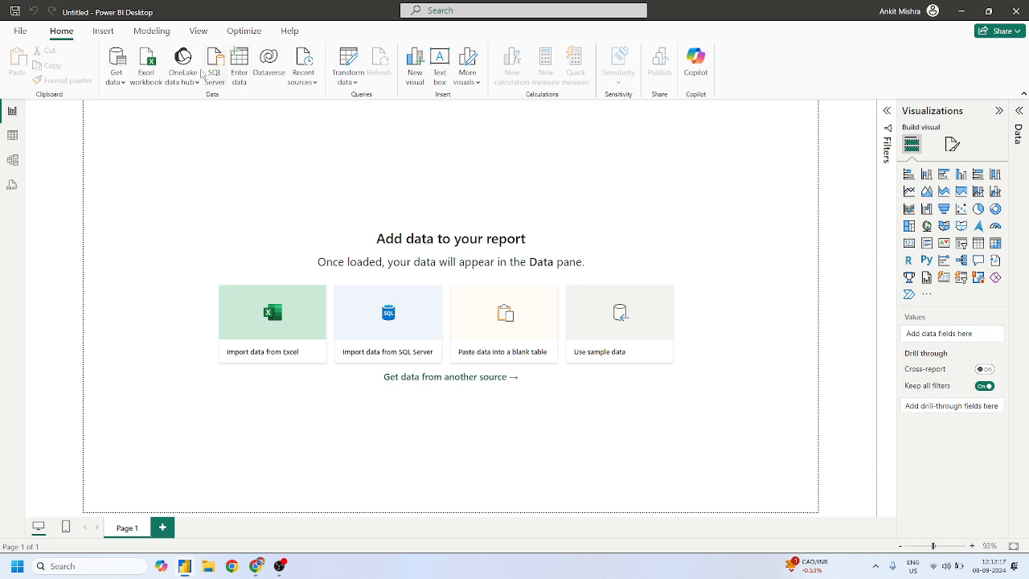
Load the Orders sheet from the Superstore_Sales Excel workbook in the Desktop folder
click(116, 79)
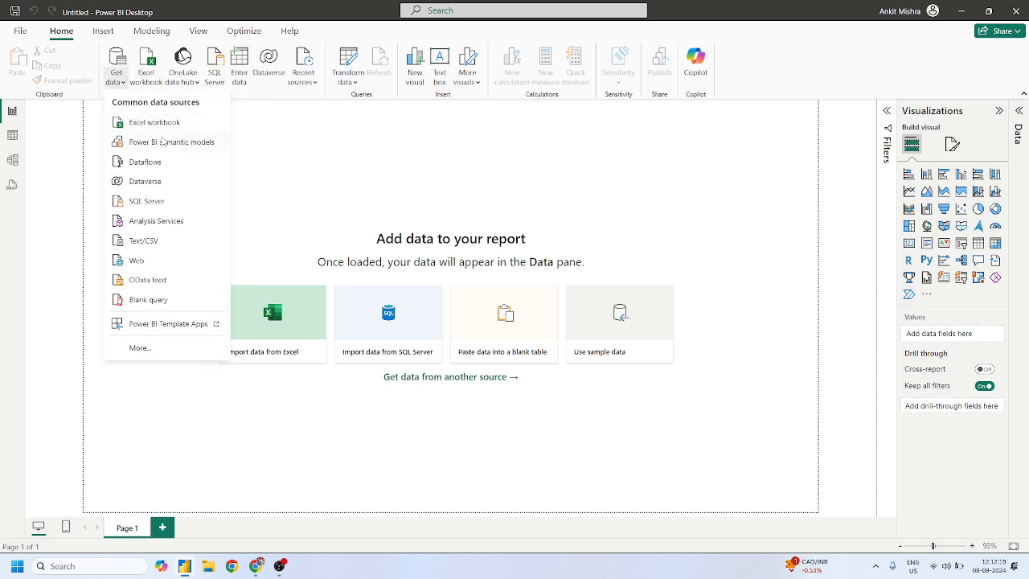
click(156, 126)
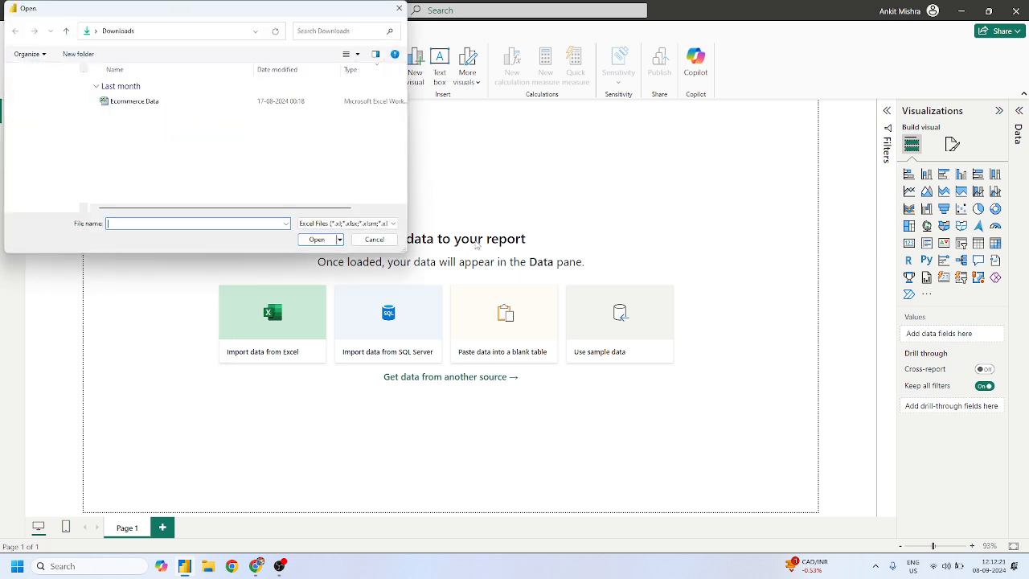
click(123, 103)
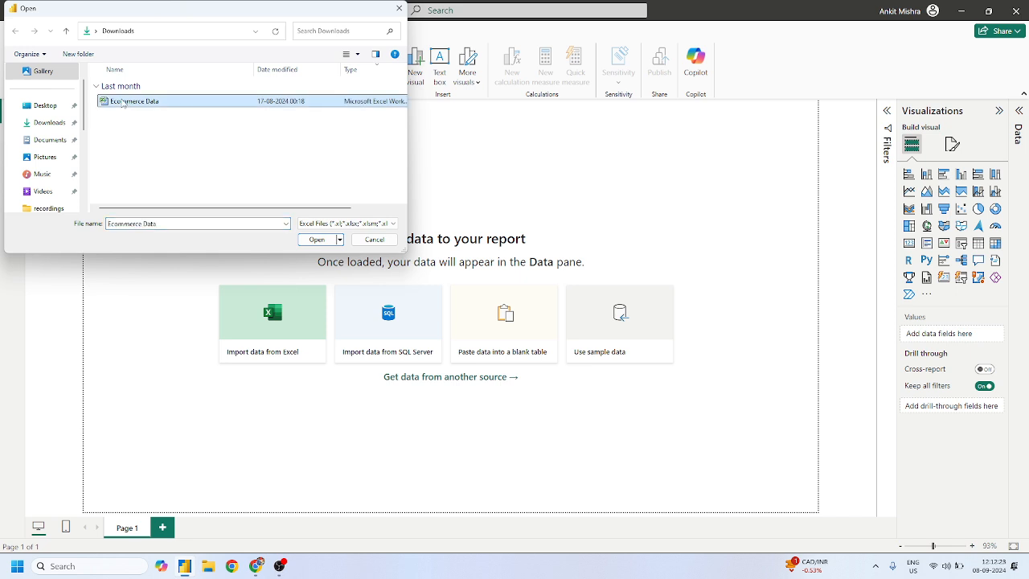
click(38, 112)
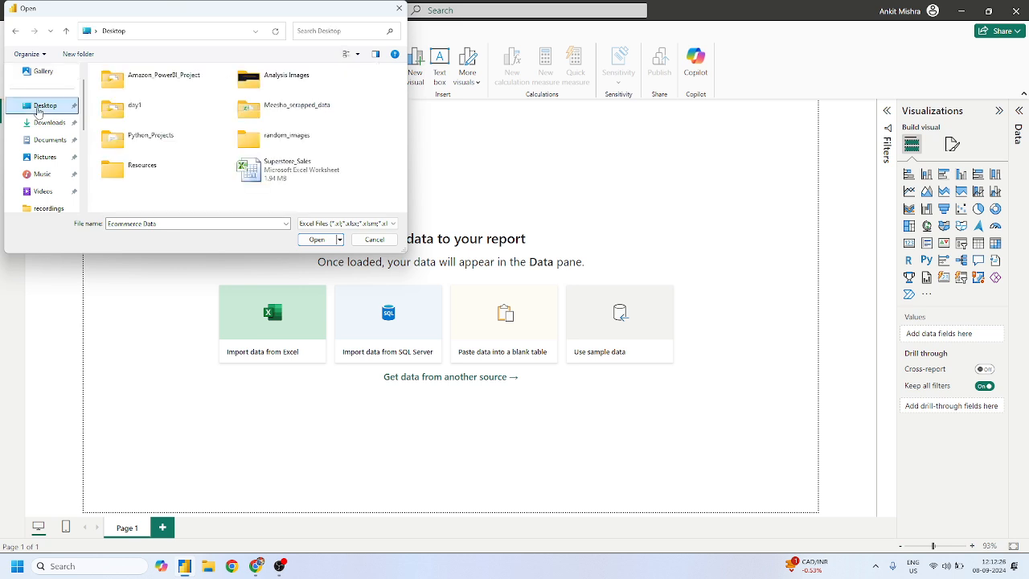
click(293, 172)
double_click(292, 171)
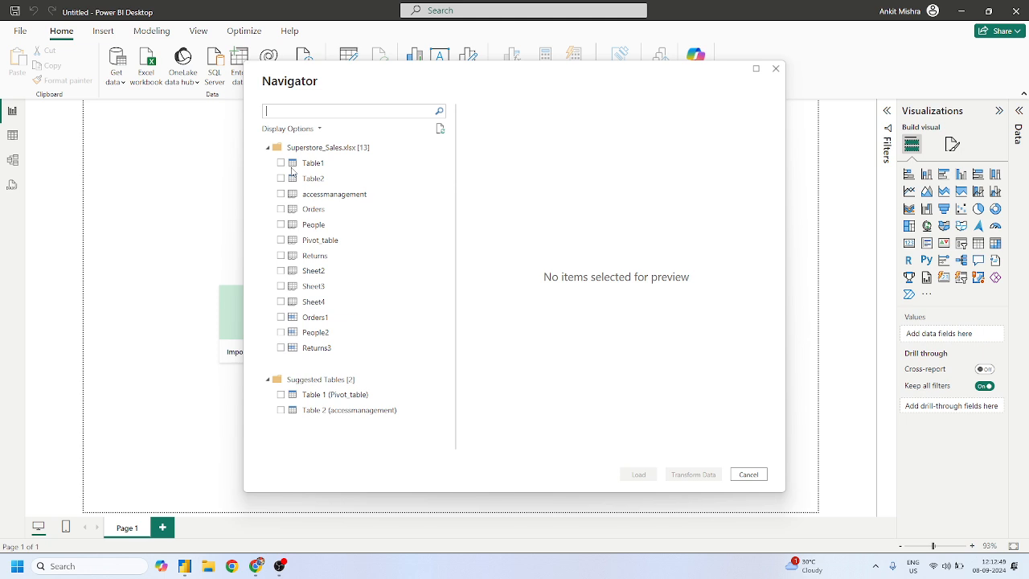
click(281, 210)
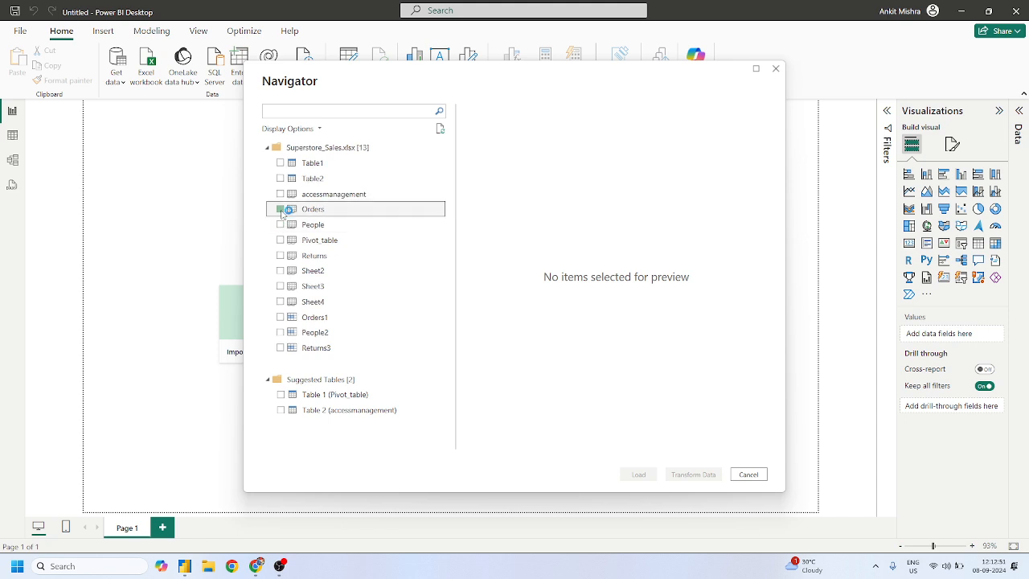
click(637, 474)
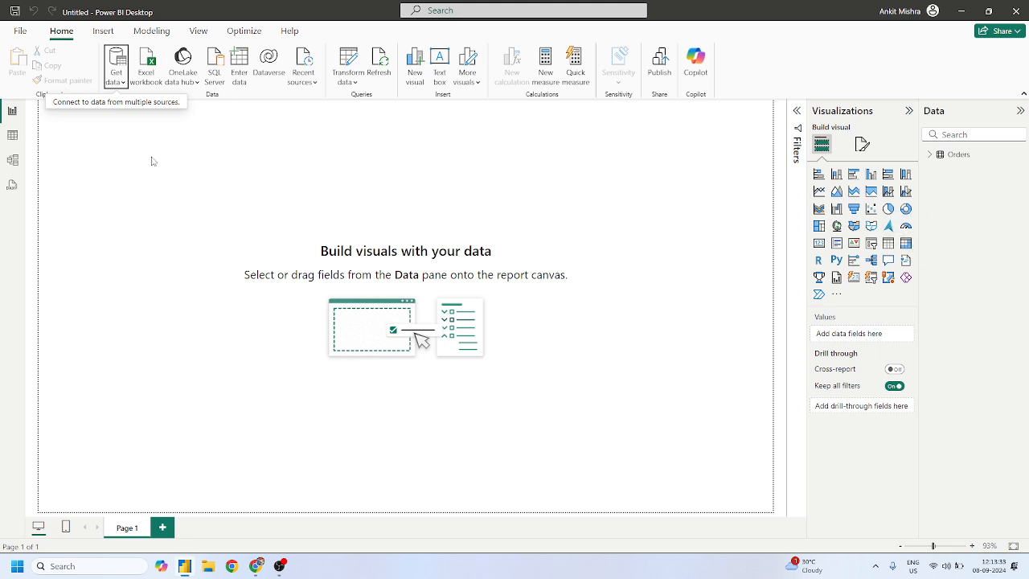
Review the loaded Orders rows in table view, and add a blank line and stacked column chart to the report page
click(12, 137)
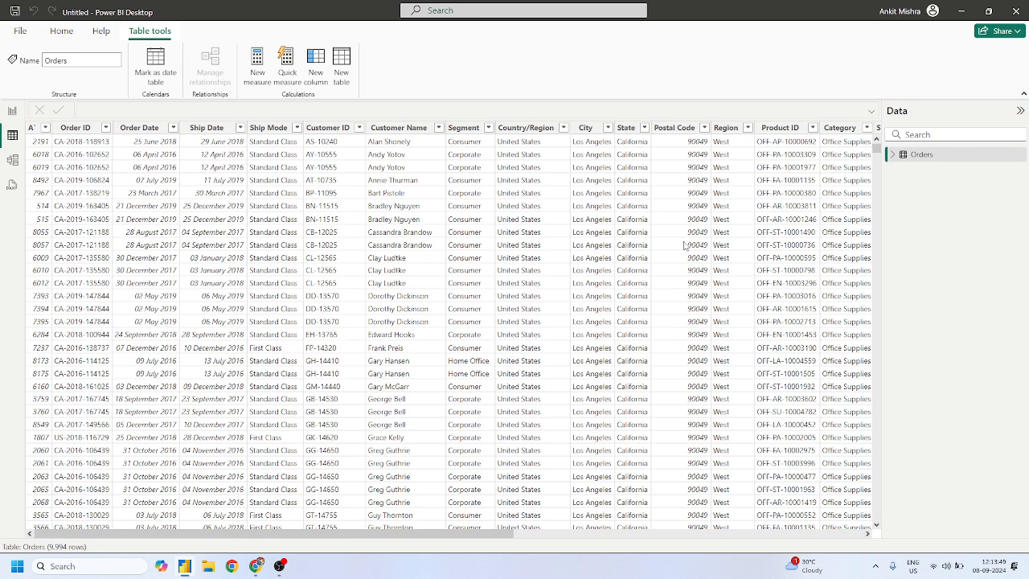
click(11, 117)
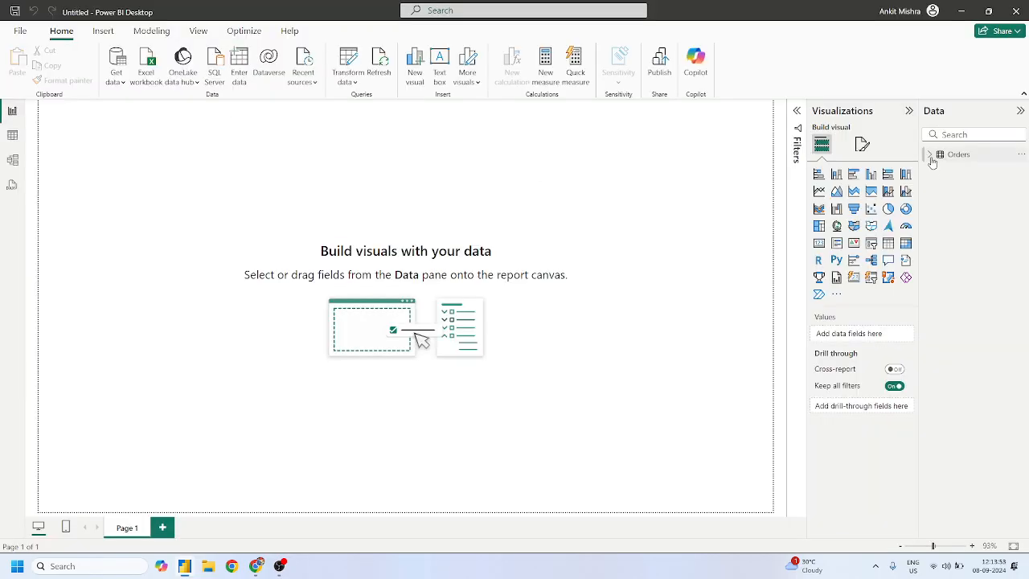
click(931, 157)
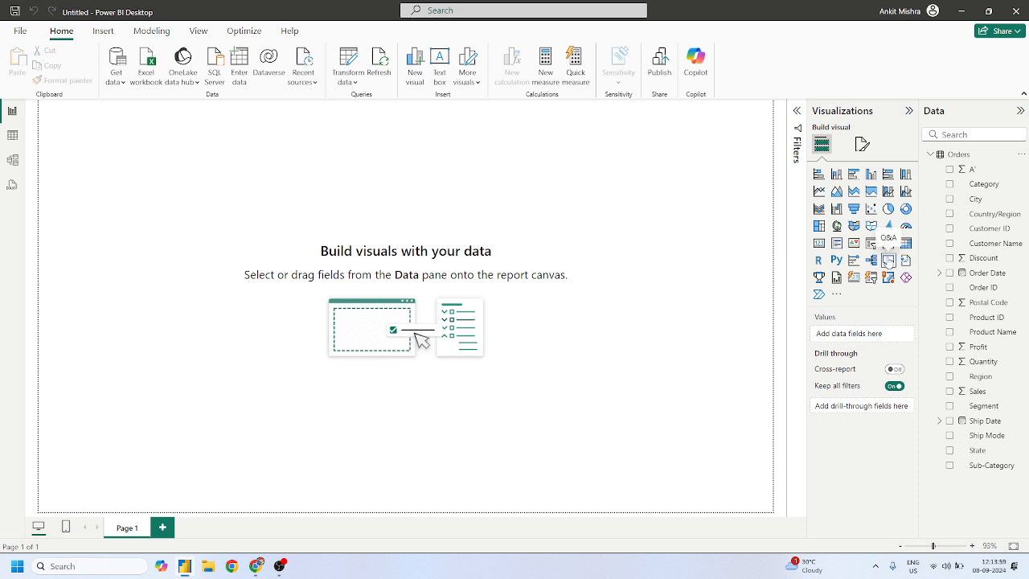
click(888, 191)
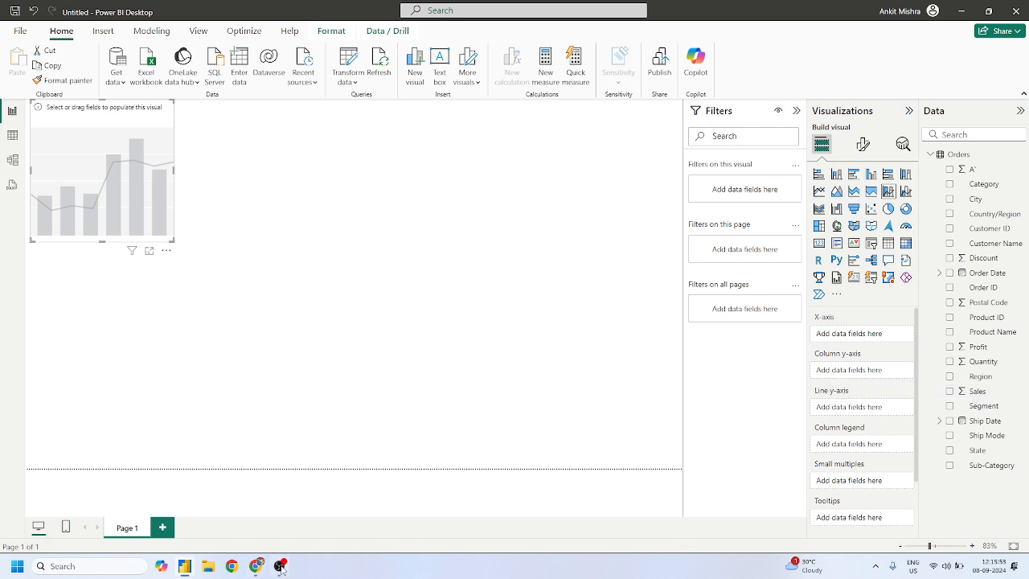
Switch to the Google Meet call, admit the waiting participant and return to Power BI Desktop
mouse_move(256, 567)
mouse_move(214, 517)
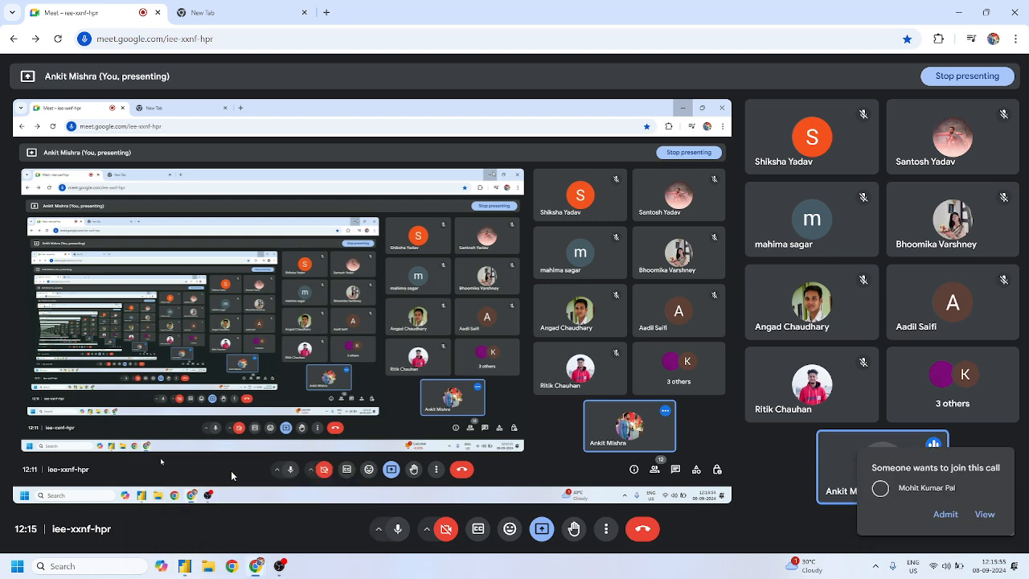
click(944, 485)
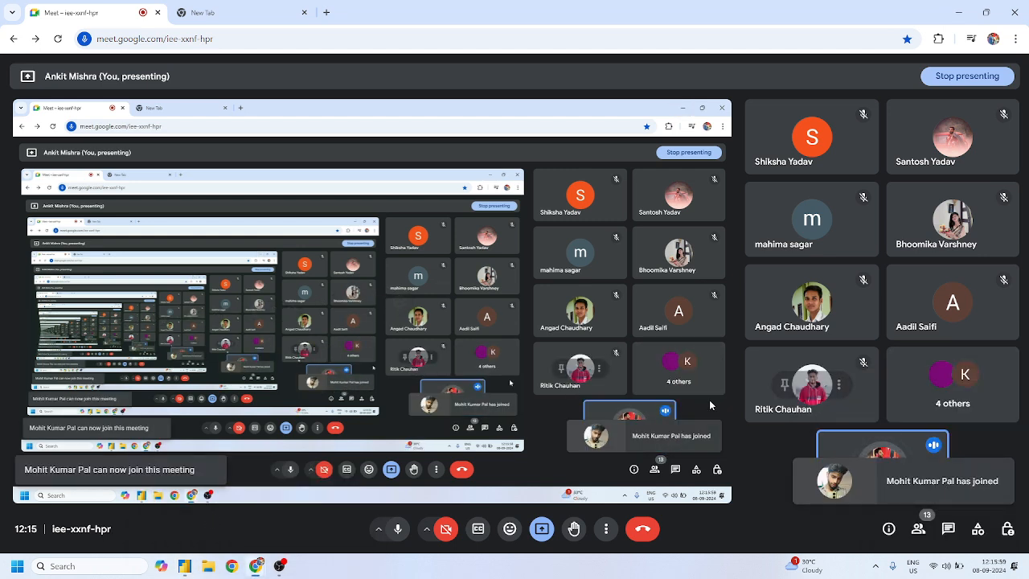
click(963, 10)
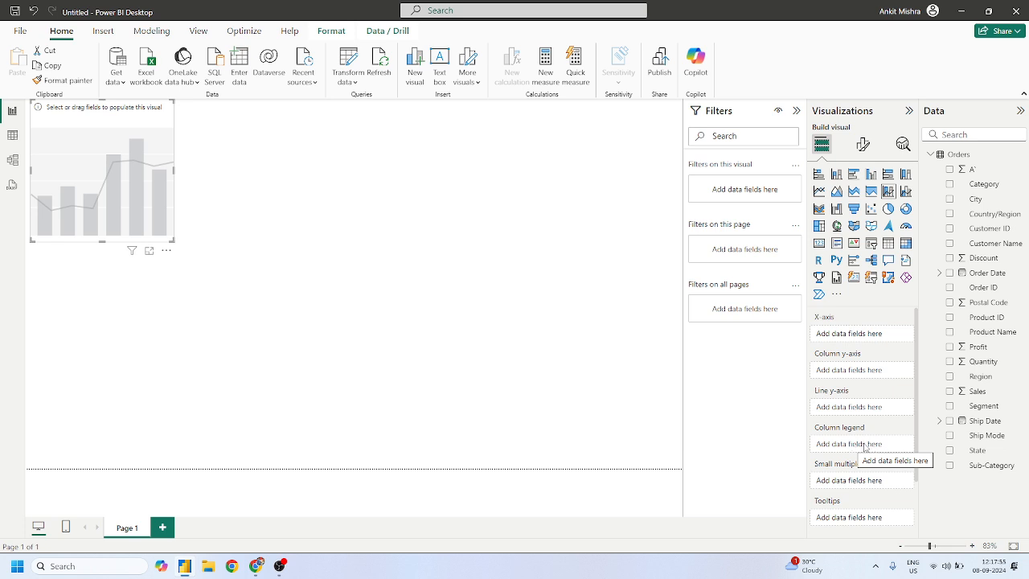
Assign Ship Mode to the combo chart's X-axis, Sales to the column y-axis and Profit to the line y-axis
scroll(875, 486, down, 1)
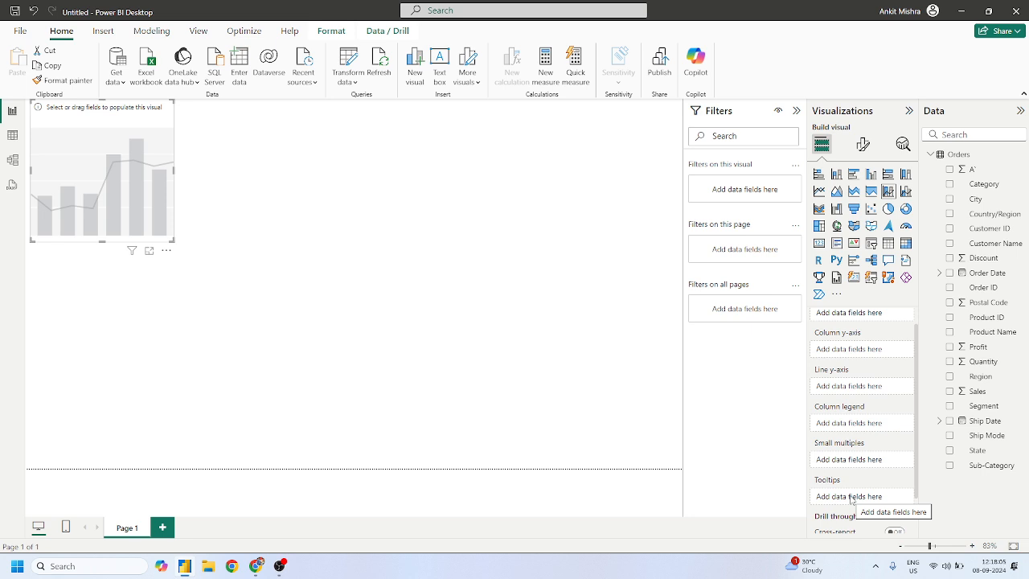
scroll(851, 500, down, 2)
scroll(853, 402, up, 1)
scroll(853, 402, down, 1)
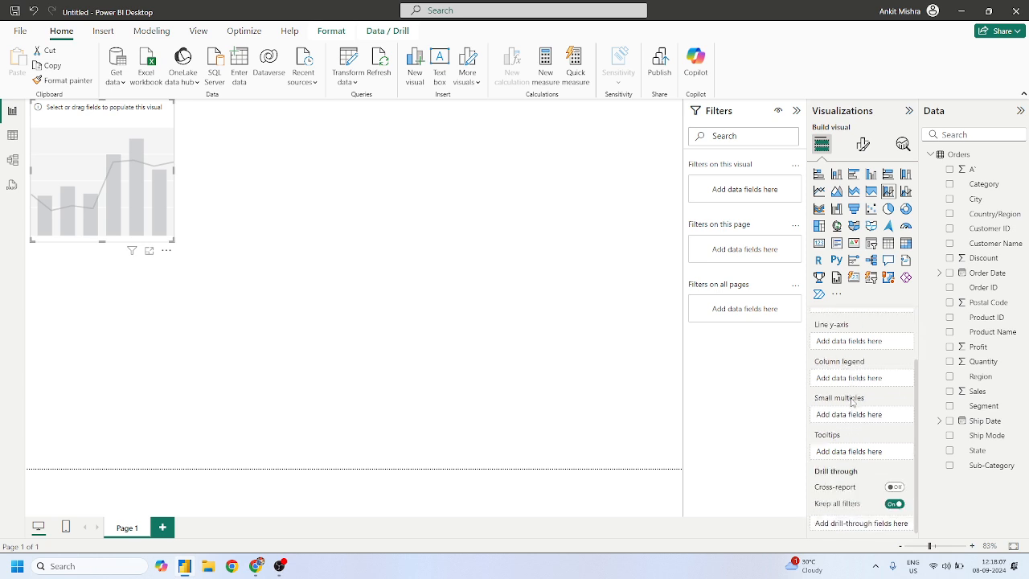
scroll(853, 402, up, 2)
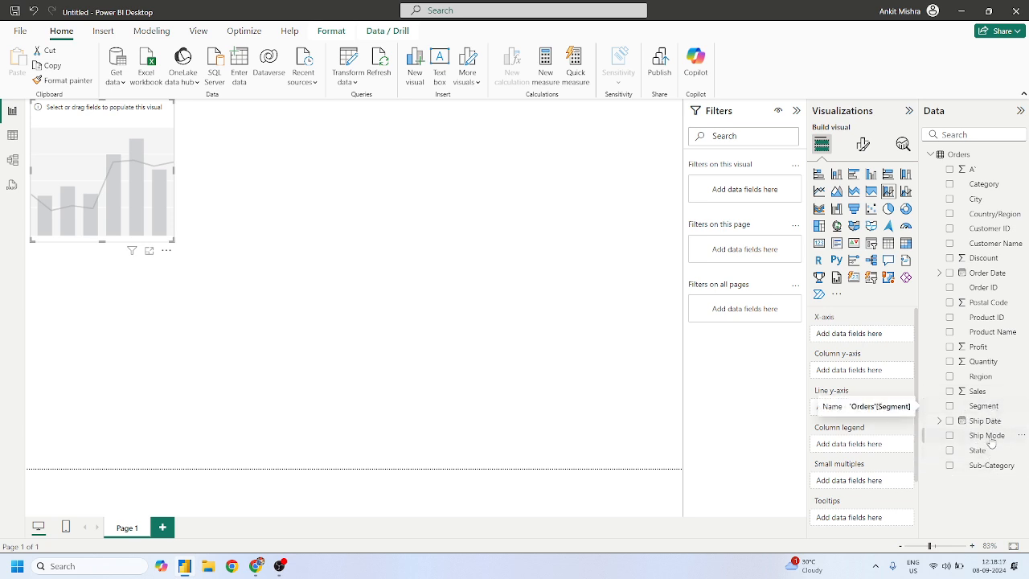
drag(978, 437, 872, 343)
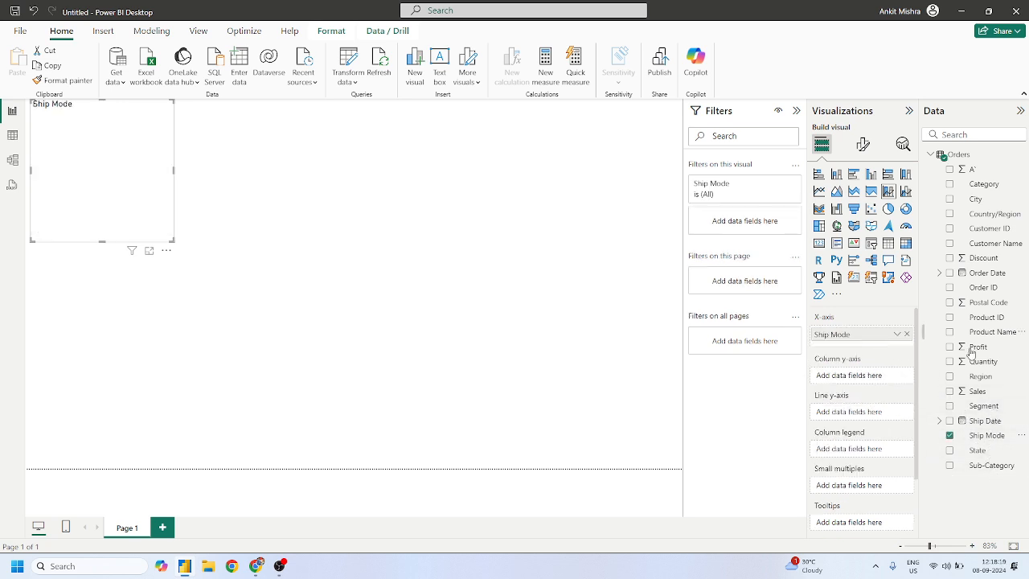
drag(986, 394, 877, 374)
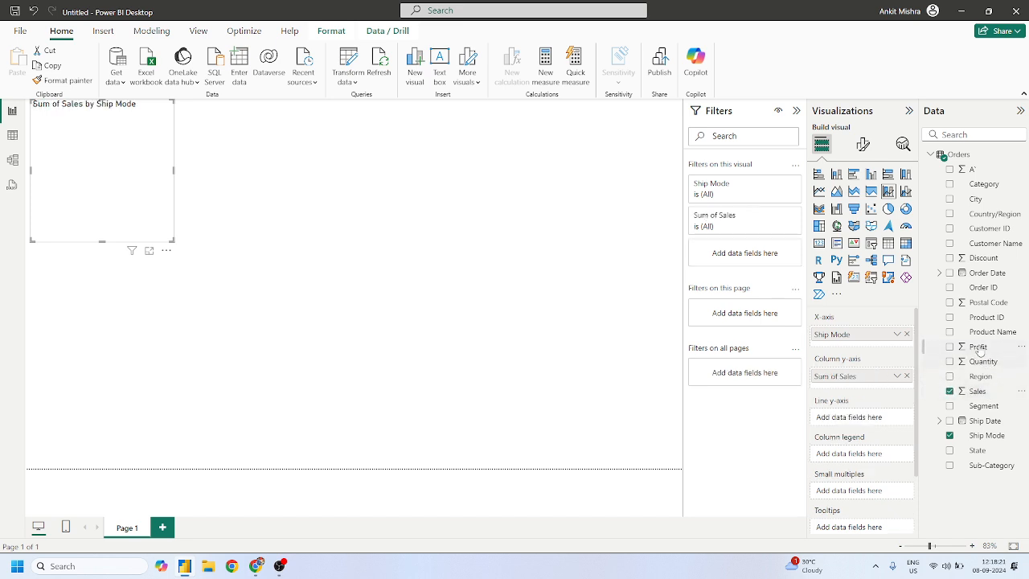
drag(978, 346, 871, 414)
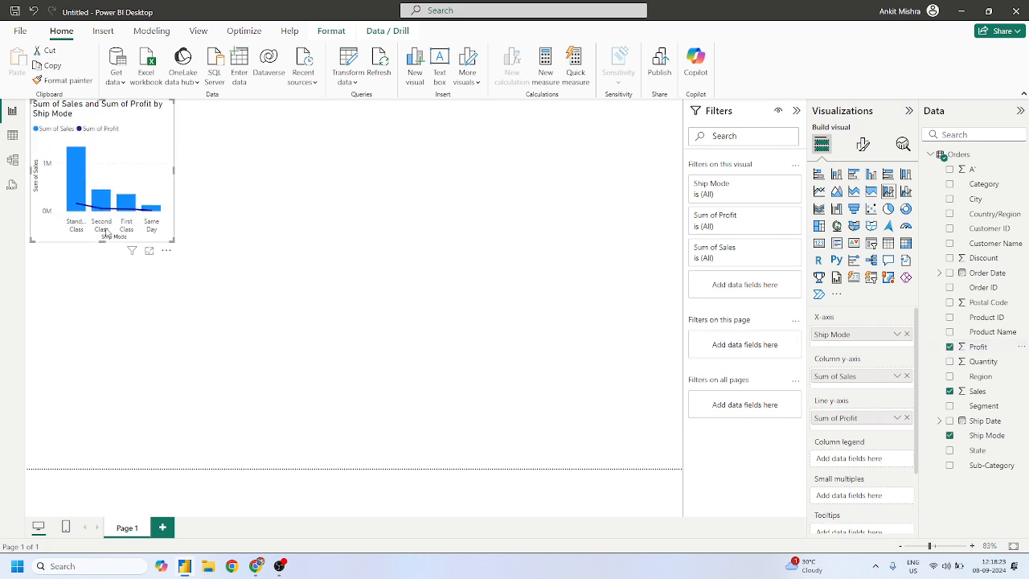
Enlarge the combo chart on the page and examine the sales columns and profit line for each ship mode
drag(174, 242, 499, 423)
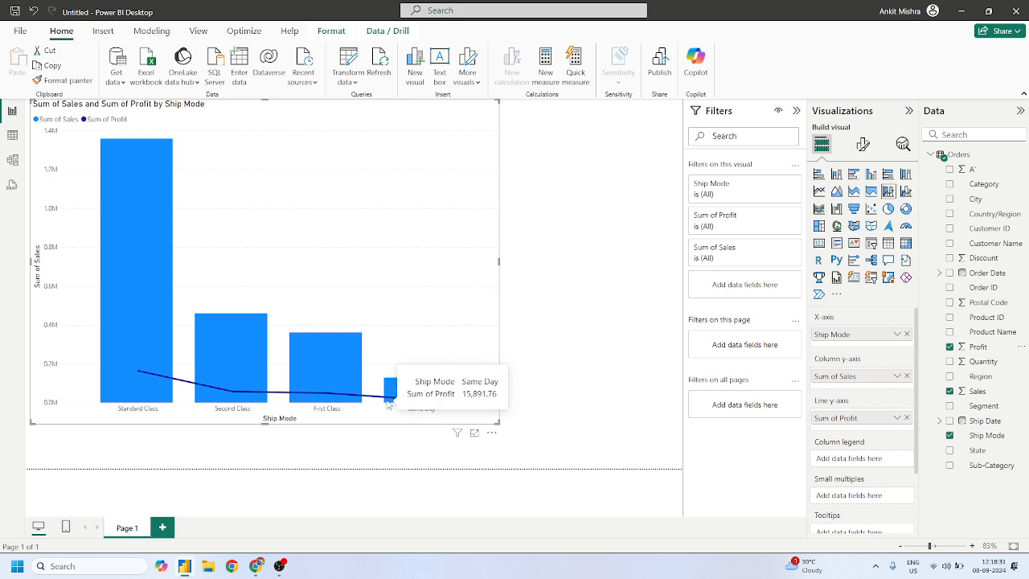
mouse_move(242, 396)
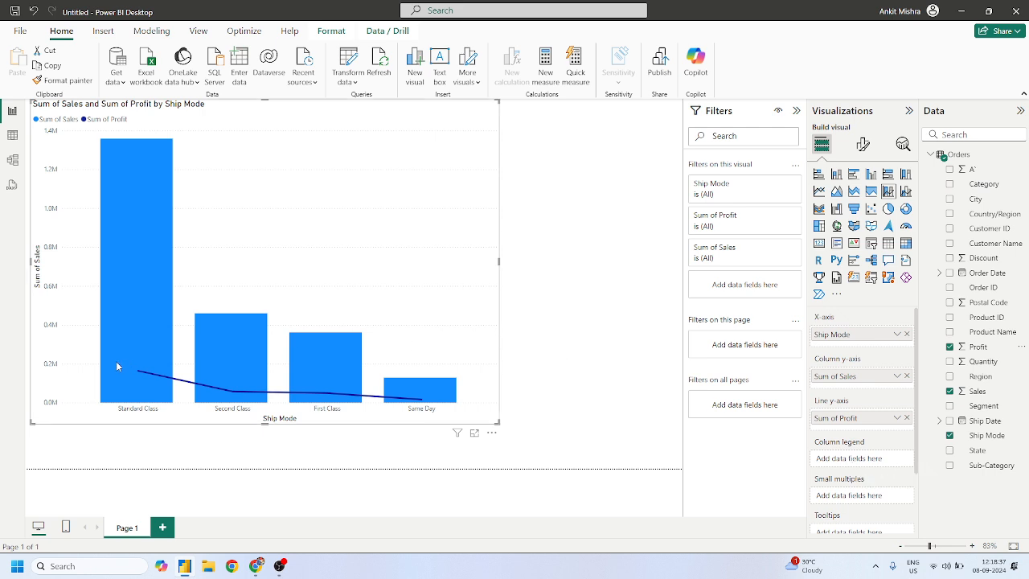
mouse_move(117, 365)
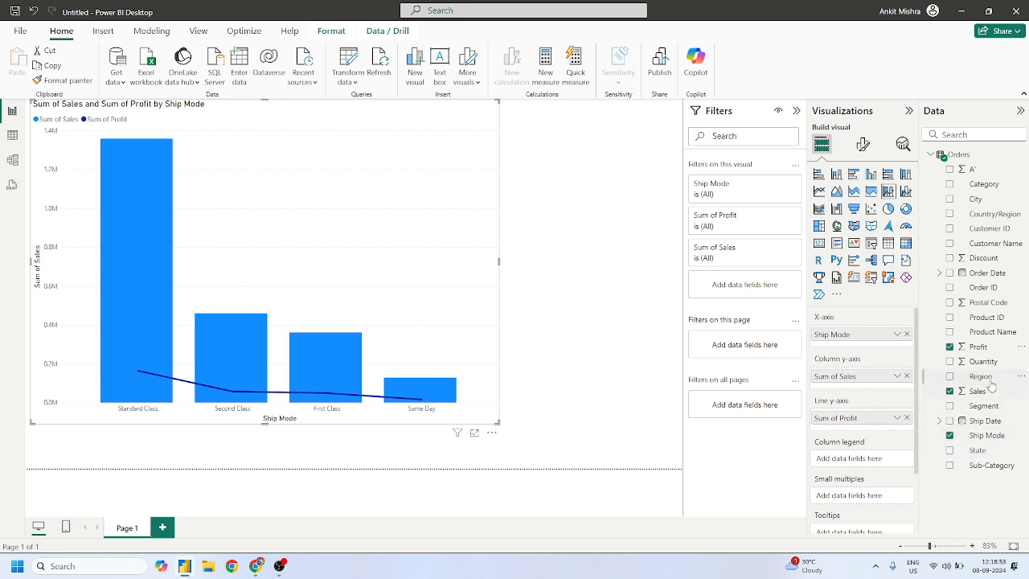
Split the sales columns with Region as the column legend, and enlarge the chart to nearly fill the page
drag(991, 380, 857, 463)
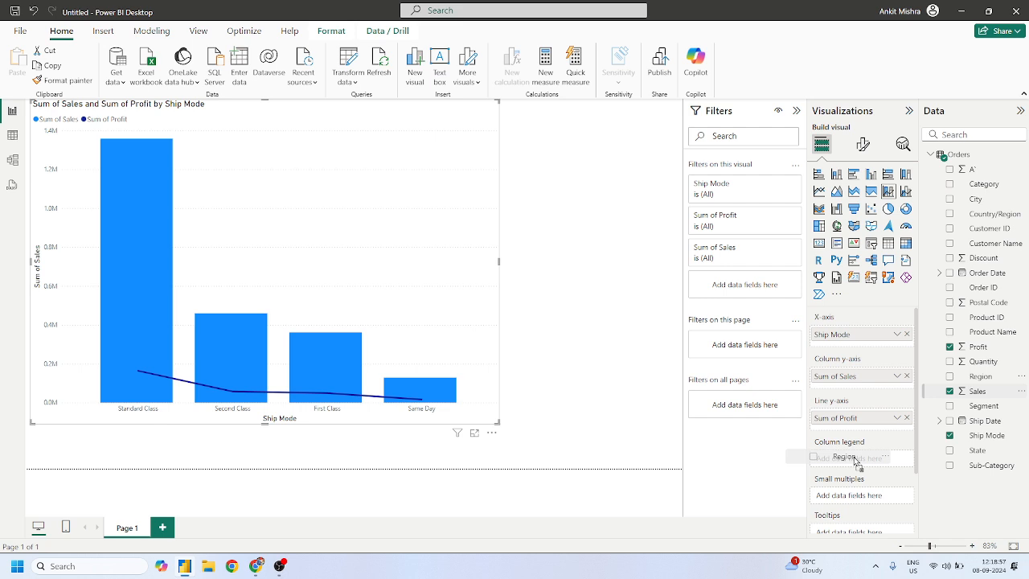
drag(857, 462, 856, 462)
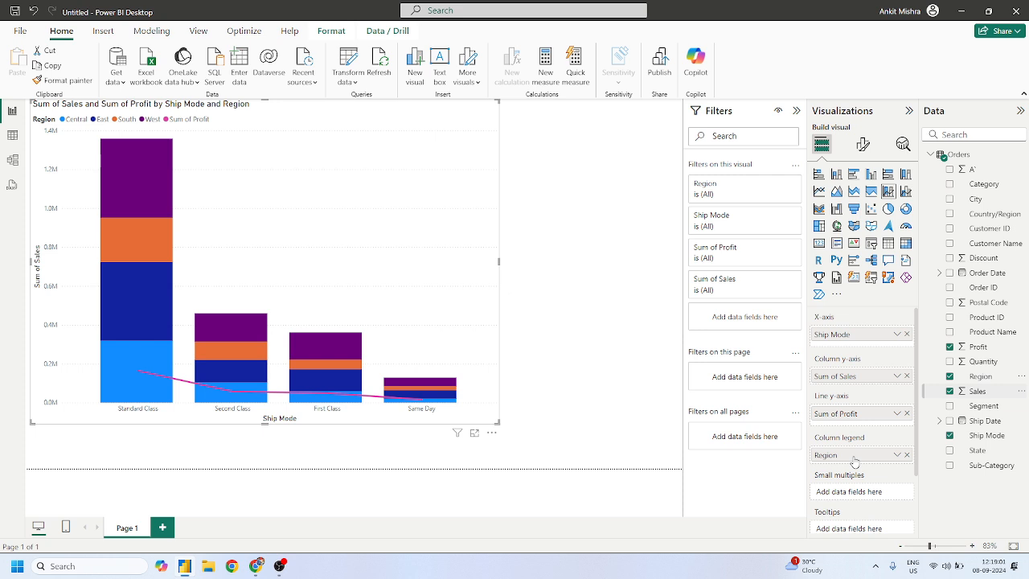
drag(496, 422, 610, 467)
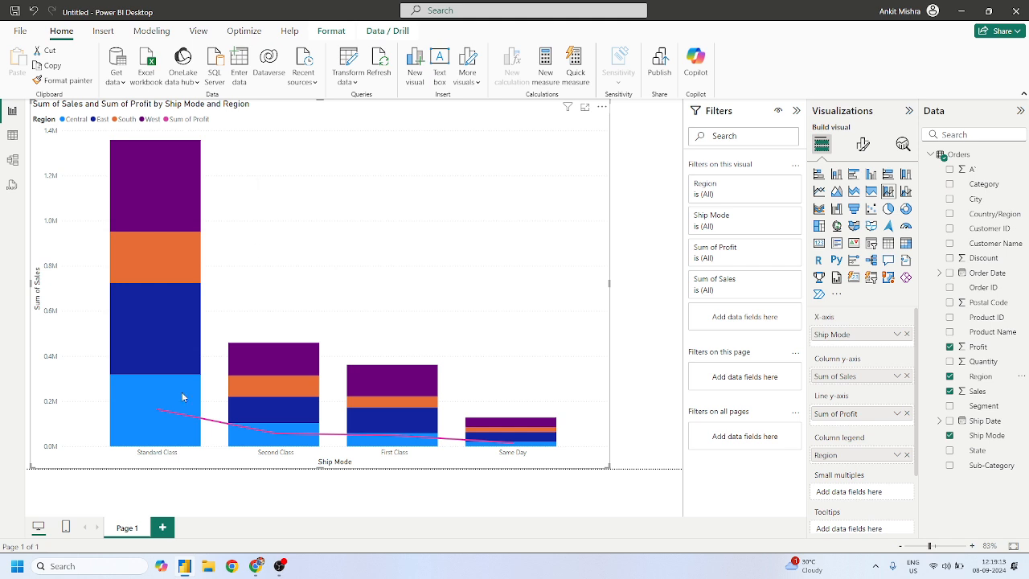
Examine the sales values of the region segments in the Standard Class, Second Class and Same Day columns
mouse_move(154, 345)
mouse_move(161, 308)
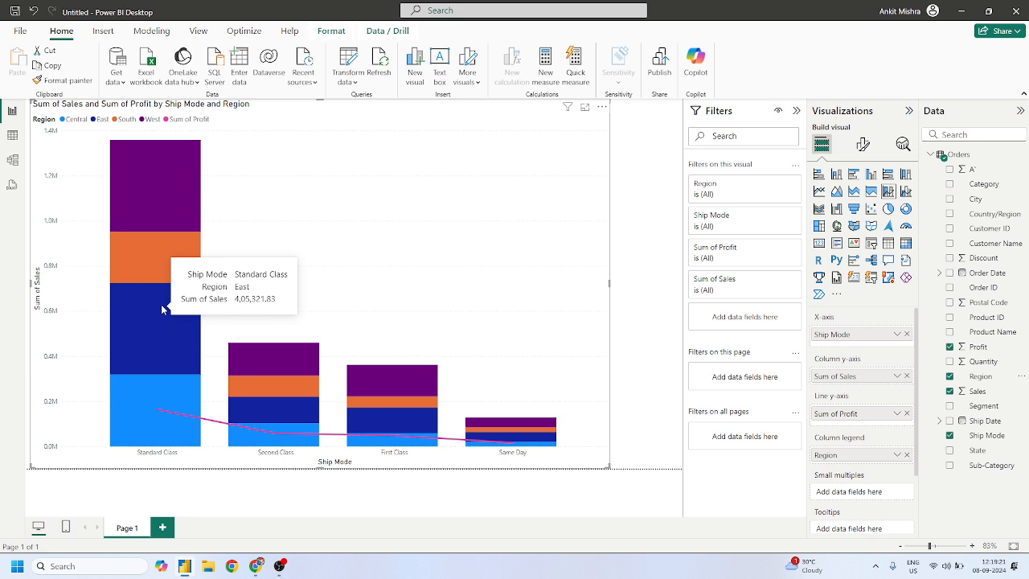
mouse_move(149, 171)
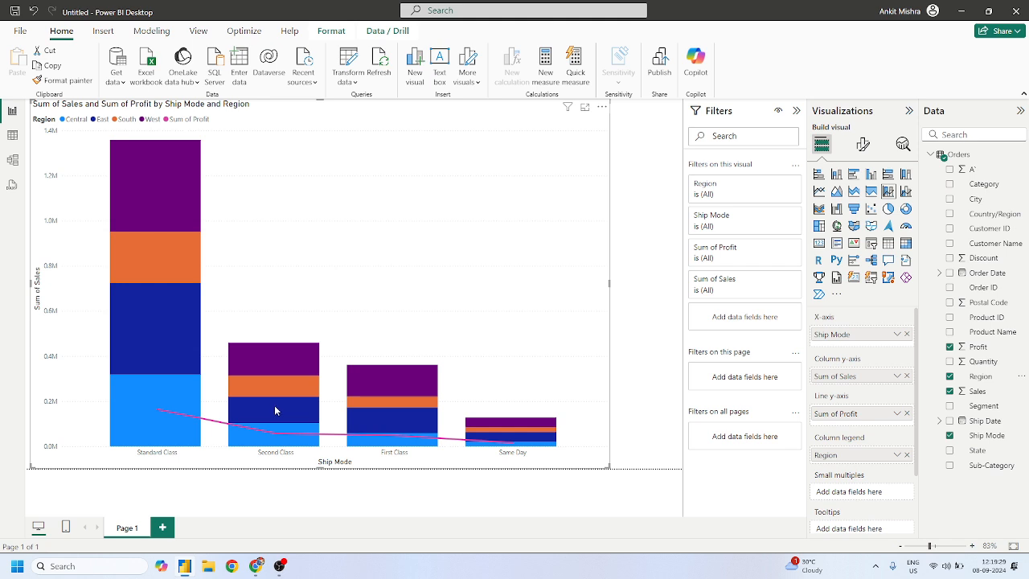
mouse_move(275, 411)
mouse_move(531, 437)
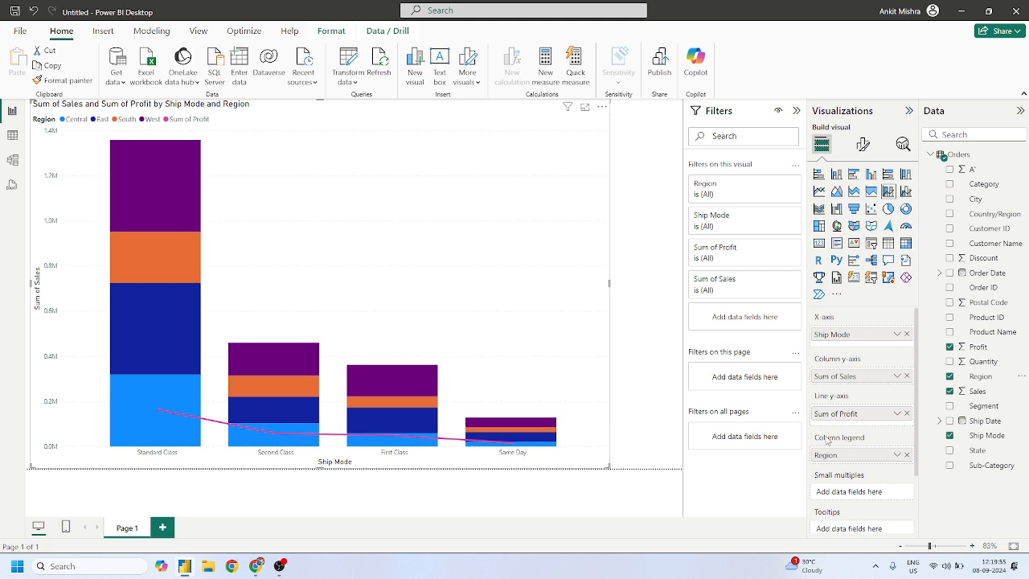
Replace Region with Segment as the chart's column legend and examine the segments of the Standard Class column
click(907, 455)
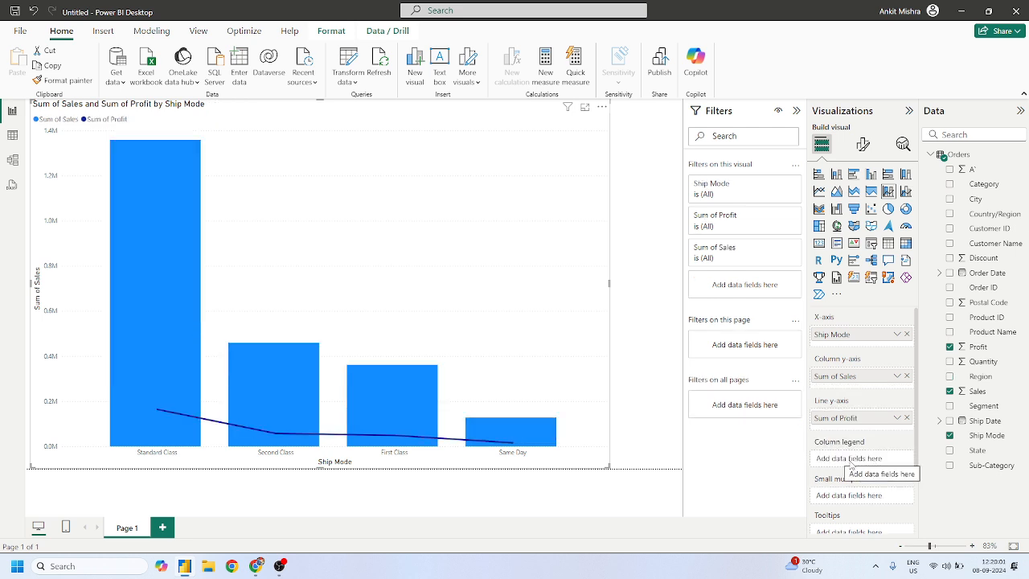
drag(984, 408, 858, 459)
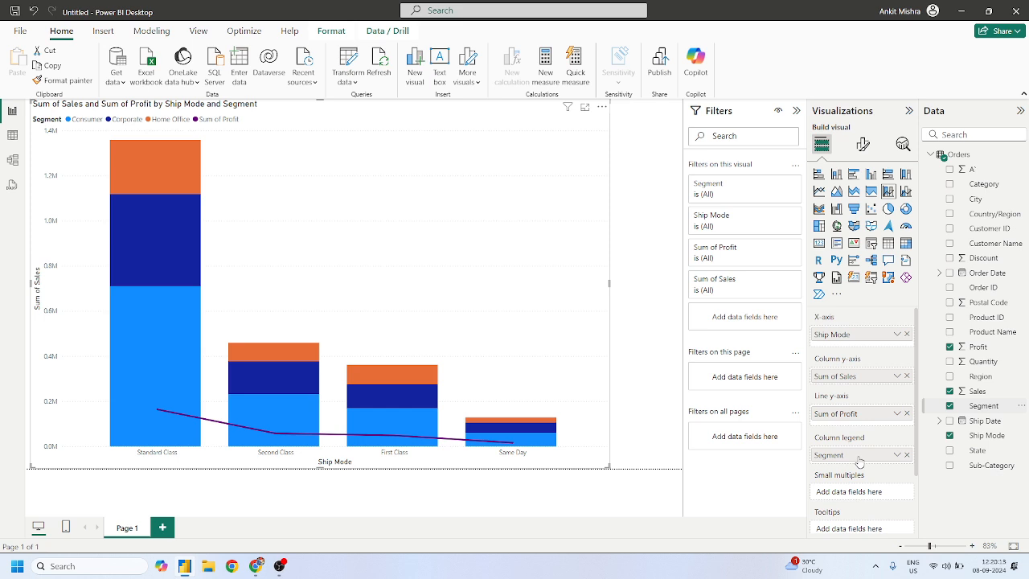
mouse_move(186, 205)
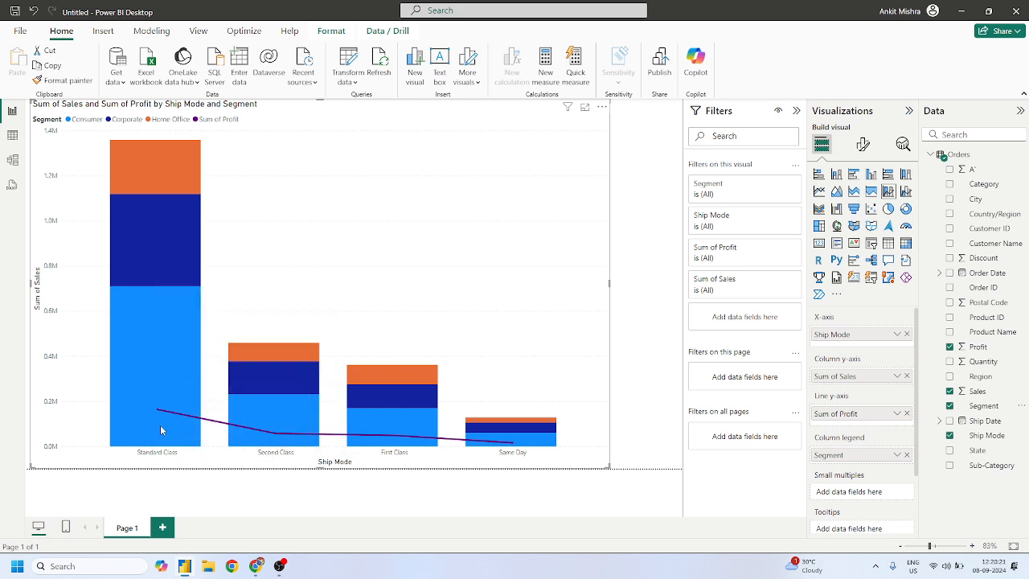
mouse_move(162, 346)
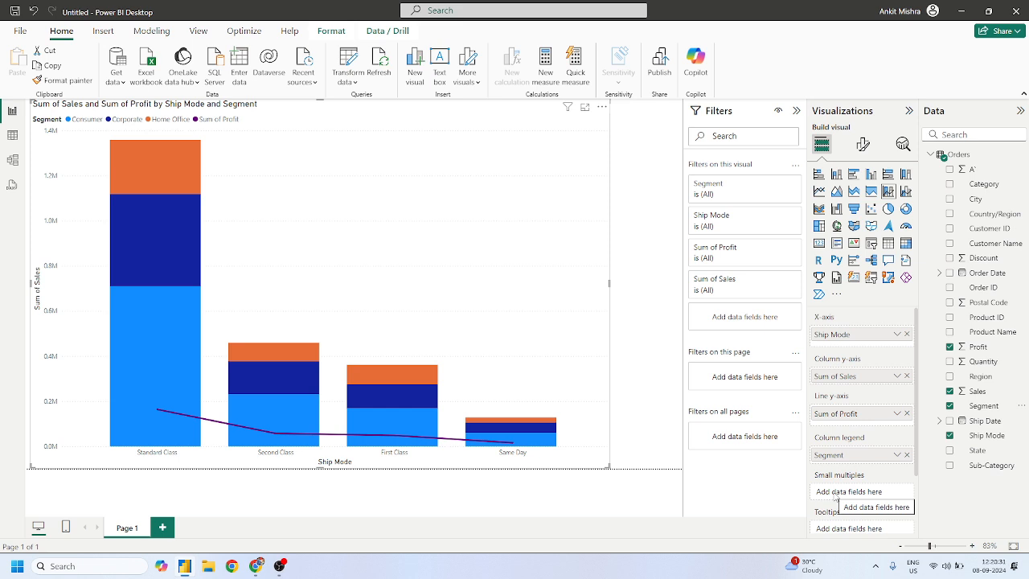
Split the combo chart into small multiples by Region, and enlarge it to nearly fill the page
drag(609, 467, 632, 349)
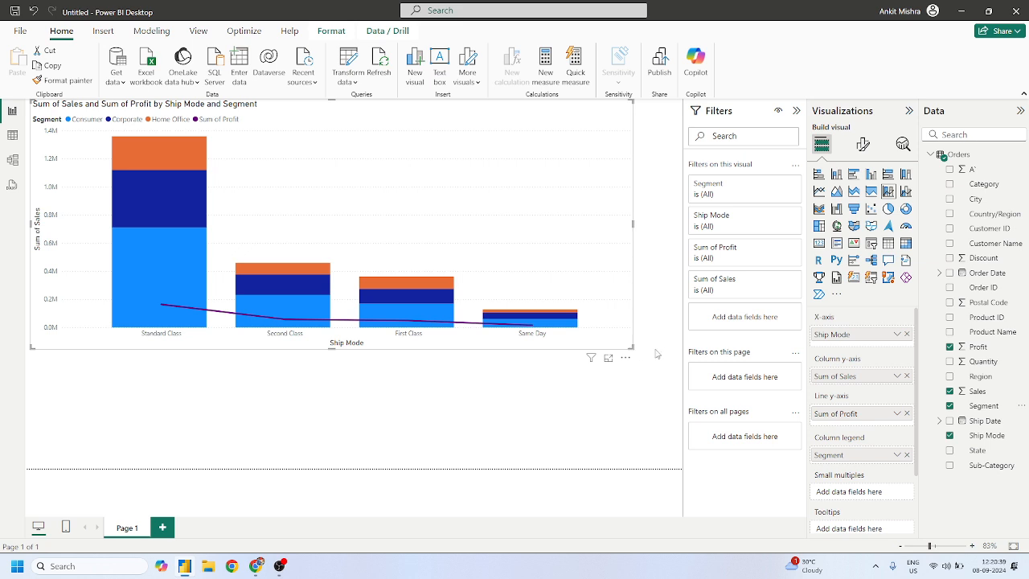
drag(1000, 378, 874, 491)
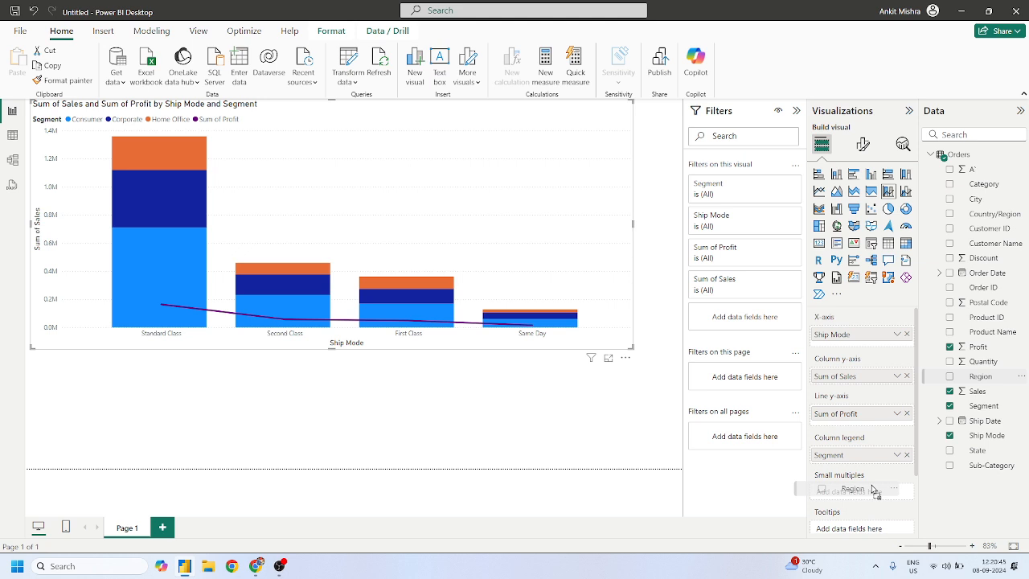
drag(873, 490, 872, 490)
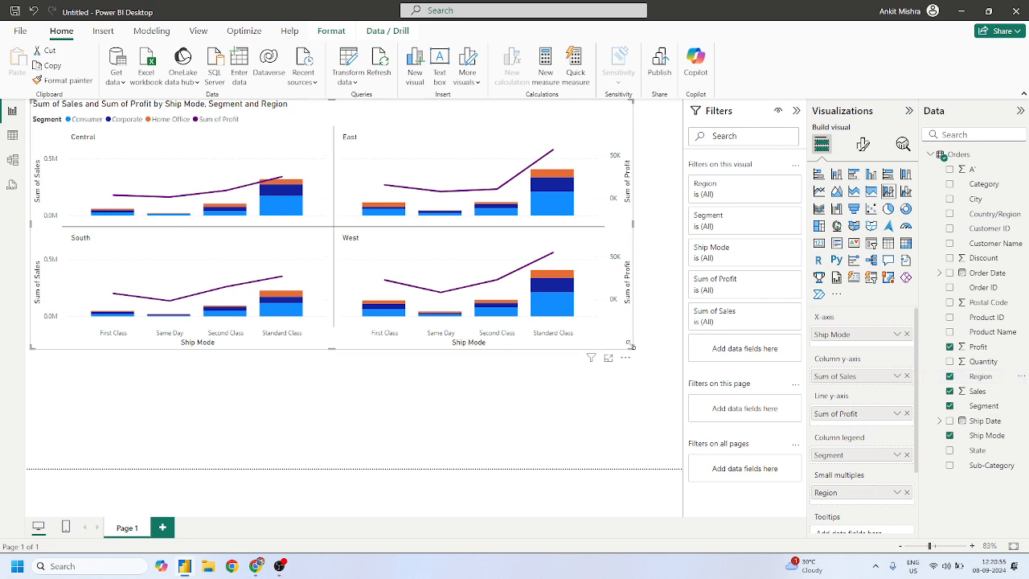
drag(631, 346, 679, 430)
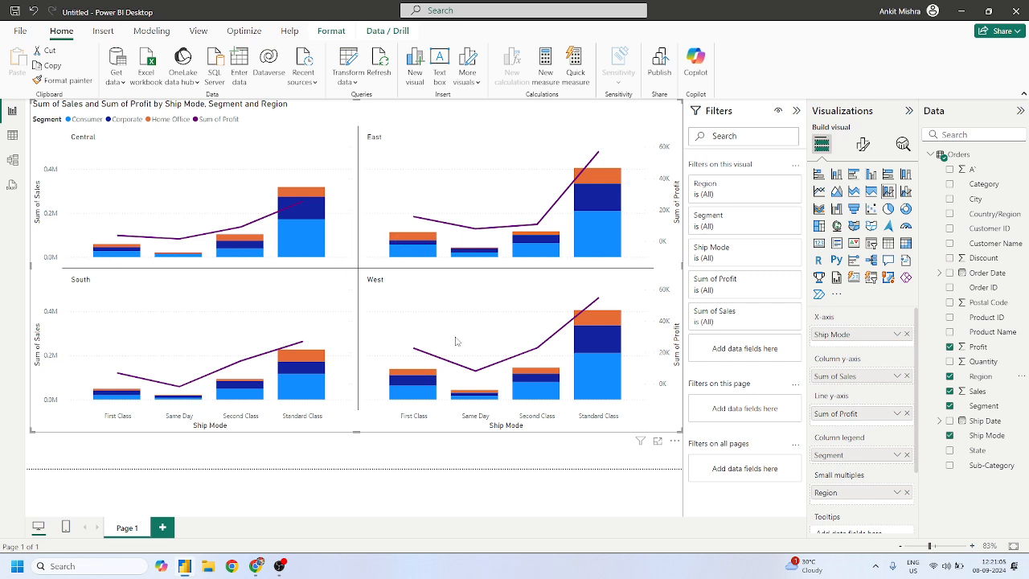
mouse_move(546, 361)
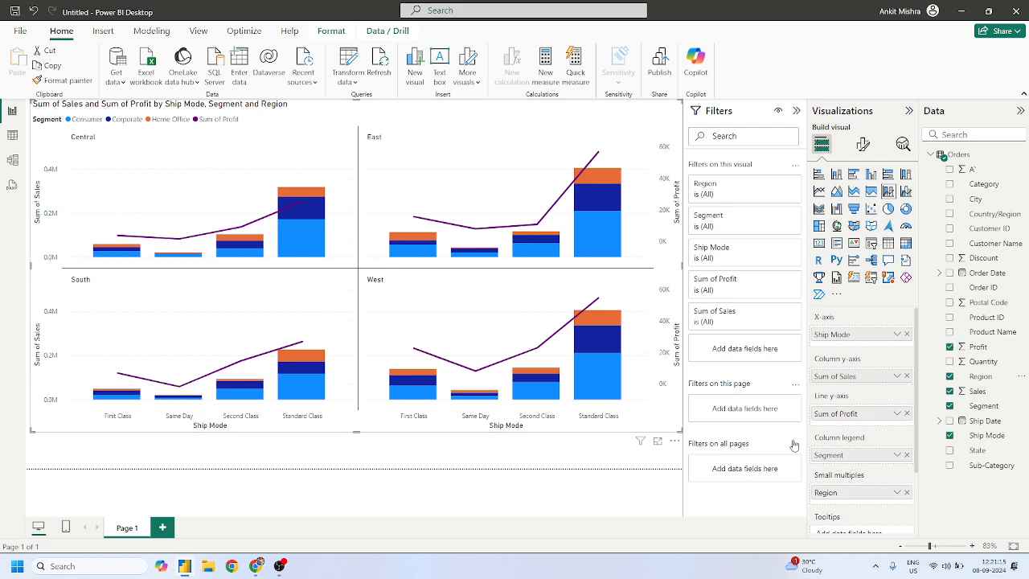
Try Quantity as a tooltip field on the West region's Standard Class column, and remove it from the tooltips
scroll(882, 400, down, 3)
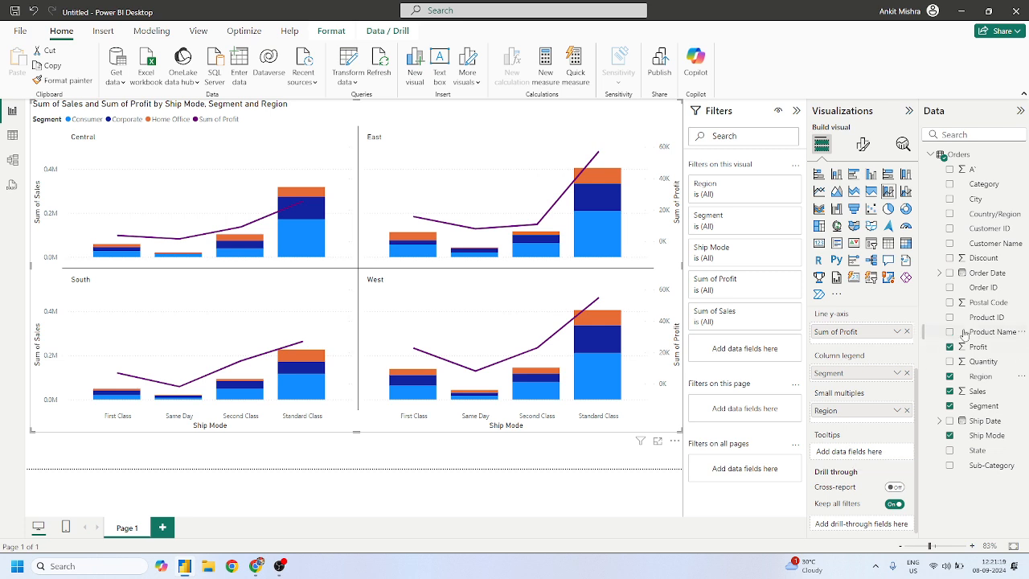
drag(982, 363, 856, 464)
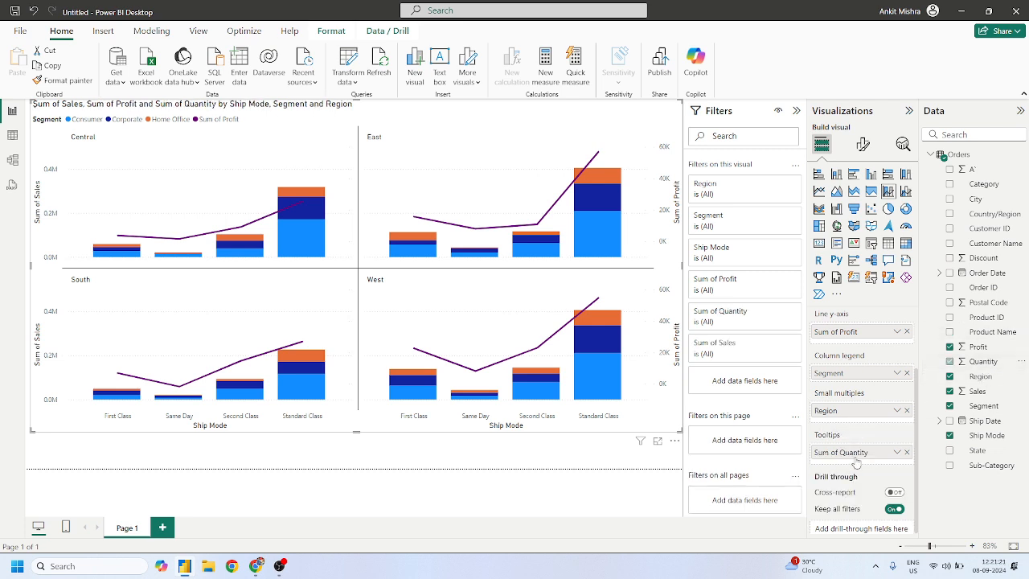
mouse_move(588, 359)
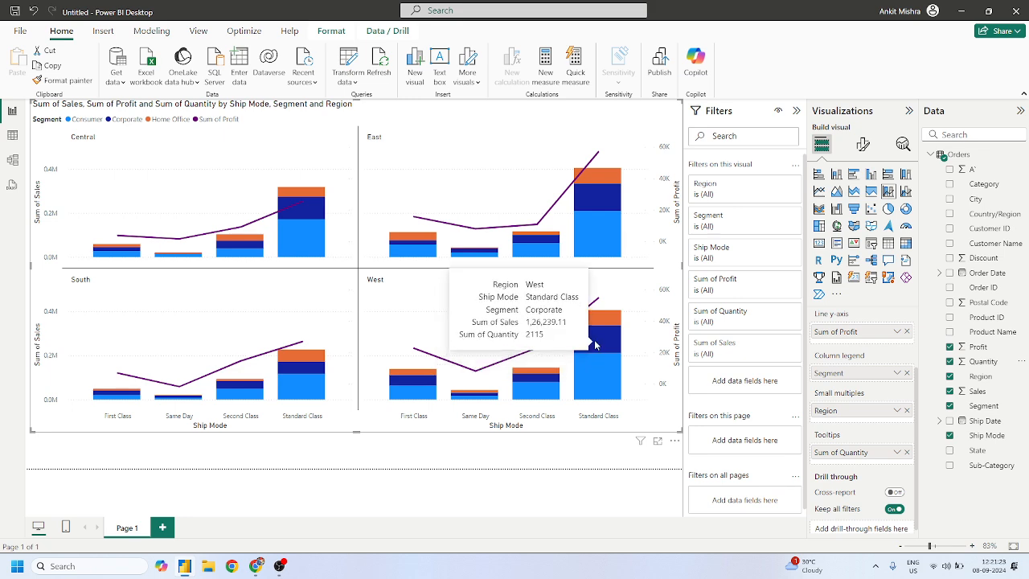
click(908, 453)
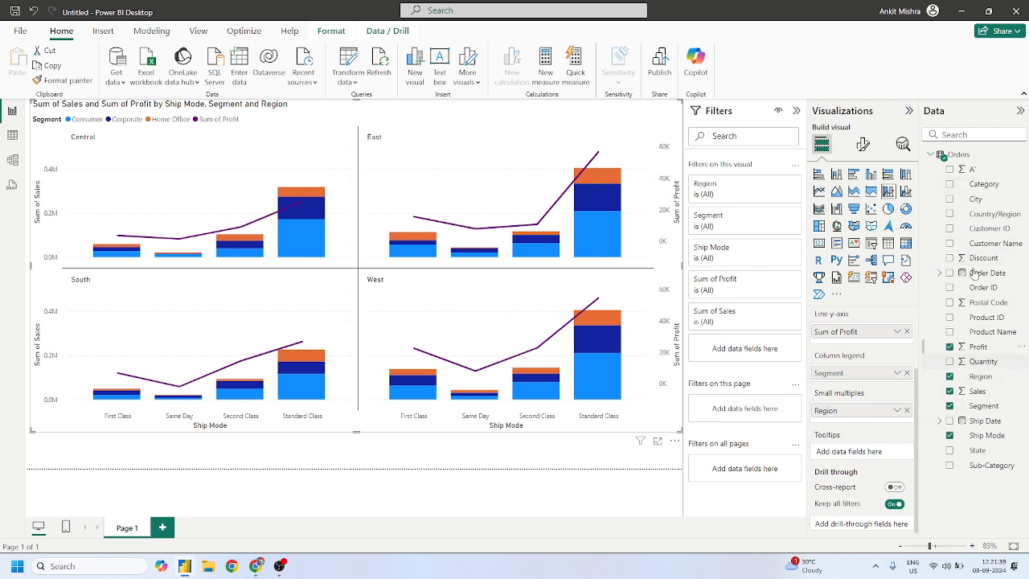
drag(827, 372, 826, 366)
Add a second report page and open the gallery of additional Power BI visuals
click(164, 527)
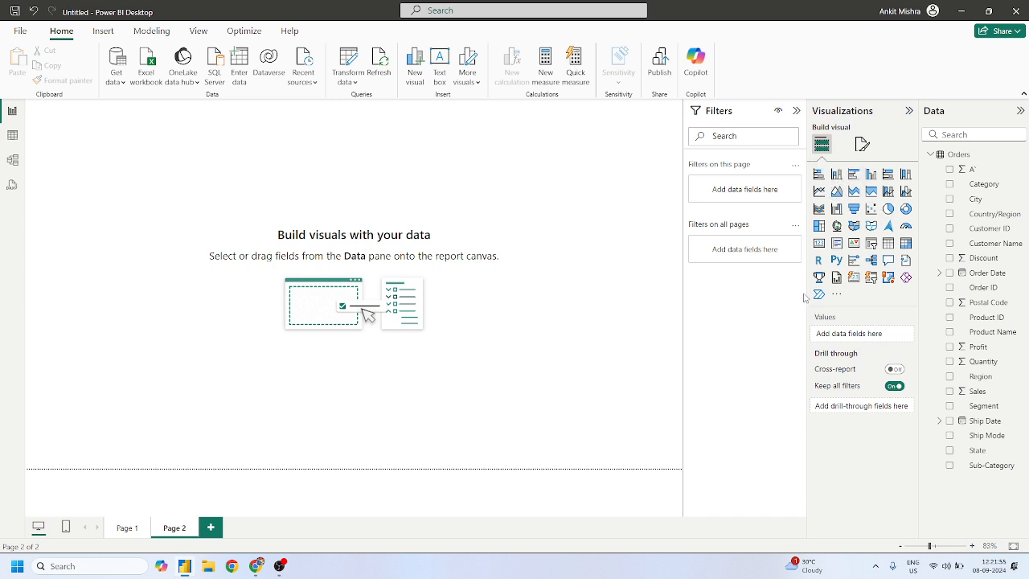
click(837, 299)
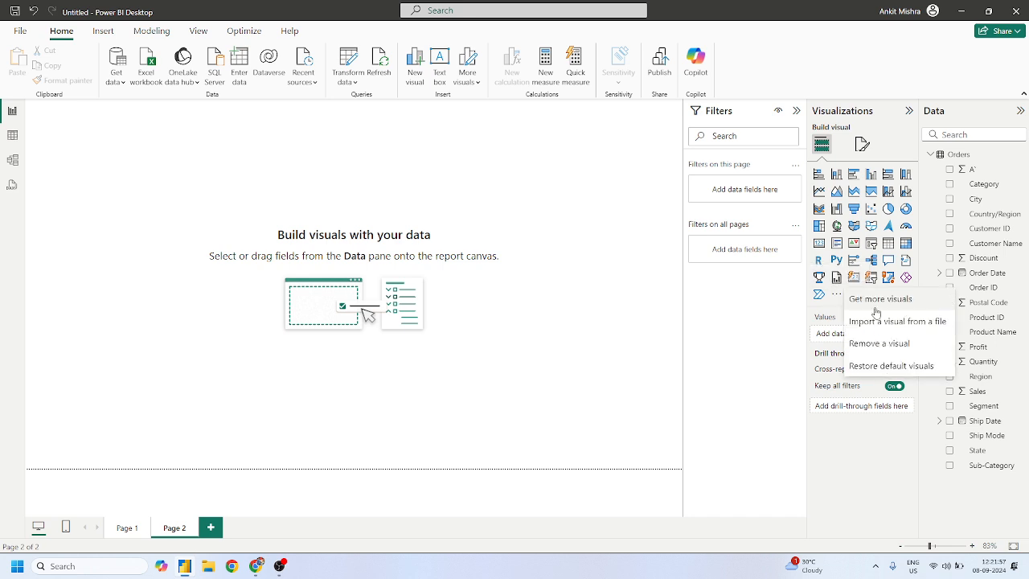
click(873, 320)
Check the ongoing call in the Google Meet window, and return to the visuals gallery in Power BI Desktop
mouse_move(255, 566)
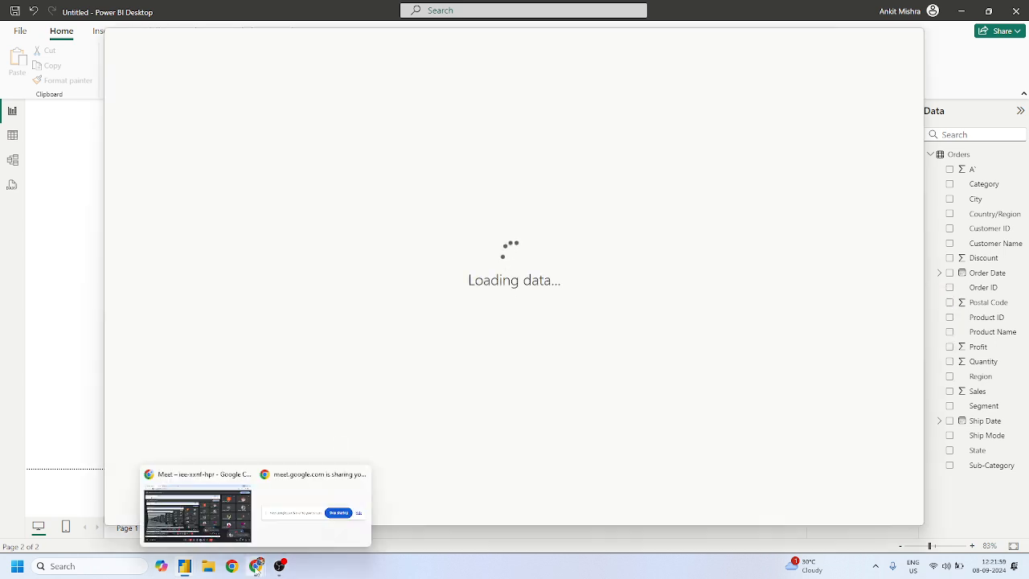
click(222, 528)
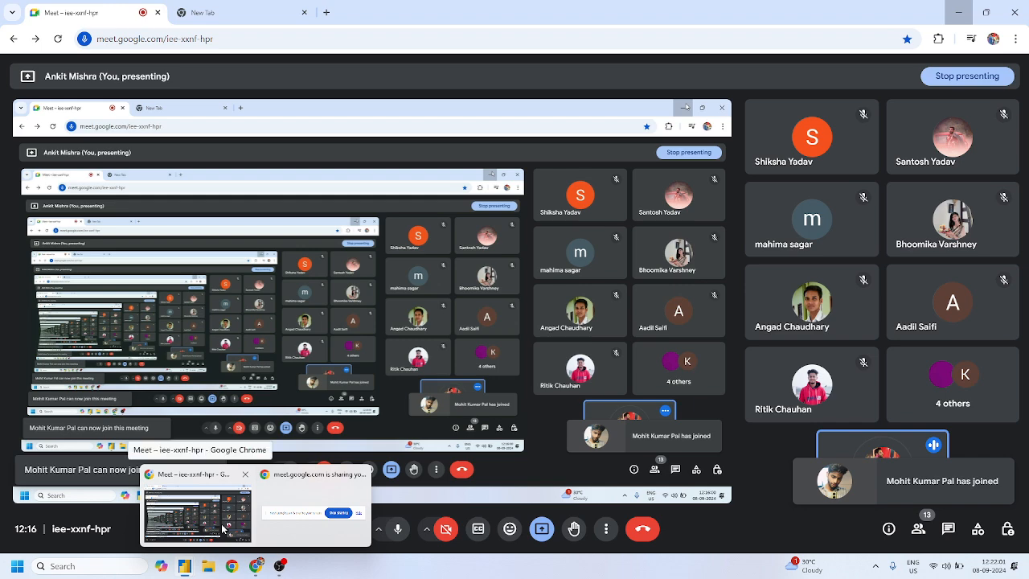
click(222, 529)
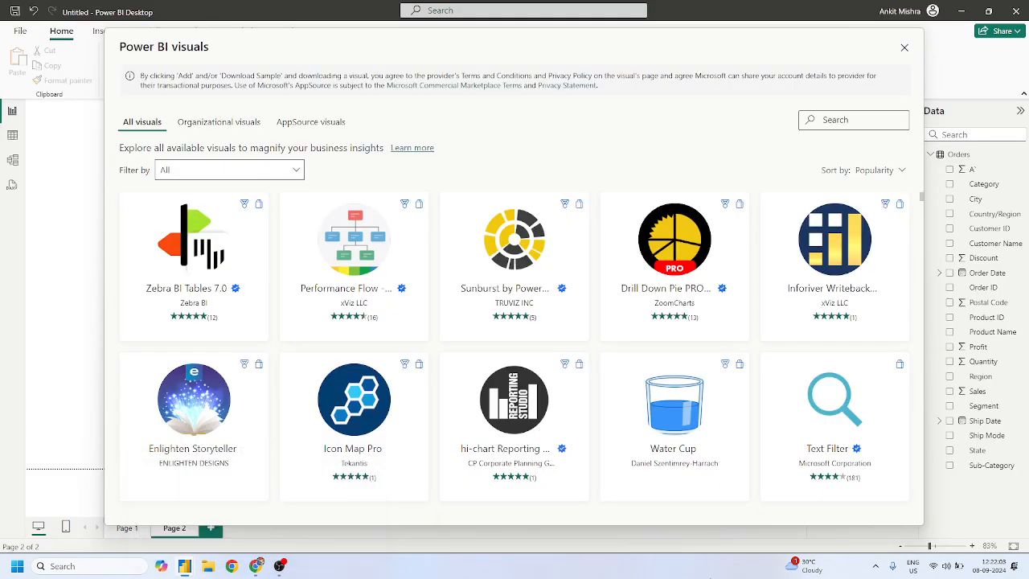
mouse_move(257, 573)
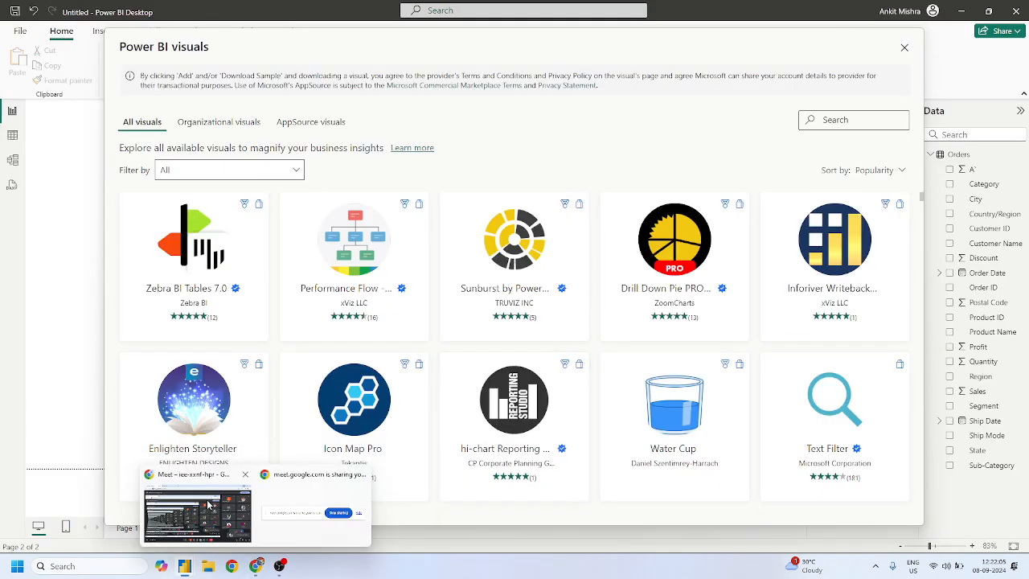
click(205, 511)
click(916, 535)
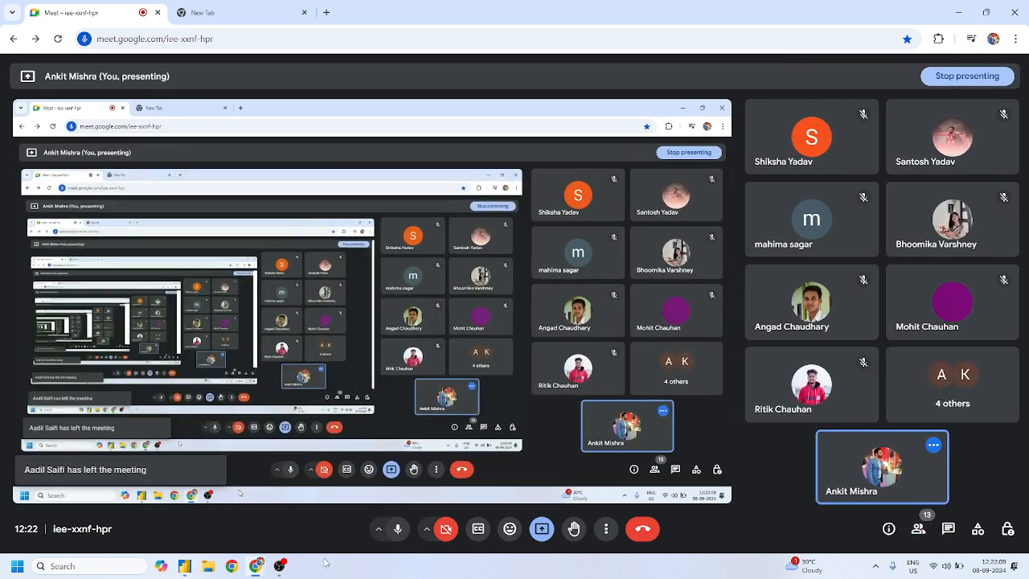
mouse_move(184, 573)
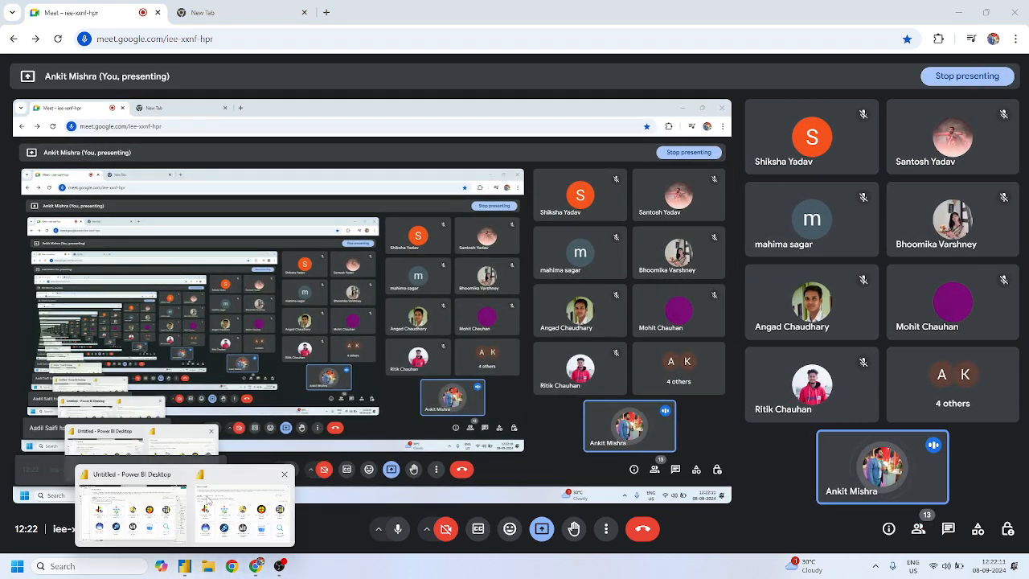
click(185, 506)
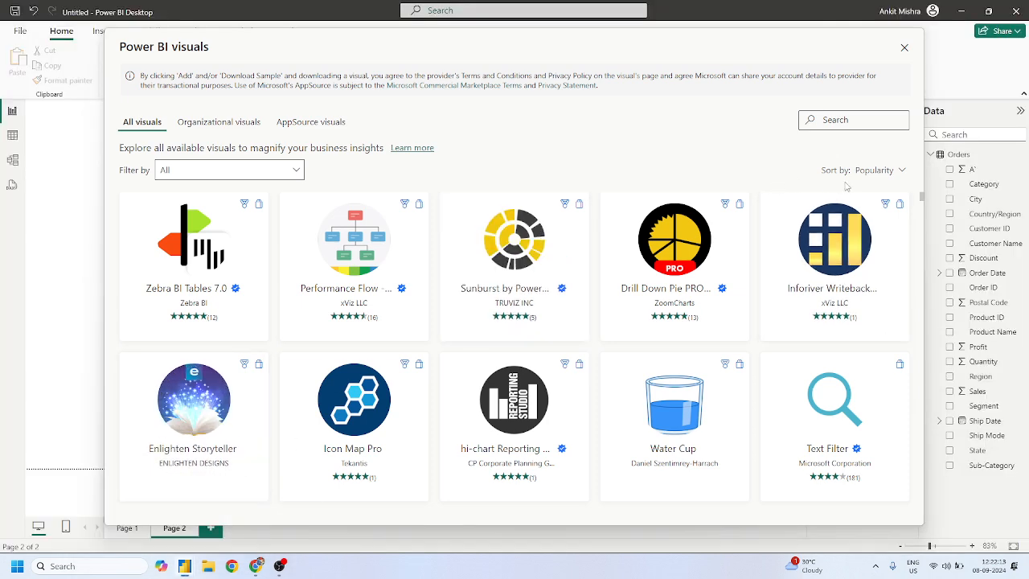
Sort the visuals gallery by Power BI Certified, and search for "anim" to open the Animated Bar Chart Race details
click(884, 170)
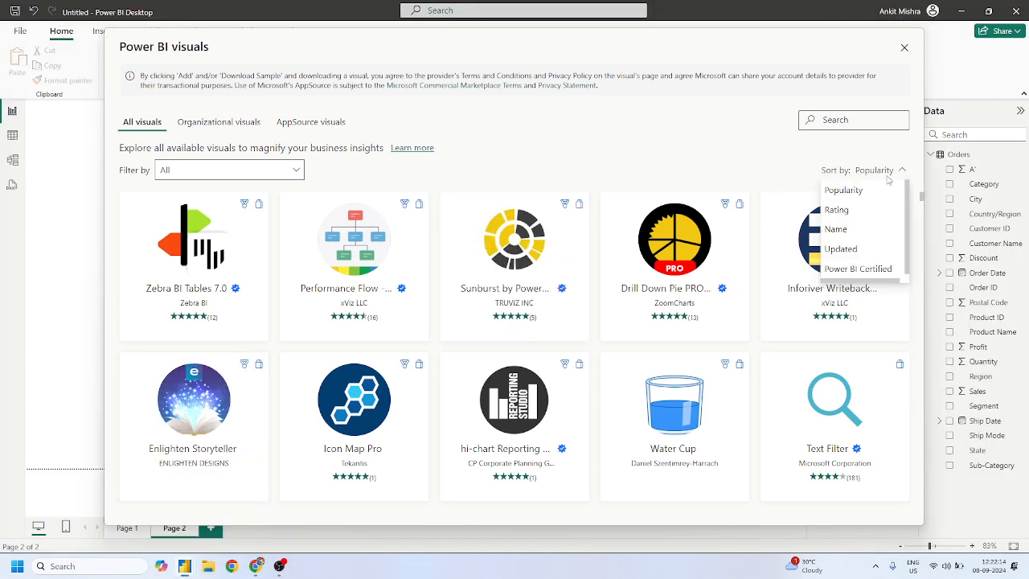
click(850, 270)
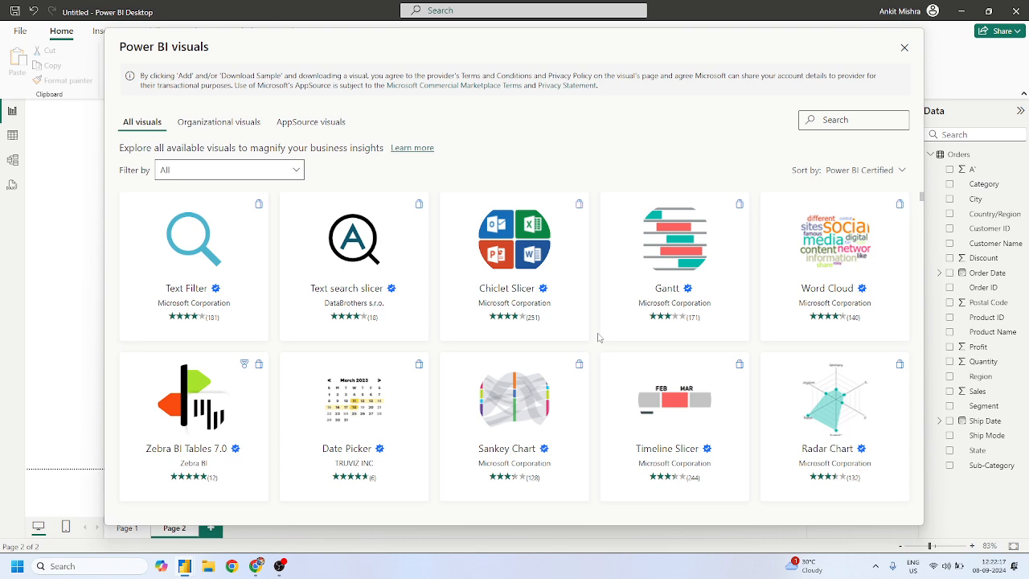
text(anim)
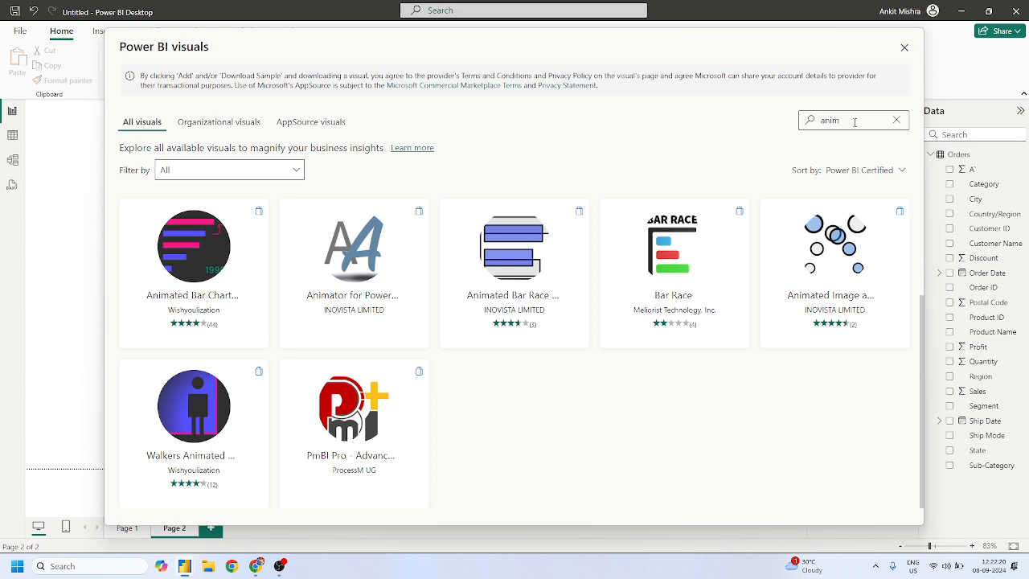
click(212, 252)
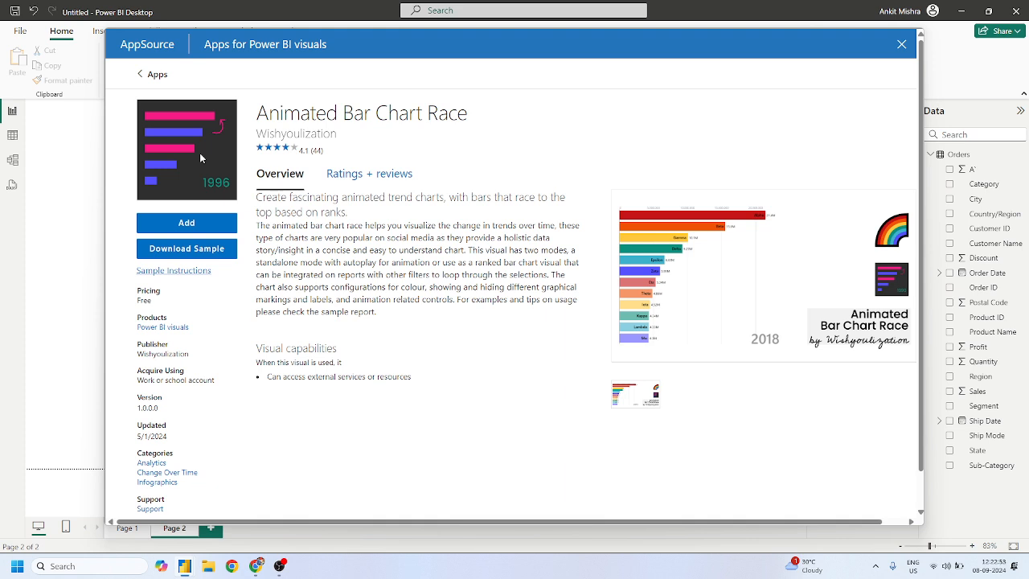
Switch to Chrome, search Google for "flourish" in the empty tab, and open the Flourish data visualization website
mouse_move(256, 563)
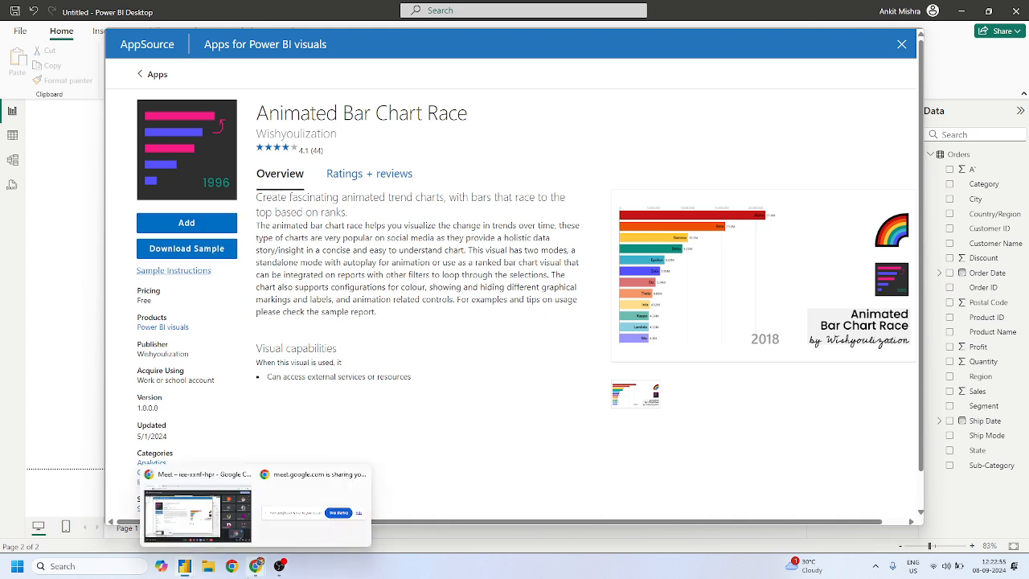
click(198, 511)
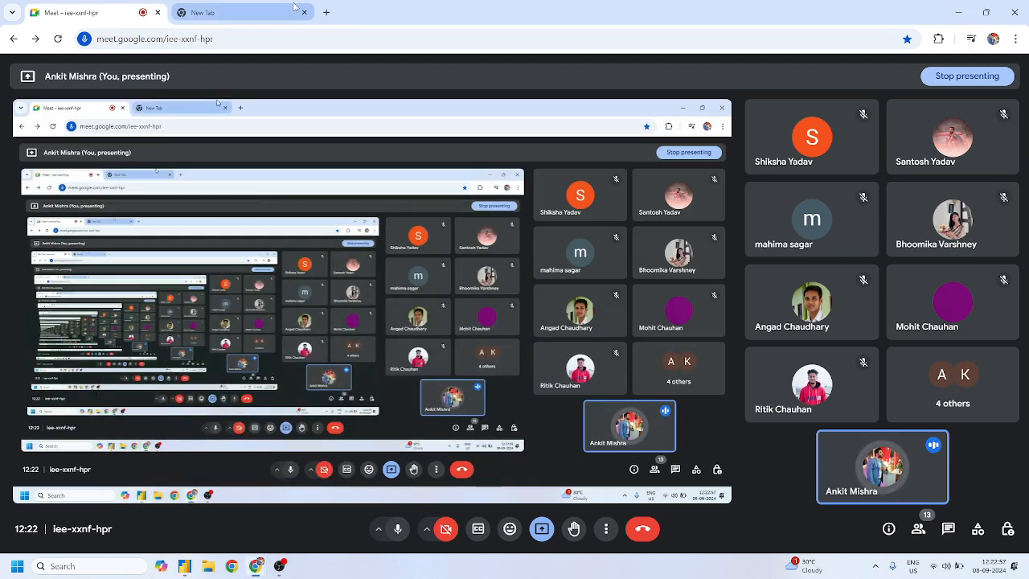
click(281, 8)
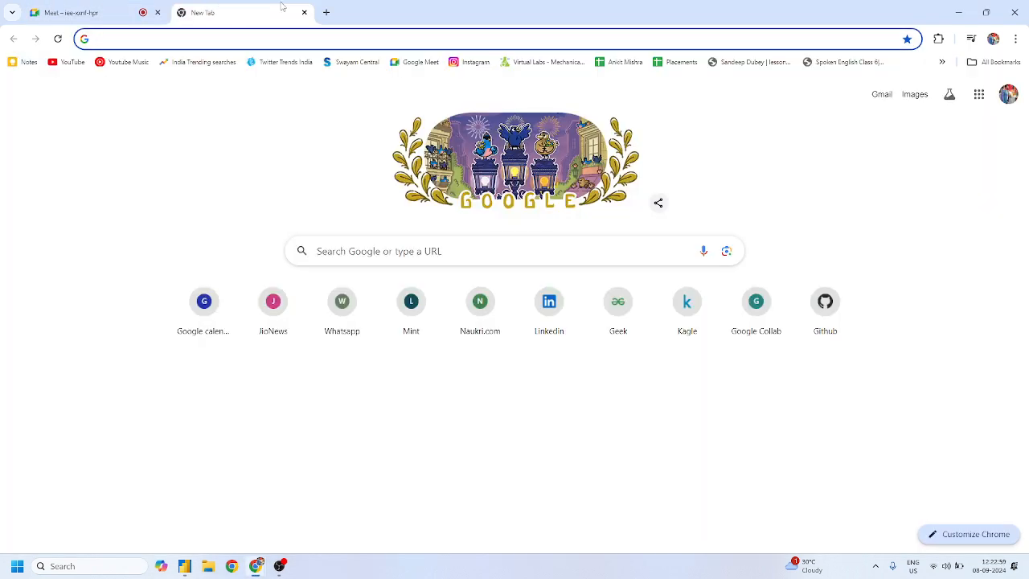
text(flourish)
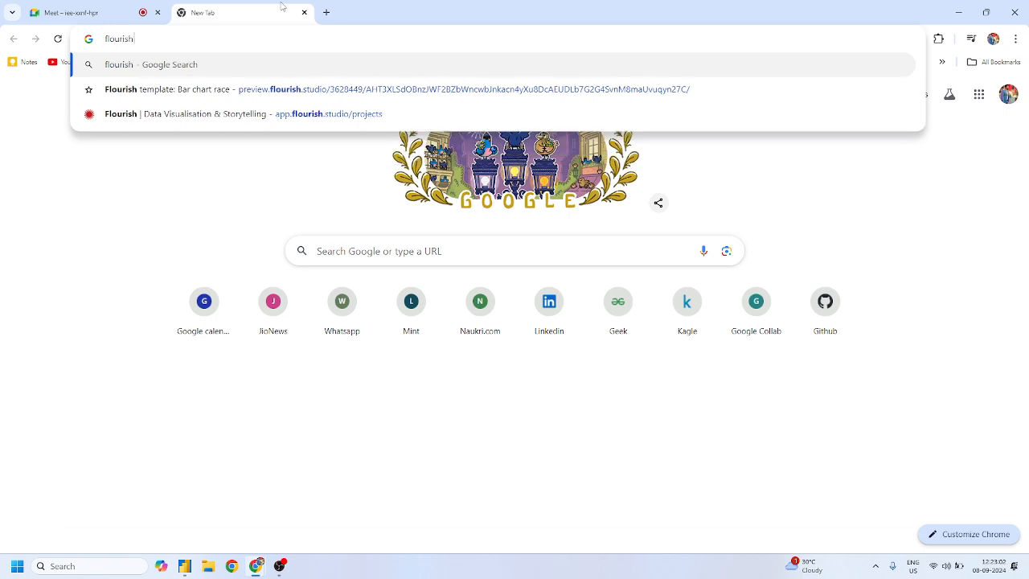
key(Return)
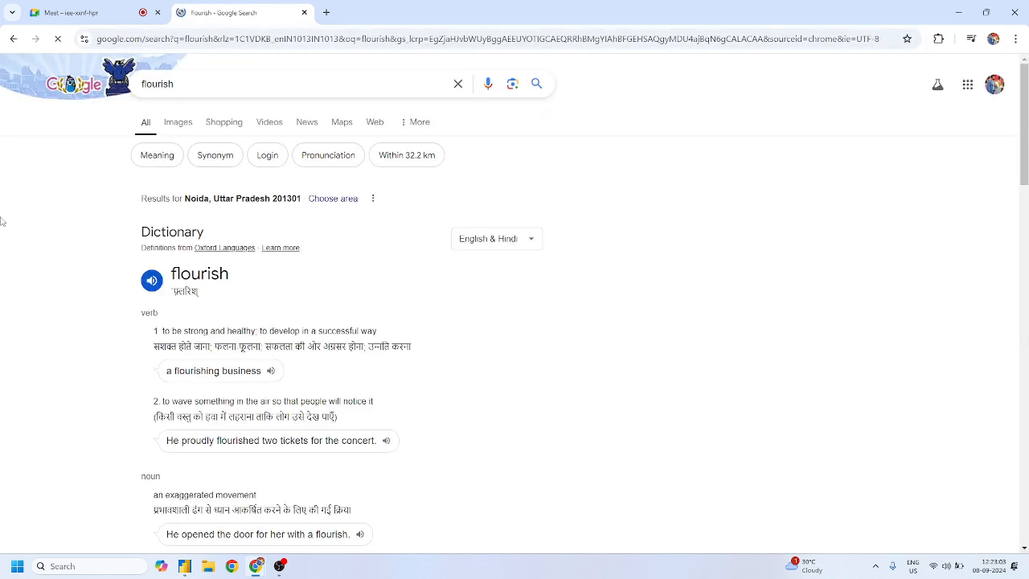
scroll(264, 324, down, 2)
scroll(264, 323, down, 1)
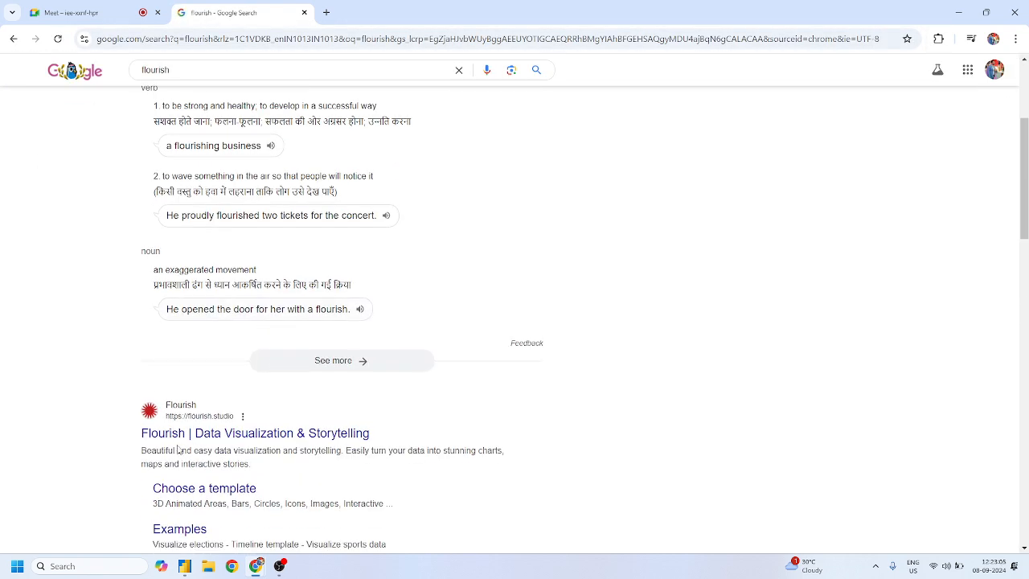
click(185, 434)
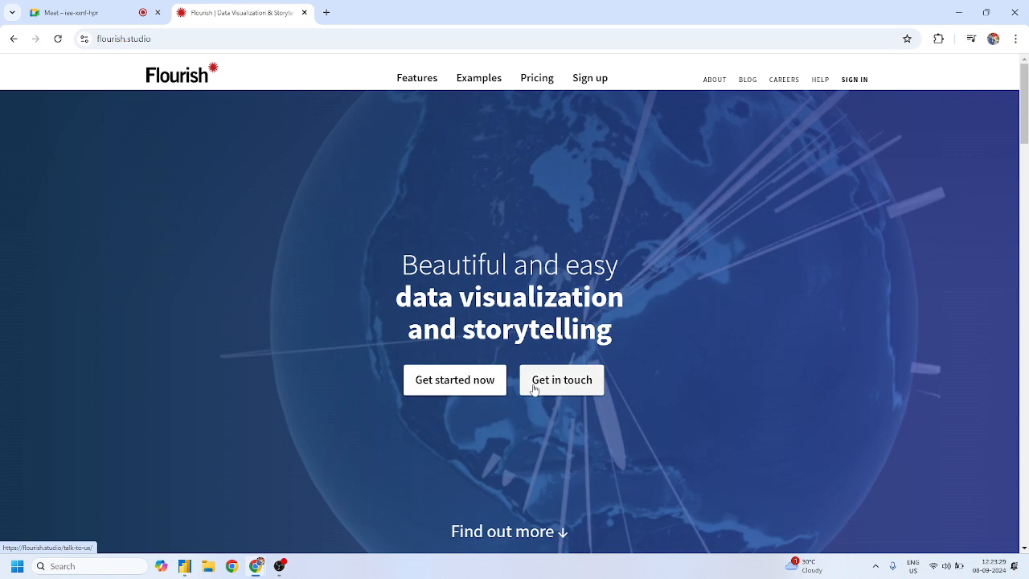
Get started on Flourish and try to sign up with the listed Google account
click(479, 387)
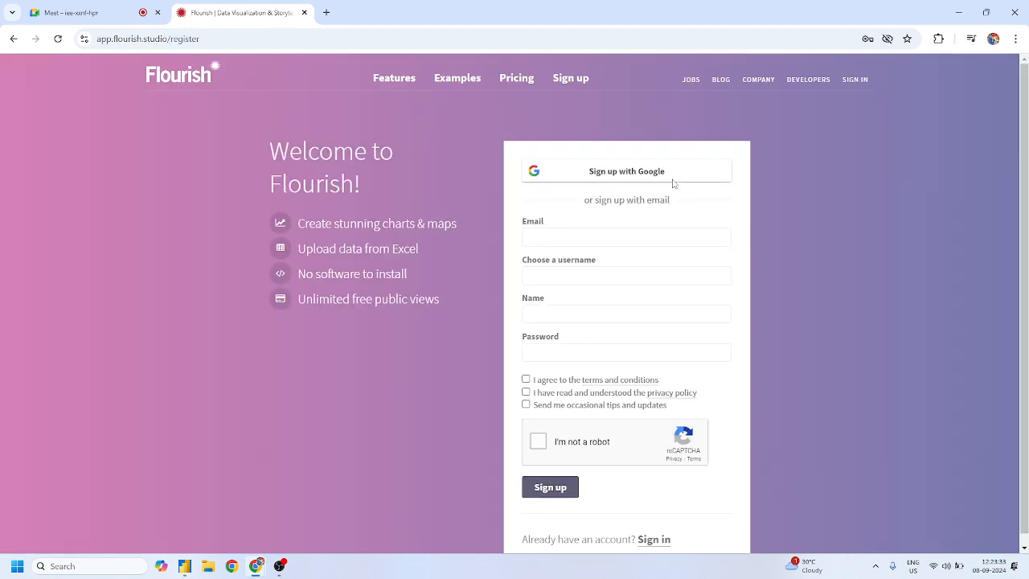
click(576, 171)
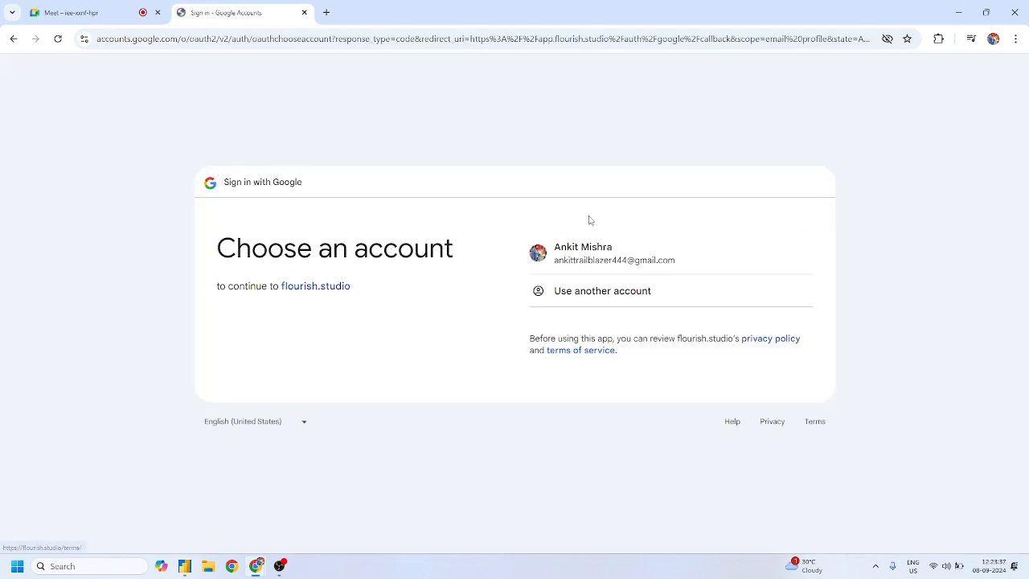
click(595, 253)
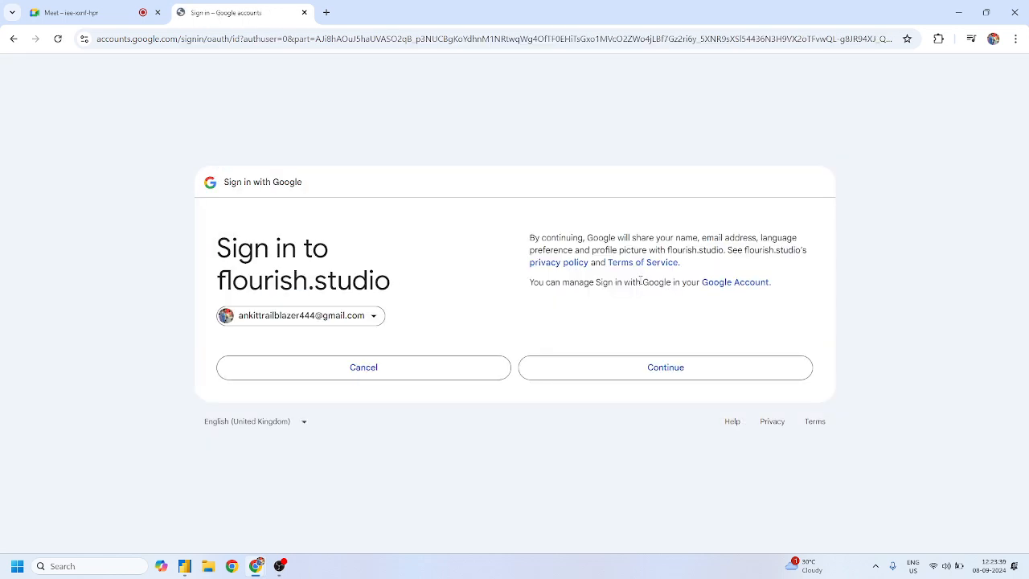
click(605, 371)
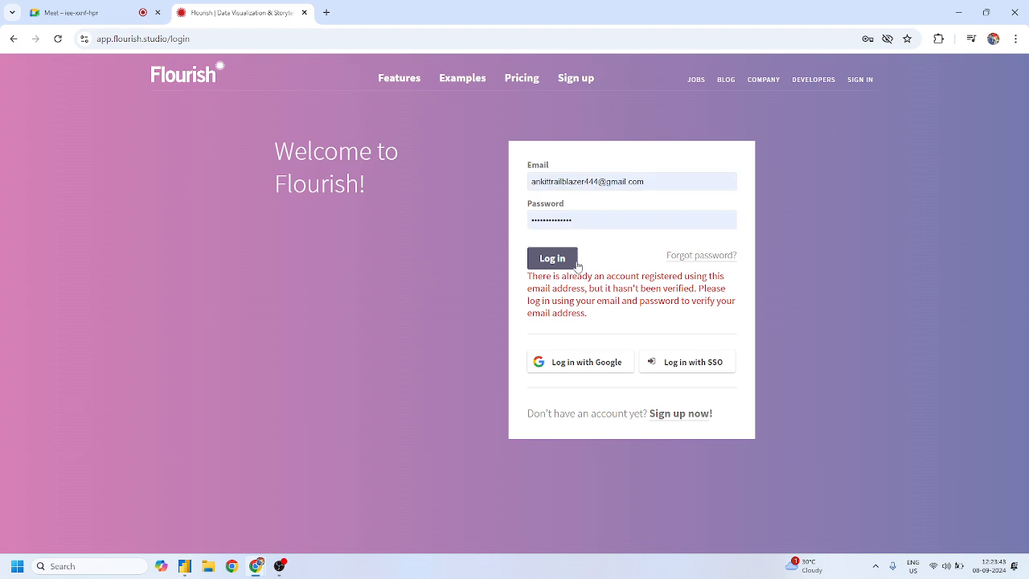
Log in to Flourish with the prefilled account email and password to open the projects overview
click(587, 364)
click(552, 261)
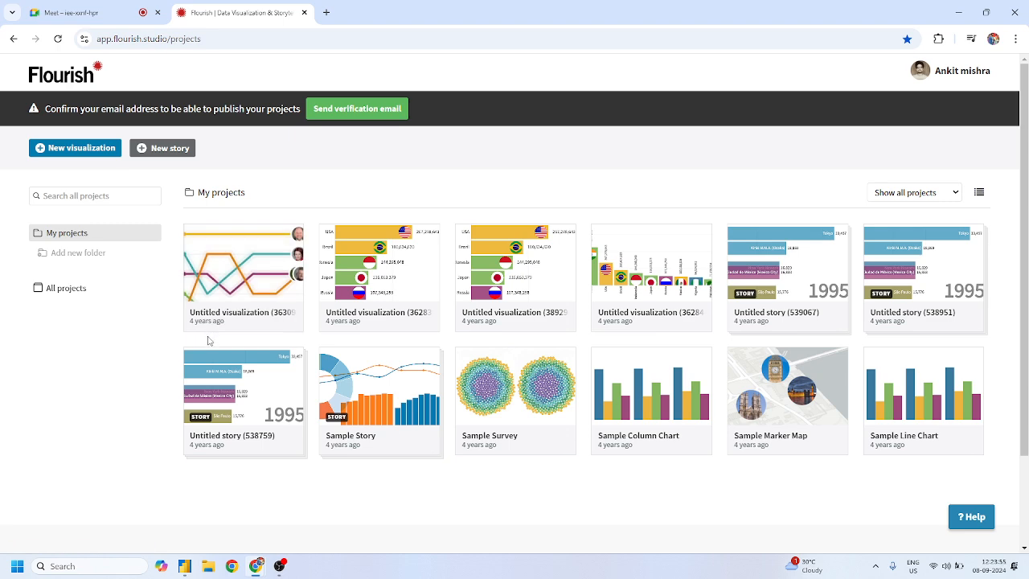
key(ctrl+plus)
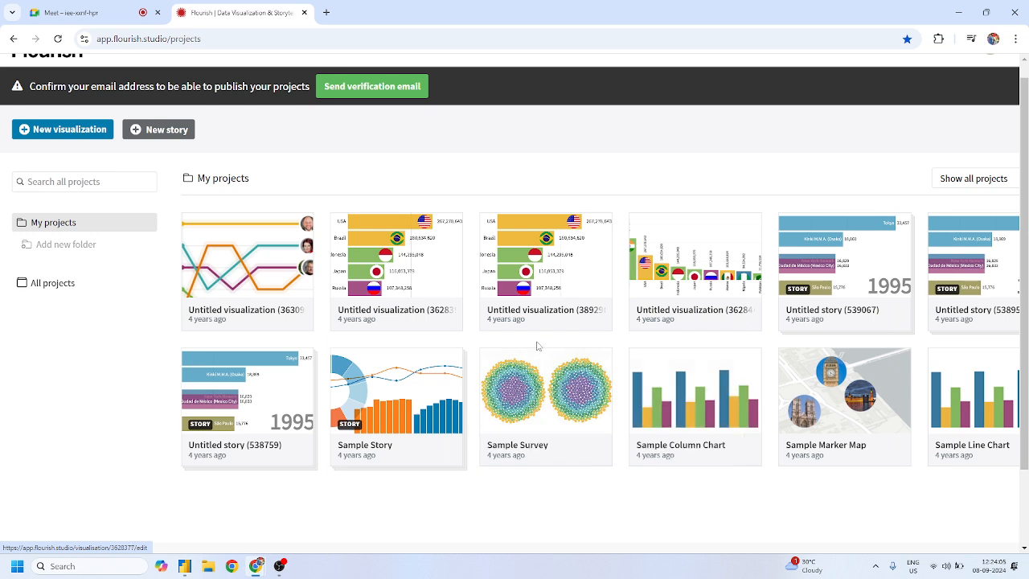
Start a new Flourish visualization and browse the template gallery, including the bar chart race, table, 3D globe and cards groups
click(78, 131)
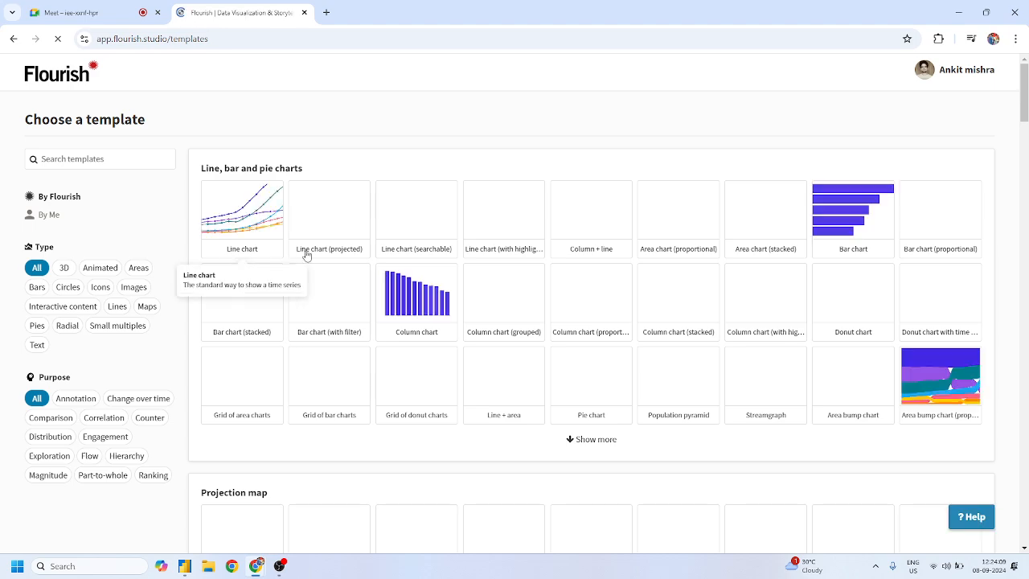
scroll(534, 408, down, 6)
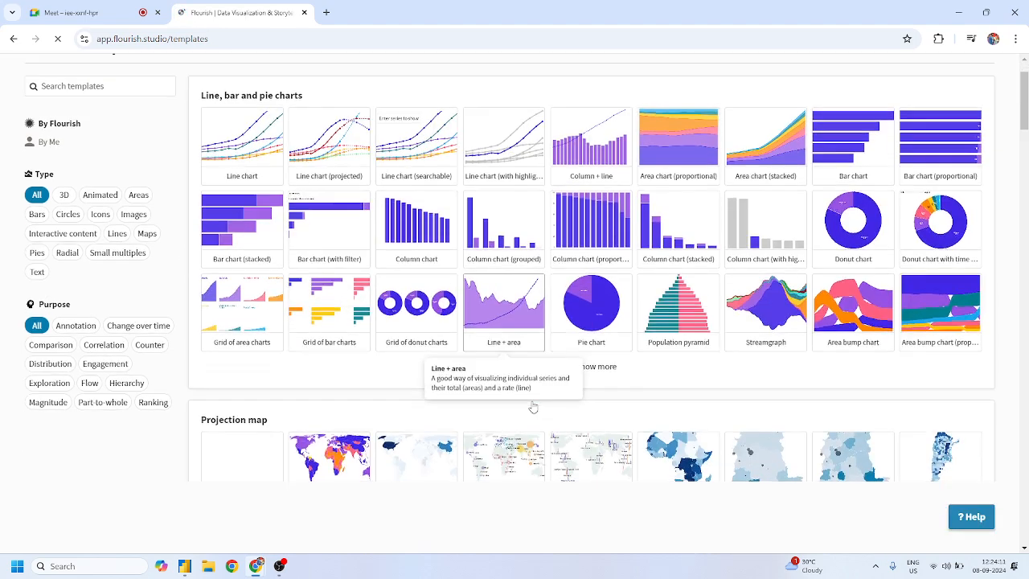
scroll(533, 408, down, 7)
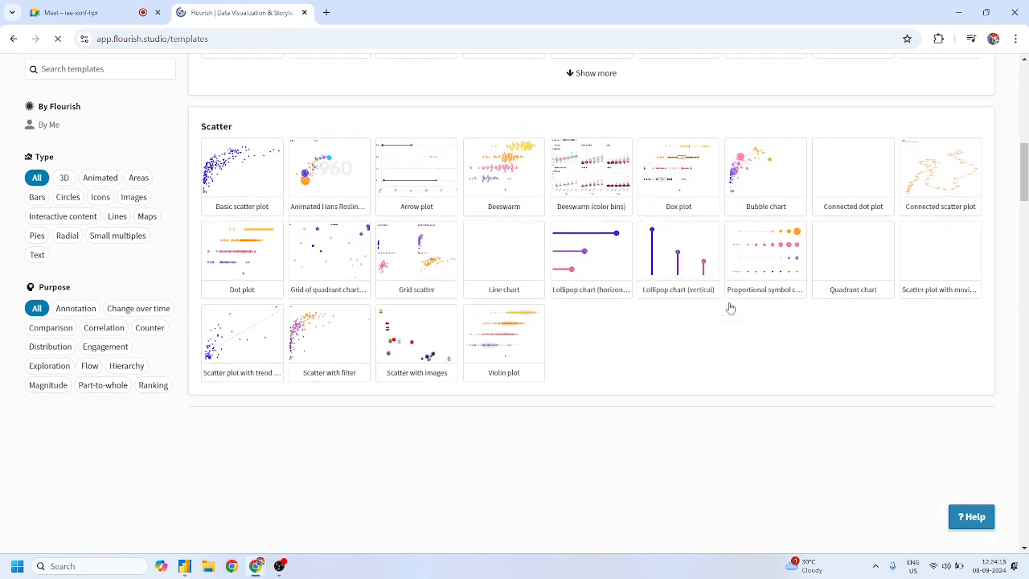
scroll(623, 352, down, 2)
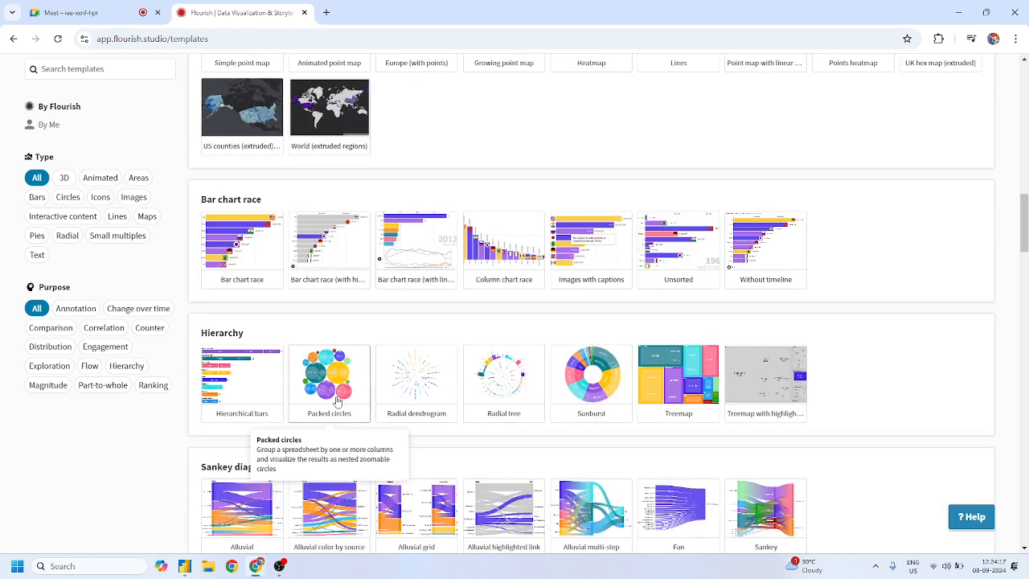
scroll(273, 228, down, 4)
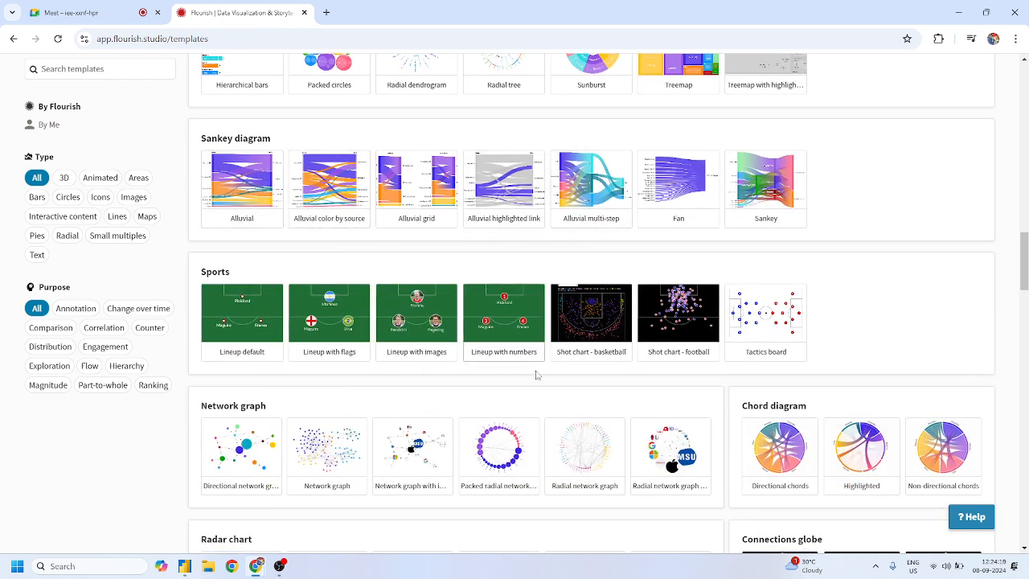
scroll(536, 375, down, 4)
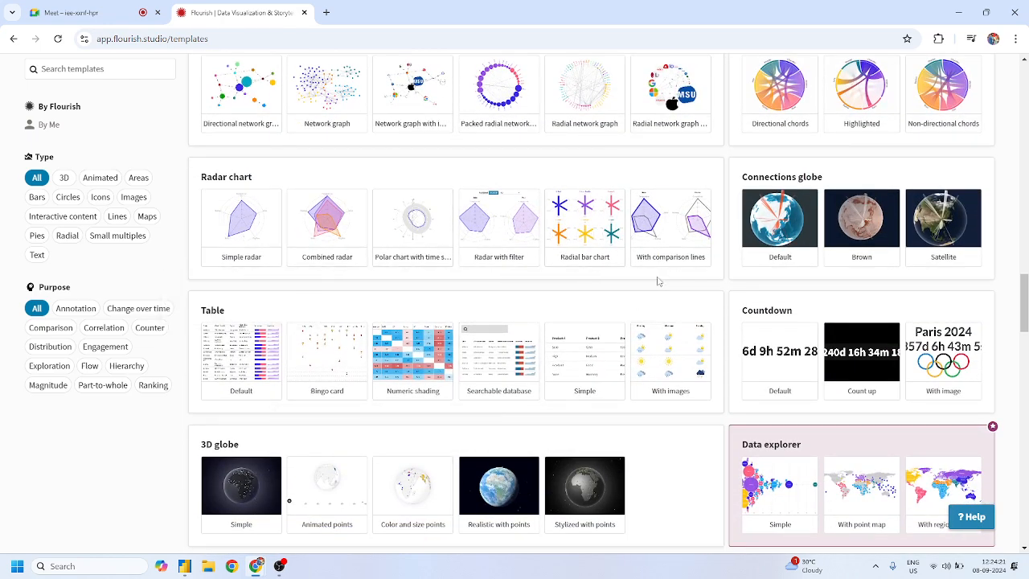
scroll(659, 280, down, 4)
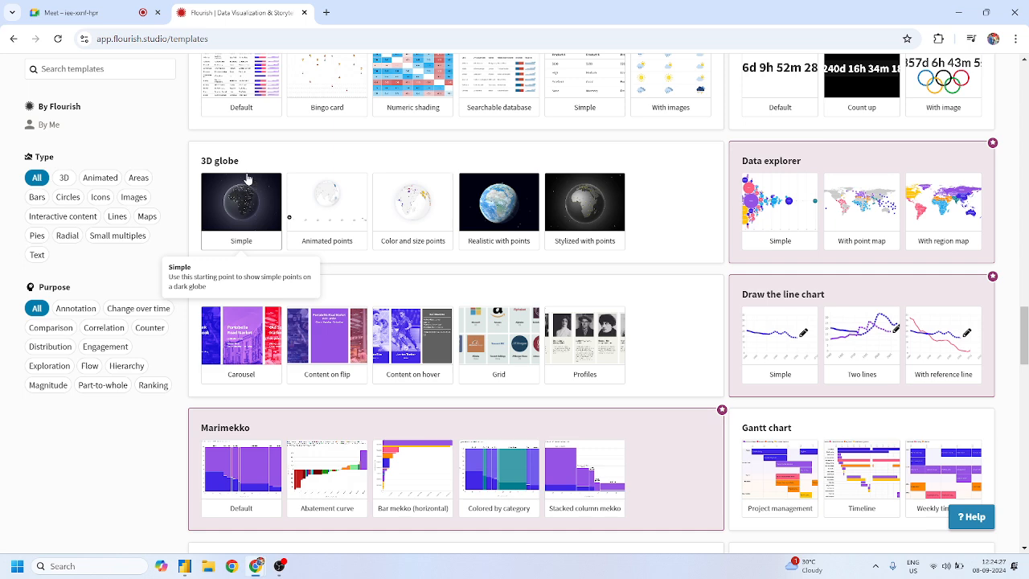
scroll(553, 182, down, 1)
scroll(386, 177, down, 1)
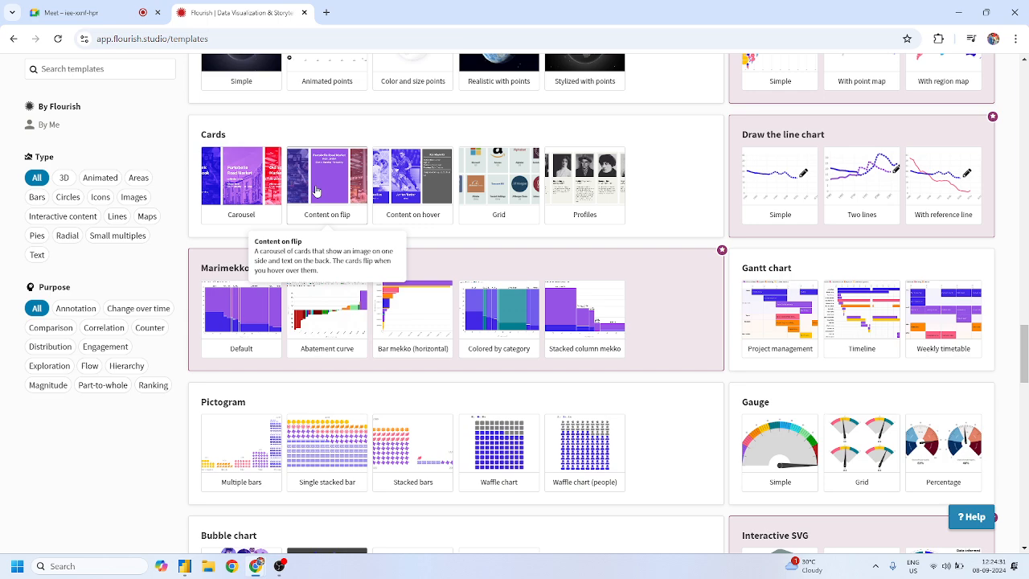
scroll(316, 190, up, 2)
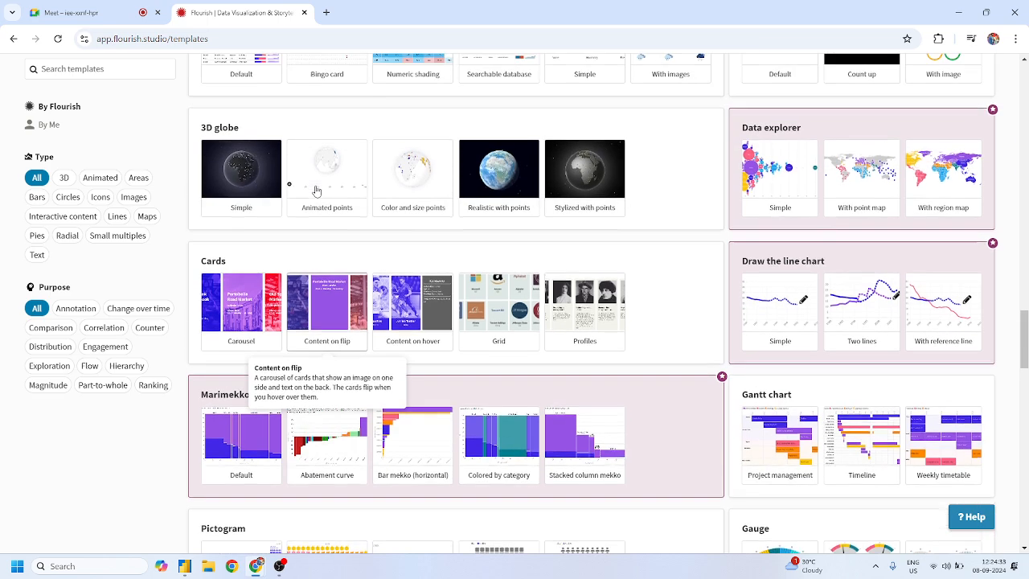
scroll(352, 211, up, 2)
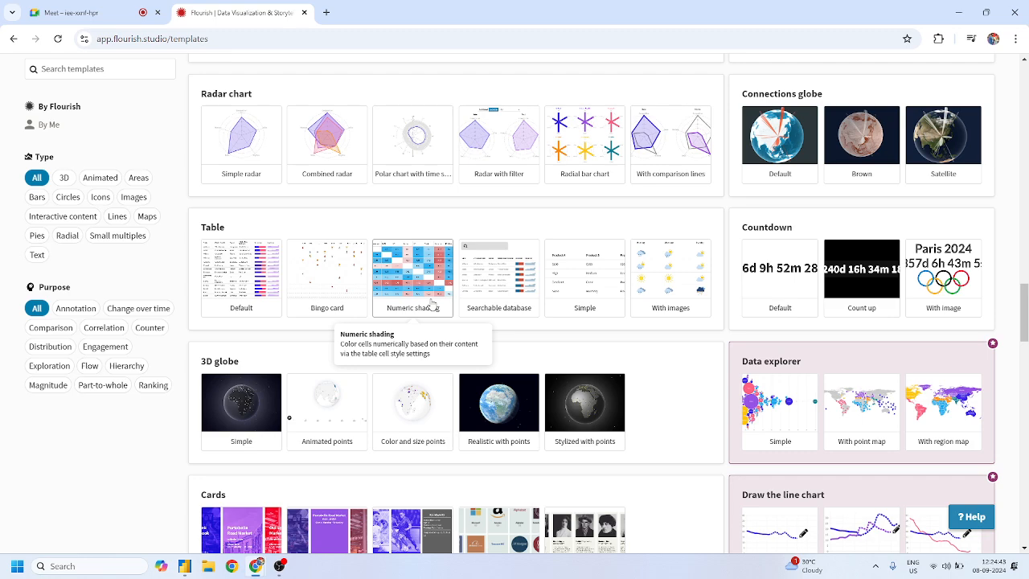
scroll(432, 302, up, 20)
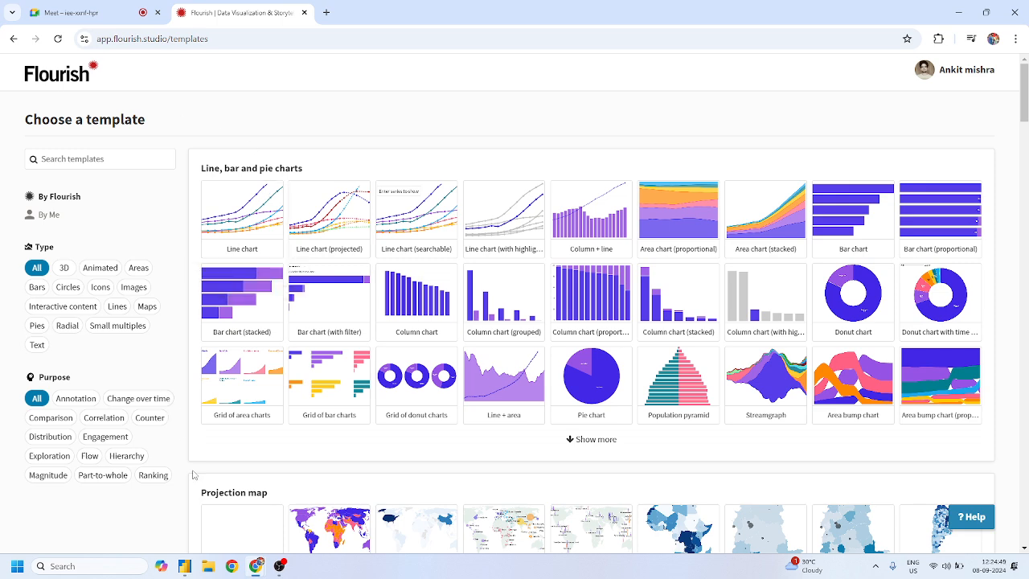
Switch to Power BI Desktop, add the Animated Bar Chart Race visual from AppSource to the report, and acknowledge the import
mouse_move(187, 566)
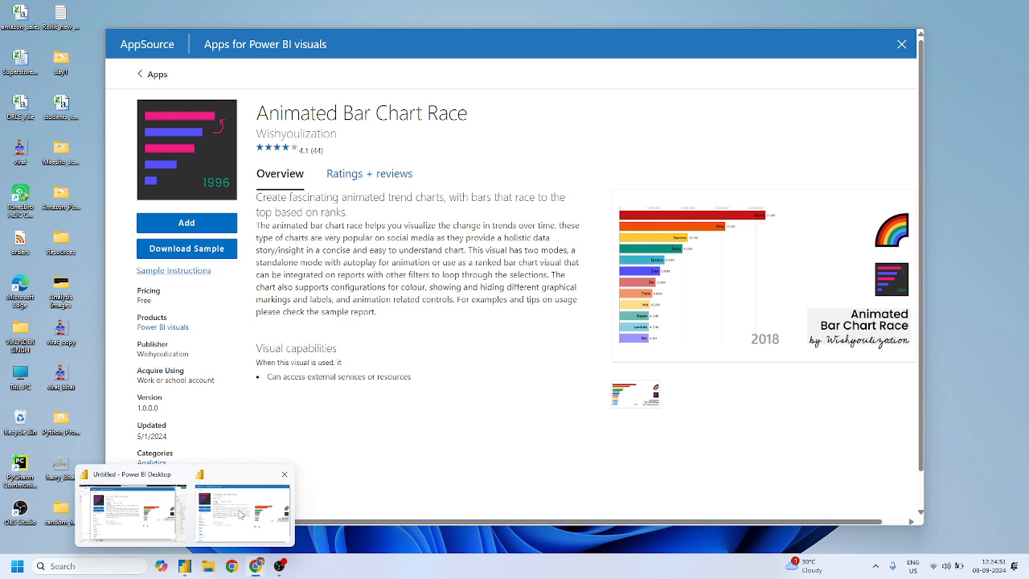
click(240, 515)
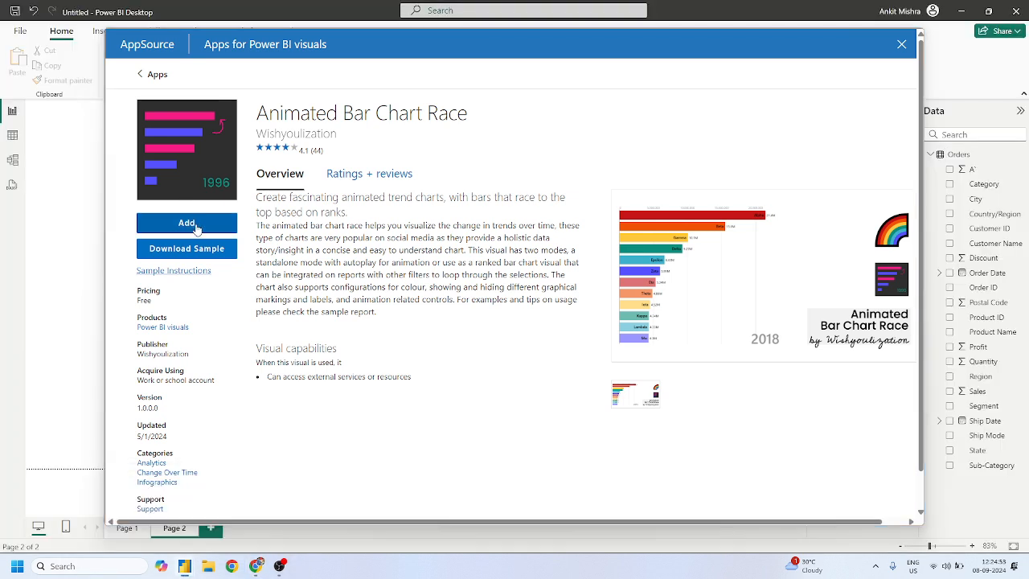
click(197, 228)
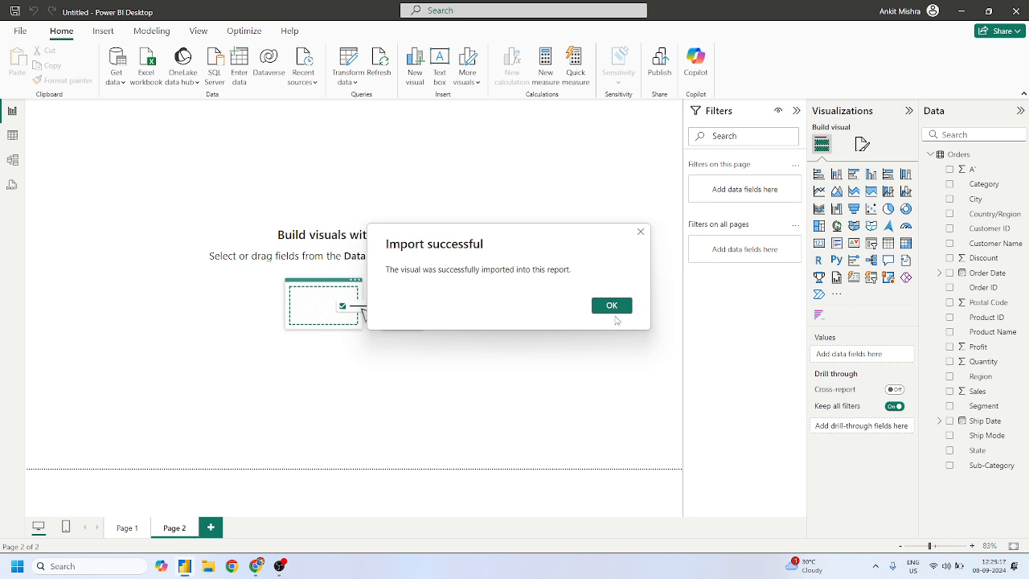
click(612, 305)
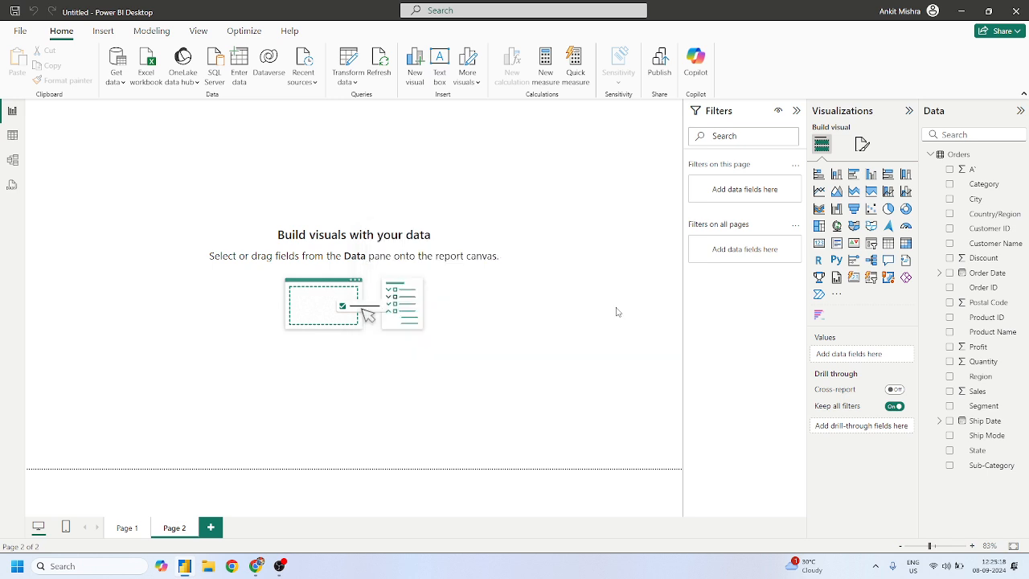
Insert the imported Animated Bar Chart Race visual on Page 2, and enlarge it in the upper middle of the canvas
click(819, 316)
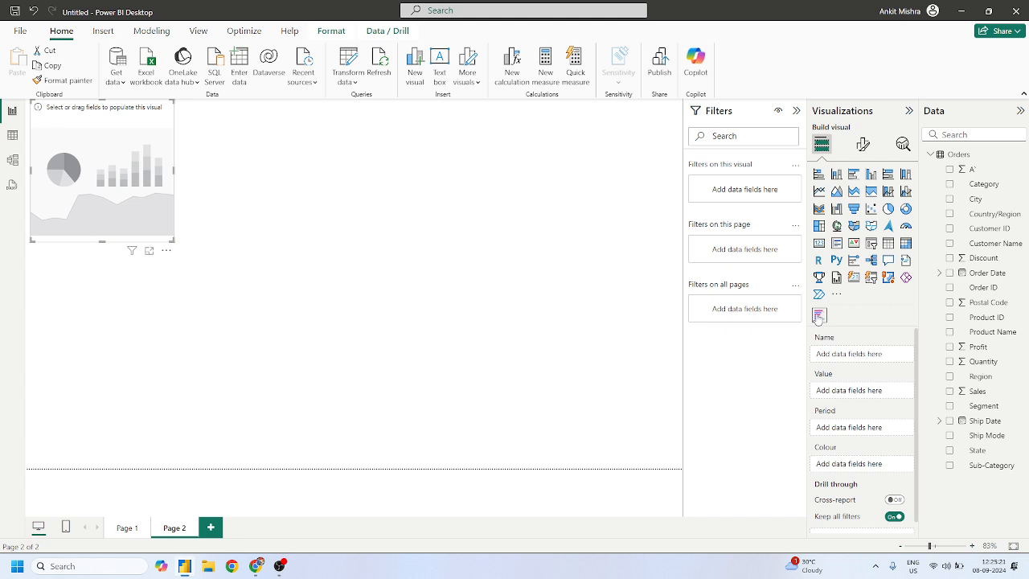
drag(67, 183, 245, 207)
drag(338, 264, 537, 348)
drag(367, 292, 349, 268)
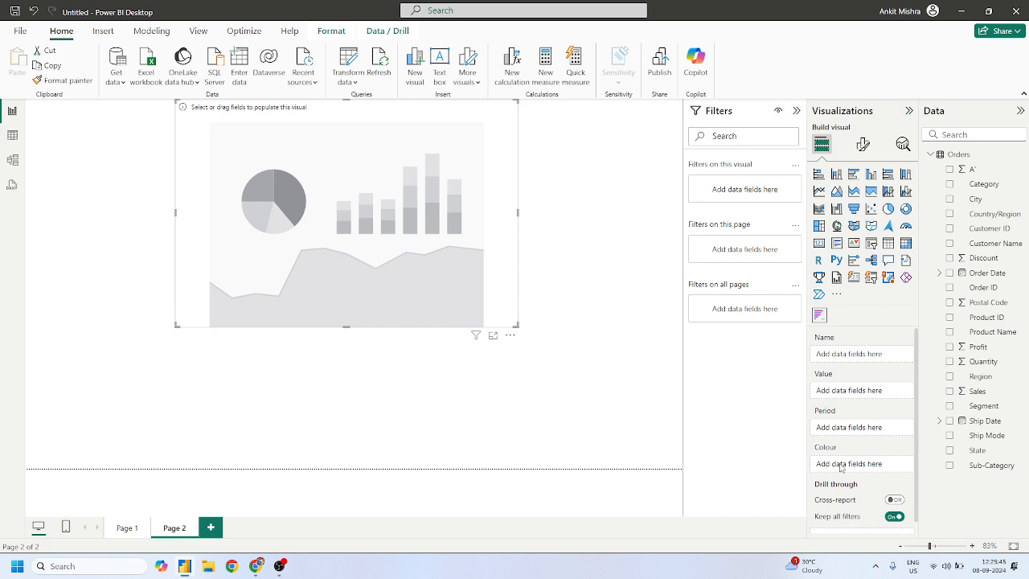
Assign Sales as the race visual's Value, State as its Name, and Order Date as its Period
drag(976, 391, 868, 388)
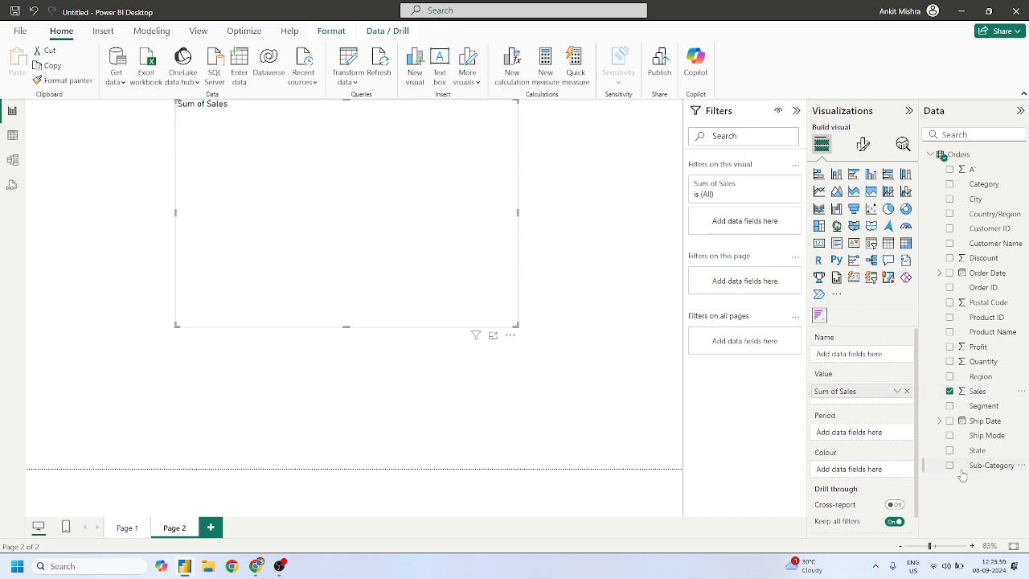
drag(974, 460, 853, 366)
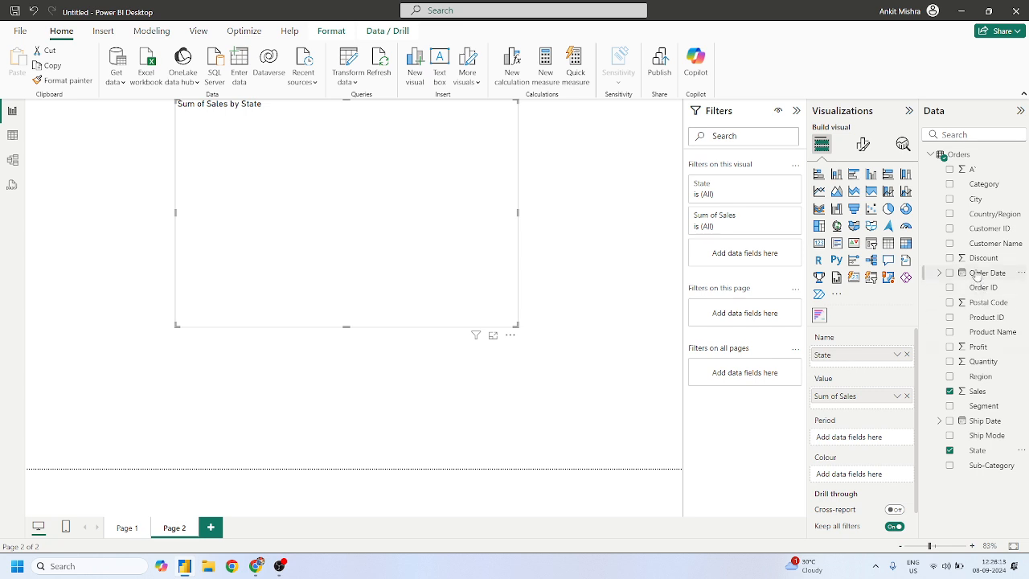
drag(977, 274, 856, 436)
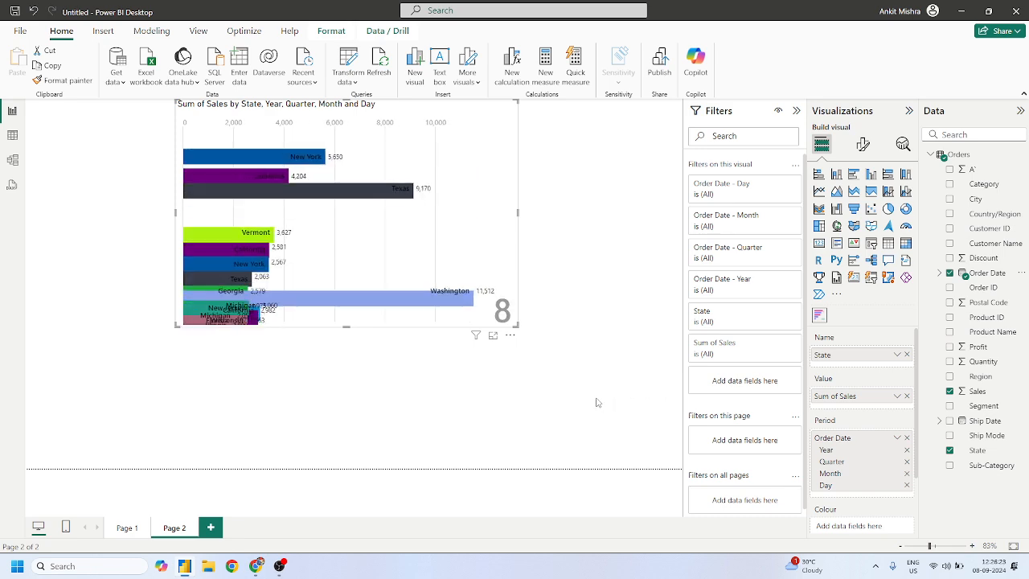
Resize the bar chart race to about 1049 wide by 562 high, keeping Order Date as a Date Hierarchy
drag(517, 326, 682, 434)
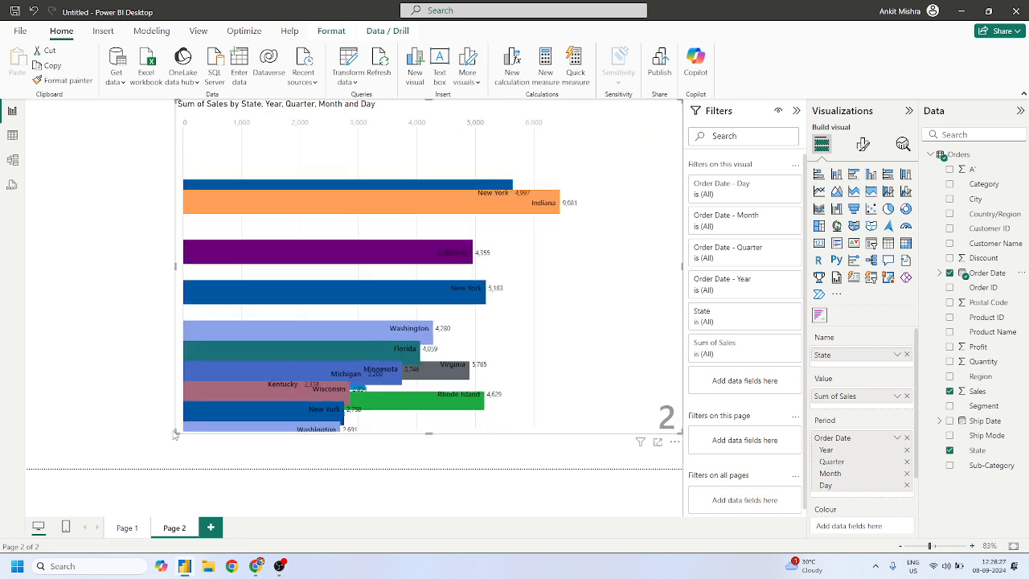
drag(175, 434, 42, 413)
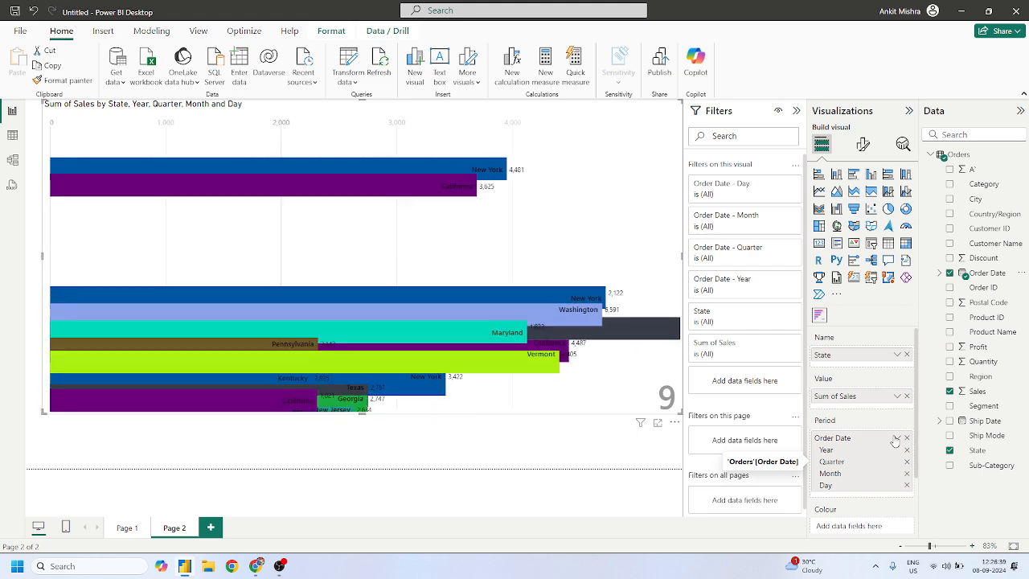
click(896, 438)
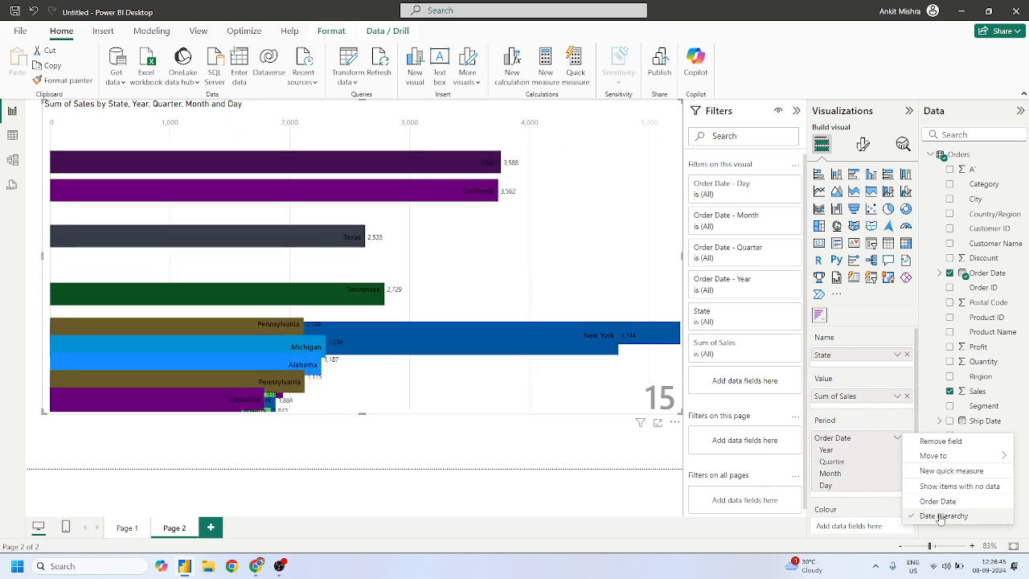
click(941, 515)
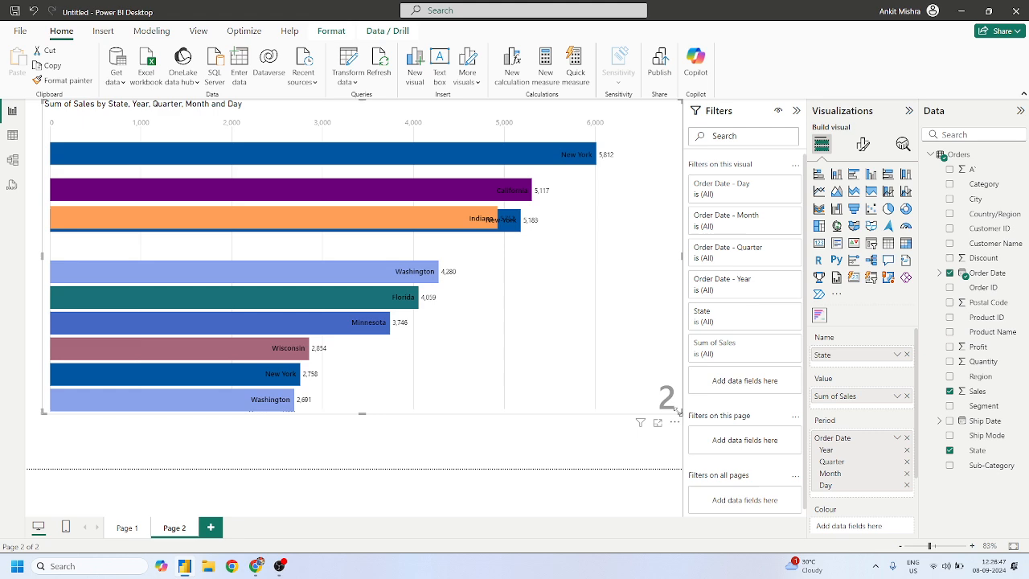
drag(680, 412, 581, 387)
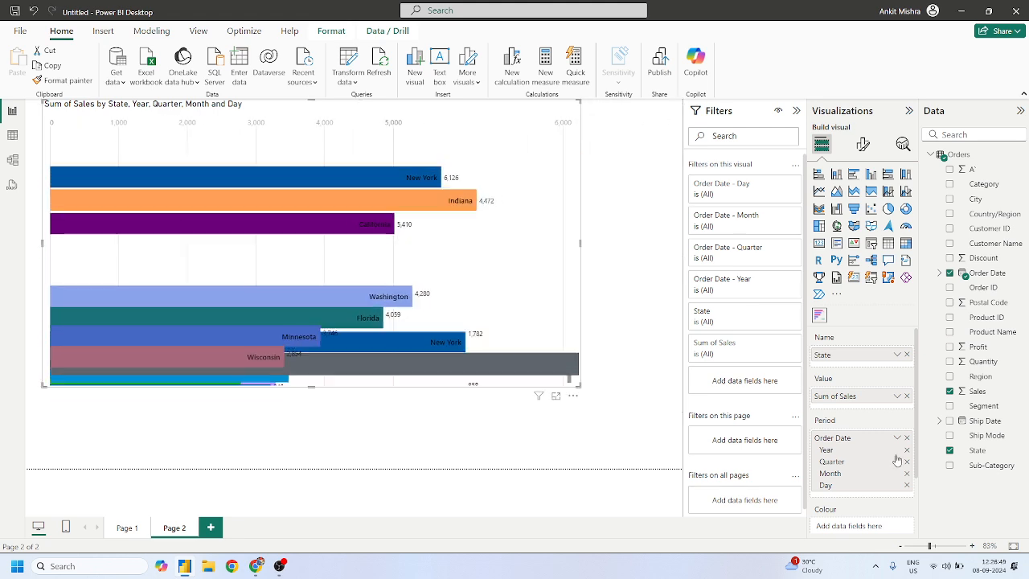
Remove the Day, Month and Quarter levels from the Period's Order Date hierarchy so only Year remains
click(908, 485)
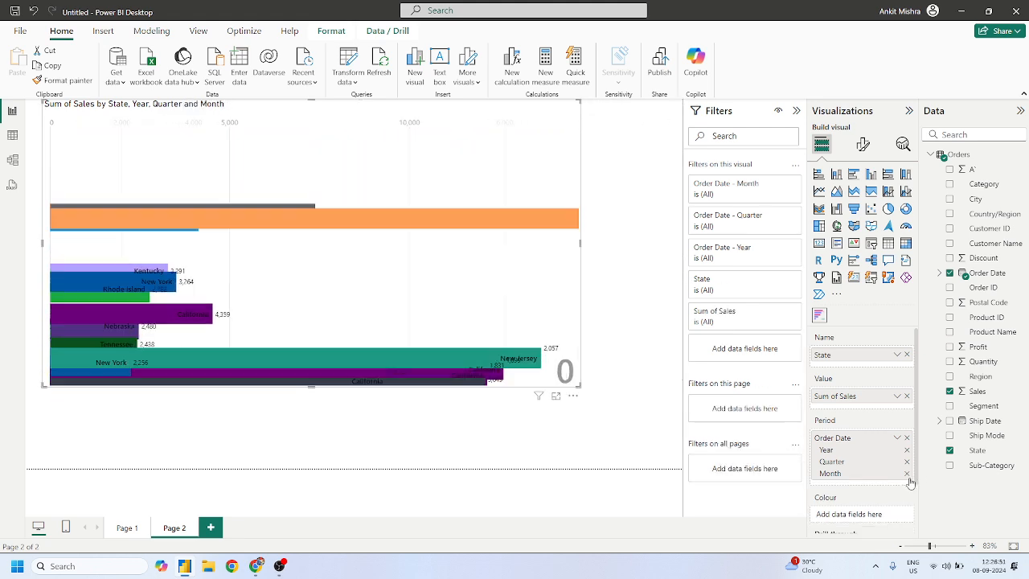
click(907, 474)
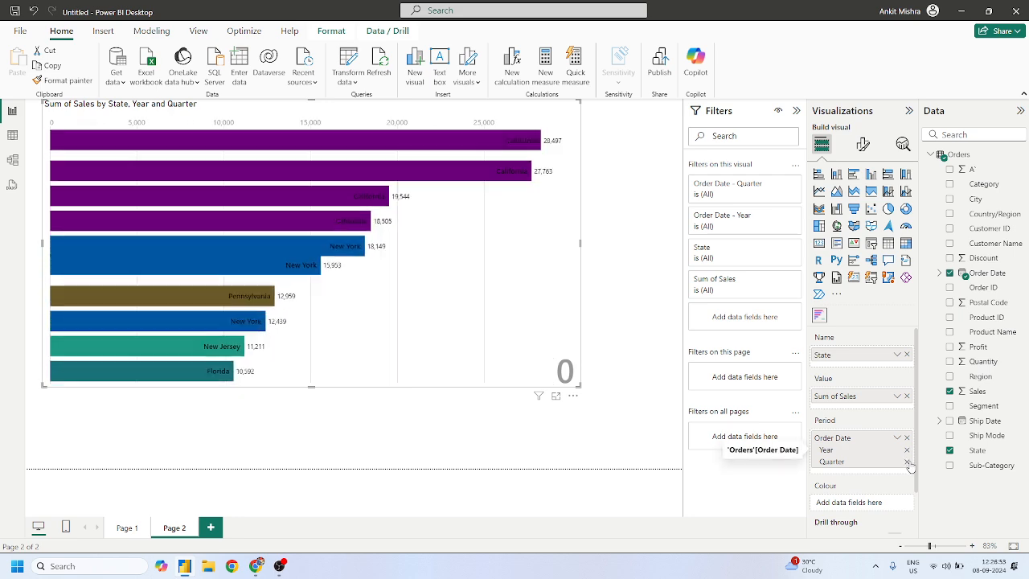
click(907, 463)
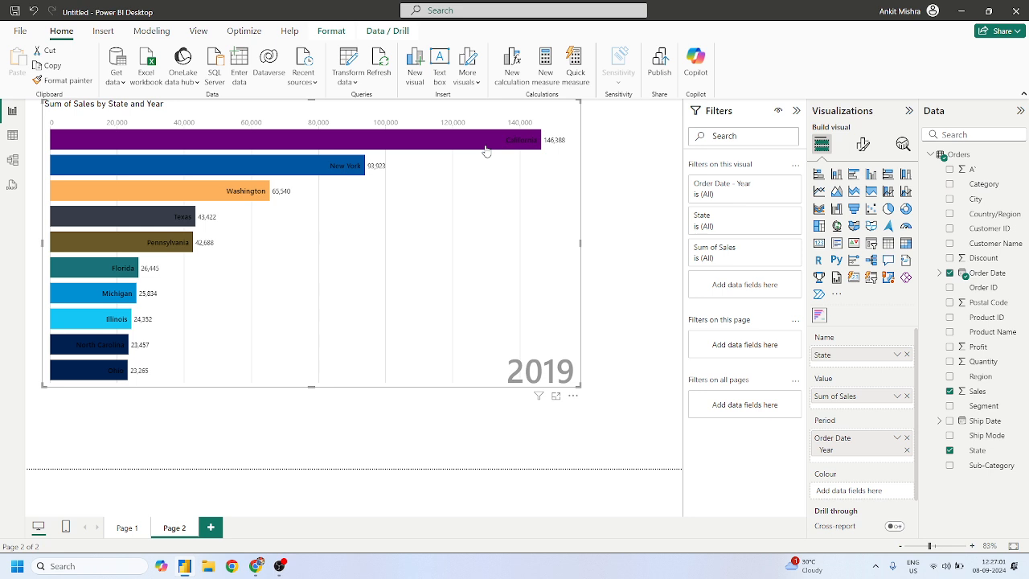
In the visual's Wishyoulization Settings, set the fontSize to 19 and topN to 5
click(863, 146)
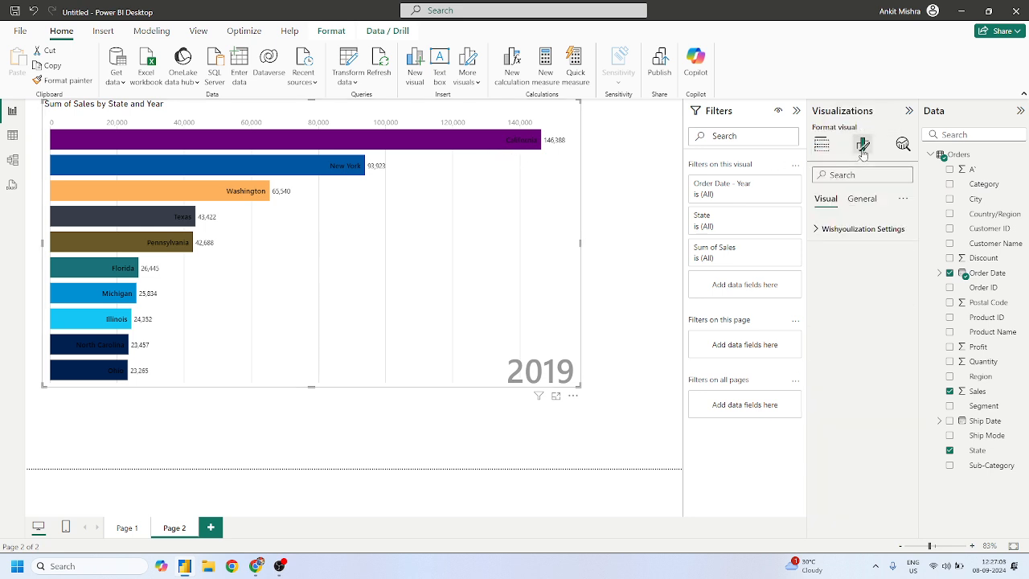
click(820, 233)
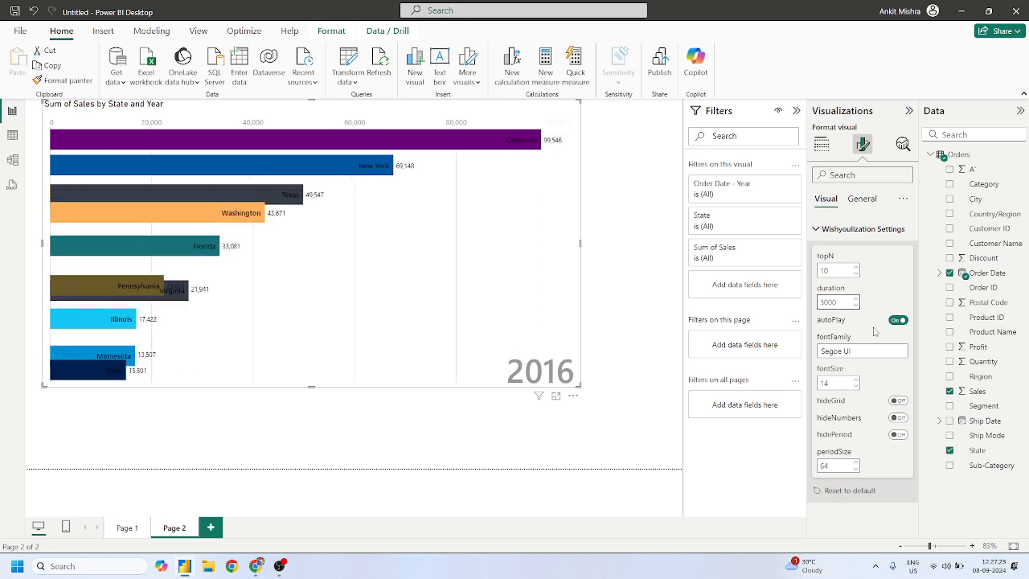
click(856, 380)
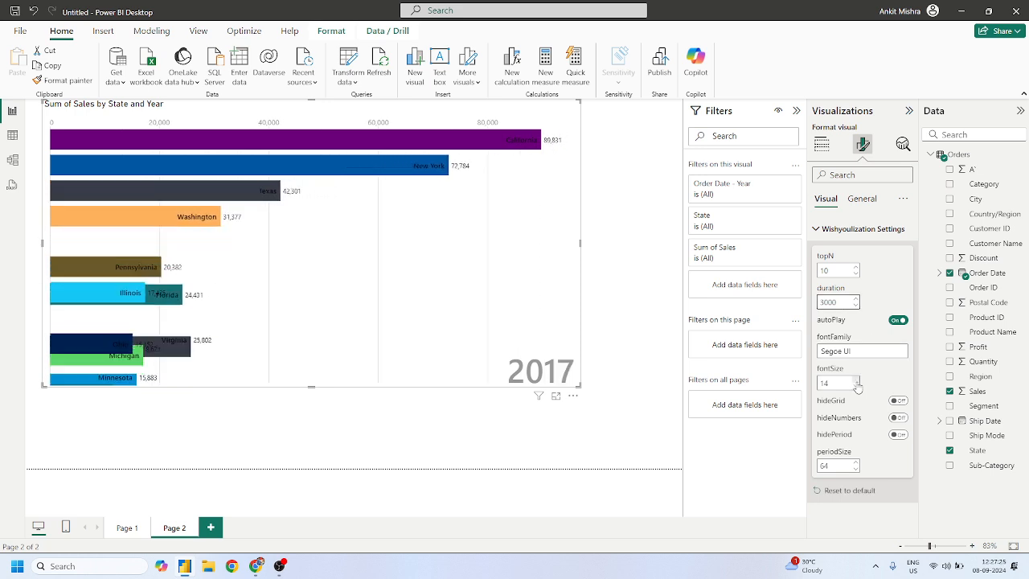
click(856, 380)
click(857, 380)
click(857, 381)
click(856, 382)
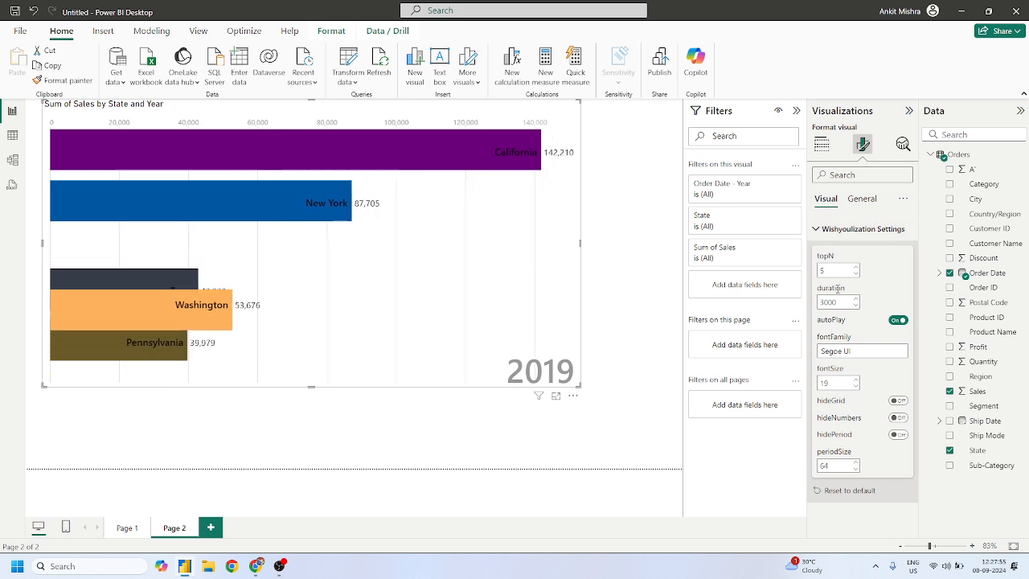
Review the size properties in the race visual's general formatting options, and collapse them again
click(862, 200)
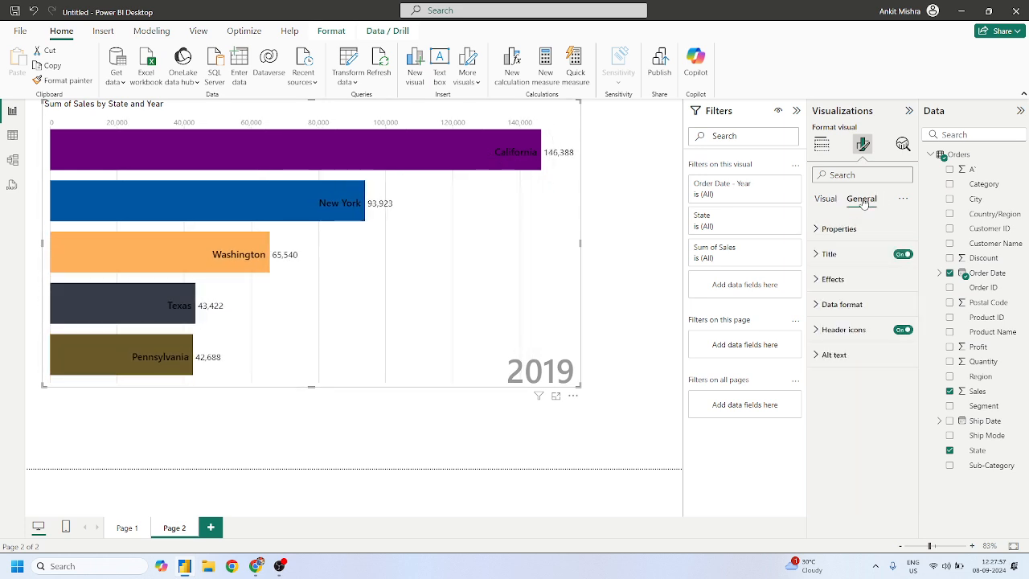
click(832, 233)
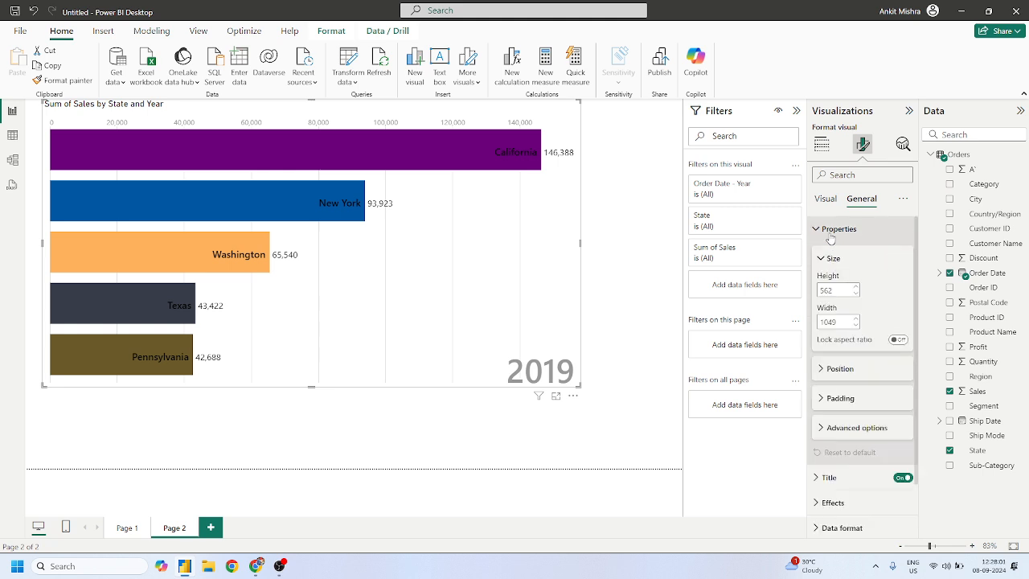
click(831, 233)
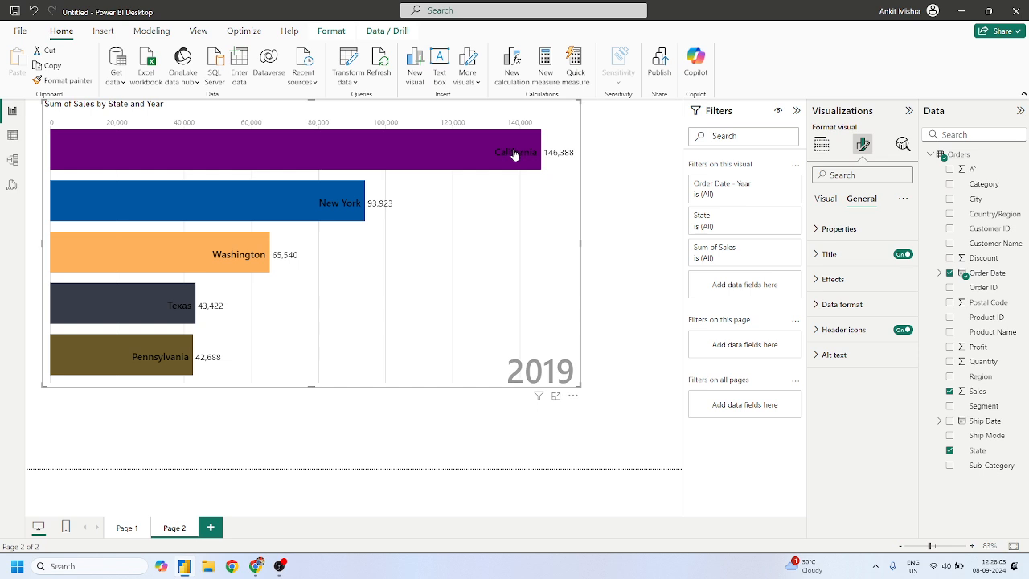
Set the bar chart race's duration to 1000 in the Wishyoulization Settings
click(827, 197)
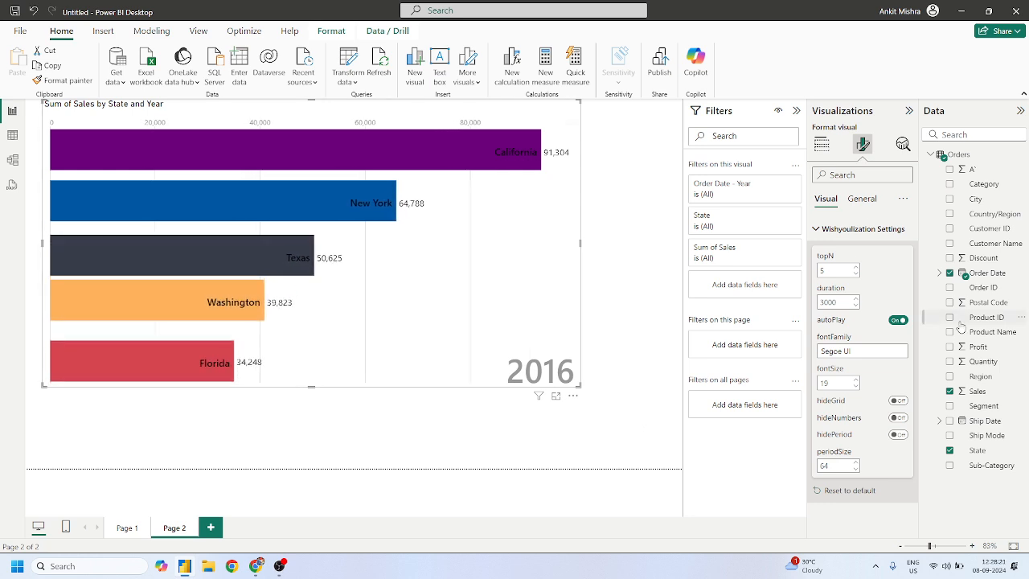
double_click(839, 301)
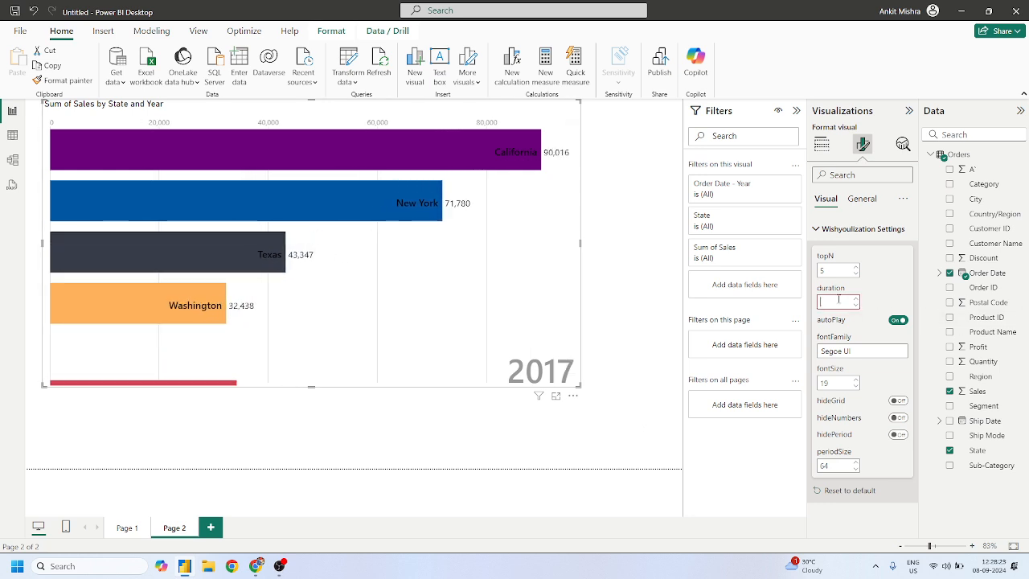
text(200)
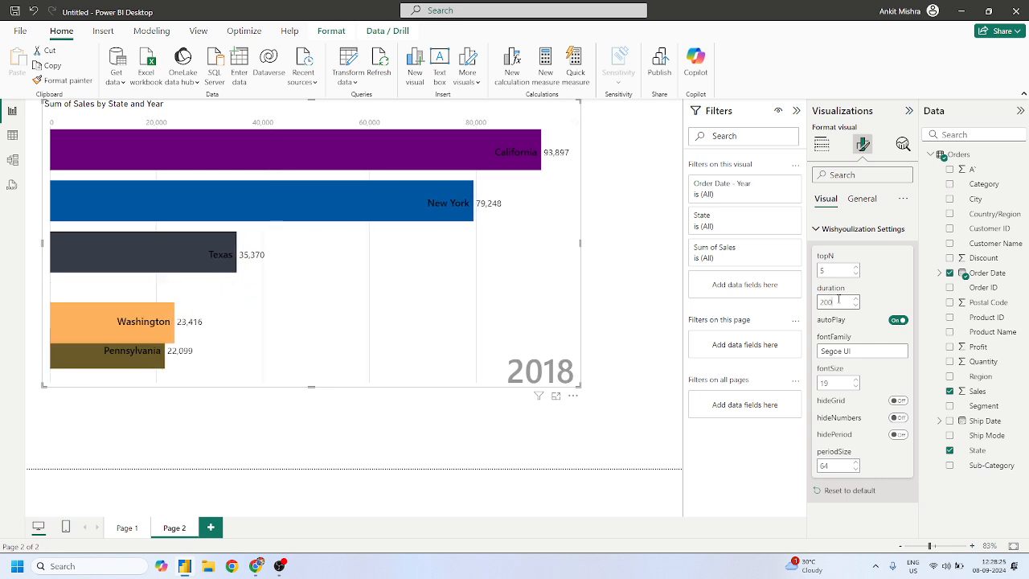
key(BackSpace)
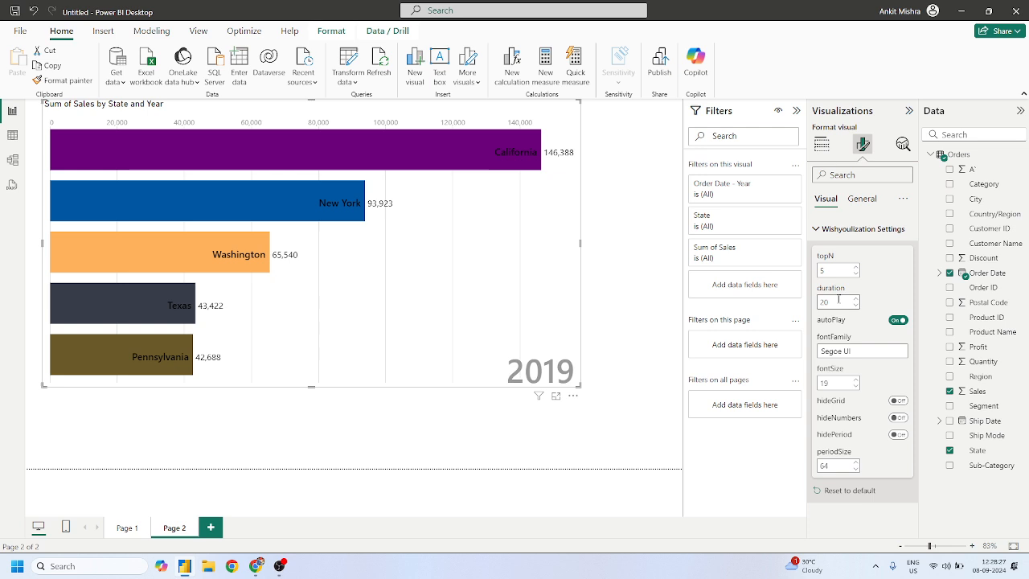
text(1000)
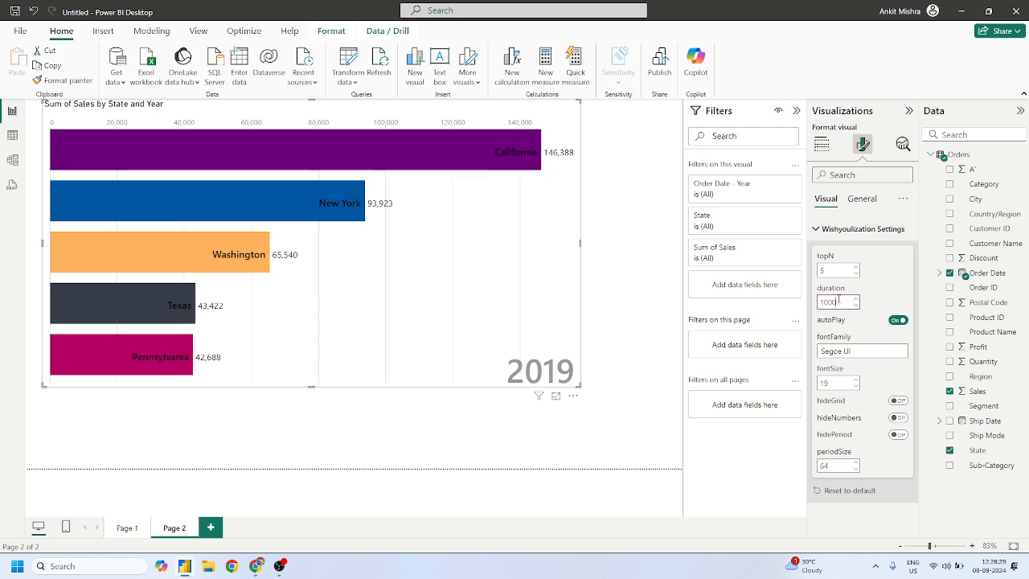
click(633, 340)
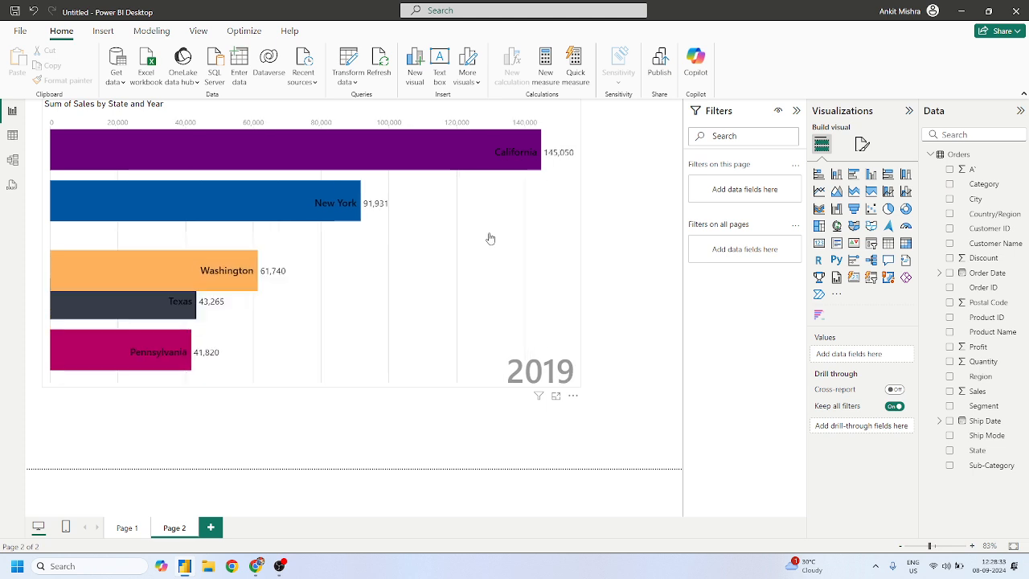
Resize the bar chart race on Page 2 so it is slightly narrower and taller
click(212, 259)
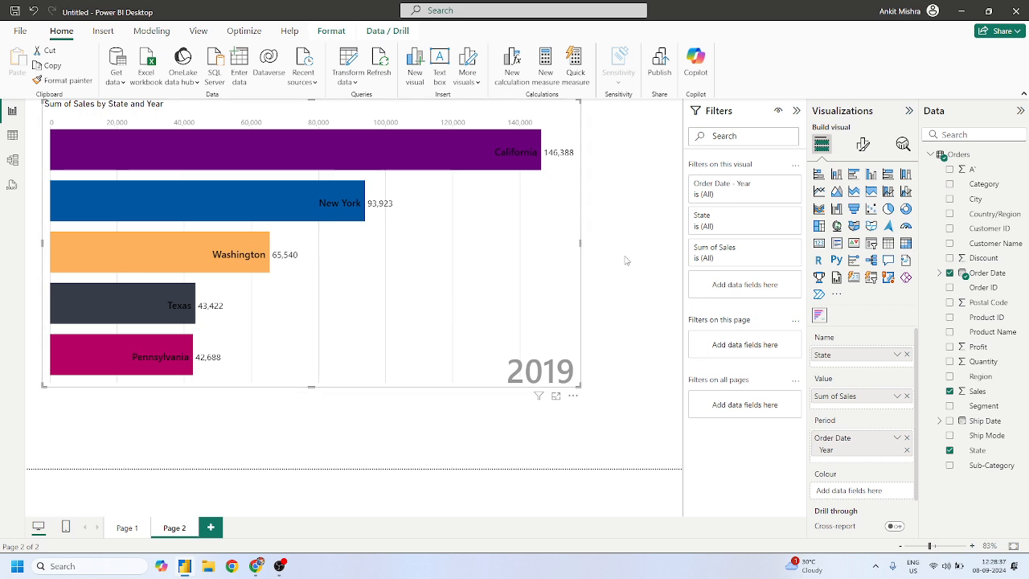
click(653, 271)
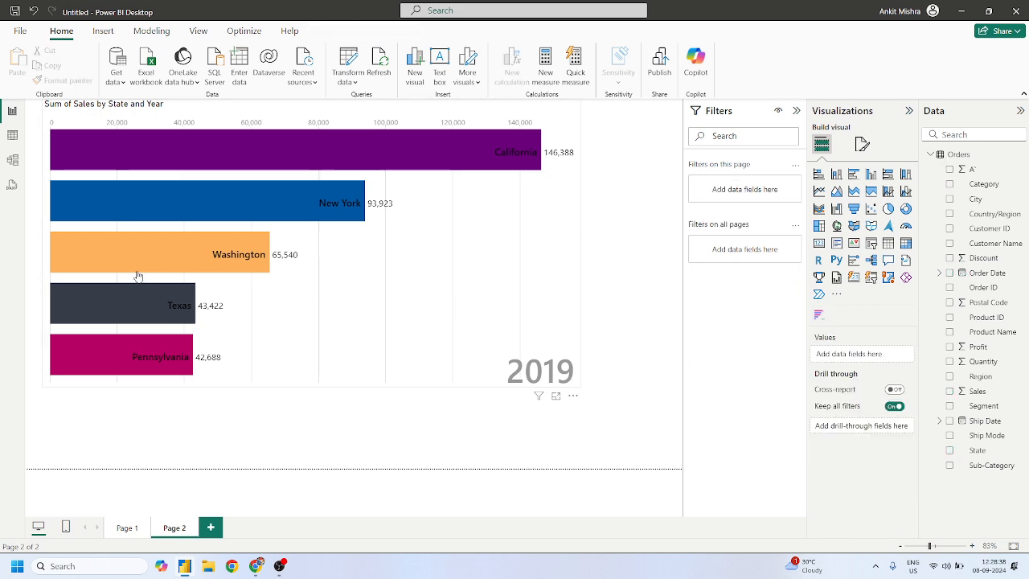
click(251, 266)
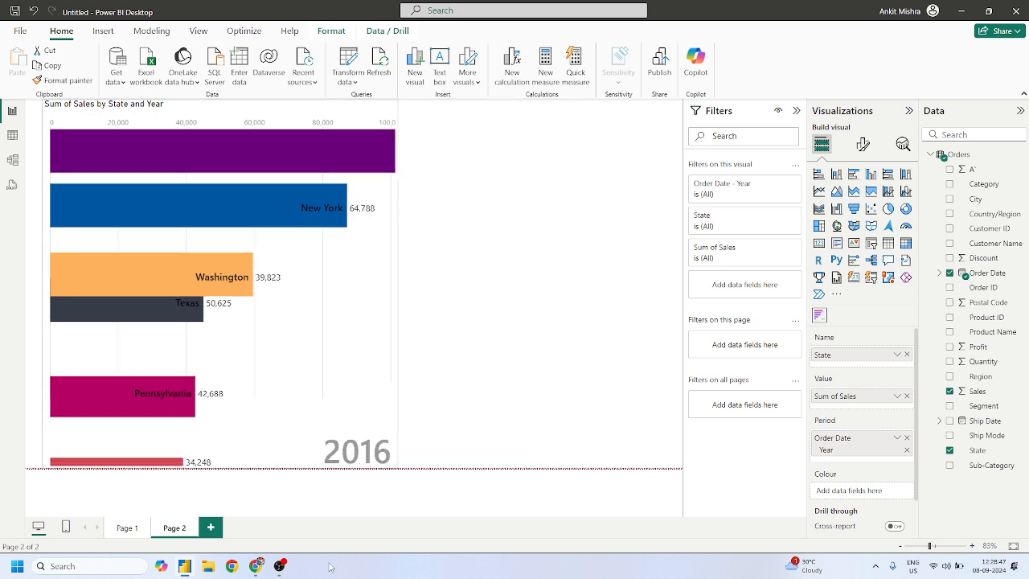
drag(547, 408, 539, 405)
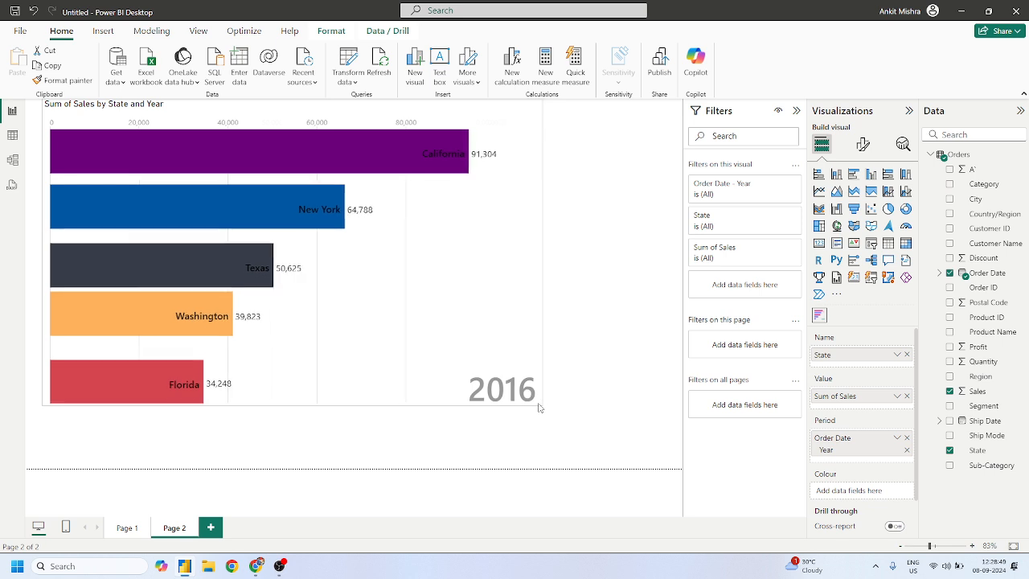
click(608, 405)
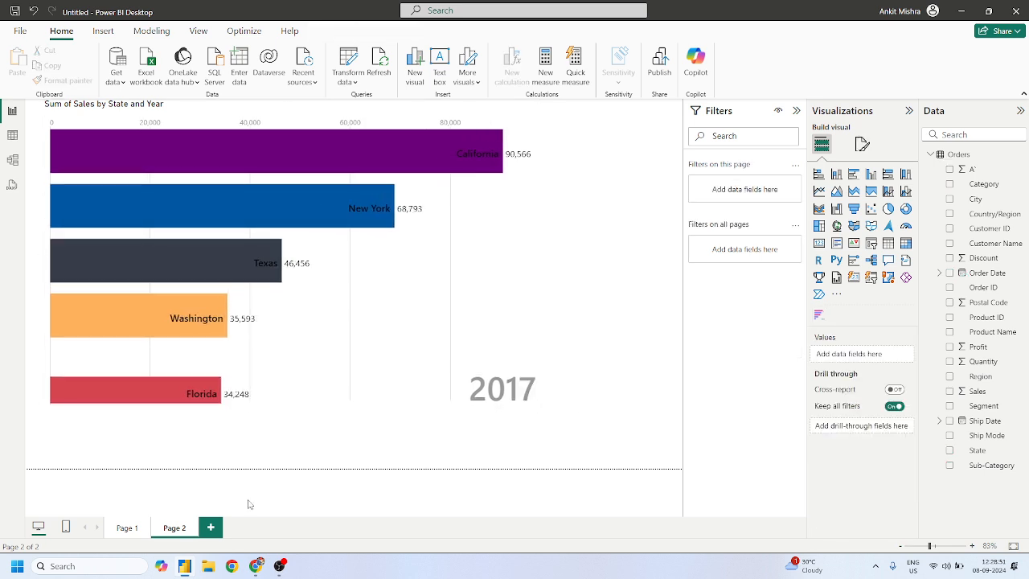
Add a third report page and open the gallery of additional Power BI visuals, sorted by Power BI Certified
click(210, 527)
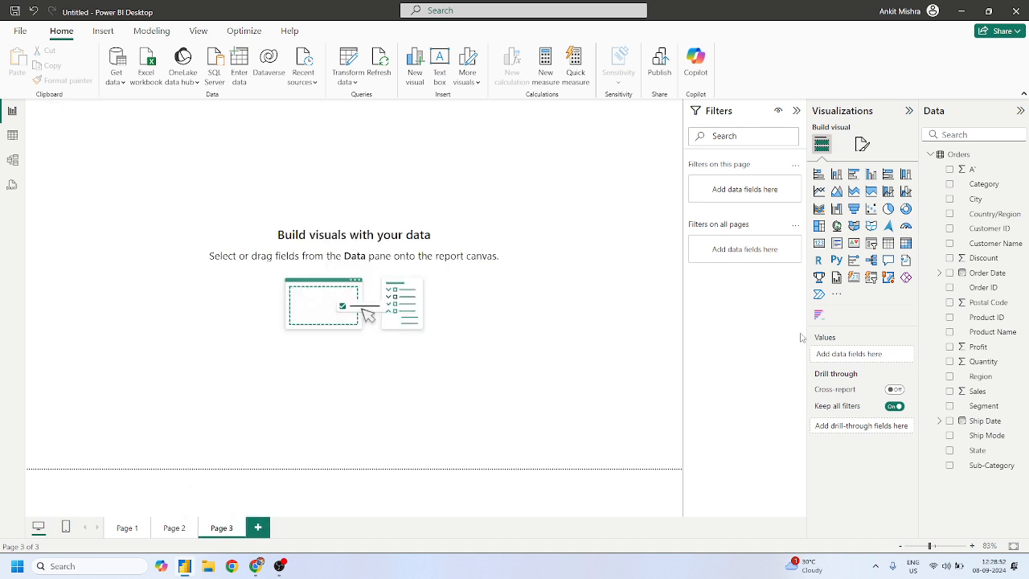
click(842, 299)
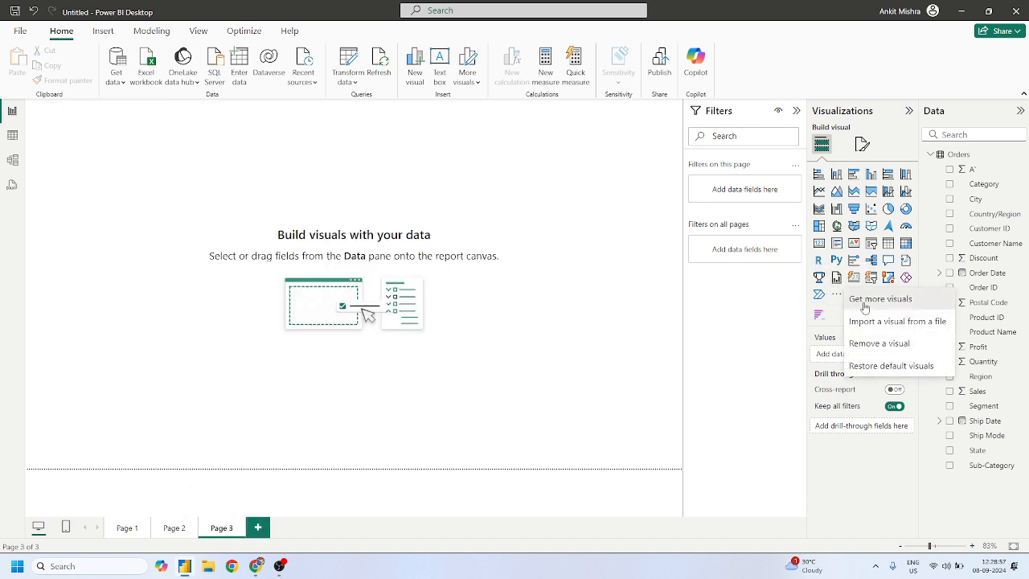
click(865, 307)
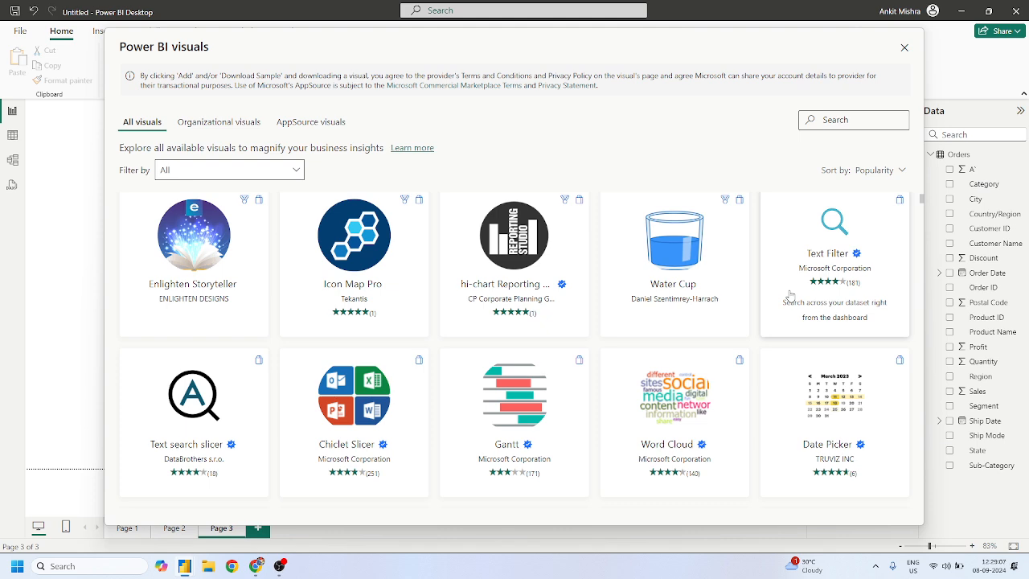
click(884, 174)
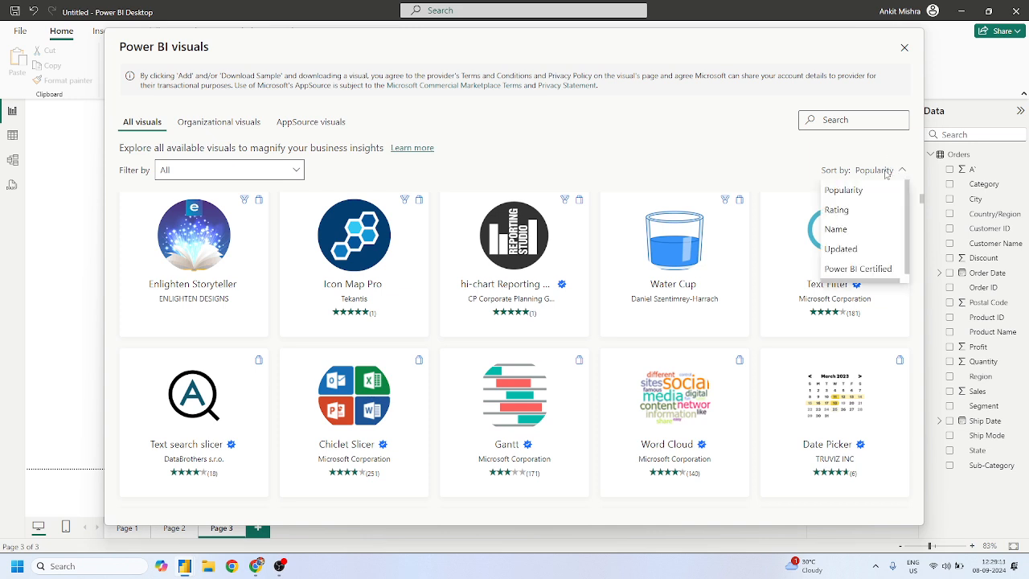
click(867, 268)
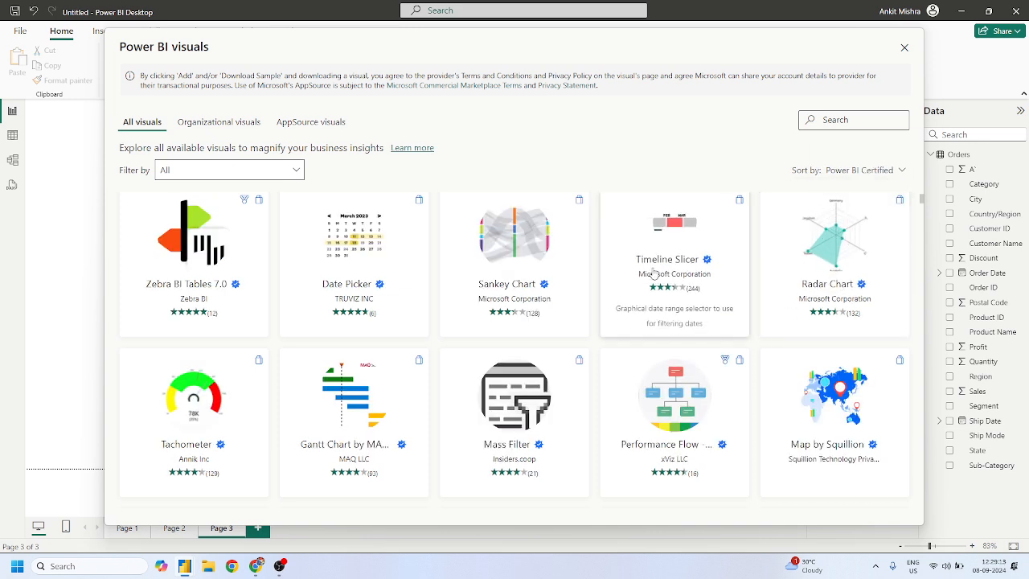
Find the Box and Whisker chart by MAQ Software in the gallery and import it into the report
scroll(681, 292, down, 2)
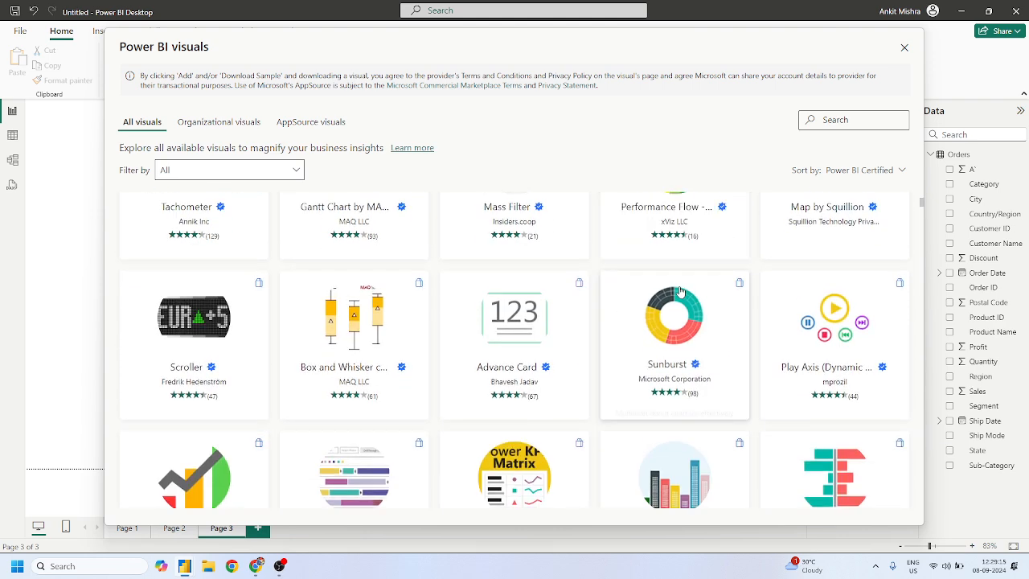
scroll(328, 300, down, 2)
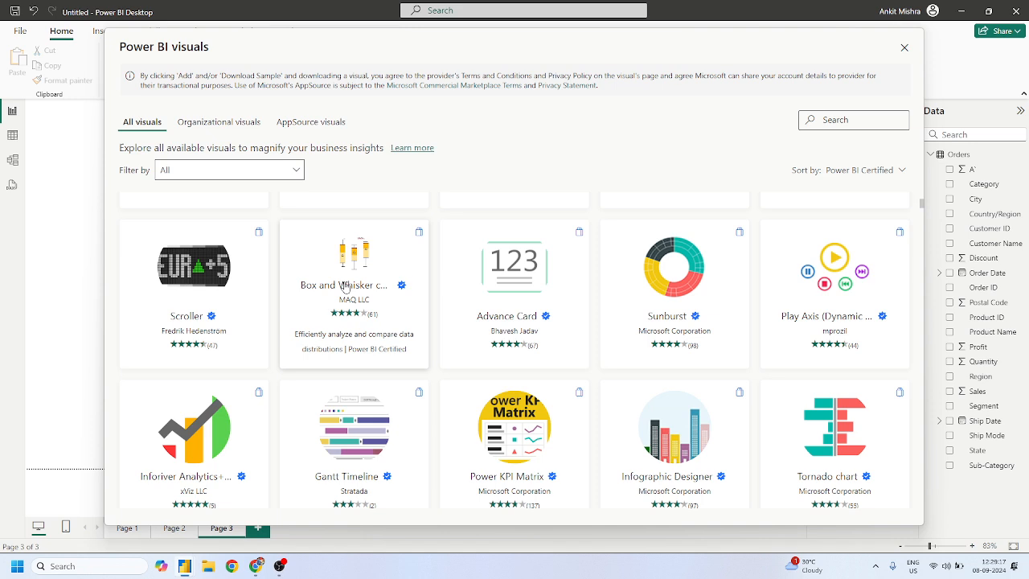
scroll(347, 285, down, 1)
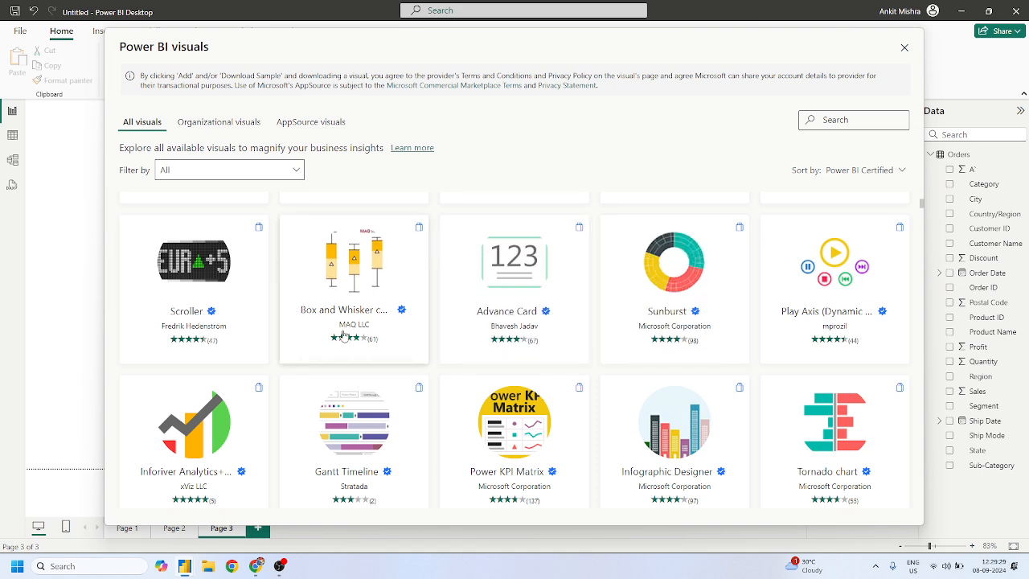
click(366, 292)
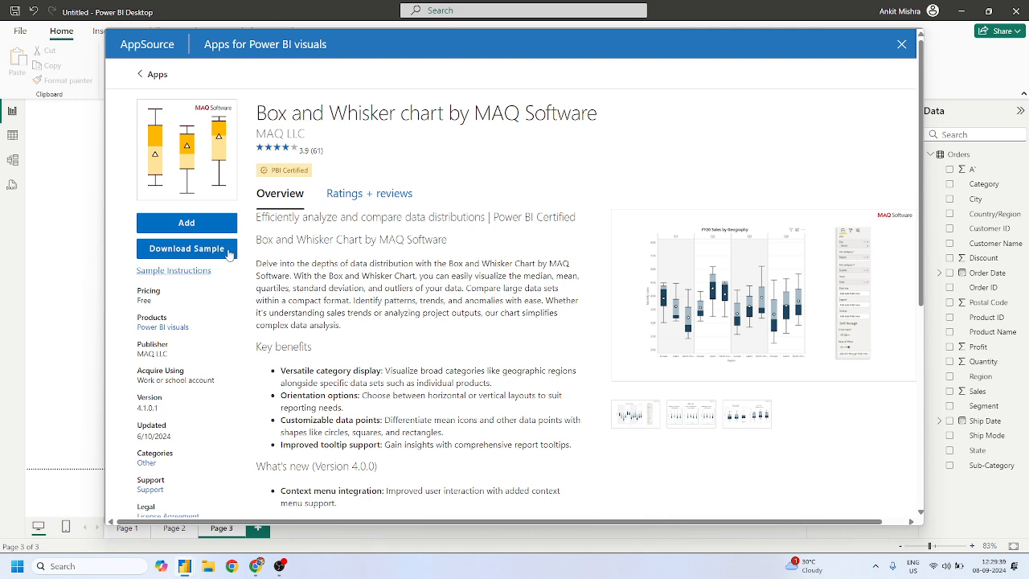
click(189, 230)
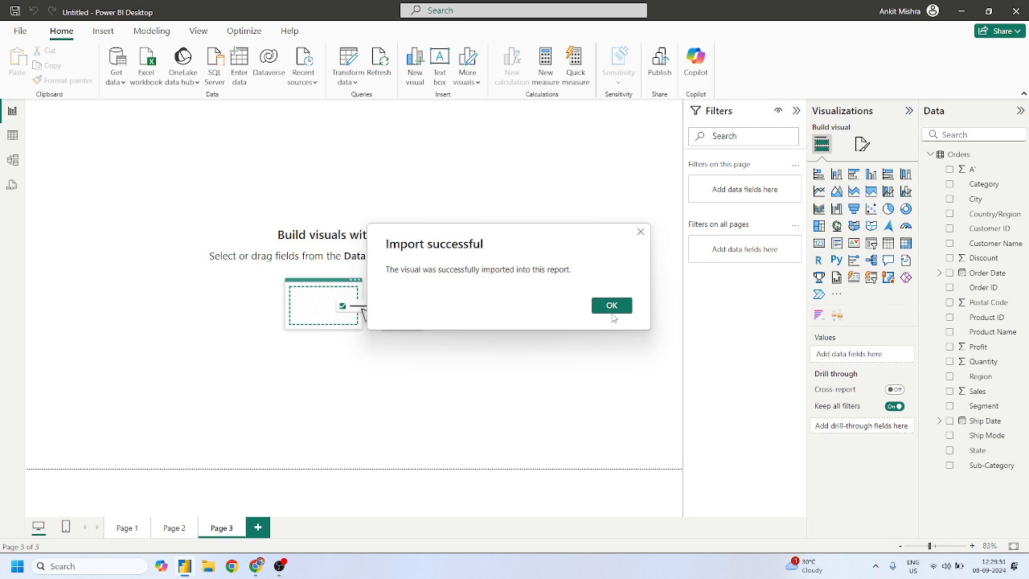
click(612, 308)
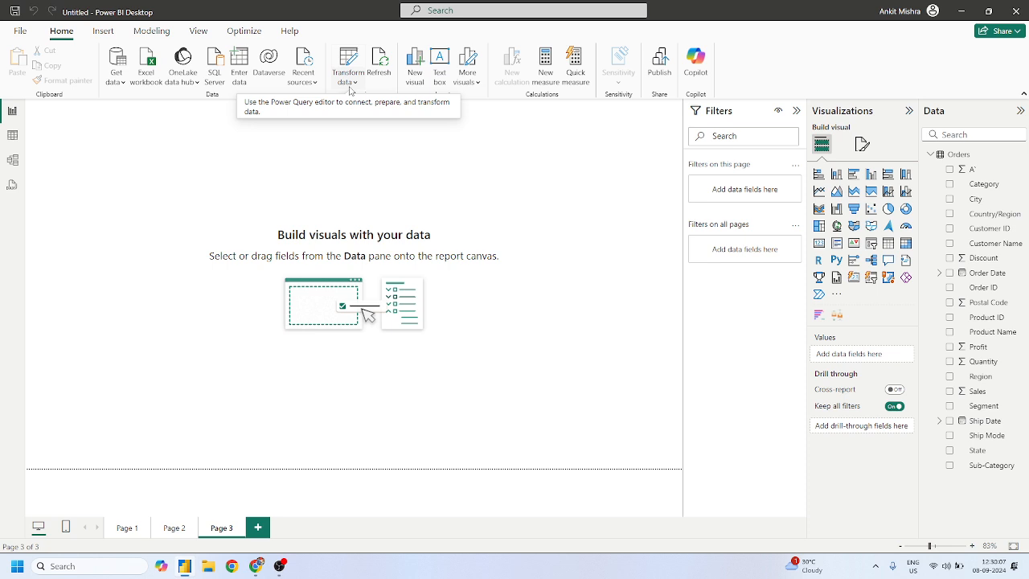
Place an empty Box and Whisker chart on Page 3 and enlarge it to fill most of the page's upper area
click(837, 316)
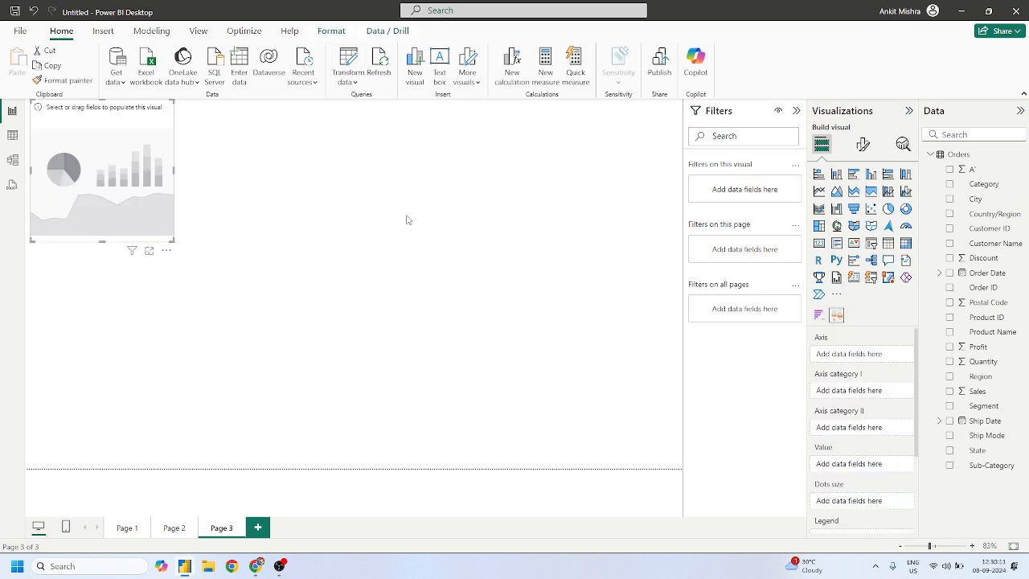
drag(172, 238, 507, 333)
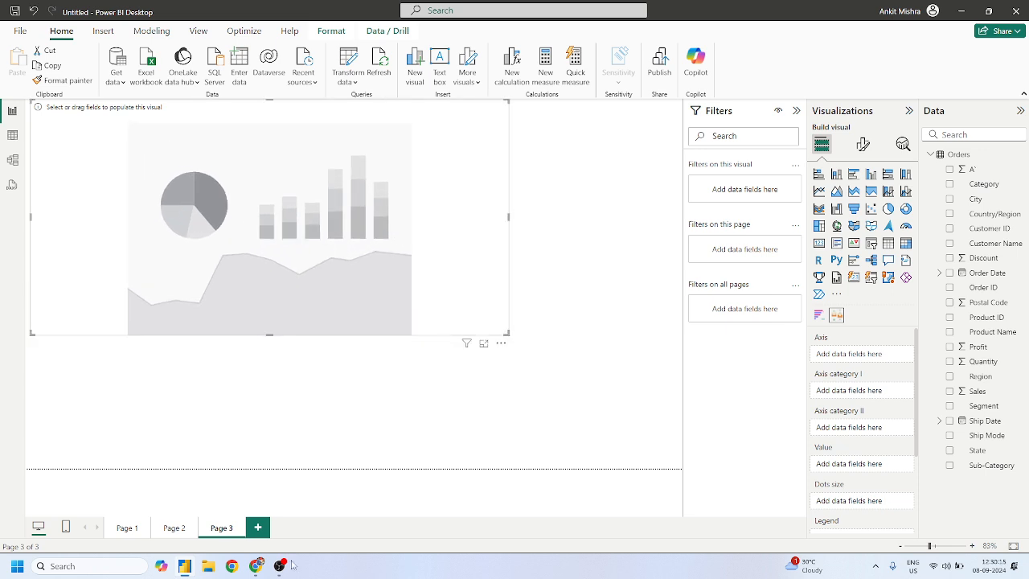
Switch to Chrome and search Google for "box and whisker" in a new browser tab
mouse_move(257, 565)
click(198, 504)
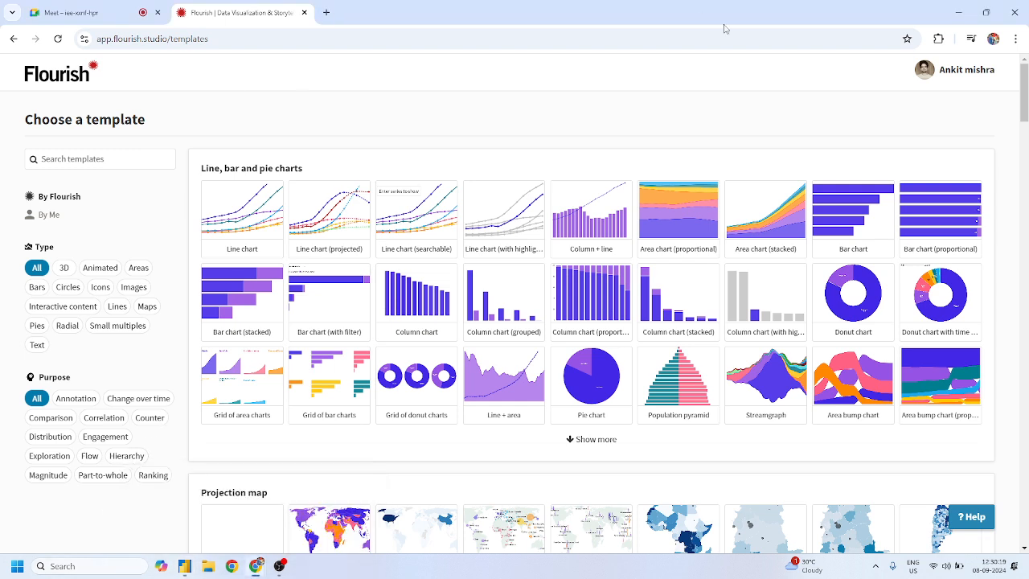
click(326, 12)
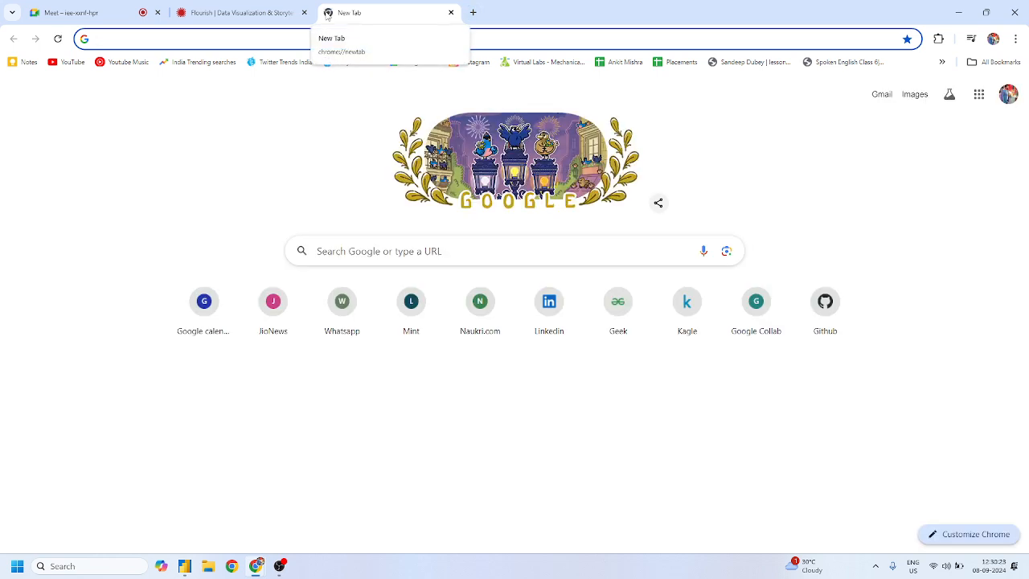
text(box and sto)
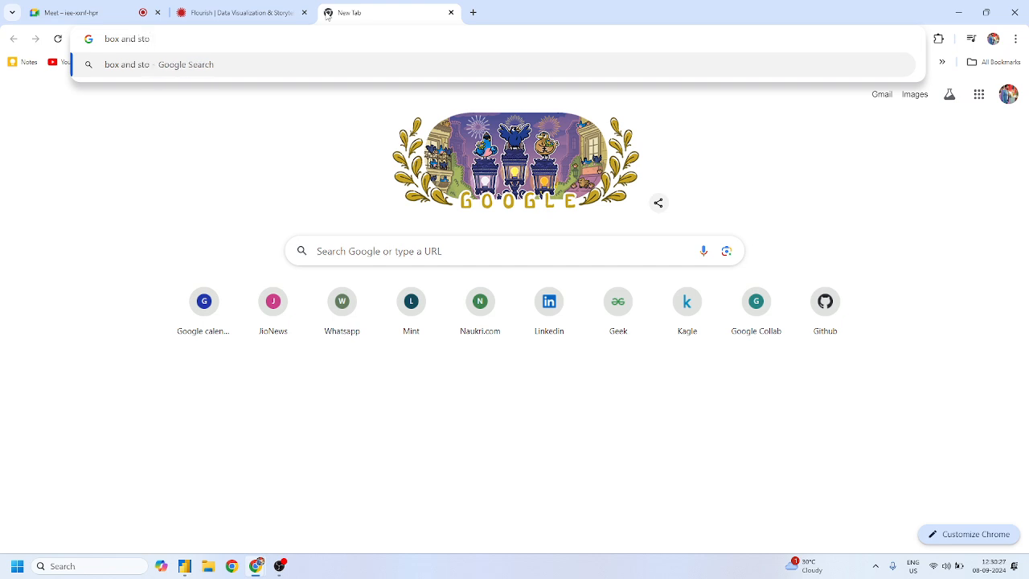
text(ck)
key(BackSpace)
key(BackSpace)
key(BackSpace)
key(BackSpace)
key(BackSpace)
text(whisker)
key(Return)
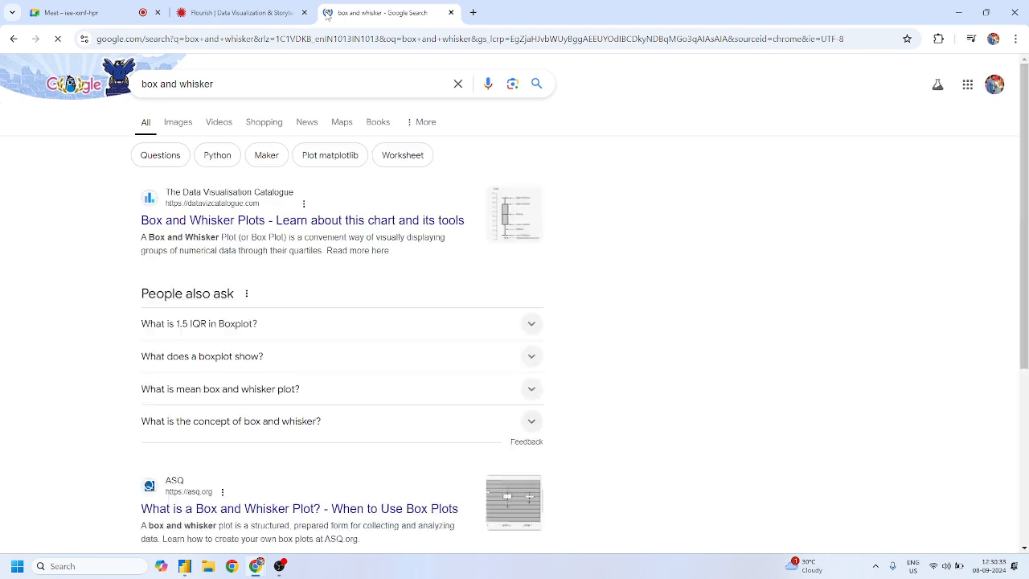
Examine the BYJU'S box and whisker diagram from the image results, enlarged in its own tab, and return to Power BI
click(178, 123)
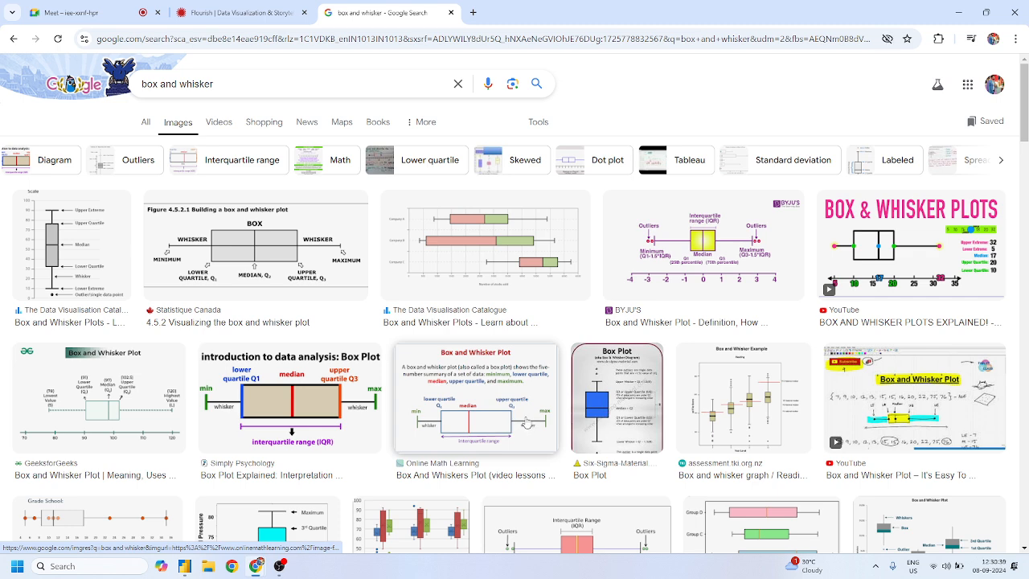
click(732, 258)
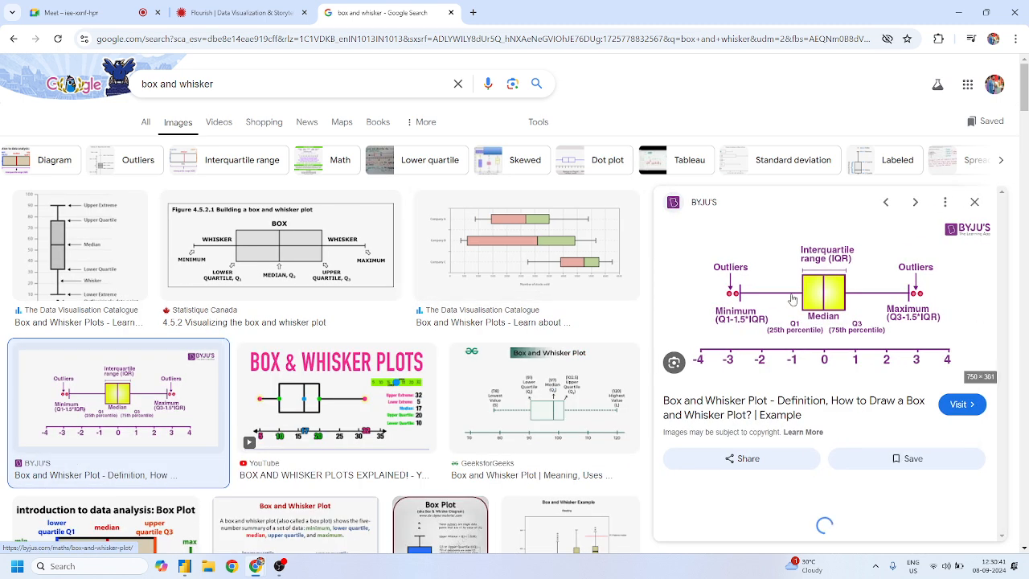
right_click(836, 326)
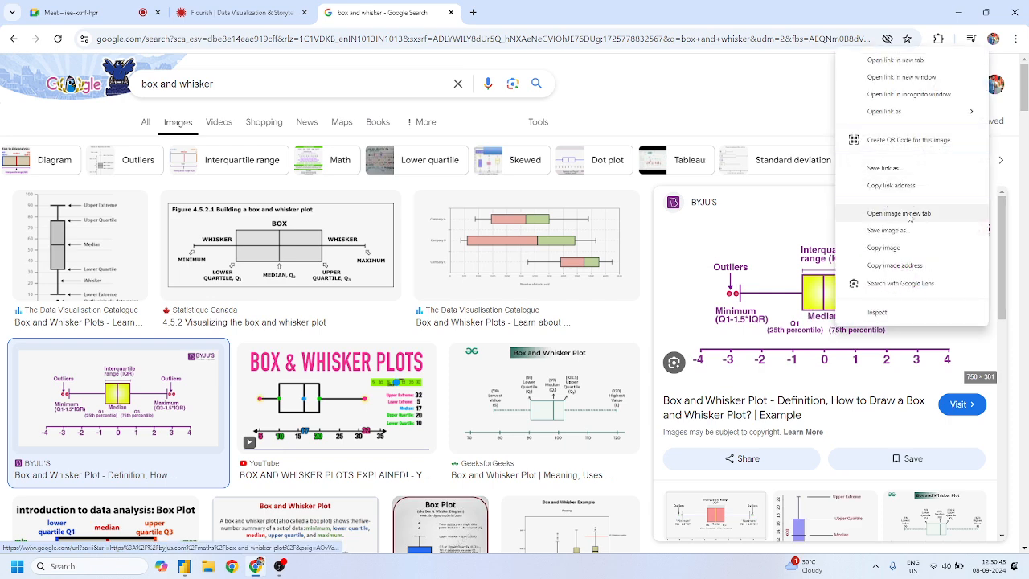
click(899, 213)
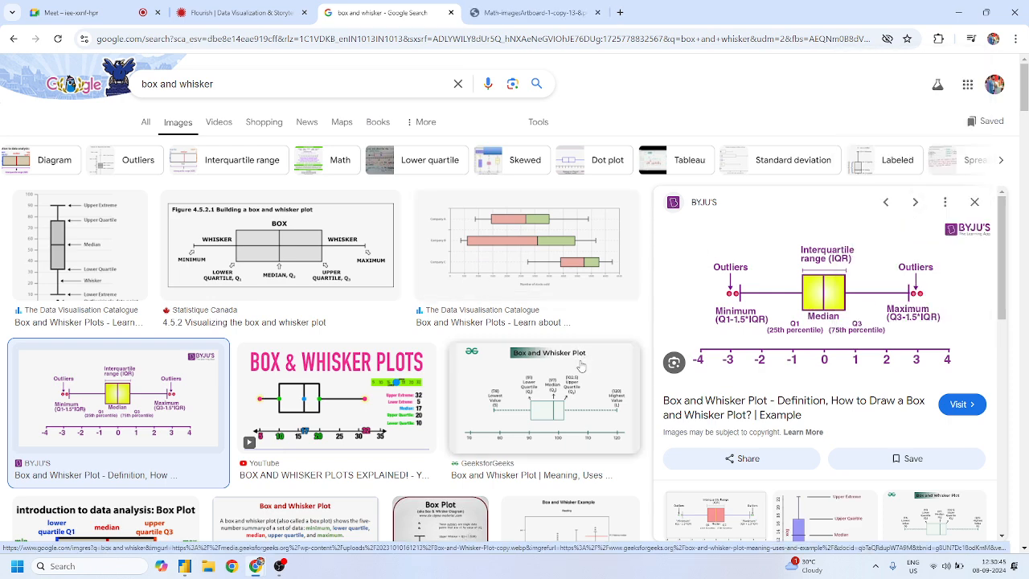
click(561, 9)
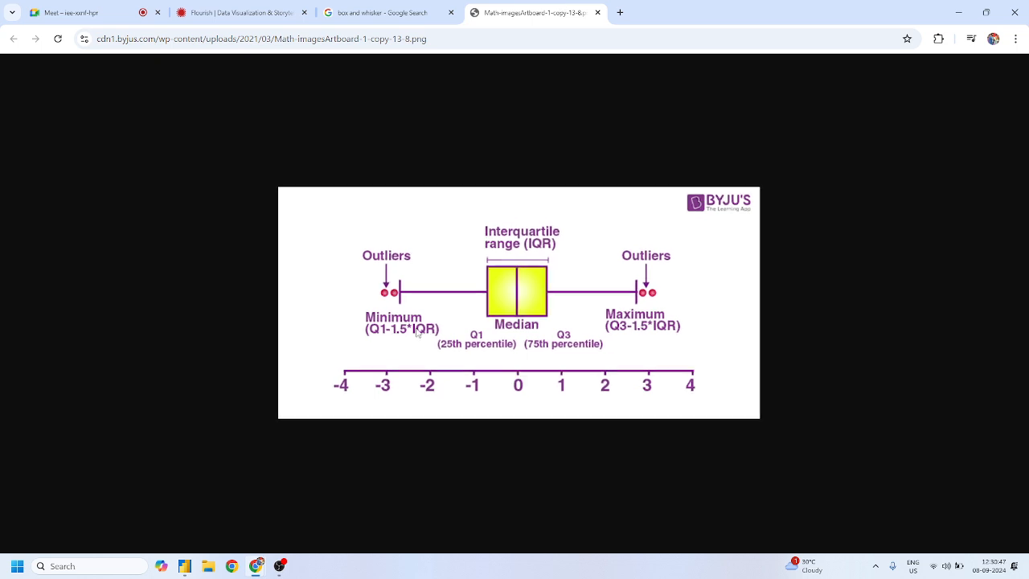
scroll(417, 333, up, 2)
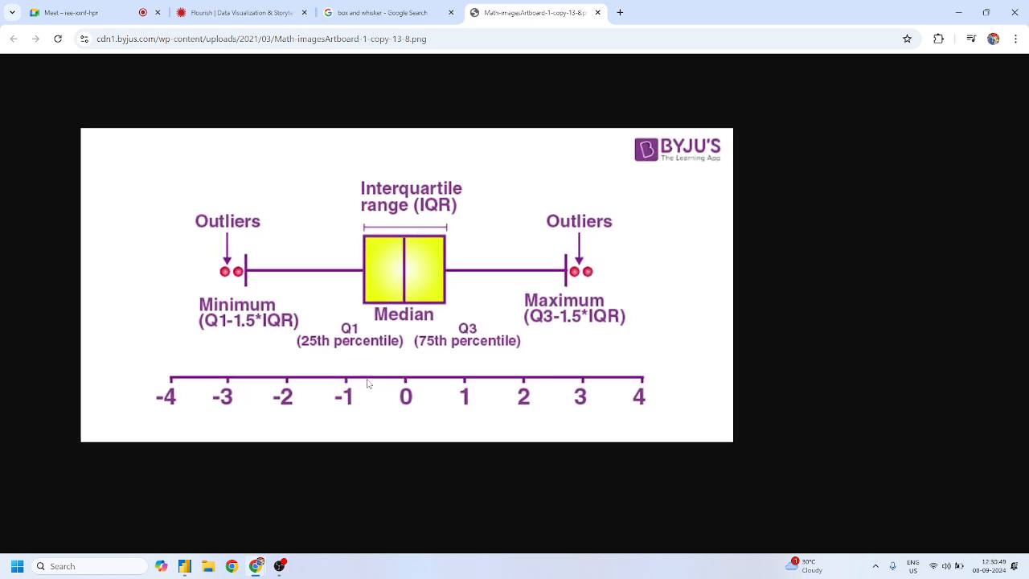
click(187, 568)
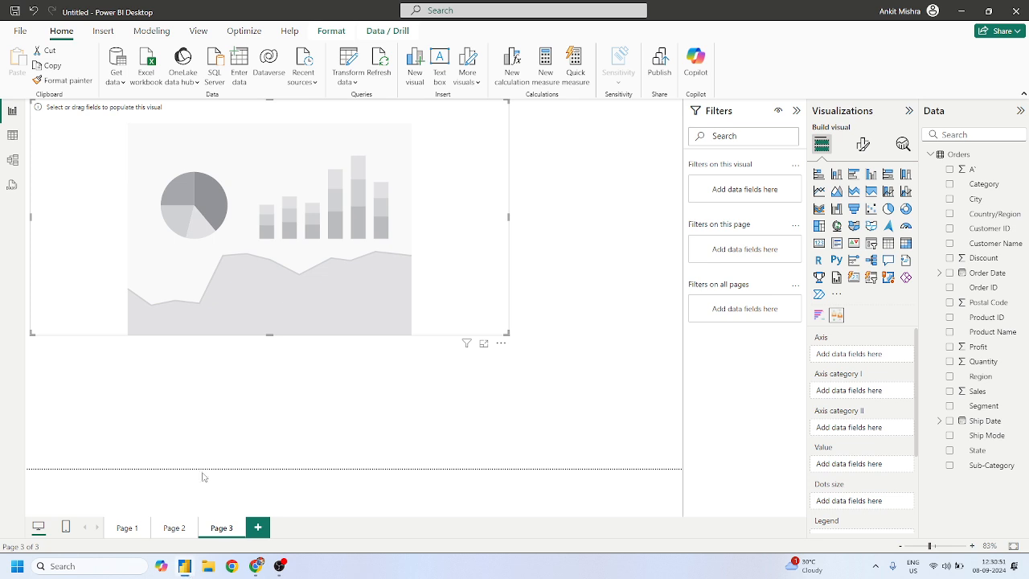
Shift the empty Box and Whisker visual slightly right on Page 3, and open Paint from the Windows search
drag(371, 297, 398, 299)
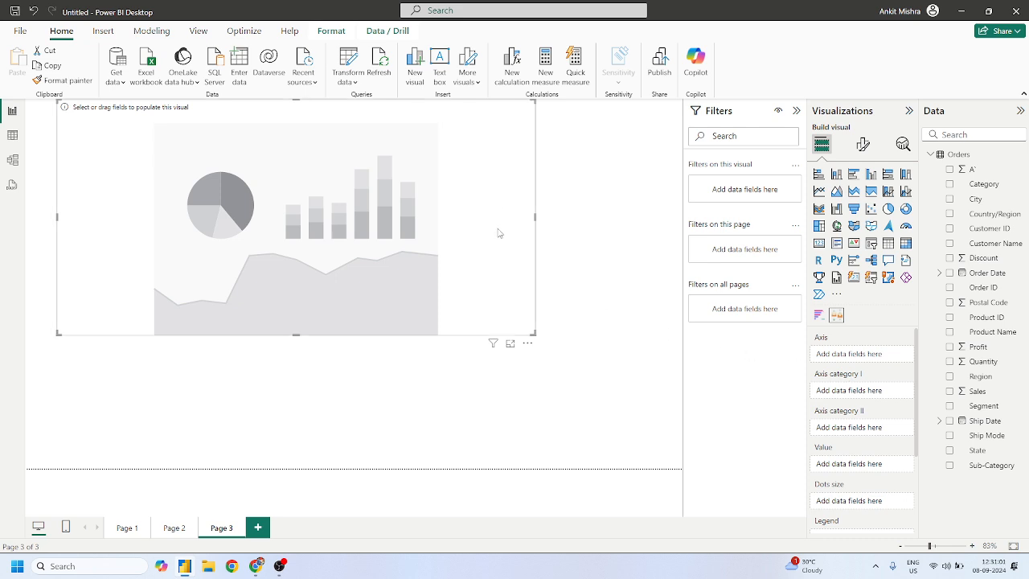
click(962, 11)
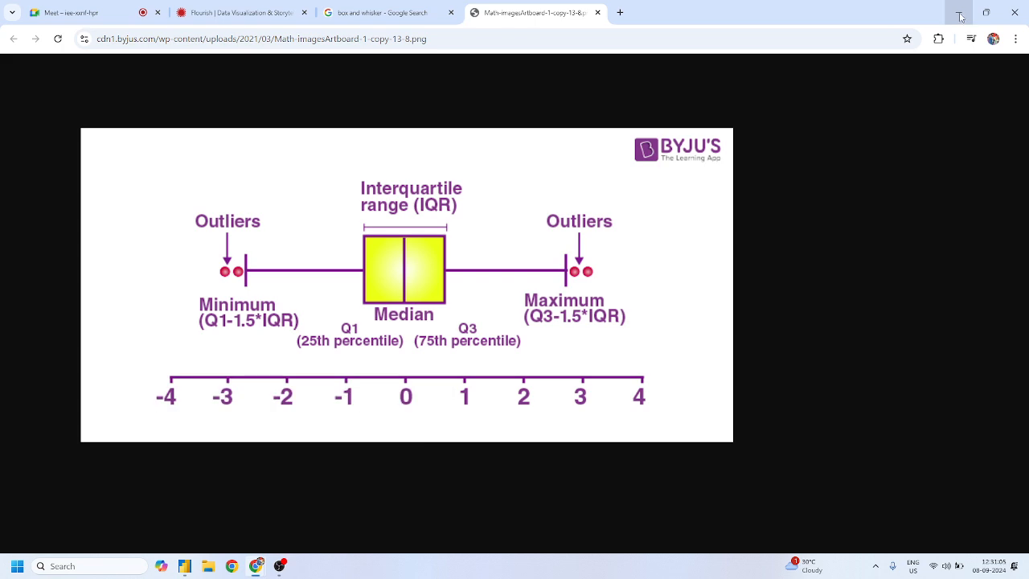
click(963, 12)
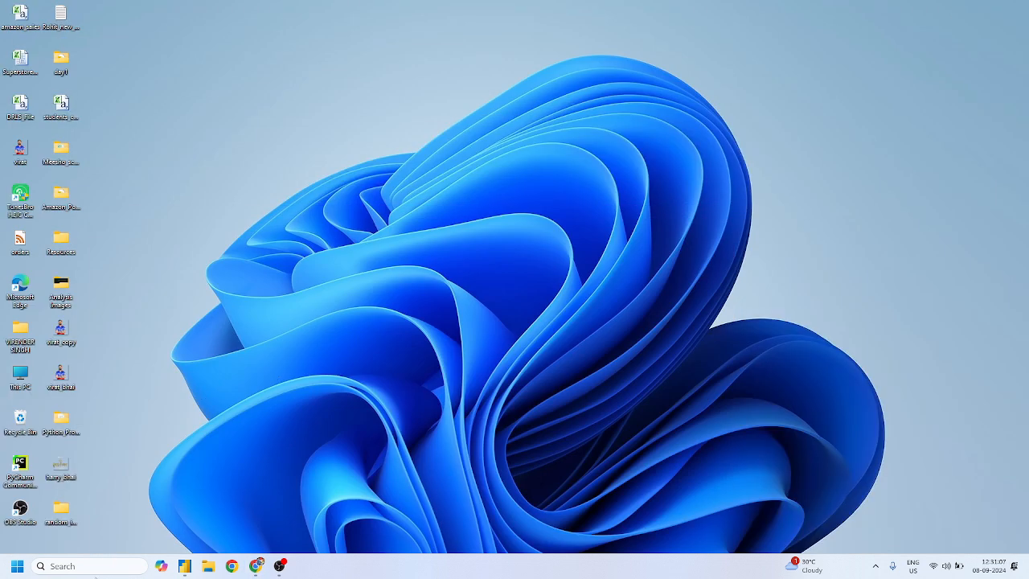
click(97, 567)
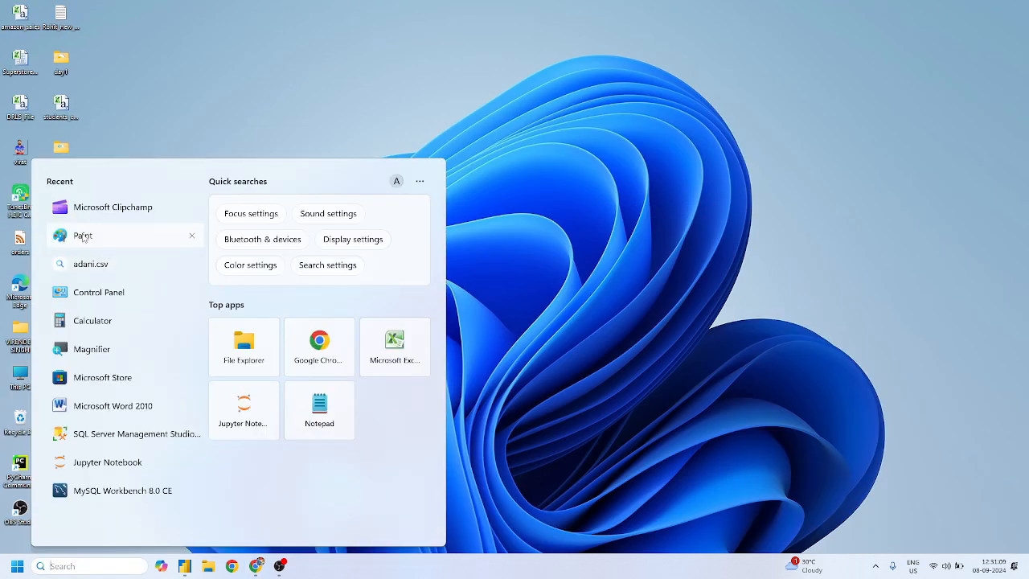
click(83, 237)
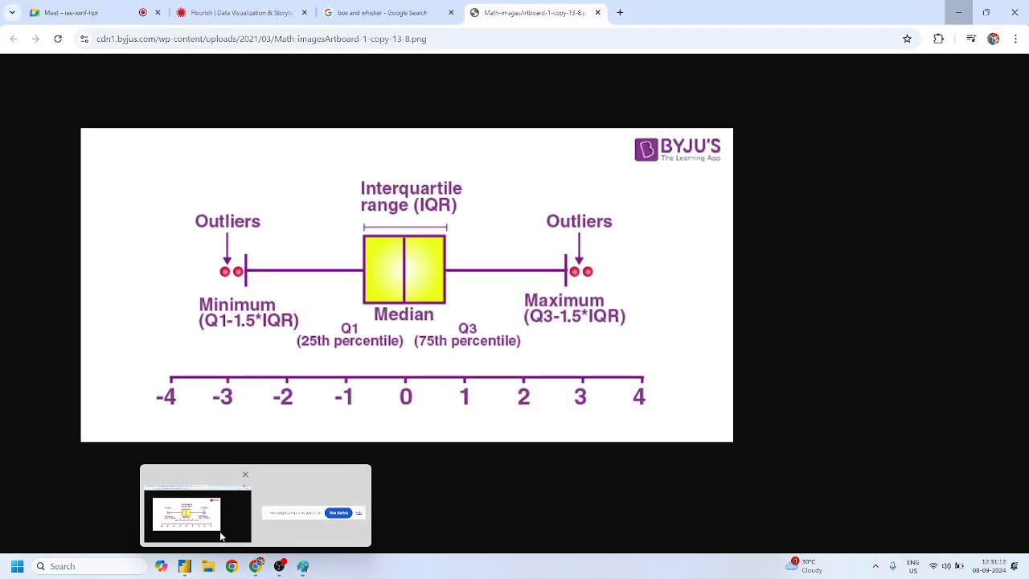
Capture the BYJU'S box and whisker diagram in Chrome as a screen snip and paste it near the top of the Paint canvas
click(221, 533)
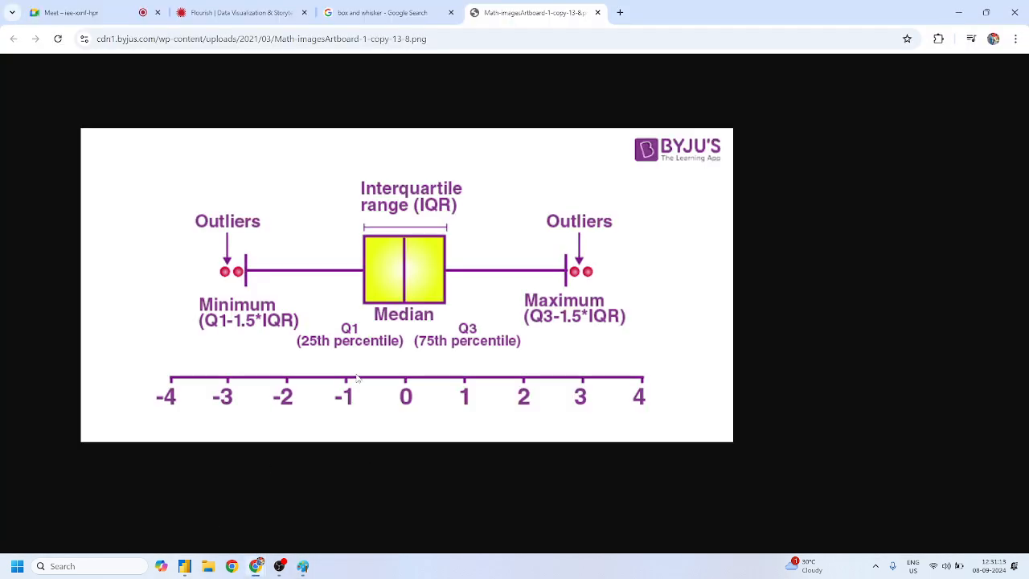
key(super+shift+s)
mouse_move(123, 151)
mouse_down()
mouse_move(694, 455)
mouse_move(668, 426)
mouse_up()
click(302, 566)
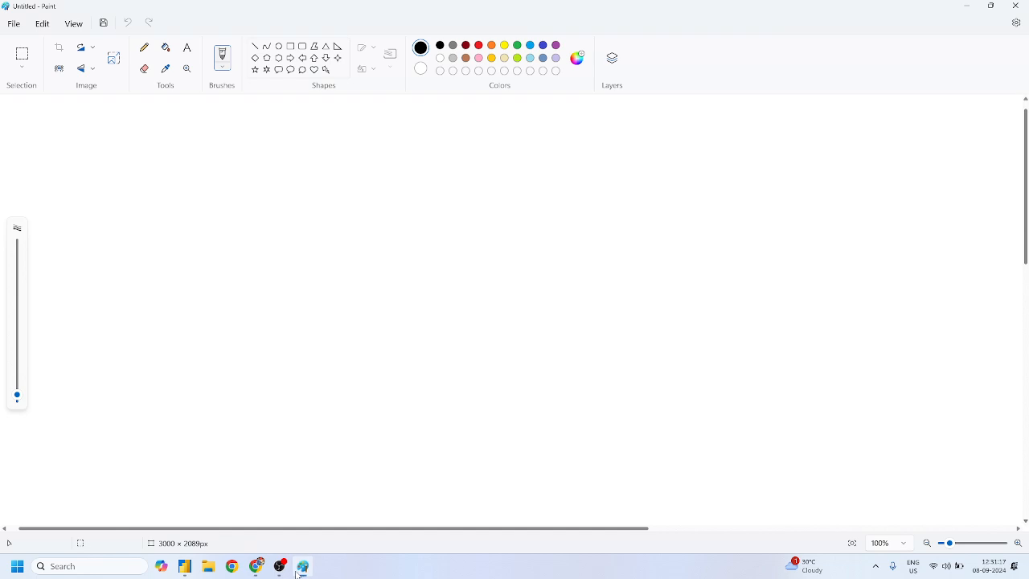
key(ctrl+v)
drag(200, 292, 418, 296)
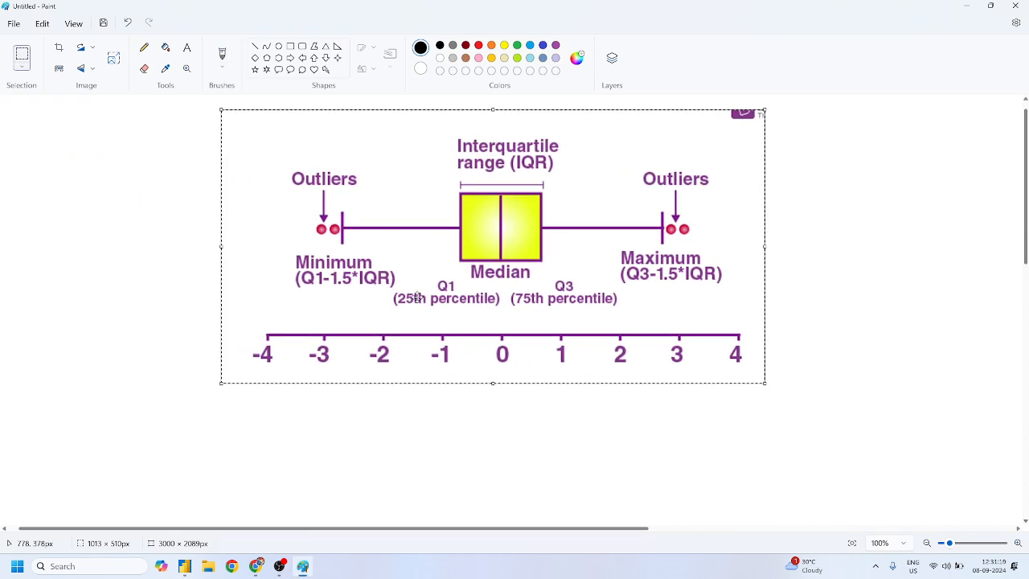
click(797, 292)
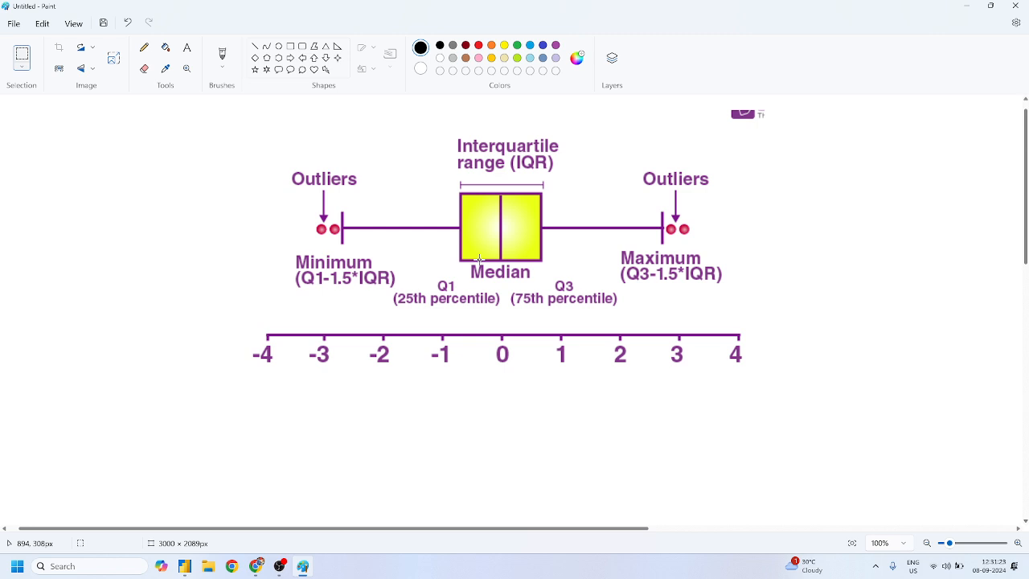
Outline the diagram's yellow box with a black rounded rectangle about 246 × 174 px, and undo it
click(303, 47)
drag(436, 179, 570, 274)
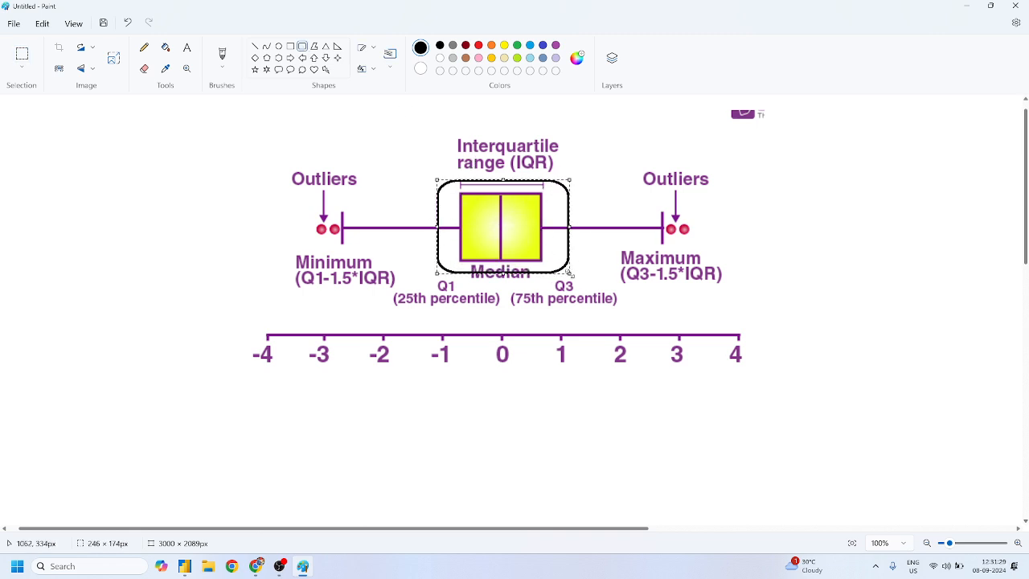
key(ctrl+z)
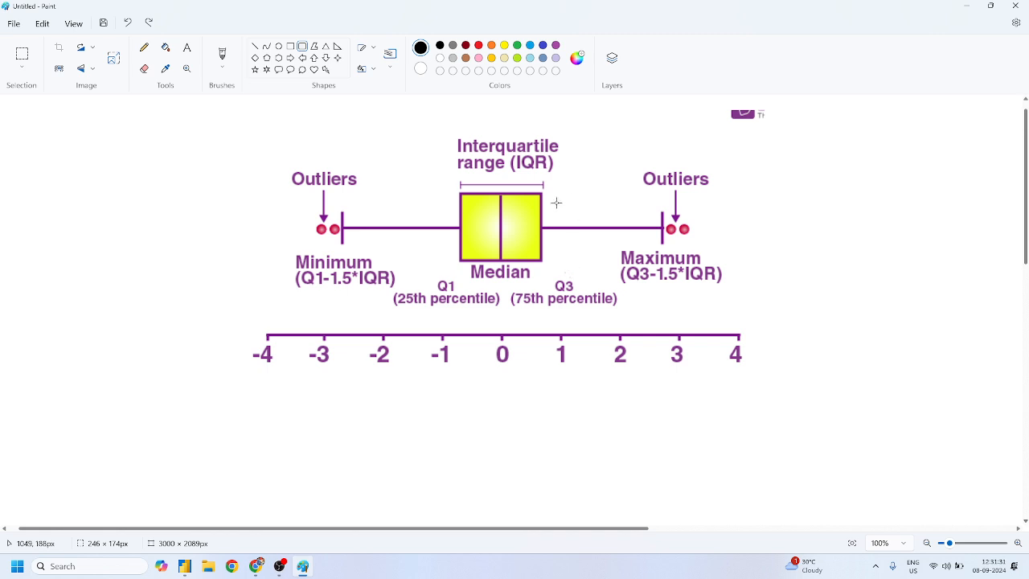
Outline the two whiskers with red rounded rectangles about 290 × 88 px and 273 × 100 px, and undo both
click(478, 46)
drag(545, 212, 700, 258)
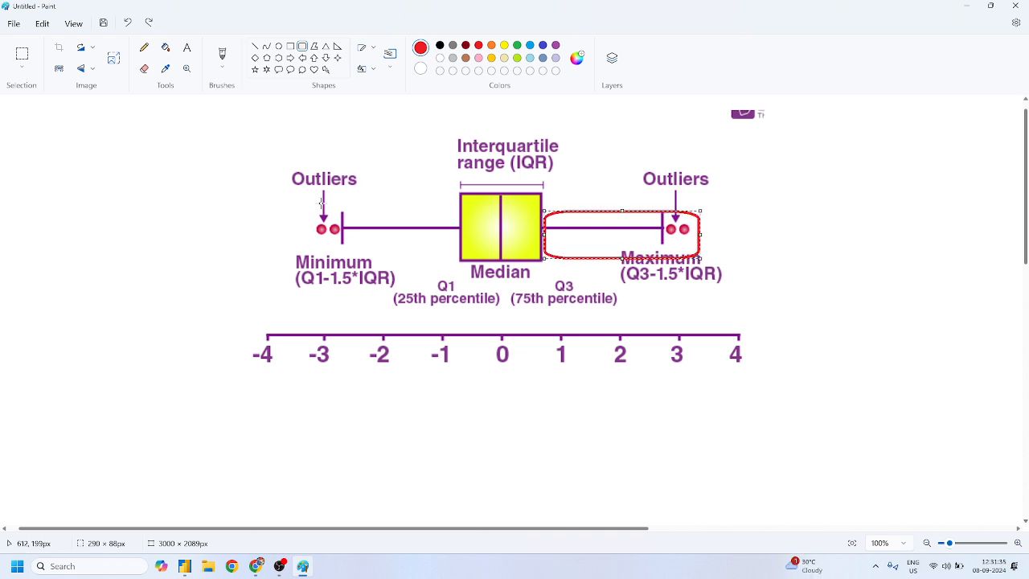
drag(307, 202, 454, 256)
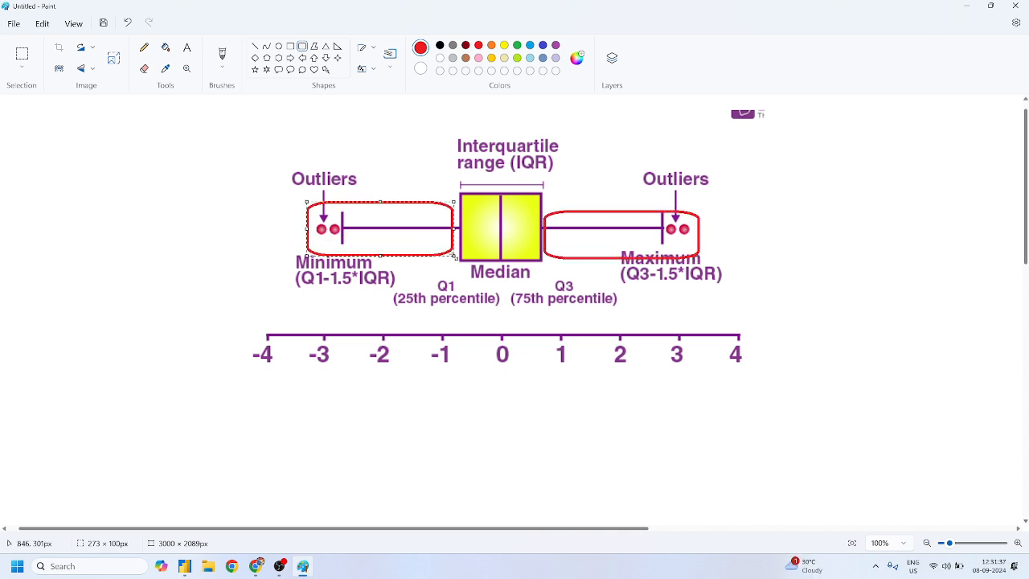
key(ctrl+z)
key(ctrl+z)
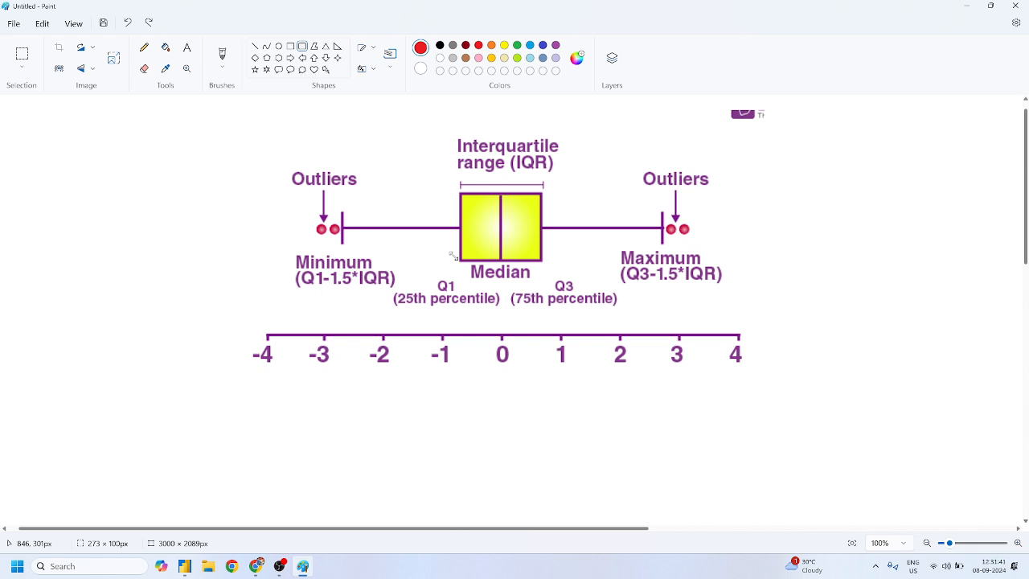
Draw a long straight red horizontal line in the empty area below the pasted diagram as a baseline
scroll(650, 209, down, 3)
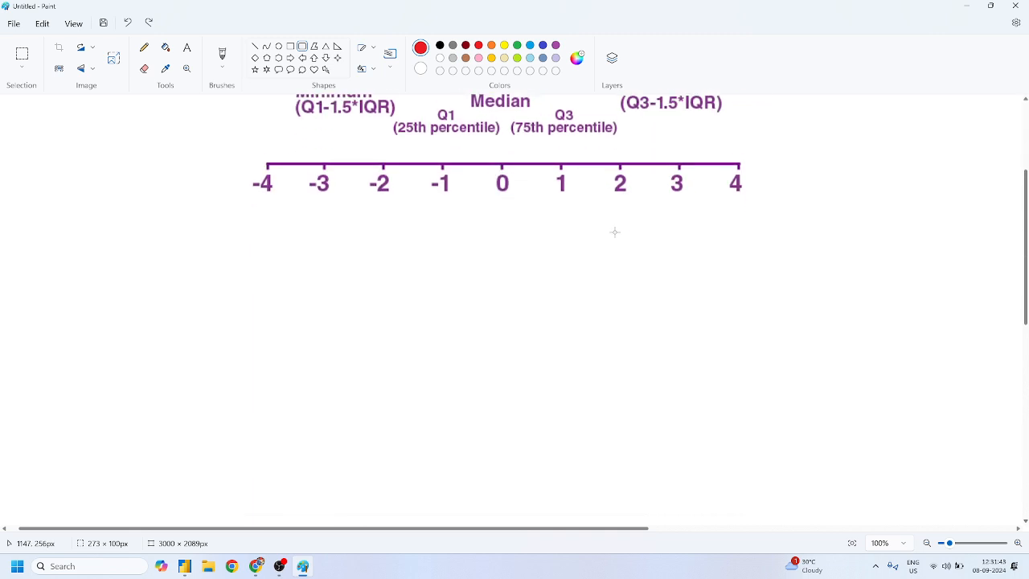
click(256, 46)
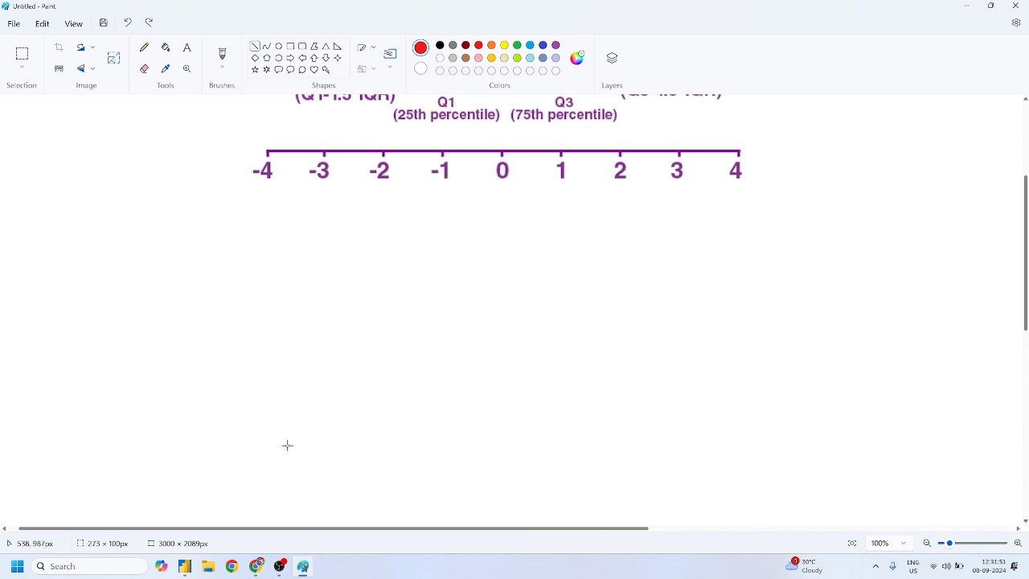
mouse_move(213, 446)
mouse_down()
mouse_move(649, 434)
mouse_move(718, 443)
mouse_up()
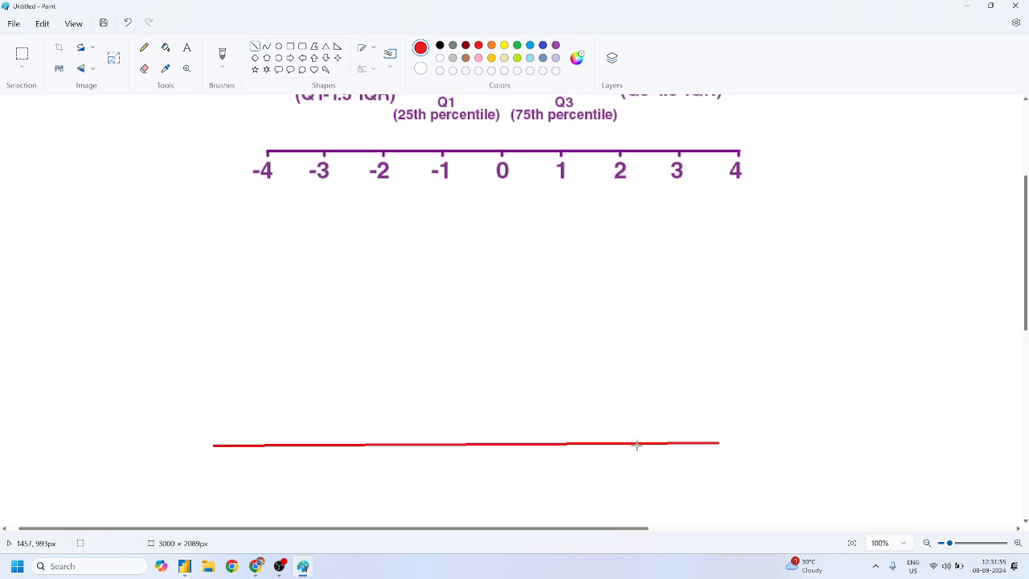
click(222, 448)
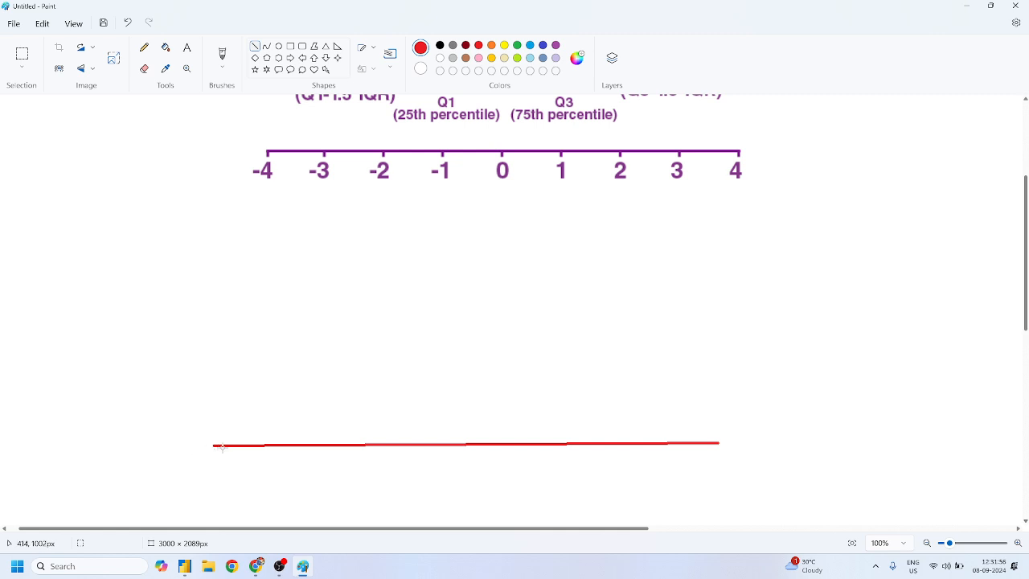
Sketch a large red bell curve with a thicker pencil stroke, spanning the whole baseline
click(147, 51)
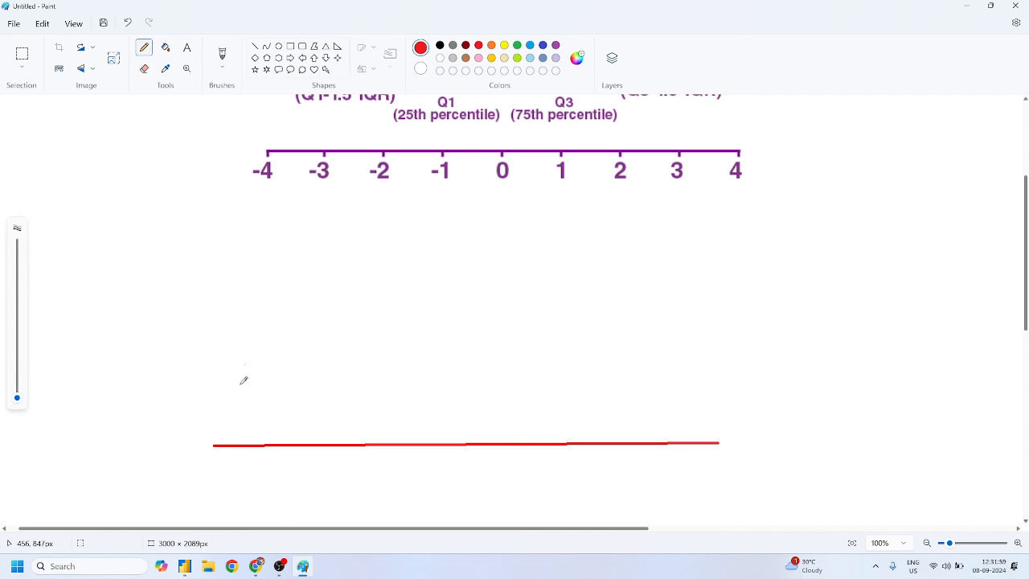
drag(216, 443, 311, 416)
key(ctrl+z)
mouse_move(16, 397)
mouse_down()
mouse_move(17, 359)
mouse_move(18, 385)
mouse_up()
mouse_move(218, 444)
mouse_down()
mouse_move(342, 388)
mouse_move(419, 290)
mouse_move(464, 280)
mouse_move(643, 413)
mouse_move(721, 434)
mouse_up()
click(711, 444)
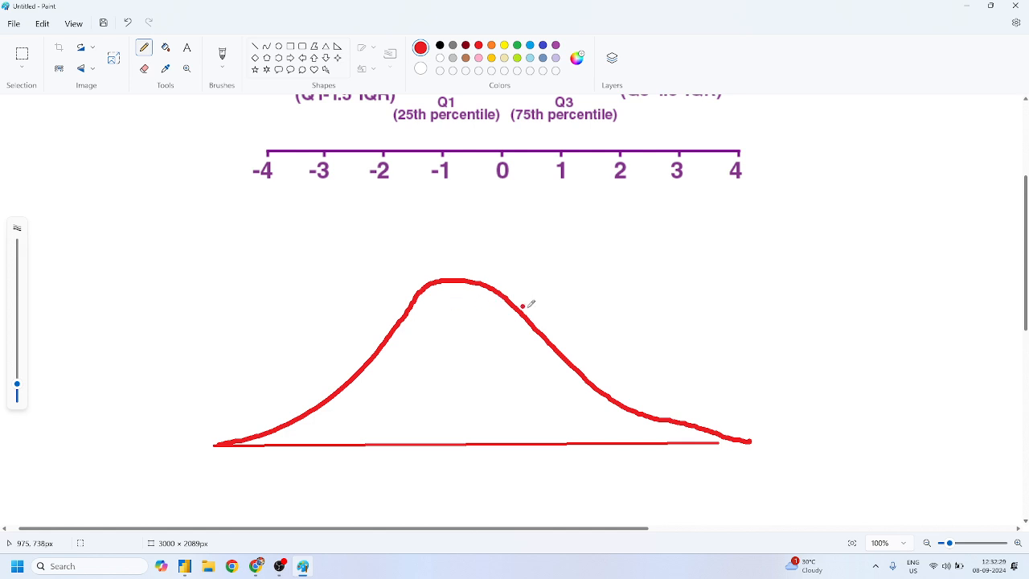
Sketch a small symmetric bell curve with its own baseline to the right of the large curve
drag(614, 322, 880, 297)
key(ctrl+z)
drag(714, 372, 902, 358)
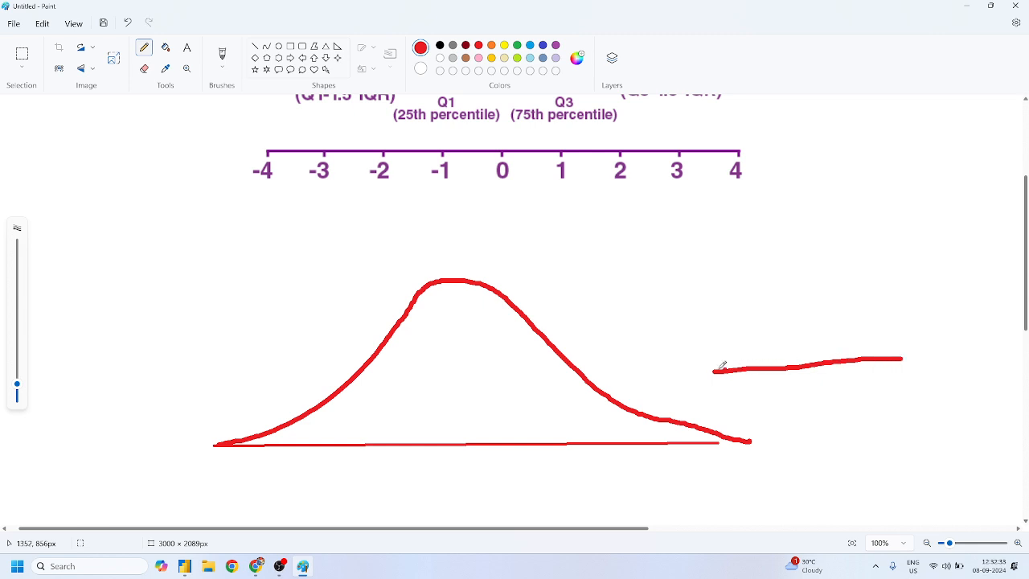
mouse_move(714, 369)
mouse_down()
mouse_move(761, 352)
mouse_move(807, 307)
mouse_move(861, 310)
mouse_move(913, 356)
mouse_up()
Sketch a small right-skewed curve with its own baseline below the right half of the large bell curve
scroll(882, 433, down, 3)
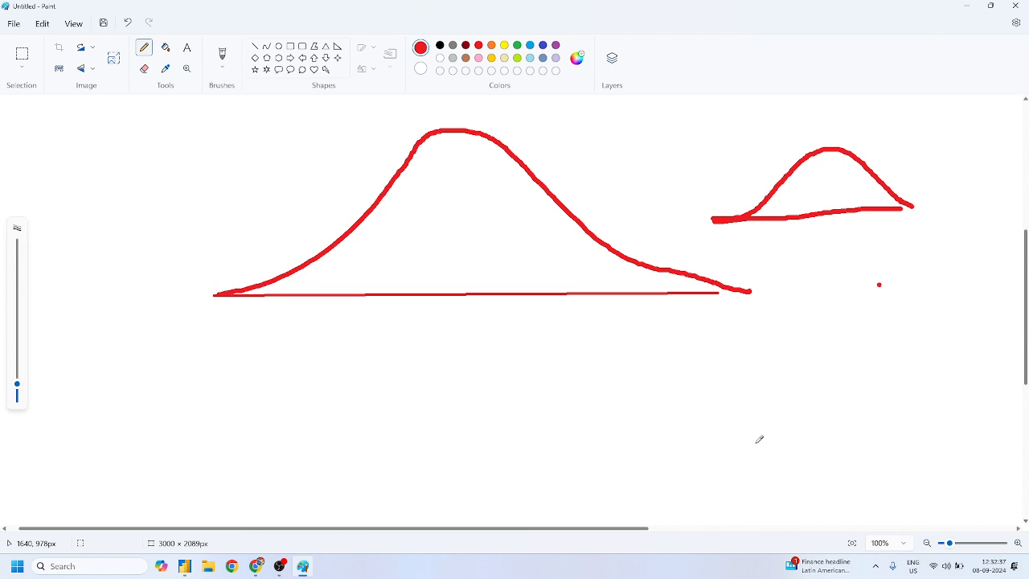
drag(540, 440, 782, 436)
mouse_move(550, 438)
mouse_down()
mouse_move(545, 417)
mouse_move(578, 383)
mouse_move(718, 444)
mouse_up()
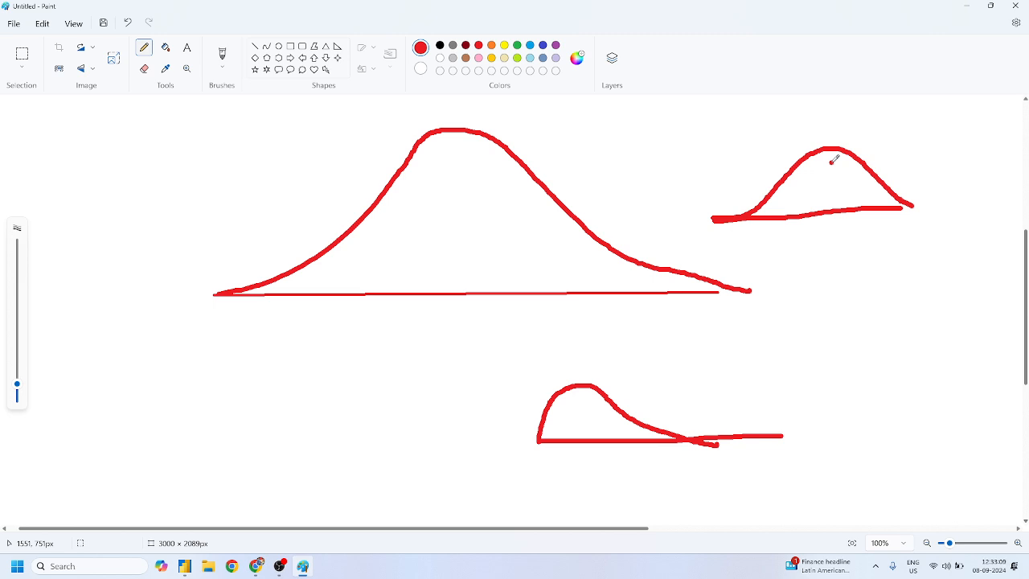
Add a red check mark at the left end of the small symmetric bell curve's baseline
drag(808, 233, 897, 218)
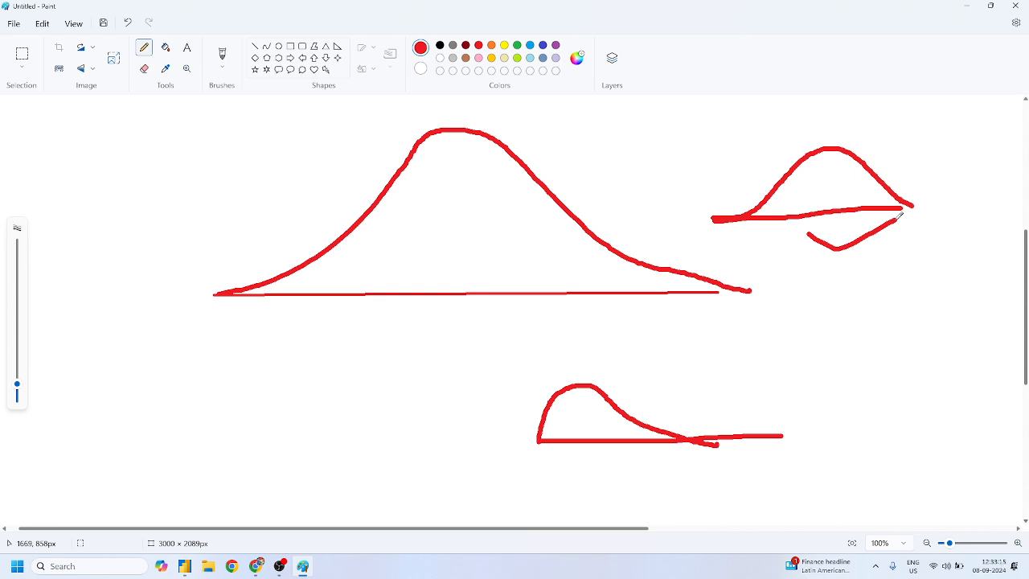
key(ctrl+z)
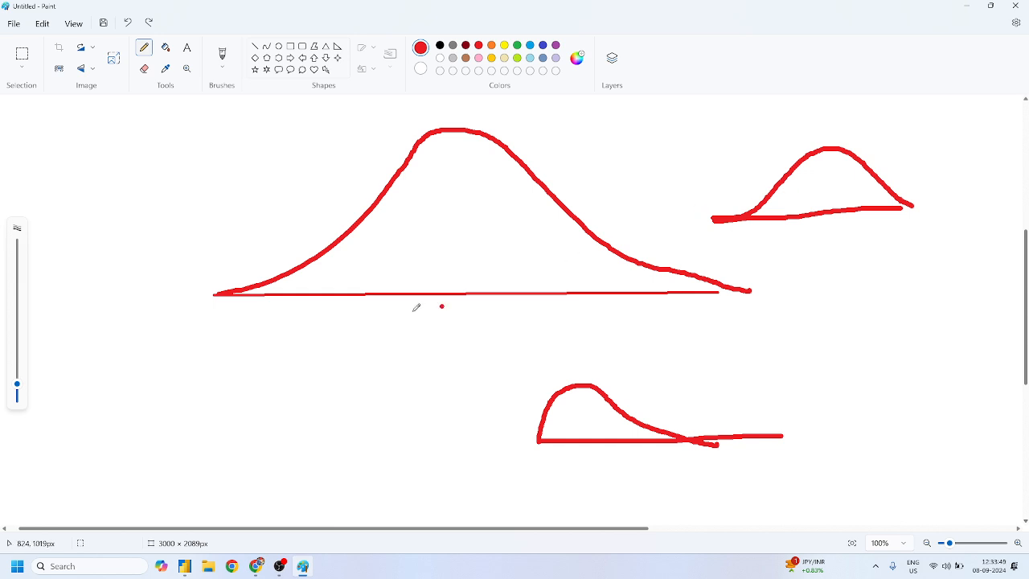
drag(690, 226, 717, 214)
Sketch a left-skewed curve with a baseline below the large bell curve's left half, and add vertical and horizontal axis strokes at its left end
drag(161, 449, 419, 432)
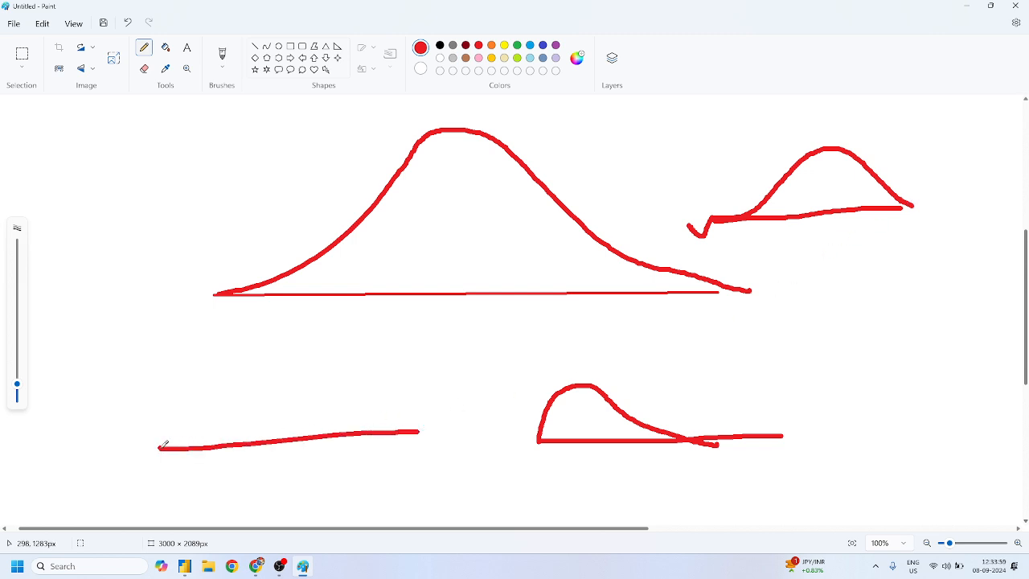
mouse_move(161, 448)
mouse_down()
mouse_move(230, 443)
mouse_move(380, 404)
mouse_move(426, 424)
mouse_up()
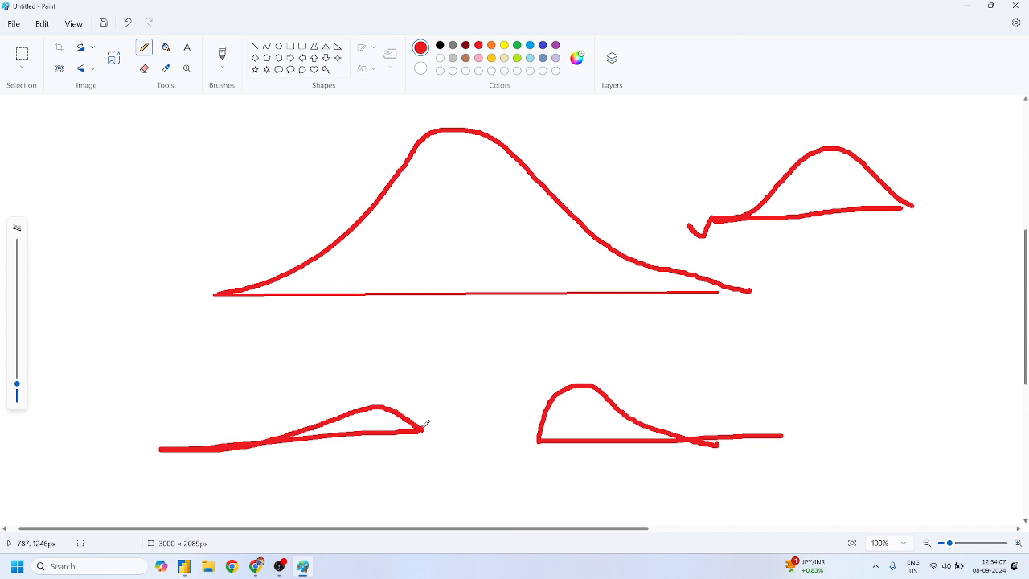
mouse_move(149, 413)
mouse_down()
mouse_move(161, 478)
mouse_move(341, 472)
mouse_up()
drag(157, 443, 150, 356)
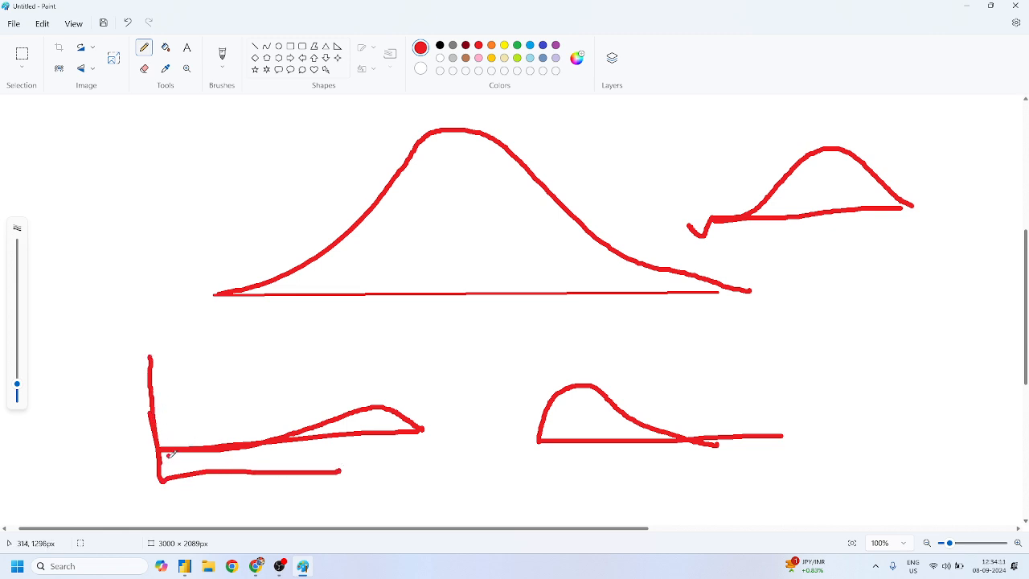
Mark the start and end of the left-skewed curve's hump with vertical lines, and divide the right-skewed curve with three vertical lines
drag(288, 413, 282, 461)
click(263, 457)
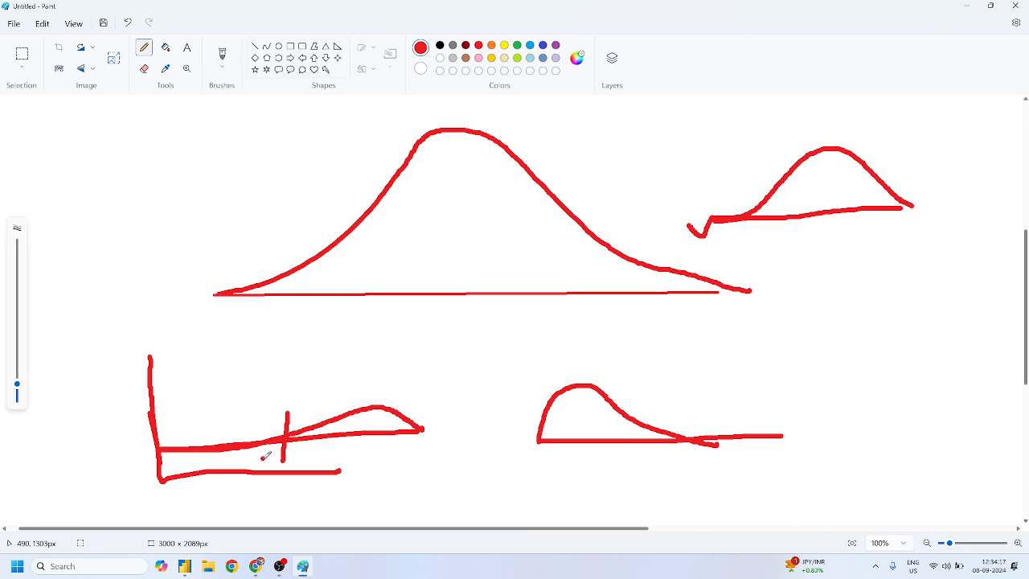
drag(420, 403, 422, 448)
drag(533, 381, 539, 464)
click(672, 371)
drag(672, 371, 684, 453)
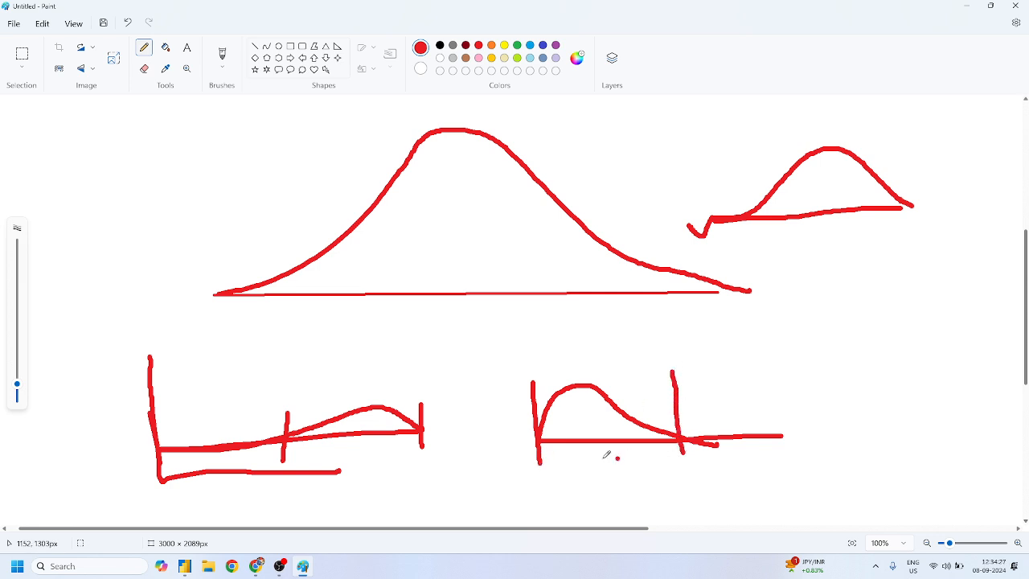
drag(608, 362, 626, 455)
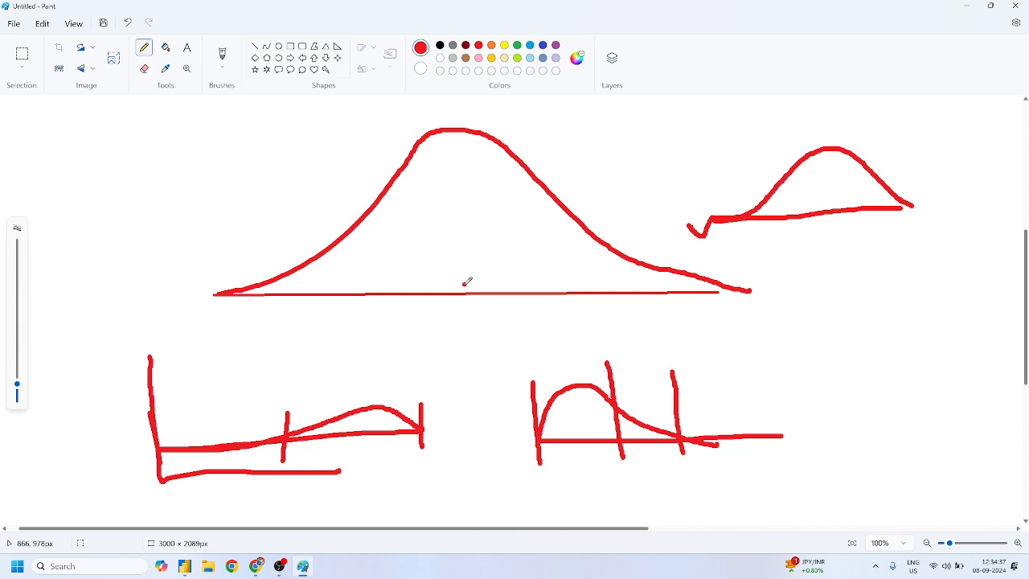
Draw two tall vertical lines through the large bell curve to separate its central part from both tails
scroll(467, 283, up, 3)
drag(375, 475, 361, 275)
drag(596, 475, 568, 282)
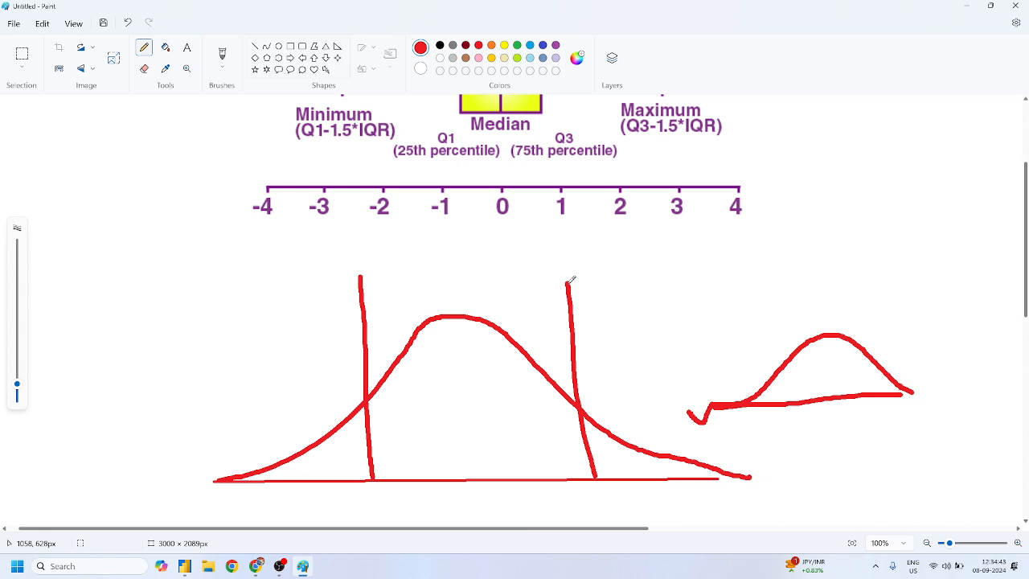
Trace a sloping red line above each tail of the large bell curve, outside the two vertical lines
scroll(569, 281, up, 3)
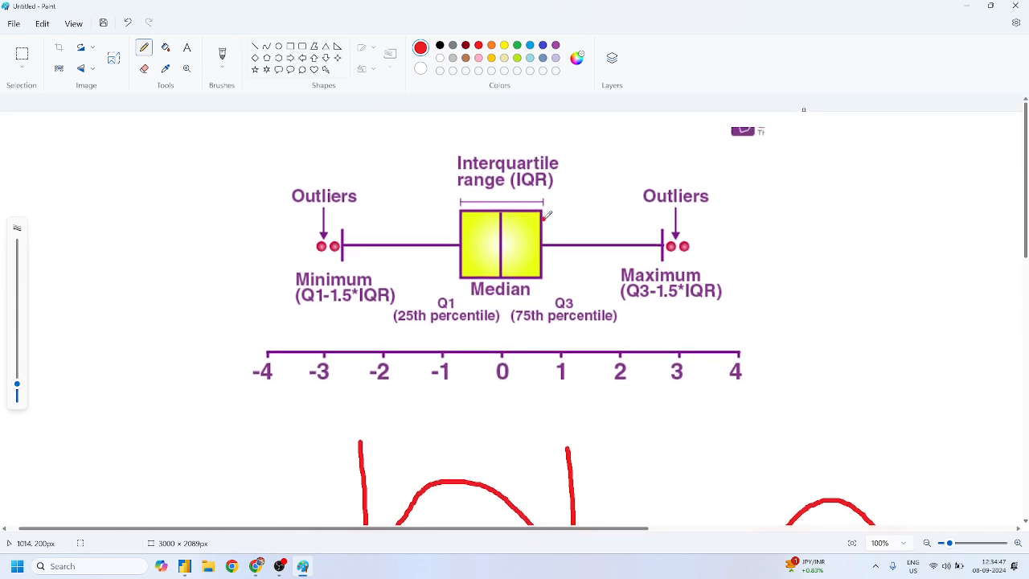
scroll(548, 213, down, 4)
drag(585, 355, 756, 443)
drag(366, 351, 219, 407)
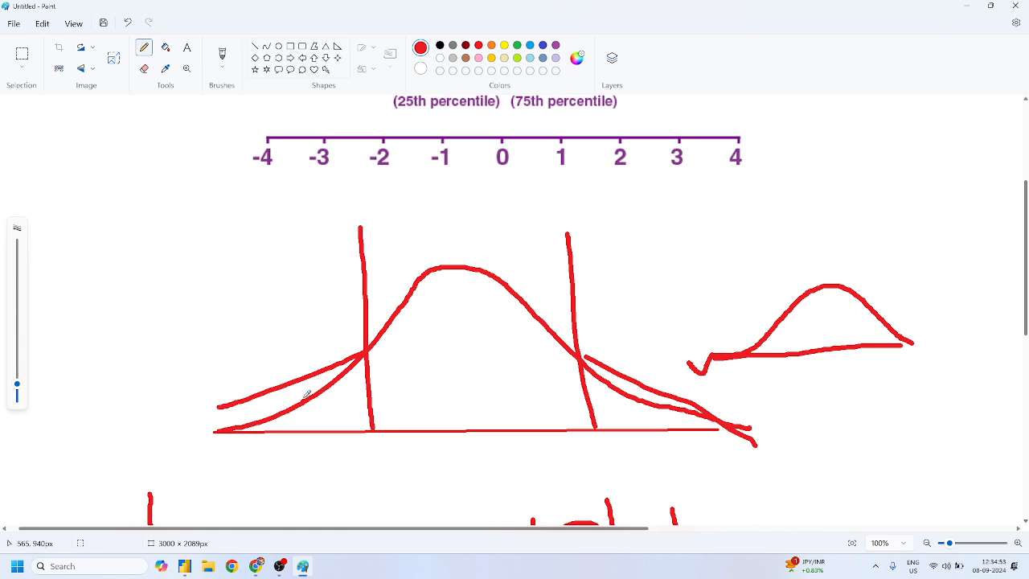
scroll(368, 299, up, 3)
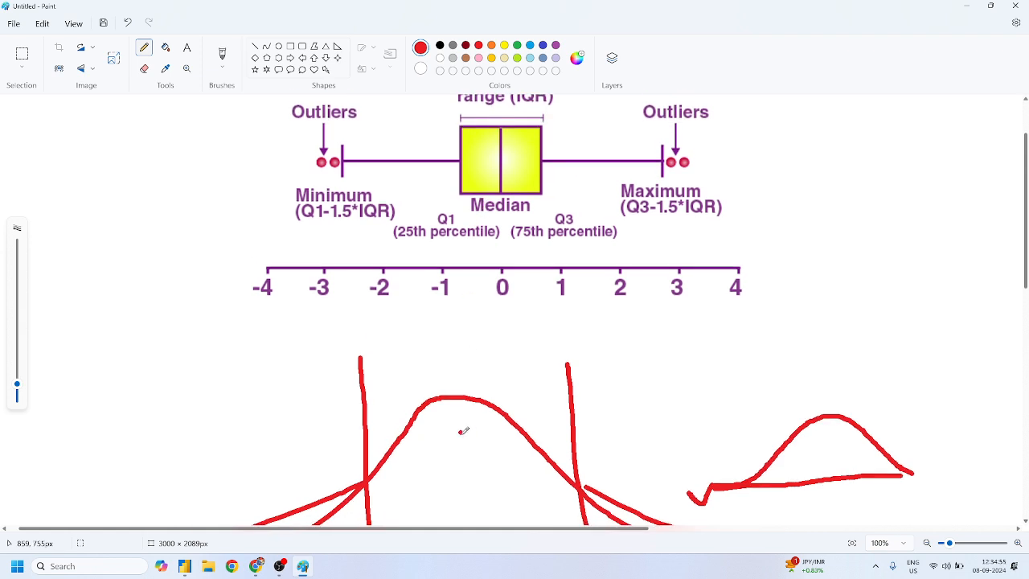
Draw a thick red line along the large bell curve's baseline and handwrite 0 under its start and 100 under its end
scroll(465, 428, down, 3)
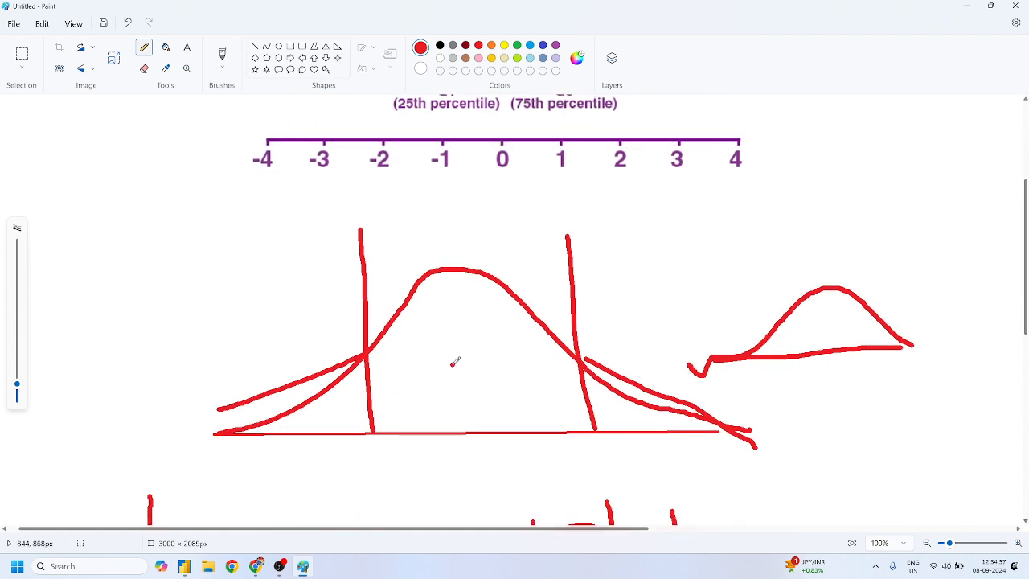
scroll(455, 363, down, 1)
drag(215, 413, 699, 406)
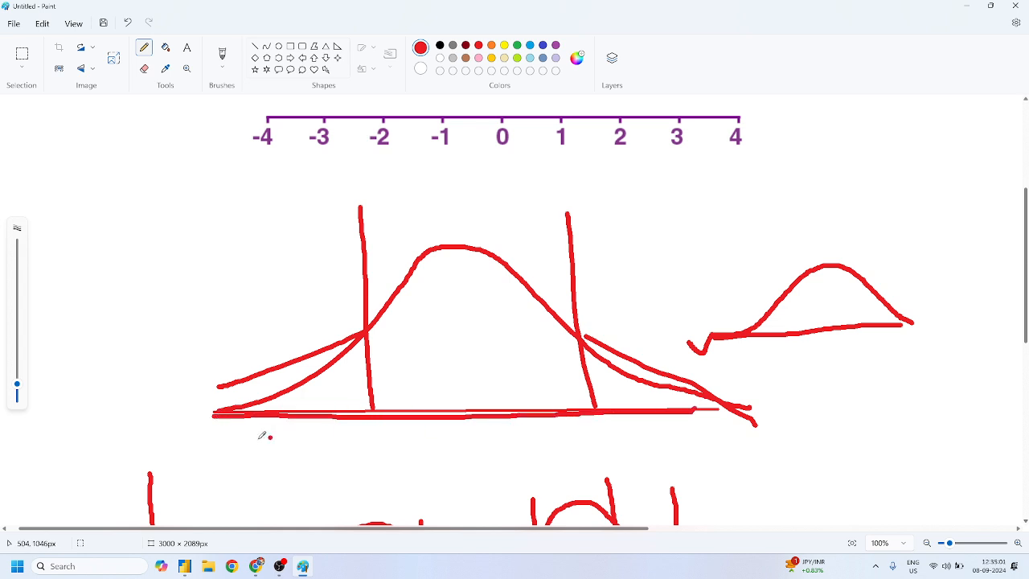
drag(225, 426, 229, 430)
mouse_move(730, 417)
mouse_down()
mouse_move(732, 428)
mouse_move(753, 419)
mouse_move(785, 433)
mouse_move(792, 422)
mouse_up()
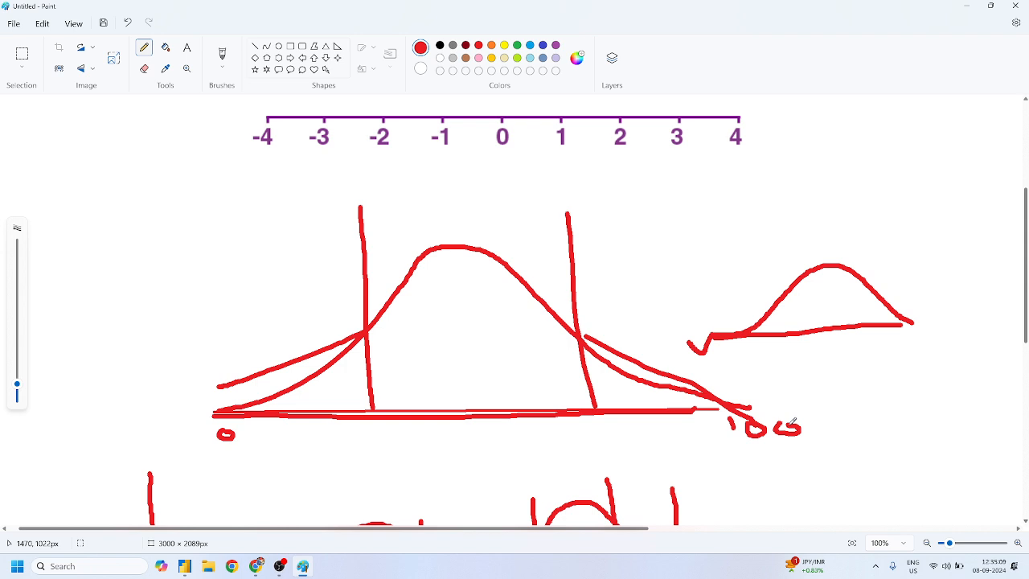
drag(792, 422, 801, 429)
click(294, 466)
key(ctrl+z)
Draw a vertical red line through the large bell curve's peak to the baseline, and go over it a second time
drag(460, 239, 466, 420)
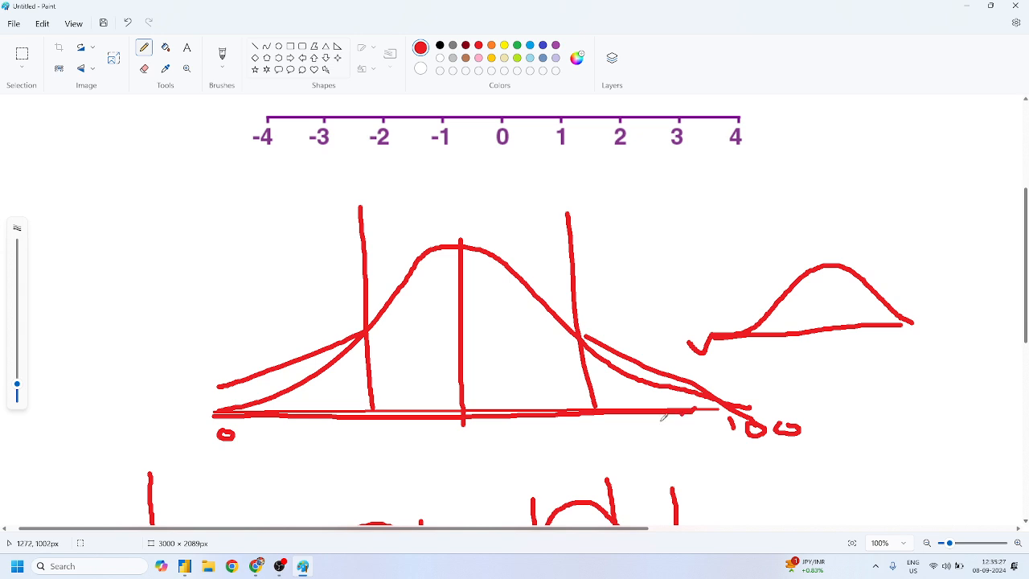
click(461, 232)
drag(464, 274, 462, 437)
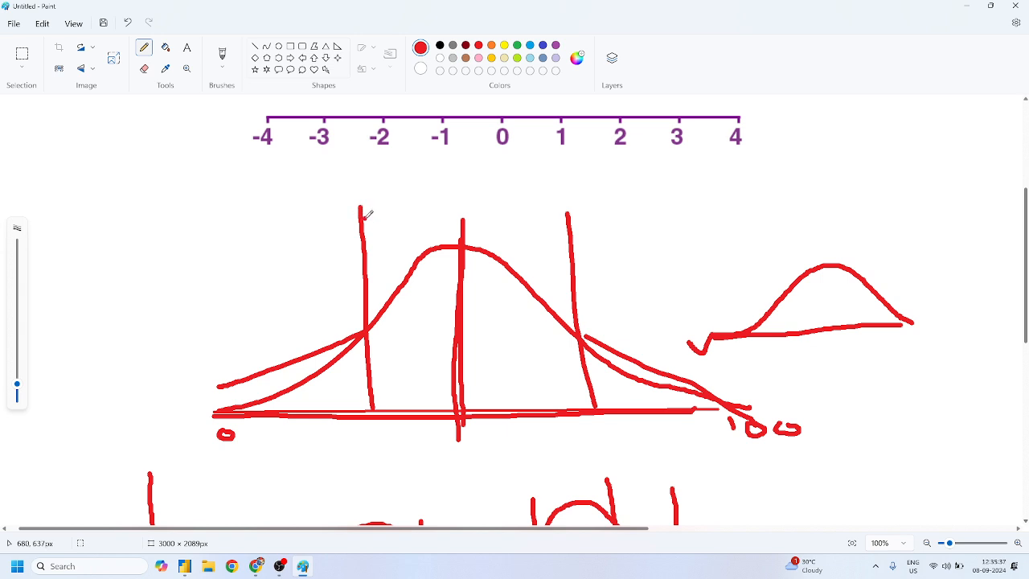
Retrace the bell curve's first divider, the baseline from 0 and the centre line, and add a vertical line near the end at 100
drag(360, 206, 375, 448)
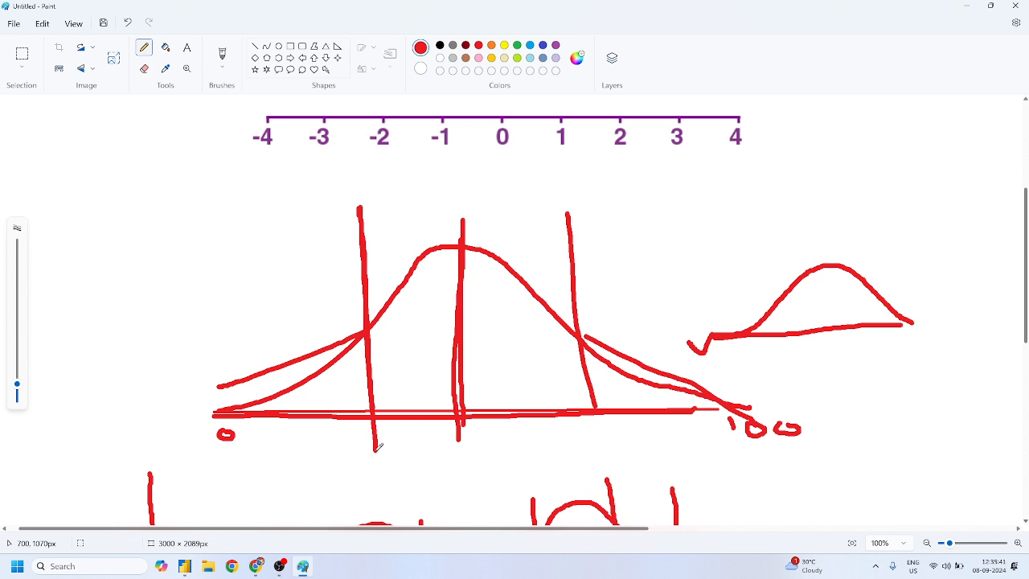
drag(214, 428, 463, 413)
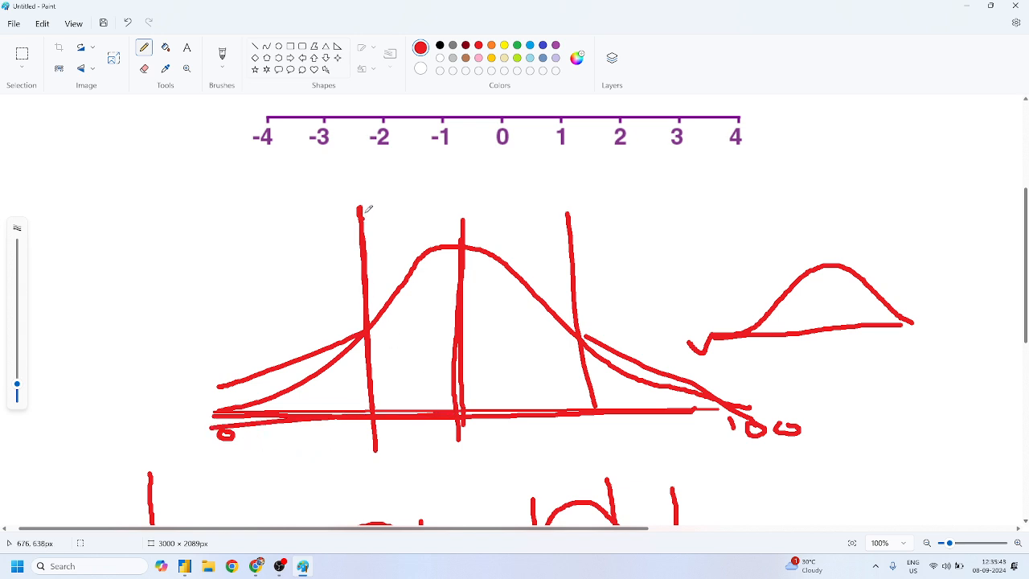
drag(361, 211, 361, 448)
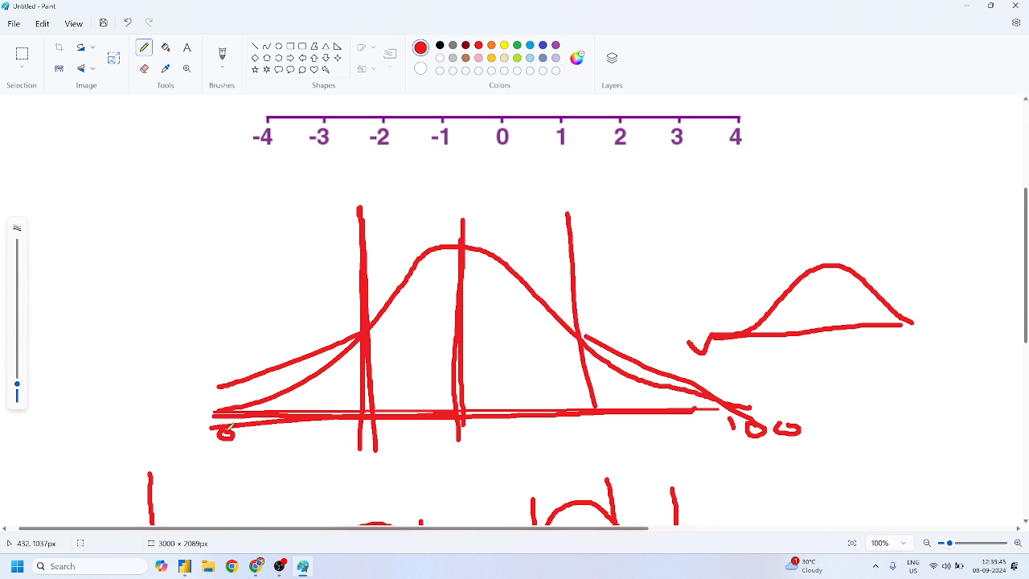
drag(228, 427, 401, 415)
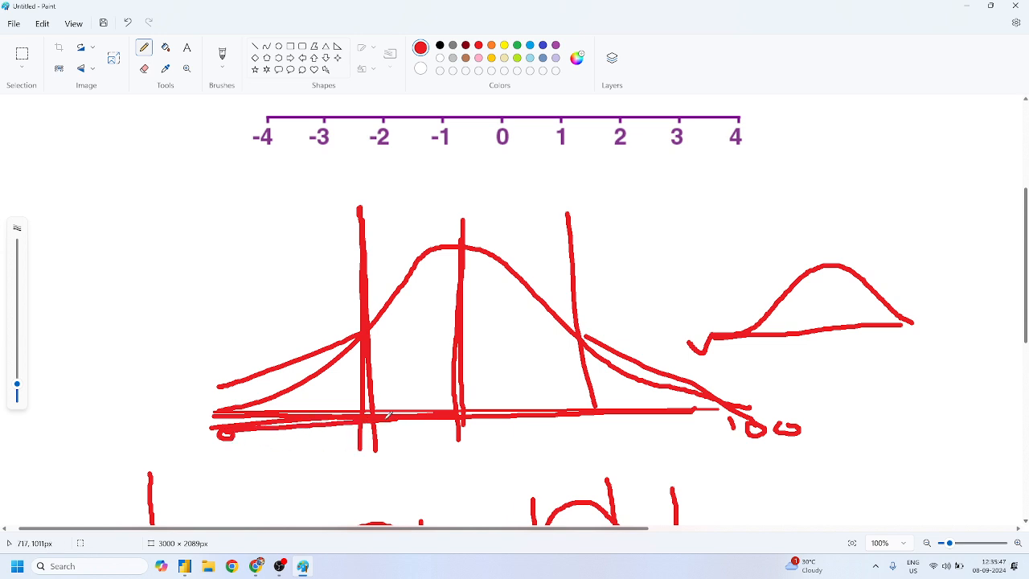
drag(458, 200, 459, 412)
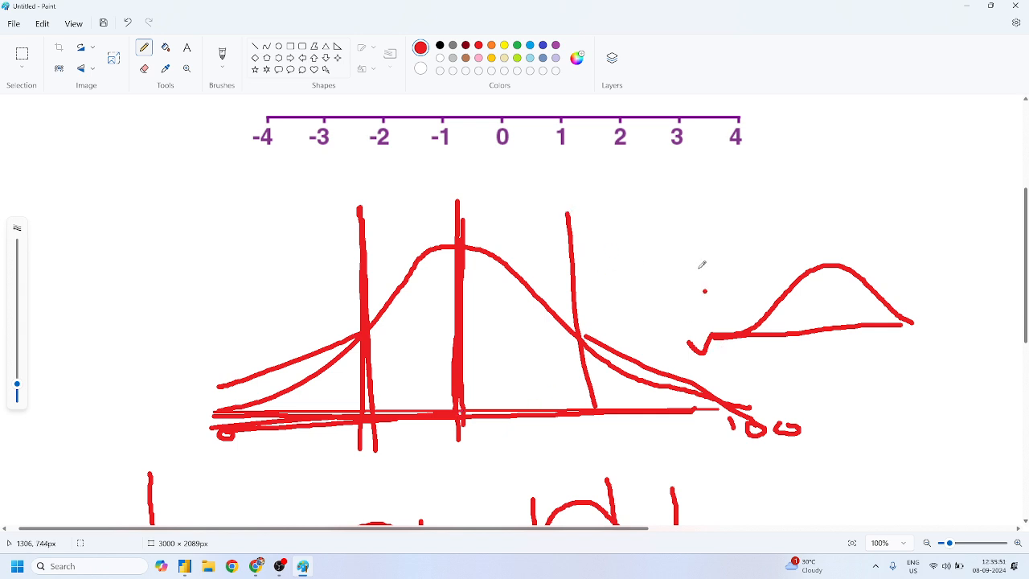
drag(695, 226, 691, 439)
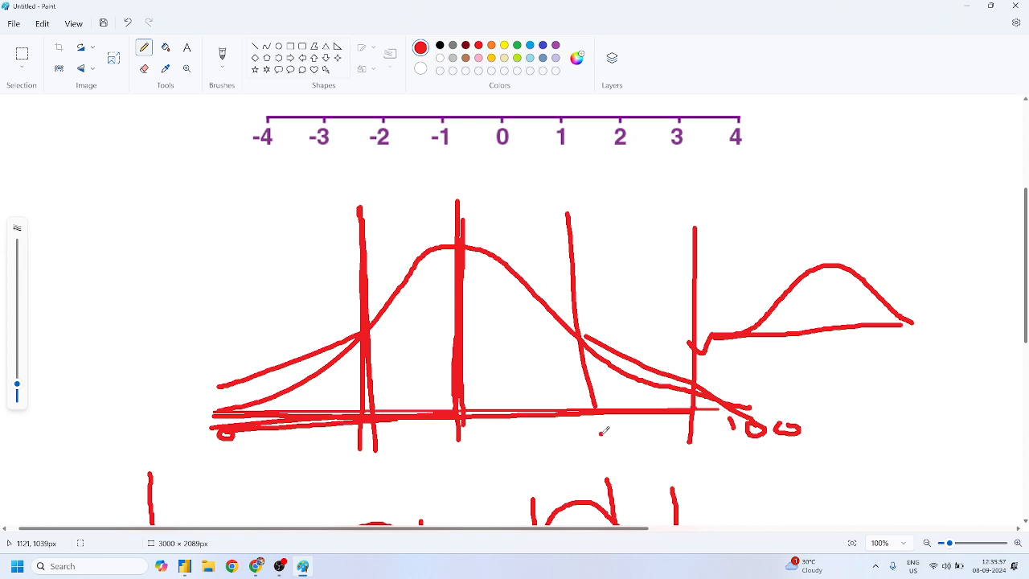
Outline a double box around the bell curve's central part and extend a horizontal whisker line outward from each side
mouse_move(363, 216)
mouse_down()
mouse_move(559, 213)
mouse_move(570, 416)
mouse_move(520, 433)
mouse_move(376, 439)
mouse_move(368, 273)
mouse_move(601, 230)
mouse_move(600, 367)
mouse_move(455, 452)
mouse_move(370, 285)
mouse_move(373, 250)
mouse_up()
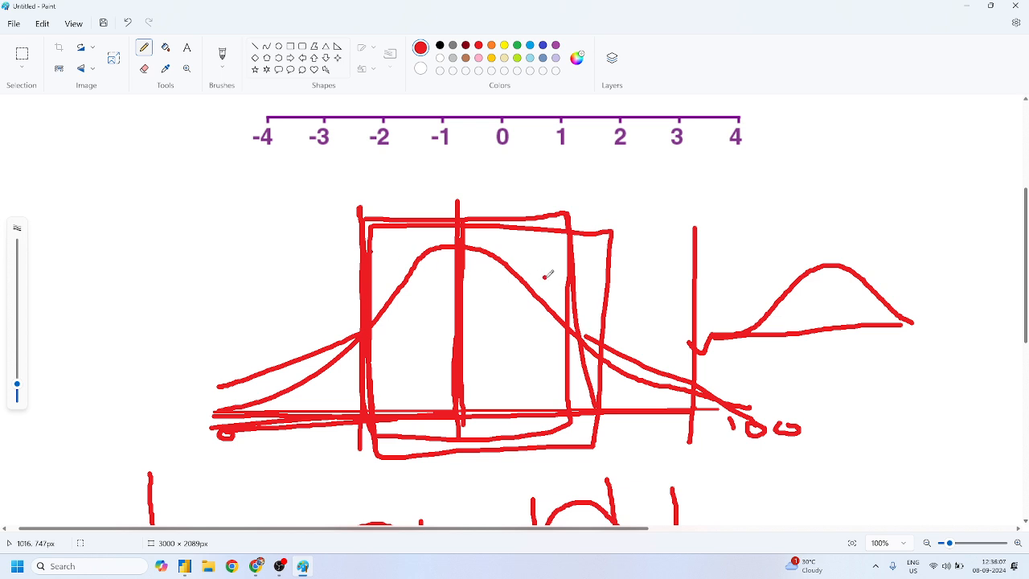
drag(591, 316, 870, 310)
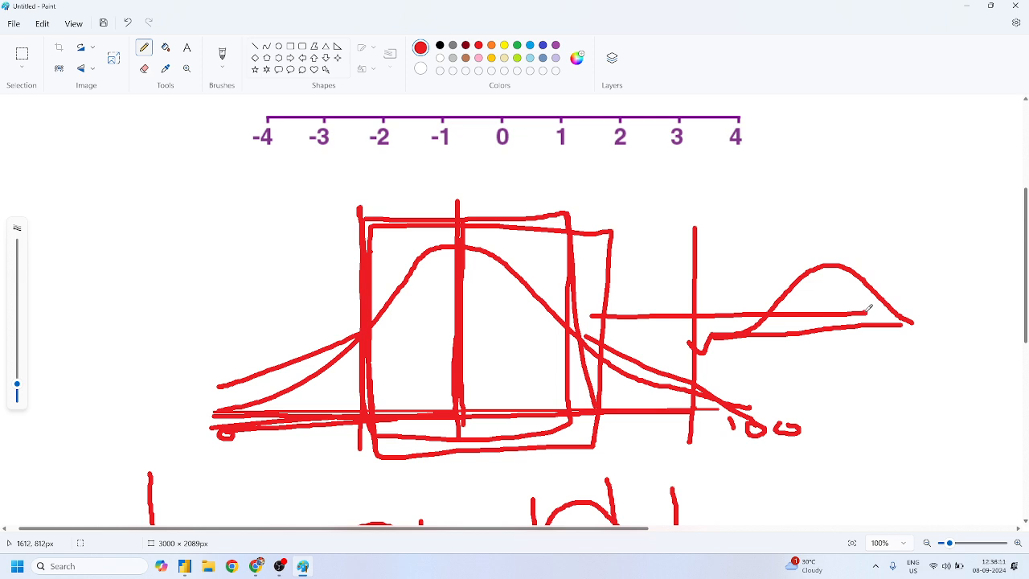
drag(363, 324, 151, 332)
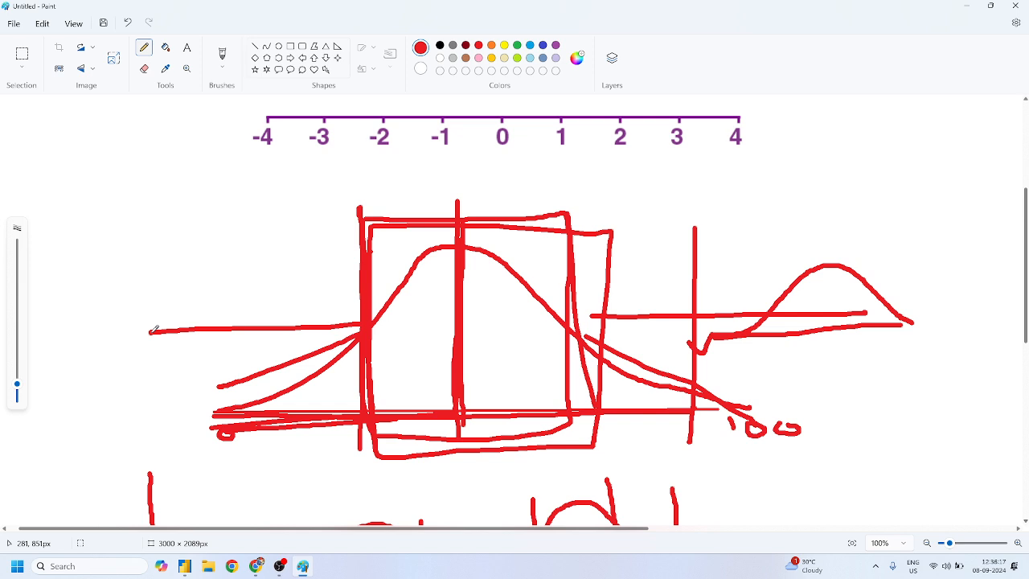
Circle the Q1 (25th percentile) label on the box plot diagram and add a short stroke beneath it
scroll(156, 329, up, 5)
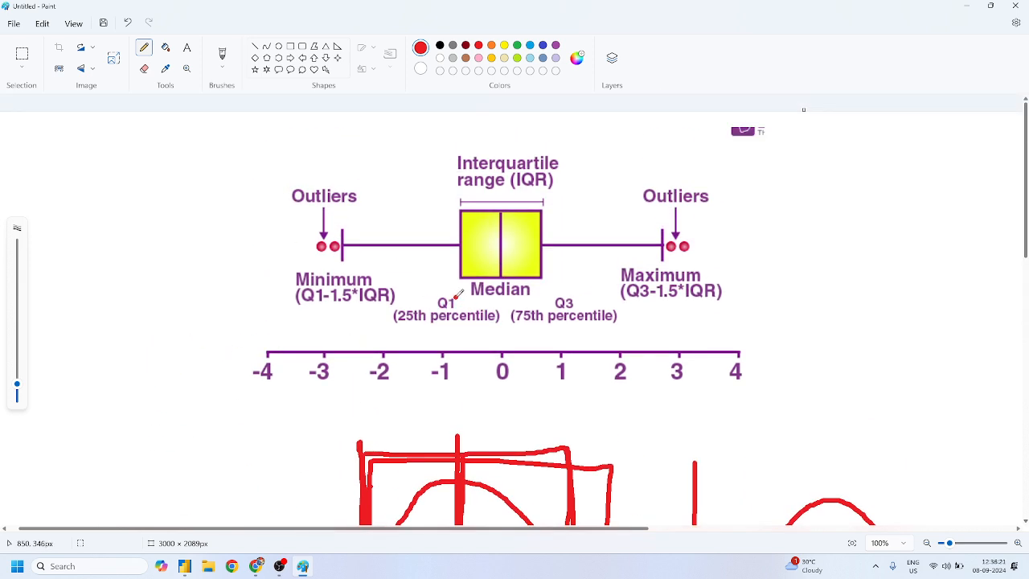
mouse_move(456, 296)
mouse_down()
mouse_move(402, 295)
mouse_move(390, 328)
mouse_move(479, 336)
mouse_move(502, 313)
mouse_move(447, 290)
mouse_up()
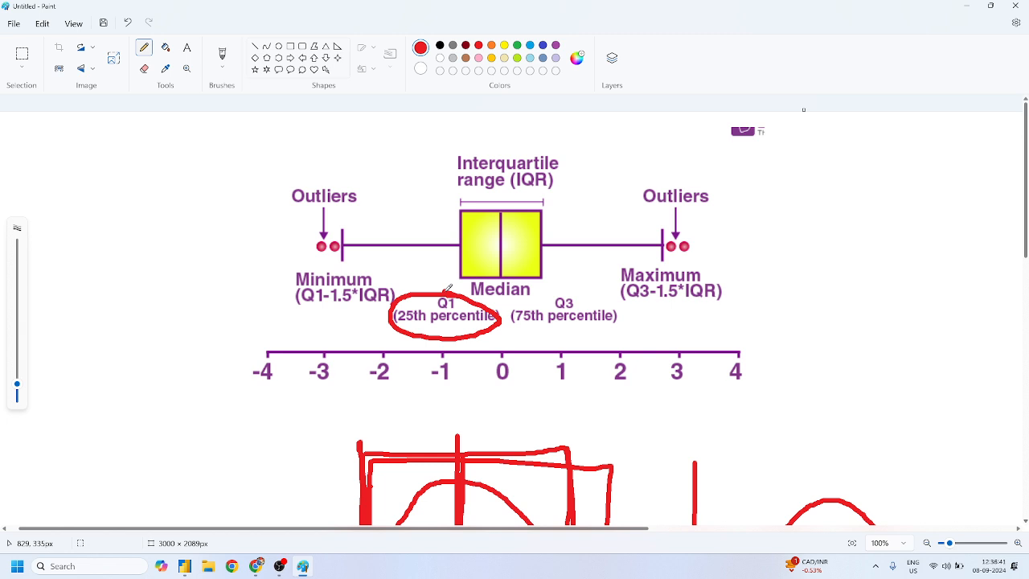
click(458, 309)
mouse_move(447, 338)
mouse_down()
mouse_move(435, 347)
mouse_move(452, 332)
mouse_up()
Switch to Chrome, open a new tab and search Google for =38*40
mouse_move(256, 568)
click(236, 545)
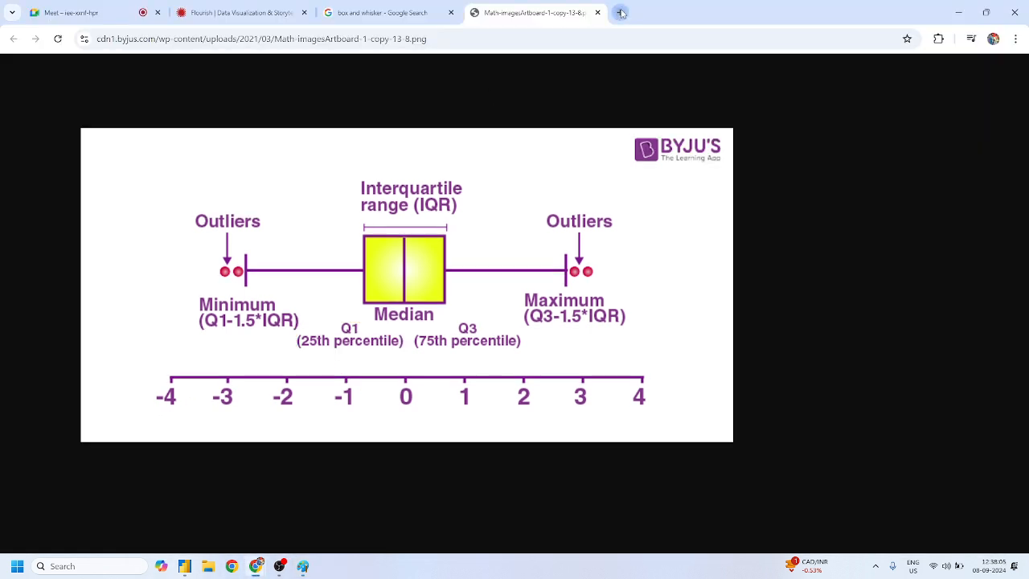
click(617, 13)
text(=38)
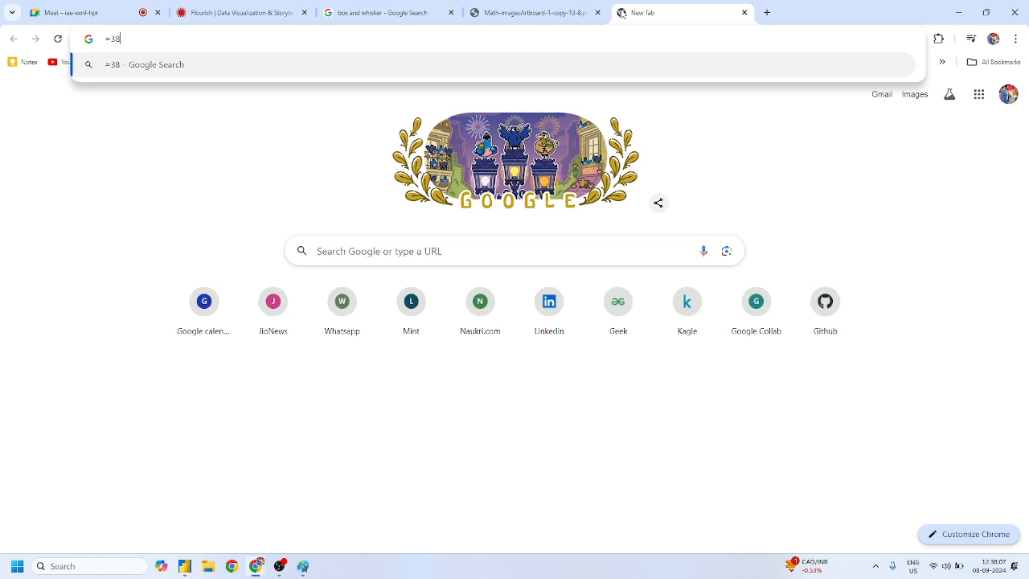
text(*40)
key(Return)
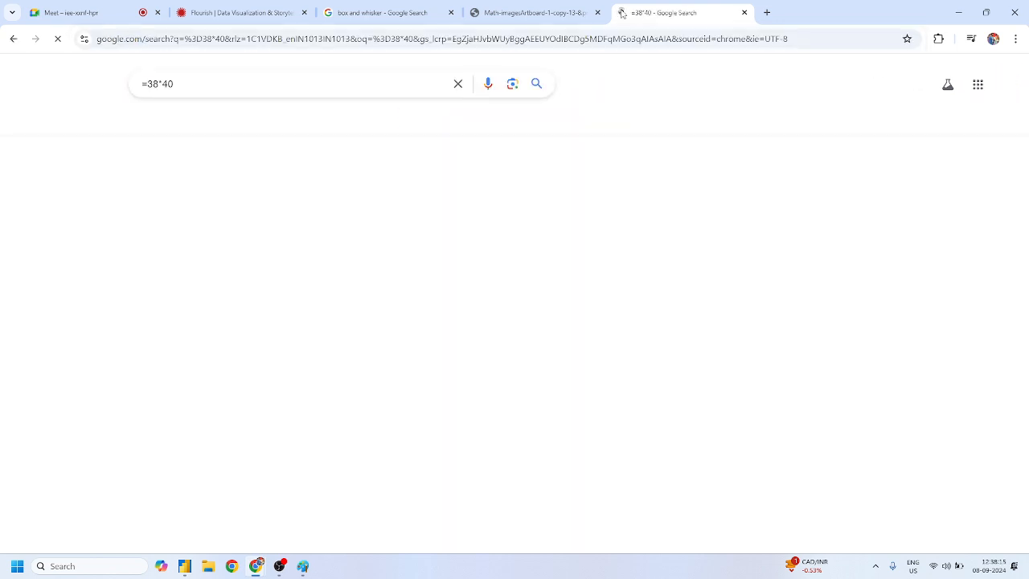
Change the calculation in the Google search to =38/40 and run it
click(162, 84)
key(BackSpace)
text(/)
key(Return)
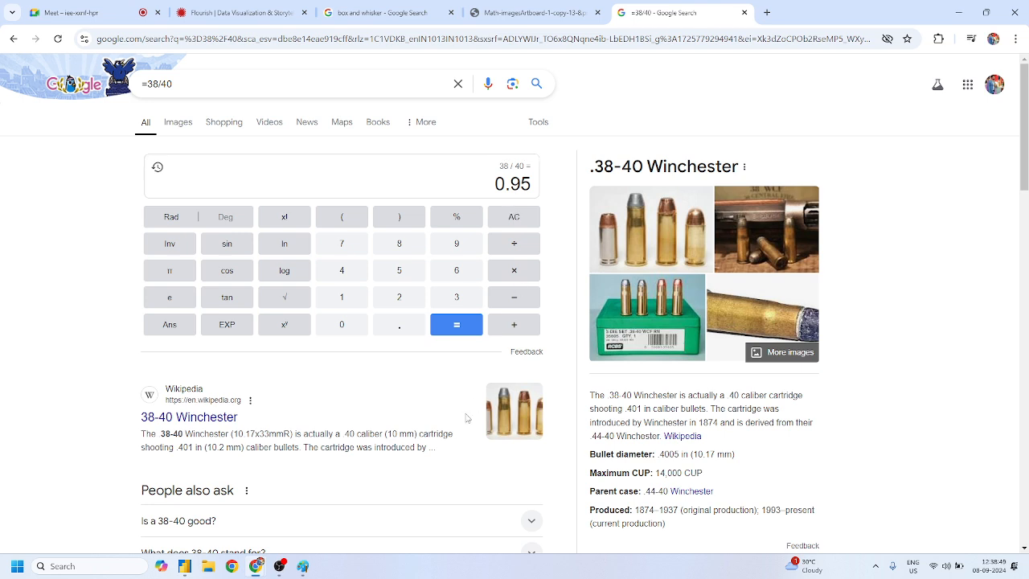
Switch to Paint, draw a vertical line through the Q1 label down to the number scale, and add a handwritten mark above it
click(303, 567)
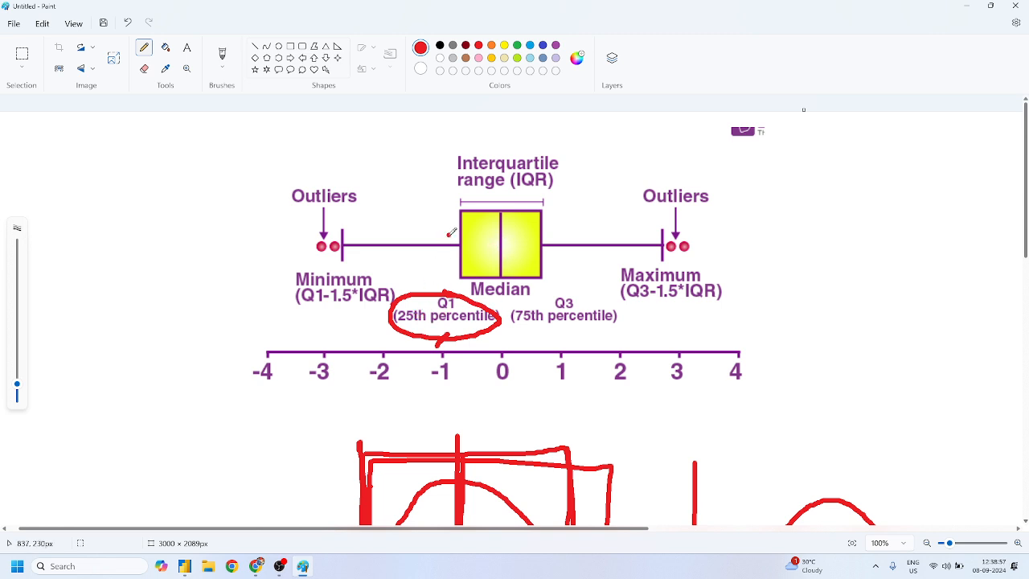
drag(441, 217, 447, 380)
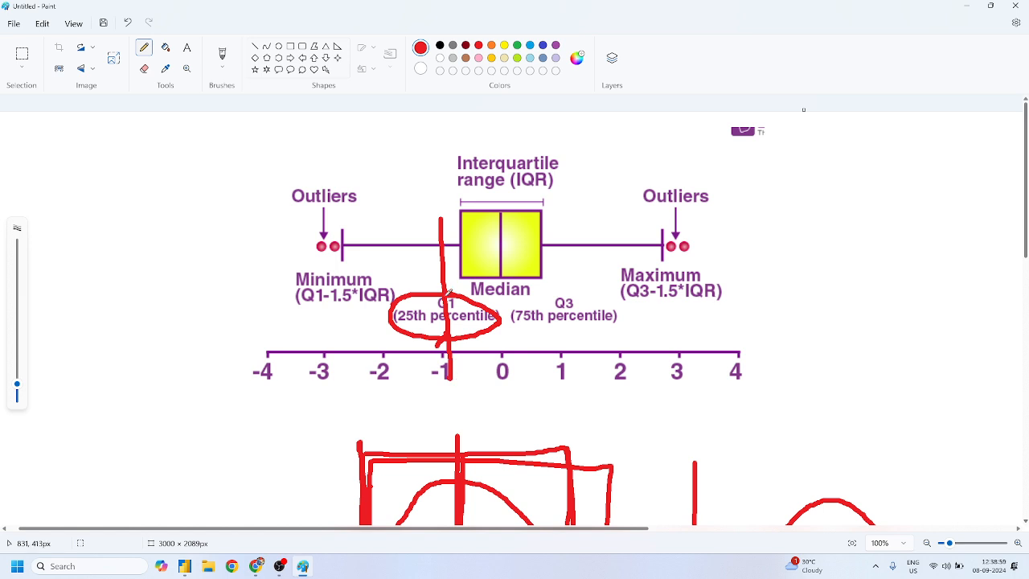
drag(424, 166, 423, 182)
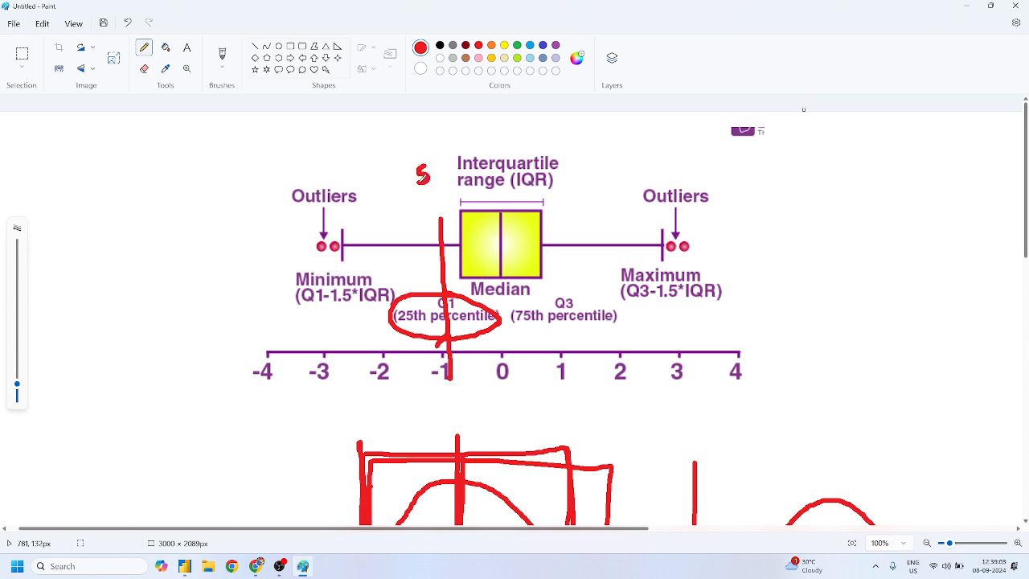
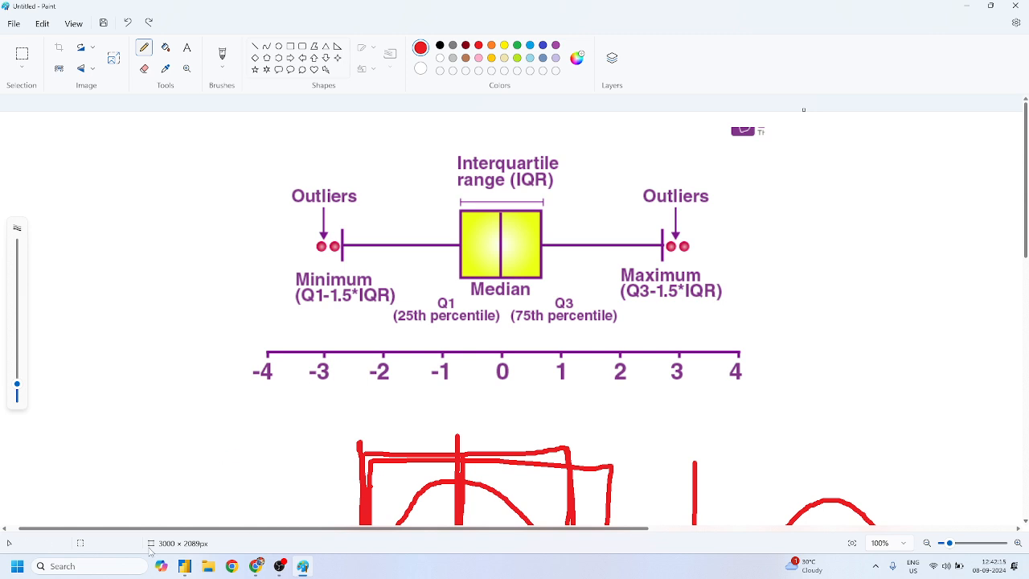
Switch to Chrome and examine the Google Meet call and its participants
mouse_move(256, 566)
click(211, 519)
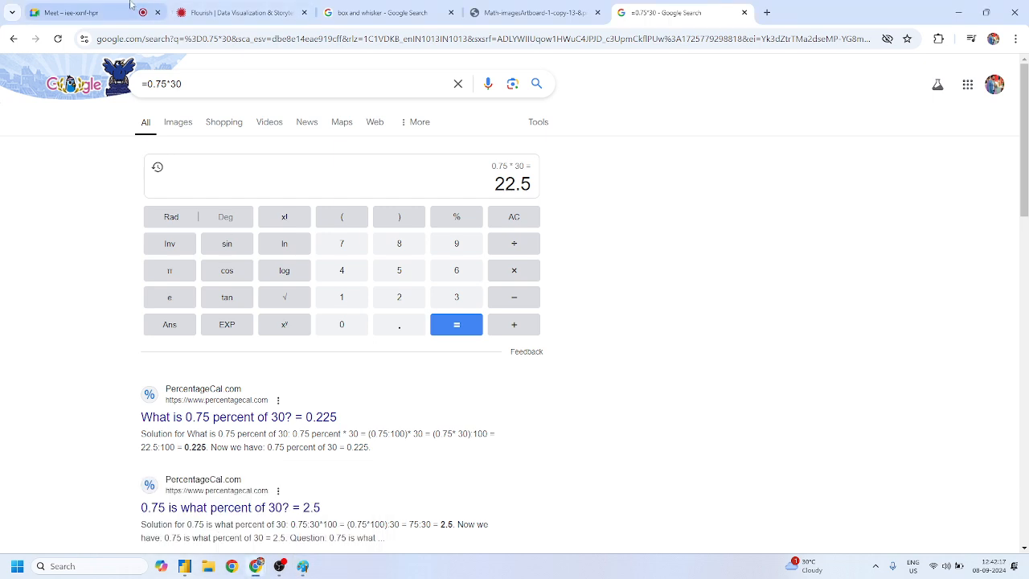
click(68, 12)
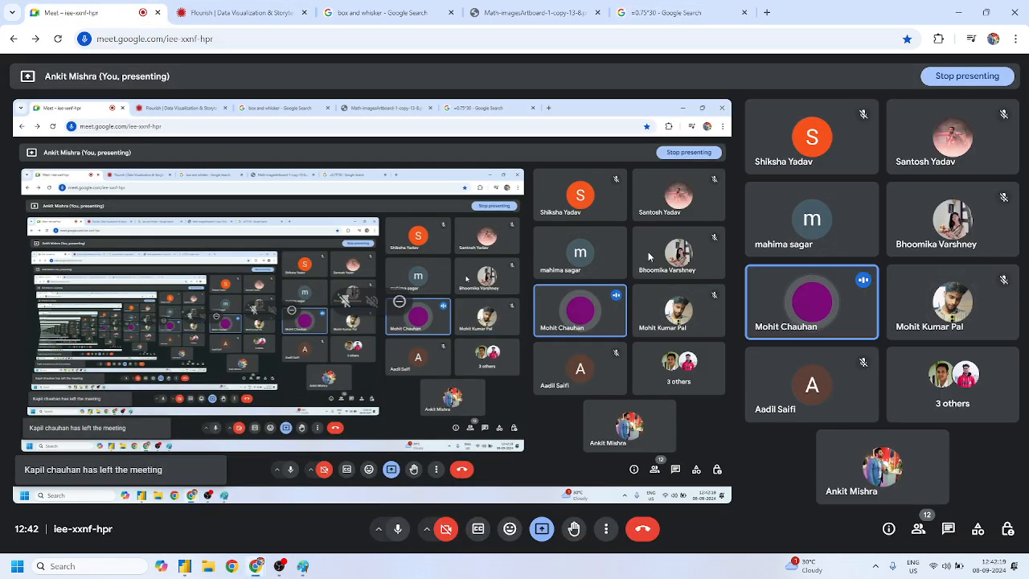
Switch to Paint, trace the median line and the Q1 and Q3 edges in red, and outline the whole yellow box
click(304, 567)
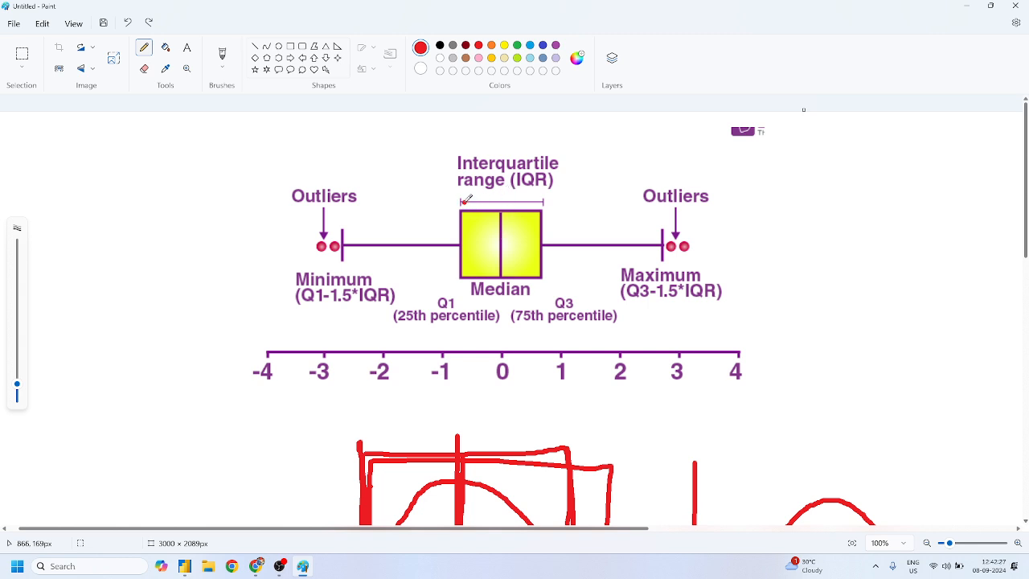
drag(504, 182, 500, 286)
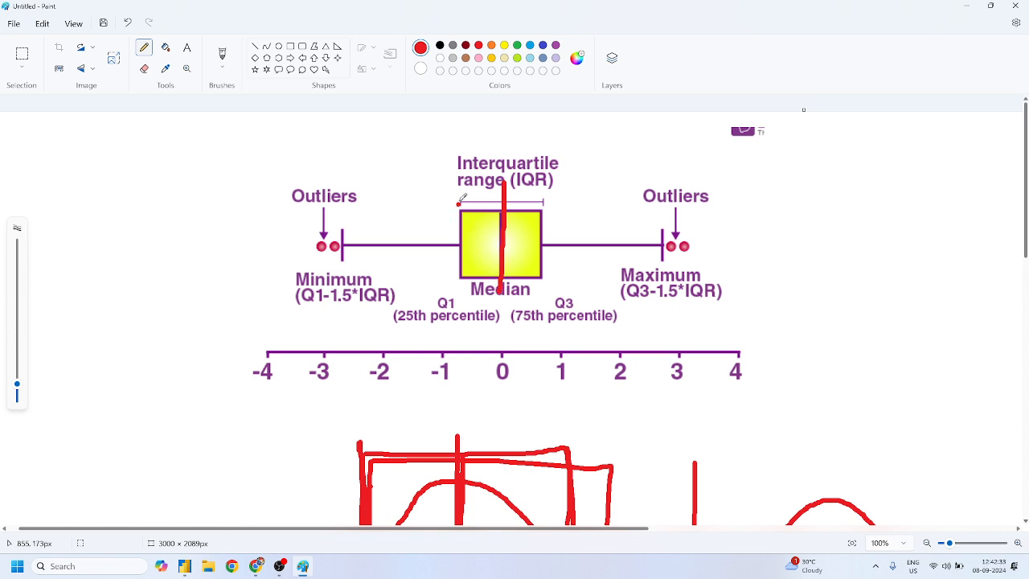
drag(458, 185, 460, 282)
drag(540, 188, 542, 281)
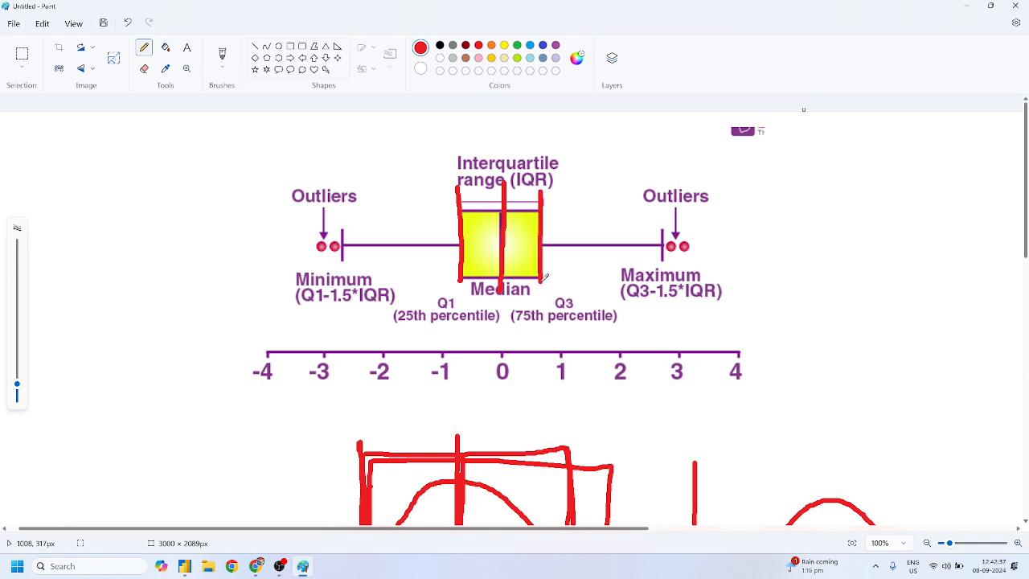
mouse_move(463, 209)
mouse_down()
mouse_move(539, 208)
mouse_move(540, 283)
mouse_move(474, 286)
mouse_move(465, 222)
mouse_up()
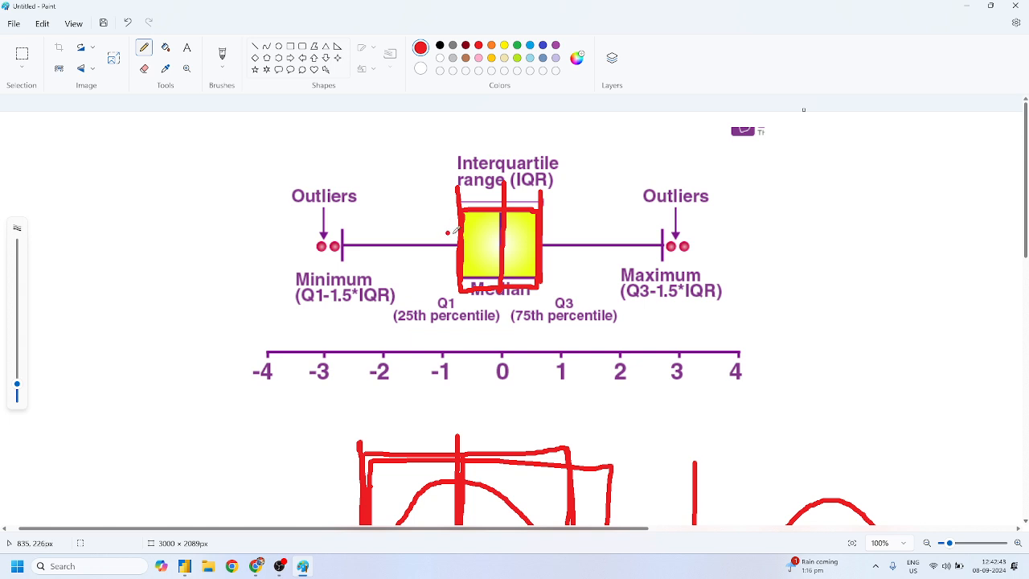
Mark the minimum and maximum whisker ends with vertical red lines, and undo both marks
drag(344, 213, 345, 271)
drag(661, 209, 666, 272)
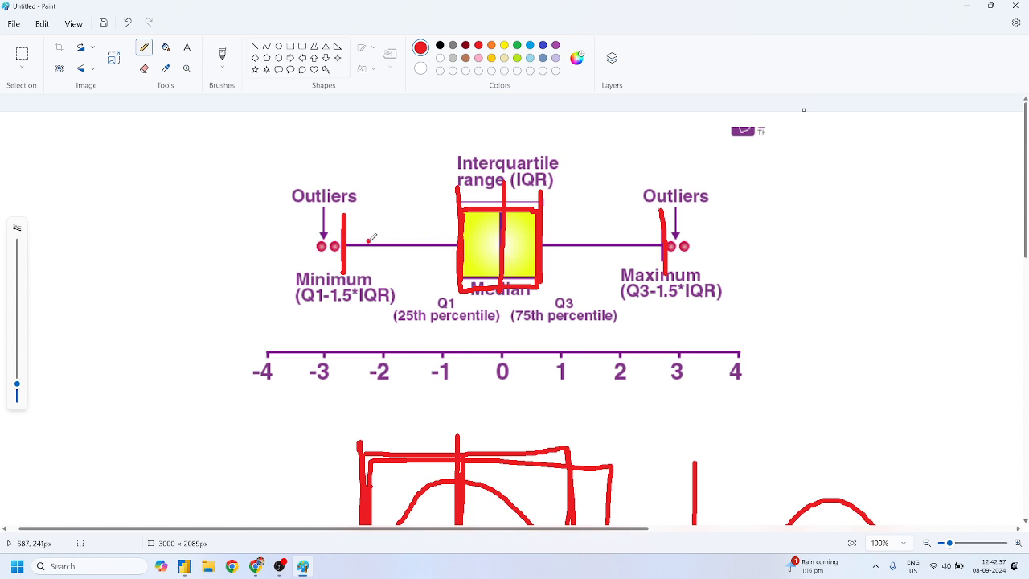
key(ctrl+z)
key(ctrl+z)
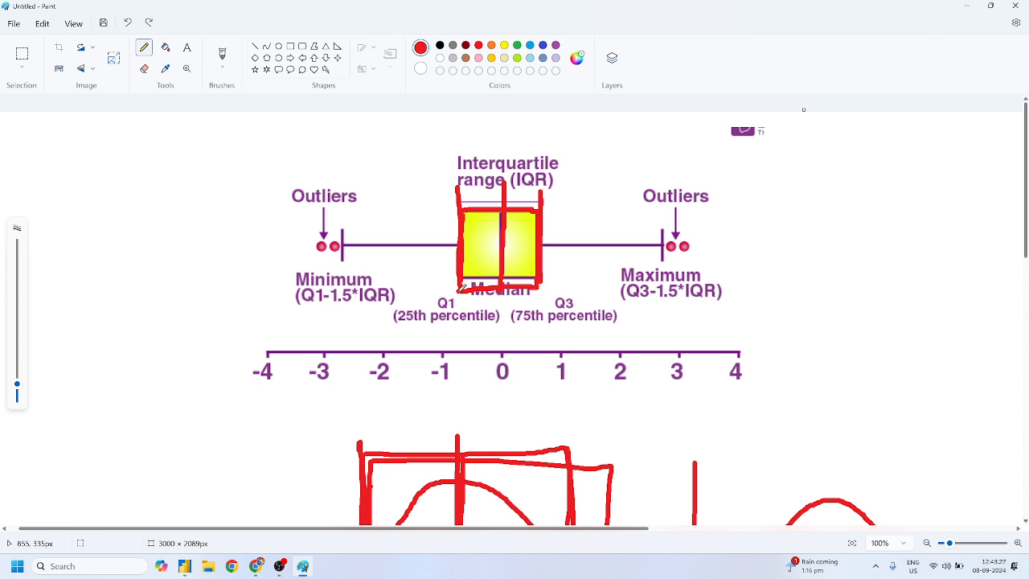
Draw one arrow leading out of the yellow box and another pointing at the Interquartile range label, and undo the arrow strokes
click(553, 222)
click(447, 205)
mouse_move(484, 231)
mouse_down()
mouse_move(598, 176)
mouse_move(598, 197)
mouse_up()
mouse_move(503, 147)
mouse_down()
mouse_move(570, 115)
mouse_move(500, 148)
mouse_move(522, 149)
mouse_up()
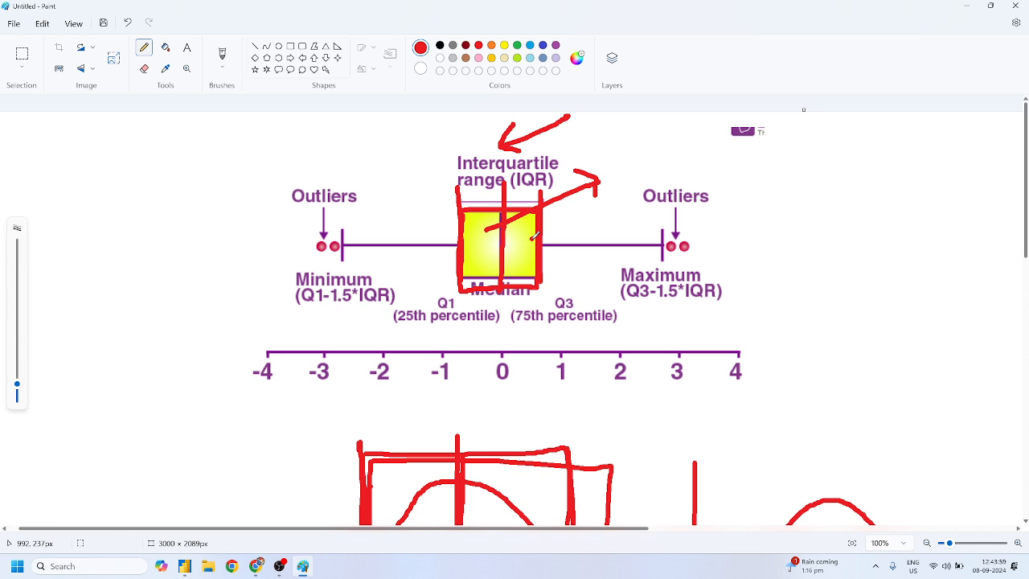
key(ctrl+z)
key(ctrl+z)
key(ctrl+z)
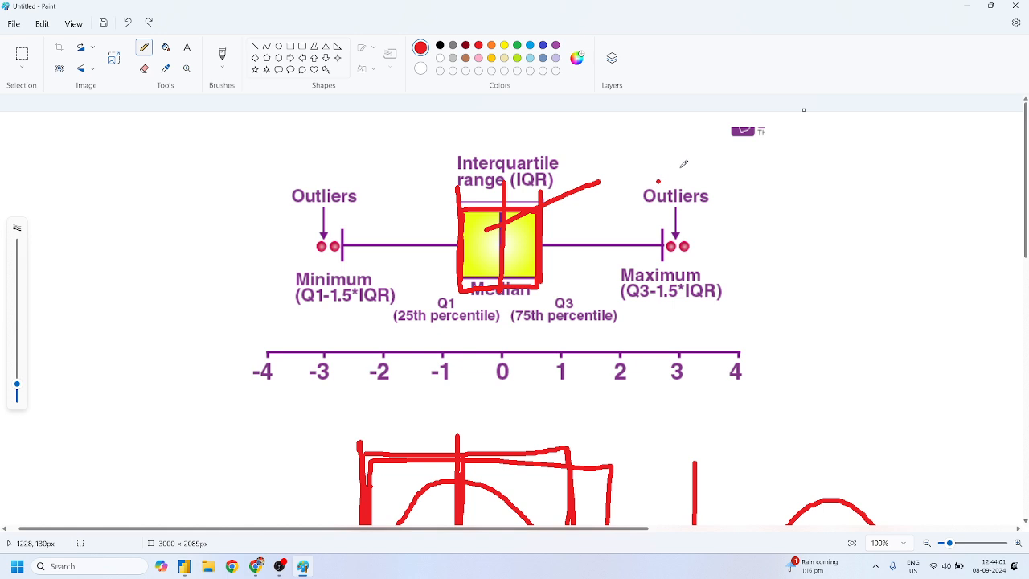
Handwrite the formula Q3 − Q1 in red beside the box plot diagram, above the maximum-side Outliers label
mouse_move(772, 149)
mouse_down()
mouse_move(775, 170)
mouse_move(764, 169)
mouse_move(776, 186)
mouse_move(795, 162)
mouse_move(778, 190)
mouse_move(841, 161)
mouse_move(844, 176)
mouse_move(862, 176)
mouse_up()
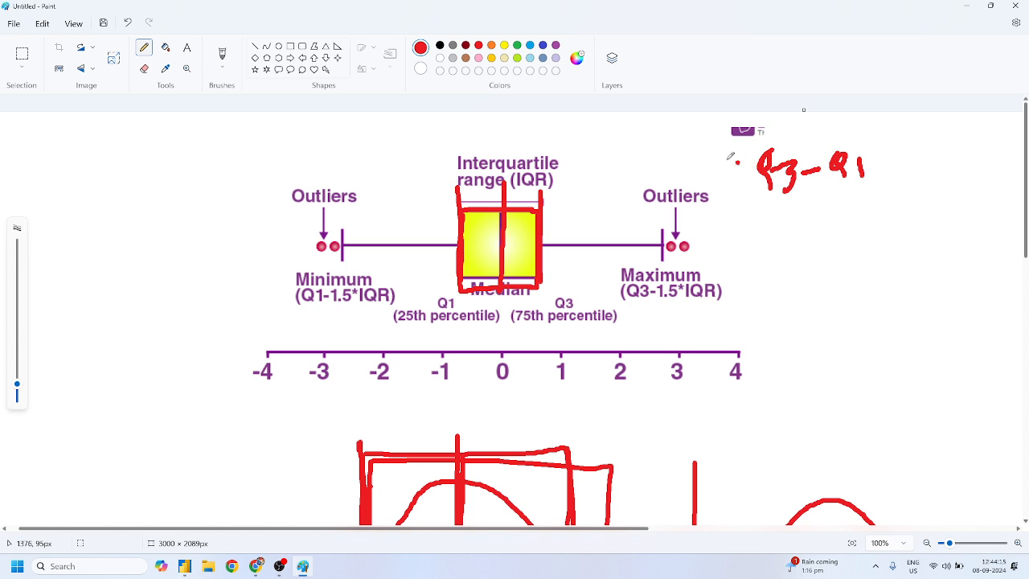
Draw a red arrow from the Interquartile range label to the handwritten Q3 − Q1, strike the Maximum formula's minus sign, and frame Q3 − Q1
mouse_move(549, 165)
mouse_down()
mouse_move(695, 153)
mouse_move(718, 161)
mouse_up()
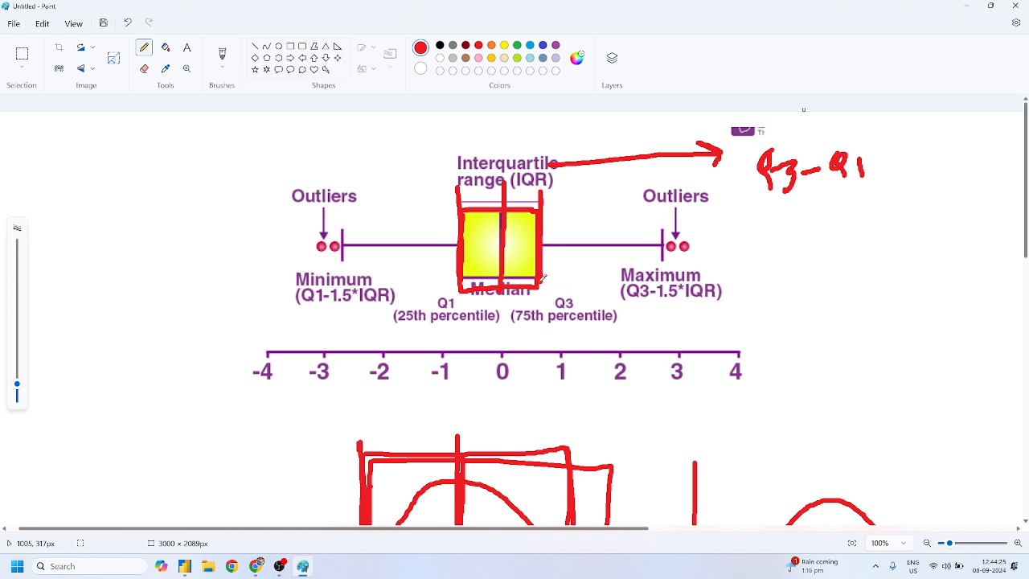
drag(654, 282, 654, 303)
mouse_move(752, 213)
mouse_down()
mouse_move(734, 128)
mouse_move(874, 126)
mouse_move(884, 198)
mouse_move(771, 209)
mouse_up()
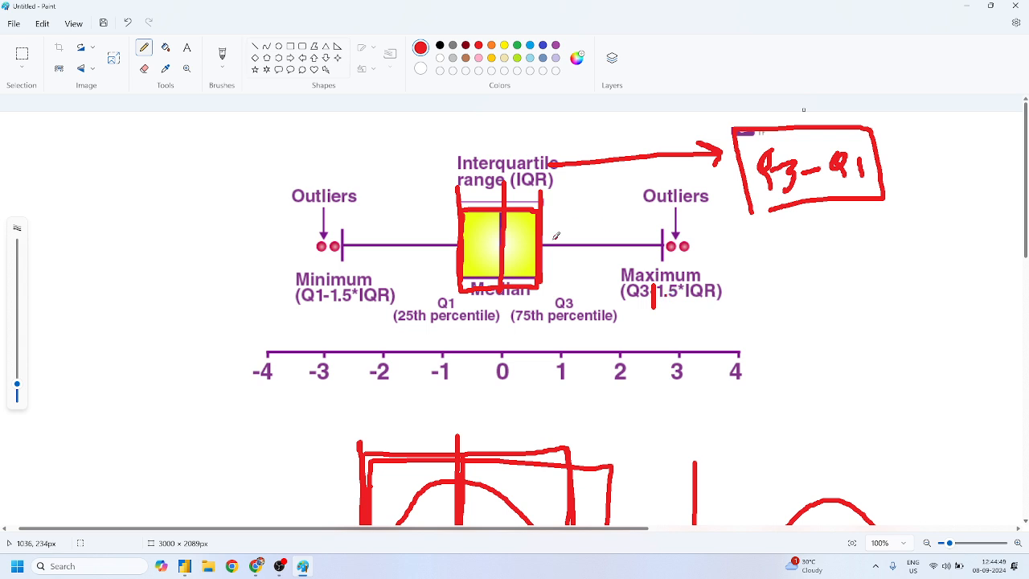
Trace the maximum-side whisker in red and draw vertical lines at the maximum, the minimum and near the median
mouse_move(545, 246)
mouse_down()
mouse_move(667, 245)
mouse_move(668, 235)
mouse_move(667, 263)
mouse_up()
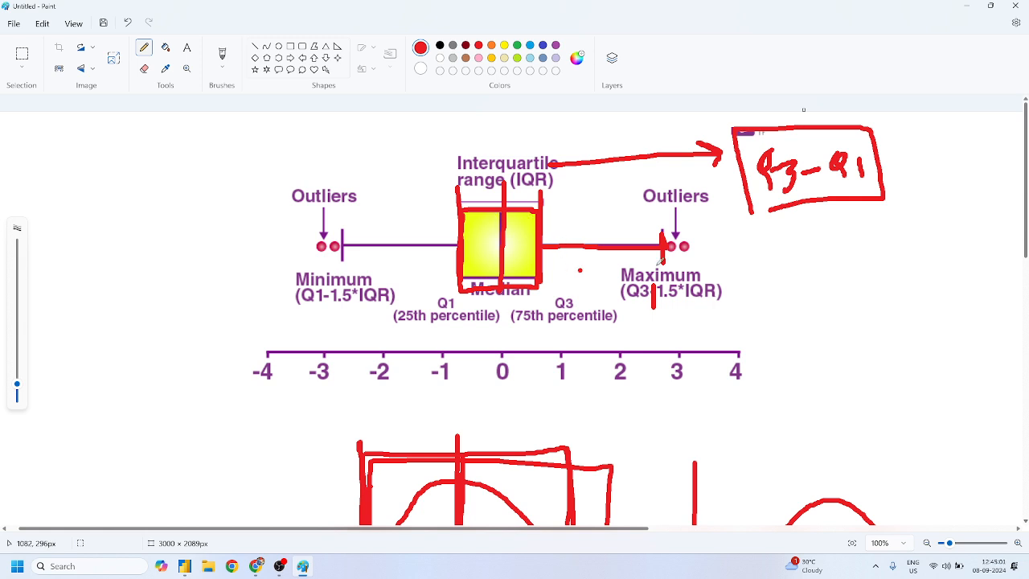
drag(664, 199, 662, 272)
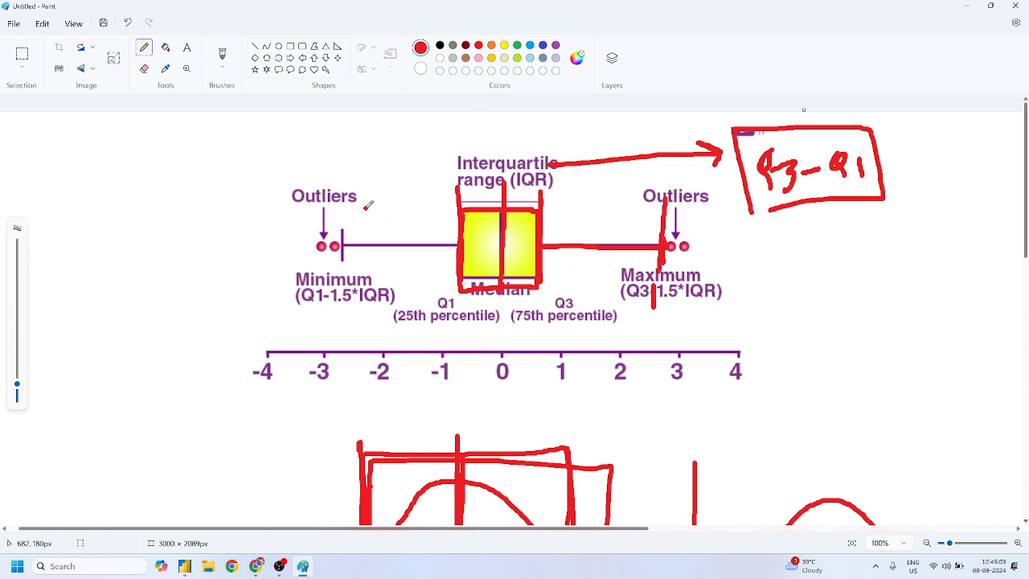
drag(352, 193, 338, 261)
drag(505, 123, 493, 333)
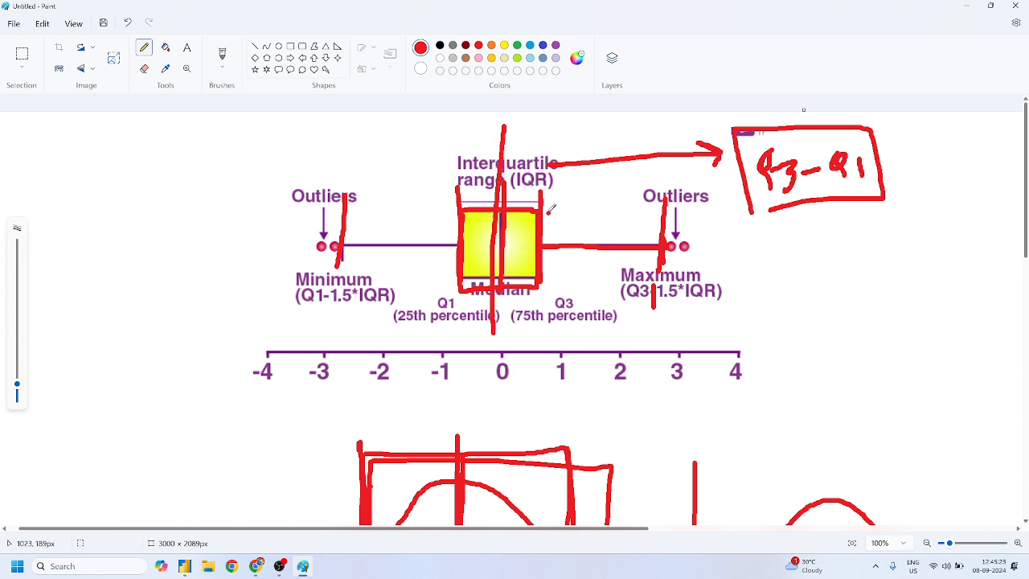
Draw red lines across the yellow box and above it, retrace the maximum-side whisker, and re-mark its end
mouse_move(506, 238)
mouse_down()
mouse_move(543, 239)
mouse_move(465, 246)
mouse_up()
drag(546, 196, 465, 204)
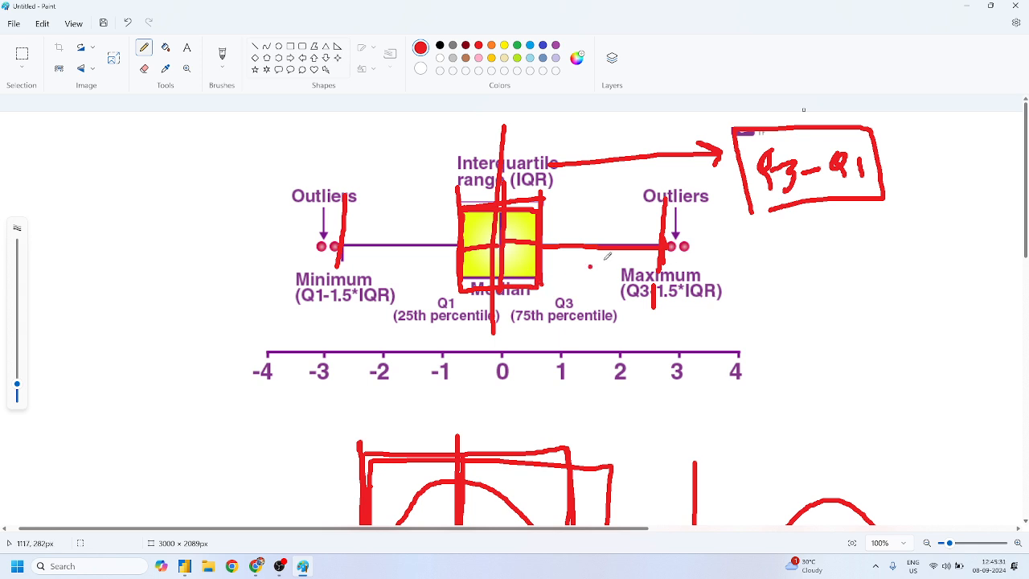
drag(552, 240, 670, 247)
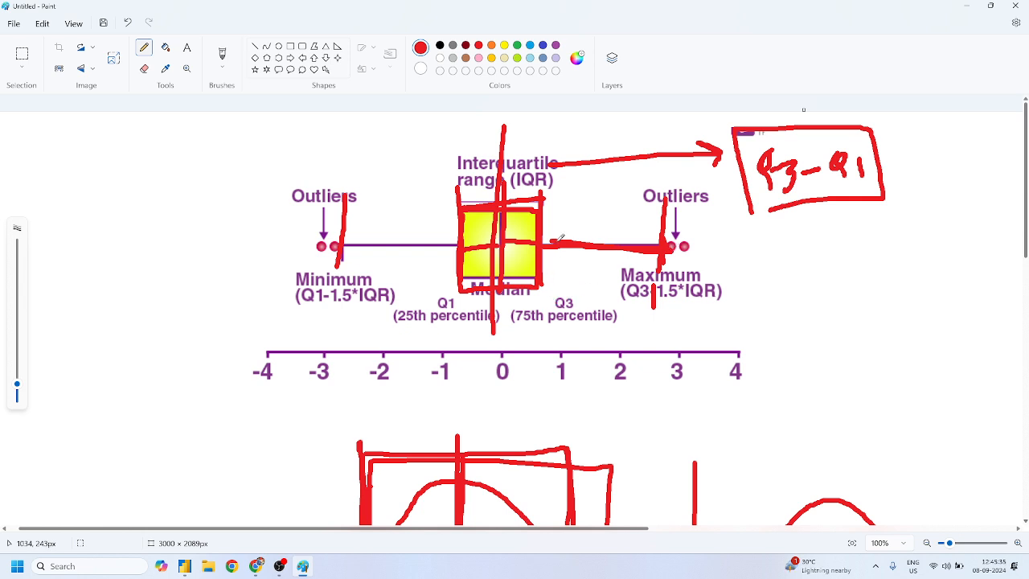
drag(552, 239, 465, 238)
drag(669, 188, 665, 274)
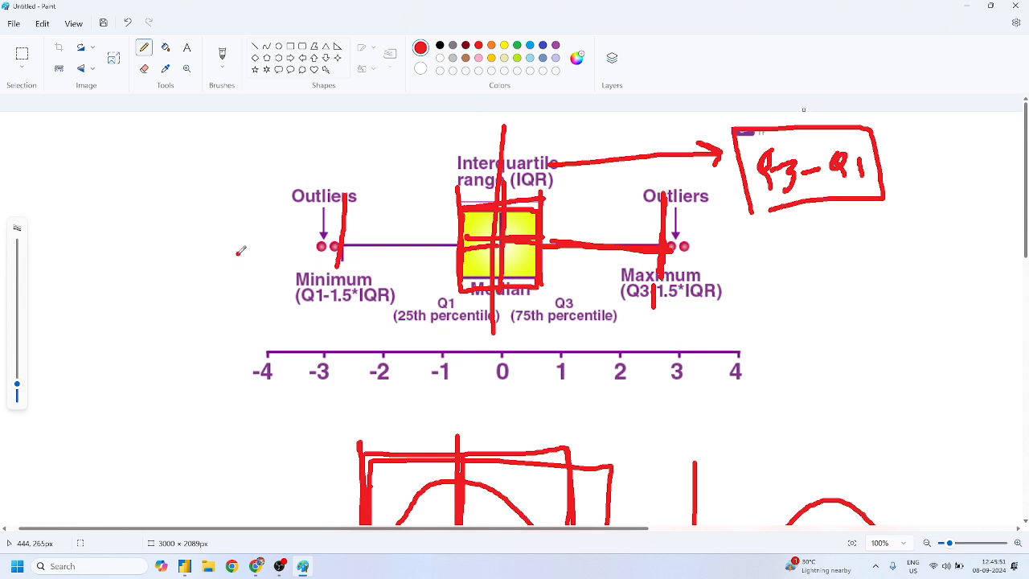
Re-mark the minimum whisker end, bracket the outlier points on both sides, add a slanted stroke, and circle both Outliers labels
drag(348, 172, 348, 285)
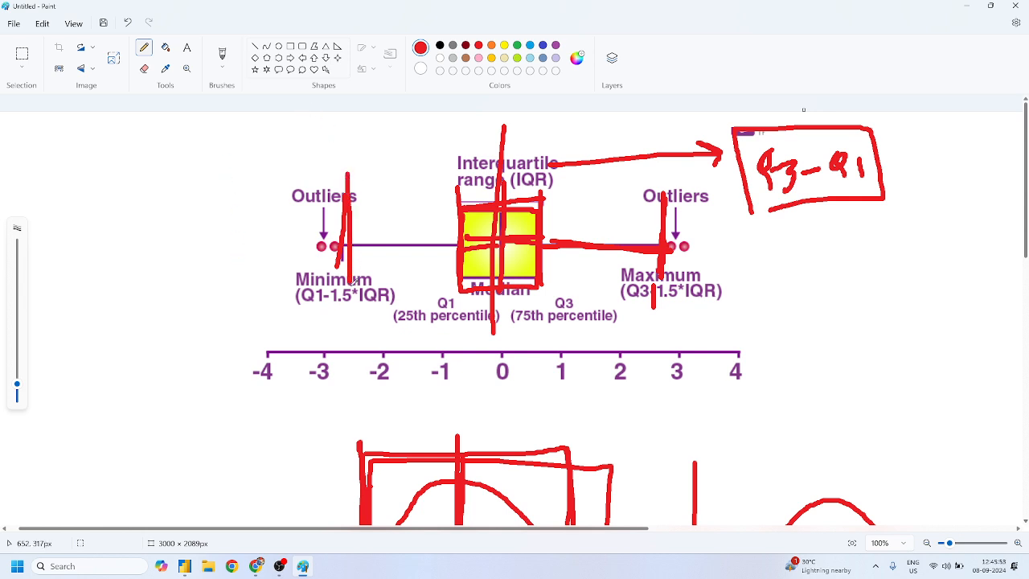
mouse_move(341, 233)
mouse_down()
mouse_move(289, 259)
mouse_move(304, 282)
mouse_up()
mouse_move(679, 235)
mouse_down()
mouse_move(719, 233)
mouse_move(710, 254)
mouse_up()
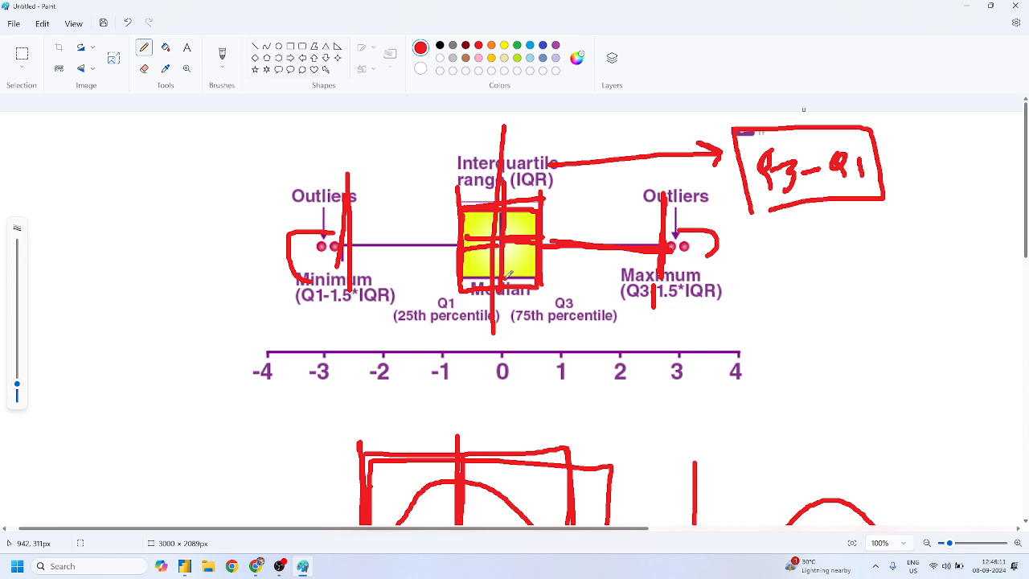
drag(380, 232, 424, 184)
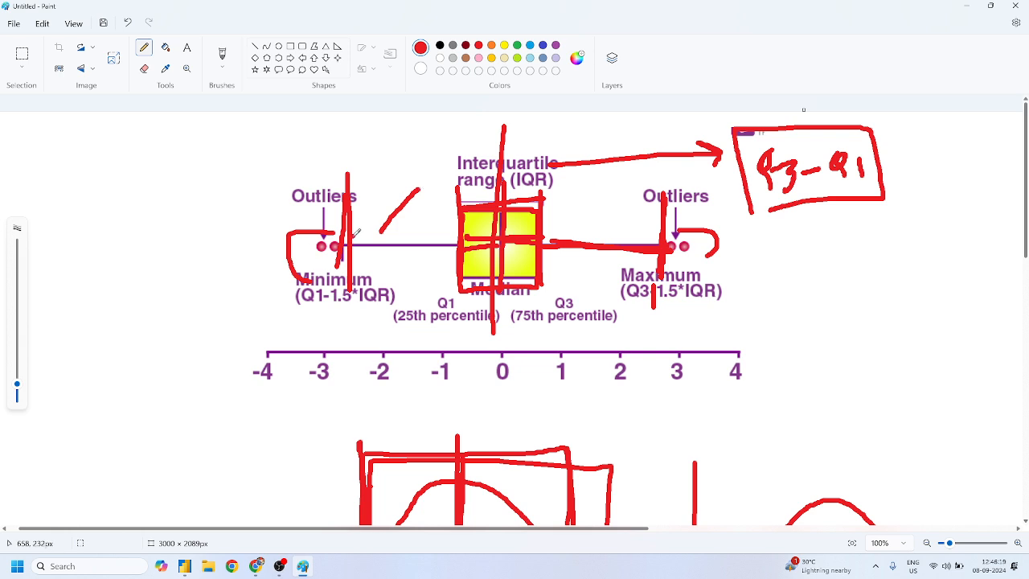
mouse_move(338, 164)
mouse_down()
mouse_move(298, 165)
mouse_move(343, 215)
mouse_move(302, 164)
mouse_up()
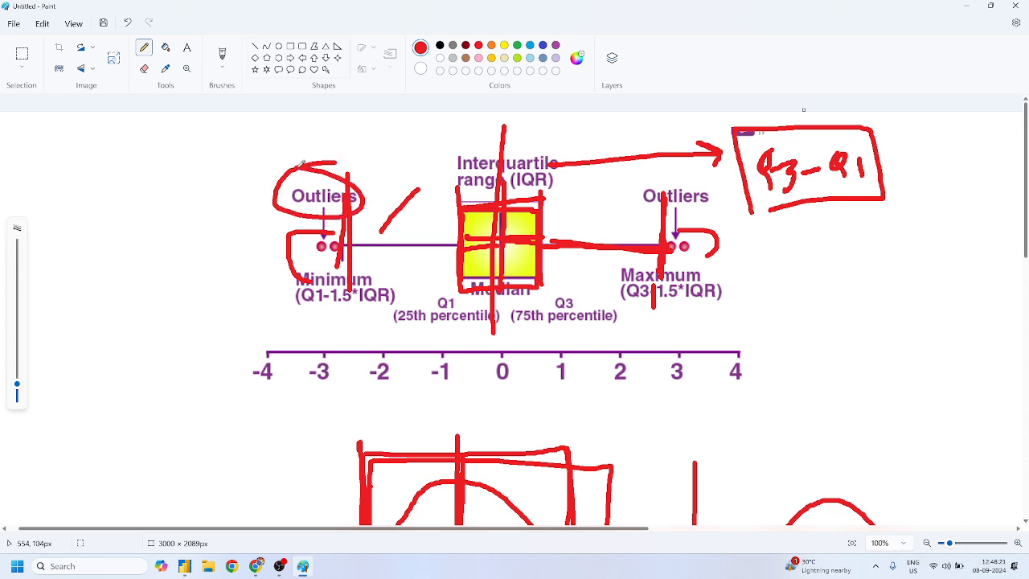
mouse_move(708, 178)
mouse_down()
mouse_move(653, 201)
mouse_move(711, 189)
mouse_up()
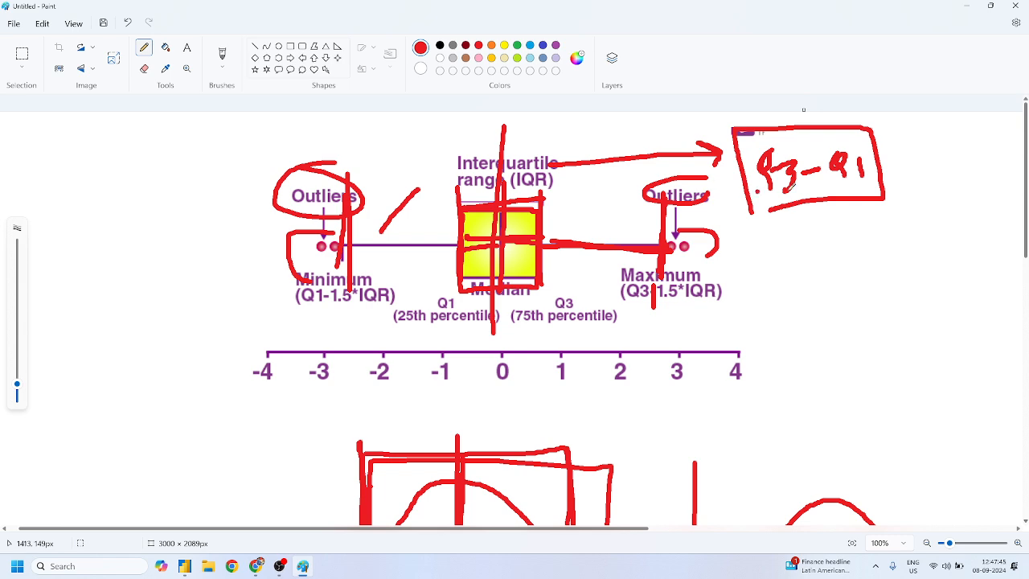
Draw a curve leading away from the maximum-side outliers and handwrite "Cap" beside the minimum-side Outliers label
mouse_move(719, 264)
mouse_down()
mouse_move(772, 291)
mouse_move(815, 291)
mouse_up()
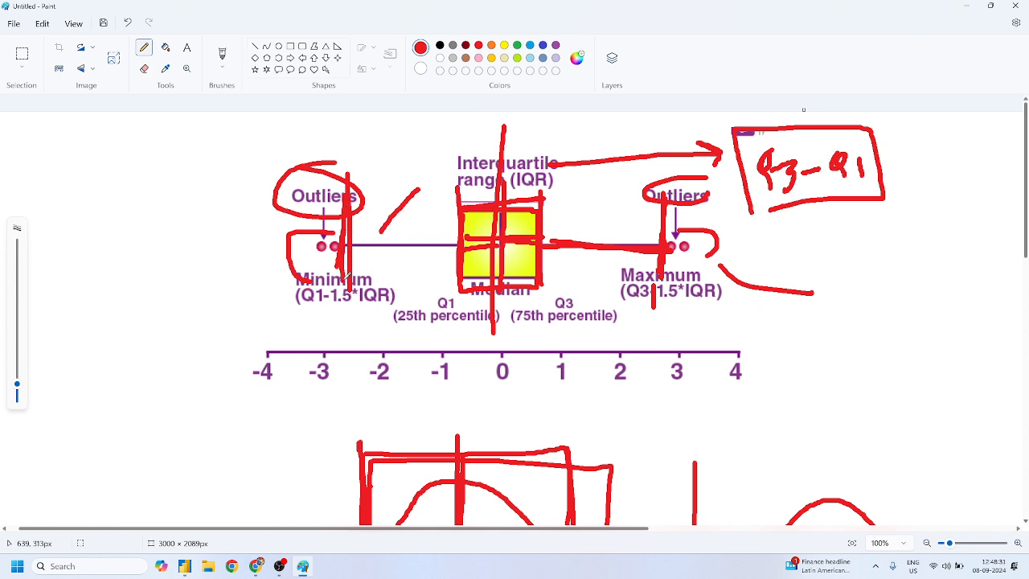
mouse_move(125, 195)
mouse_down()
mouse_move(121, 230)
mouse_move(137, 206)
mouse_move(135, 218)
mouse_move(149, 218)
mouse_move(144, 227)
mouse_move(152, 213)
mouse_up()
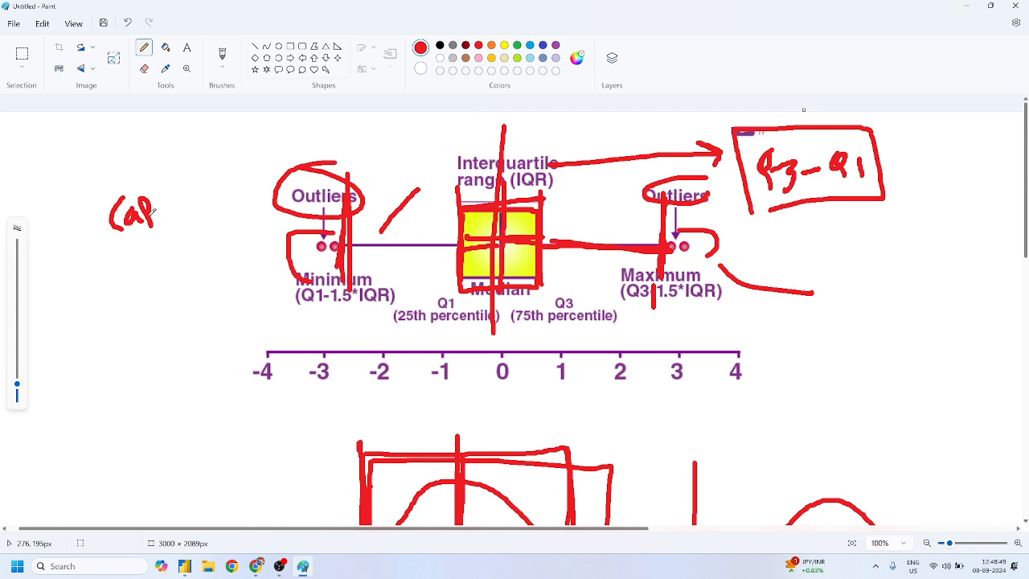
drag(153, 210, 149, 212)
Undo the red whisker, outlier and "Cap" annotations and the frame around the Q3 − Q1 formula
key(ctrl+z)
key(ctrl+z)
key(ctrl+z)
key(ctrl+z)
key(ctrl+z)
key(ctrl+z)
key(ctrl+z)
key(ctrl+z)
key(ctrl+z)
key(ctrl+z)
key(ctrl+z)
key(ctrl+z)
key(ctrl+z)
key(ctrl+z)
key(ctrl+z)
key(ctrl+z)
key(ctrl+z)
key(ctrl+z)
key(ctrl+z)
key(ctrl+z)
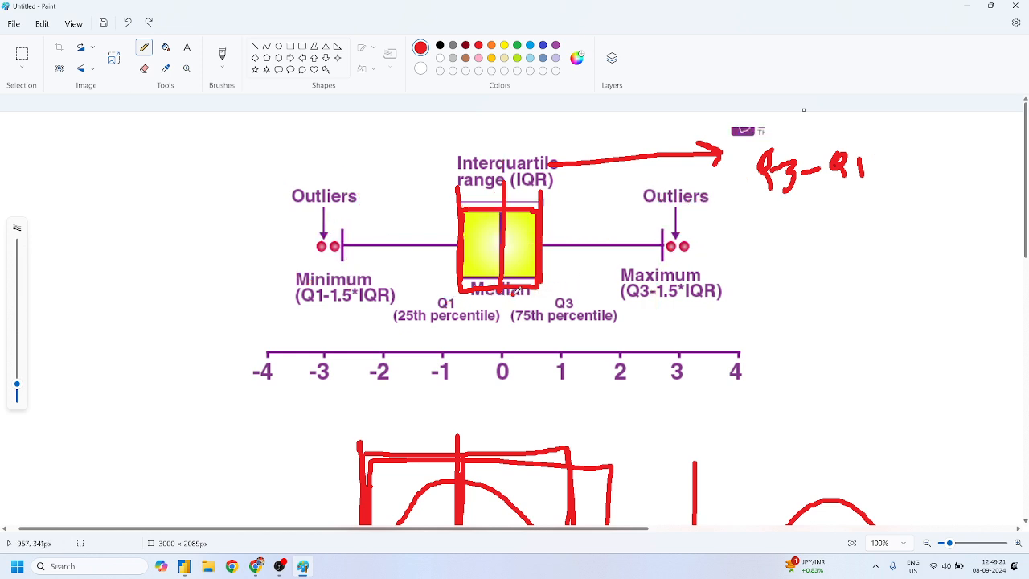
Undo the arrow, the handwritten Q3 − Q1 formula and the red outlines on the yellow box to clear the box plot diagram
key(ctrl+z)
key(ctrl+z)
key(ctrl+z)
key(ctrl+z)
key(ctrl+z)
key(ctrl+z)
key(ctrl+z)
key(ctrl+z)
key(ctrl+z)
key(ctrl+z)
key(ctrl+z)
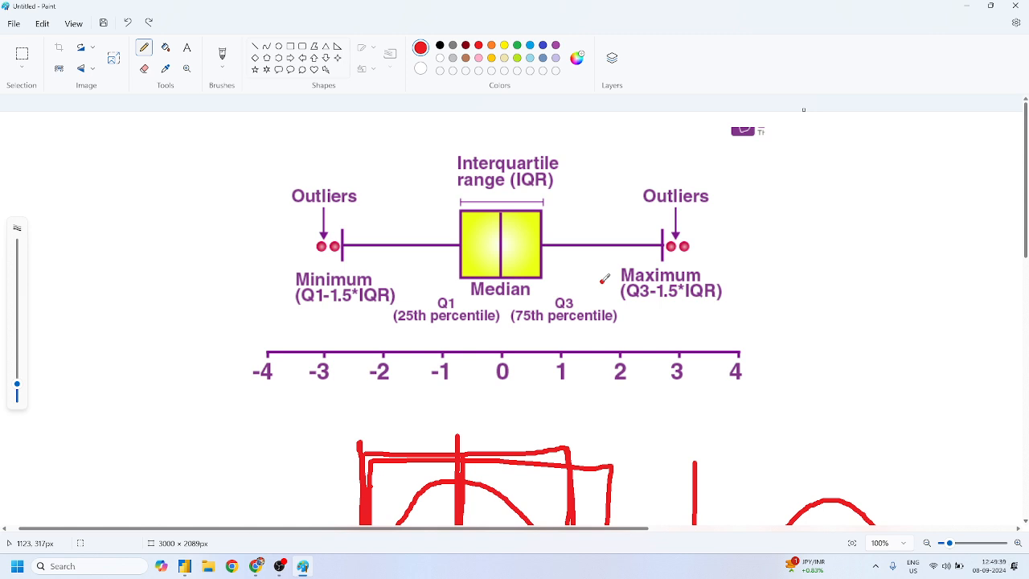
Circle the whole box plot diagram in red and switch to Power BI
mouse_move(283, 302)
mouse_down()
mouse_move(273, 274)
mouse_move(613, 119)
mouse_move(620, 345)
mouse_move(296, 312)
mouse_move(254, 299)
mouse_up()
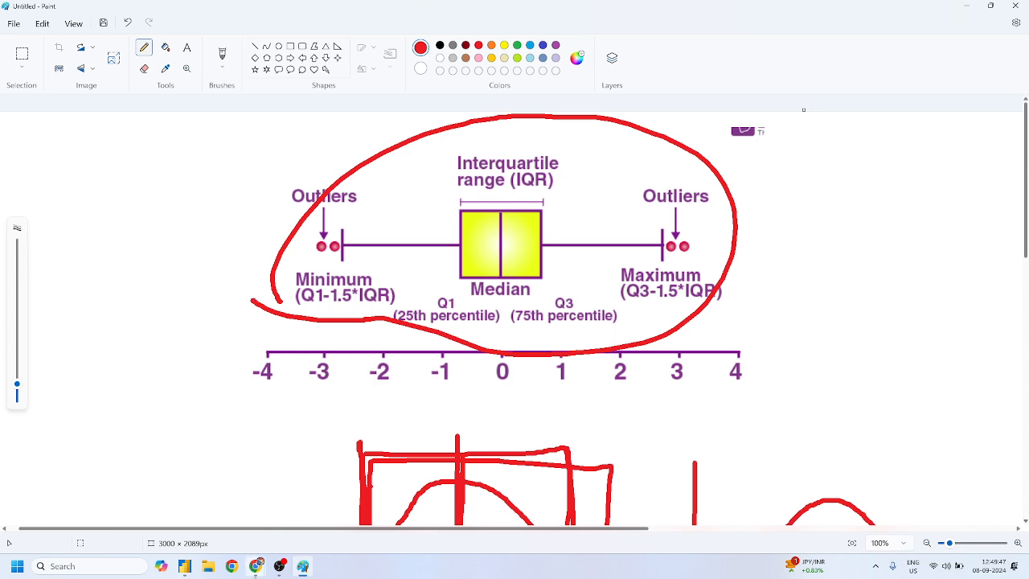
mouse_move(256, 566)
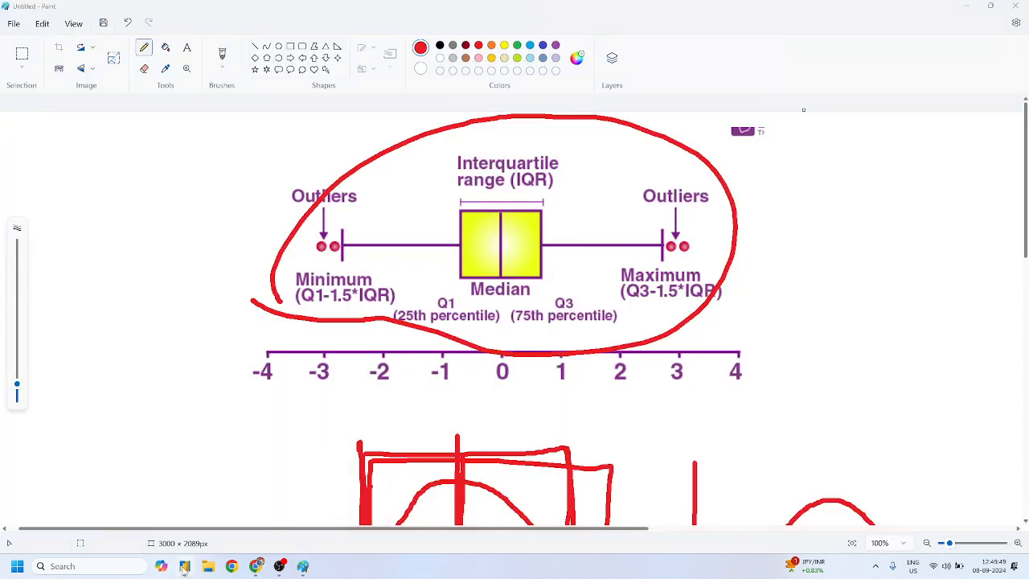
click(185, 566)
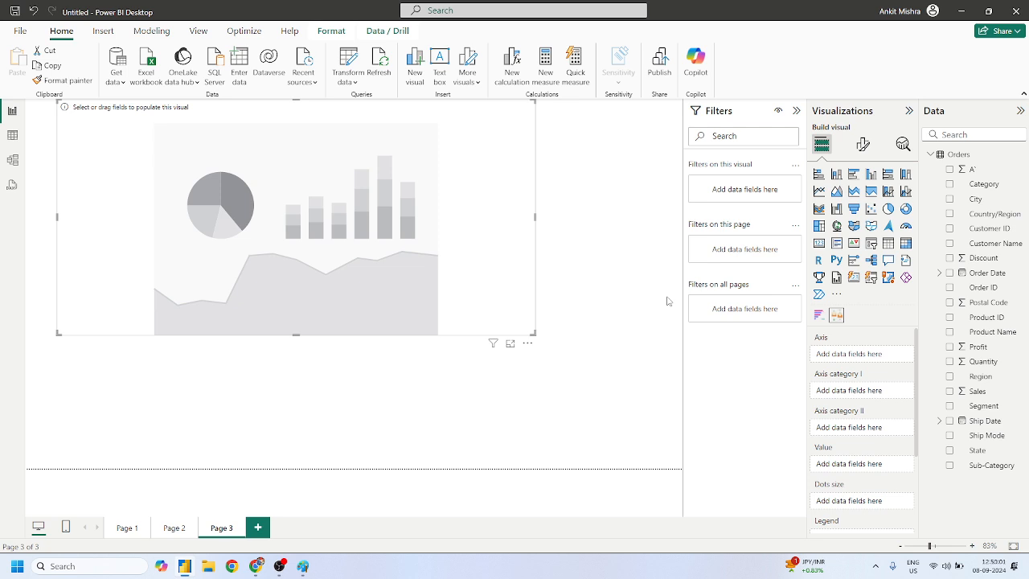
Assign Segment to the Box and Whisker visual's Axis and Sales to its Value, and make the visual narrower and taller
scroll(851, 363, down, 2)
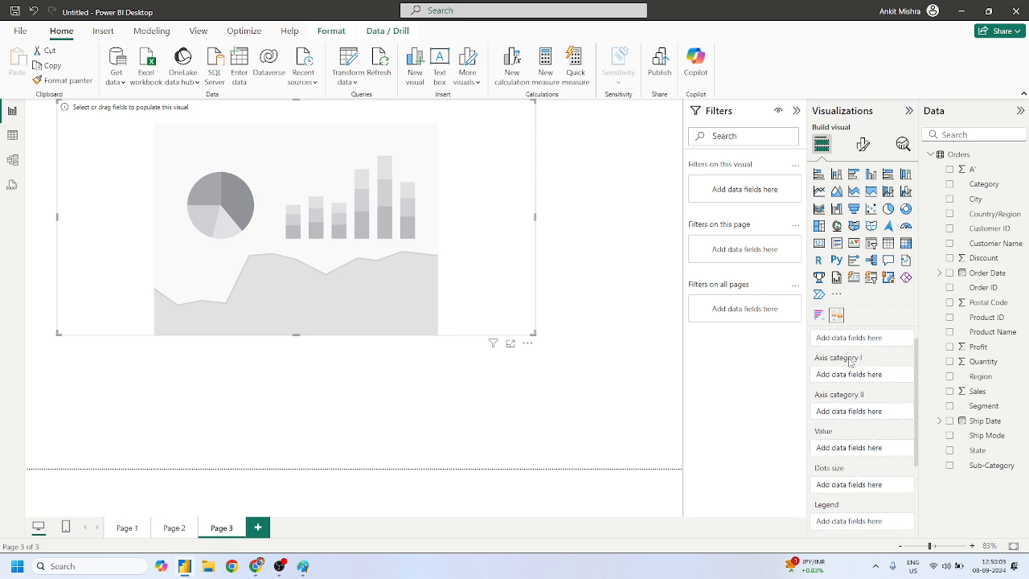
scroll(851, 363, up, 1)
scroll(851, 394, down, 3)
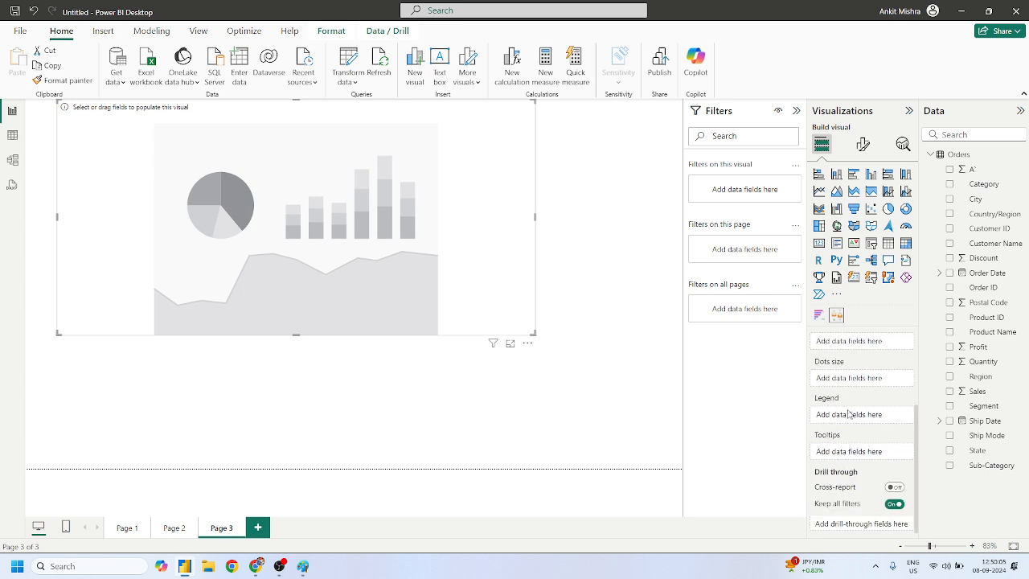
scroll(851, 414, up, 5)
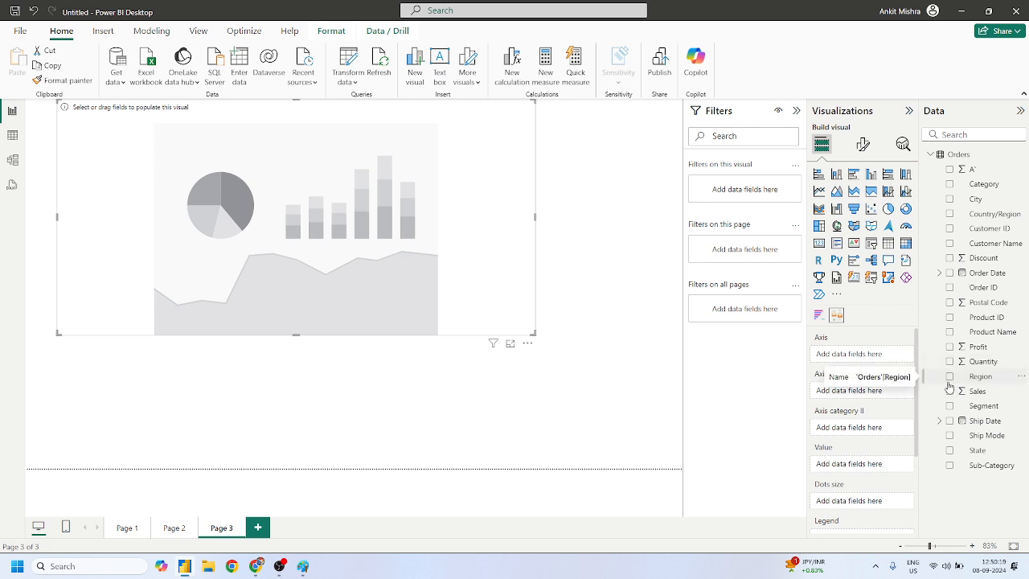
drag(985, 405, 873, 355)
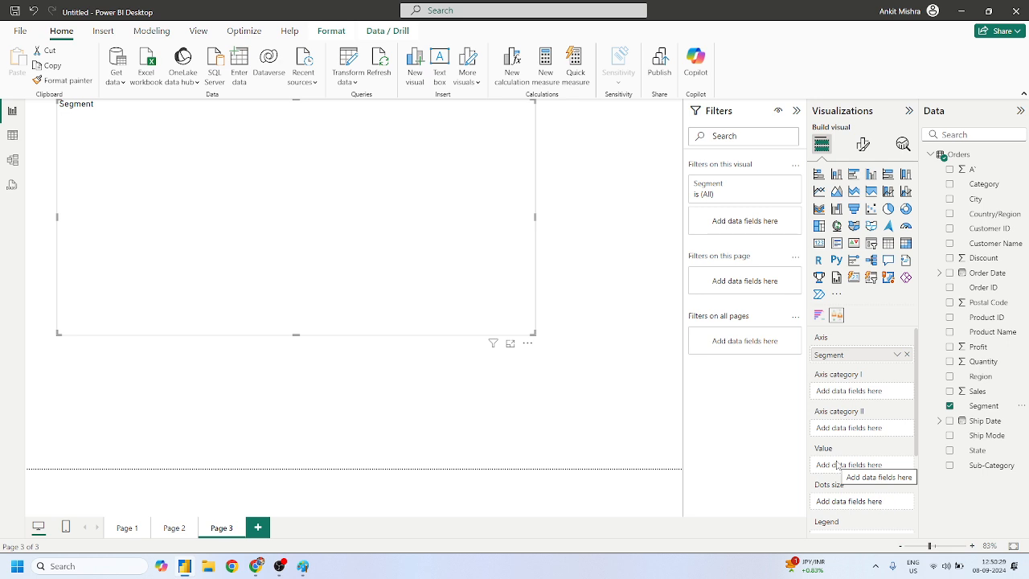
drag(987, 393, 859, 464)
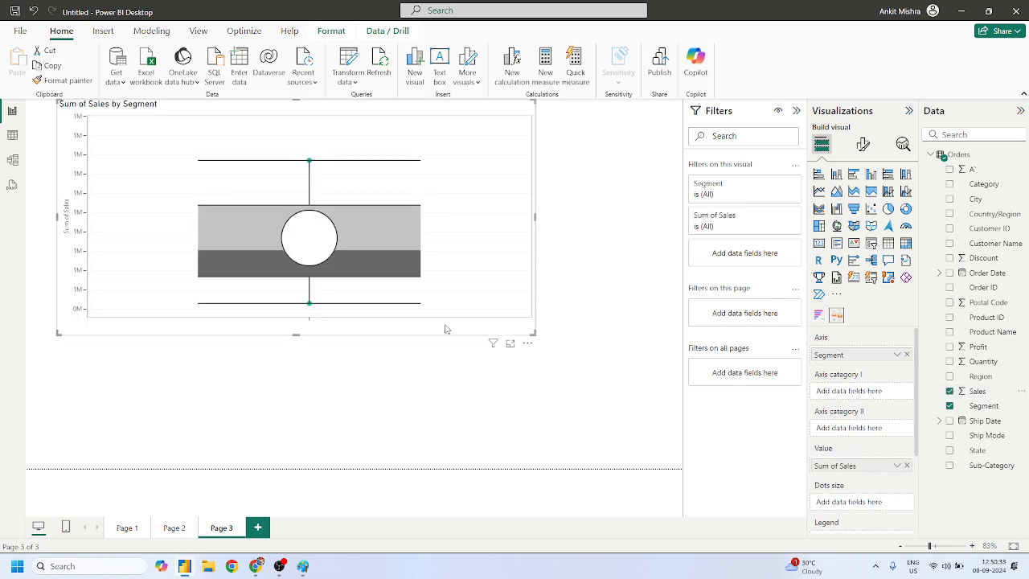
drag(532, 332, 310, 469)
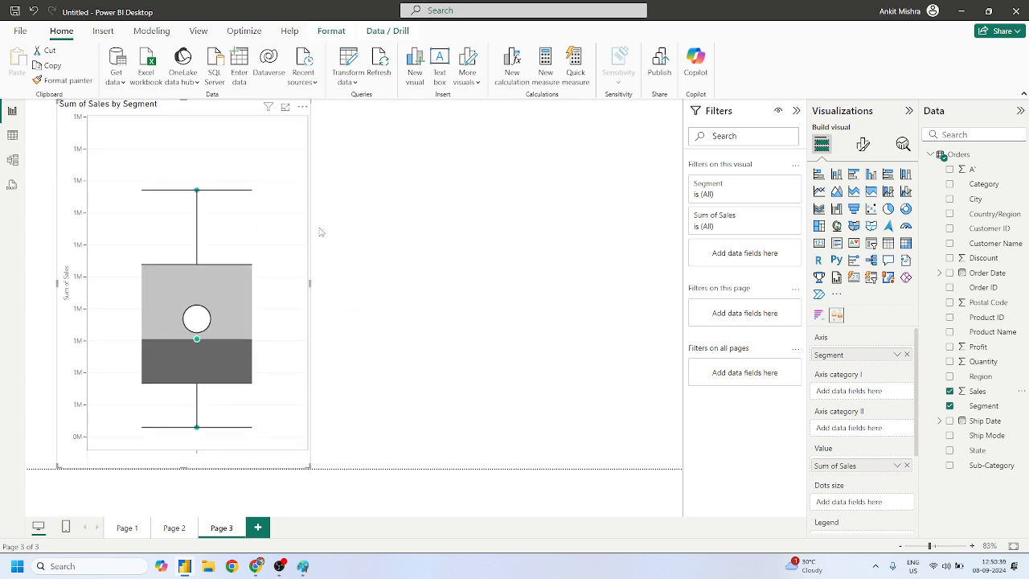
Examine the mean, median, quartile and whisker values in the Sales by Segment box plot's tooltips
mouse_move(200, 324)
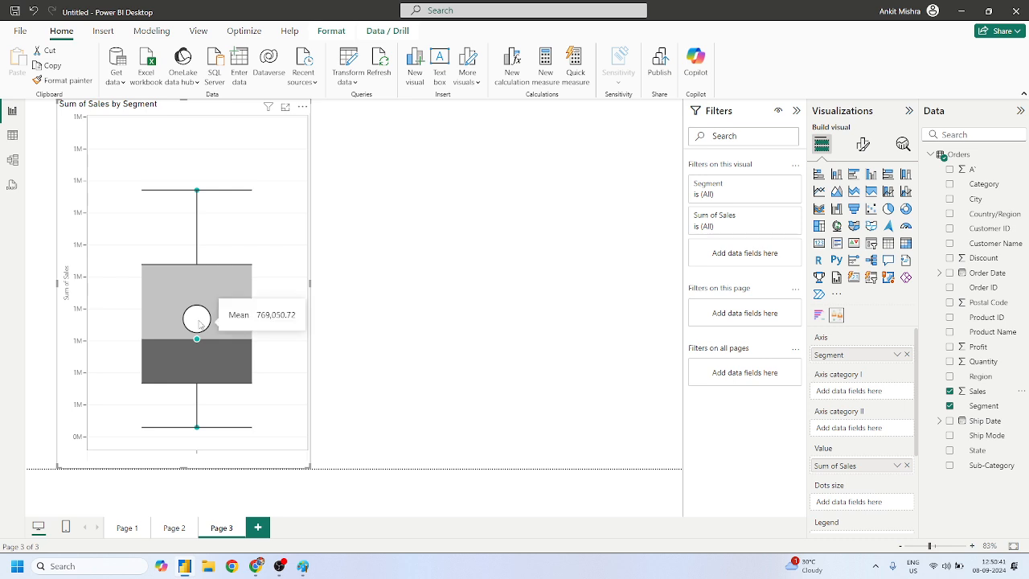
mouse_move(198, 342)
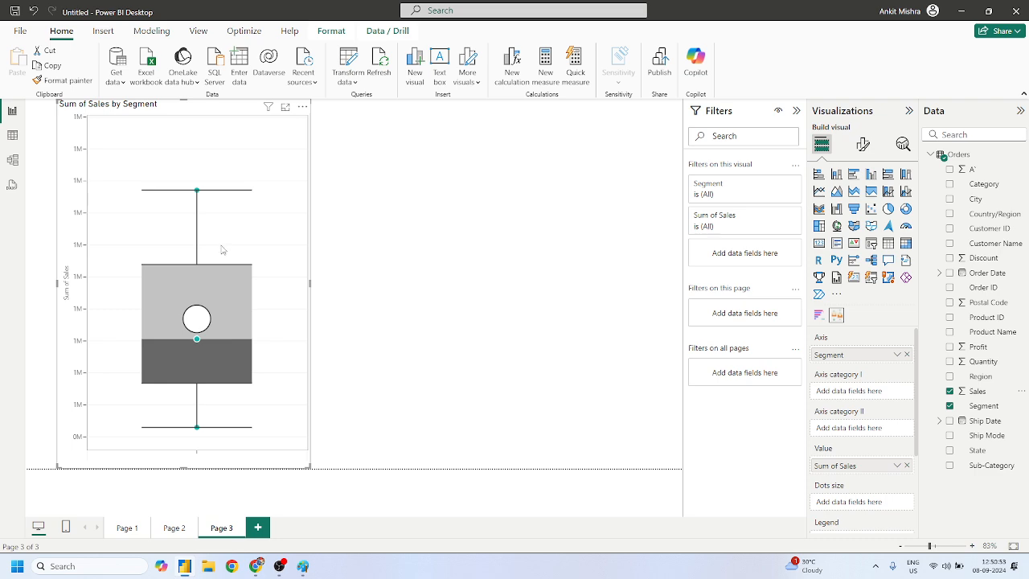
mouse_move(192, 279)
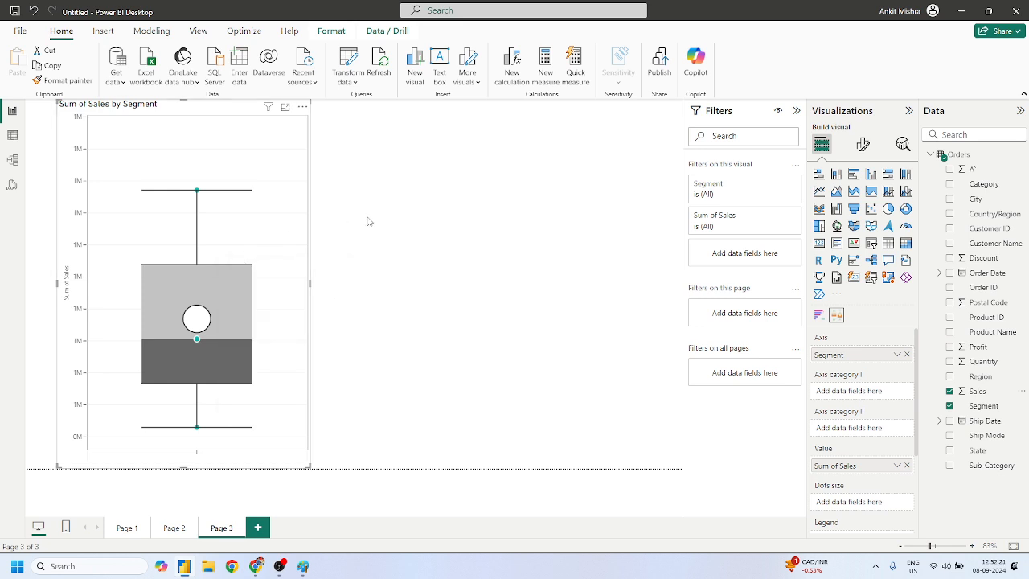
mouse_move(208, 350)
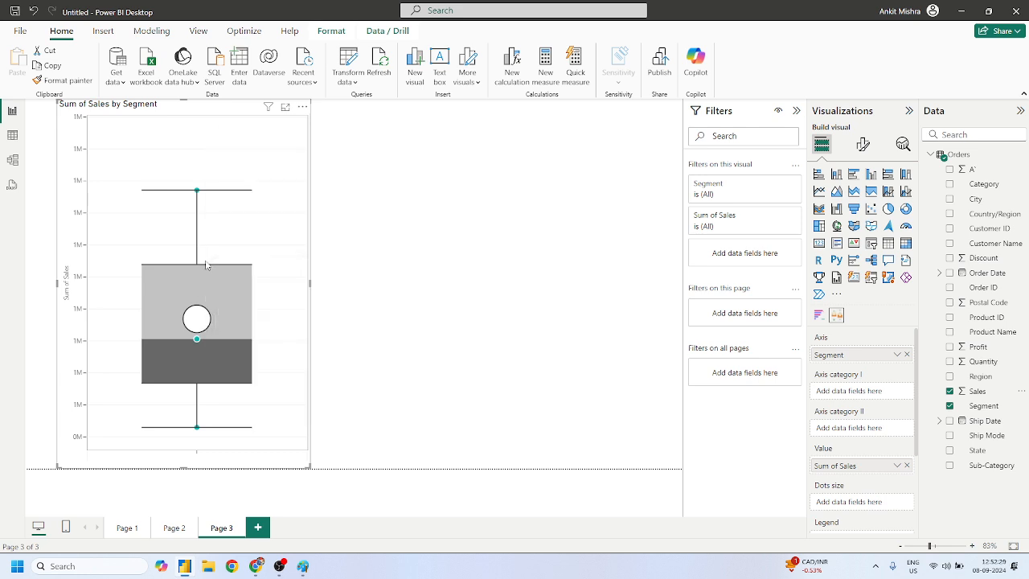
mouse_move(252, 320)
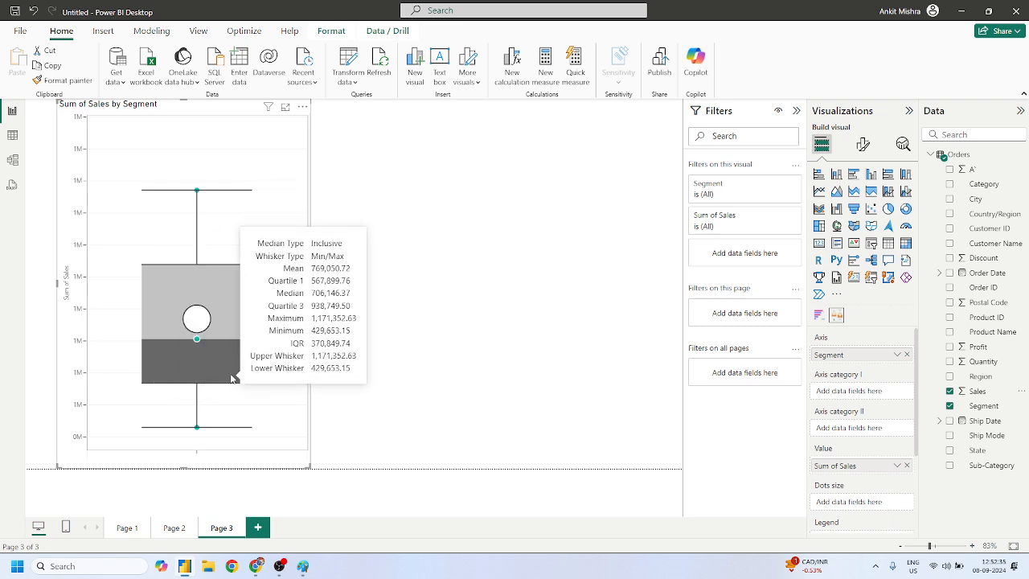
Set the box plot's orientation to Horizontal and widen the visual across the report page
click(863, 145)
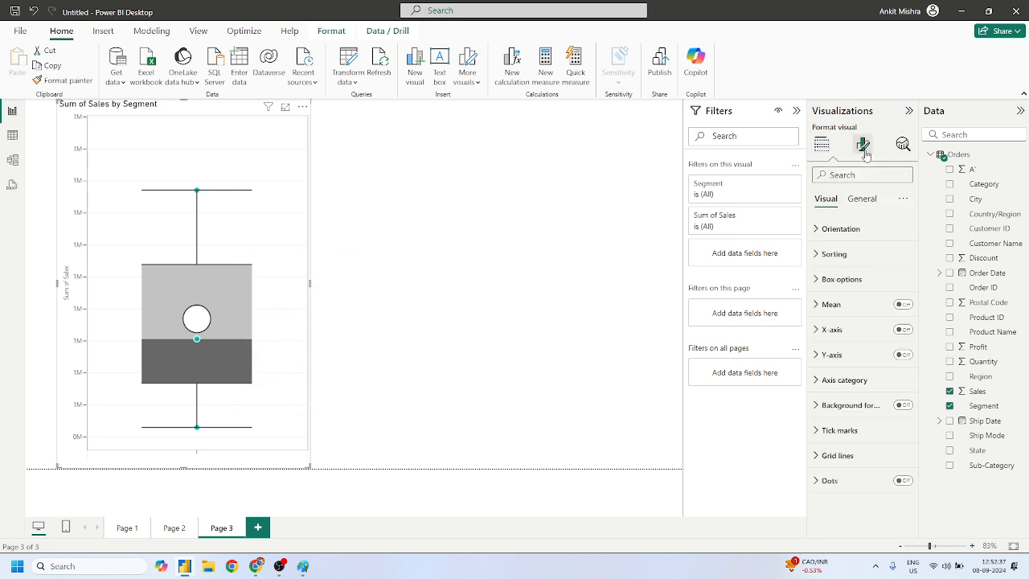
click(831, 232)
click(853, 271)
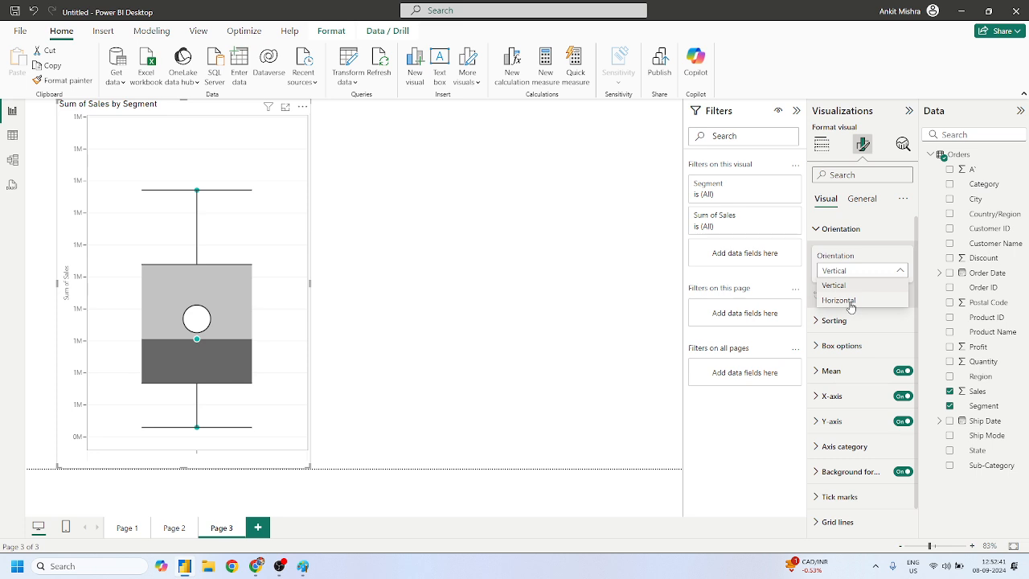
click(836, 300)
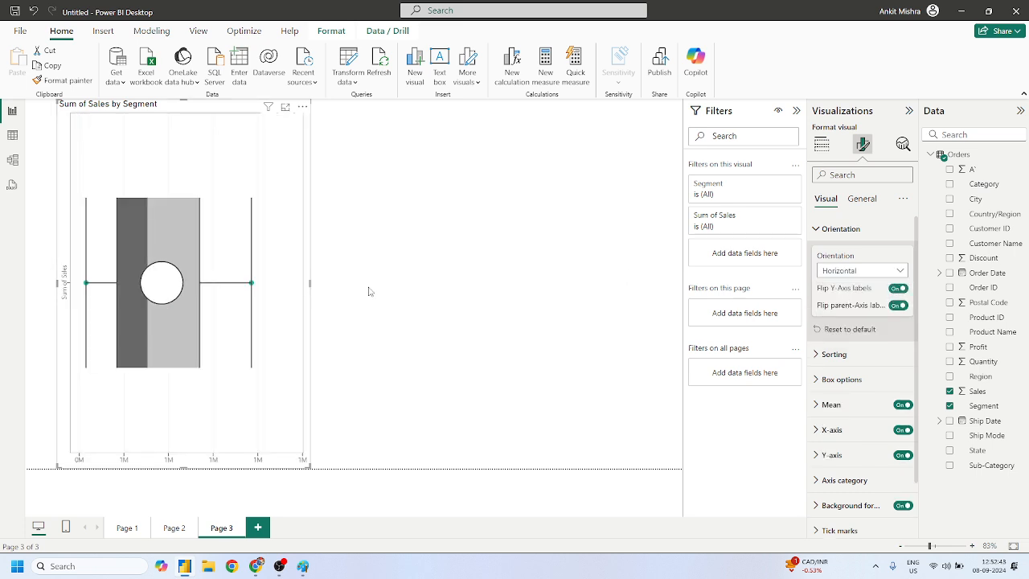
drag(310, 285, 669, 283)
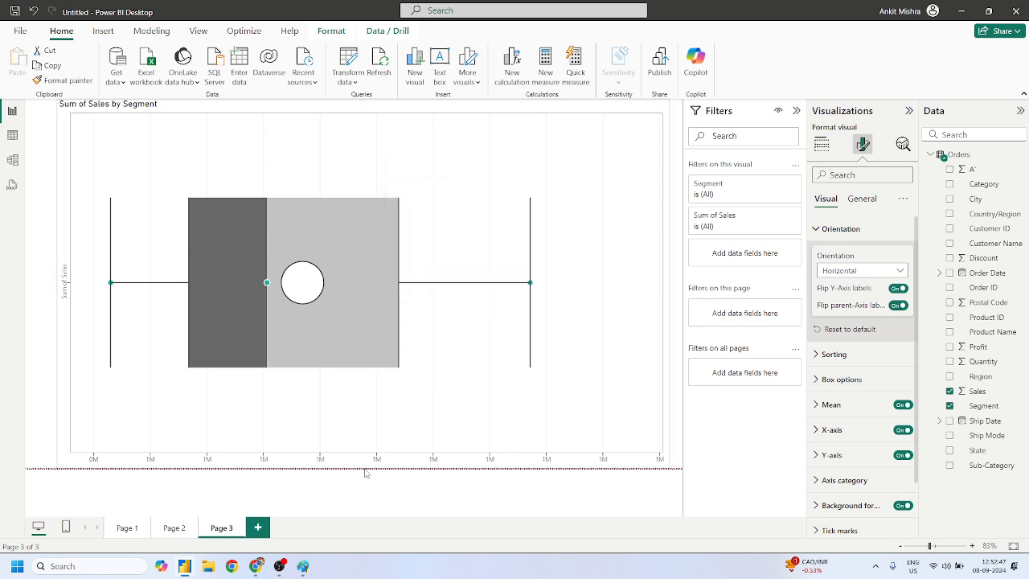
Reduce the horizontal box plot visual's height and paste a screen snip of the plot into Paint below the existing drawings
drag(366, 467, 379, 279)
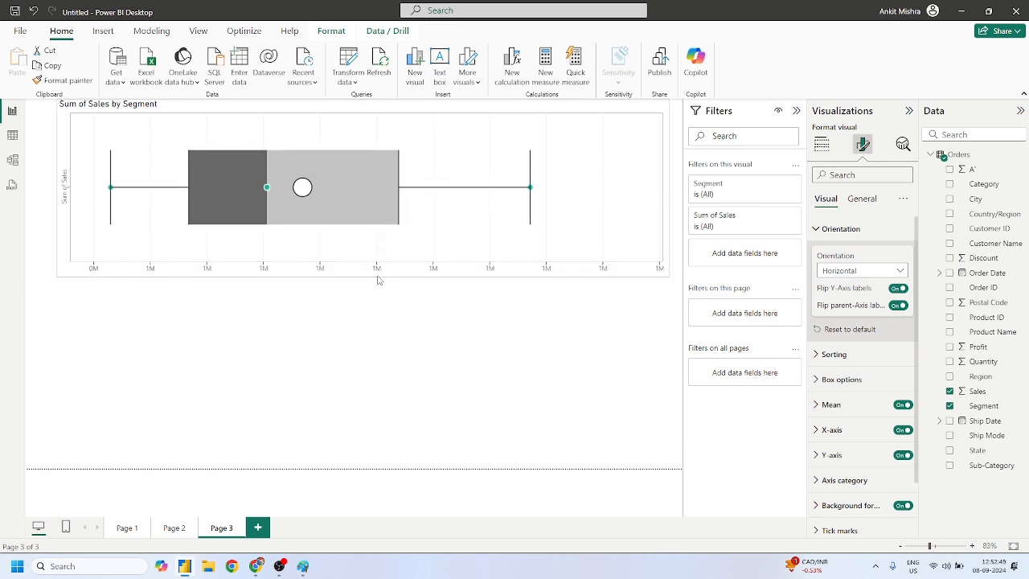
click(426, 342)
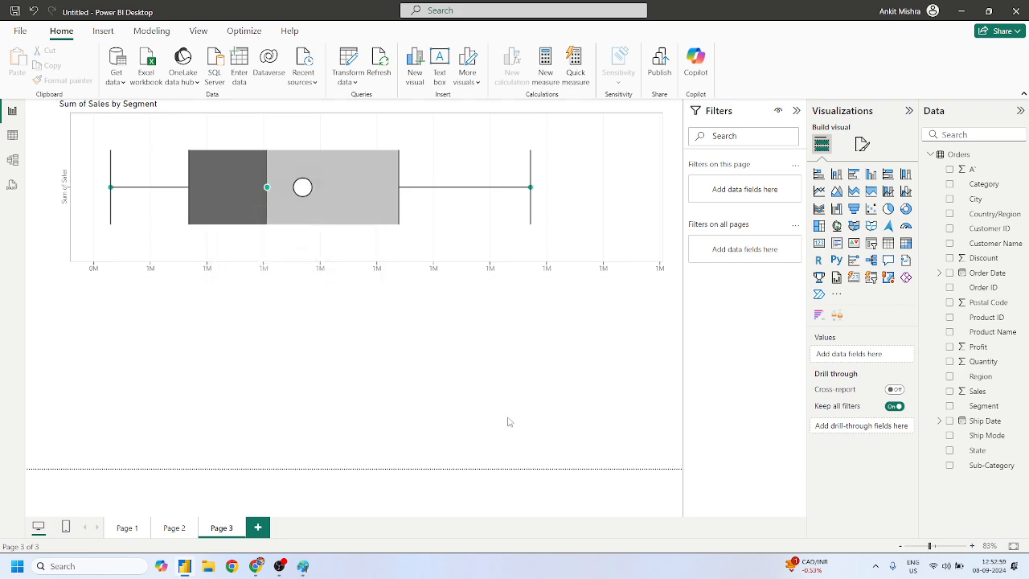
key(super+shift+s)
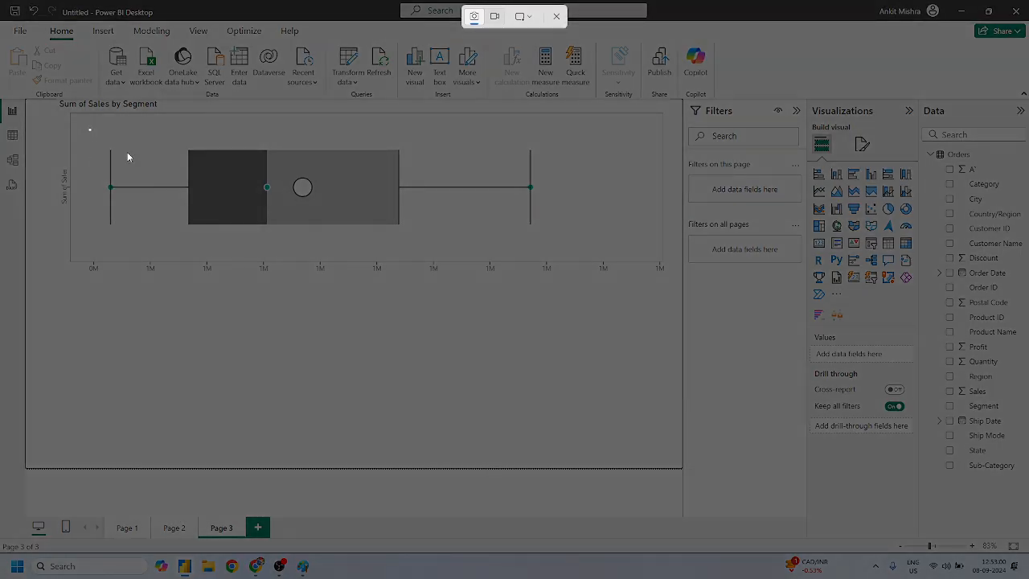
drag(90, 129, 558, 280)
key(alt+Tab)
scroll(482, 432, down, 15)
key(ctrl+v)
drag(257, 193, 475, 280)
click(593, 389)
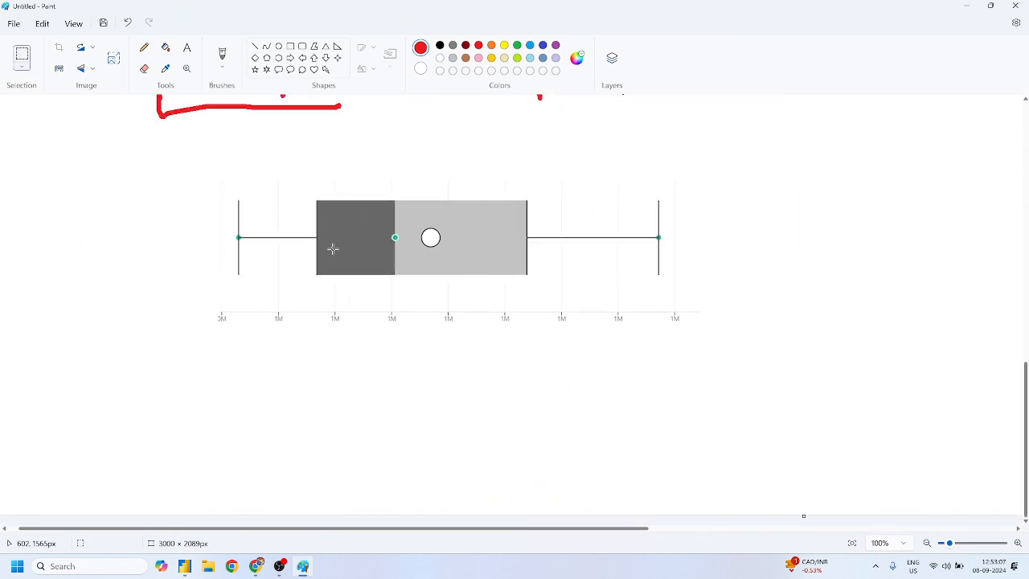
Sketch a red right-skewed bell curve with a horizontal baseline freehand below the pasted box plot
click(255, 46)
click(144, 47)
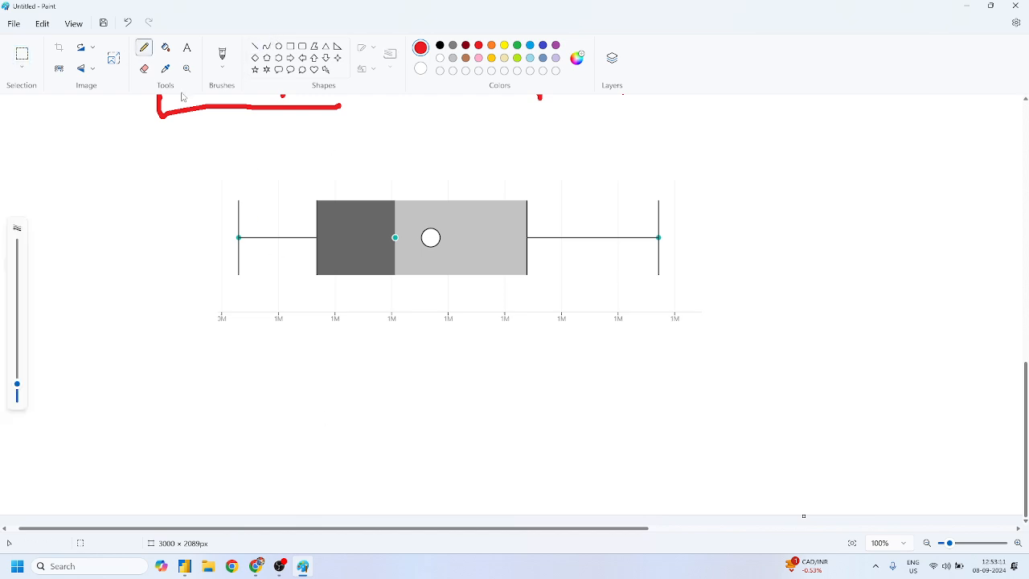
mouse_move(215, 454)
mouse_down()
mouse_move(264, 442)
mouse_move(328, 386)
mouse_move(375, 368)
mouse_move(444, 391)
mouse_move(509, 436)
mouse_move(646, 452)
mouse_up()
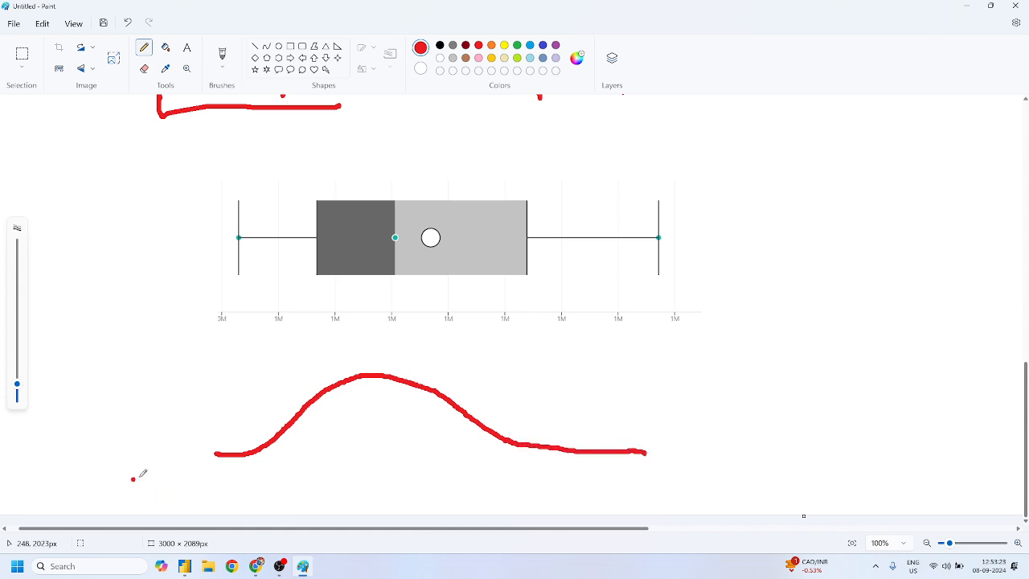
mouse_move(139, 461)
mouse_down()
mouse_move(554, 444)
mouse_move(735, 452)
mouse_up()
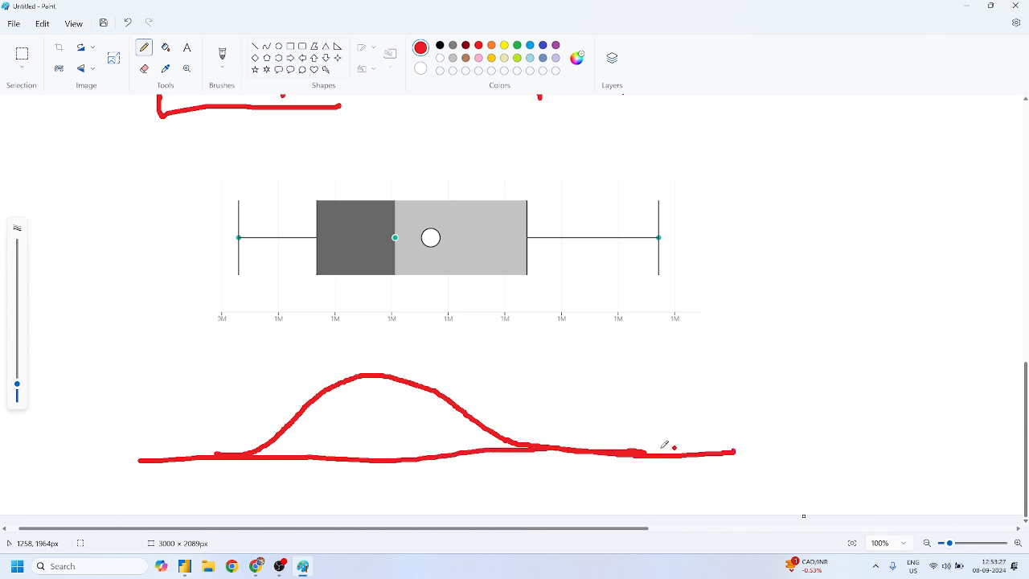
Draw vertical red lines from the box edges and both whisker ends down to the curve's baseline
drag(316, 270, 314, 464)
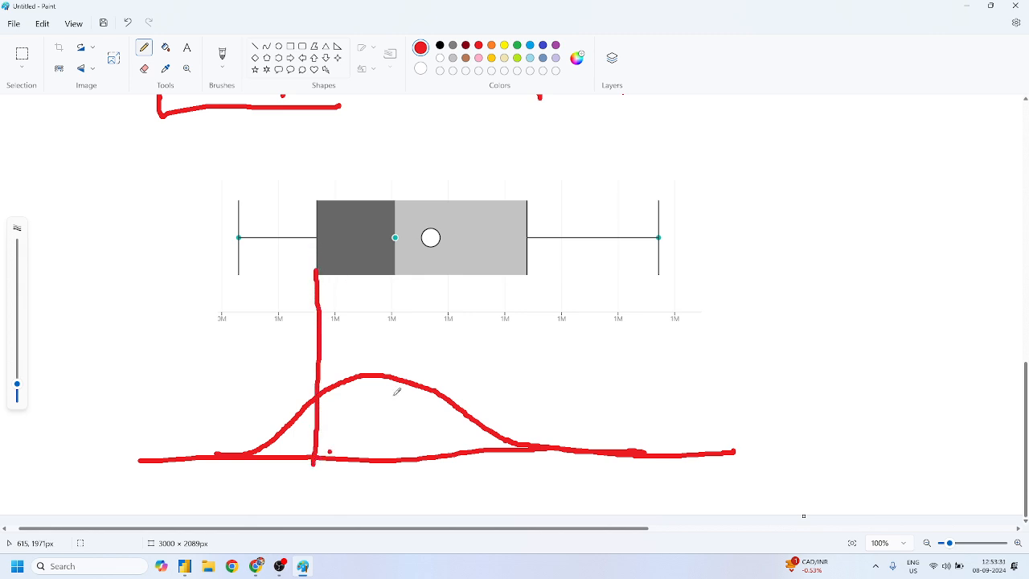
click(526, 269)
drag(526, 266, 520, 457)
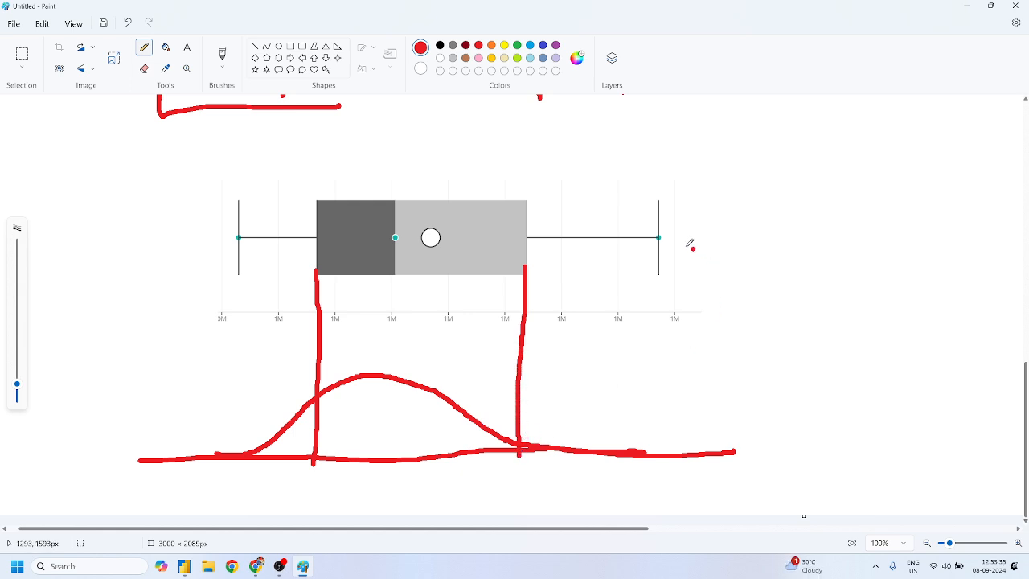
drag(659, 228, 649, 482)
click(237, 274)
mouse_move(236, 258)
mouse_down()
mouse_move(234, 473)
mouse_move(268, 454)
mouse_move(312, 452)
mouse_up()
Trace the upper whisker in red and emphasize the matching long tail of the curve below it
drag(523, 445, 655, 450)
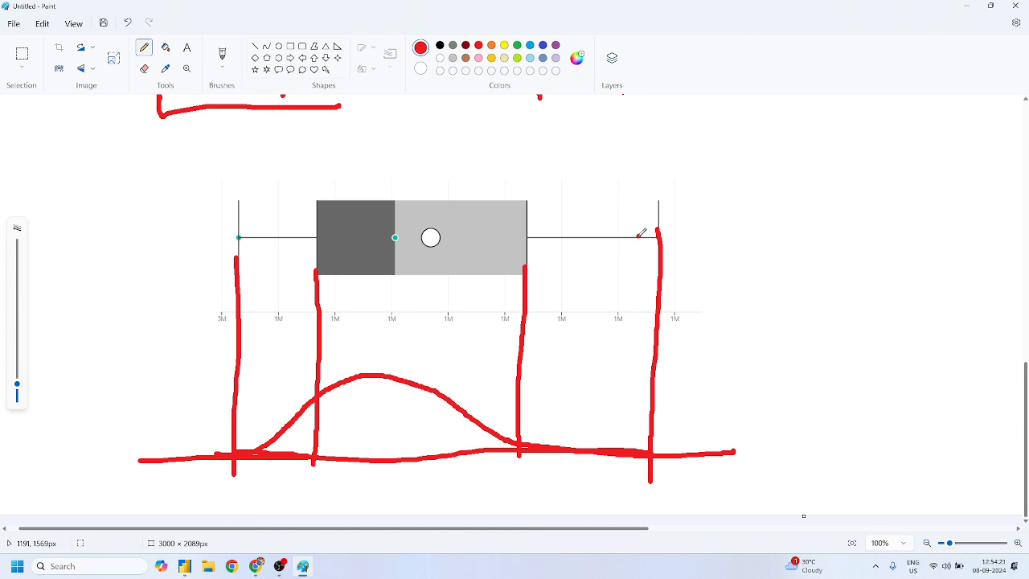
key(ctrl+z)
drag(531, 237, 661, 236)
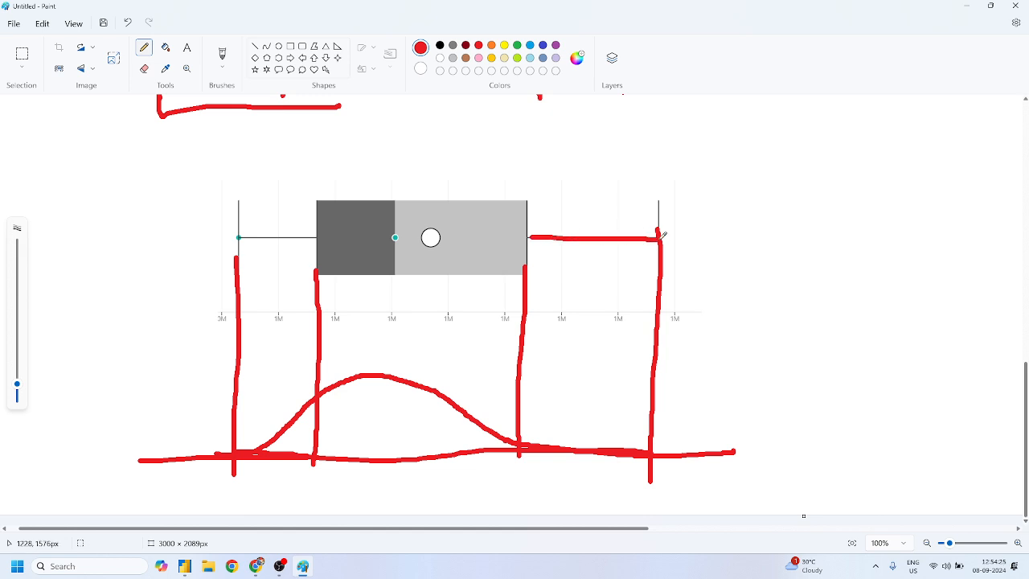
click(268, 259)
drag(506, 441, 638, 464)
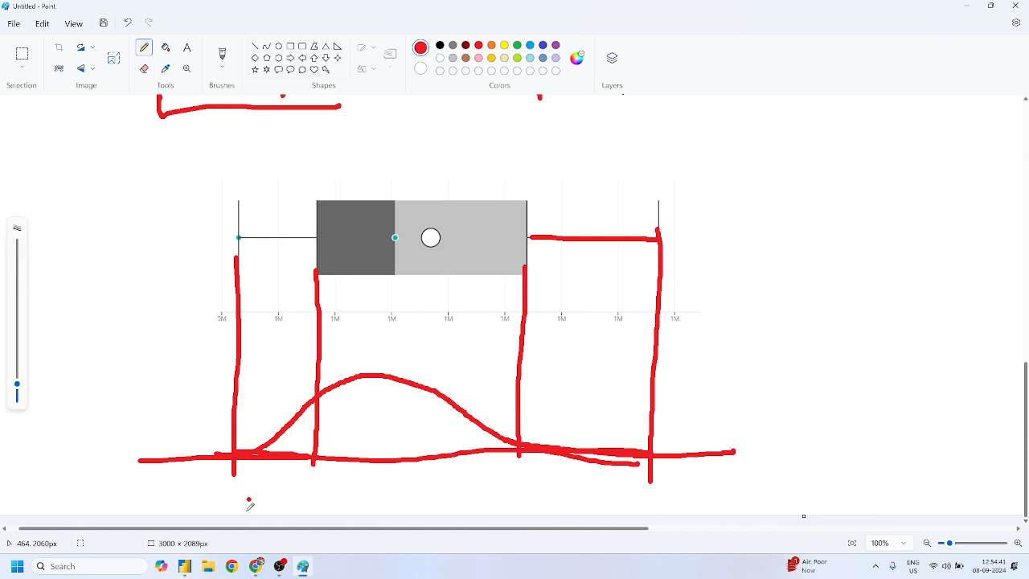
Switch to Chrome and search Google for "skweness normal curve", showing the image results
mouse_move(256, 567)
click(196, 514)
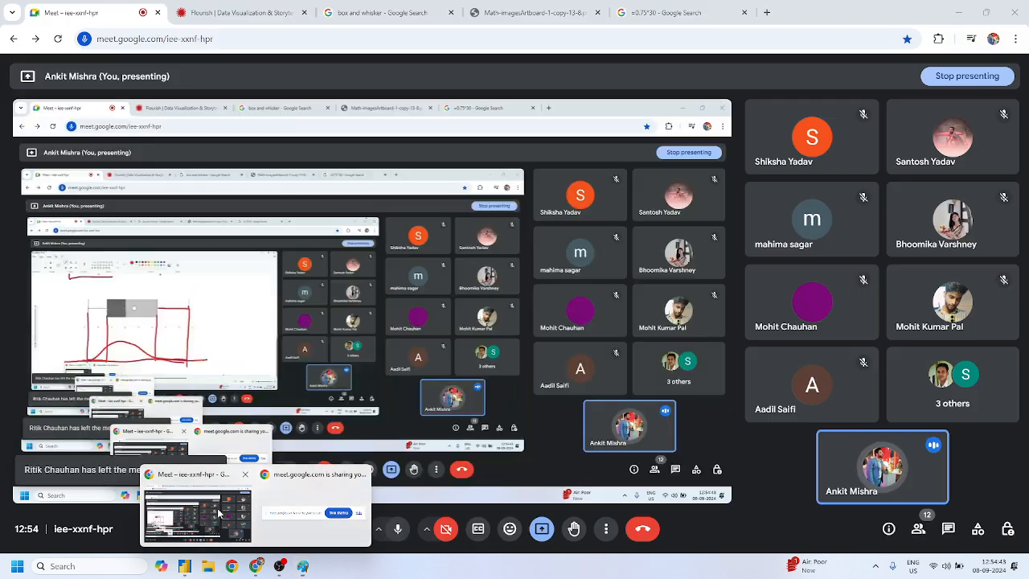
click(686, 8)
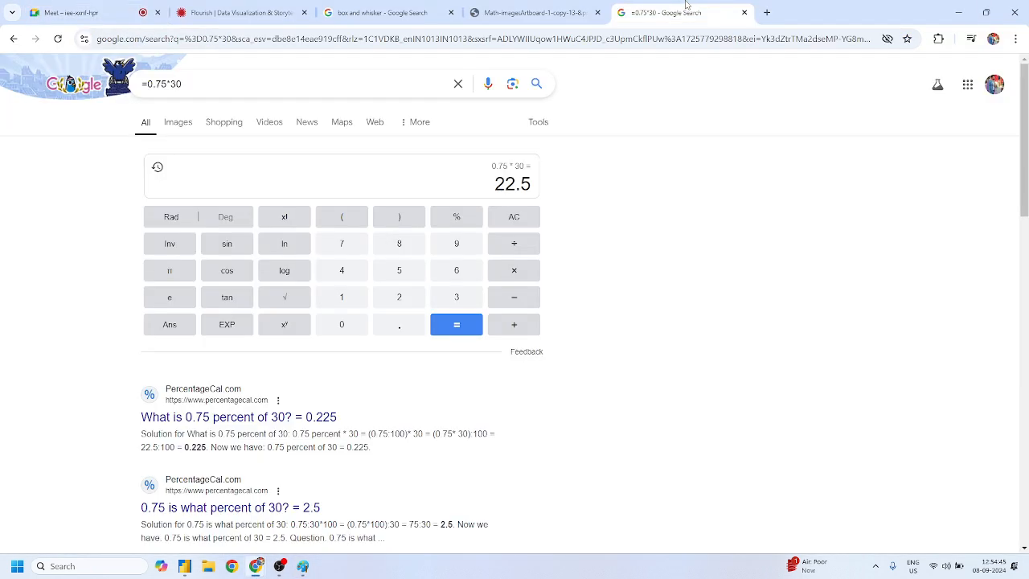
click(712, 39)
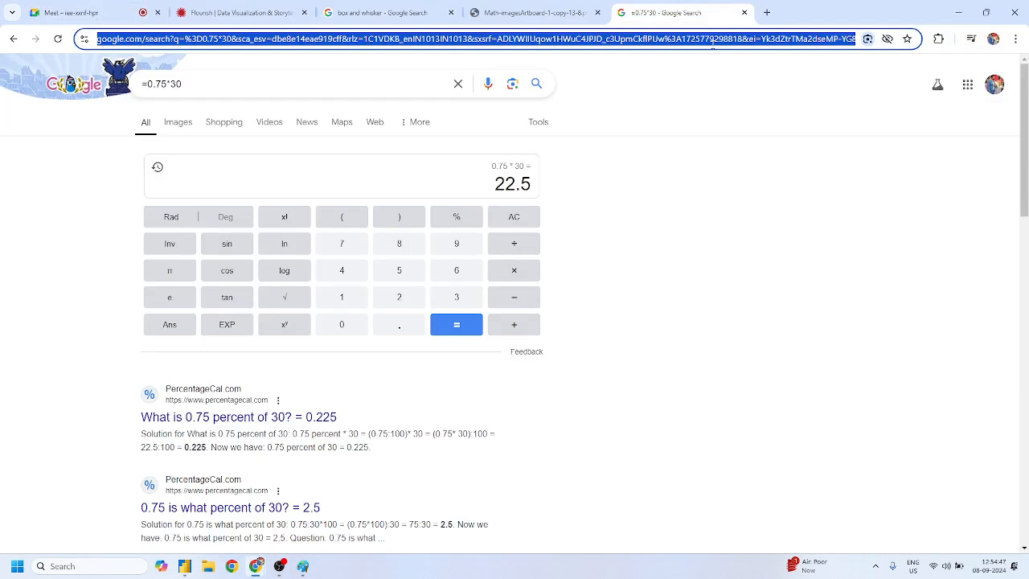
text(skwe)
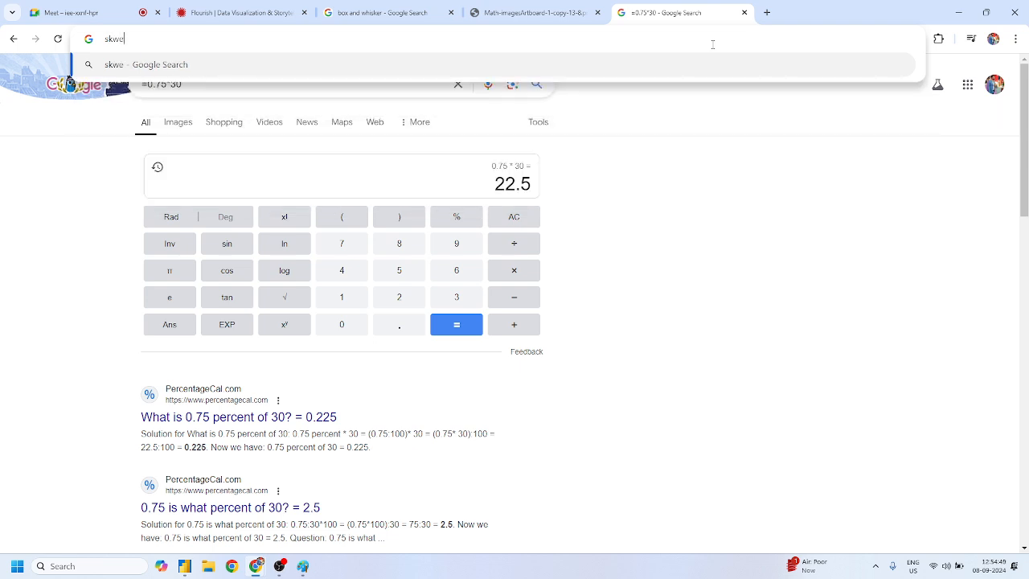
text(ness normal cu)
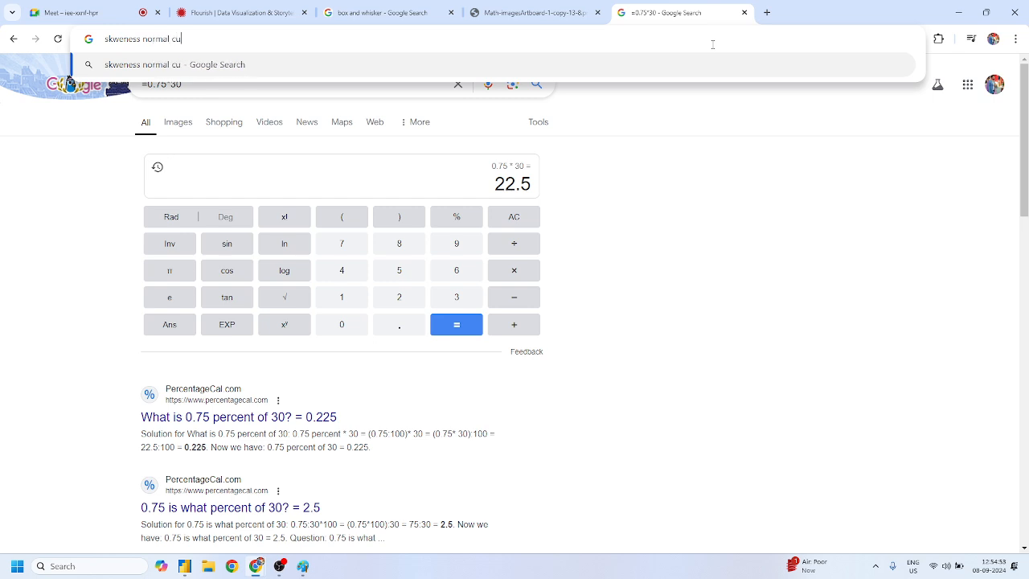
text(rve)
key(Return)
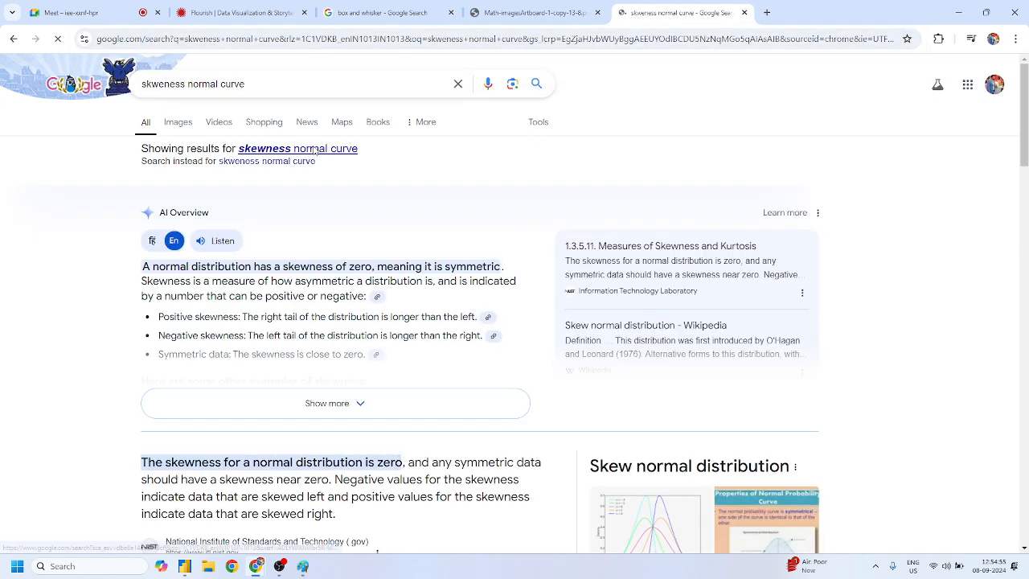
click(181, 122)
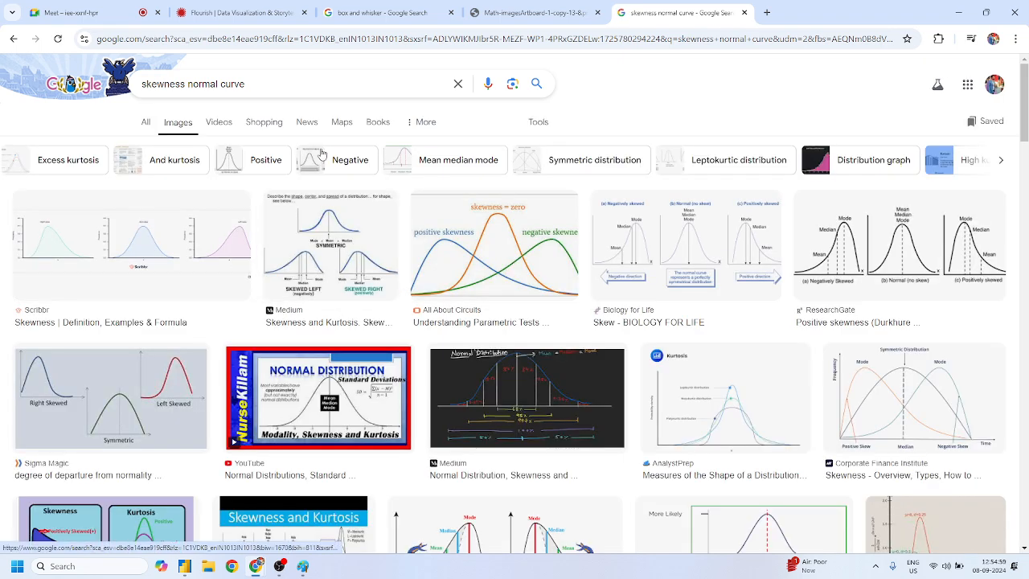
Refine the image search to "skewness normal curve with box plot" and preview Medium's "Distribution Shape and The Boxplot" image with its context options
click(264, 82)
text(with)
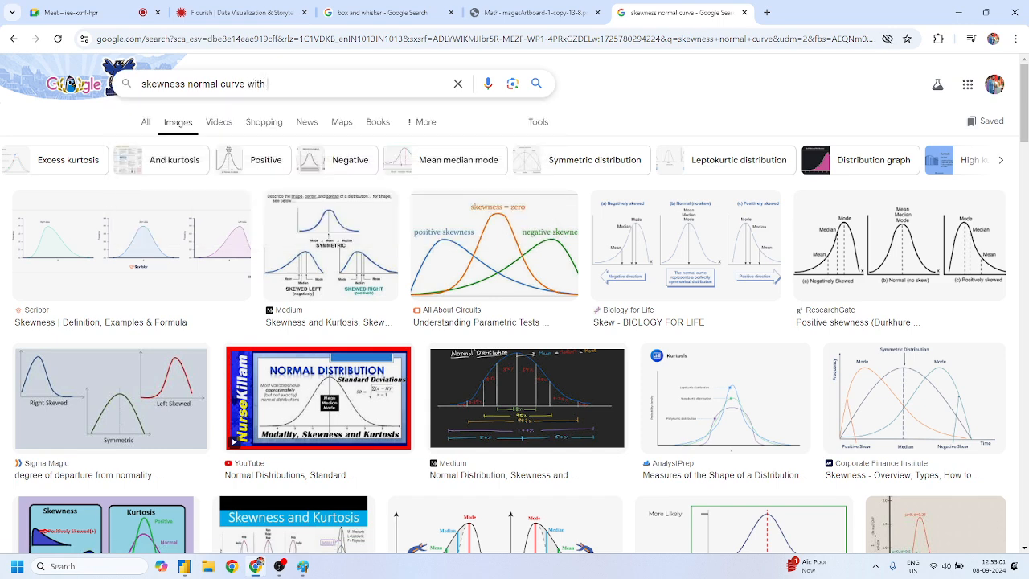
text( box plot)
key(Return)
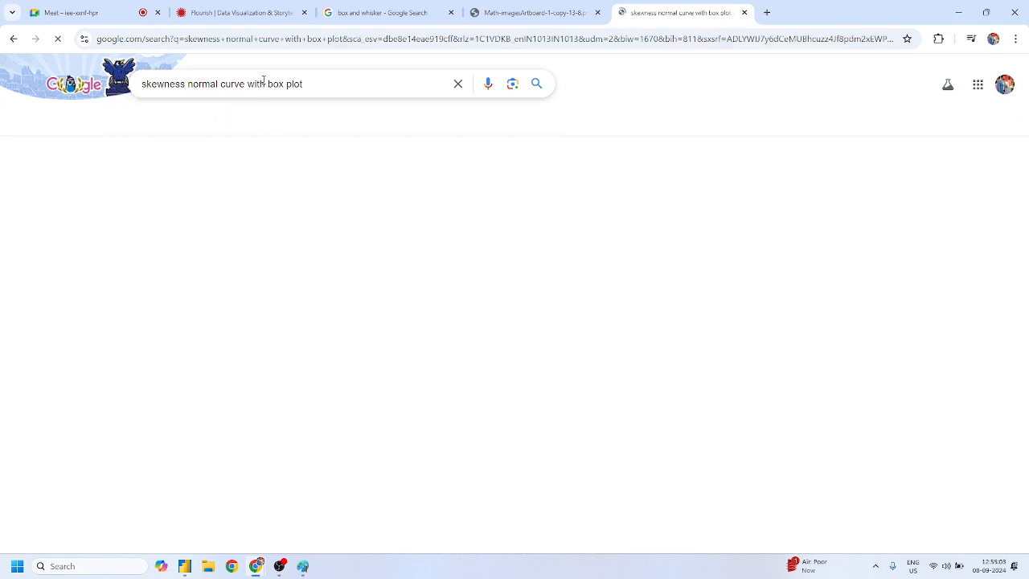
click(127, 273)
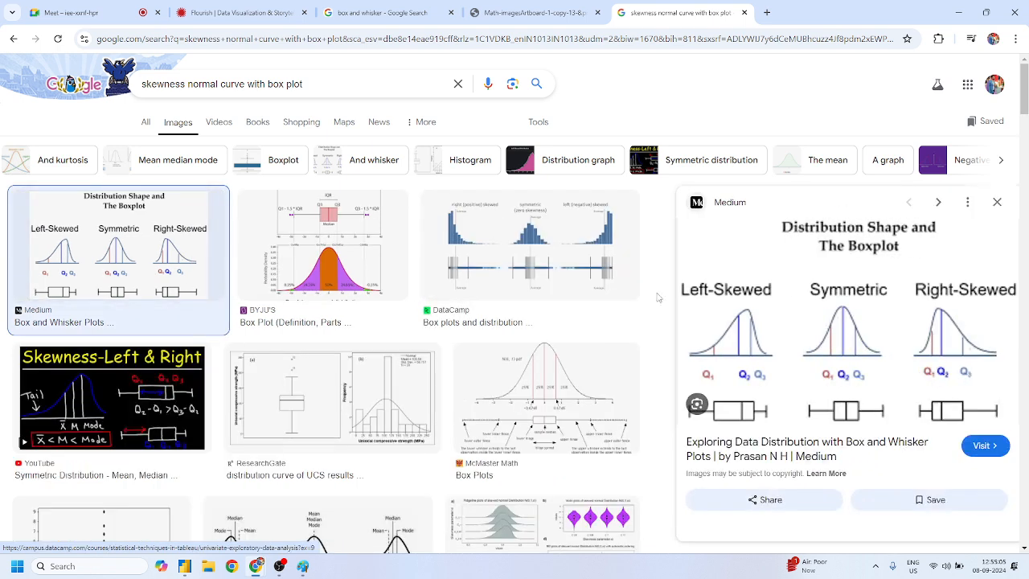
right_click(725, 322)
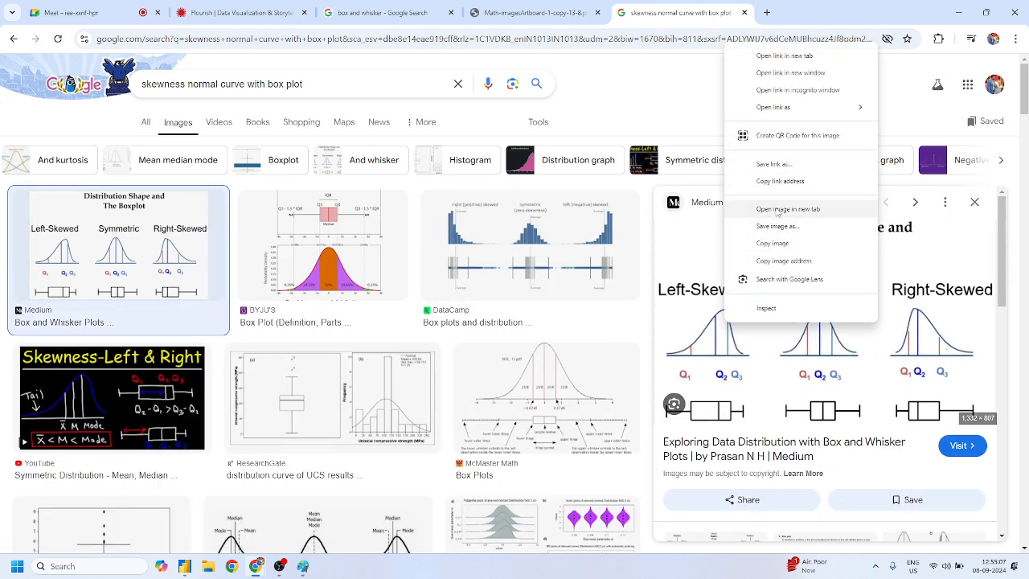
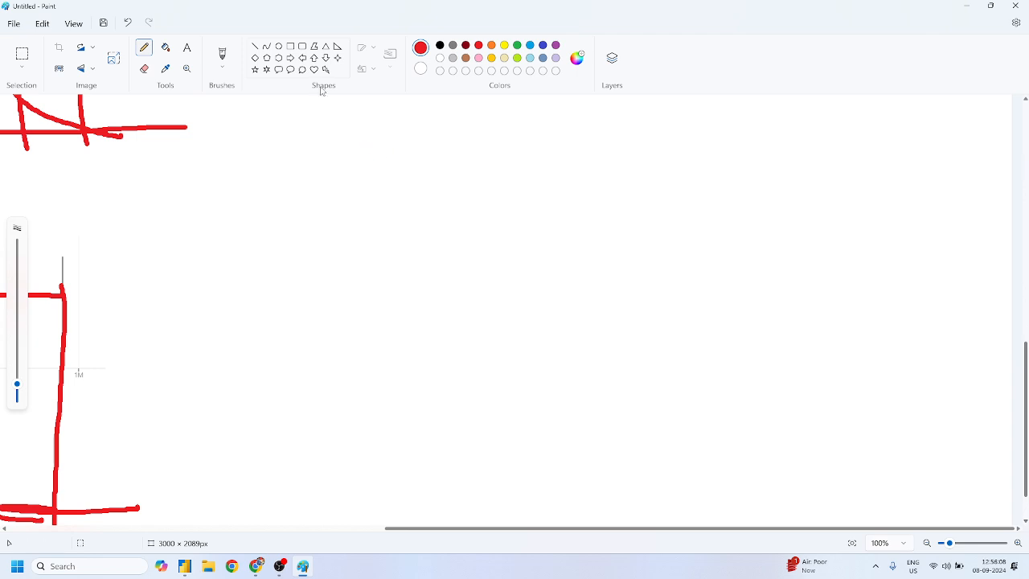
Draw a vertical and a horizontal red axis with the Line tool in a blank area of the Paint canvas
click(255, 47)
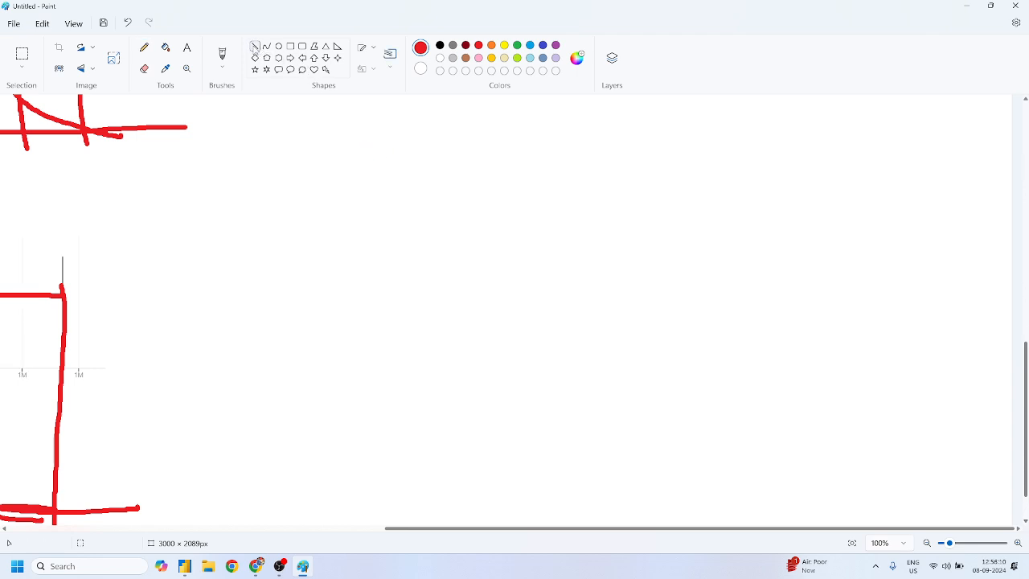
drag(321, 151, 326, 437)
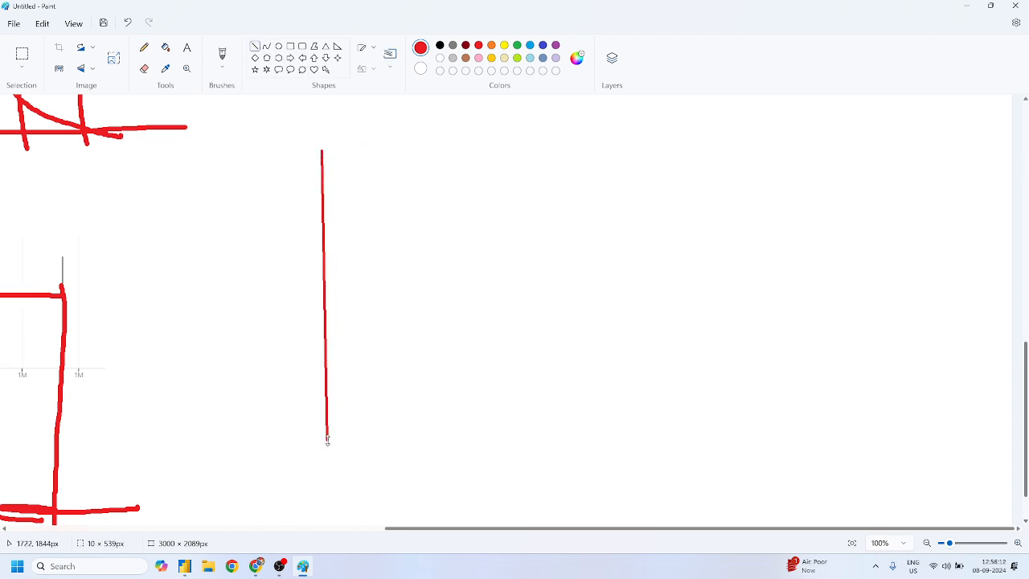
drag(266, 416, 777, 413)
click(801, 286)
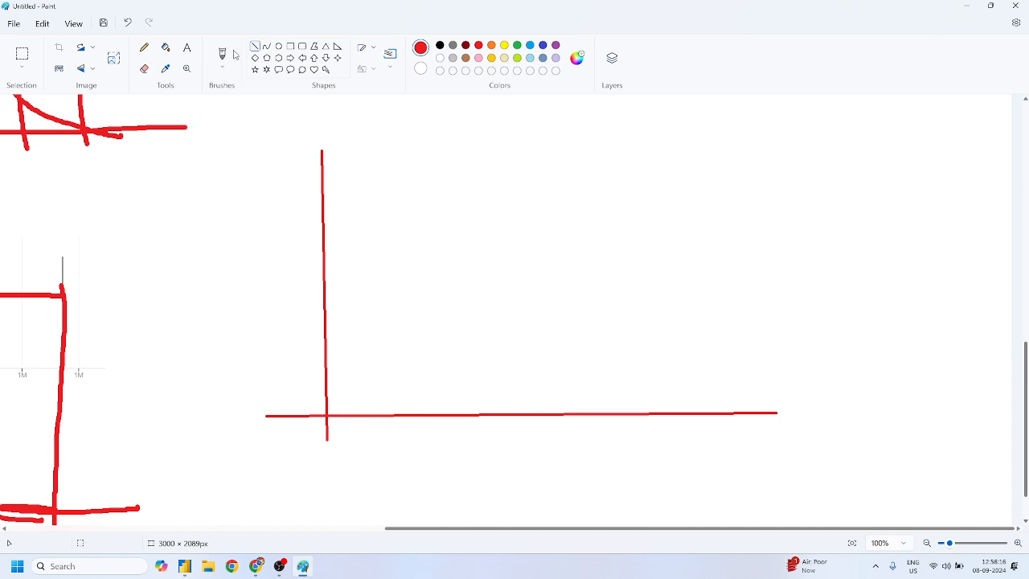
Add pencil arrows pointing right and up along the axes and sketch a left-skewed curve over the horizontal axis
click(144, 47)
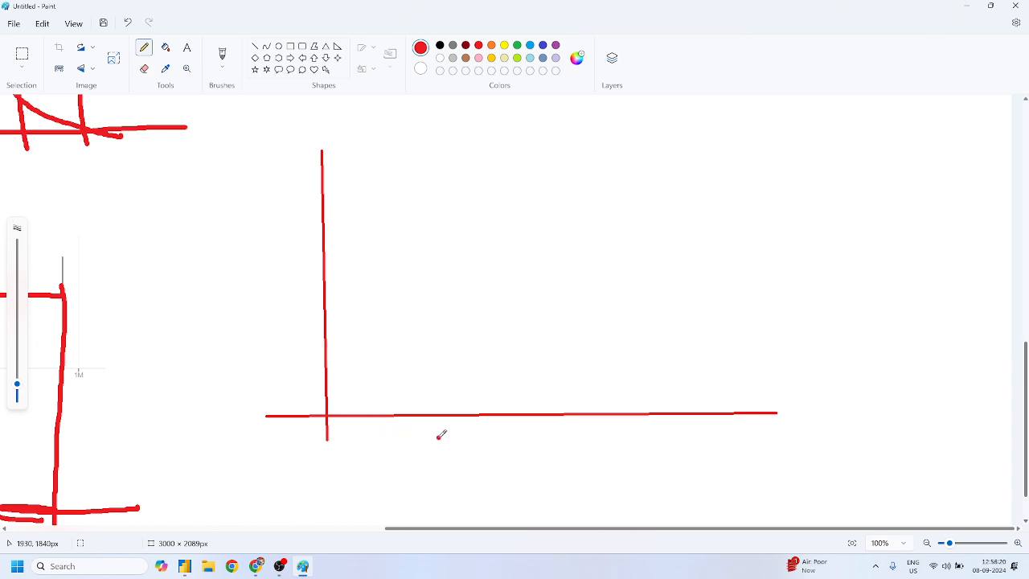
mouse_move(474, 450)
mouse_down()
mouse_move(487, 427)
mouse_move(495, 449)
mouse_move(574, 443)
mouse_move(592, 453)
mouse_move(571, 469)
mouse_up()
key(ctrl+z)
mouse_move(301, 390)
mouse_down()
mouse_move(305, 309)
mouse_move(292, 294)
mouse_move(304, 281)
mouse_up()
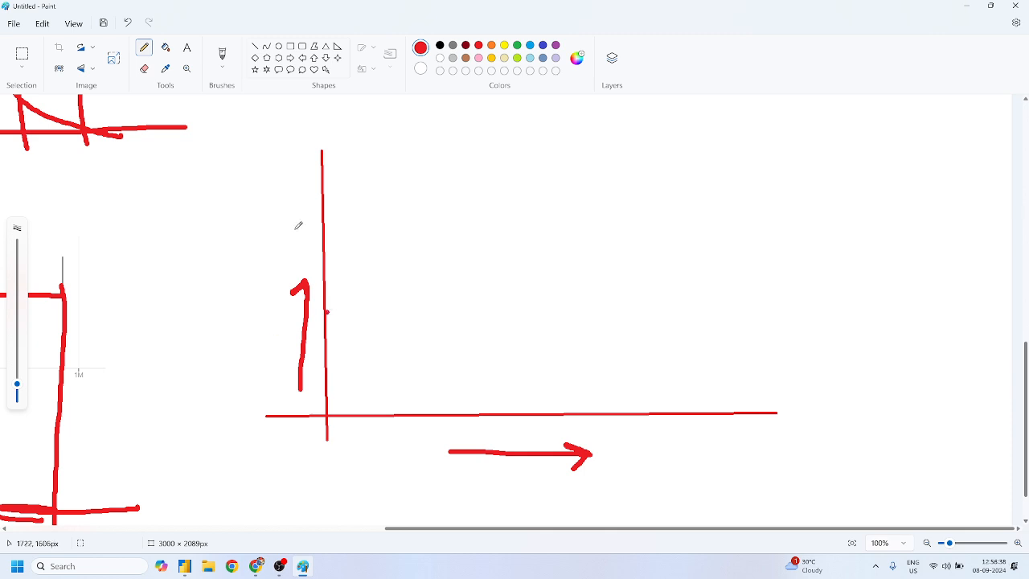
mouse_move(331, 412)
mouse_down()
mouse_move(474, 390)
mouse_move(614, 280)
mouse_move(671, 270)
mouse_move(780, 407)
mouse_up()
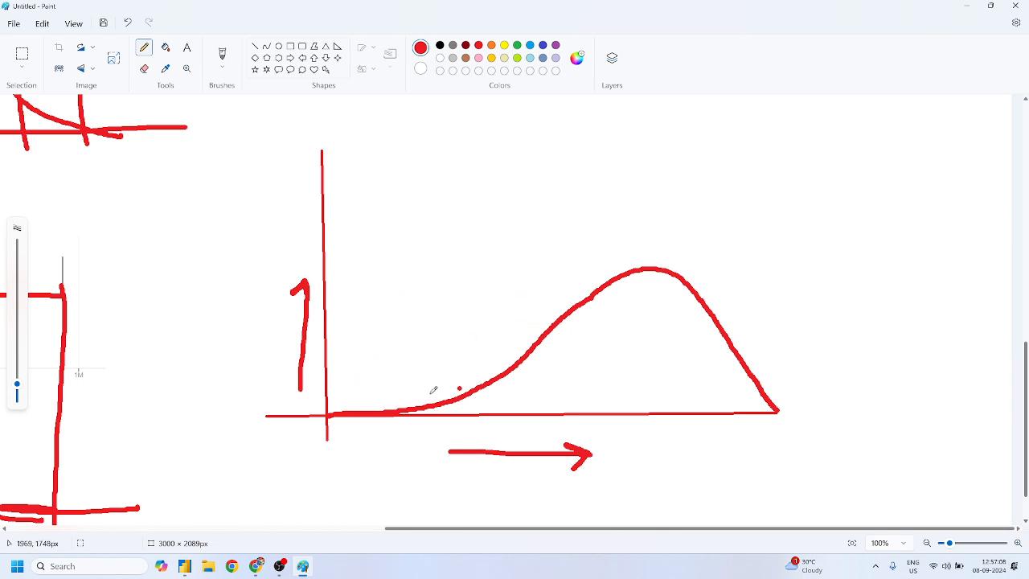
Mark the curve's long tail and its main range with boundary lines and underlines, and handwrite 50 below the range's upper end
mouse_move(383, 431)
mouse_down()
mouse_move(392, 423)
mouse_move(385, 430)
mouse_up()
drag(423, 429, 426, 432)
click(408, 424)
mouse_move(323, 424)
mouse_down()
mouse_move(479, 423)
mouse_move(489, 319)
mouse_move(475, 454)
mouse_move(673, 432)
mouse_move(774, 383)
mouse_move(759, 443)
mouse_move(716, 483)
mouse_move(747, 461)
mouse_move(734, 465)
mouse_up()
click(733, 472)
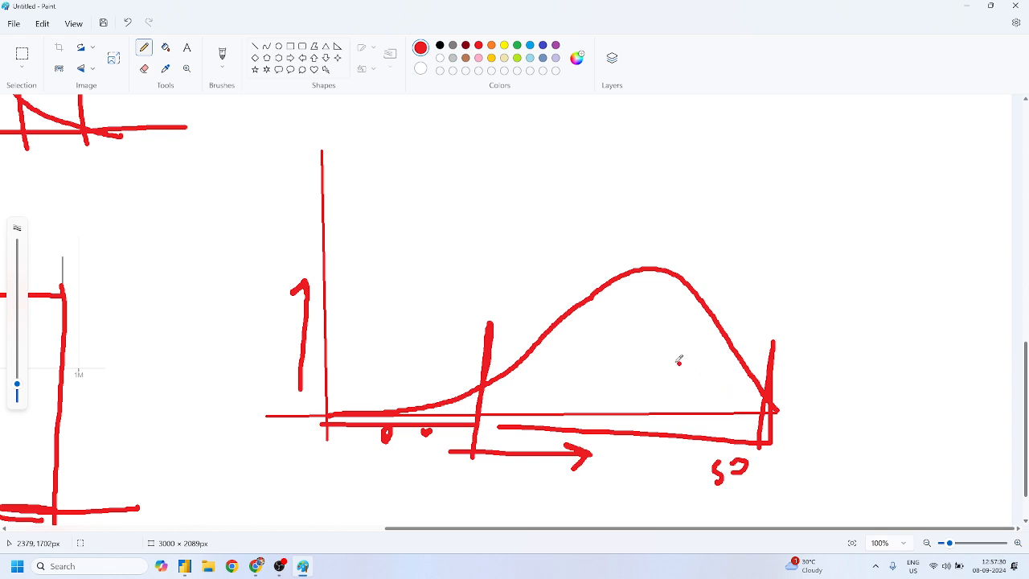
Draw histogram bars under the red skewed curve and mark off its flat left tail with boundary lines and an underline
mouse_move(488, 391)
mouse_down()
mouse_move(500, 370)
mouse_move(521, 411)
mouse_move(524, 349)
mouse_move(537, 402)
mouse_move(557, 398)
mouse_move(563, 320)
mouse_move(570, 402)
mouse_move(573, 314)
mouse_move(596, 393)
mouse_up()
mouse_move(604, 278)
mouse_down()
mouse_move(611, 406)
mouse_move(611, 273)
mouse_move(631, 405)
mouse_up()
drag(645, 265, 646, 407)
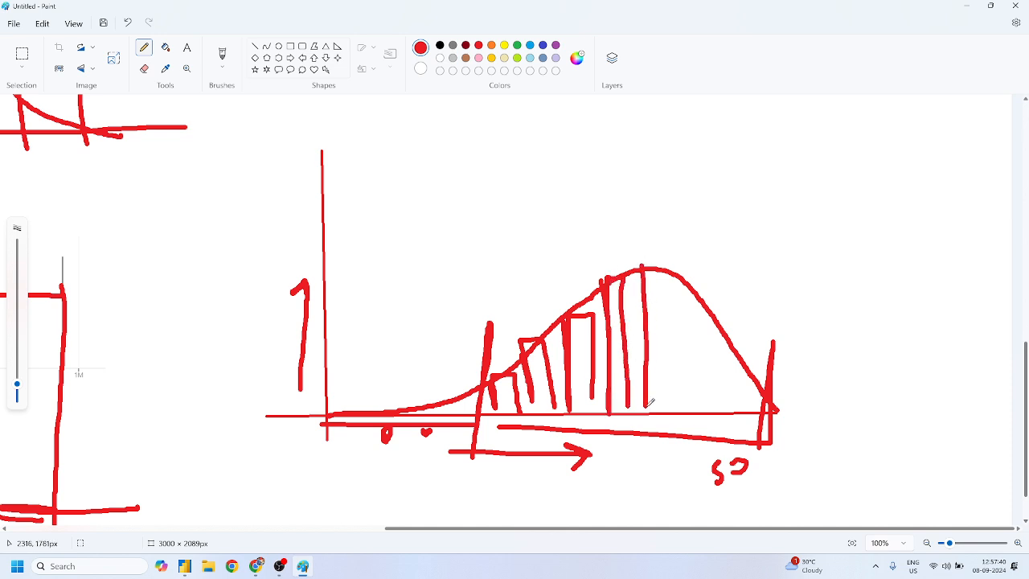
drag(663, 271, 666, 404)
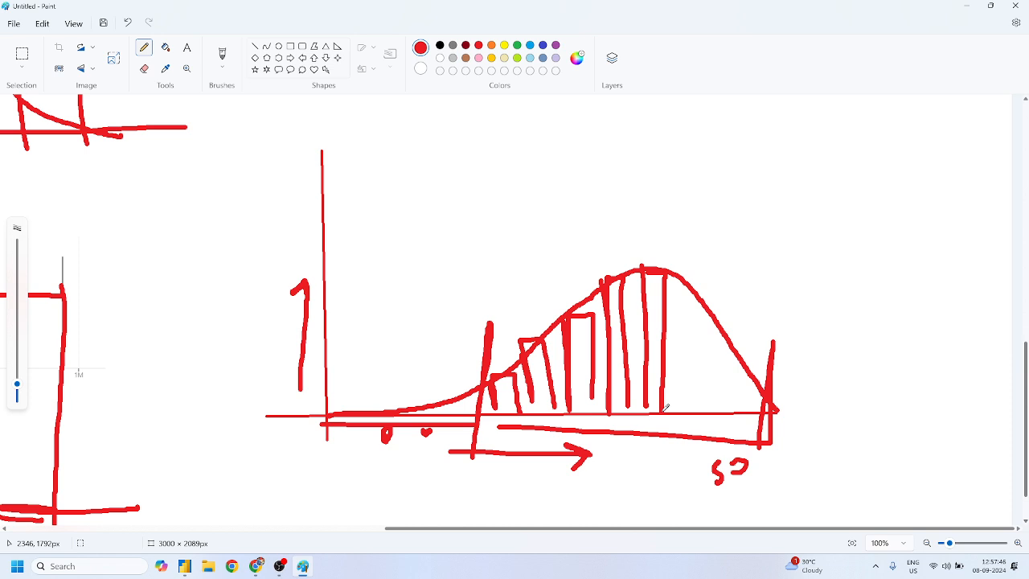
mouse_move(693, 288)
mouse_down()
mouse_move(679, 410)
mouse_move(682, 338)
mouse_move(702, 291)
mouse_move(697, 410)
mouse_up()
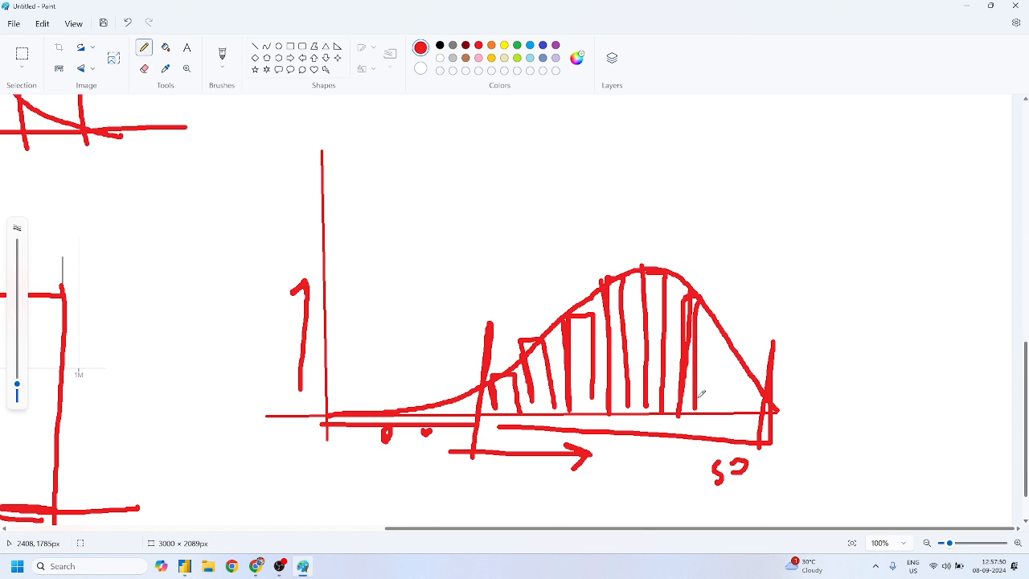
mouse_move(724, 339)
mouse_down()
mouse_move(726, 402)
mouse_move(736, 338)
mouse_move(743, 408)
mouse_up()
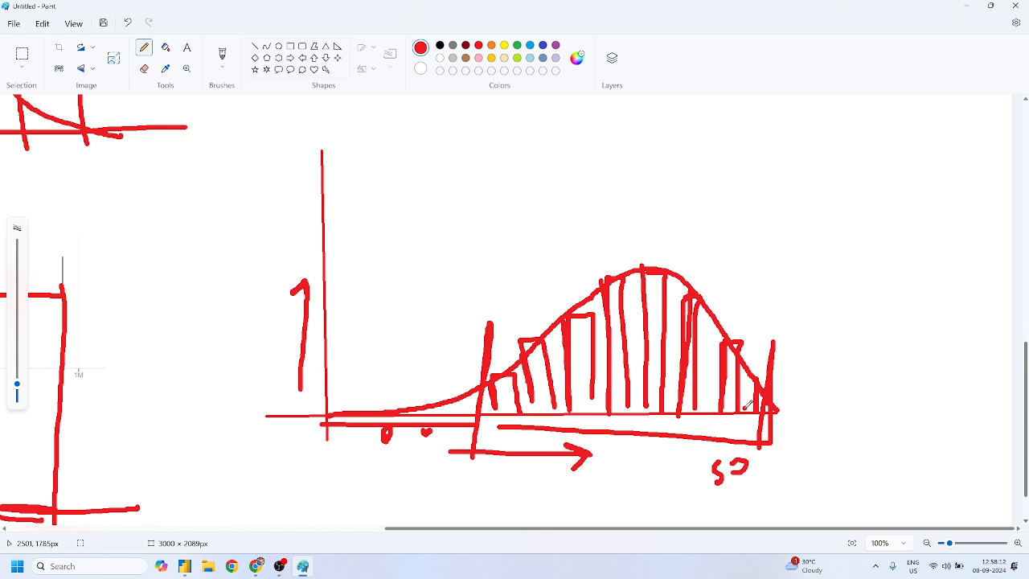
drag(330, 338, 341, 492)
mouse_move(352, 443)
mouse_down()
mouse_move(475, 334)
mouse_move(465, 434)
mouse_up()
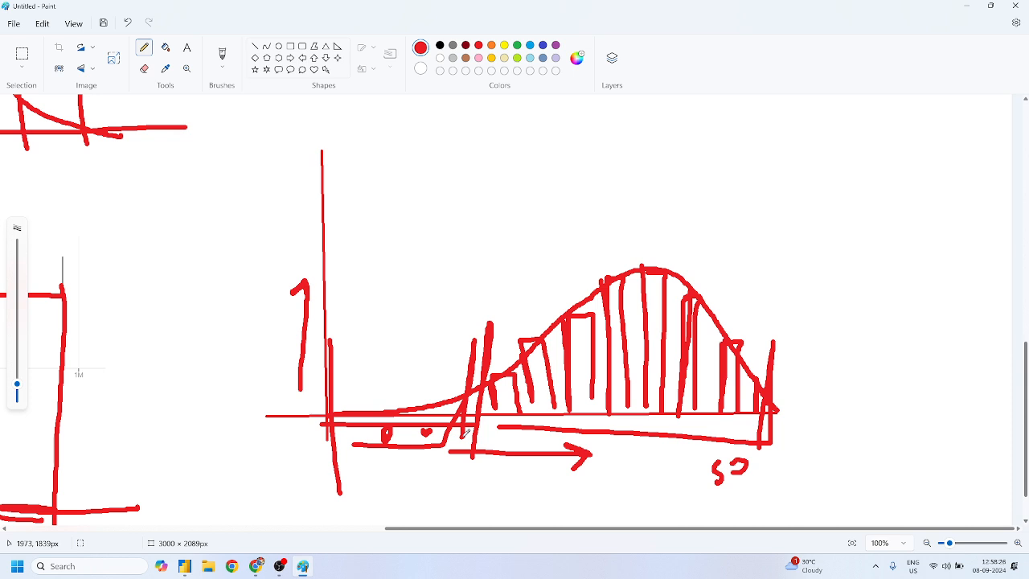
Switch to Chrome and run an image search for "some histogram examples" in a new window
click(966, 6)
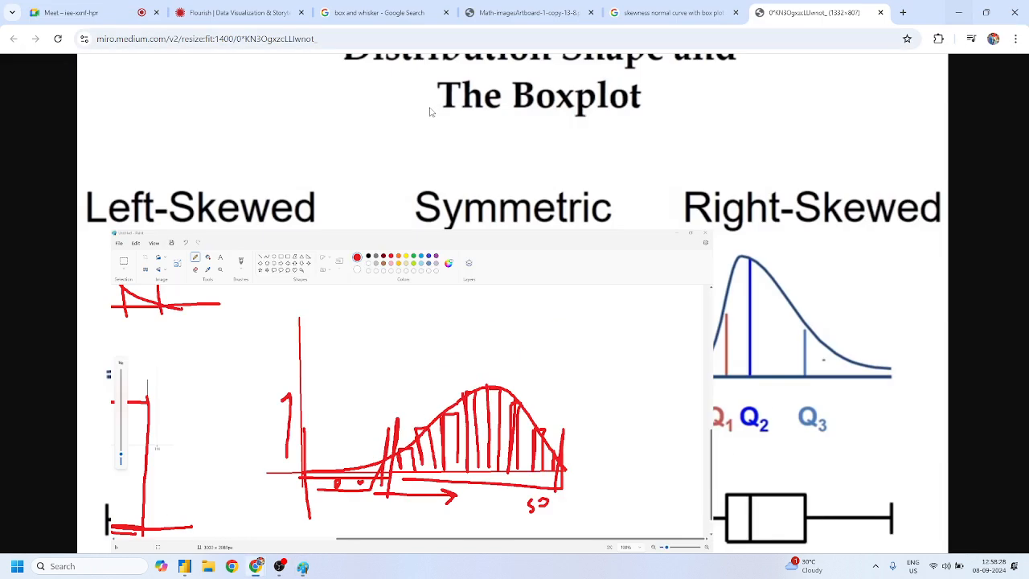
click(664, 10)
click(585, 38)
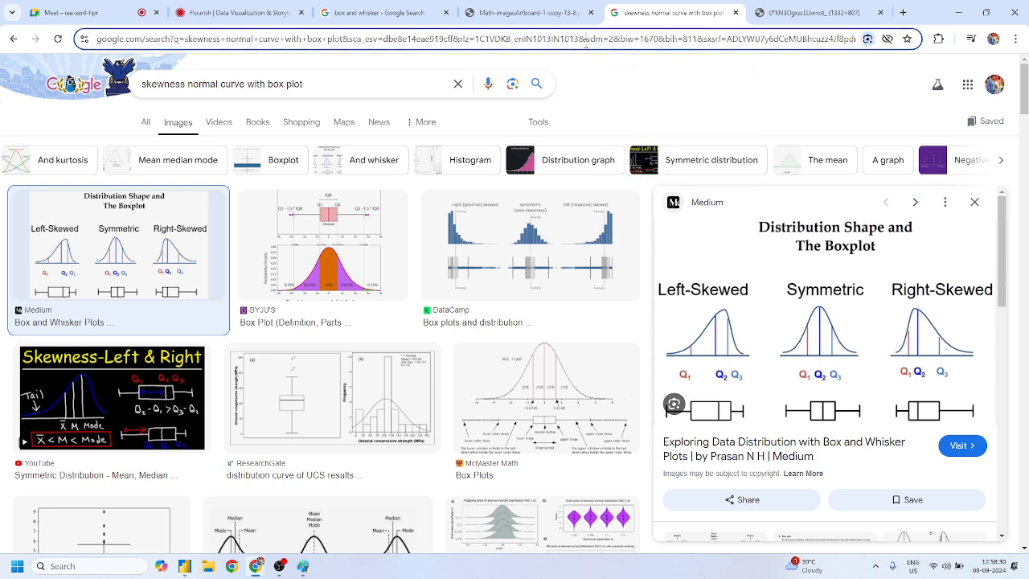
text(some histogram examples)
key(shift+Return)
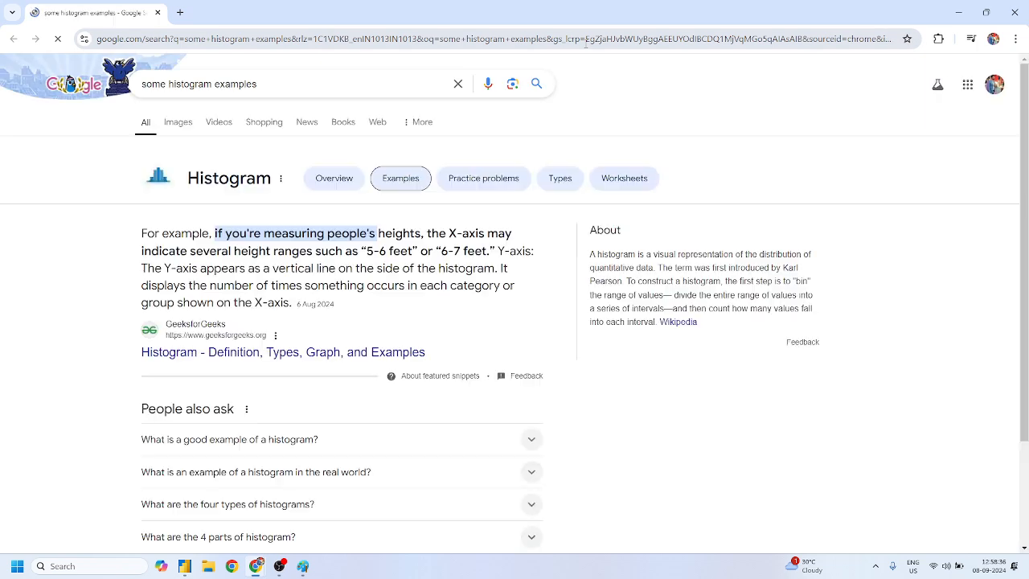
click(178, 122)
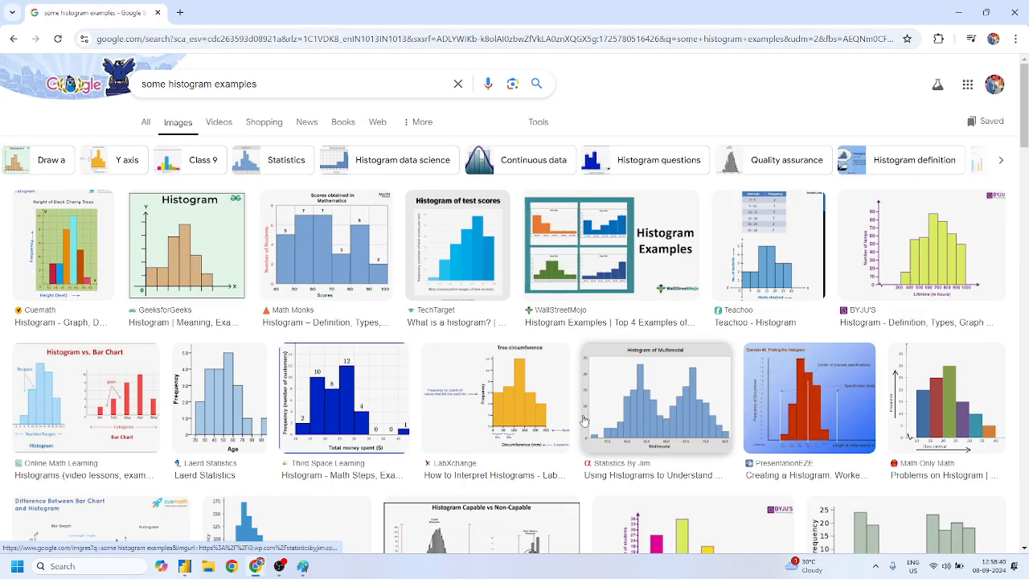
Open the Atlassian response time histogram from the image results and save it as histogram-example-1.png
scroll(615, 309, down, 3)
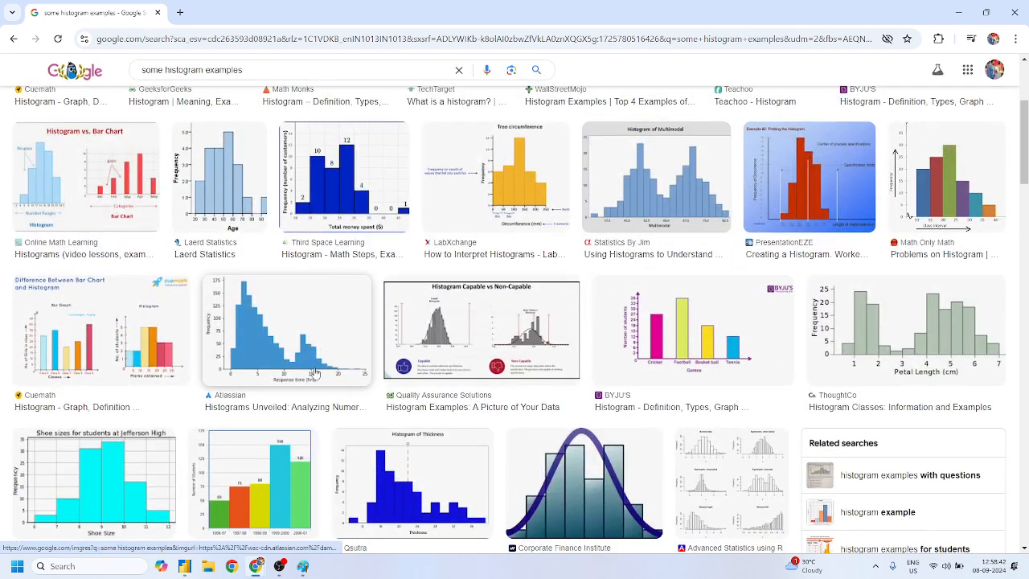
click(327, 370)
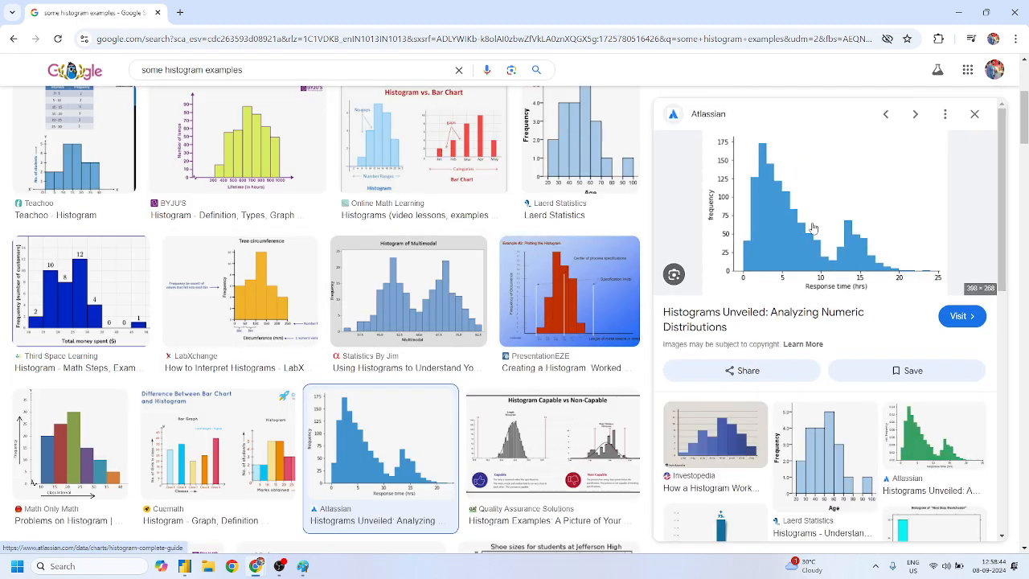
right_click(814, 230)
click(852, 390)
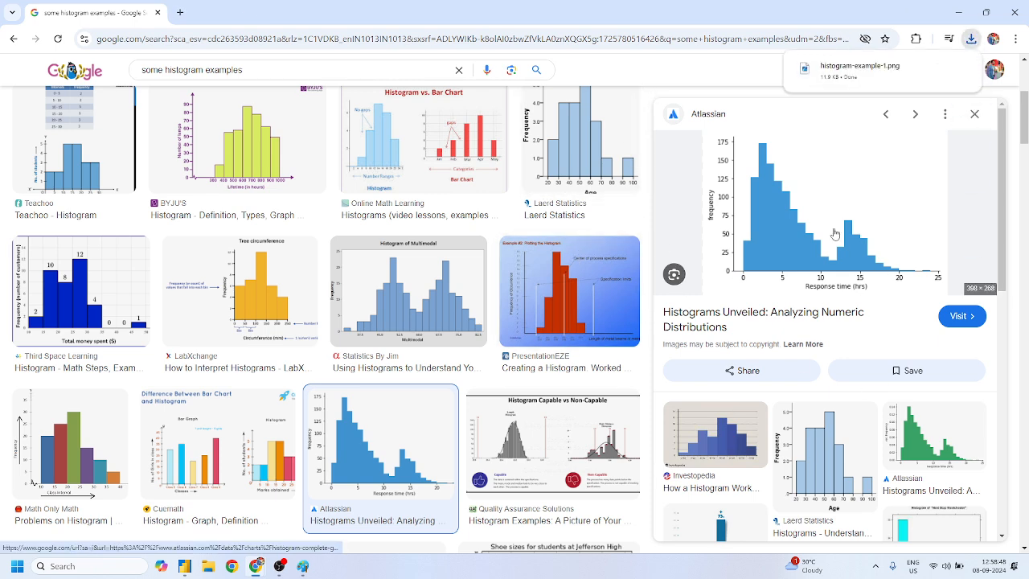
Capture a screen snip of the enlarged Atlassian histogram, including both axes and the response time label
scroll(835, 234, down, 3)
scroll(844, 273, up, 3)
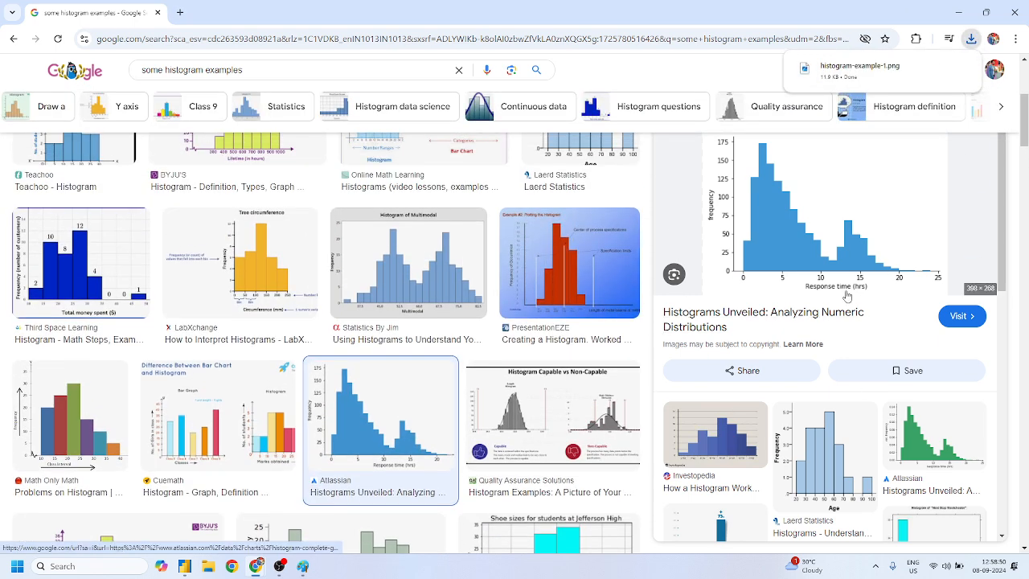
scroll(847, 296, up, 5)
scroll(847, 296, up, 2)
scroll(846, 296, right, 1)
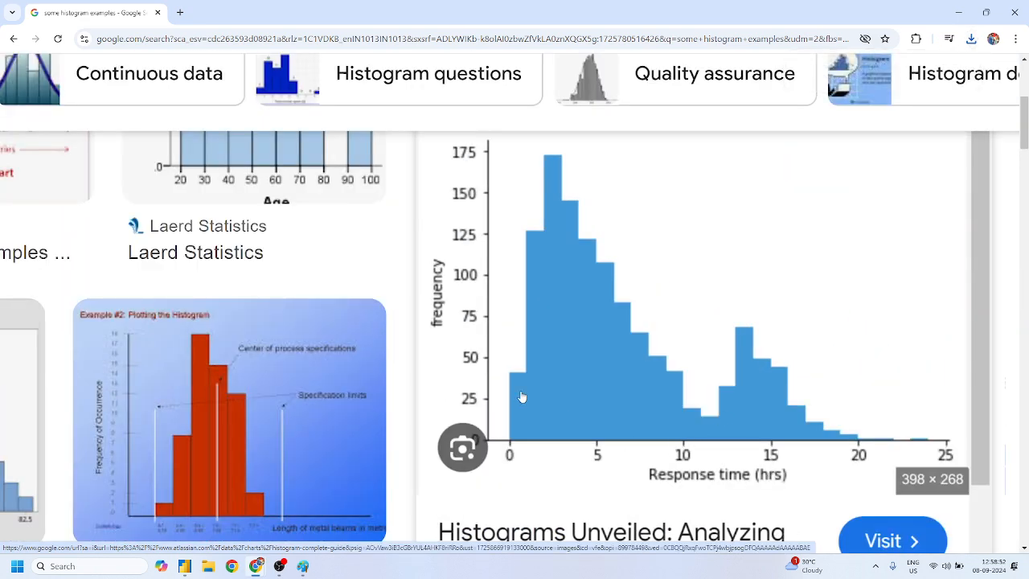
scroll(465, 265, up, 1)
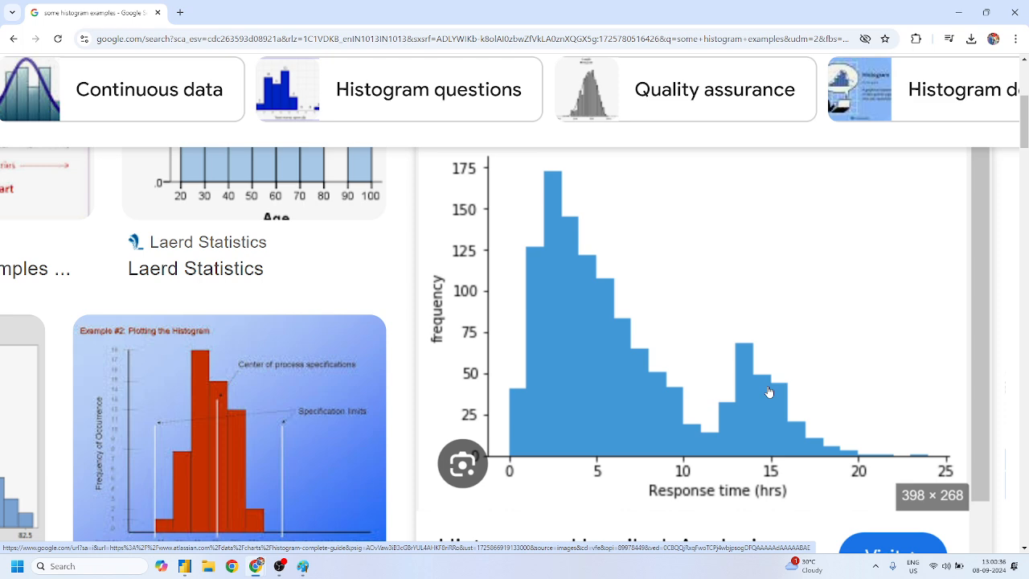
key(super+shift+s)
mouse_move(415, 155)
mouse_down()
mouse_move(760, 414)
mouse_move(951, 500)
mouse_up()
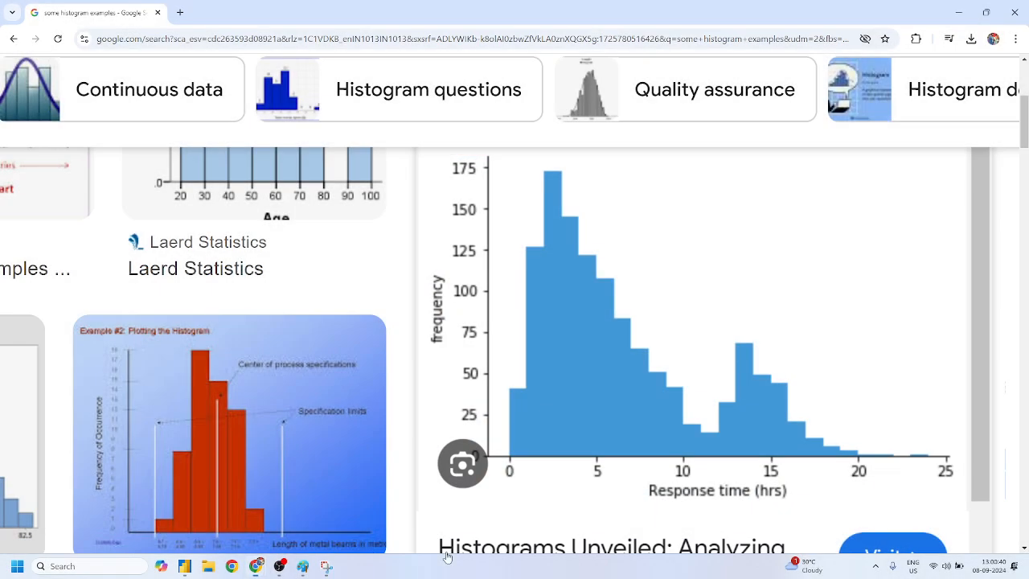
Switch to Paint, paste the histogram snip into the blank area beside the box plot diagram, and trace its two peaks with a red pencil curve
click(304, 566)
scroll(442, 332, up, 10)
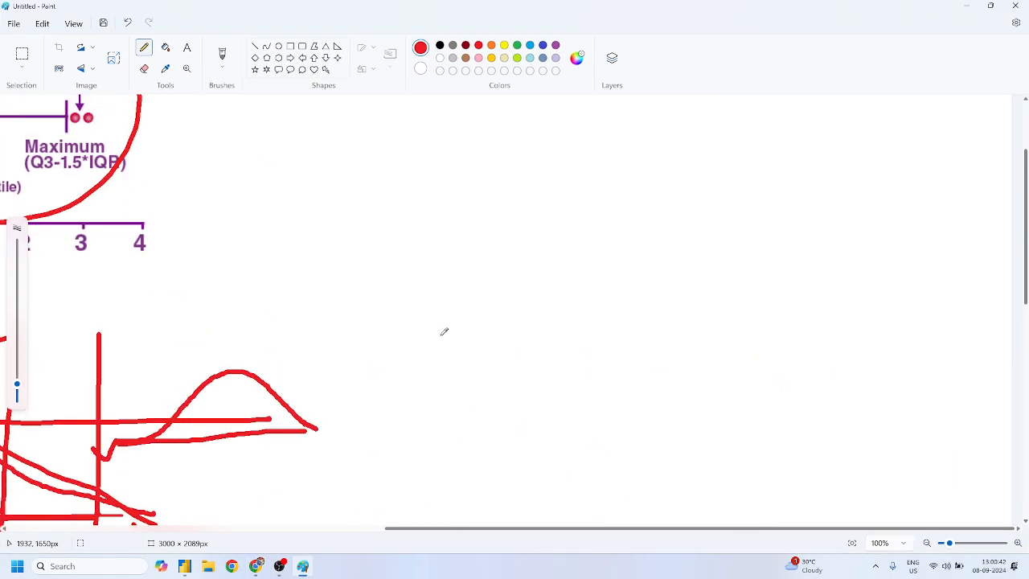
key(ctrl+v)
drag(285, 217, 602, 252)
click(207, 246)
click(144, 47)
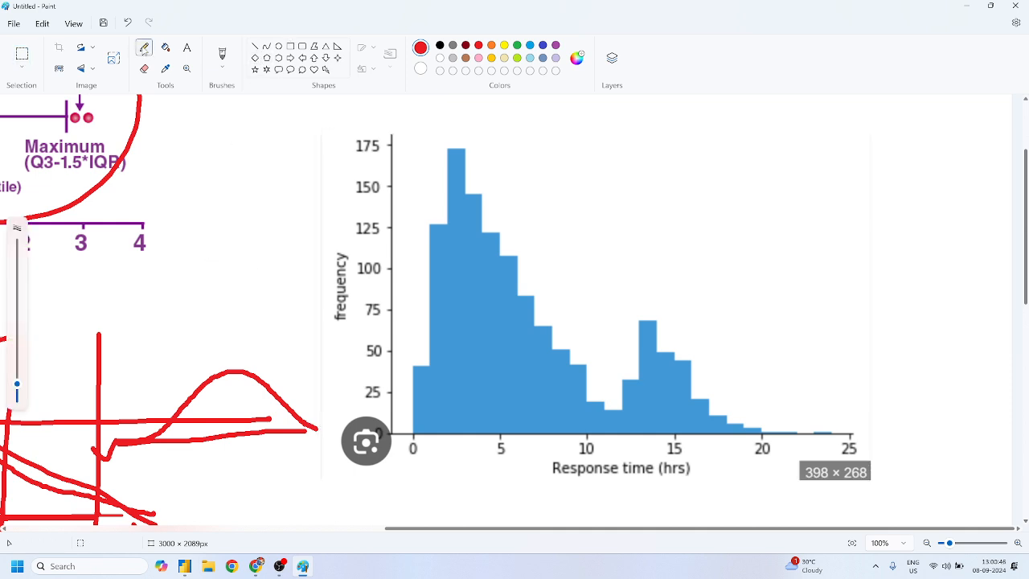
mouse_move(395, 432)
mouse_down()
mouse_move(448, 206)
mouse_move(468, 170)
mouse_move(534, 323)
mouse_move(602, 413)
mouse_move(648, 348)
mouse_move(771, 441)
mouse_move(783, 434)
mouse_up()
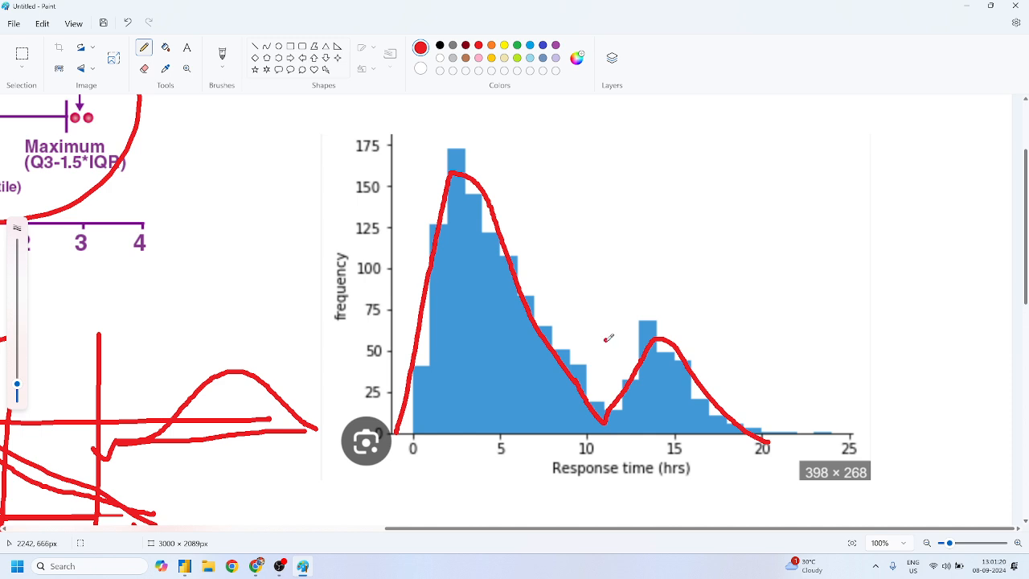
Sketch a box plot beneath the histogram with a short left whisker, a box up to about 10 hours, and a long right whisker
scroll(416, 349, down, 5)
drag(394, 184, 406, 257)
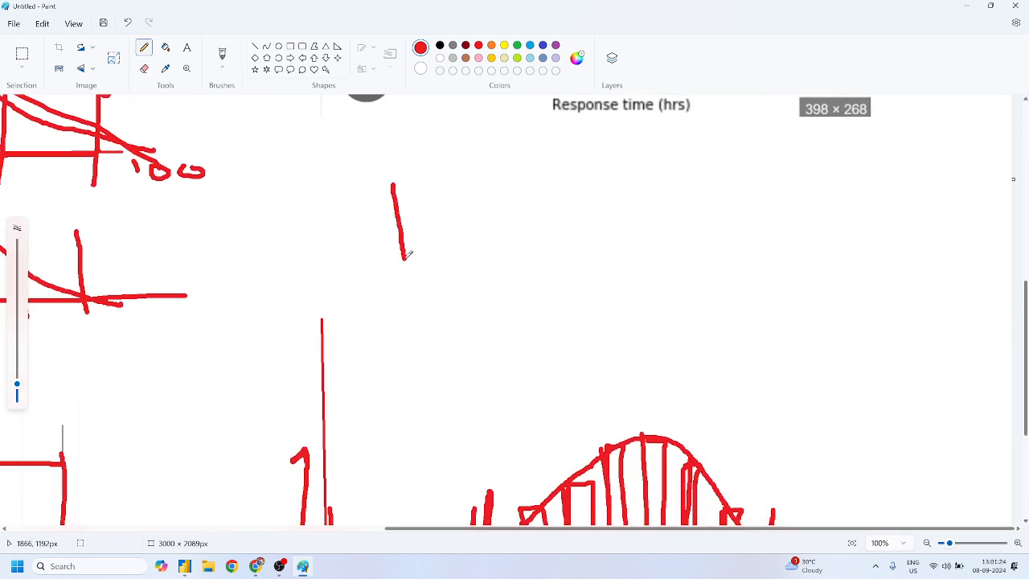
scroll(407, 258, up, 3)
mouse_move(402, 412)
mouse_down()
mouse_move(414, 406)
mouse_move(411, 385)
mouse_move(416, 426)
mouse_up()
mouse_move(412, 373)
mouse_down()
mouse_move(587, 352)
mouse_move(583, 412)
mouse_move(423, 425)
mouse_up()
mouse_move(585, 383)
mouse_down()
mouse_move(794, 375)
mouse_move(792, 412)
mouse_up()
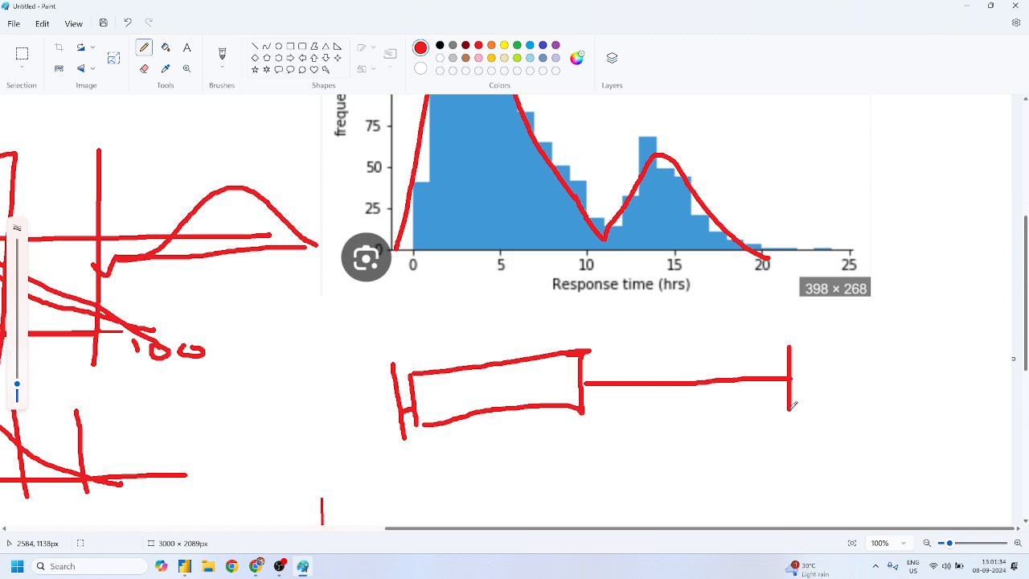
Compare the sketched box plot with the two-peaked histogram and the earlier skewed curve with bars
scroll(793, 406, up, 3)
scroll(793, 405, down, 2)
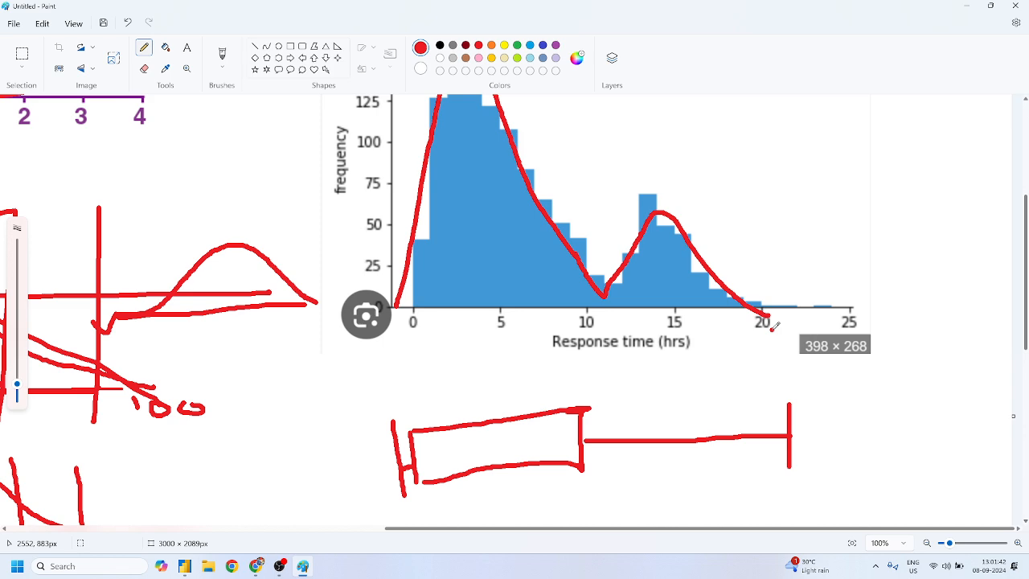
scroll(774, 326, up, 3)
scroll(533, 294, down, 8)
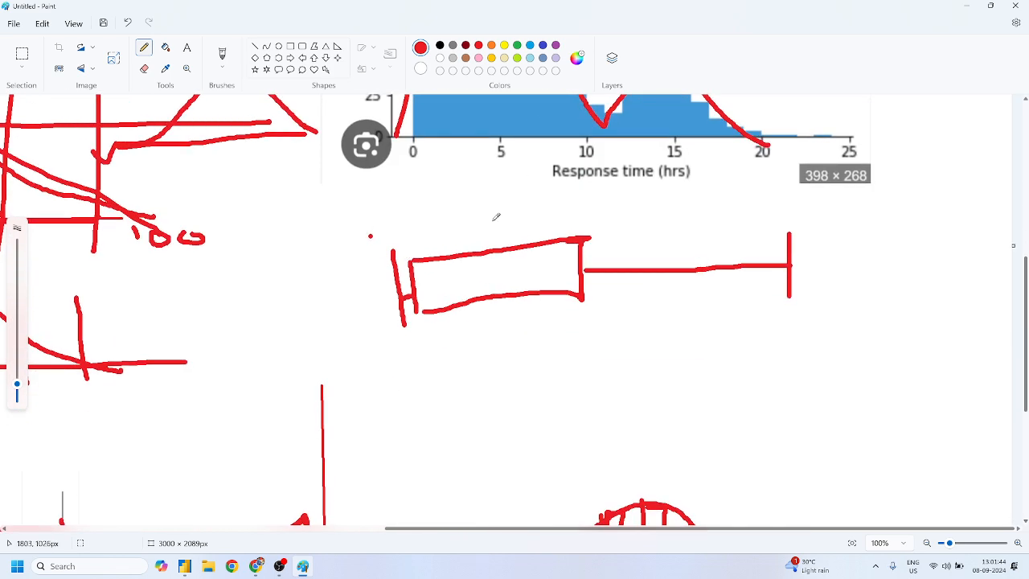
scroll(559, 263, down, 1)
click(607, 238)
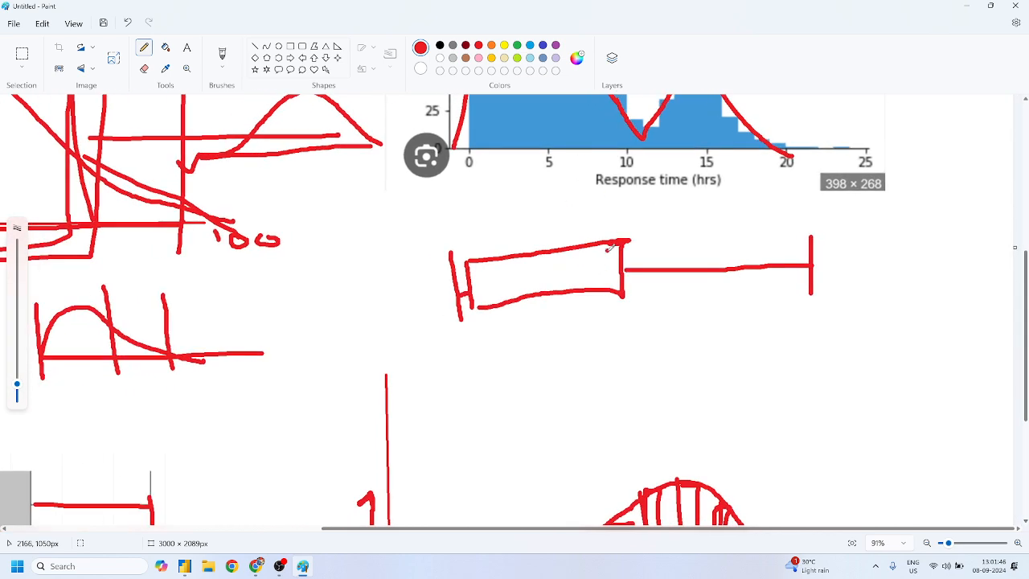
scroll(612, 247, down, 1)
scroll(620, 347, down, 6)
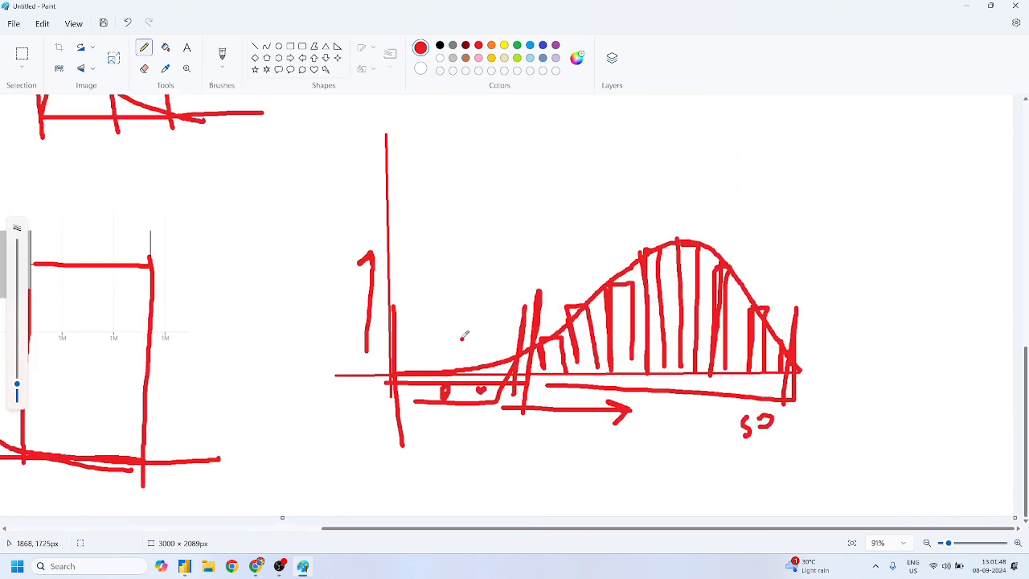
scroll(733, 277, up, 15)
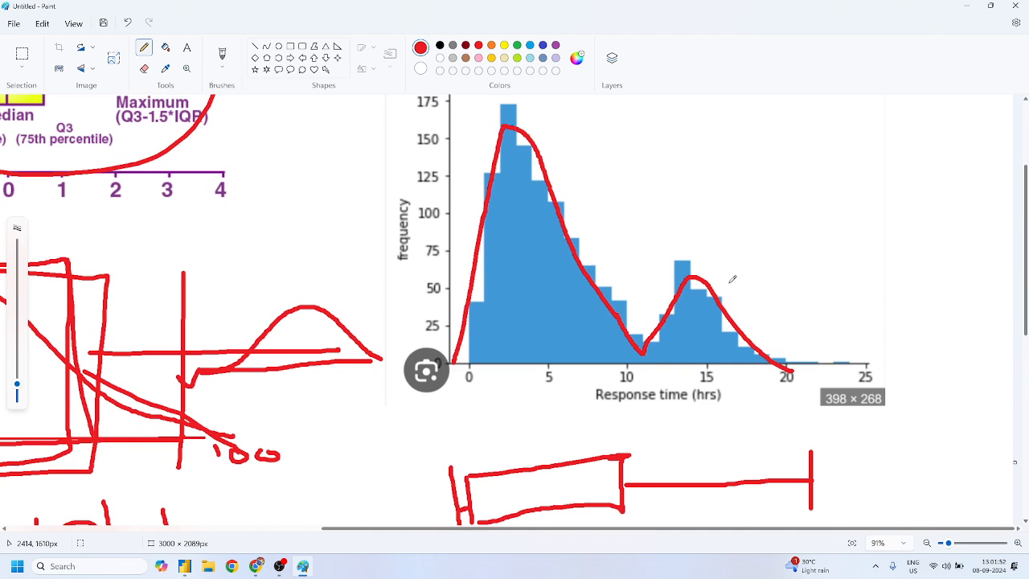
Undo the stray pencil mark on the histogram and draw a second line along the box plot's long right whisker
scroll(651, 356, down, 1)
click(652, 352)
key(ctrl+z)
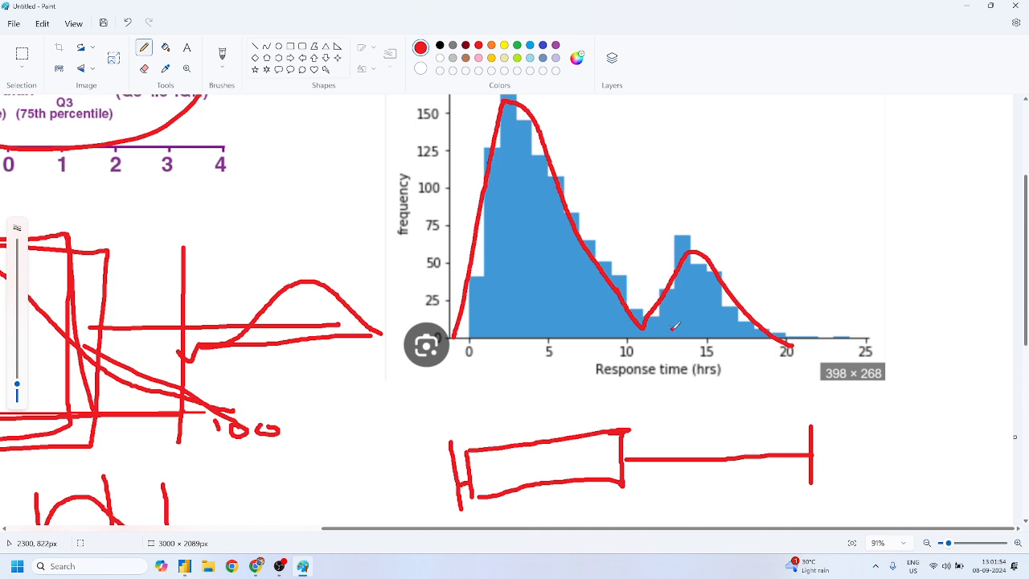
mouse_move(625, 460)
mouse_down()
mouse_move(802, 459)
mouse_move(672, 455)
mouse_up()
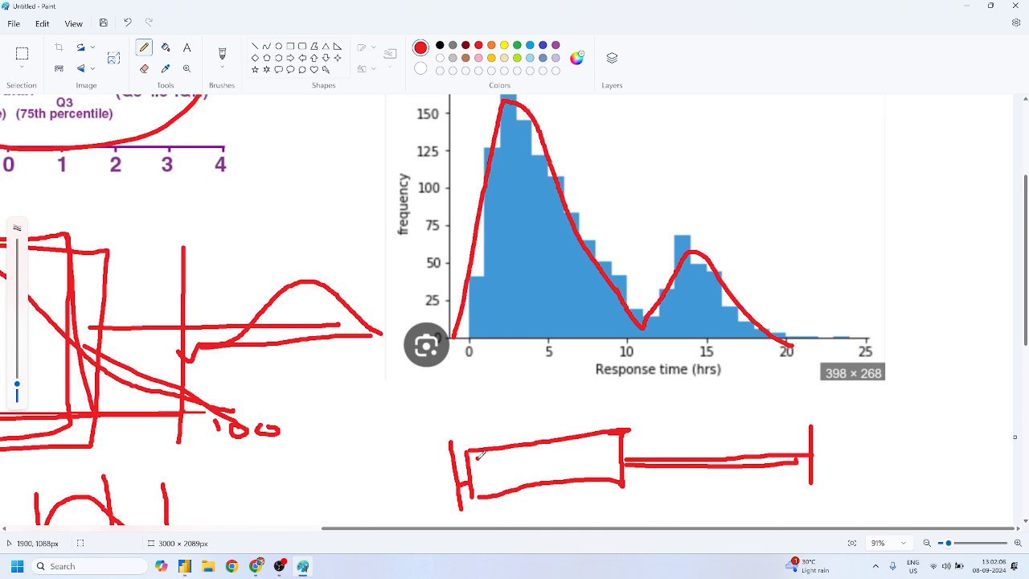
Sketch a steep right-skewed curve above the histogram's second peak and circle its high part several times
scroll(478, 455, up, 3)
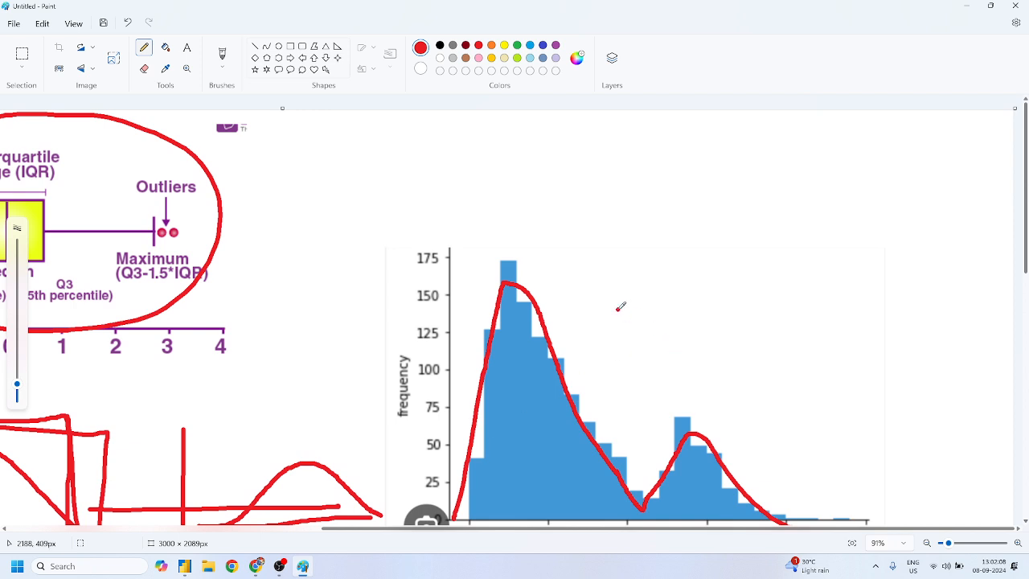
mouse_move(619, 328)
mouse_down()
mouse_move(638, 191)
mouse_move(701, 208)
mouse_move(719, 260)
mouse_move(785, 330)
mouse_up()
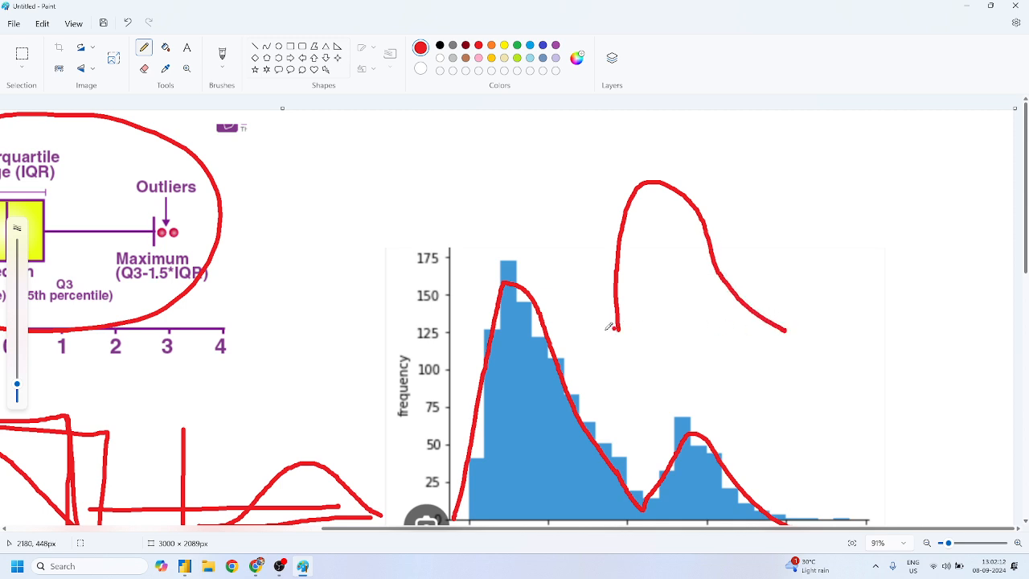
drag(585, 331, 618, 325)
mouse_move(653, 177)
mouse_down()
mouse_move(628, 187)
mouse_move(662, 356)
mouse_move(714, 237)
mouse_move(607, 227)
mouse_move(676, 341)
mouse_move(656, 208)
mouse_move(632, 197)
mouse_up()
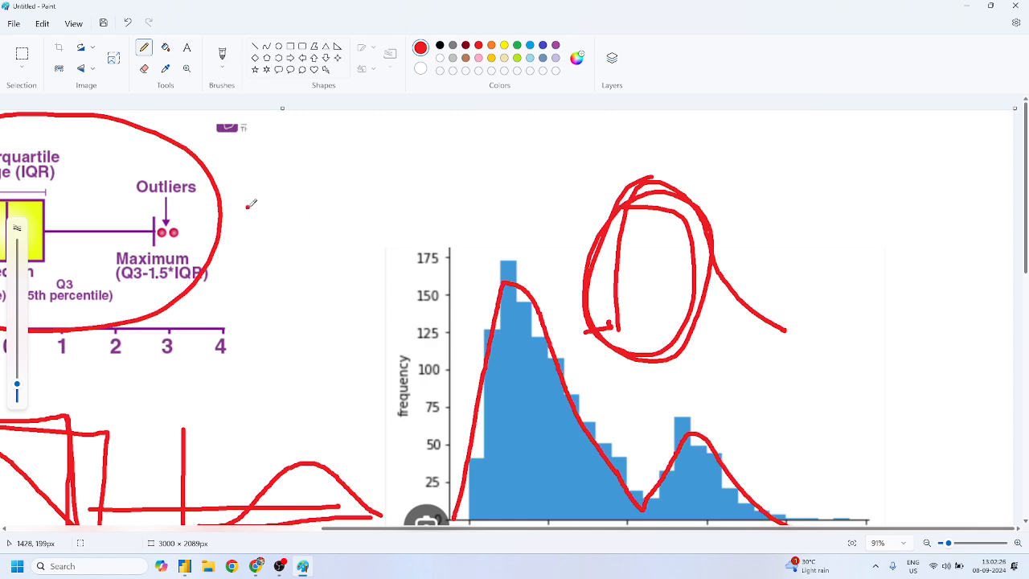
Sketch a left-skewed curve beside the outliers diagram, circle its peak, and retrace its long left tail
mouse_move(248, 223)
mouse_down()
mouse_move(434, 156)
mouse_move(515, 195)
mouse_up()
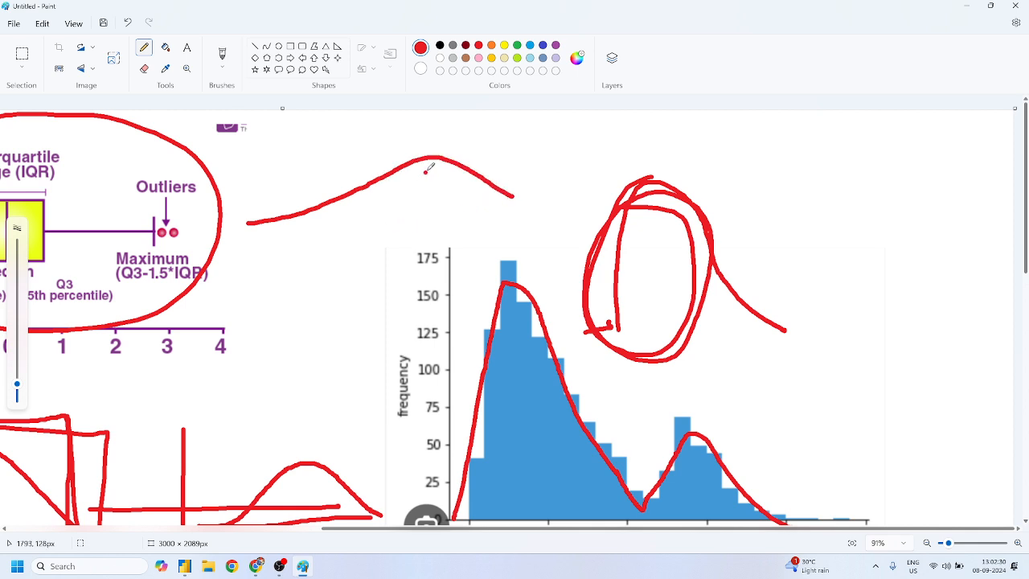
mouse_move(438, 151)
mouse_down()
mouse_move(416, 202)
mouse_move(471, 175)
mouse_move(434, 163)
mouse_up()
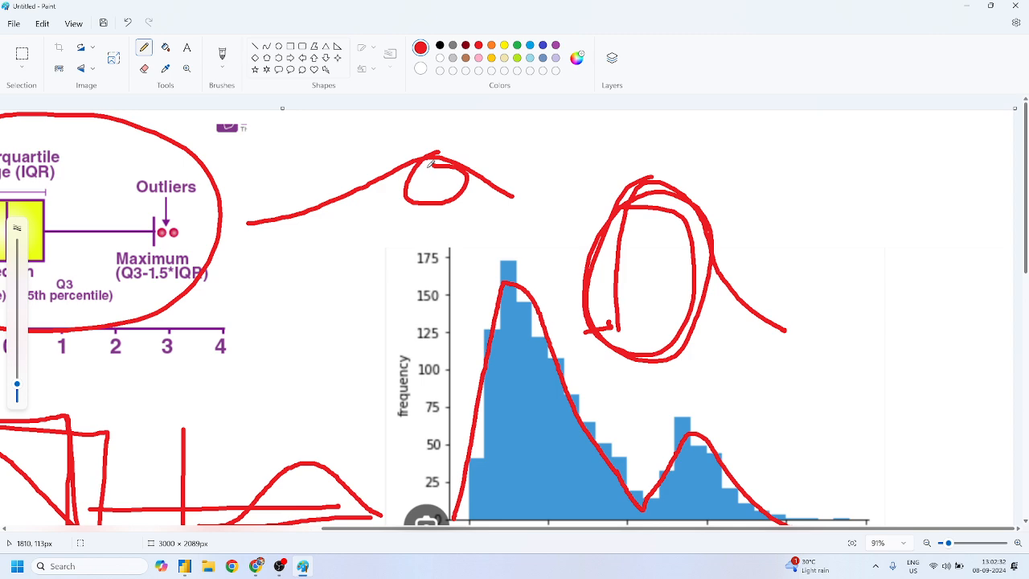
drag(255, 226, 367, 189)
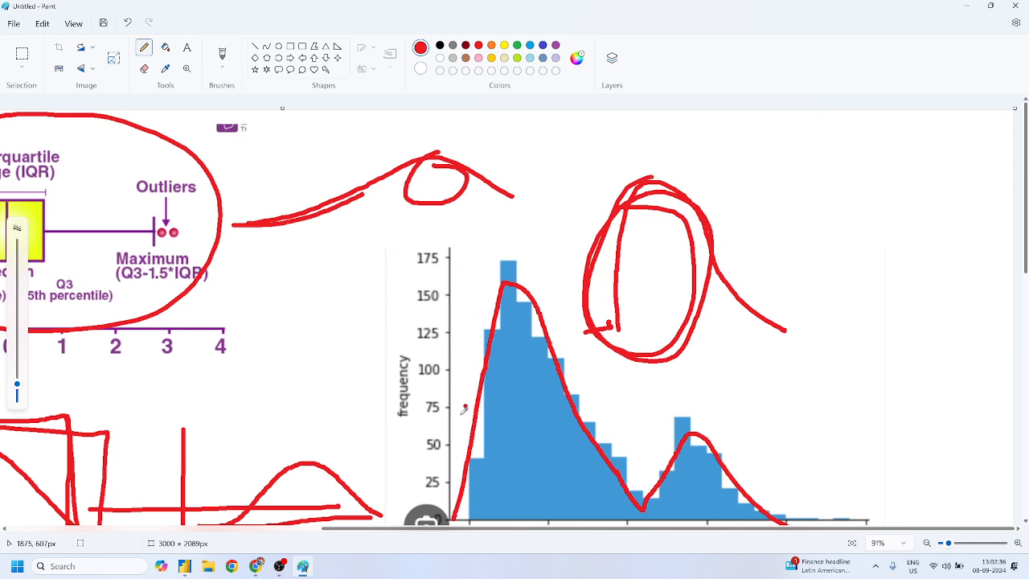
scroll(464, 407, down, 5)
scroll(537, 364, up, 2)
scroll(540, 365, up, 1)
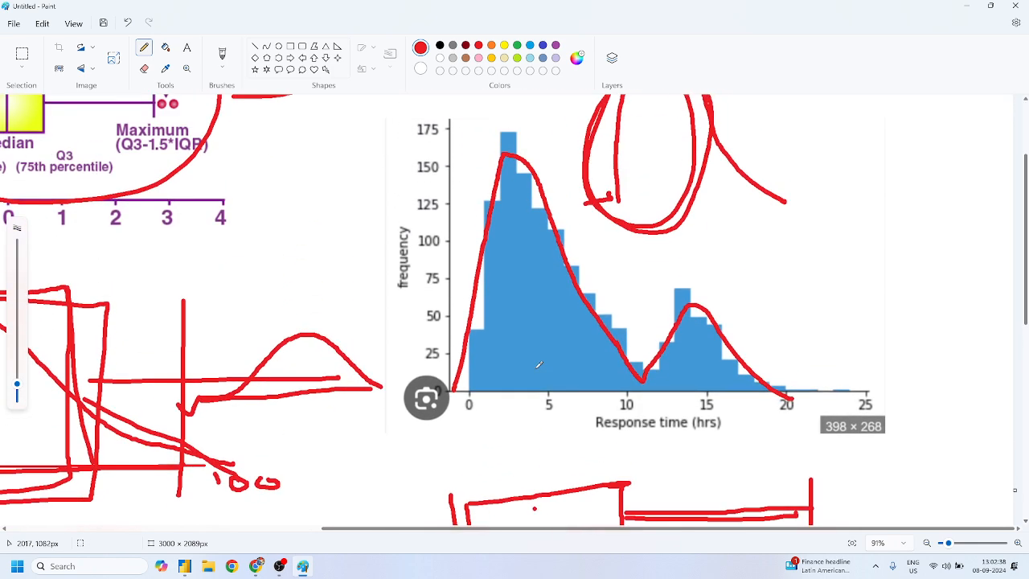
Leave Paint for the browser and look over the histogram image results at default zoom
scroll(583, 315, up, 2)
click(965, 6)
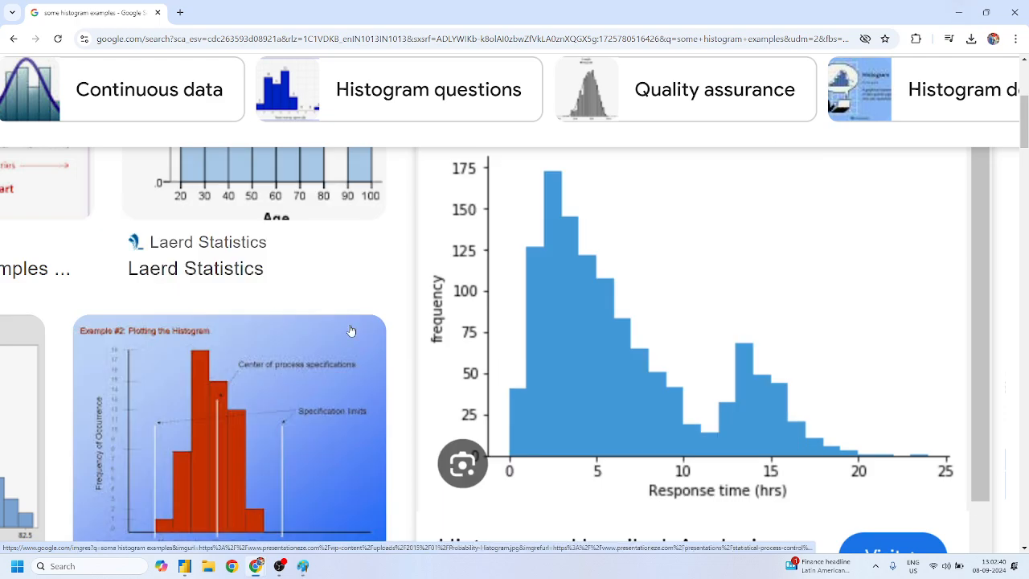
key(ctrl+0)
scroll(308, 333, up, 1)
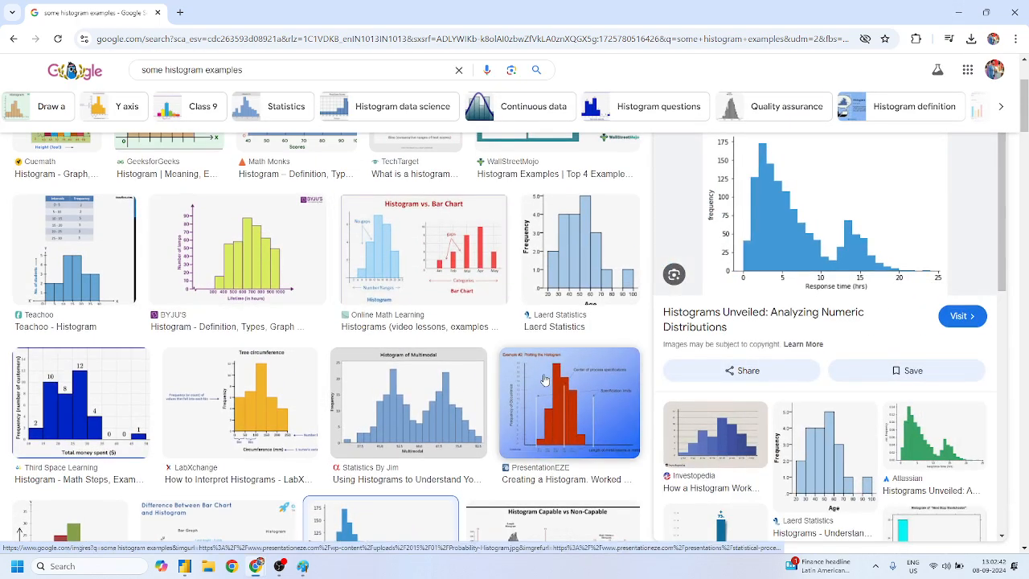
scroll(308, 333, down, 2)
scroll(360, 394, up, 2)
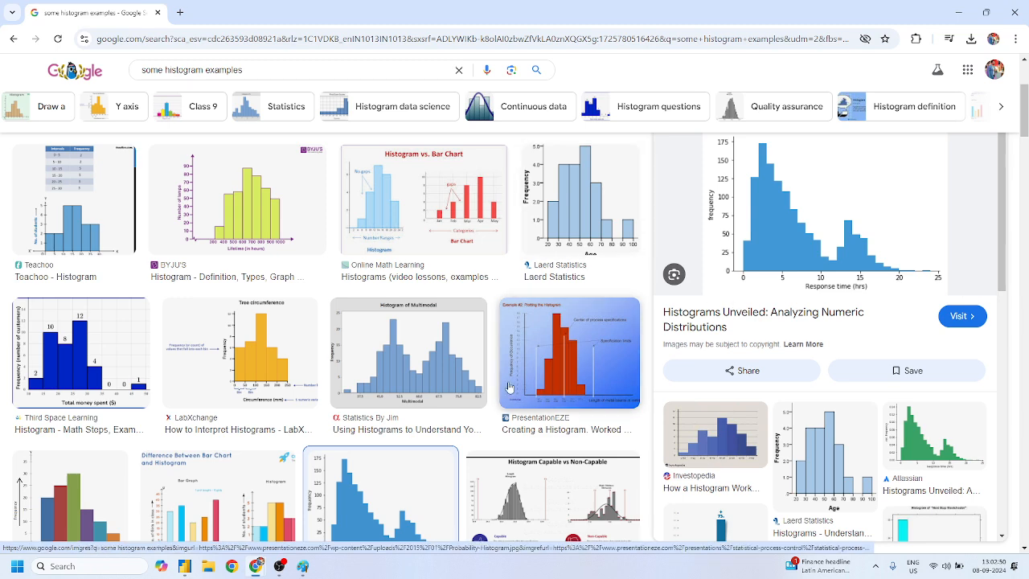
Switch to Power BI Desktop and set the orientation of the Sum of Sales by Segment box plot to Vertical
click(187, 567)
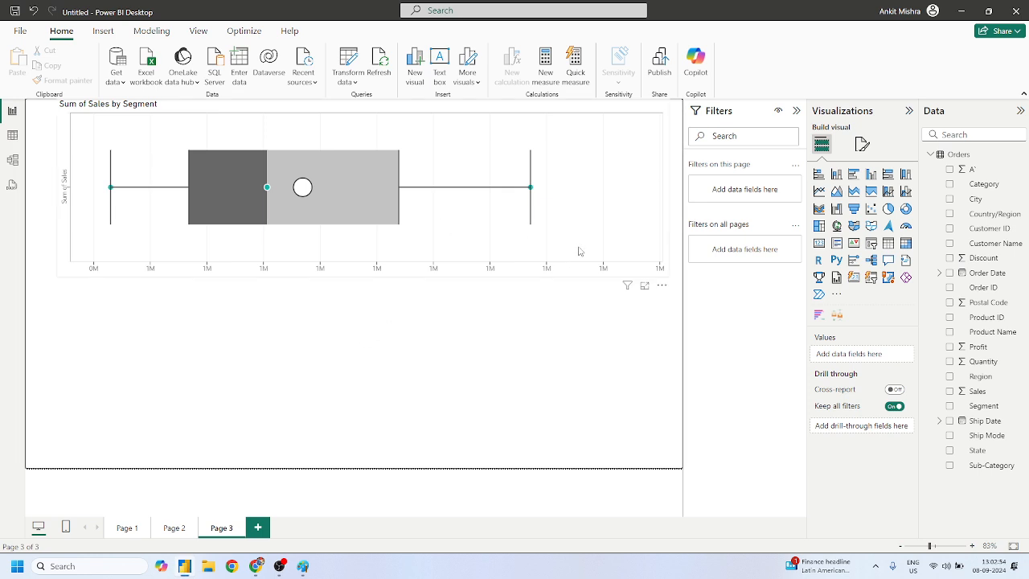
click(642, 221)
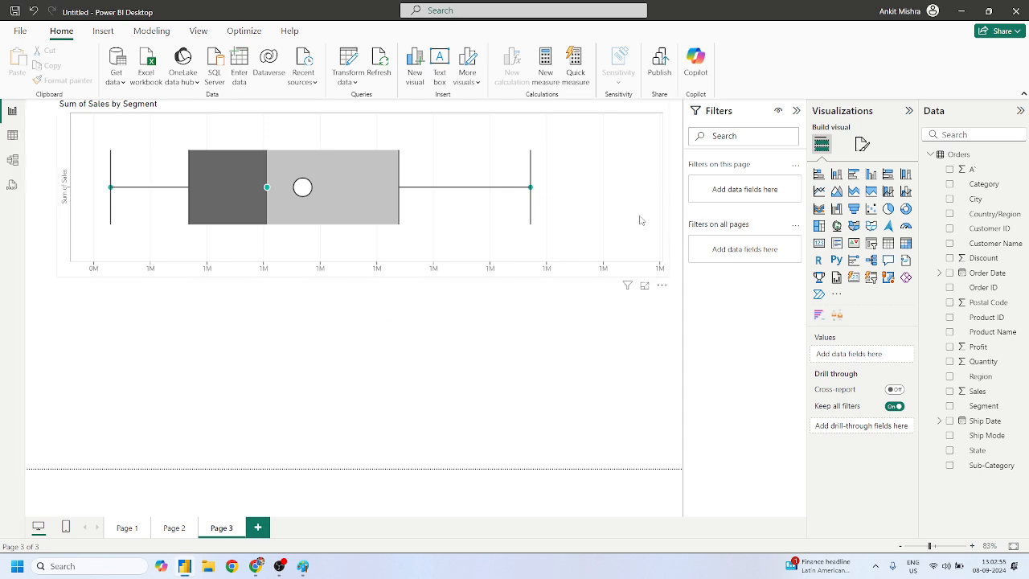
click(862, 144)
click(833, 232)
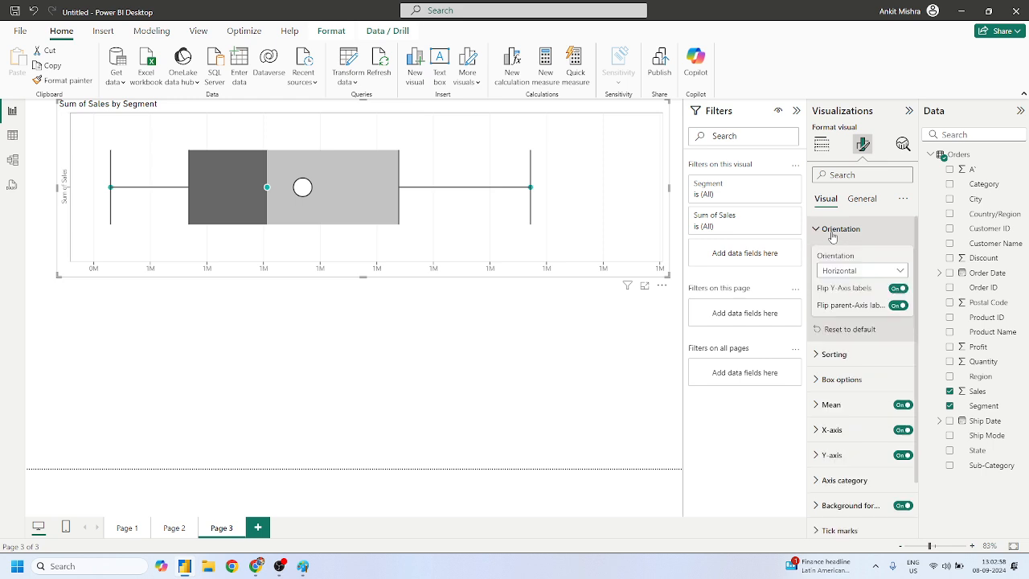
click(880, 272)
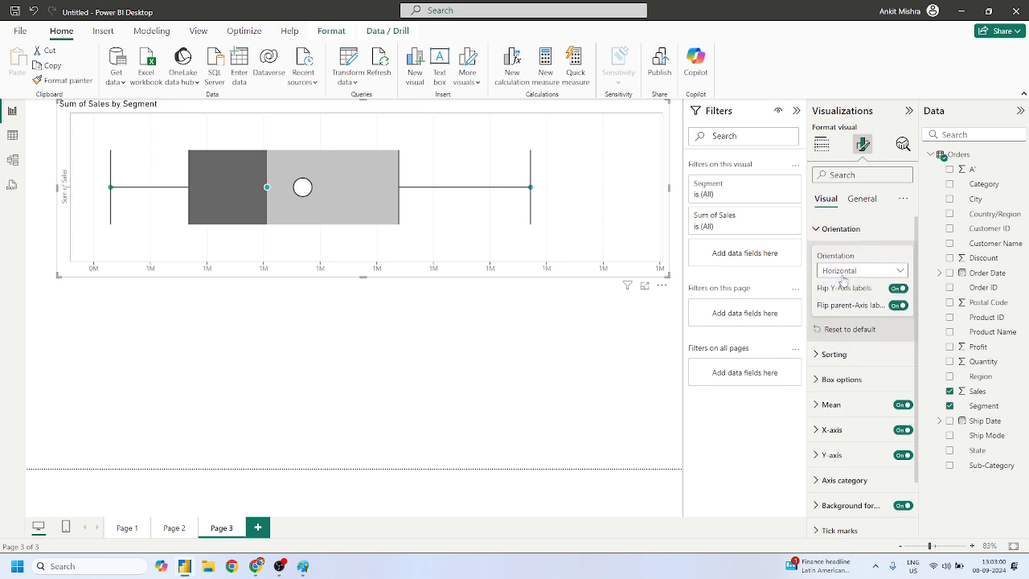
click(834, 285)
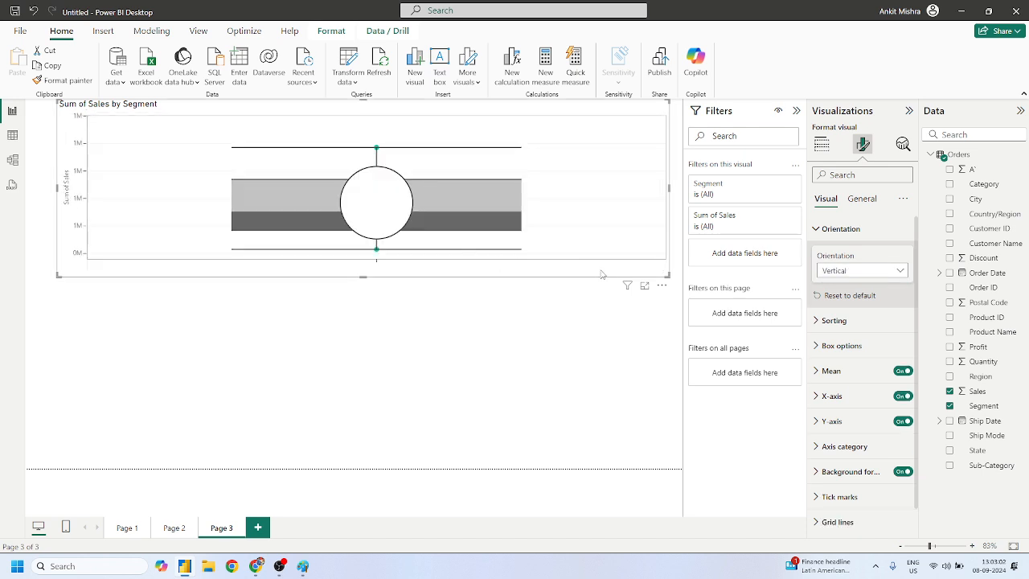
Resize the vertical box plot into a taller, narrower visual
drag(364, 276, 350, 406)
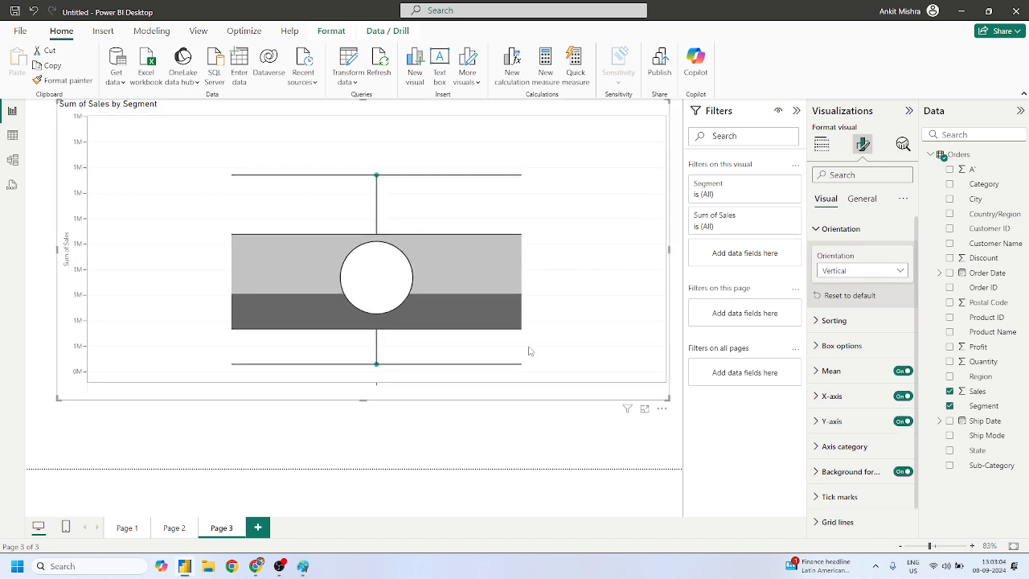
drag(670, 251, 379, 269)
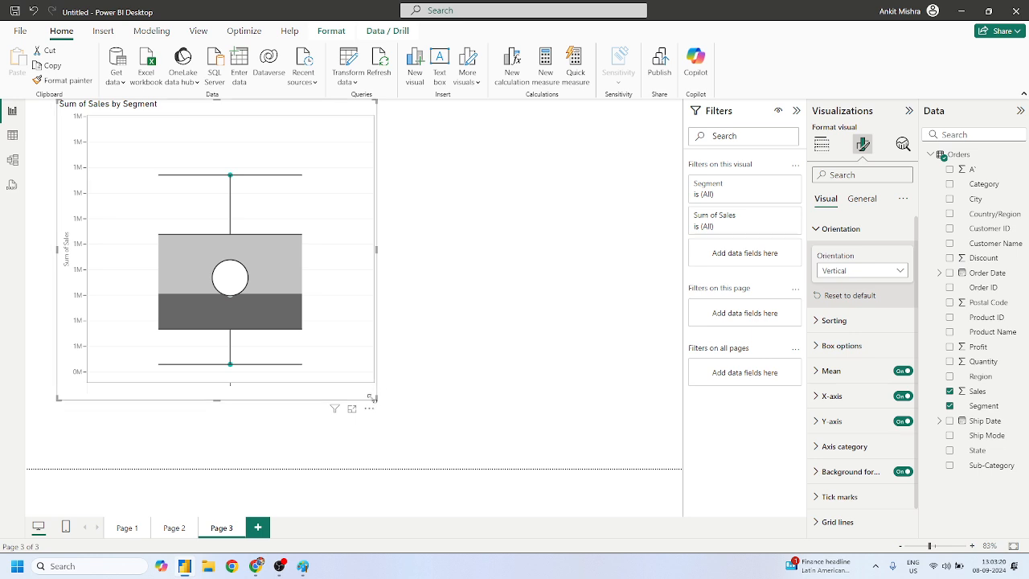
drag(376, 398, 299, 414)
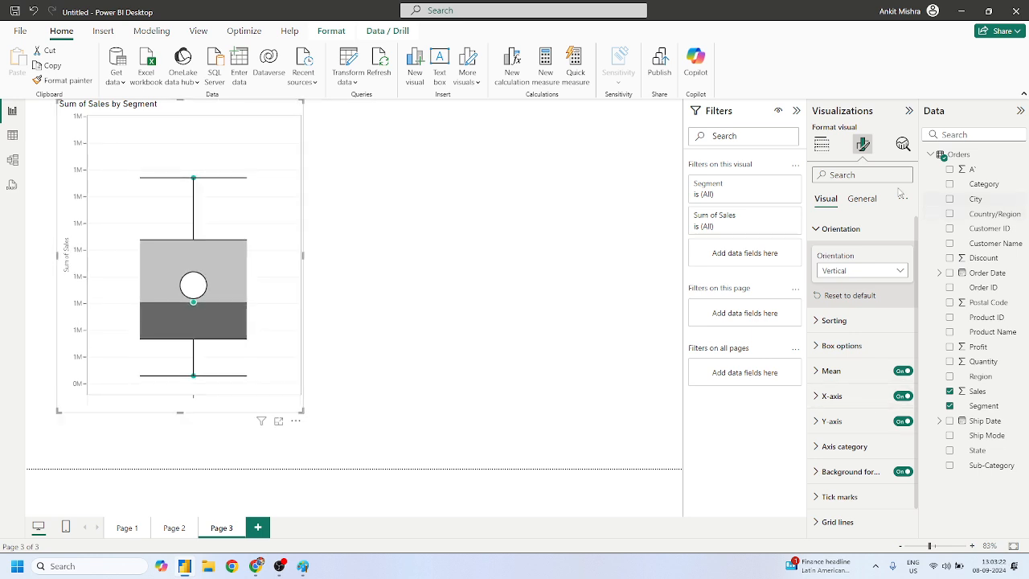
Add the Region field to the box plot as Axis category I
click(825, 228)
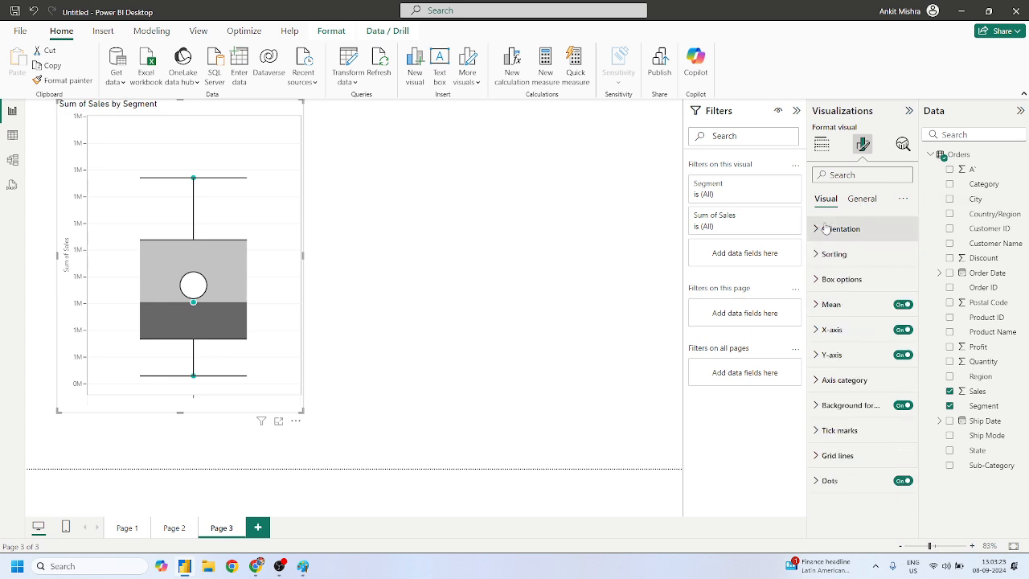
click(821, 143)
scroll(838, 337, down, 1)
scroll(850, 344, up, 1)
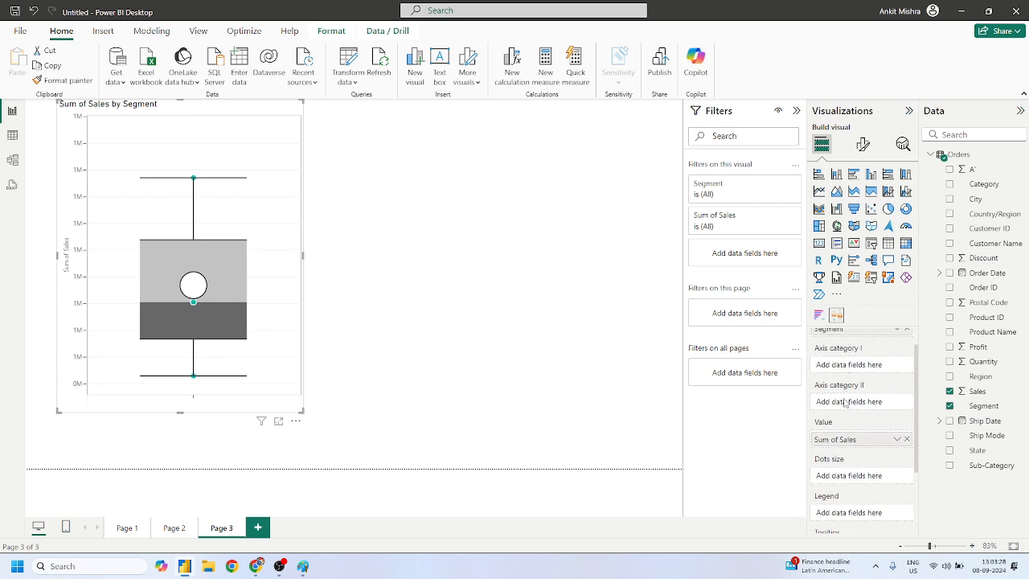
scroll(847, 398, up, 1)
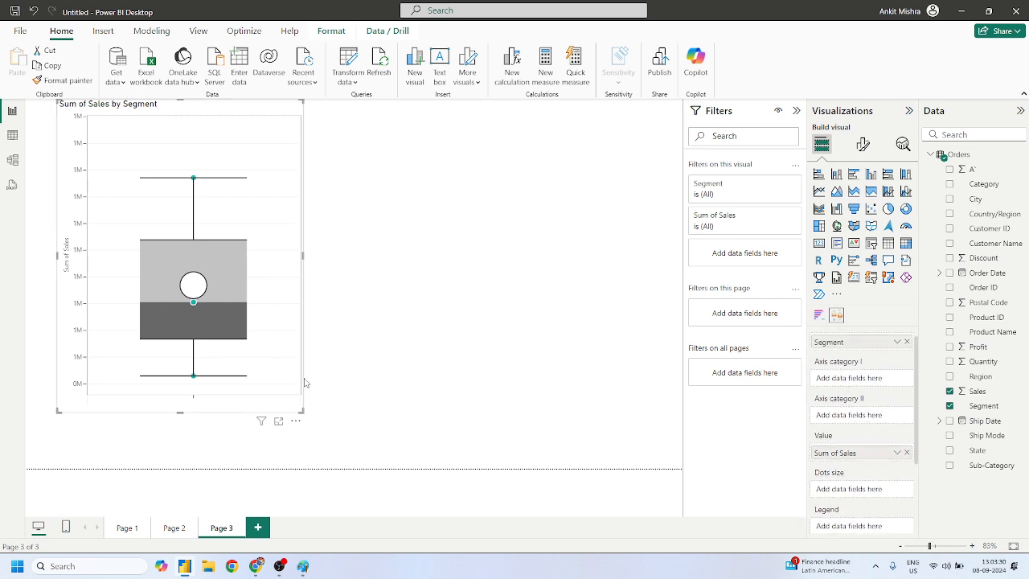
drag(993, 378, 893, 379)
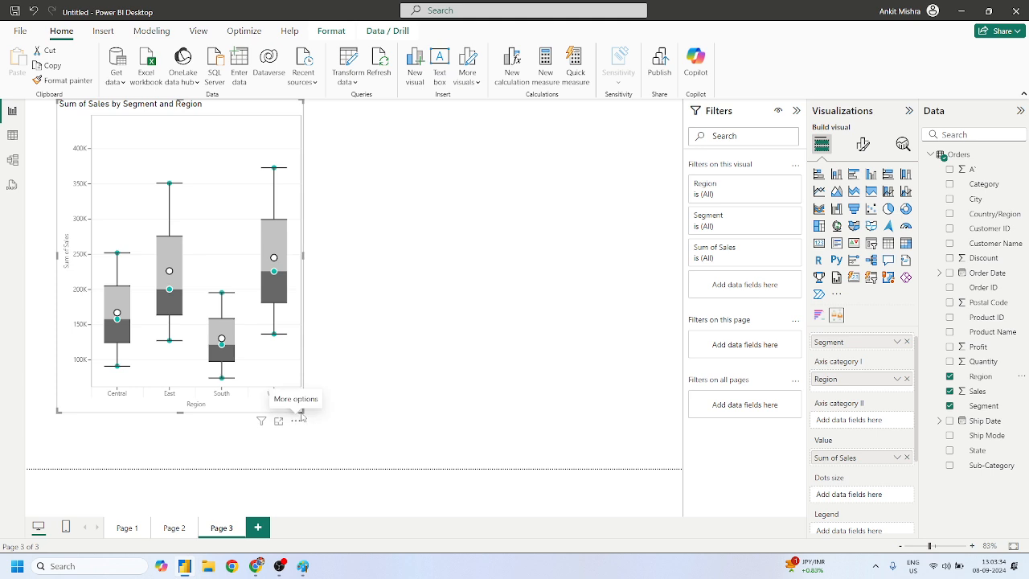
Enlarge the box plot visual and examine the statistics of the South region's box
drag(302, 416, 486, 452)
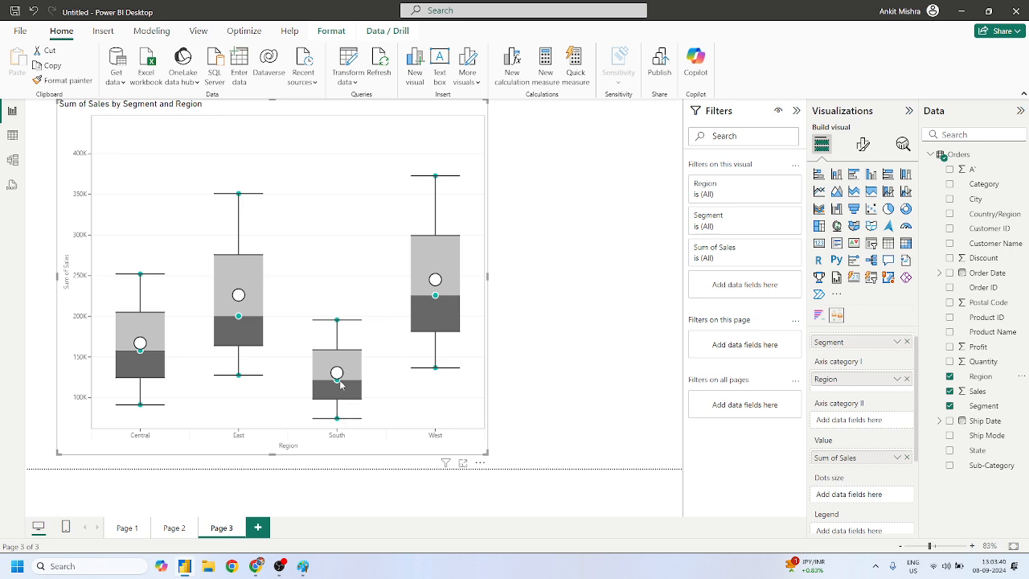
mouse_move(409, 312)
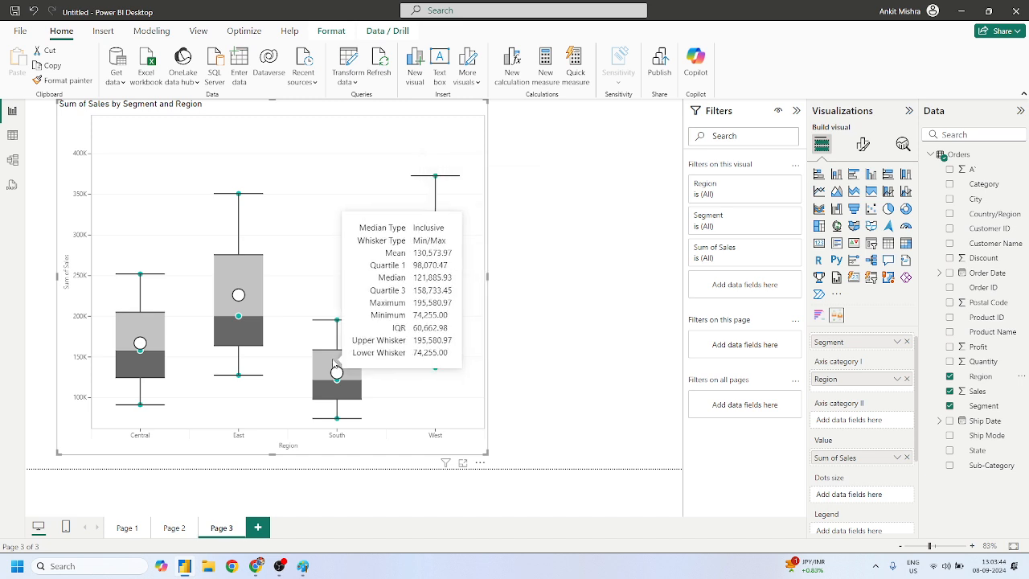
mouse_move(337, 373)
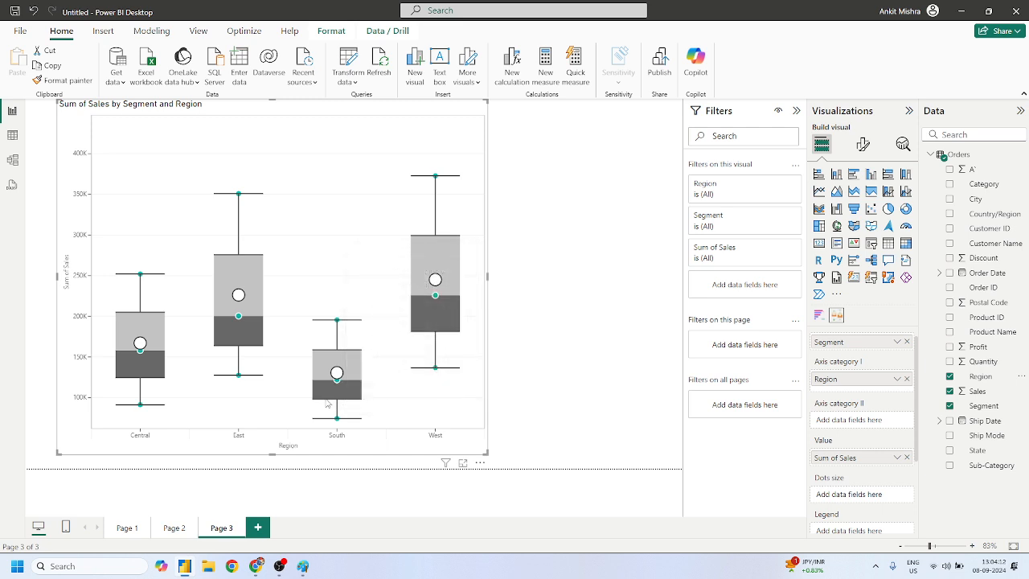
mouse_move(327, 404)
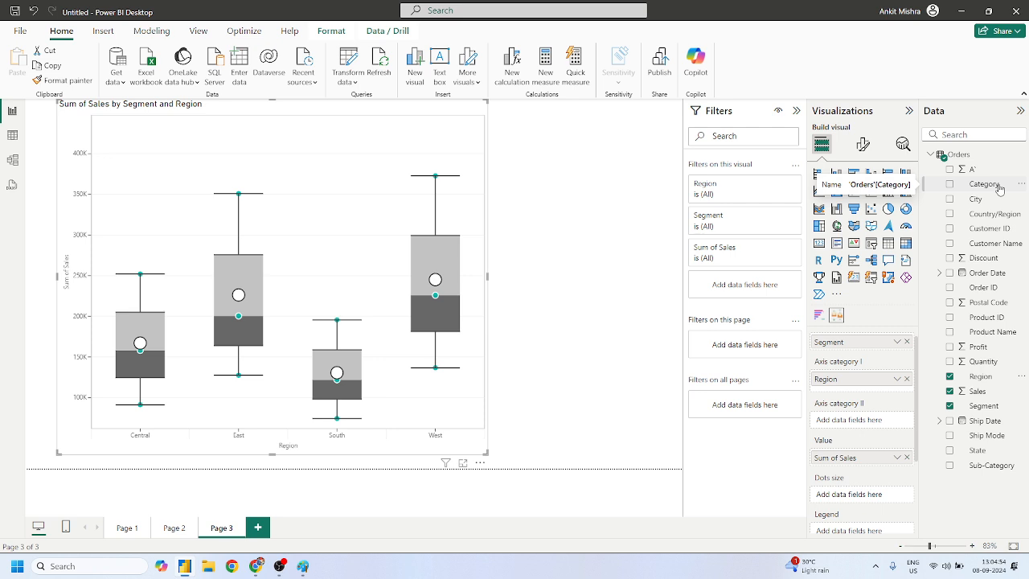
Add the Category field as Axis category II and enlarge the box plot to nearly the full page width
drag(999, 188, 859, 419)
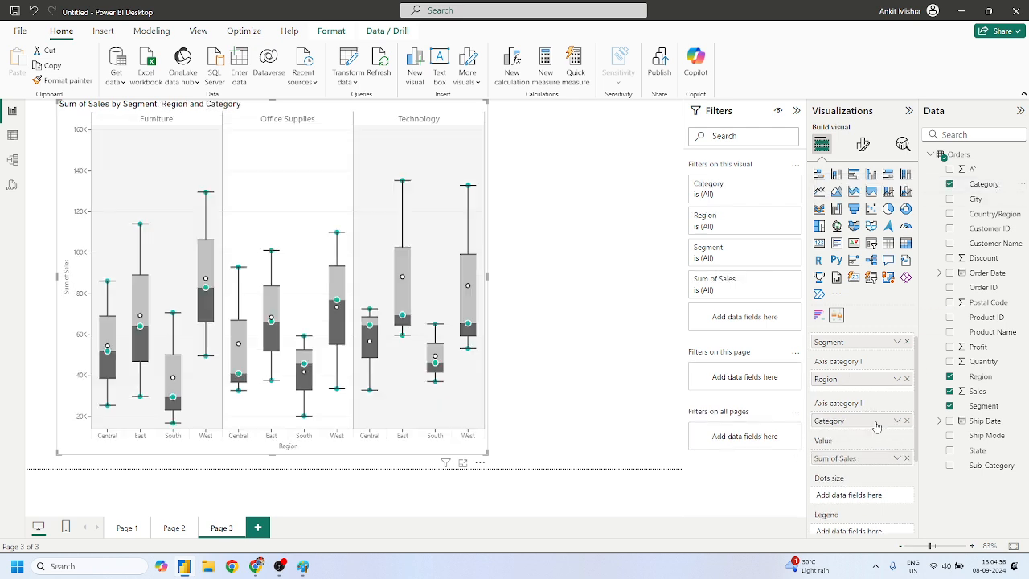
drag(495, 452, 651, 482)
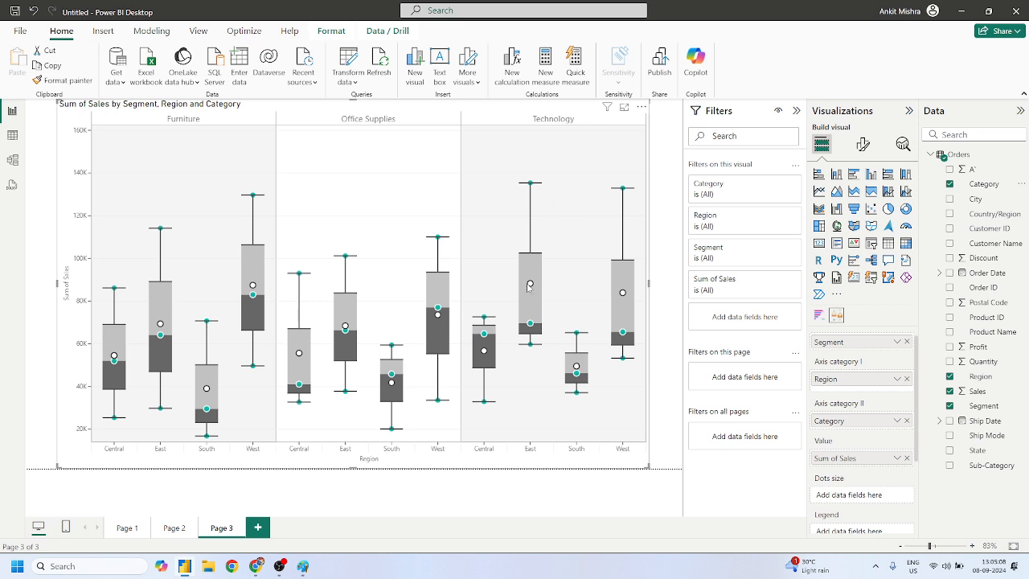
mouse_move(528, 286)
Try Region and Ship Mode in turn as the box plot's legend field, removing each one again
scroll(856, 505, down, 3)
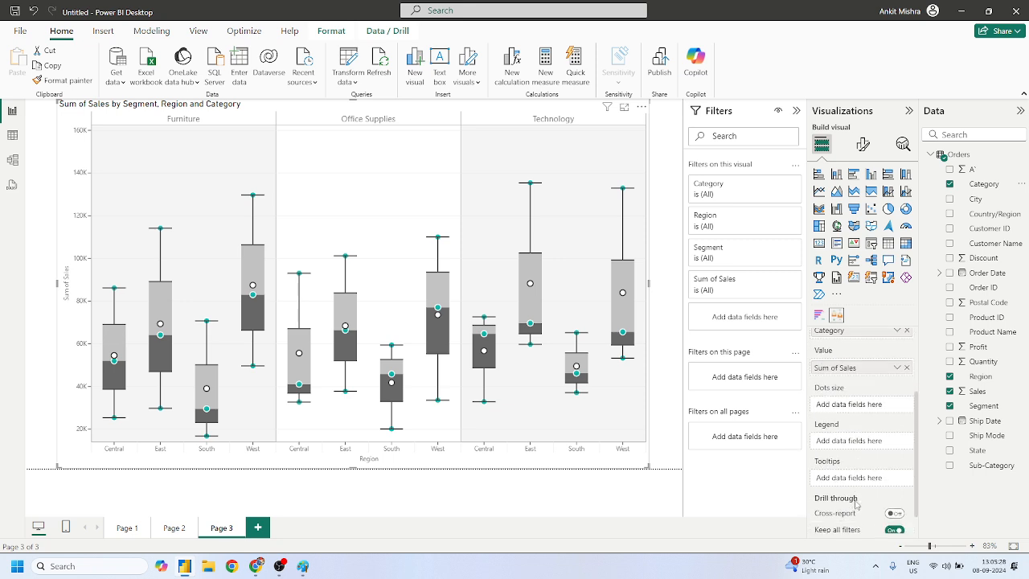
drag(981, 376, 856, 442)
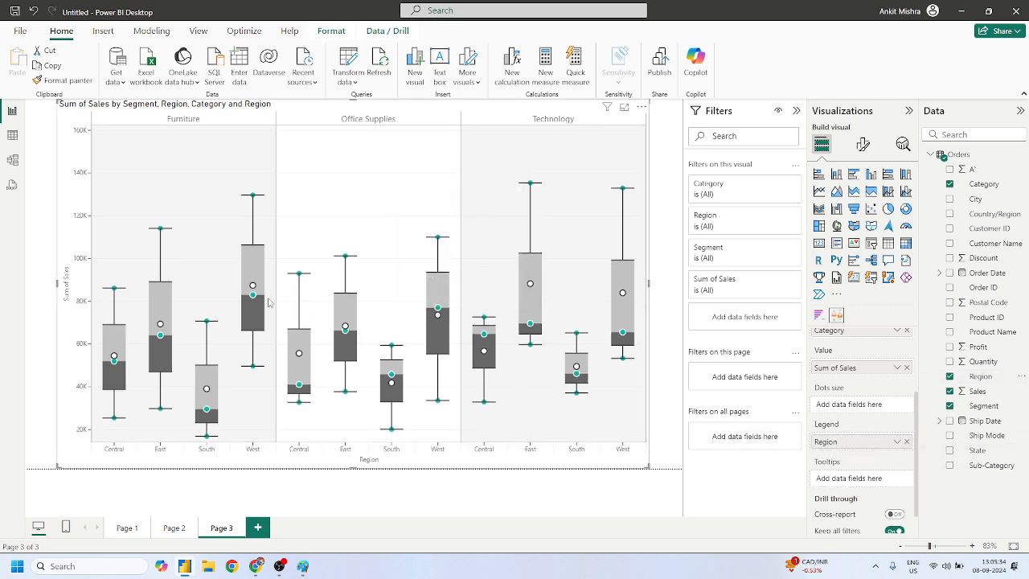
drag(902, 443, 733, 438)
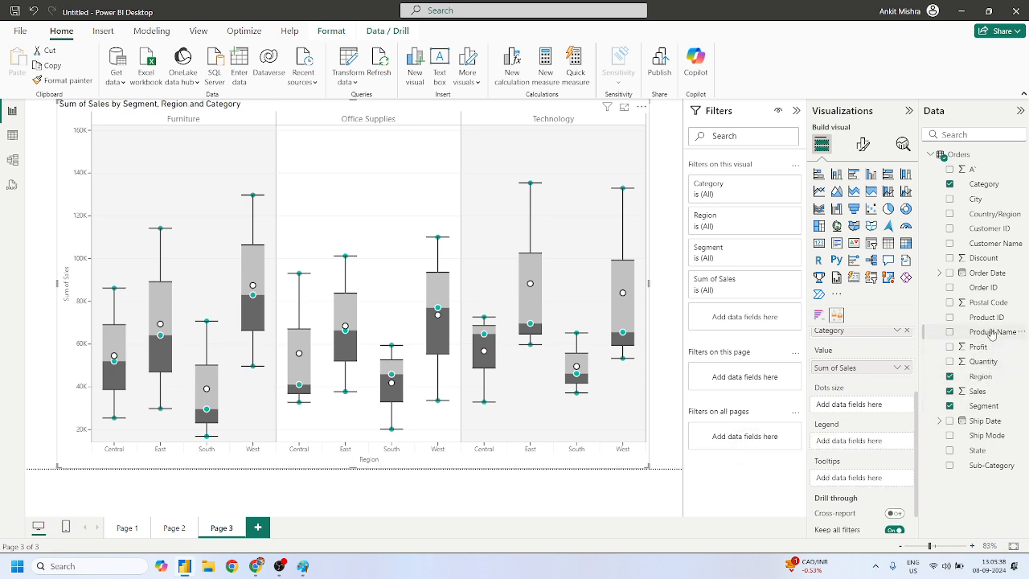
drag(994, 435, 868, 447)
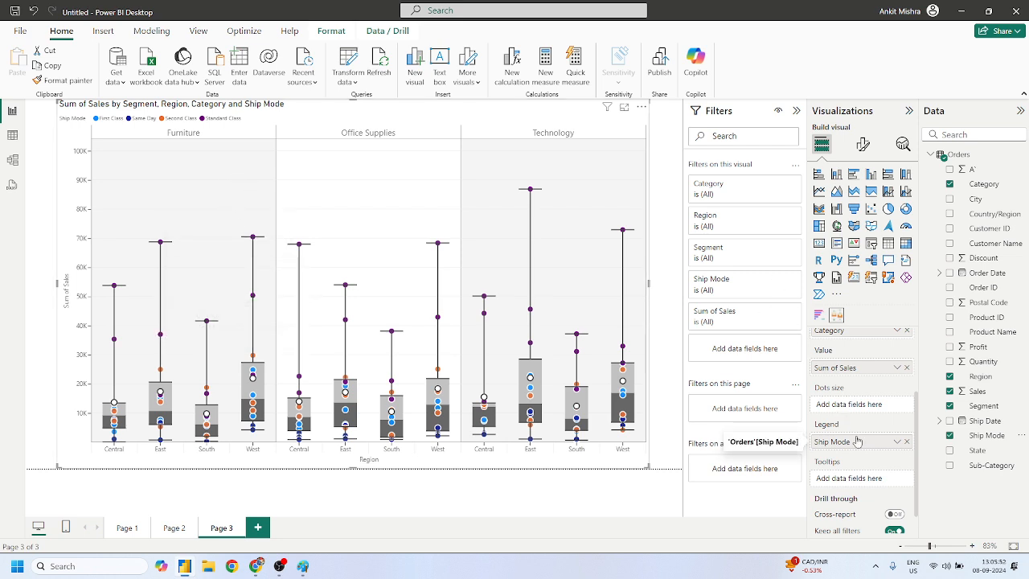
click(907, 442)
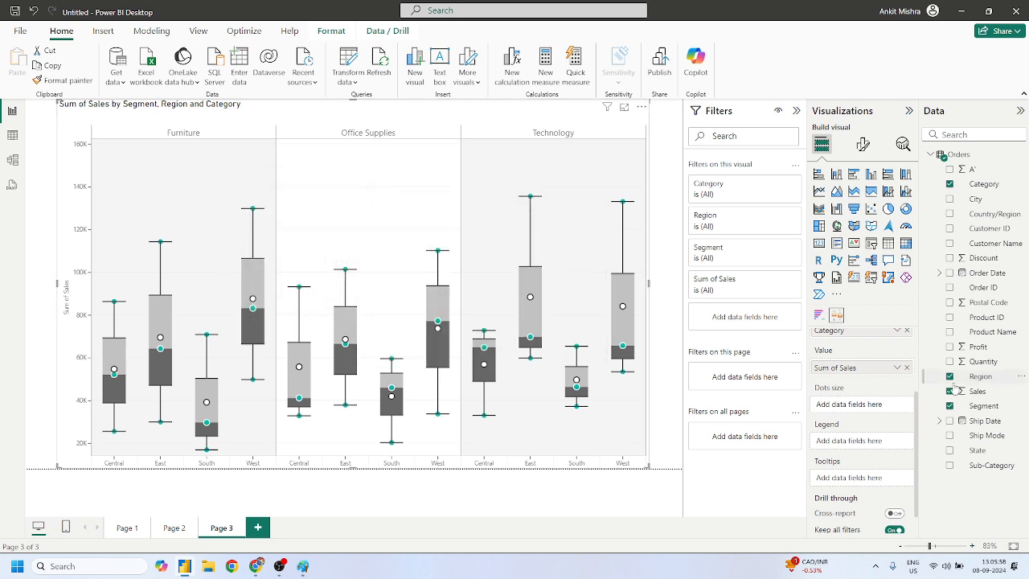
Size the box plot's dots by Profit, and replace that field with Sales
drag(981, 351, 885, 410)
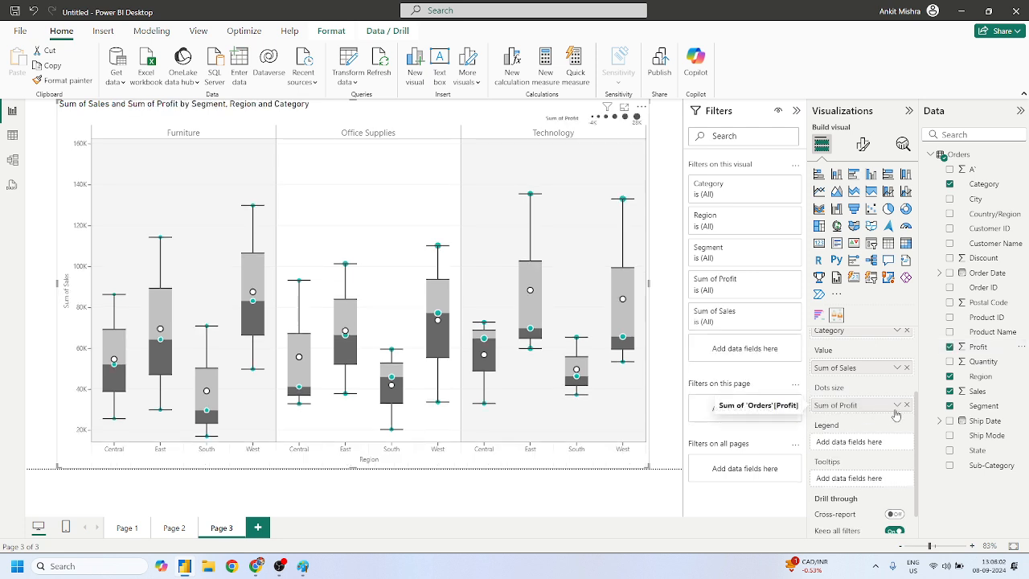
drag(971, 392, 851, 407)
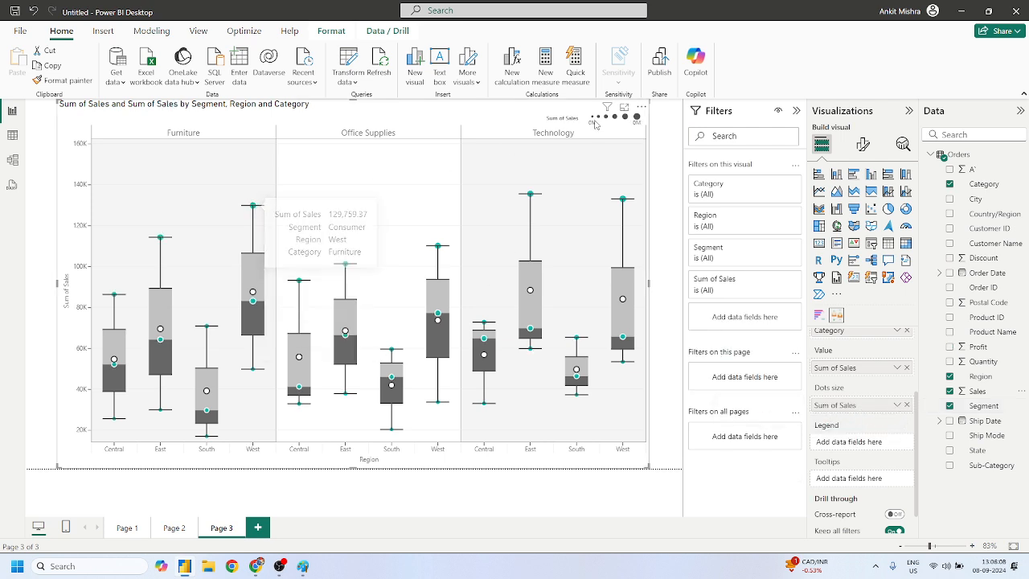
mouse_move(636, 122)
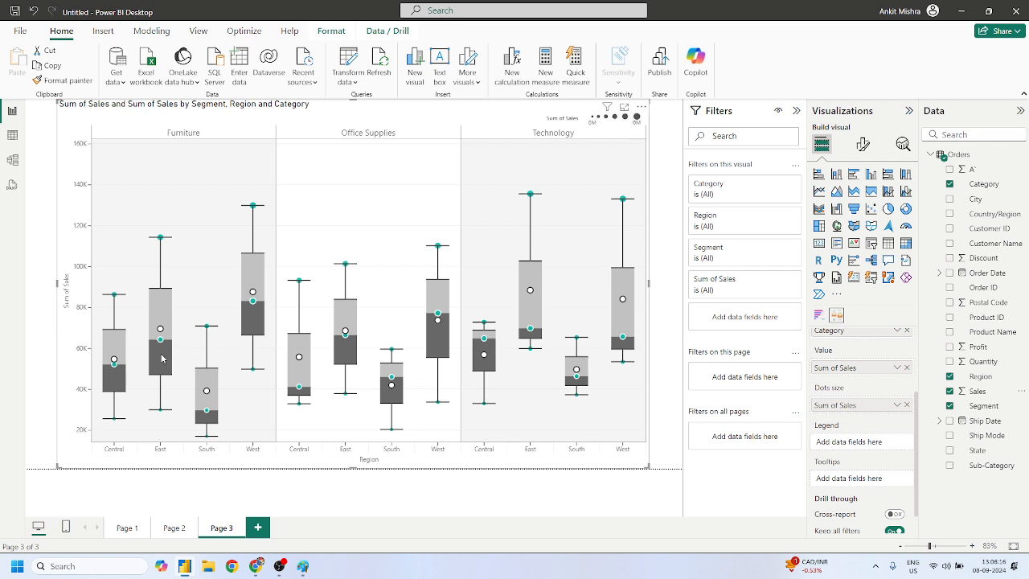
mouse_move(532, 338)
Add a new report page and import the Sankey Chart visual by Microsoft Corporation from the Power BI visuals gallery
click(258, 527)
click(836, 295)
click(874, 303)
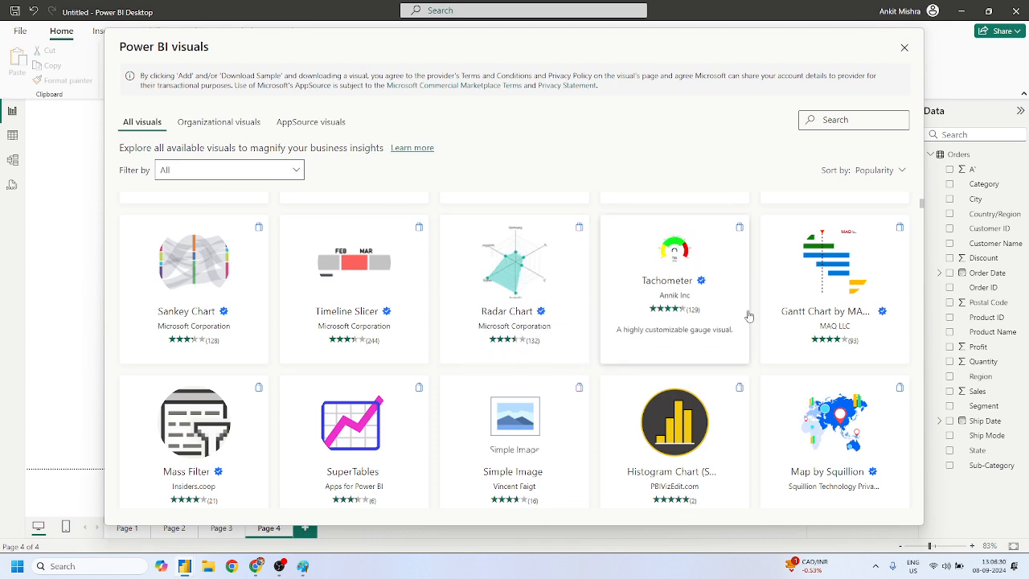
scroll(747, 315, down, 1)
scroll(749, 315, up, 3)
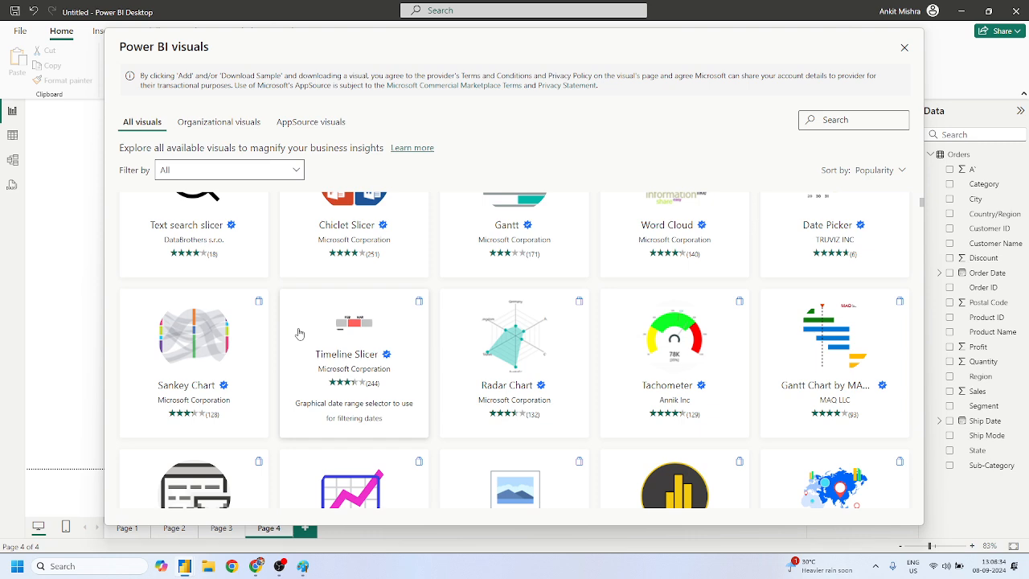
click(225, 338)
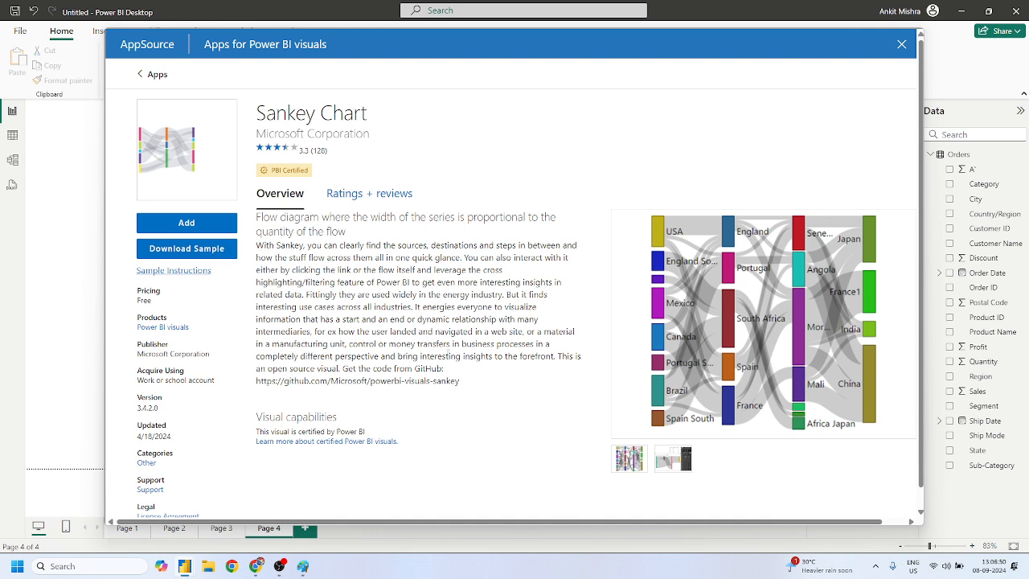
click(177, 229)
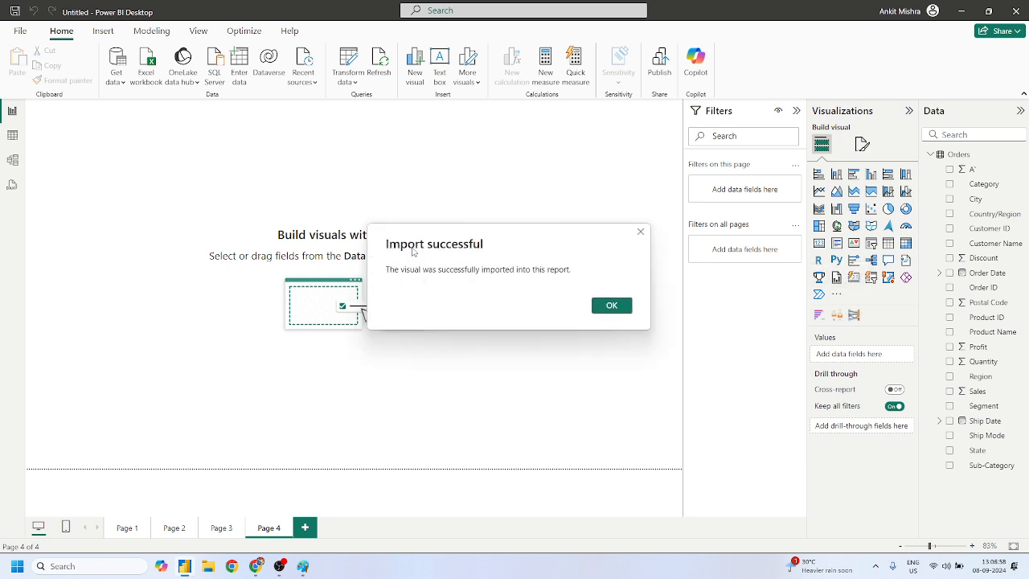
click(617, 306)
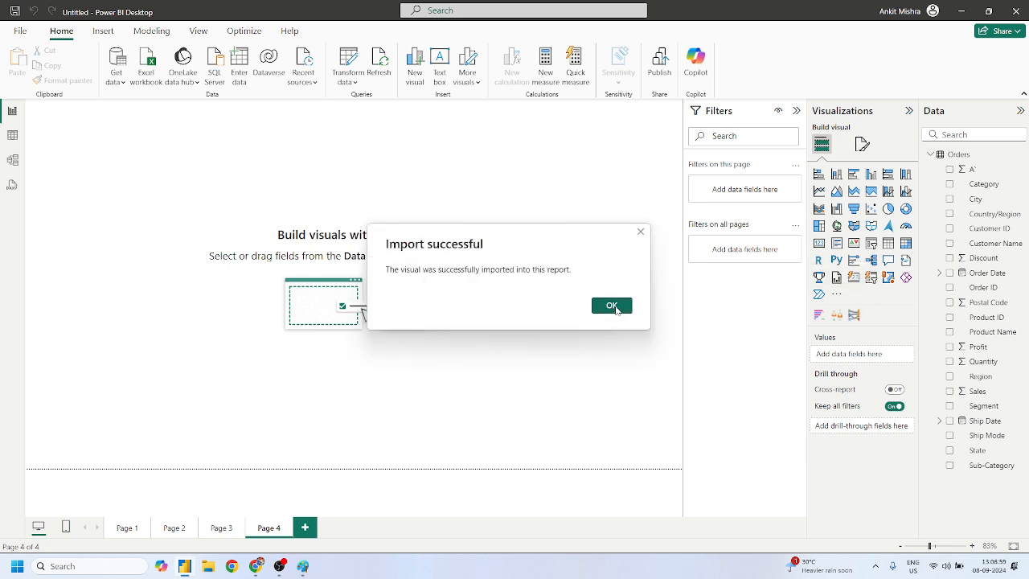
Remove the imported Animated Bar Chart Race visual and all its associated tiles from the report
click(819, 315)
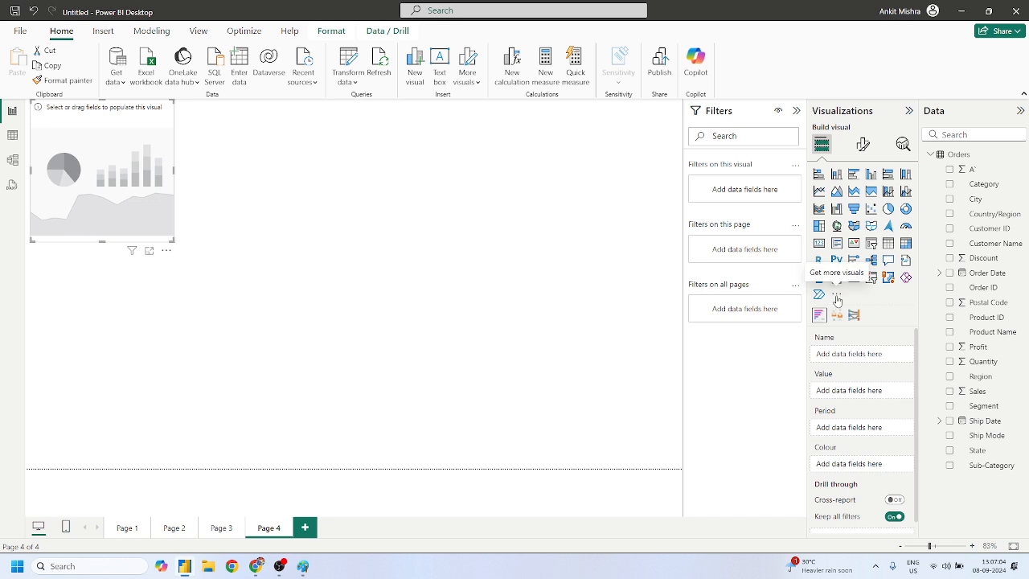
click(837, 298)
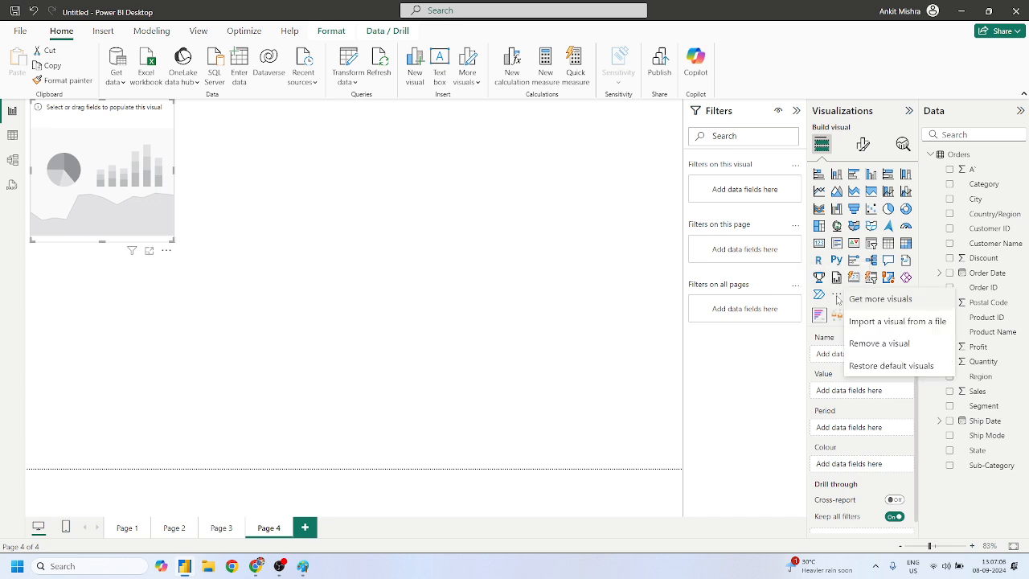
click(872, 348)
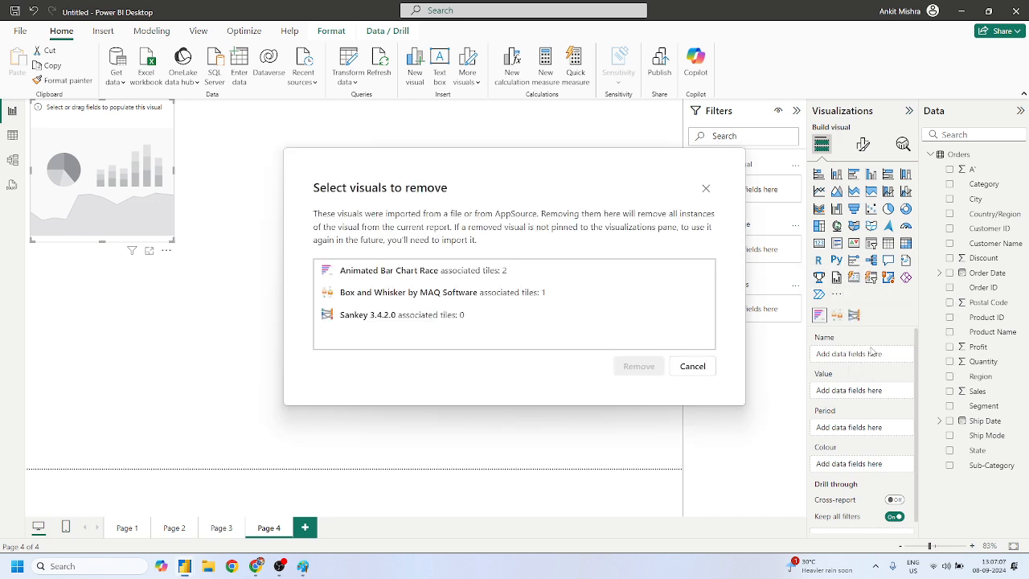
click(370, 276)
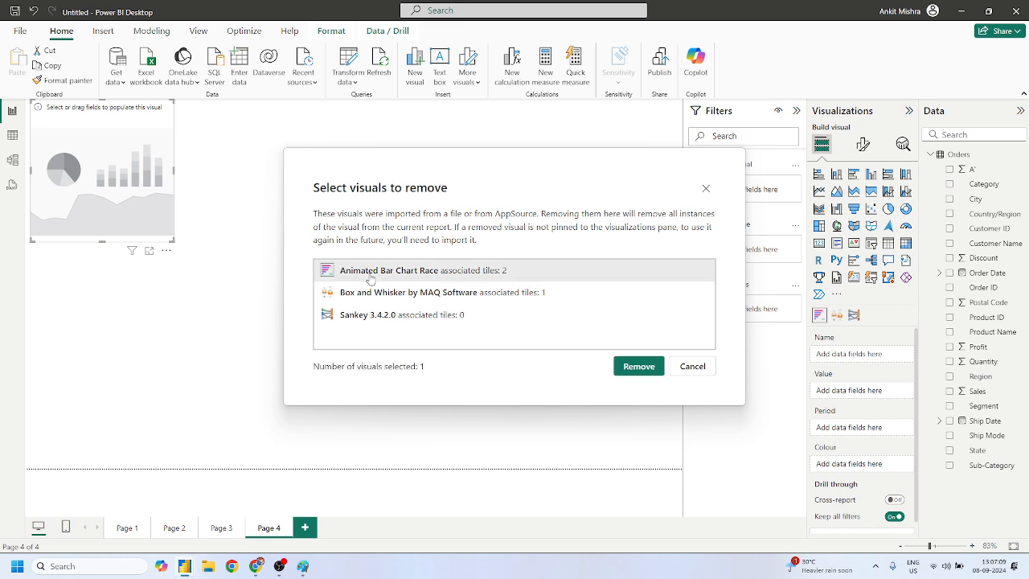
click(631, 370)
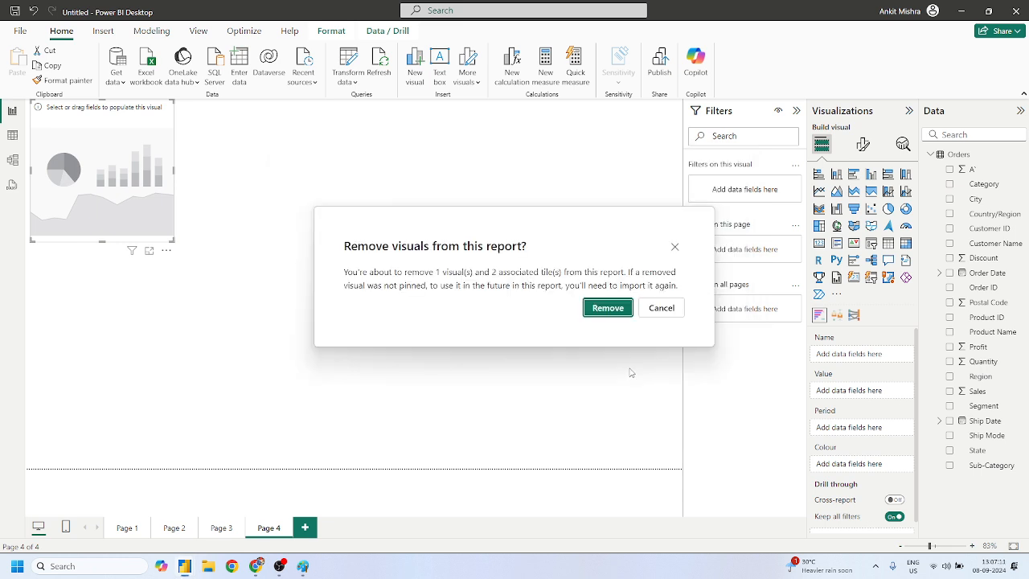
click(611, 307)
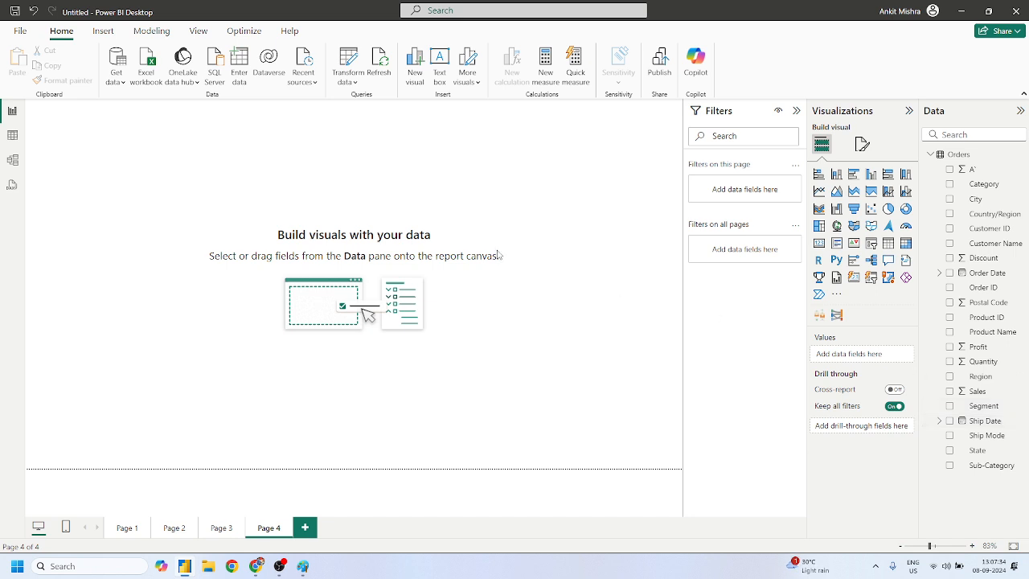
Insert an empty Sankey chart on Page 4, roughly double its size and move it to the upper middle of the page
click(837, 317)
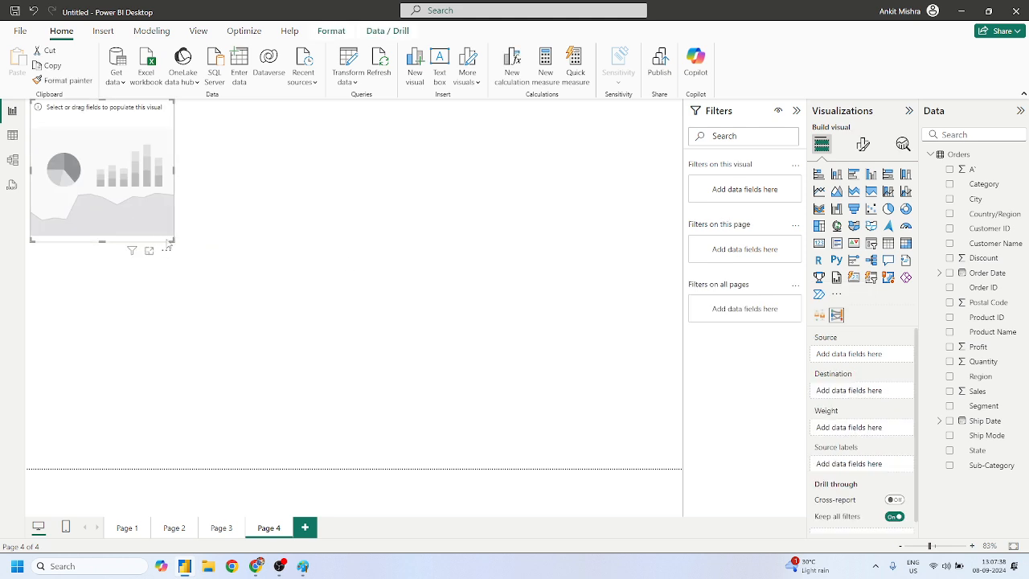
drag(170, 239, 378, 349)
drag(197, 281, 366, 293)
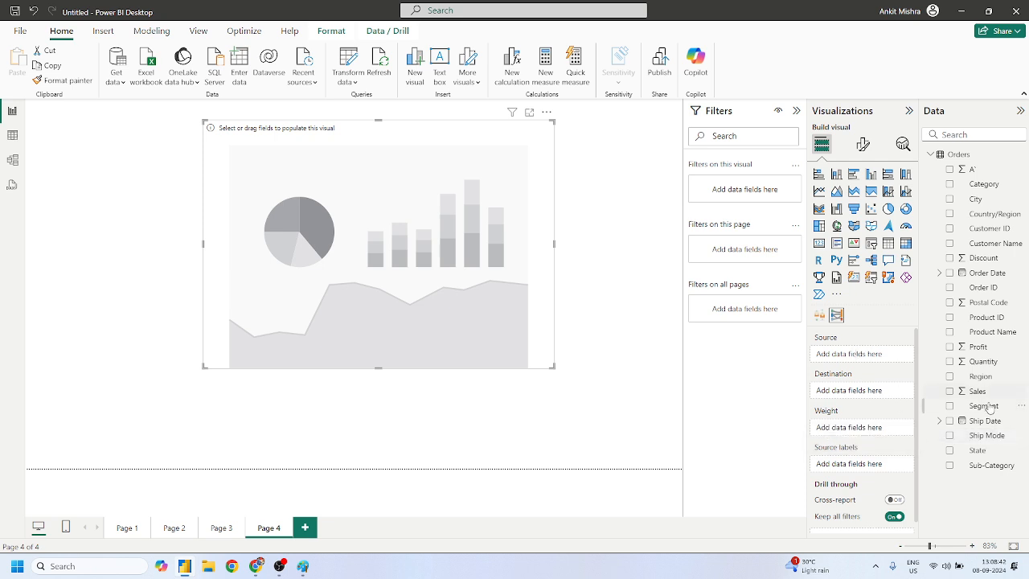
Set Region as the Sankey chart's source and Segment as its destination, discarding a trial of Sales as the destination
drag(997, 412, 858, 358)
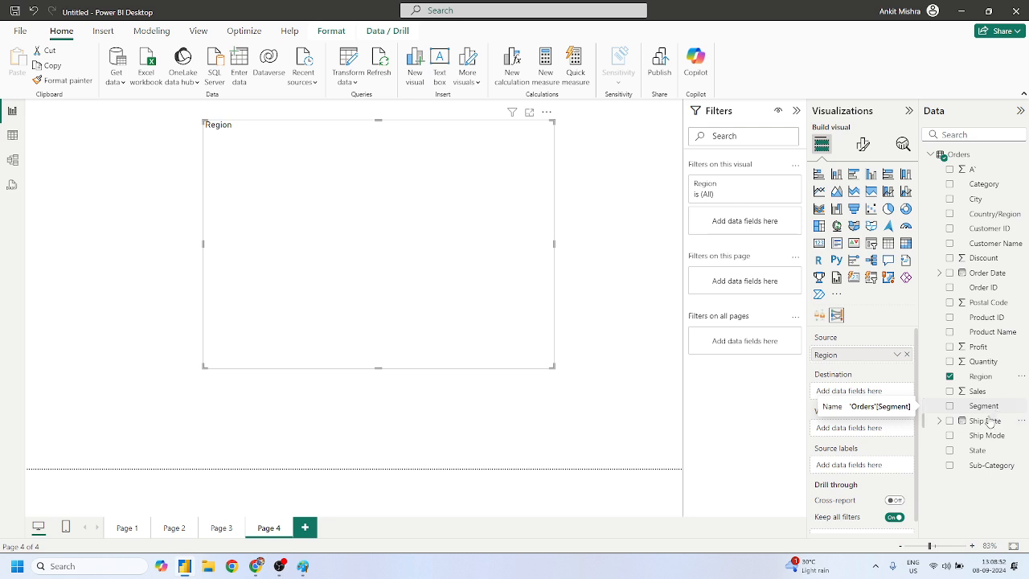
drag(986, 396, 852, 393)
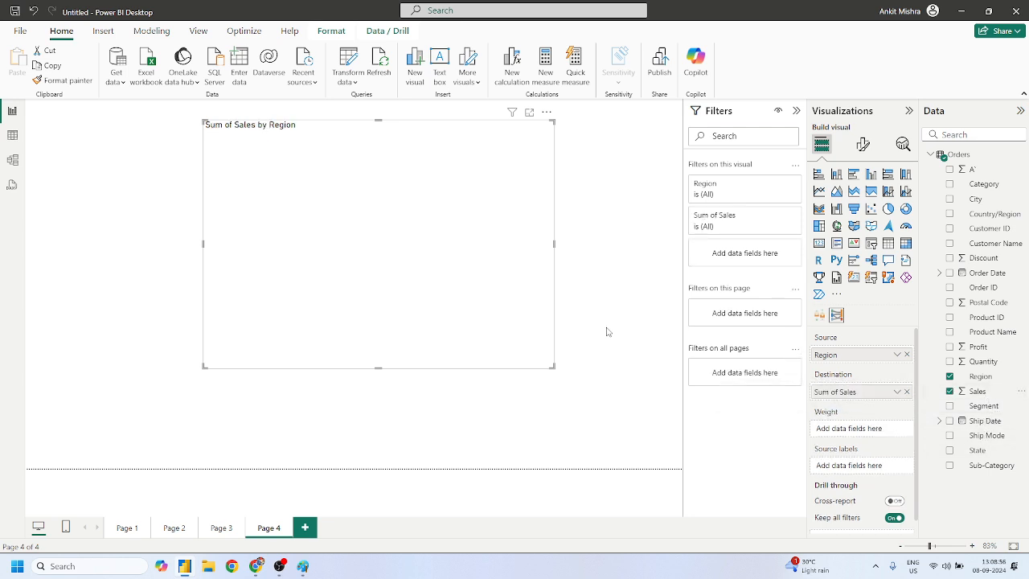
click(907, 392)
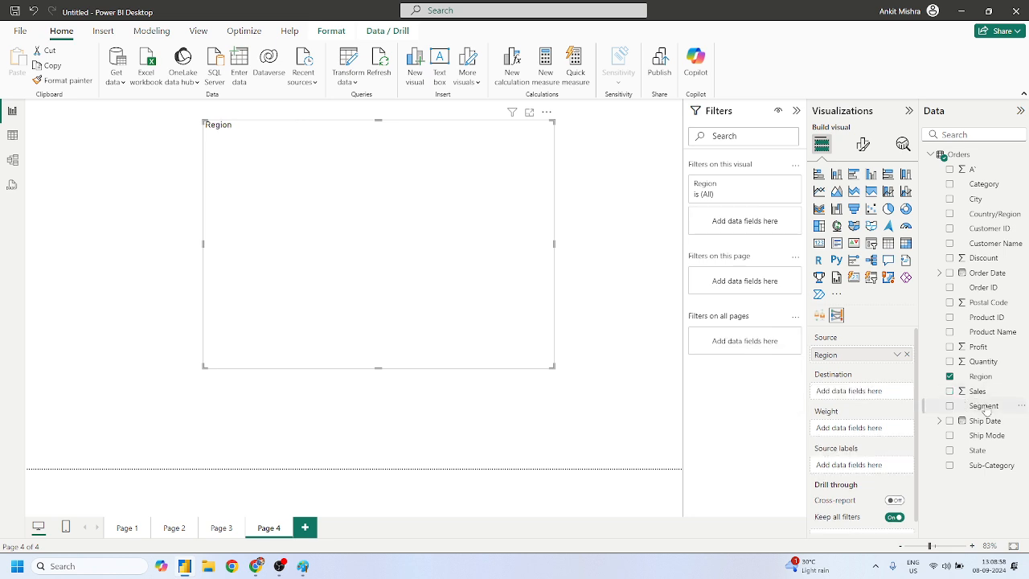
drag(987, 410, 865, 392)
Move the Sankey chart near the page's left edge and enlarge it to fill most of the page
drag(554, 366, 635, 422)
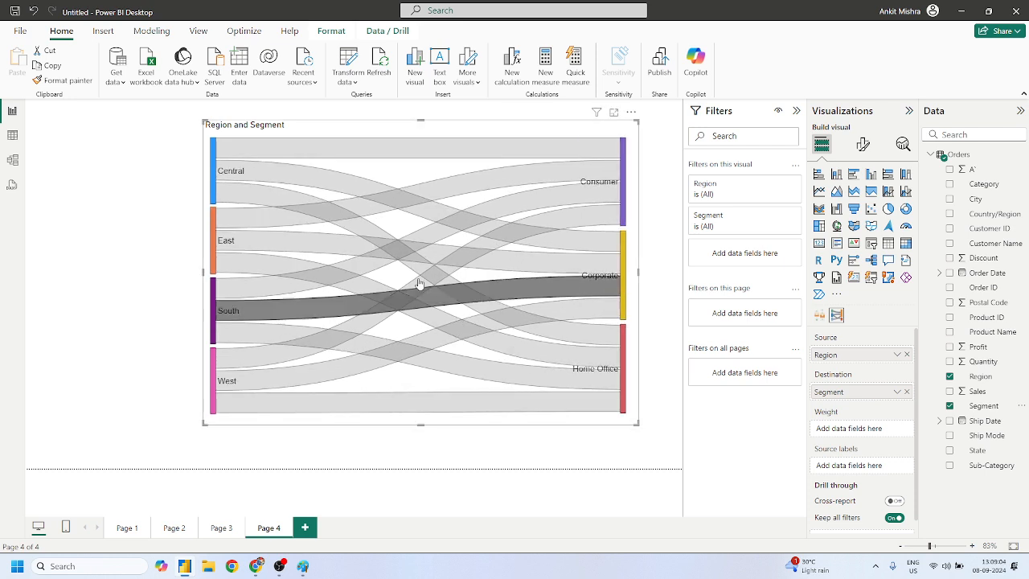
drag(289, 133, 153, 134)
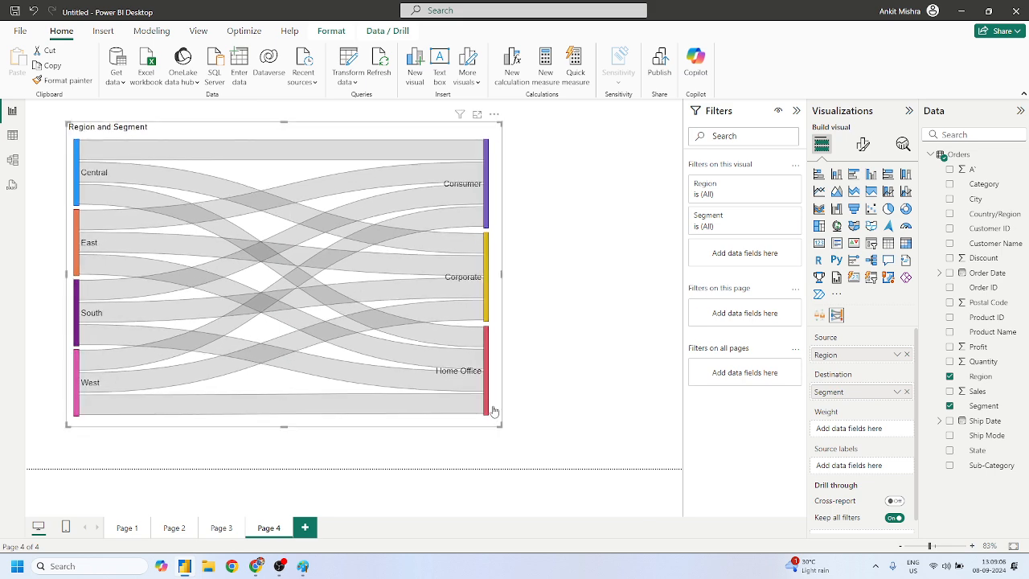
drag(504, 428, 590, 467)
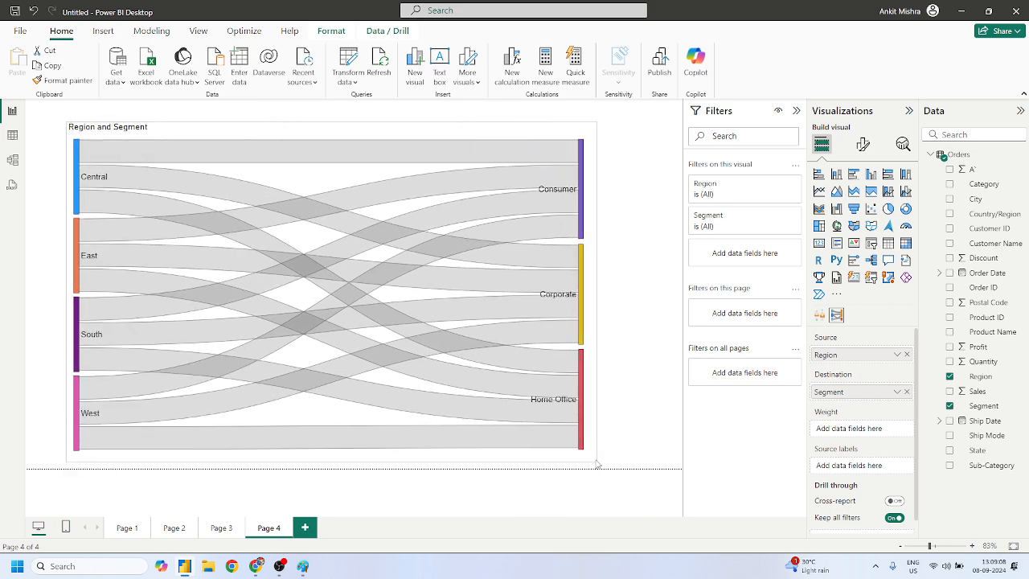
Examine the links between regions and segments in the Sankey chart, highlighting the flows that leave the Central node
mouse_move(417, 320)
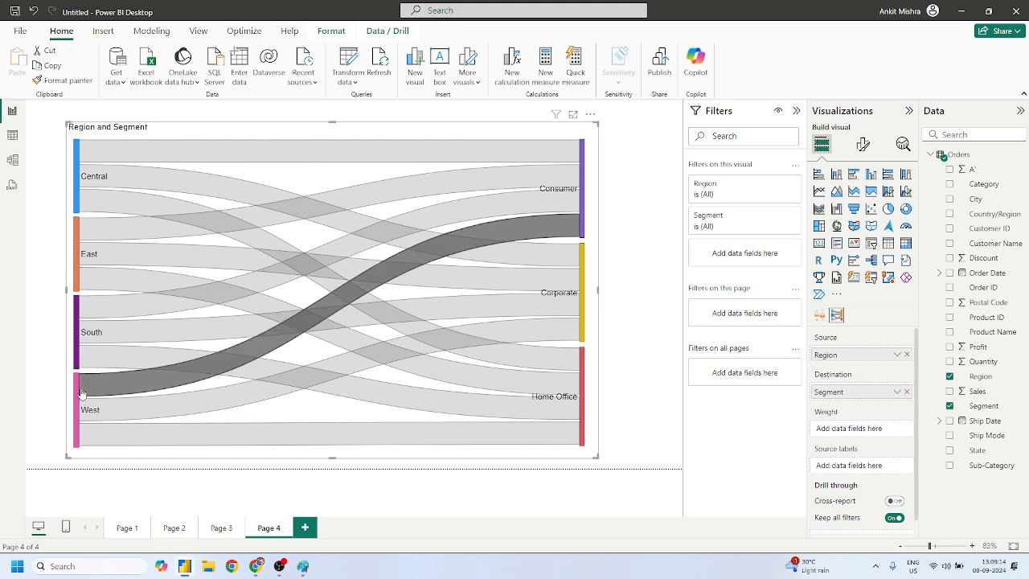
mouse_move(427, 224)
mouse_move(567, 266)
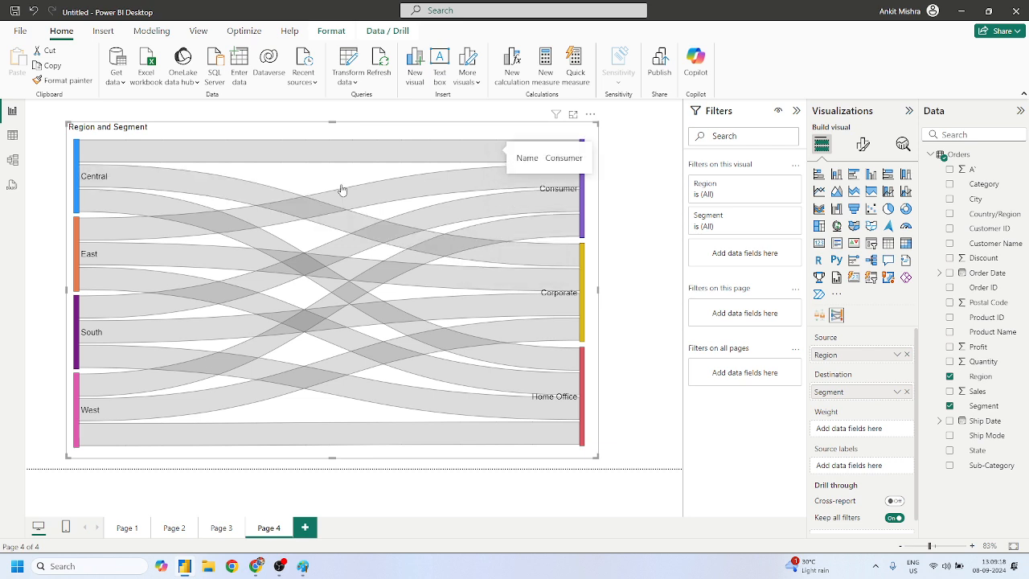
mouse_move(537, 334)
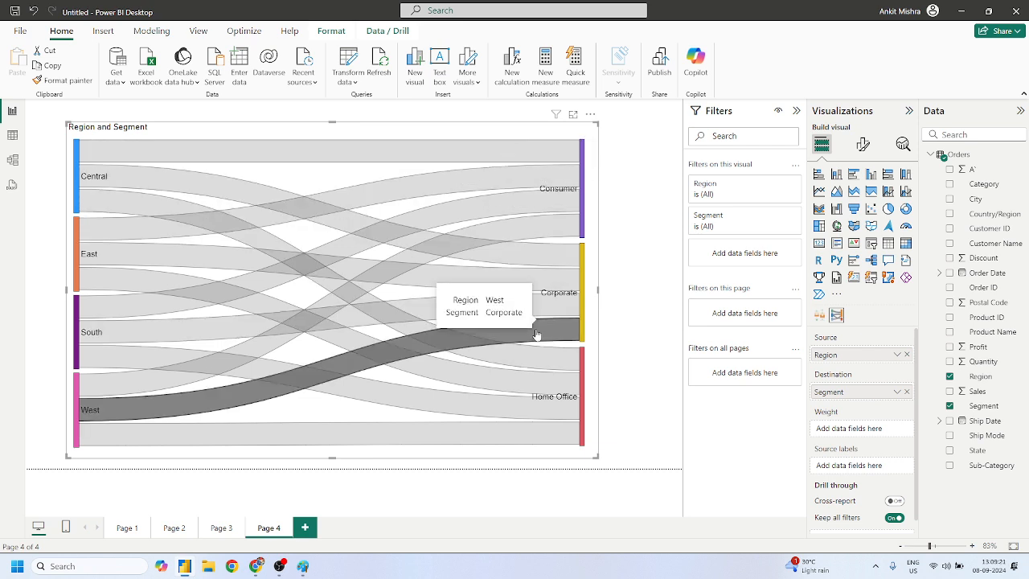
click(78, 176)
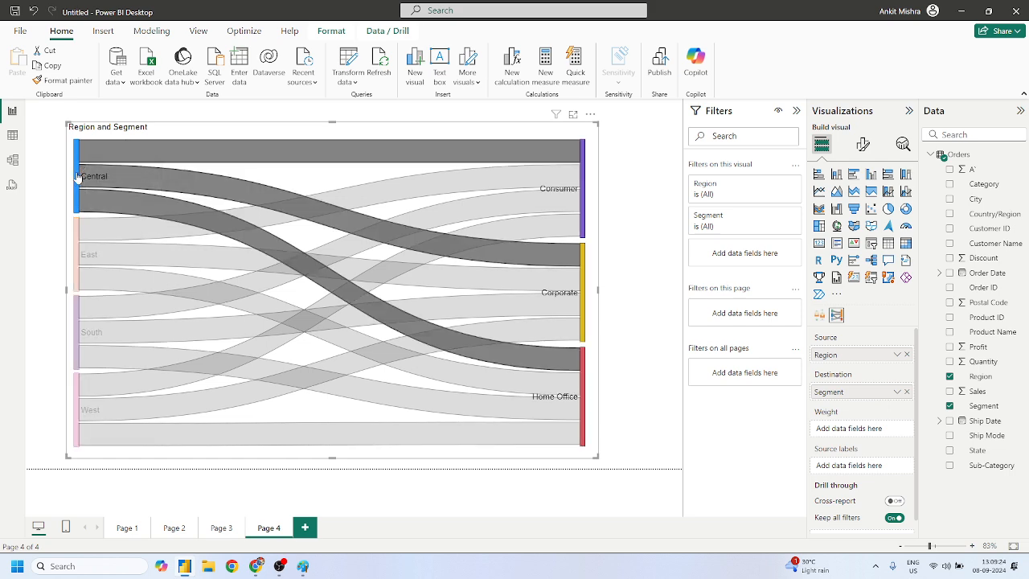
mouse_move(589, 221)
mouse_move(564, 364)
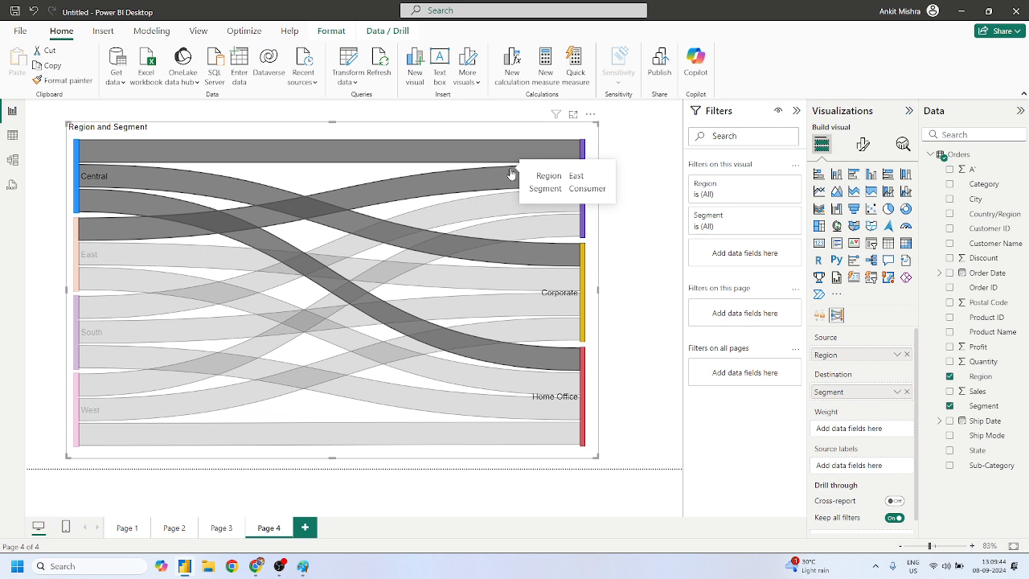
Weight the Sankey chart's links by the Sales field
drag(985, 388, 867, 424)
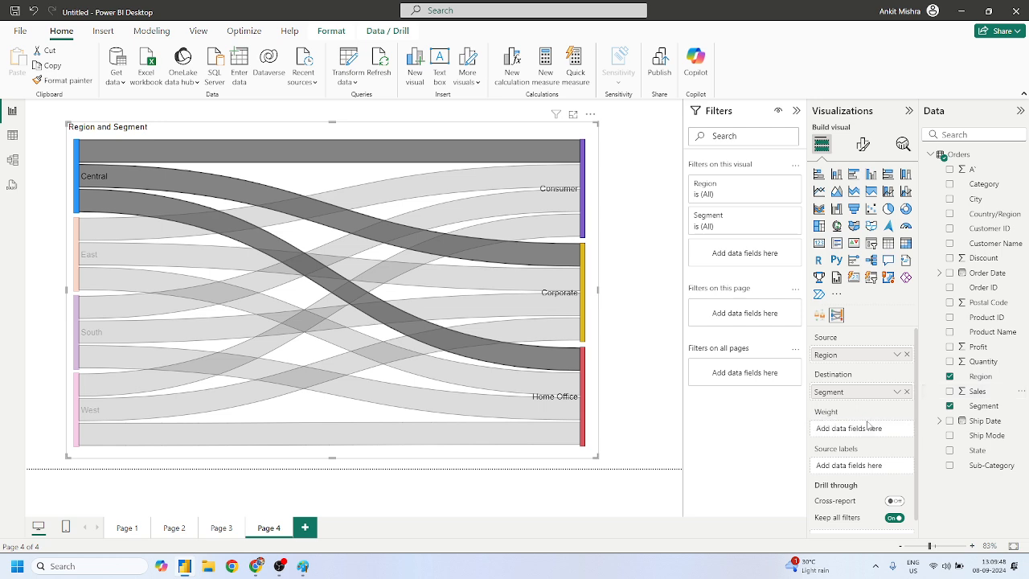
drag(983, 392, 882, 433)
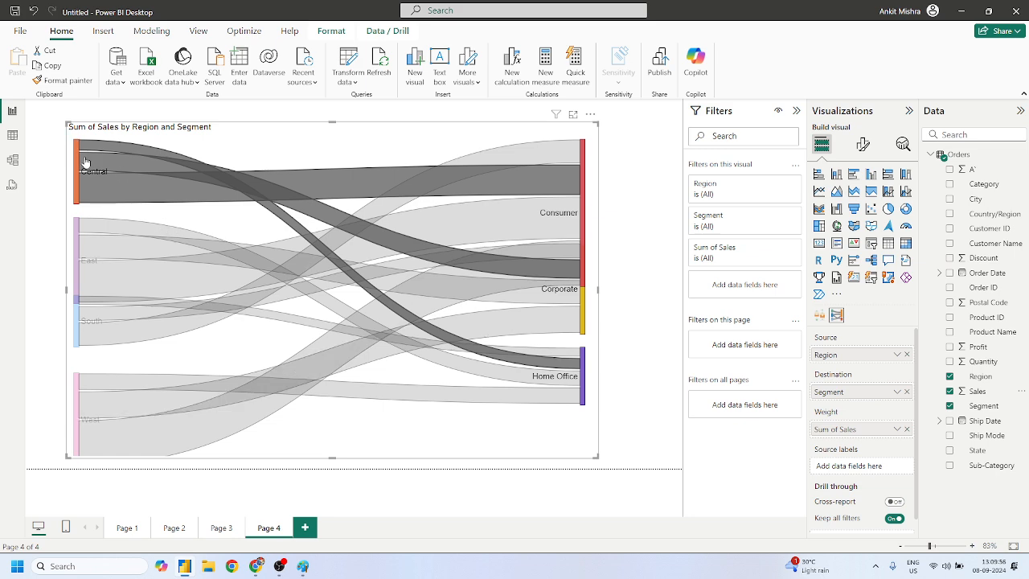
Examine the weighted sales flows from Central to each segment, and highlight the East, South and West nodes in turn
mouse_move(85, 163)
mouse_move(519, 190)
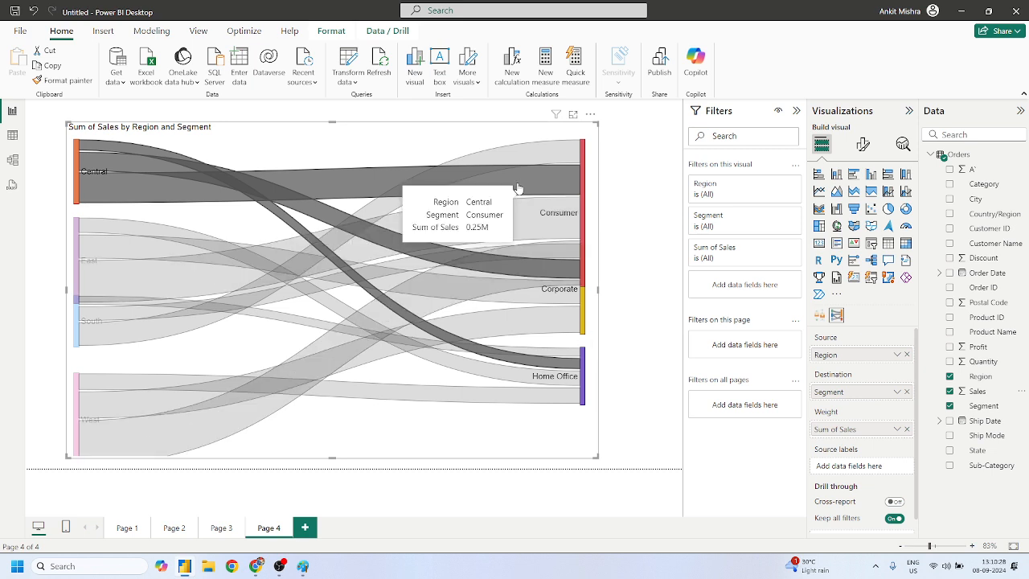
mouse_move(549, 370)
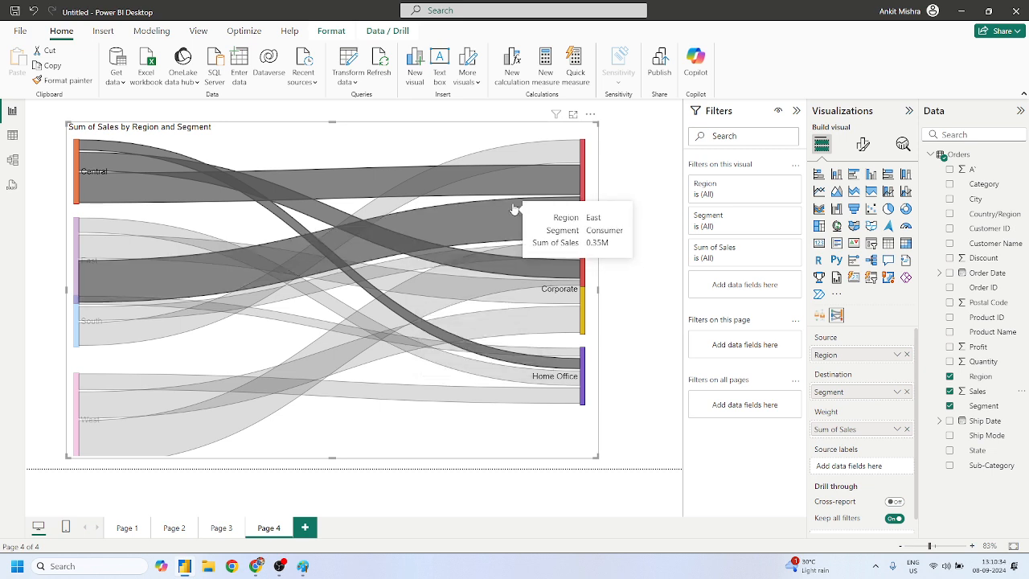
mouse_move(488, 318)
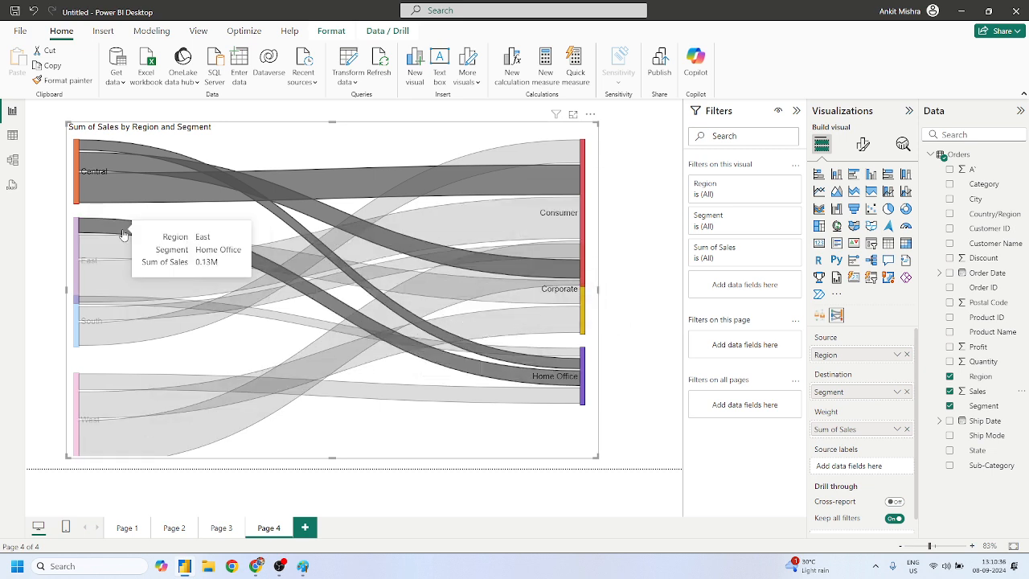
mouse_move(79, 273)
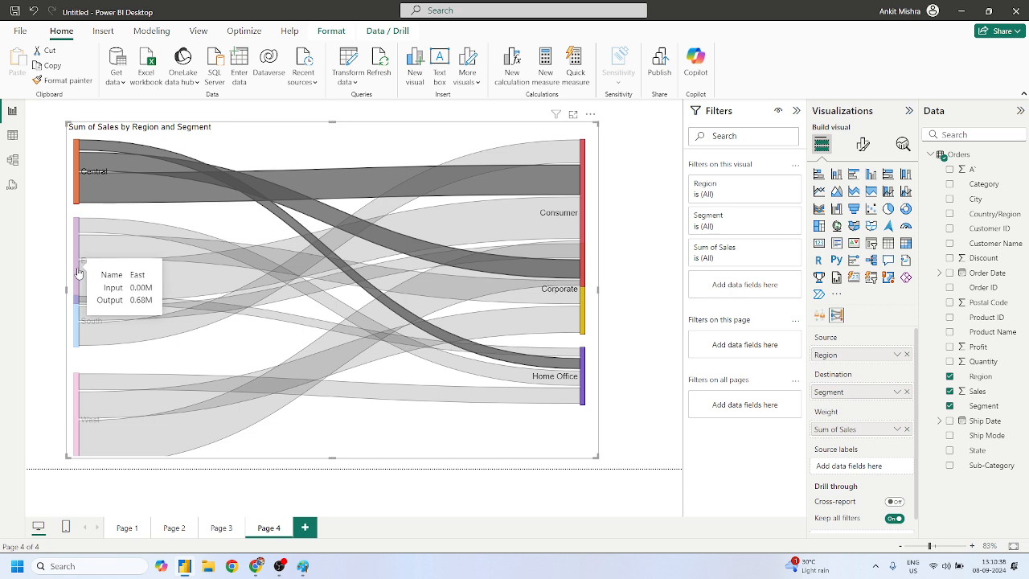
click(79, 274)
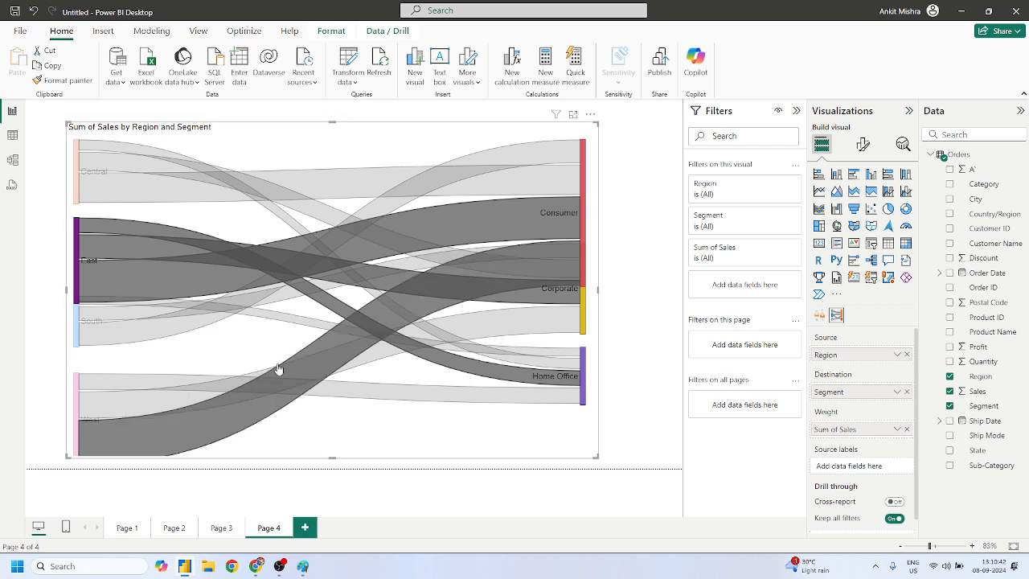
click(78, 339)
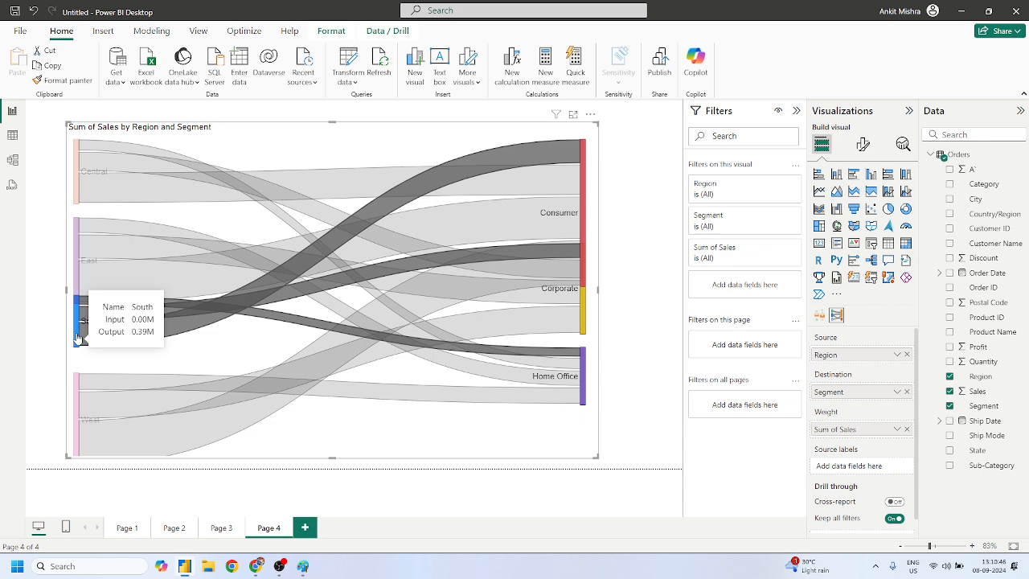
click(78, 429)
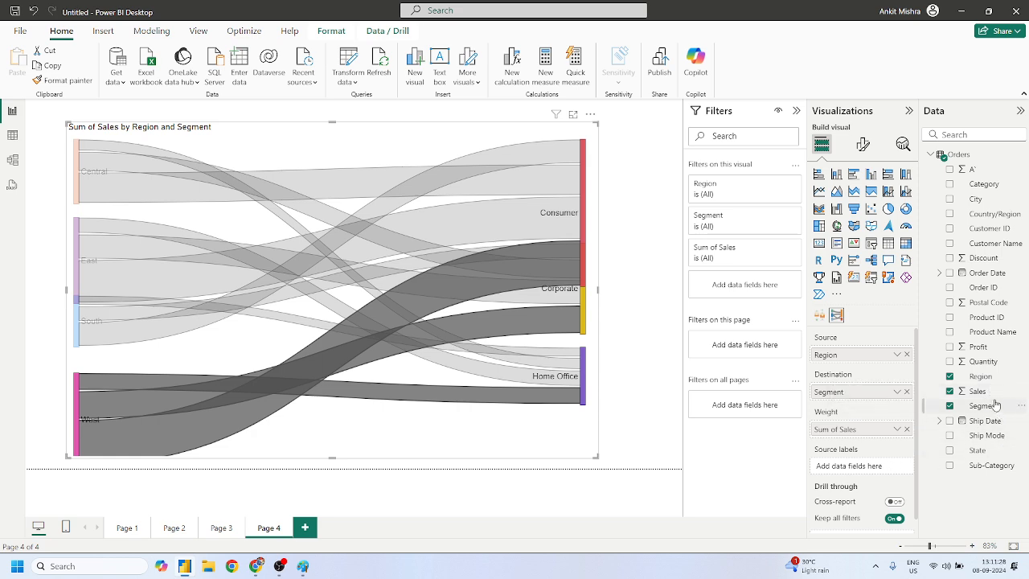
Try Region twice as the Sankey chart's source labels field, removing it again each time
drag(977, 378, 854, 466)
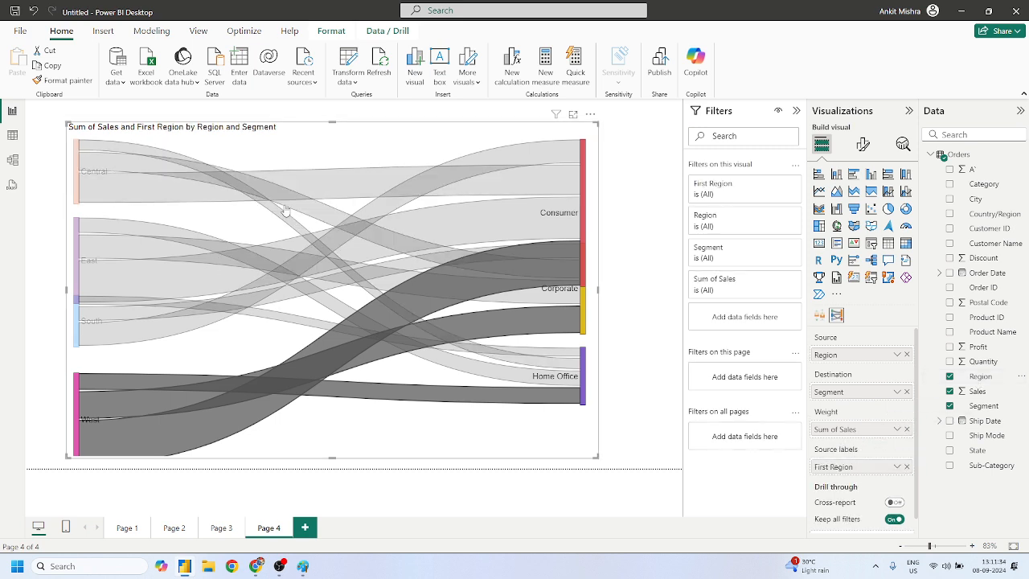
mouse_move(294, 206)
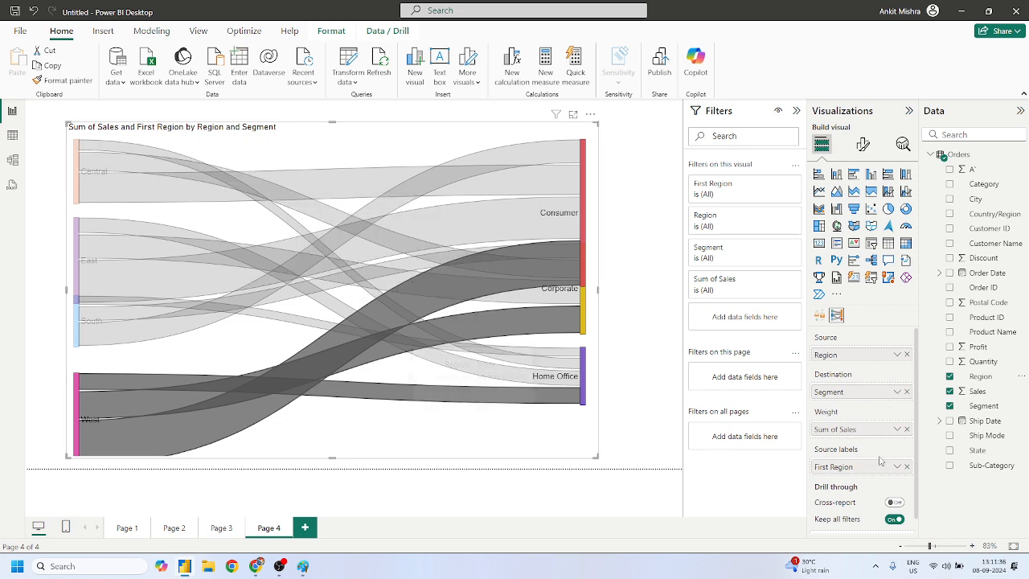
click(908, 468)
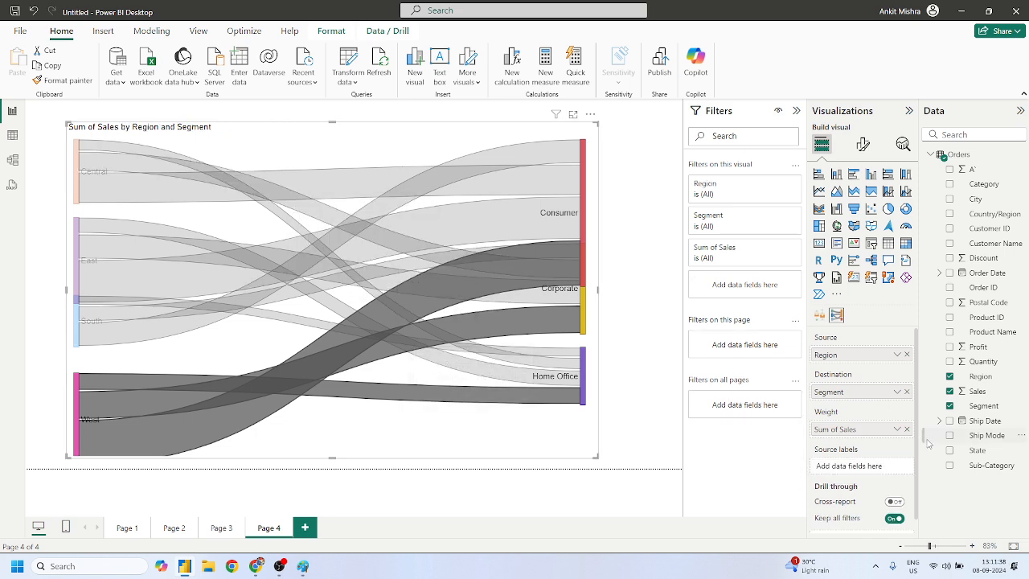
drag(999, 379, 852, 468)
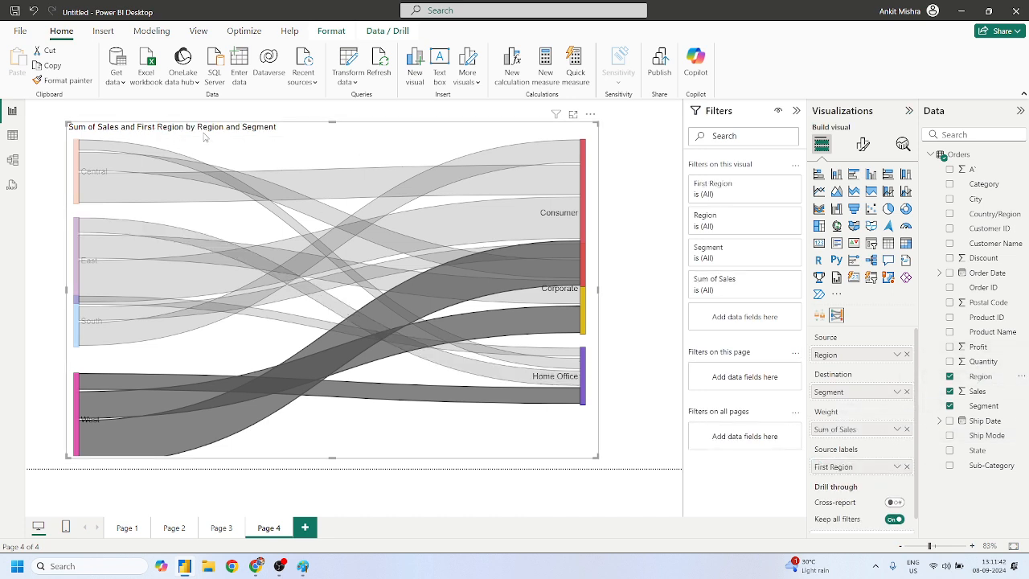
click(907, 467)
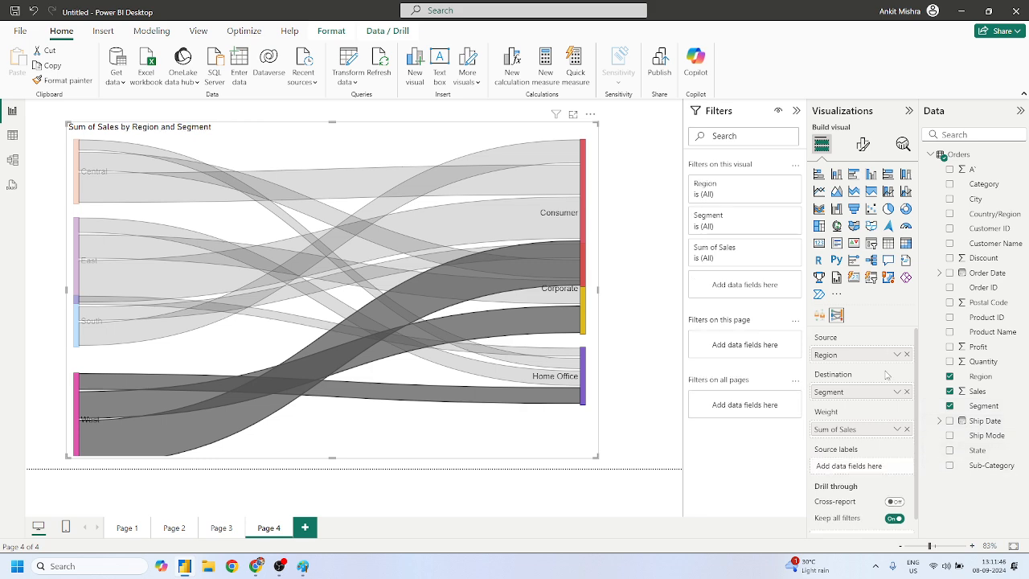
Turn on data link labels in the Sankey chart's visual formatting
click(860, 151)
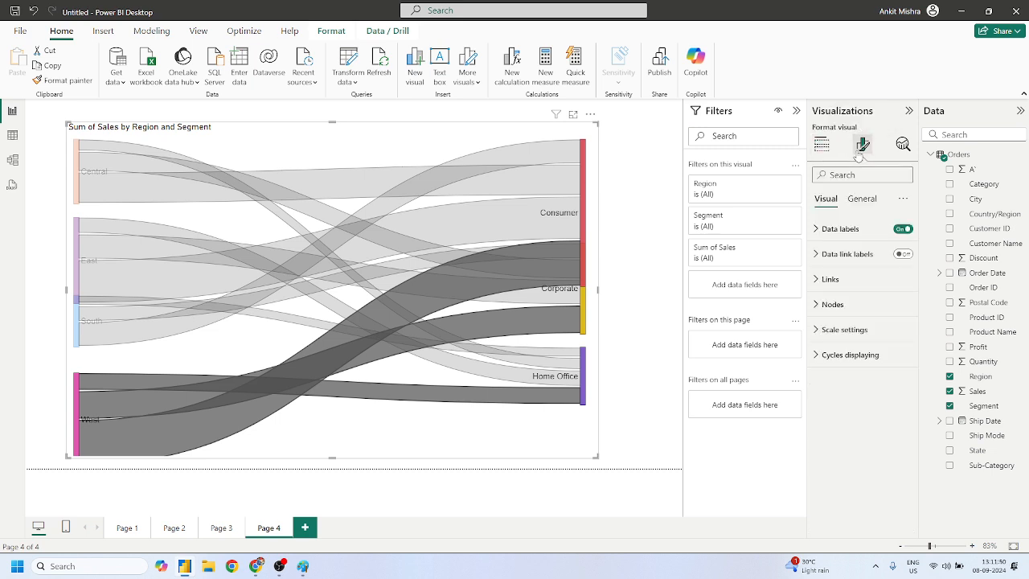
click(901, 255)
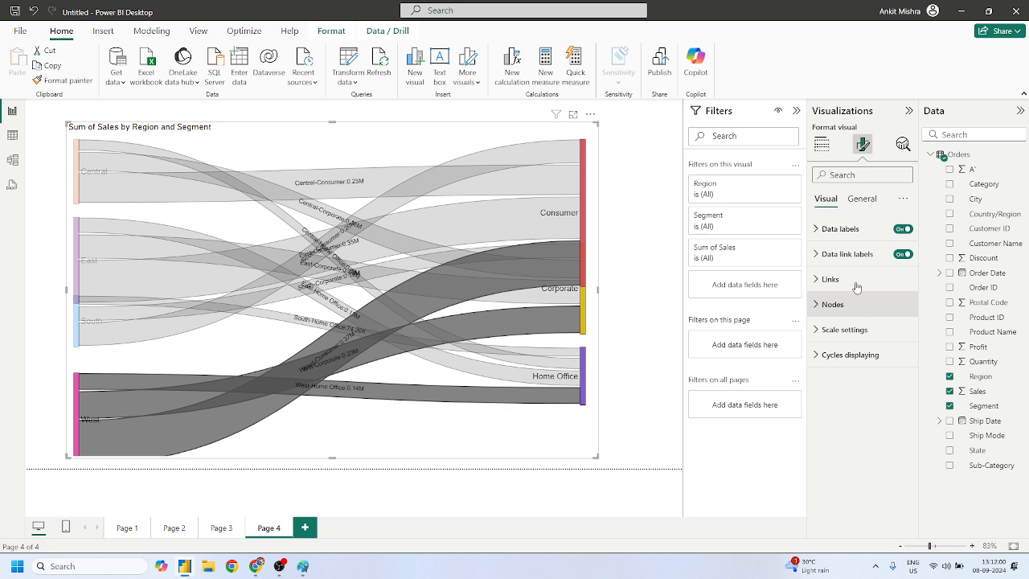
Turn off the Sankey chart's data link labels and glance through its links and scale settings
click(904, 255)
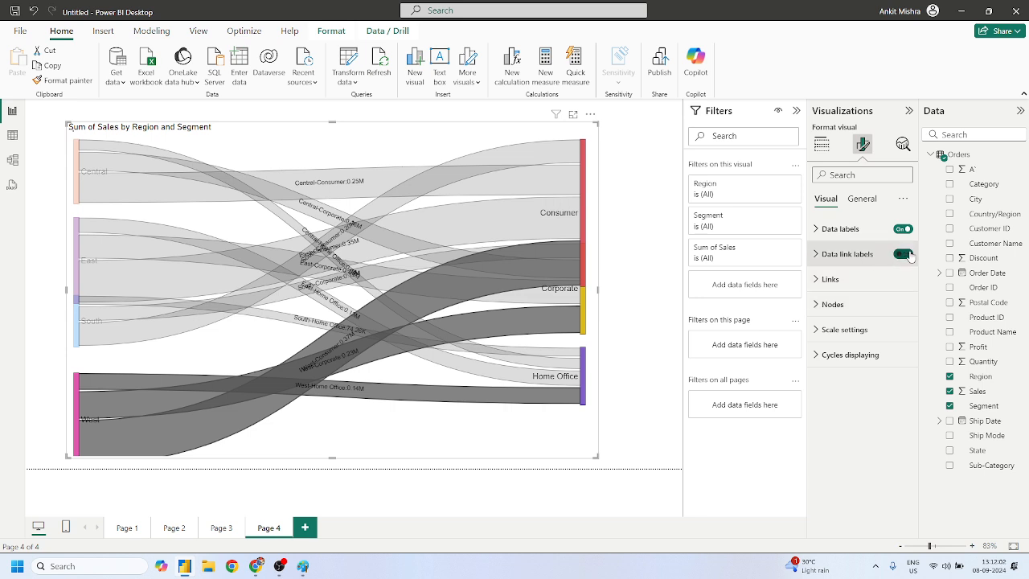
click(825, 281)
click(824, 280)
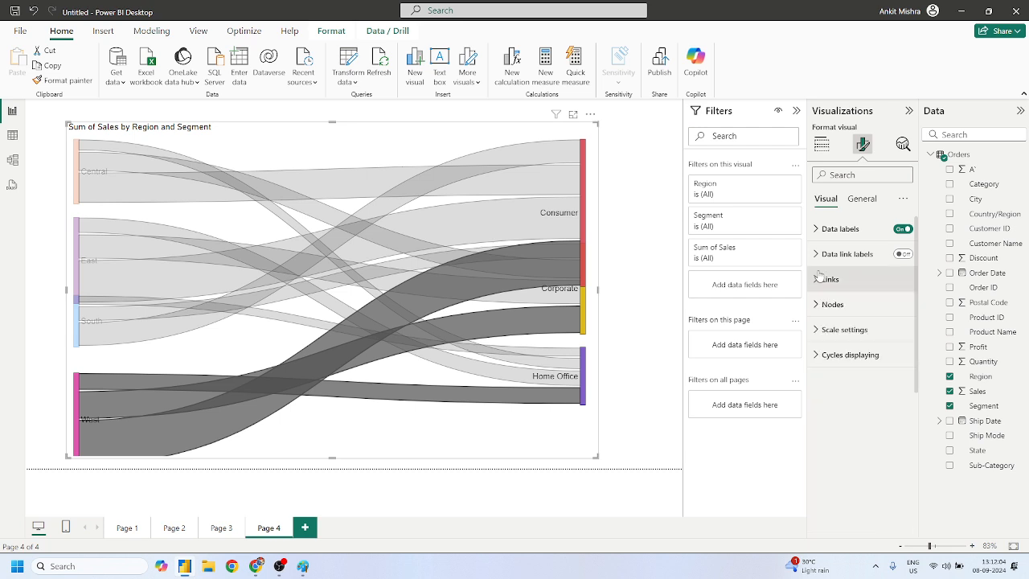
click(839, 337)
click(839, 336)
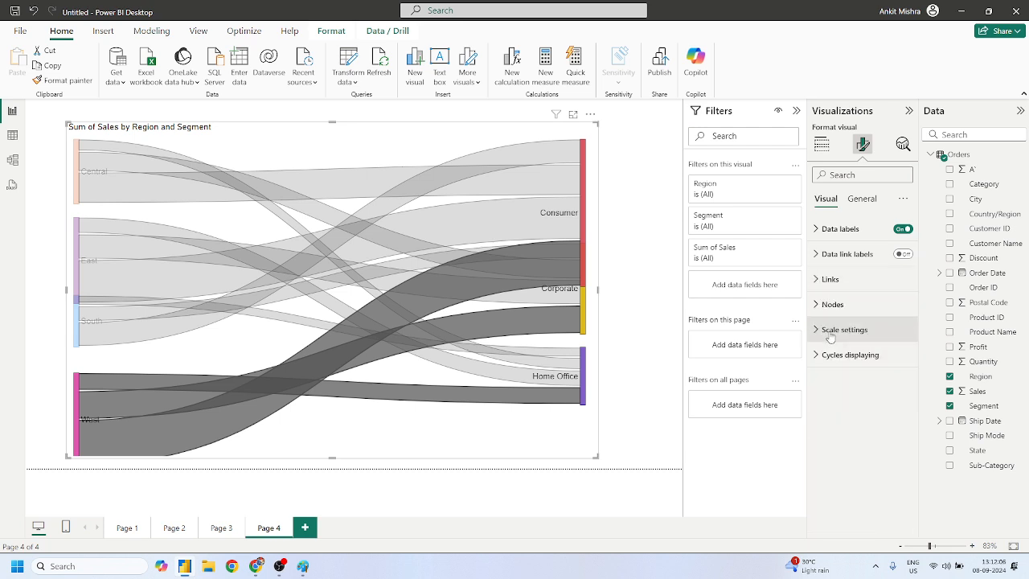
Try the Draw backward link option for the Sankey chart's duplicate nodes and restore the Duplicate setting
click(833, 363)
click(851, 396)
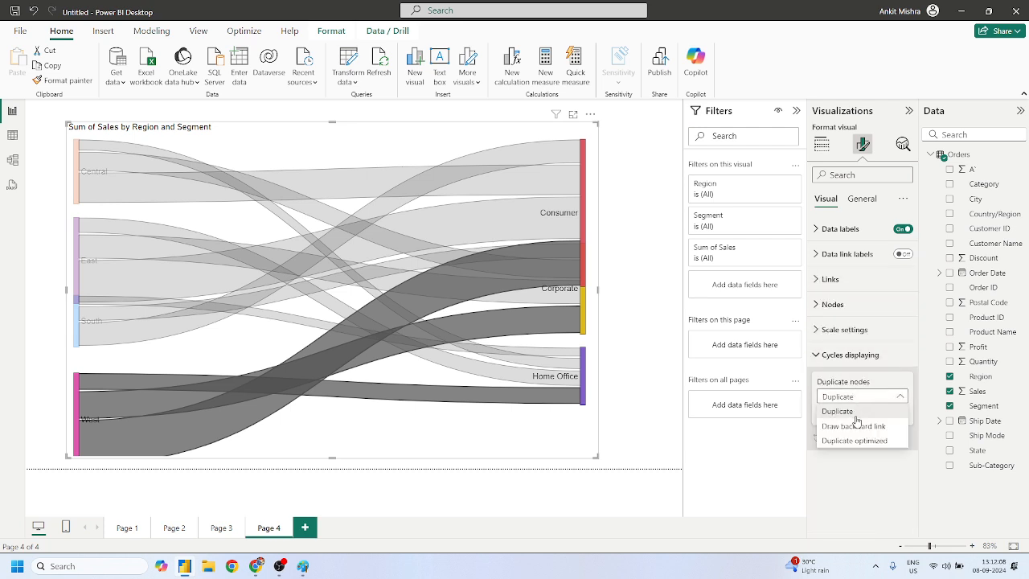
click(857, 427)
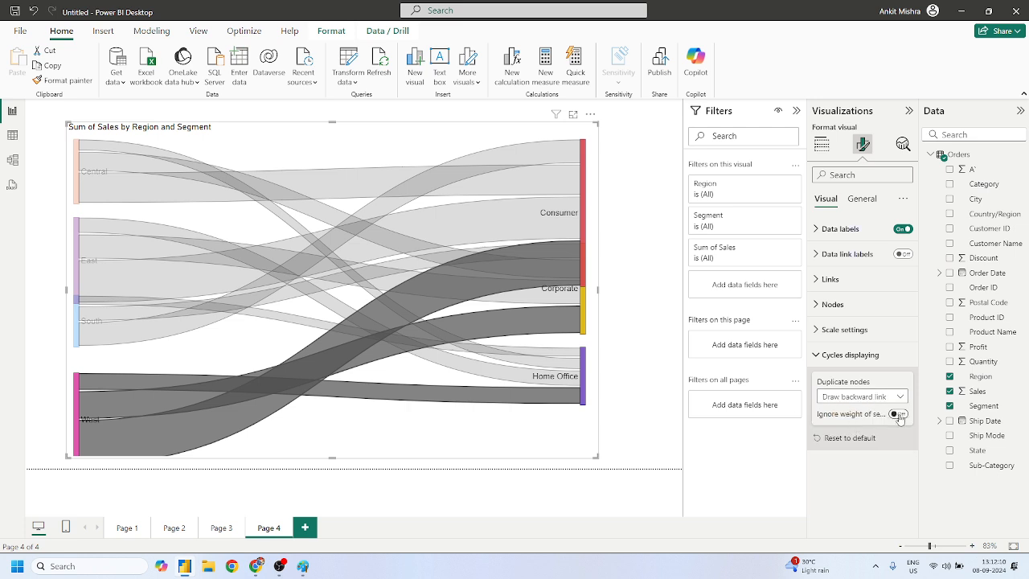
click(862, 399)
click(850, 455)
click(836, 441)
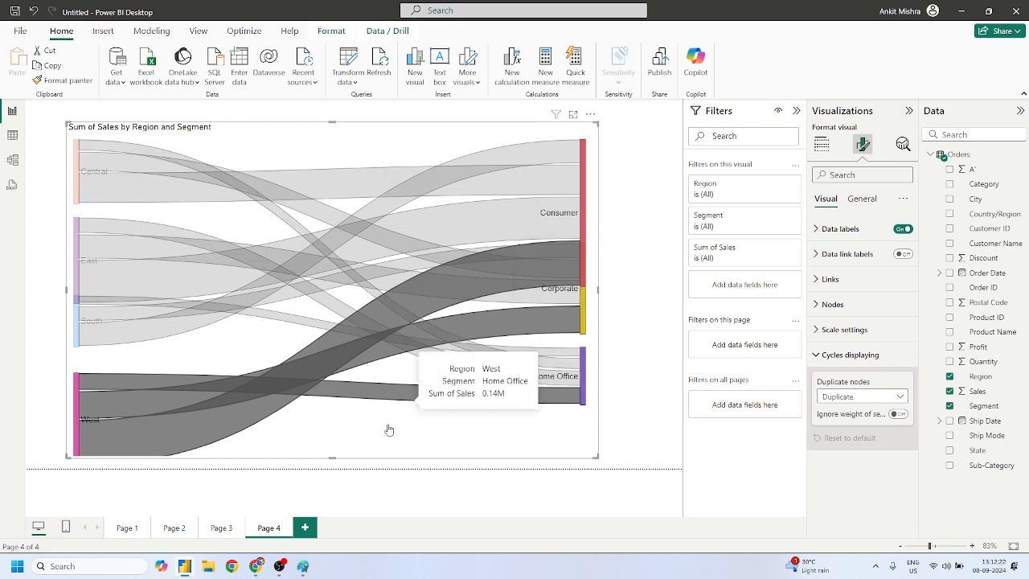
Switch to Chrome, search Google for "age vs brain hemmorage" from the box-plot image's page, and enlarge the results
mouse_move(259, 567)
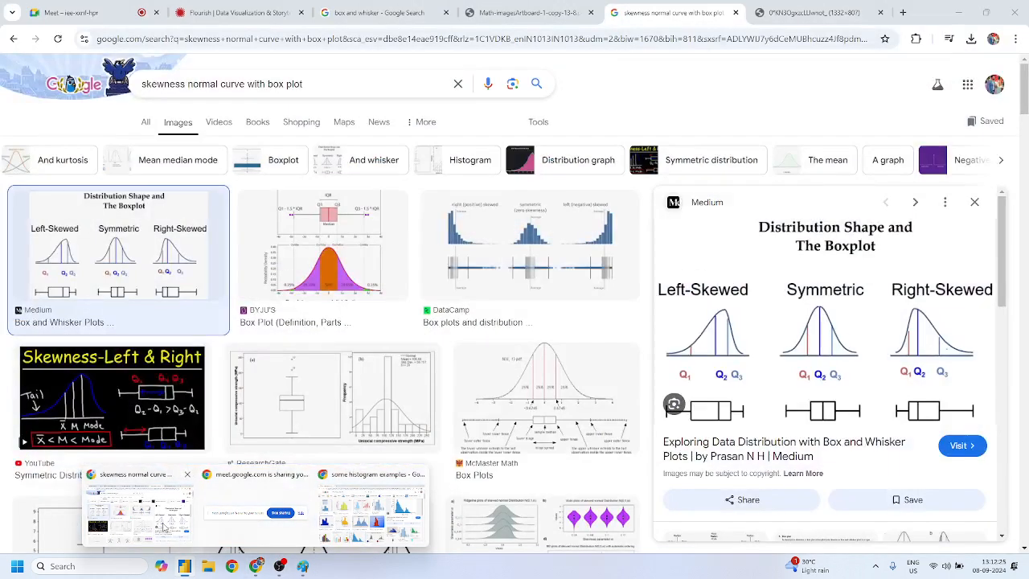
click(164, 527)
click(814, 12)
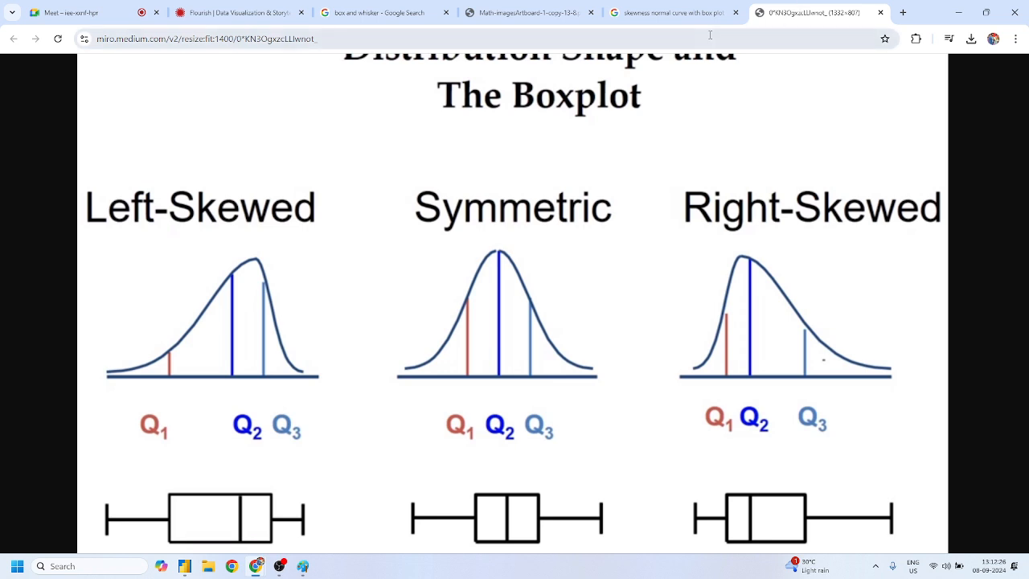
click(702, 36)
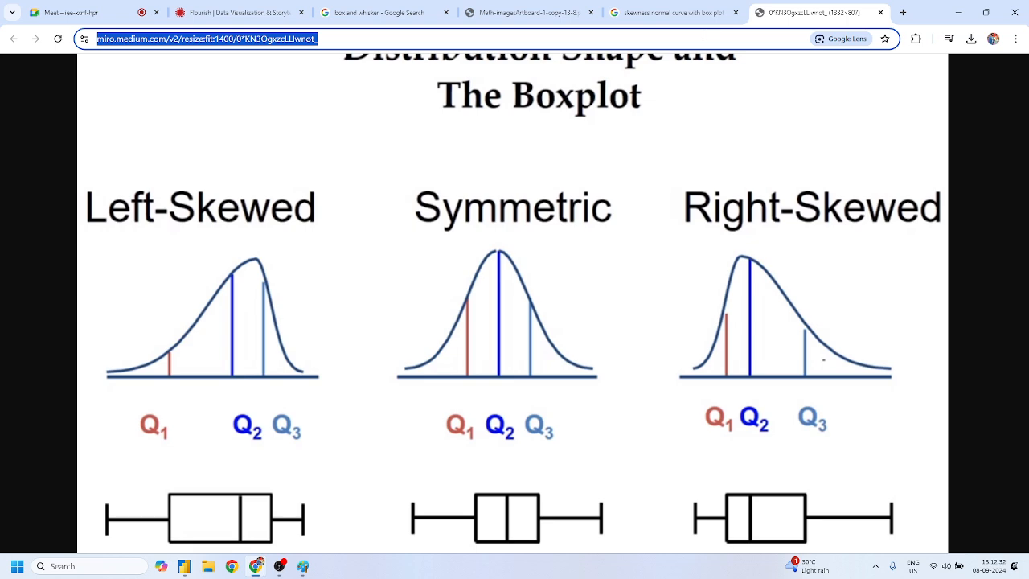
text(age)
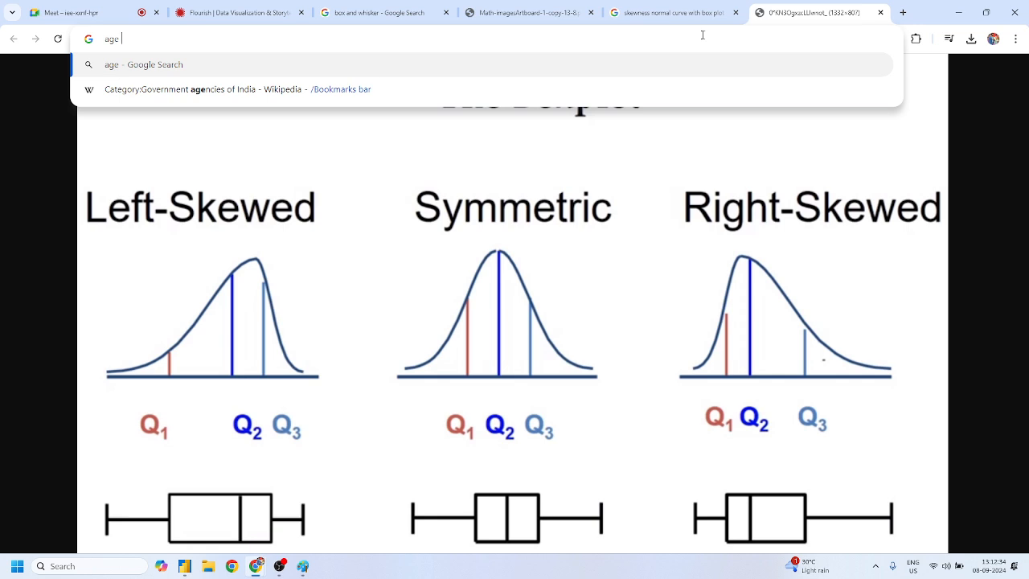
text( vs brain)
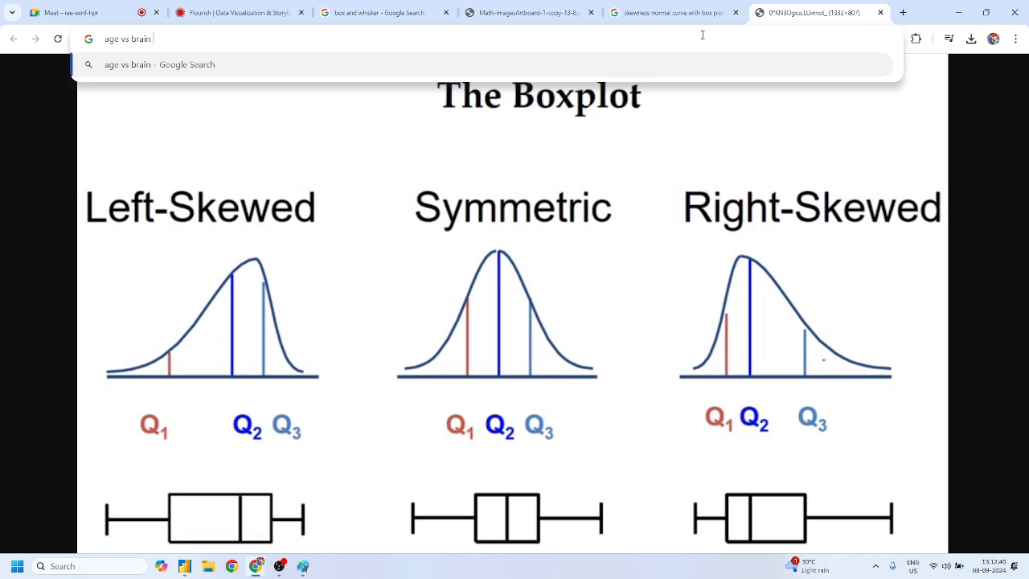
text(h)
key(BackSpace)
text(emmorage)
key(Return)
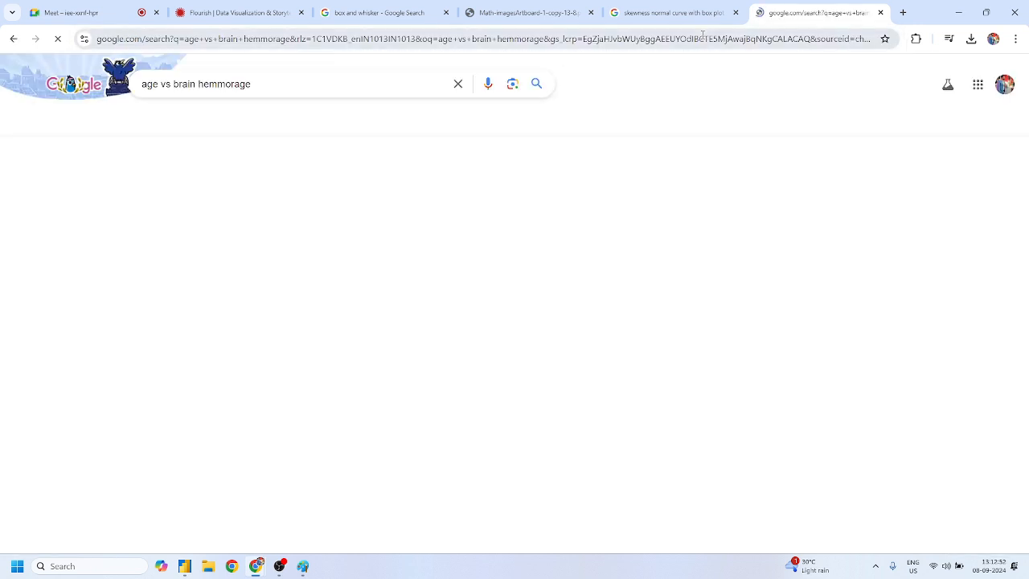
click(331, 151)
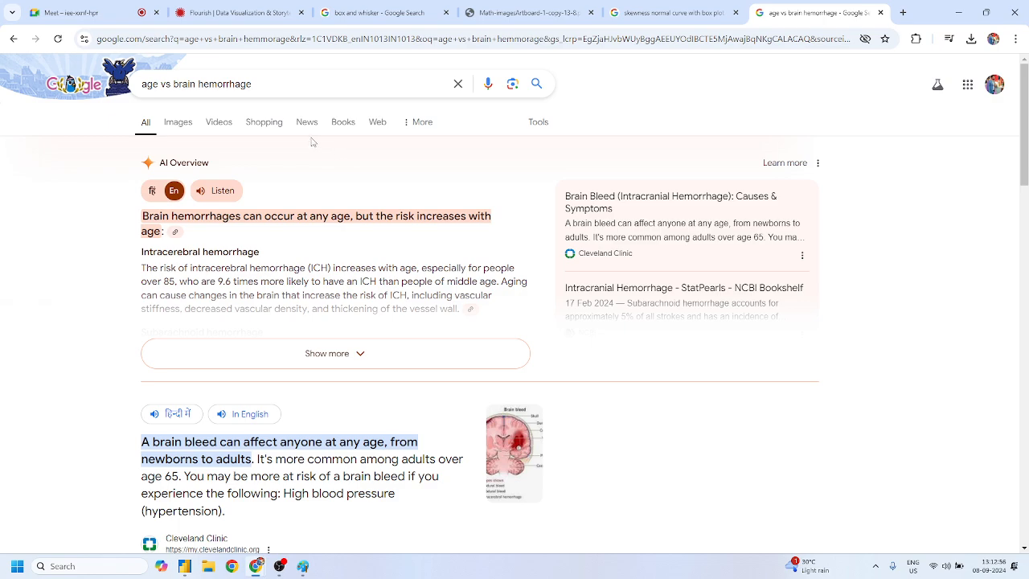
key(ctrl+plus)
key(ctrl+plus)
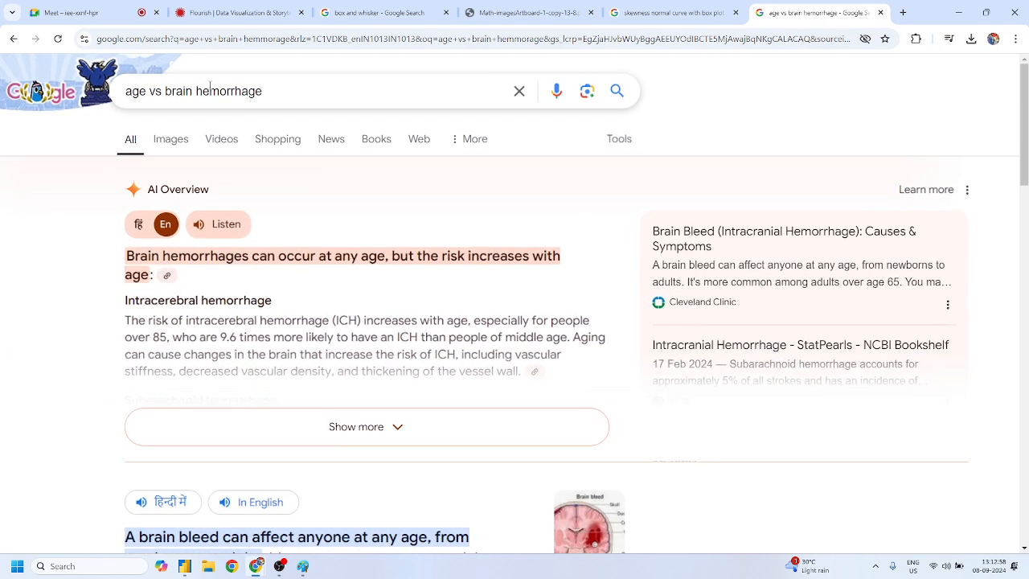
Refine the search to "age vs brain hemorrhage sankey chart" and show the image results
drag(125, 90, 251, 113)
click(312, 103)
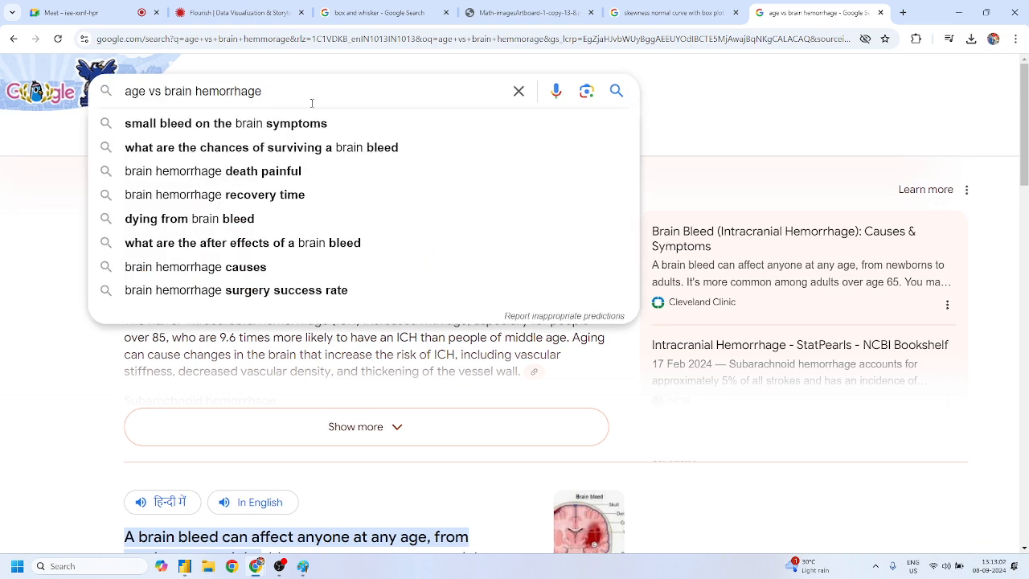
text(san)
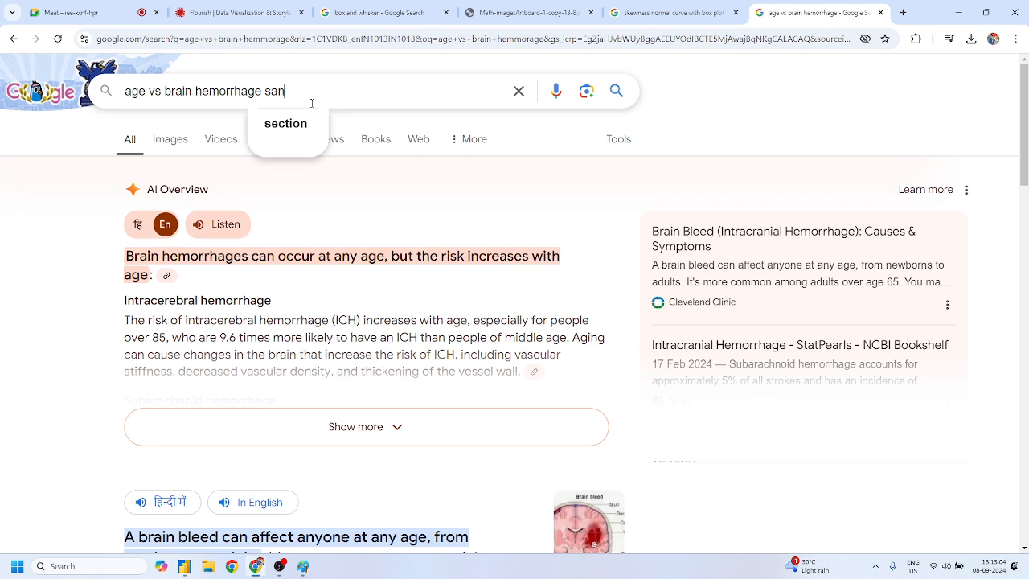
text(key dhart)
key(Return)
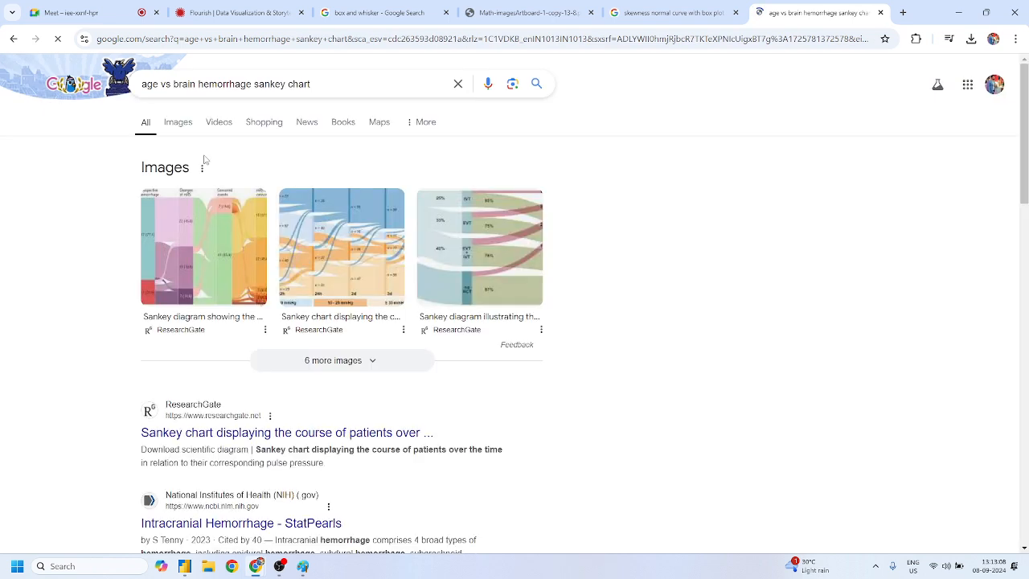
click(178, 131)
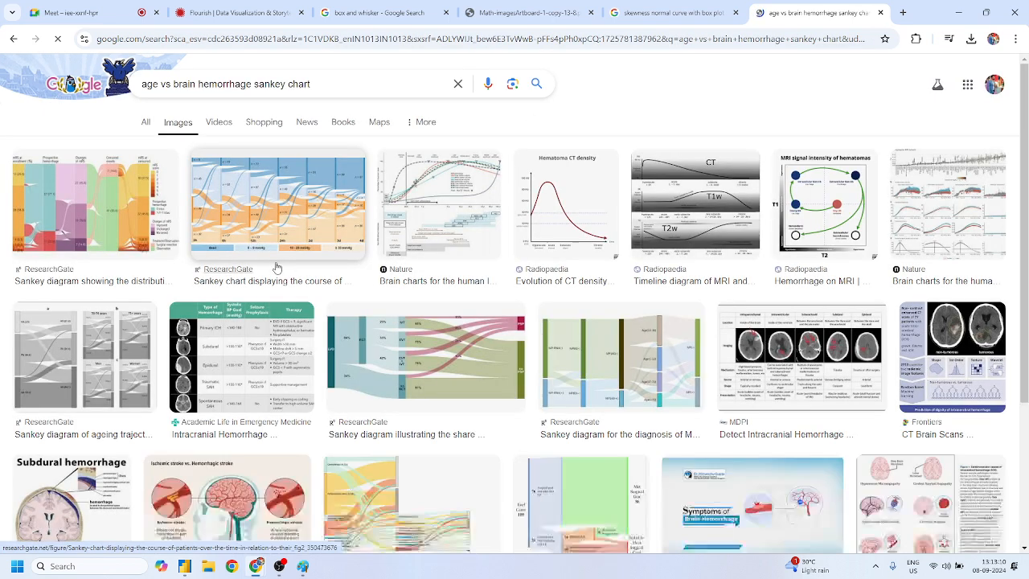
Preview the ageing trajectories Sankey diagram, and open the diagram illustrating the share of patients as a separate image
click(80, 379)
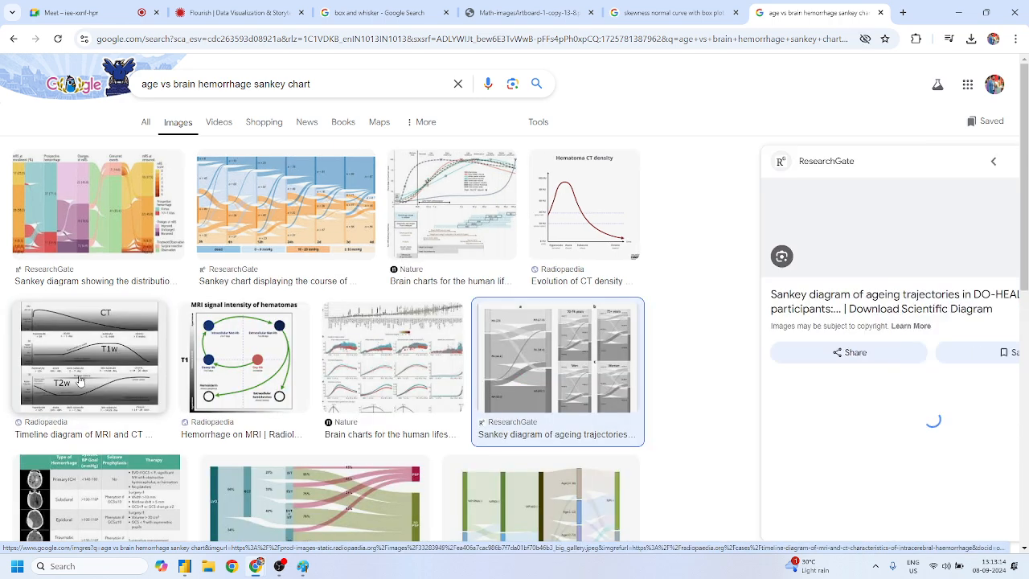
scroll(485, 410, down, 1)
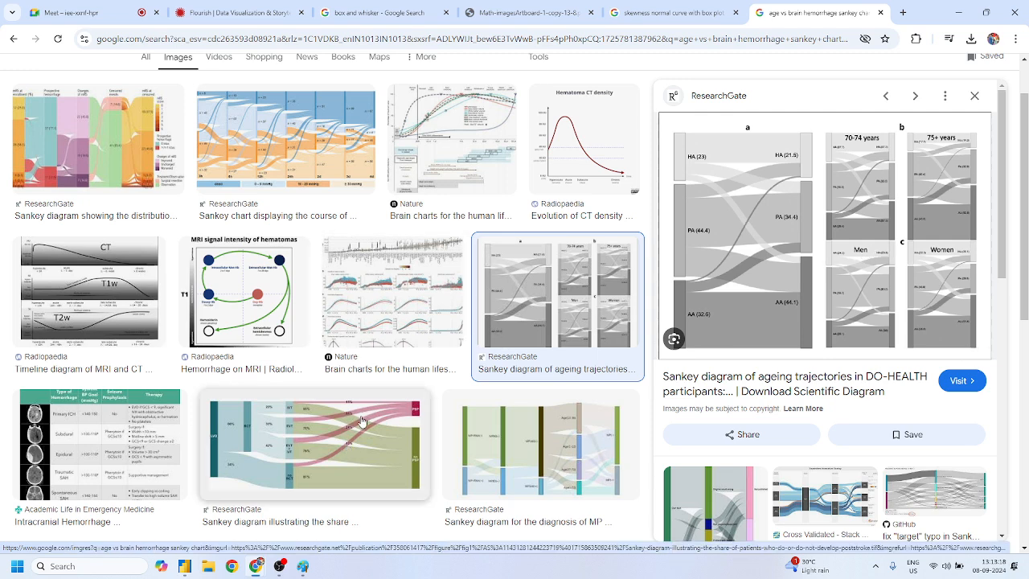
click(330, 442)
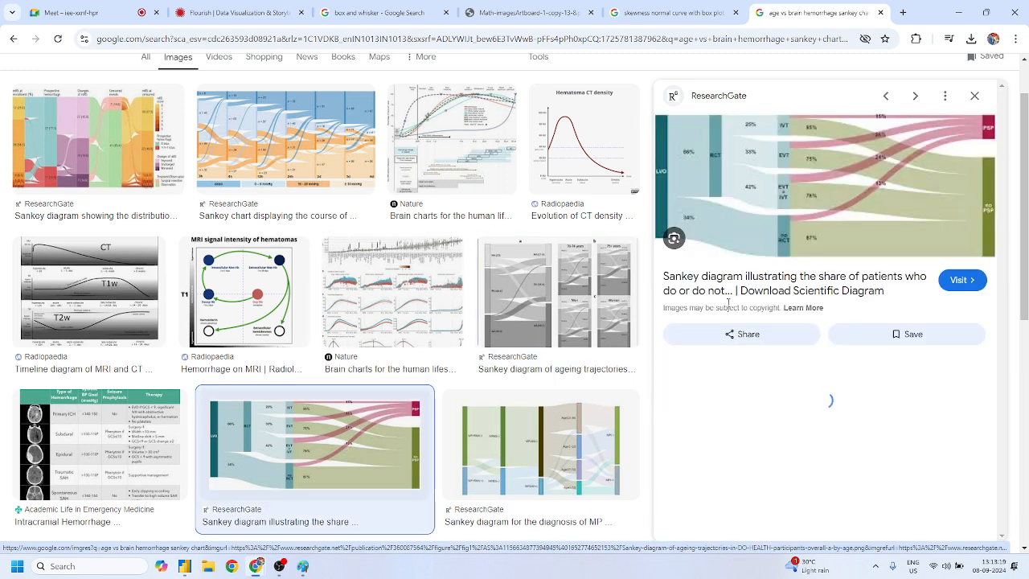
right_click(749, 248)
click(806, 410)
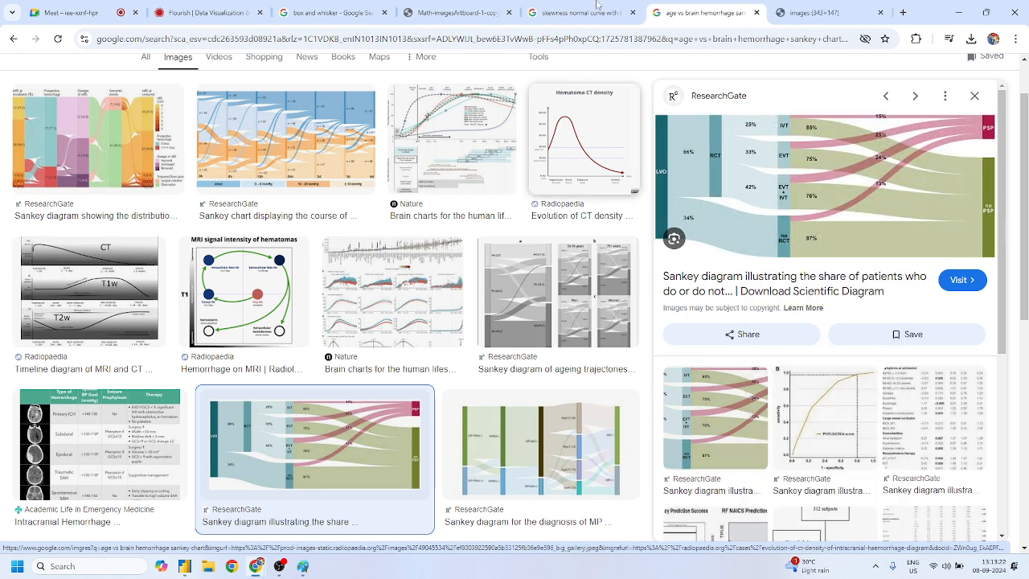
click(812, 12)
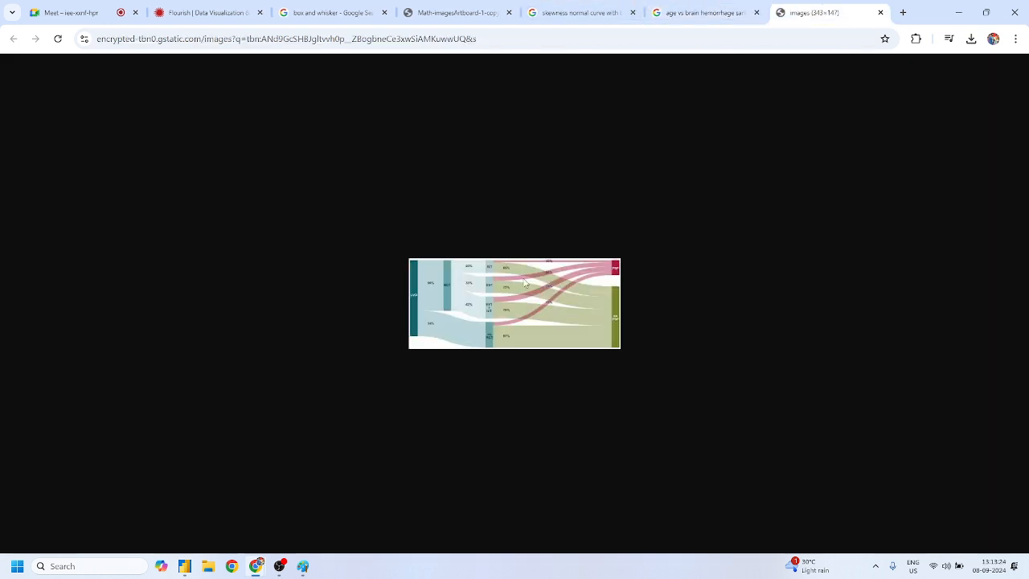
Open the Sankey chart displaying the course of patients over time as a separate image and enlarge it
click(698, 11)
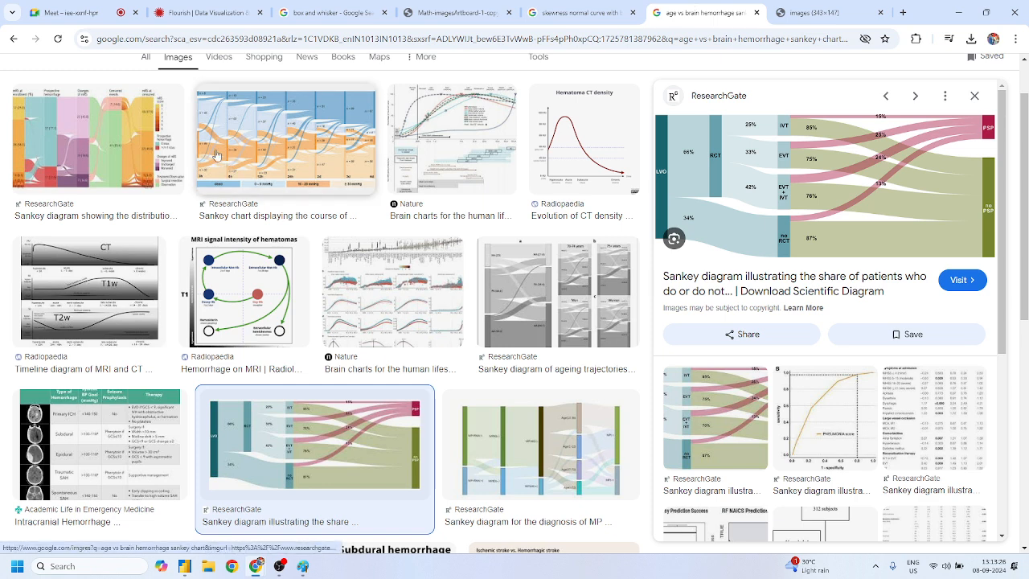
click(231, 169)
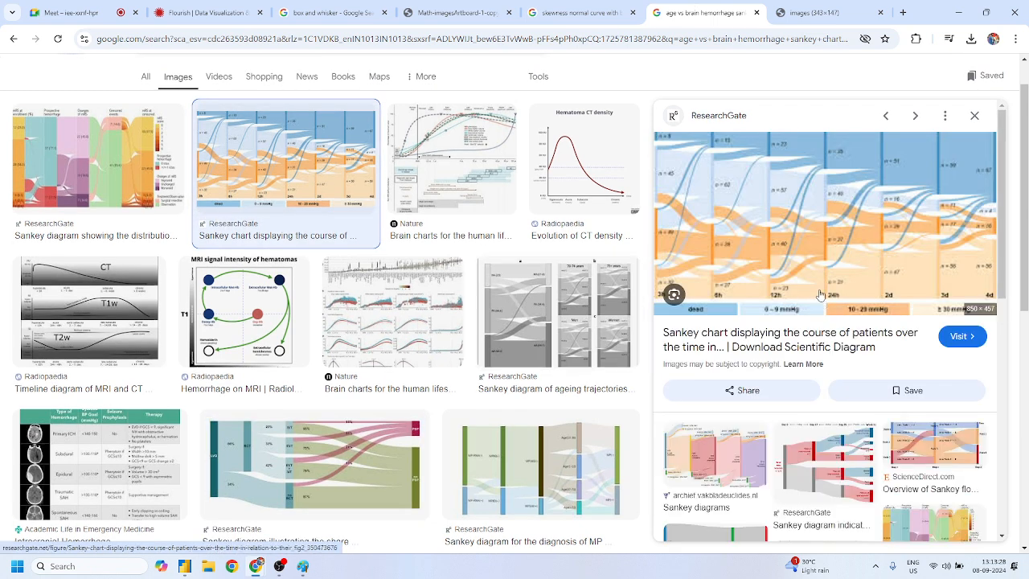
right_click(754, 256)
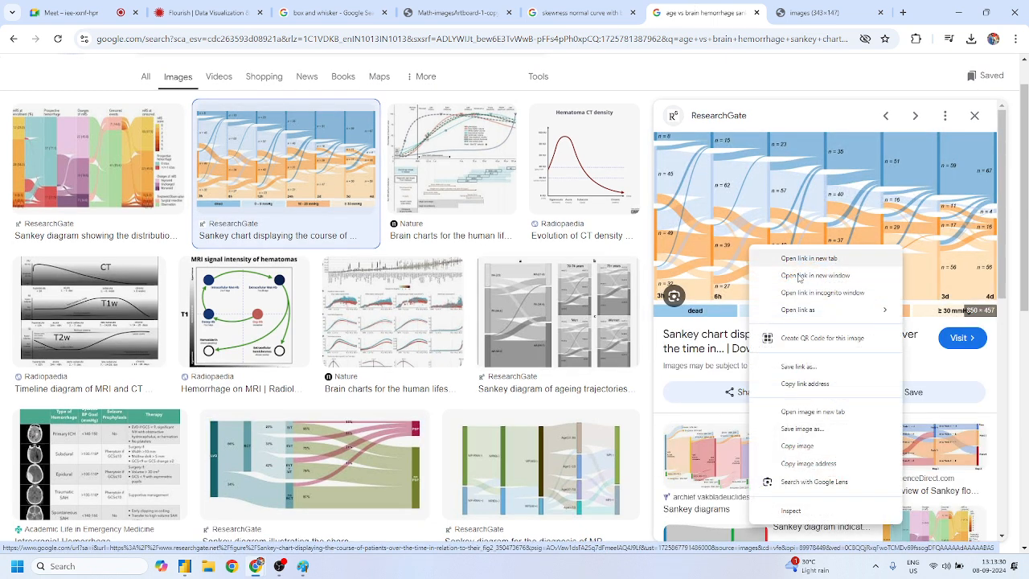
click(821, 412)
click(829, 12)
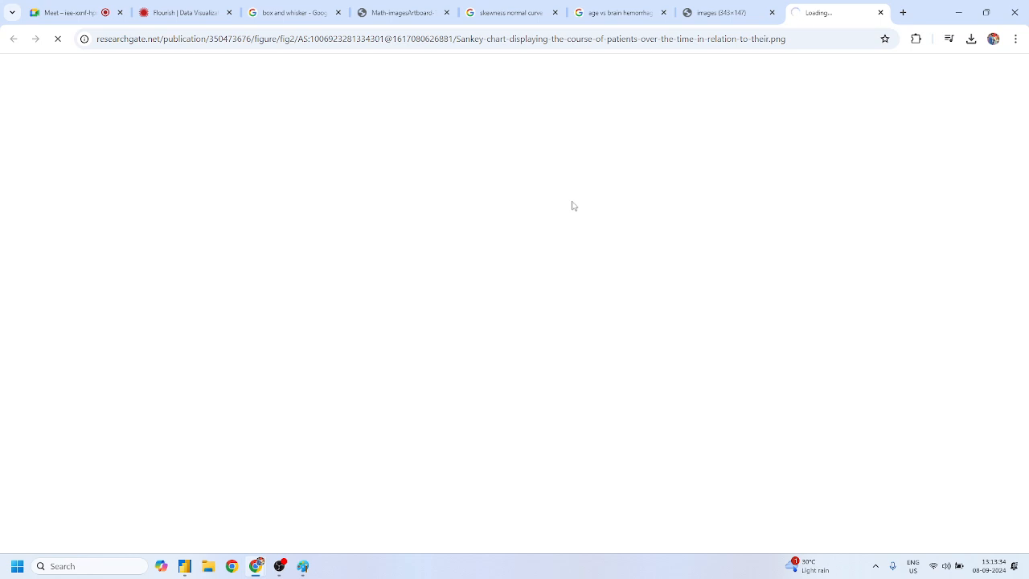
ctrl+scroll(573, 203, up, 3)
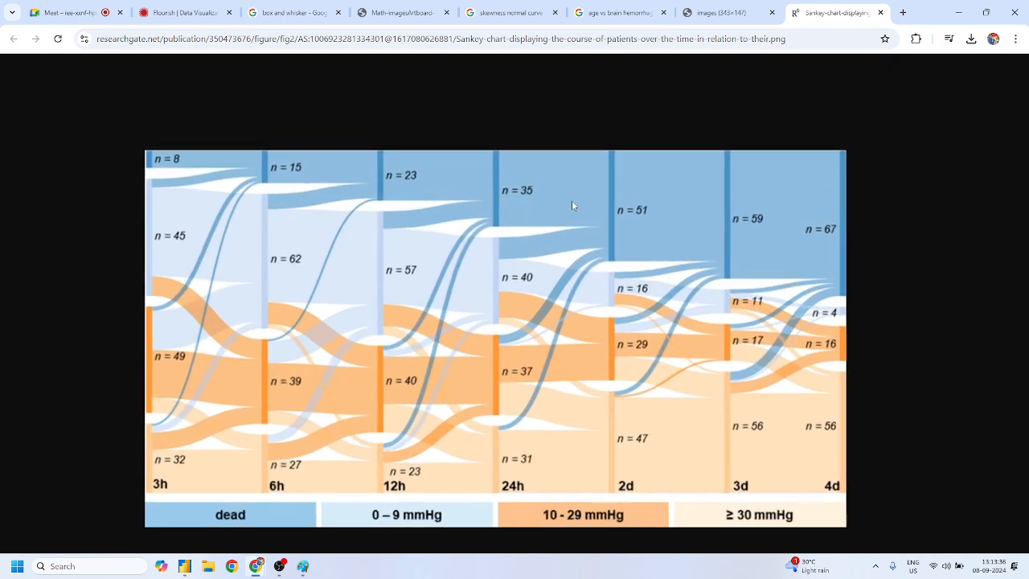
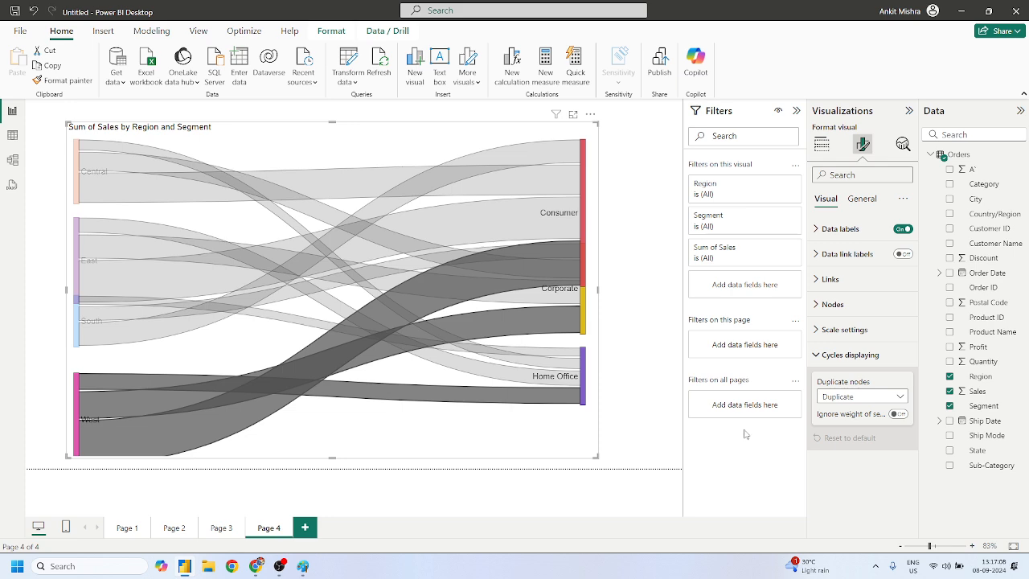
Show the Sankey chart's field assignments in Power BI, and switch to the patient-share Sankey image in Chrome
click(819, 149)
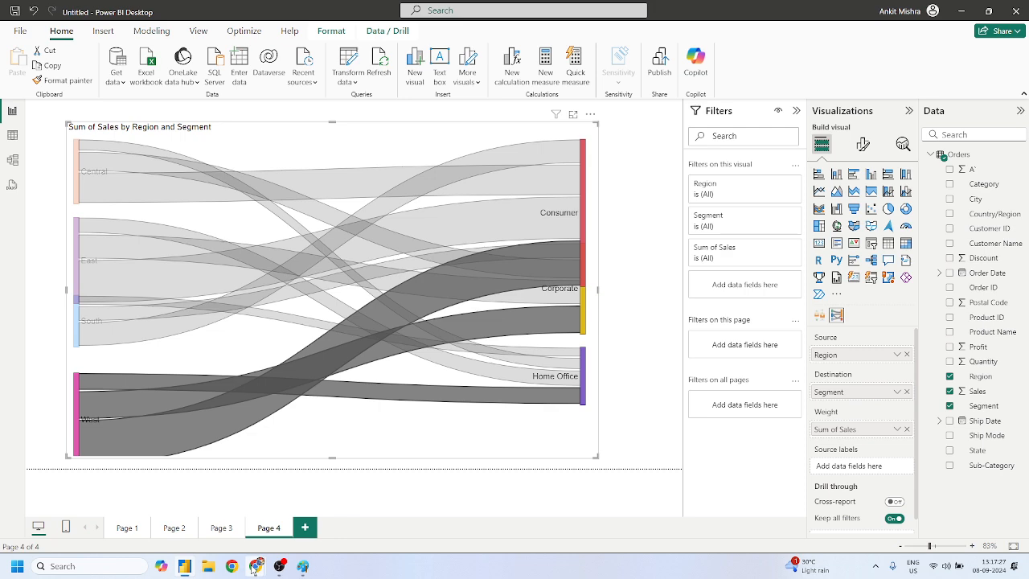
mouse_move(256, 566)
click(165, 520)
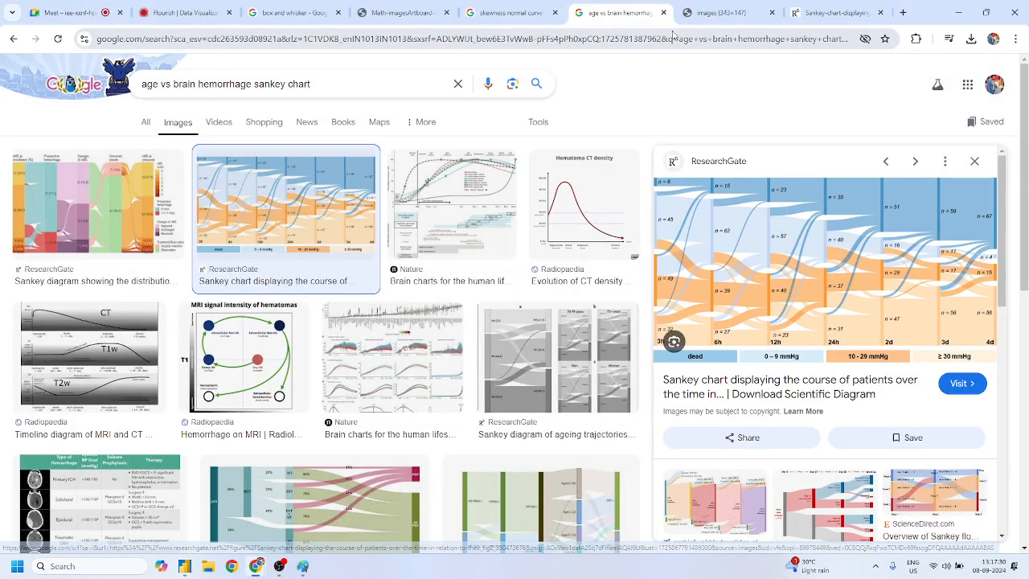
click(731, 10)
click(554, 35)
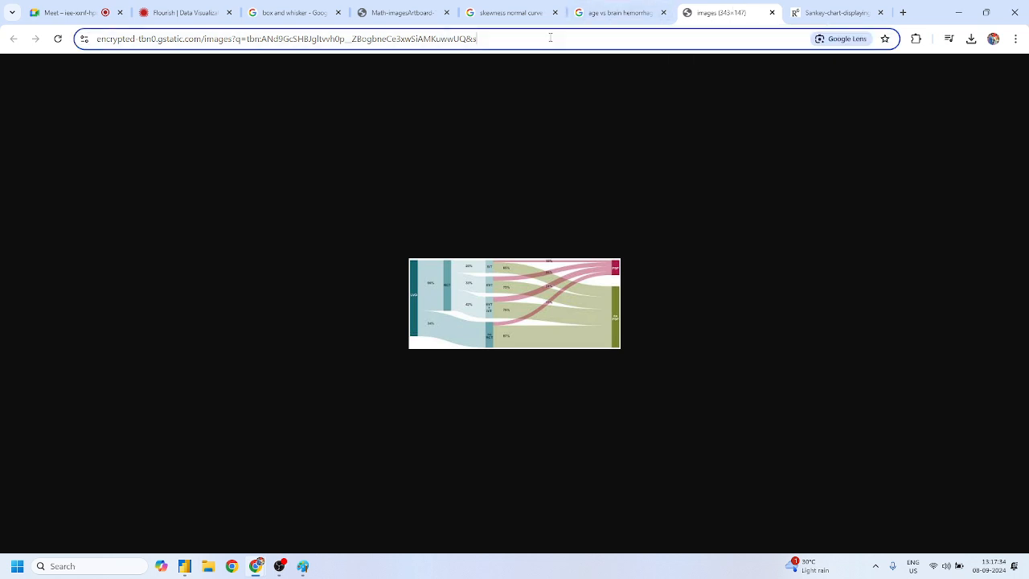
text(spa)
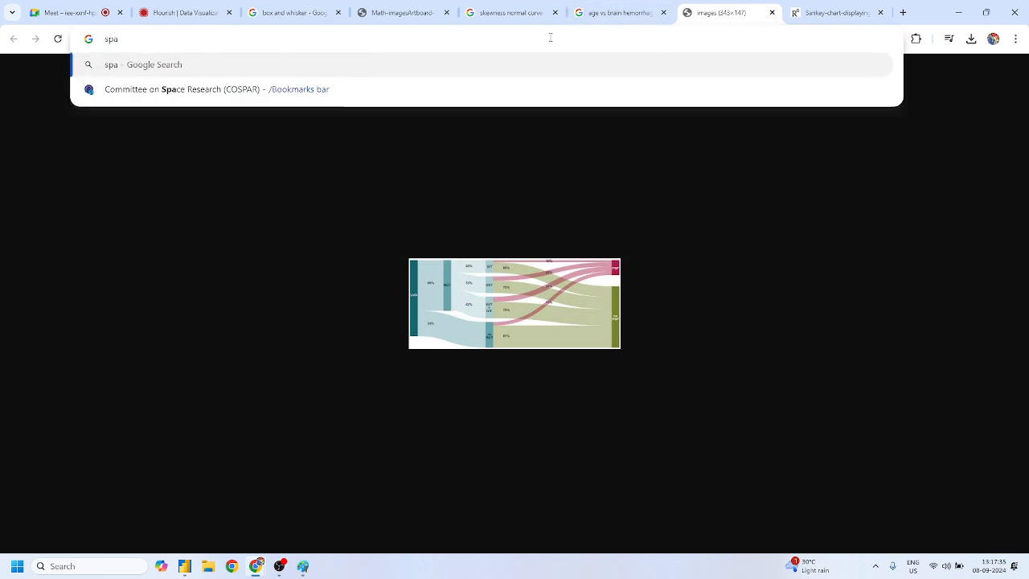
text(cins)
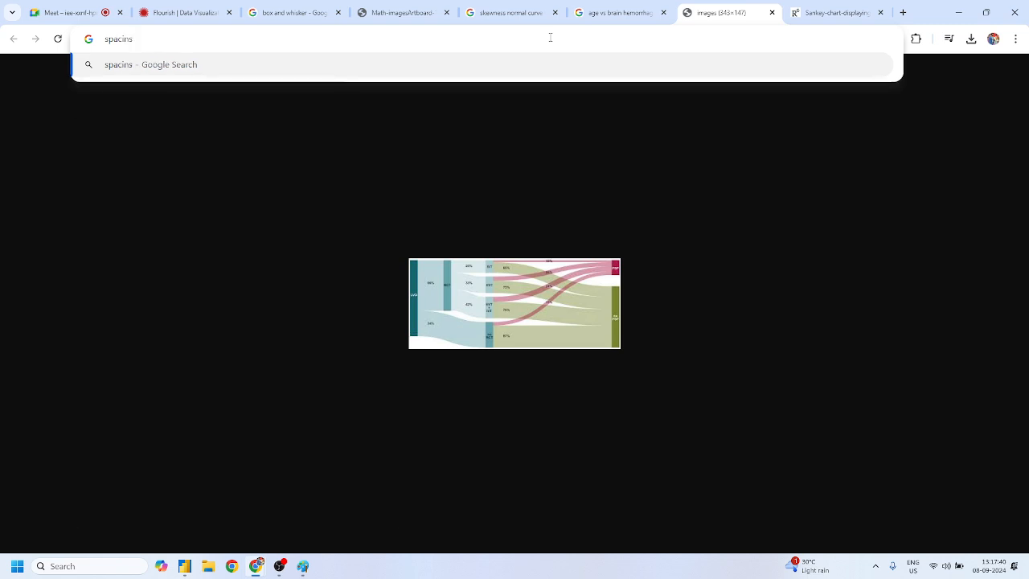
text(pri)
key(BackSpace)
key(BackSpace)
key(BackSpace)
key(BackSpace)
key(BackSpace)
key(BackSpace)
key(BackSpace)
key(BackSpace)
key(BackSpace)
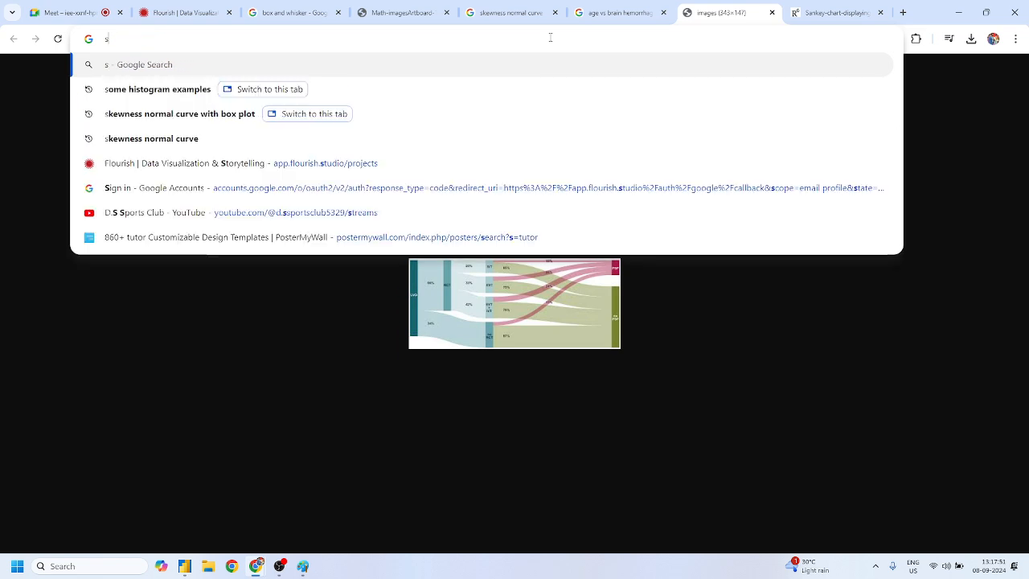
text(p)
key(BackSpace)
key(BackSpace)
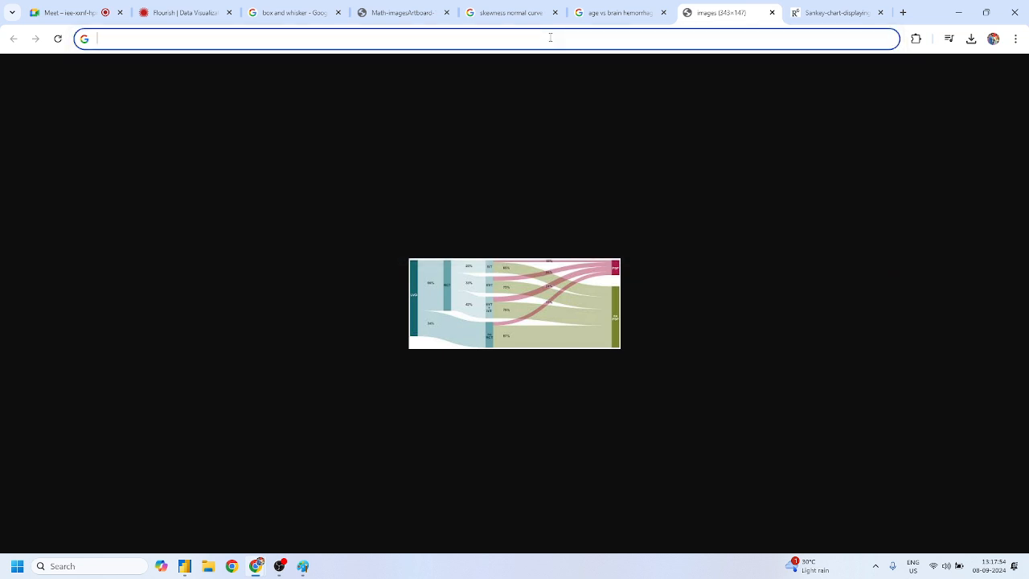
Search Google for "inspirisys" and open the company's official website from the results
text(i)
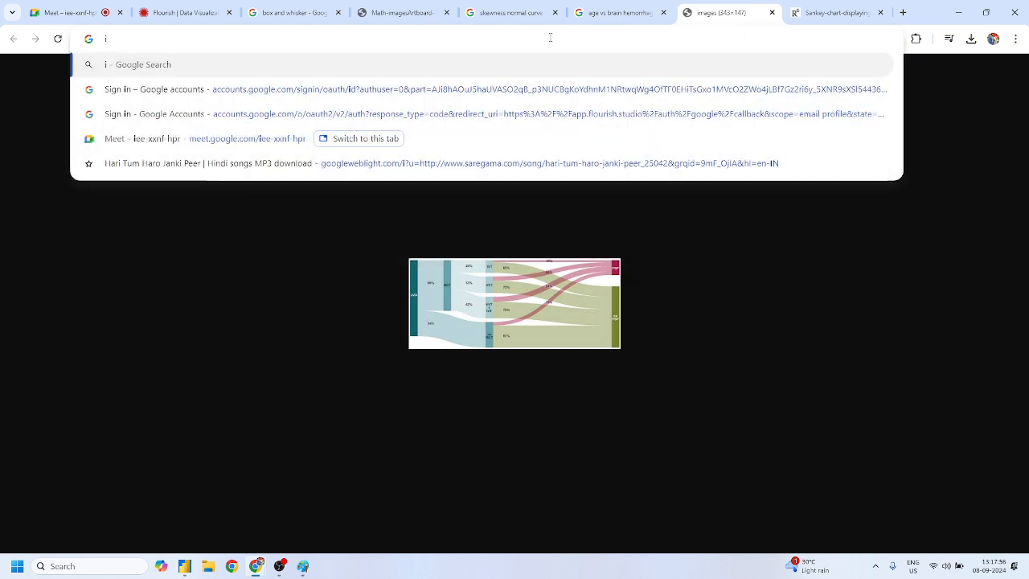
text(nspi)
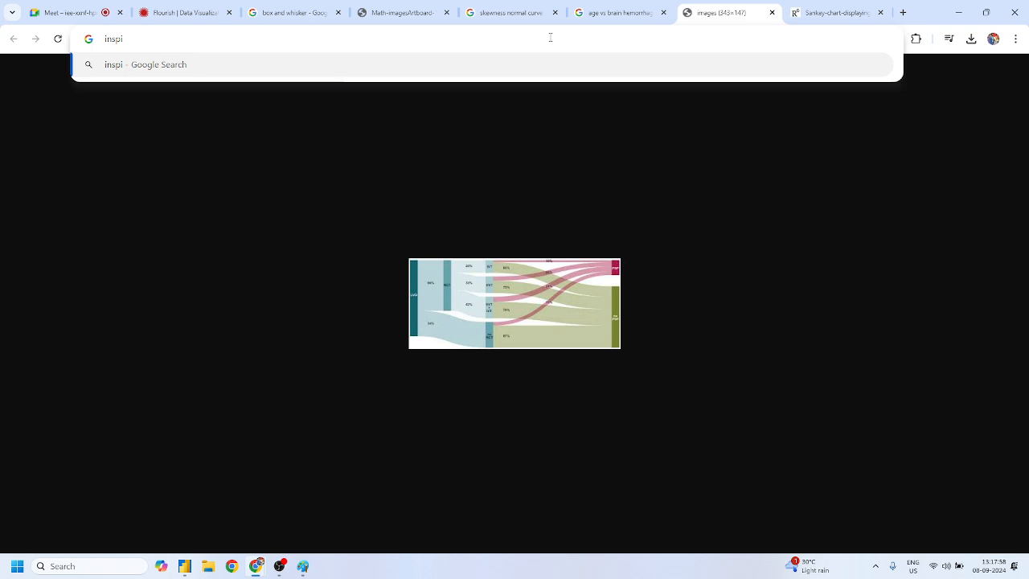
text(sisys)
key(Return)
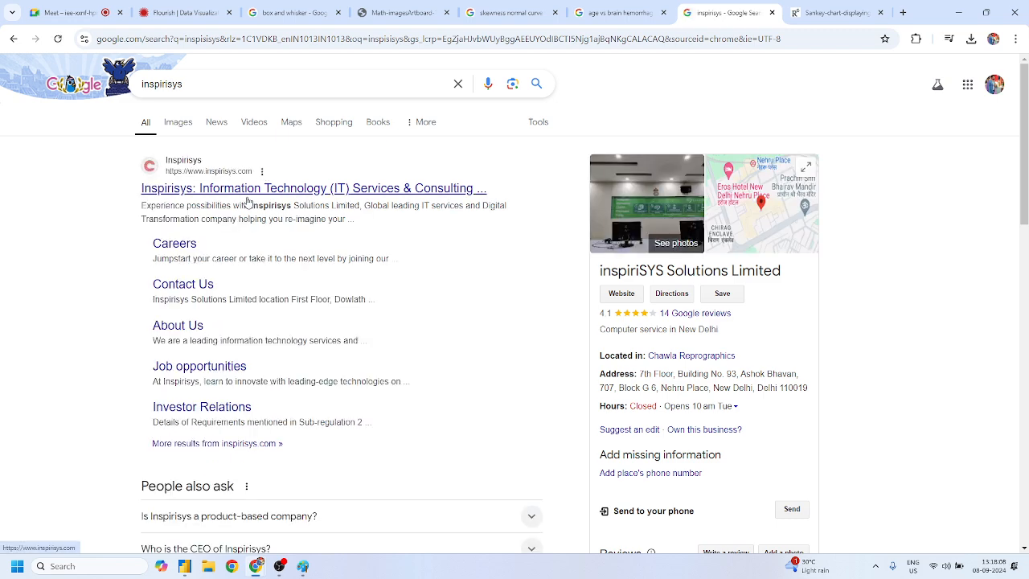
click(180, 198)
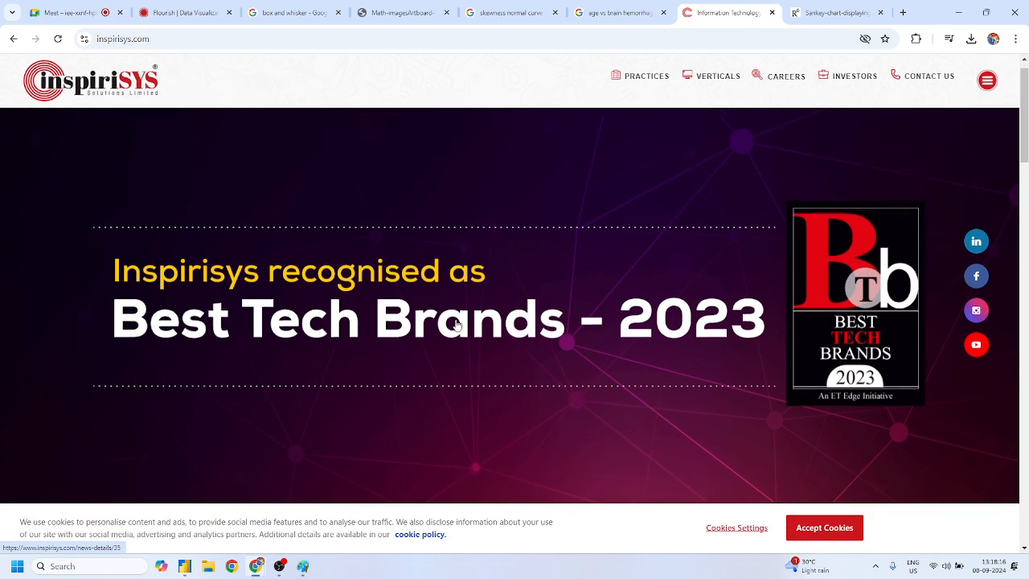
Glance over the Inspirisys home page and review the service categories listed under Practices
scroll(456, 324, down, 2)
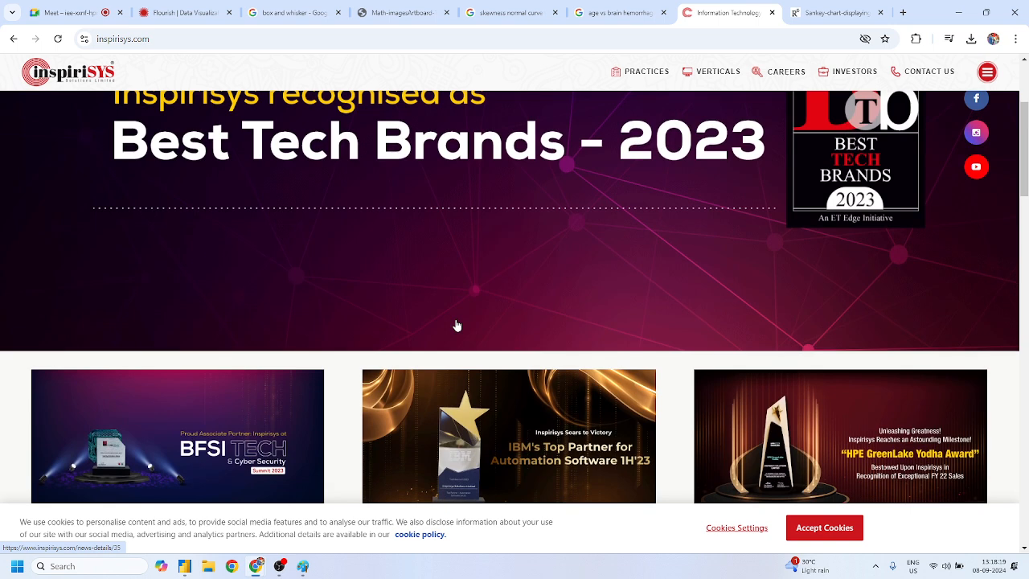
scroll(457, 325, up, 3)
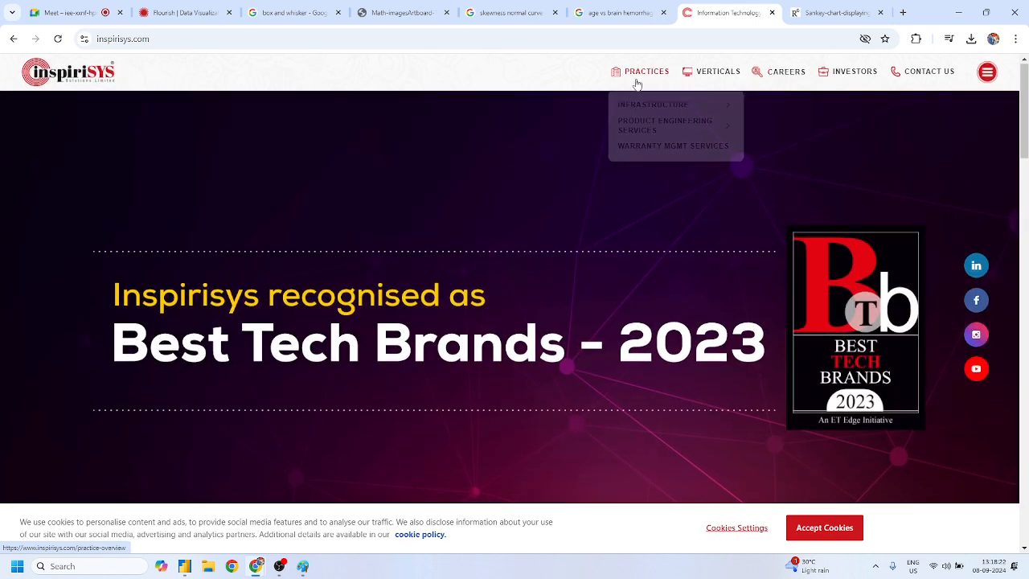
mouse_move(619, 74)
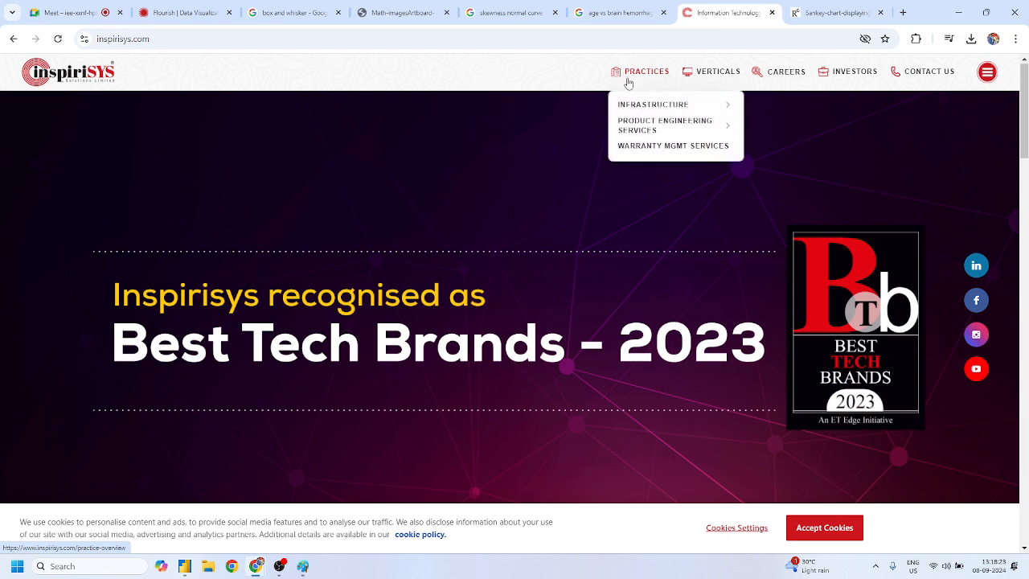
mouse_move(640, 109)
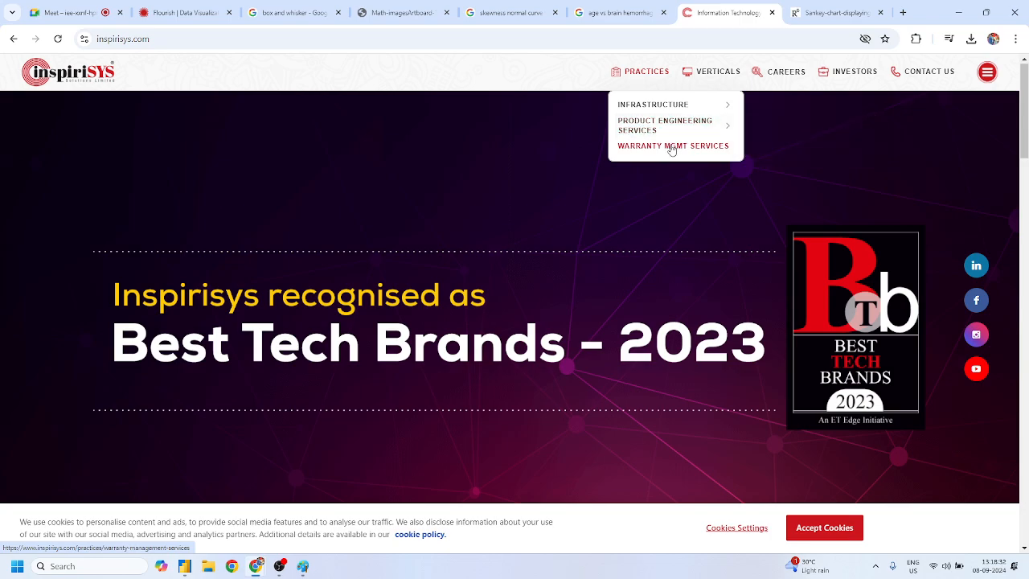
Look through the rest of the Inspirisys home page, focusing on its case studies
scroll(523, 290, down, 15)
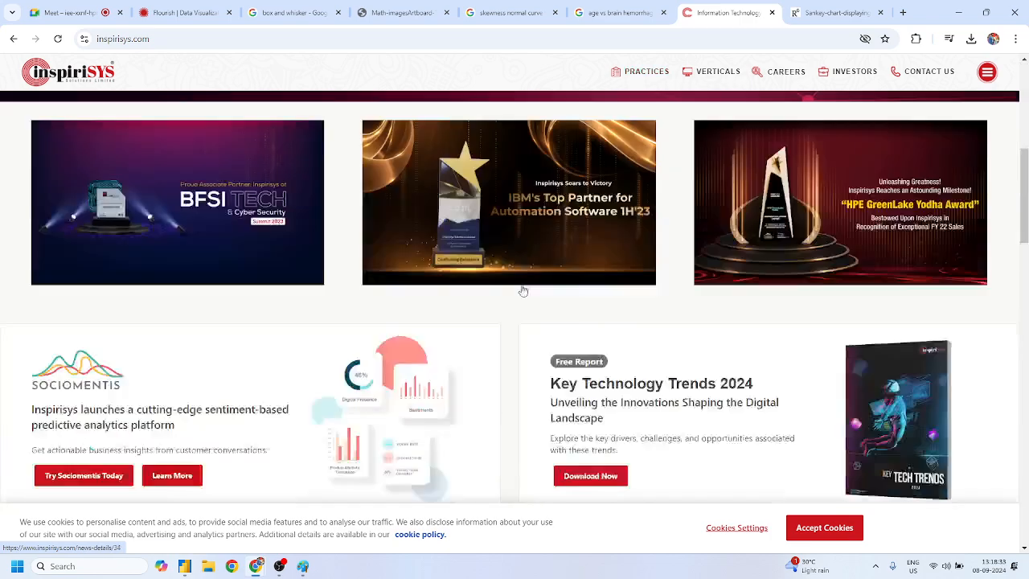
scroll(521, 287, down, 2)
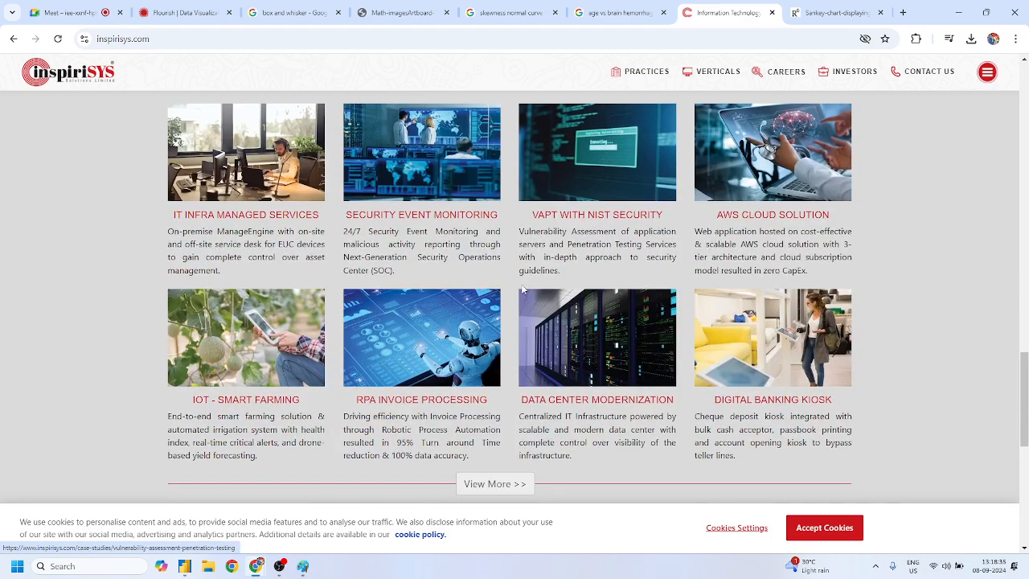
scroll(427, 257, down, 1)
scroll(428, 257, down, 5)
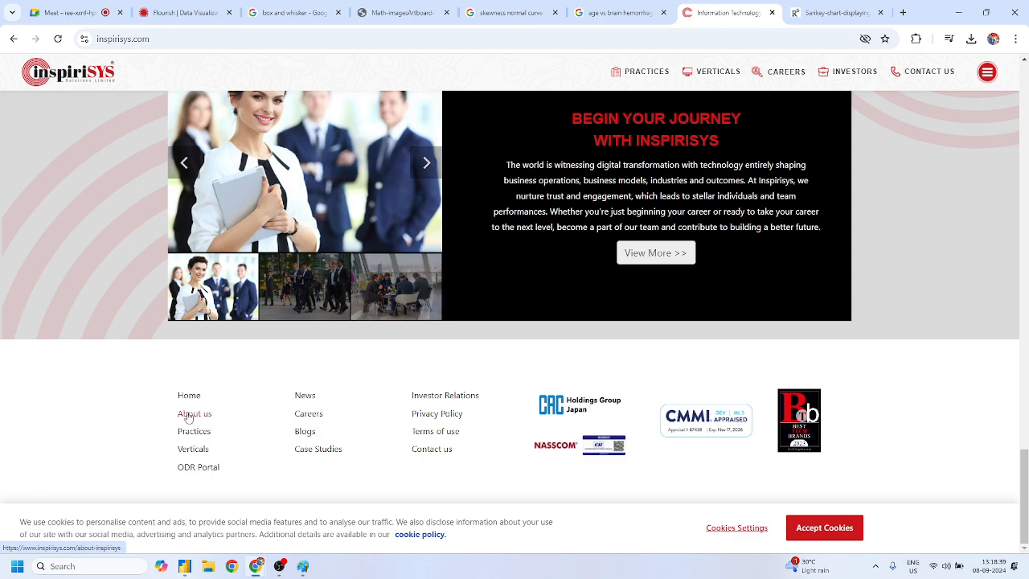
scroll(426, 415, up, 8)
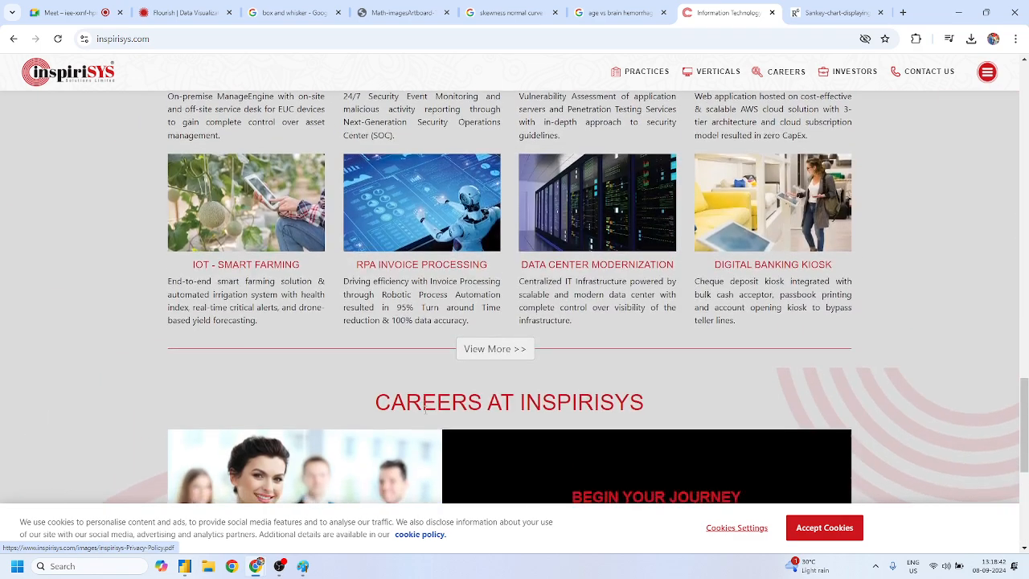
scroll(402, 257, down, 2)
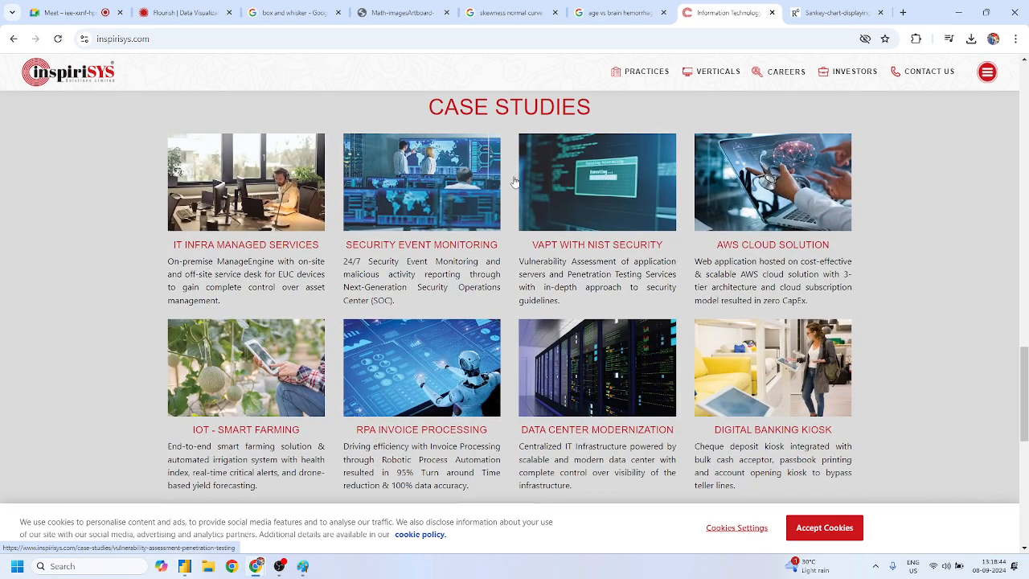
scroll(532, 239, up, 4)
scroll(532, 239, down, 3)
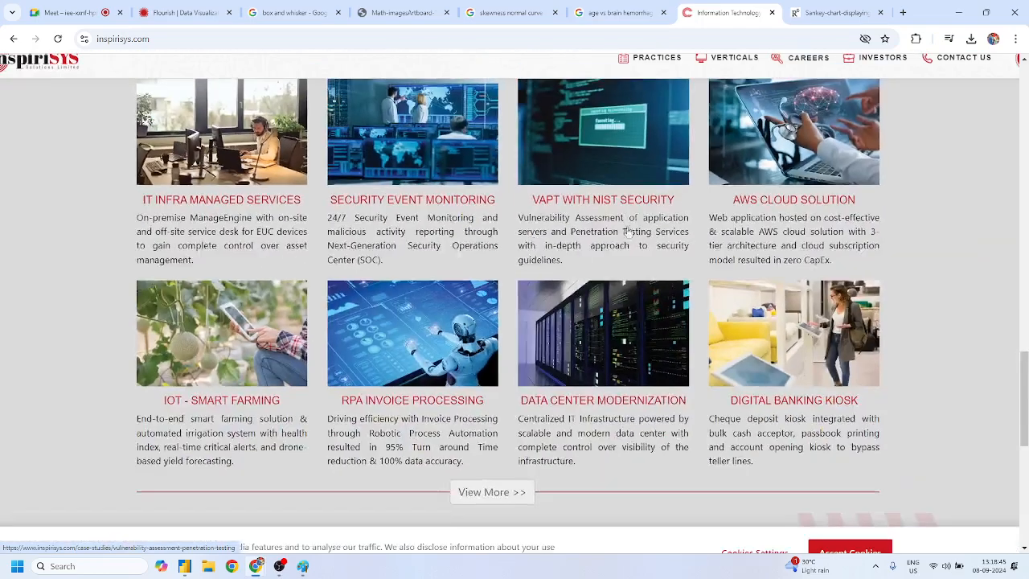
scroll(822, 341, down, 1)
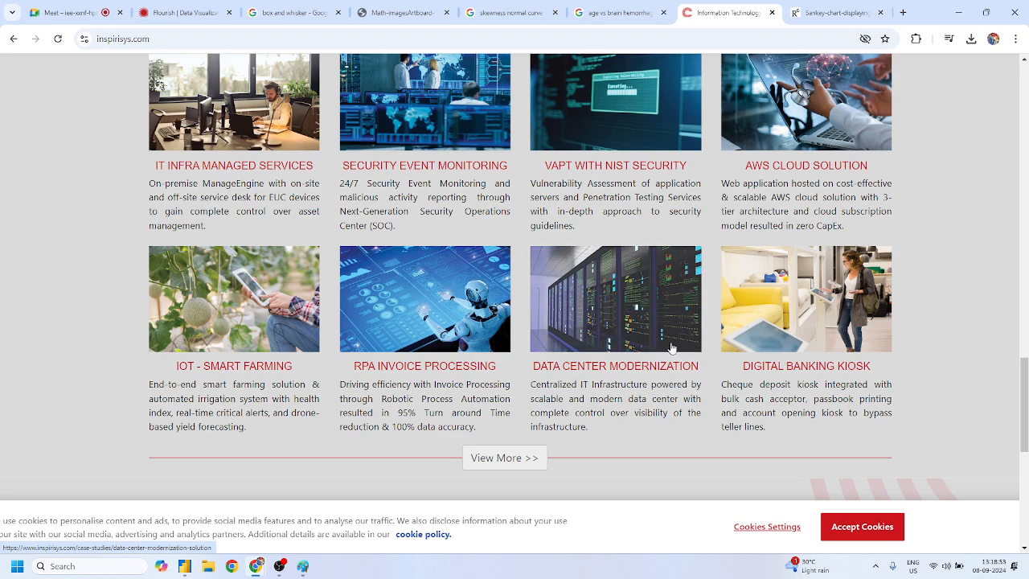
scroll(516, 352, up, 2)
scroll(515, 352, up, 3)
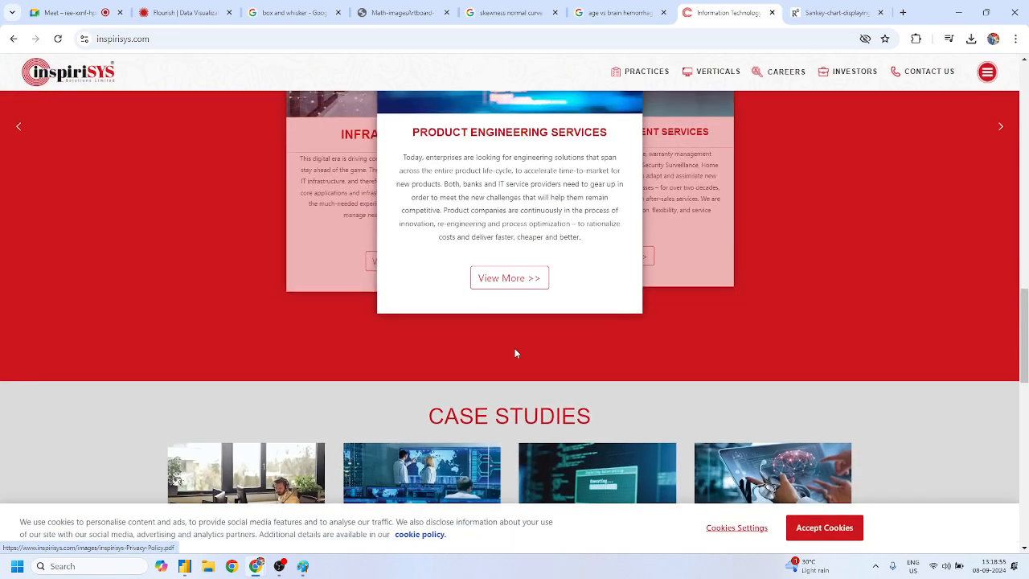
Open the Inspirisys careers page and review its Job Opportunities section
click(784, 74)
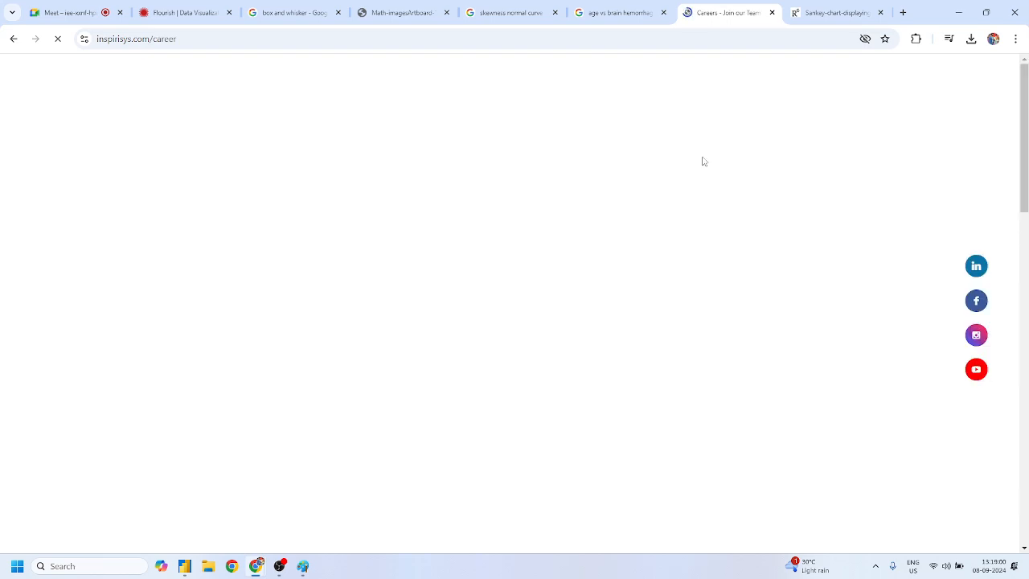
scroll(610, 208, down, 8)
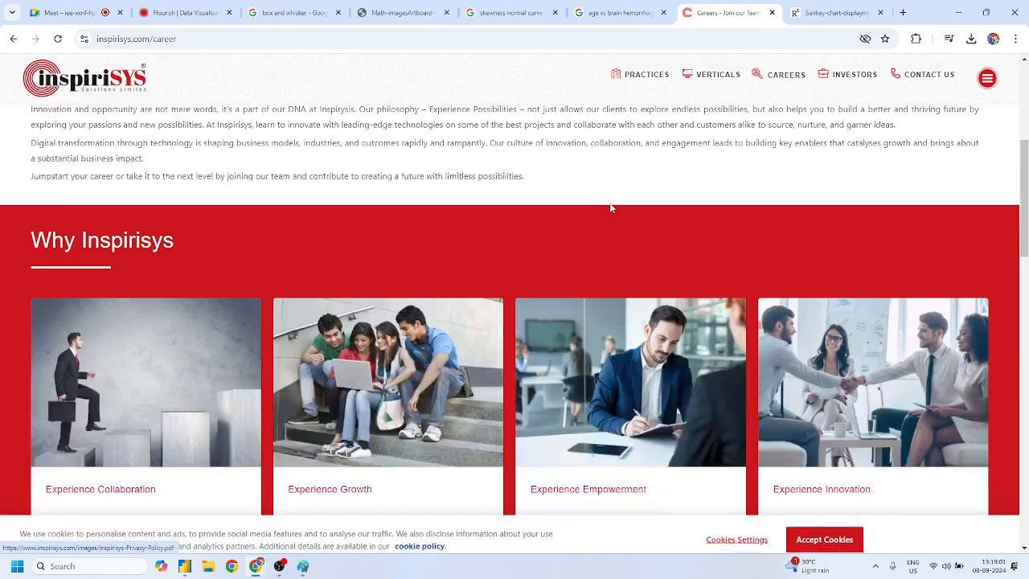
scroll(149, 318, down, 6)
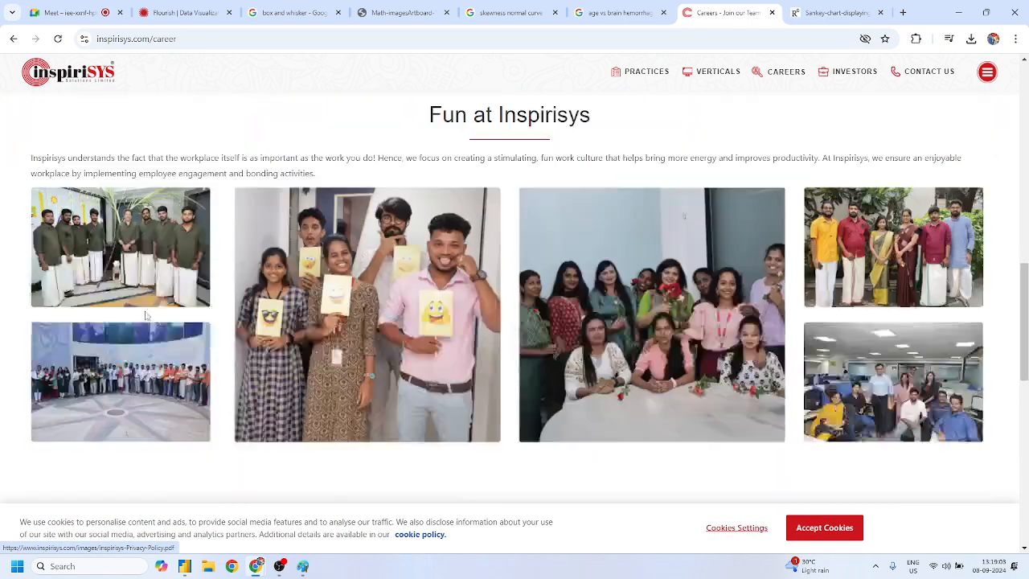
scroll(154, 322, down, 5)
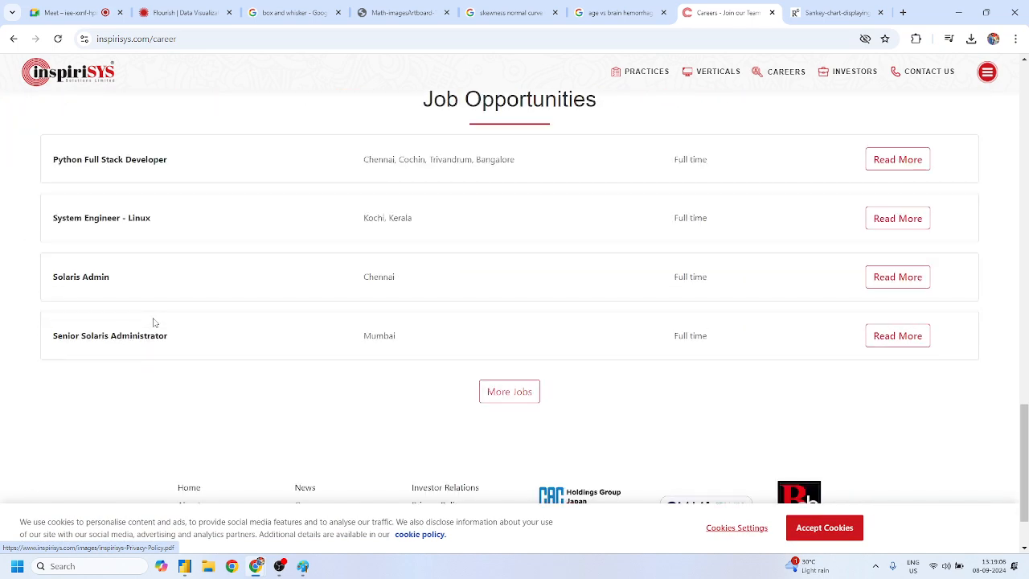
scroll(155, 322, up, 2)
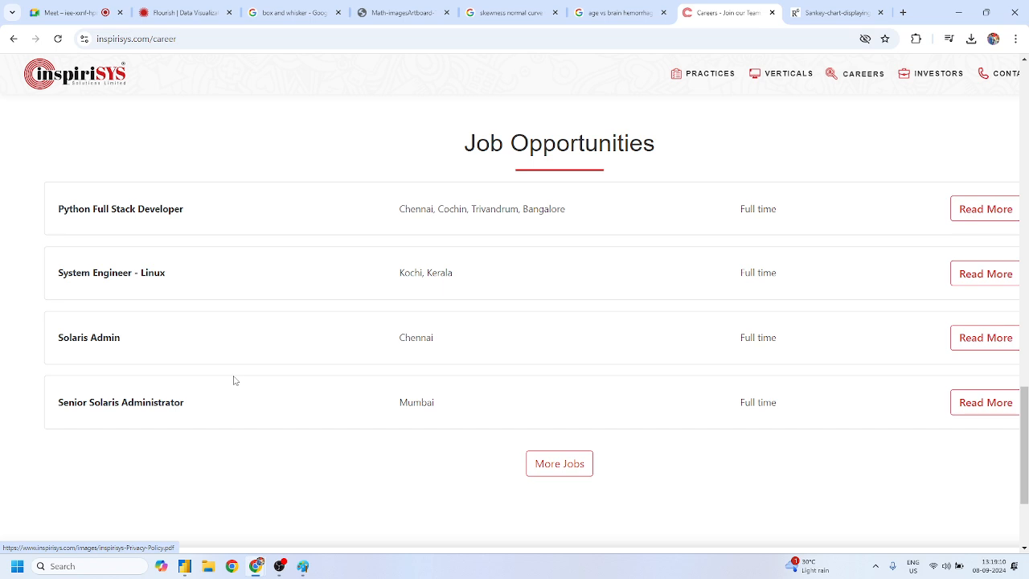
scroll(234, 380, down, 2)
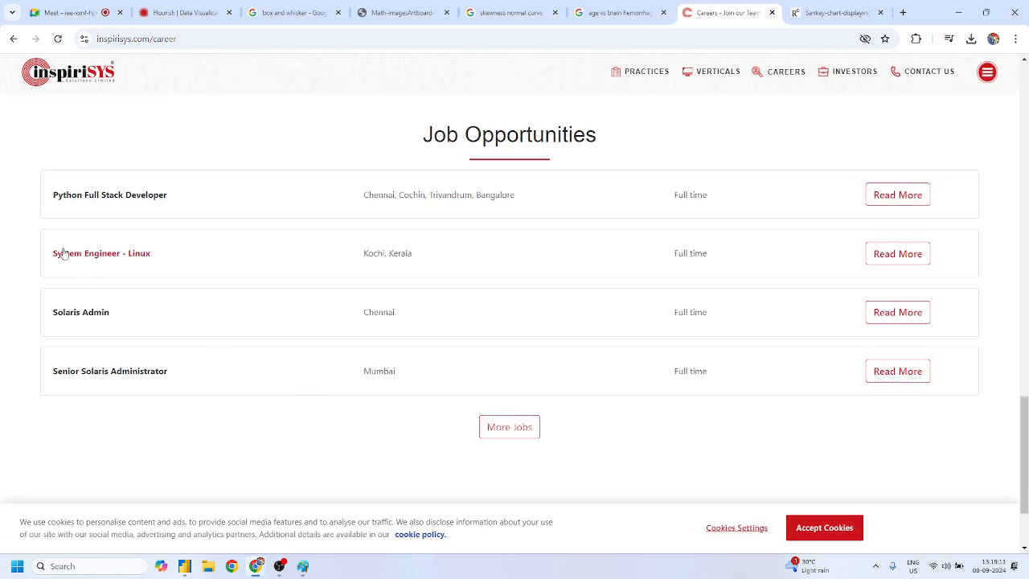
Open the full list of Inspirisys job opportunities and look through its first page
click(508, 432)
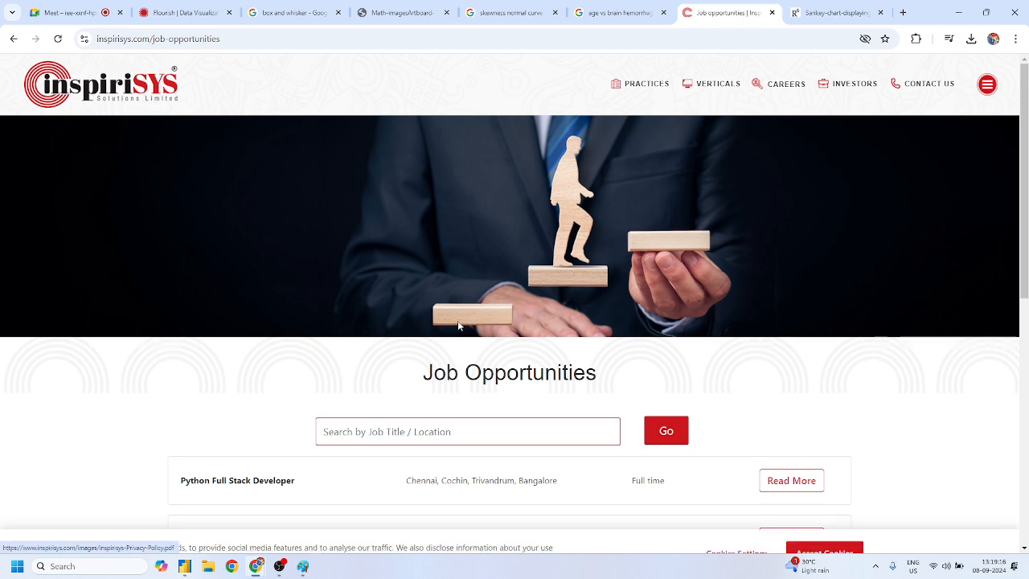
scroll(459, 326, down, 5)
scroll(292, 264, up, 1)
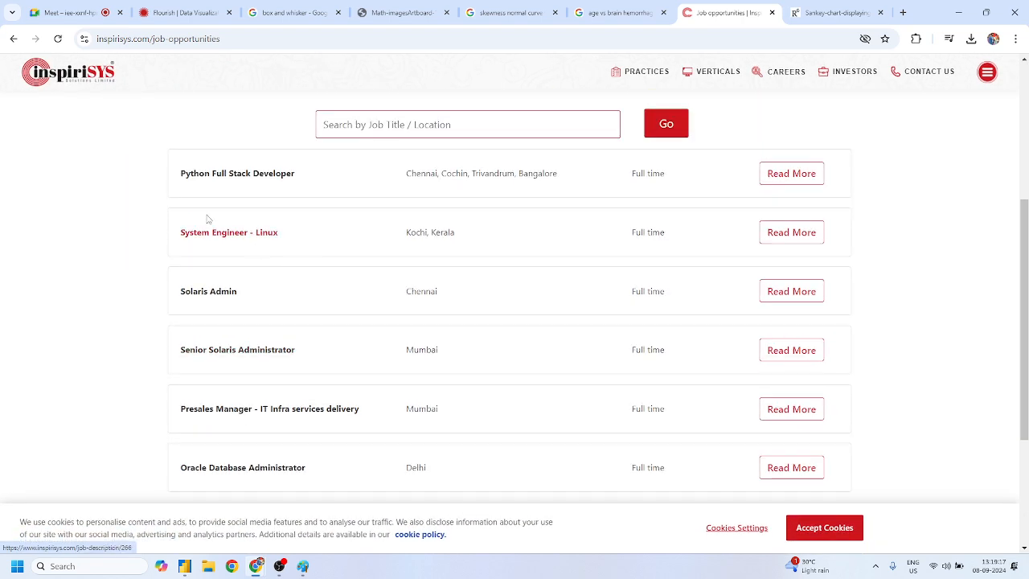
scroll(260, 342, down, 2)
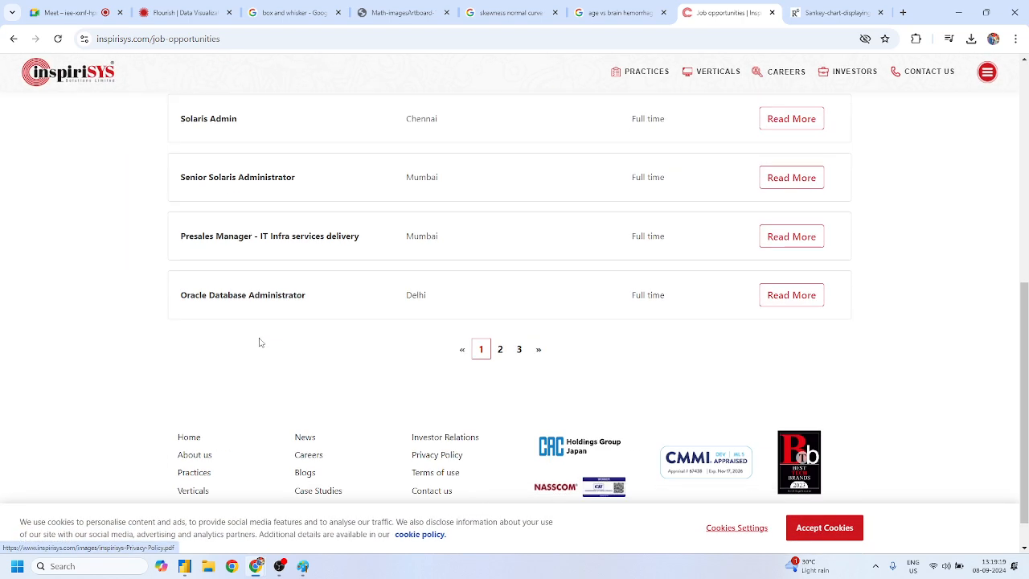
Review pages 2 and 3 of the job listings, and switch to the Sankey chart report in Power BI
click(500, 349)
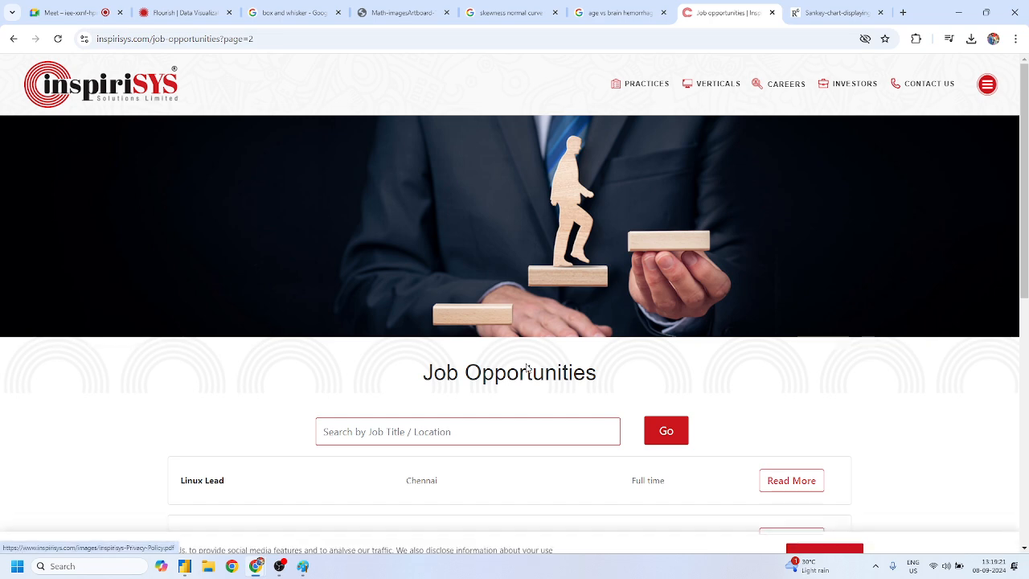
scroll(527, 368, down, 5)
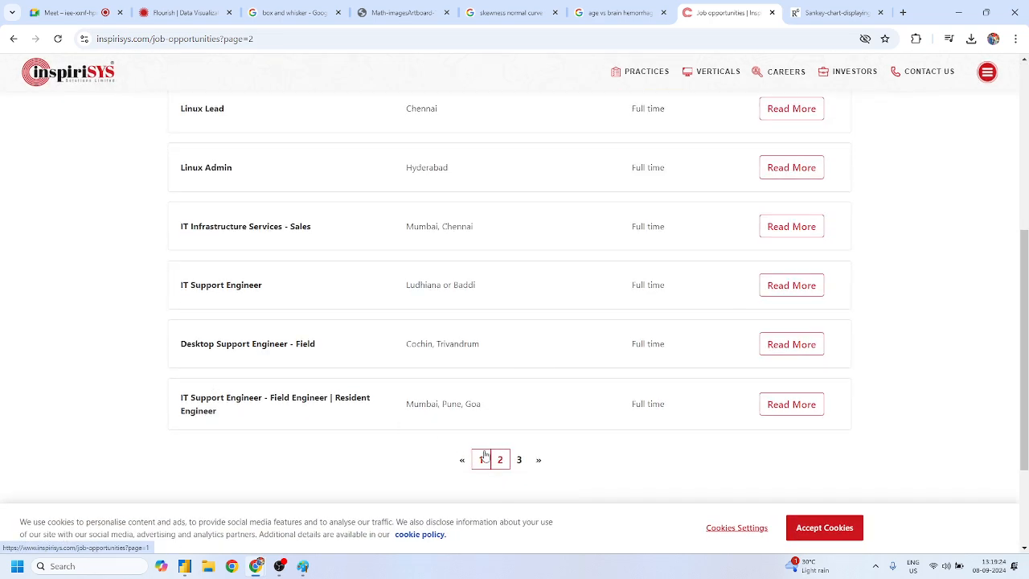
click(519, 460)
scroll(467, 347, down, 3)
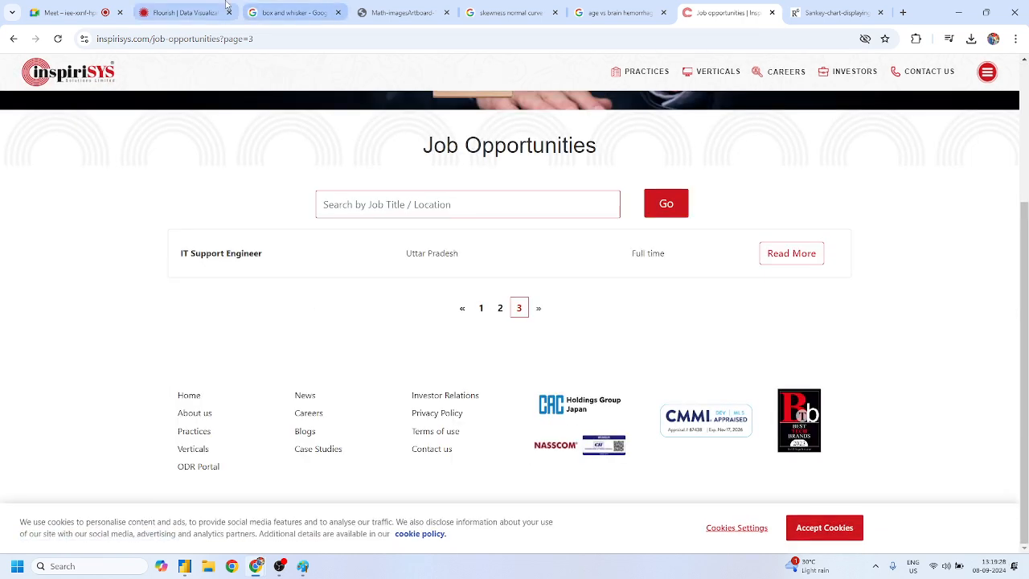
mouse_move(184, 566)
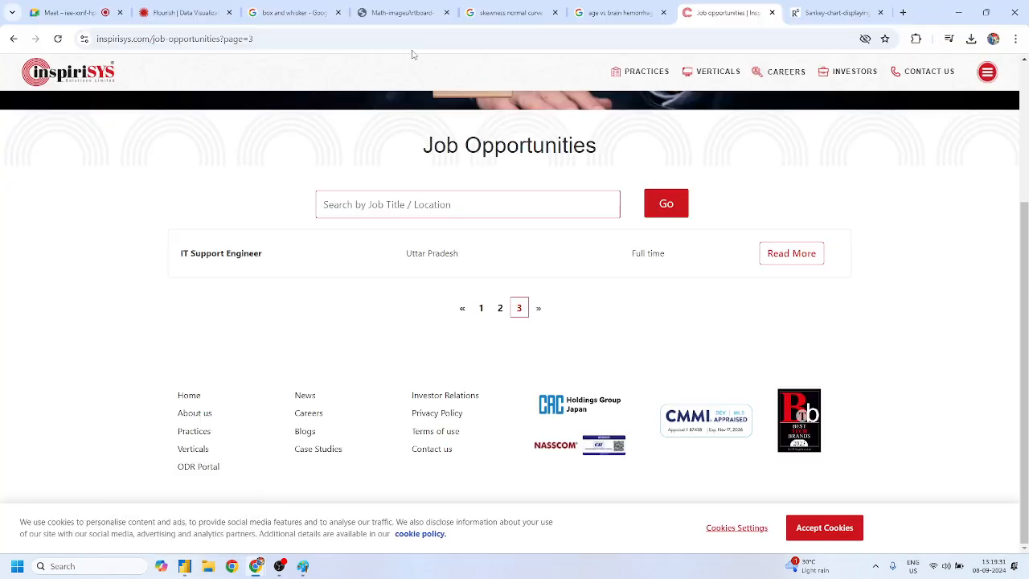
click(186, 507)
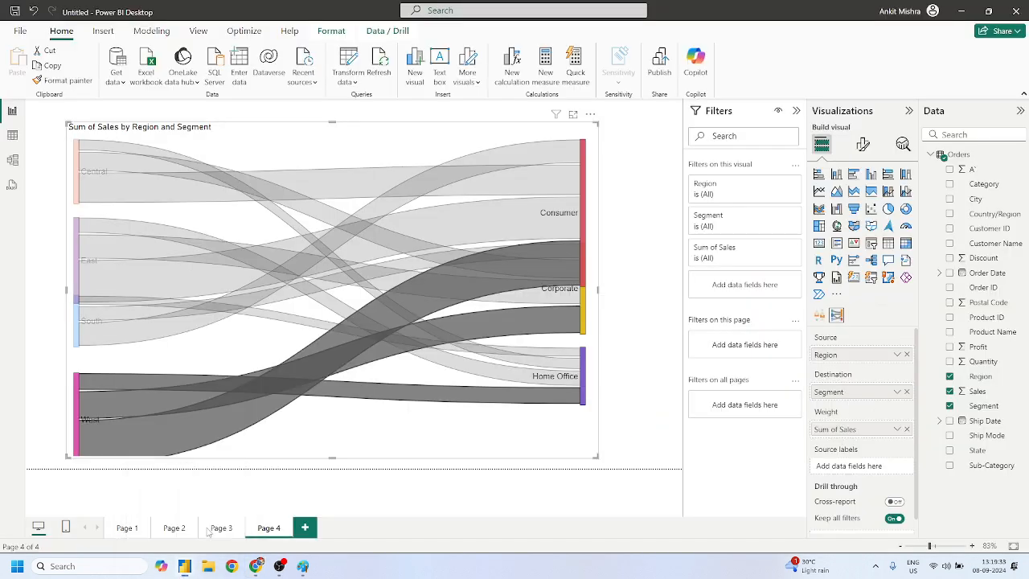
Add a new report page and open the gallery for getting more visuals
click(305, 527)
click(837, 295)
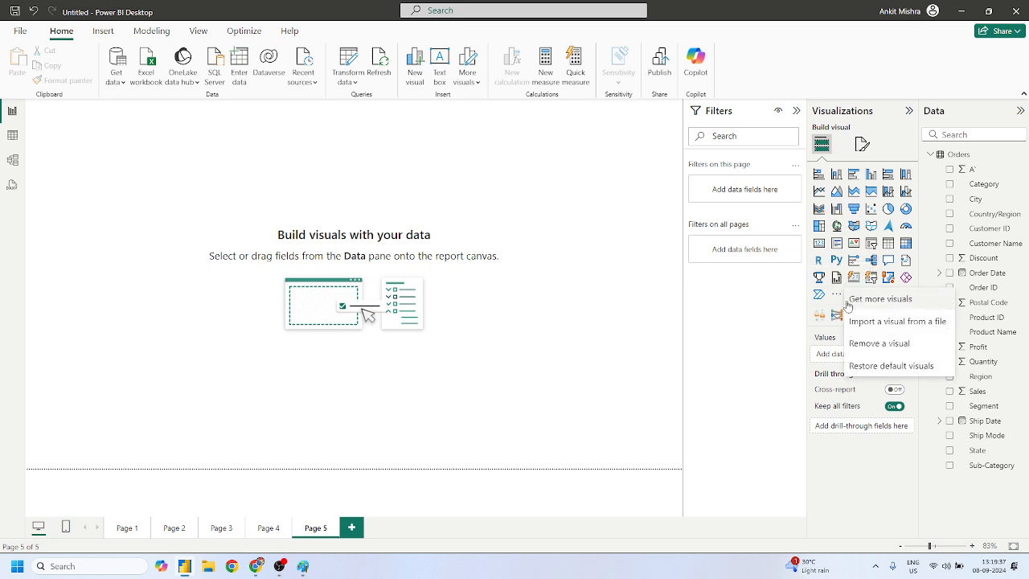
click(867, 303)
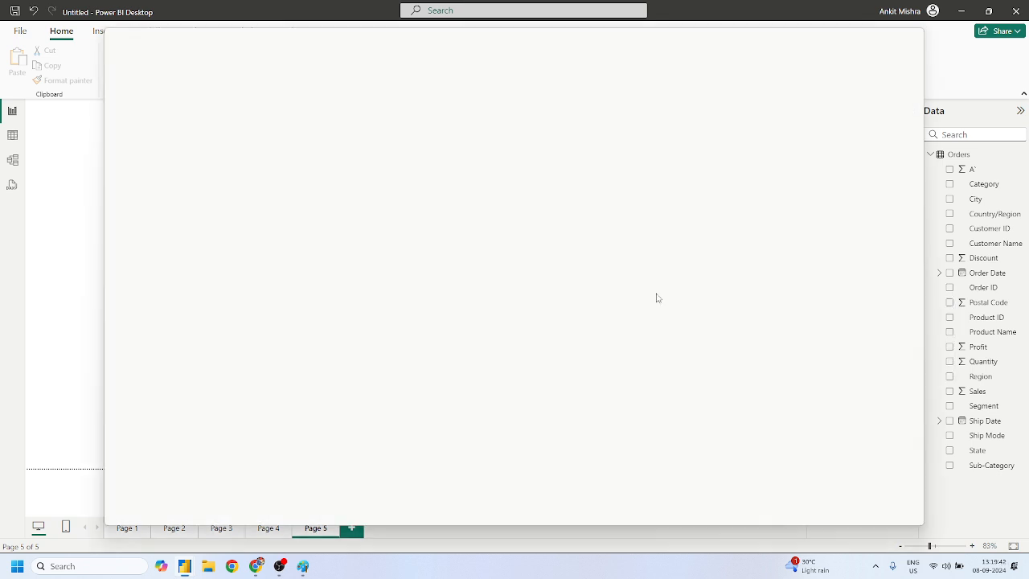
Sort the gallery of visuals by Power BI Certified and open the details of Infographic Designer
click(879, 172)
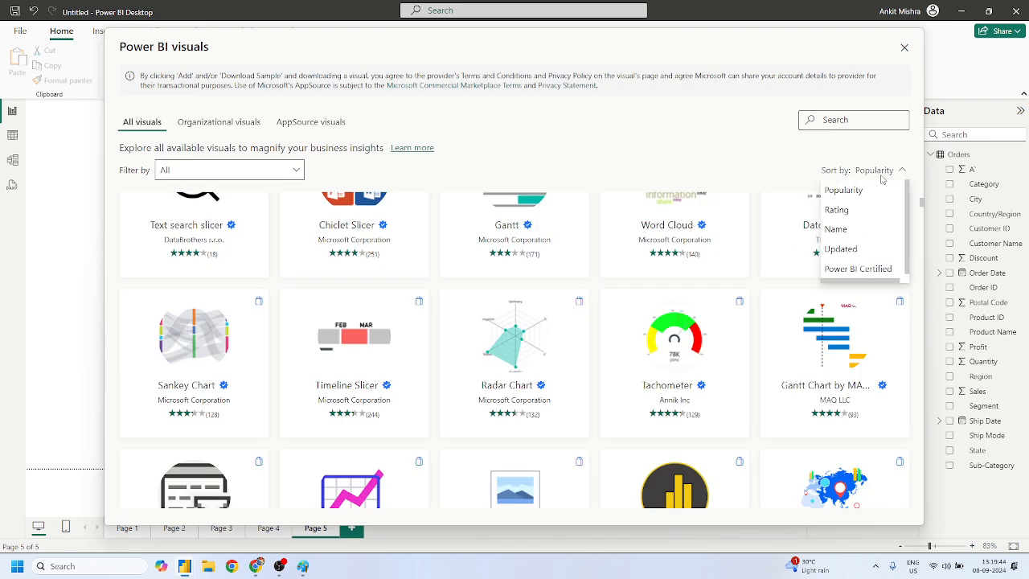
click(846, 267)
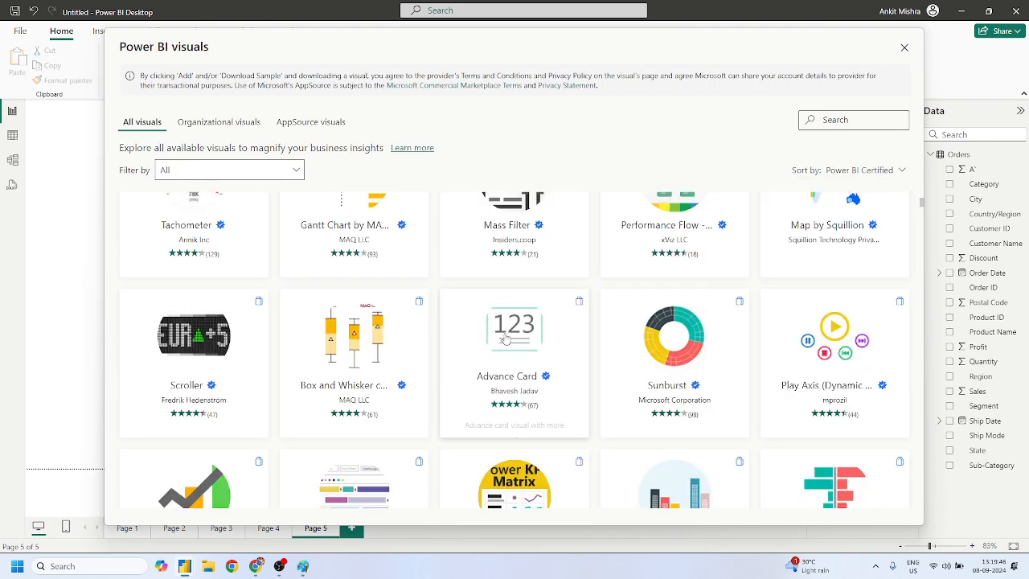
scroll(507, 342, down, 2)
scroll(503, 341, down, 1)
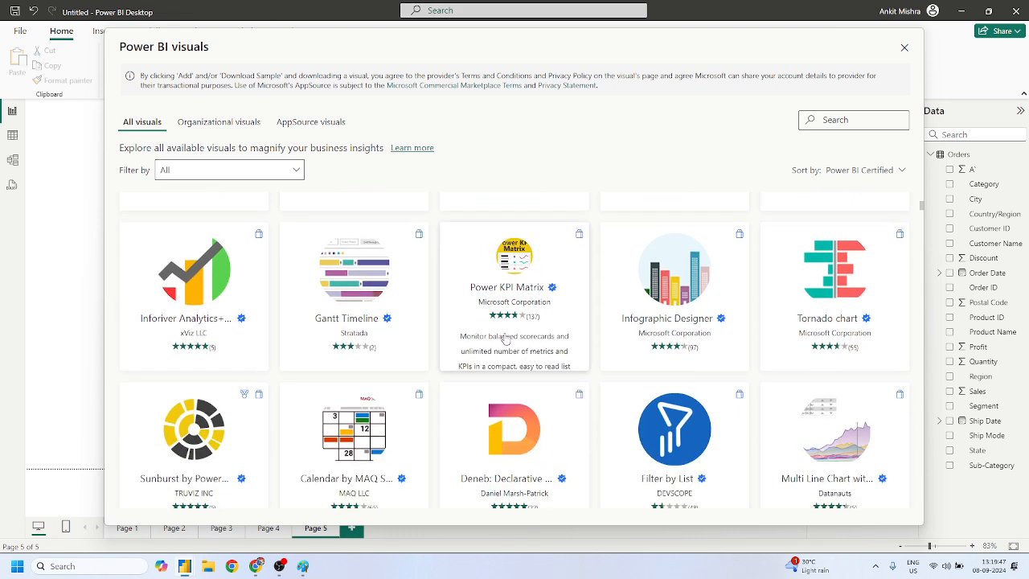
click(650, 262)
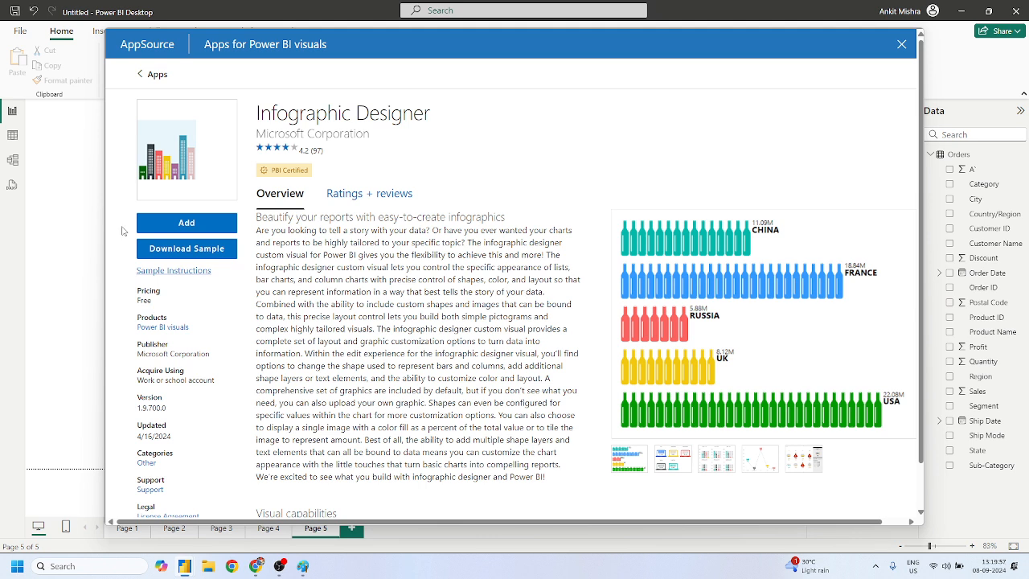
Review the Infographic Designer overview and its sample images, and import the visual into the report
click(201, 232)
drag(309, 219, 432, 330)
click(432, 331)
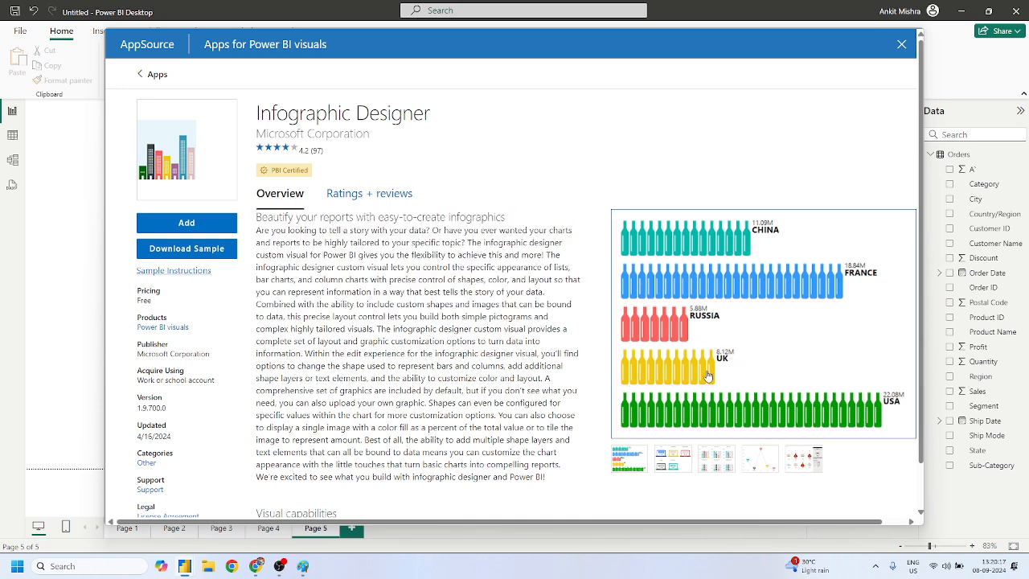
click(678, 460)
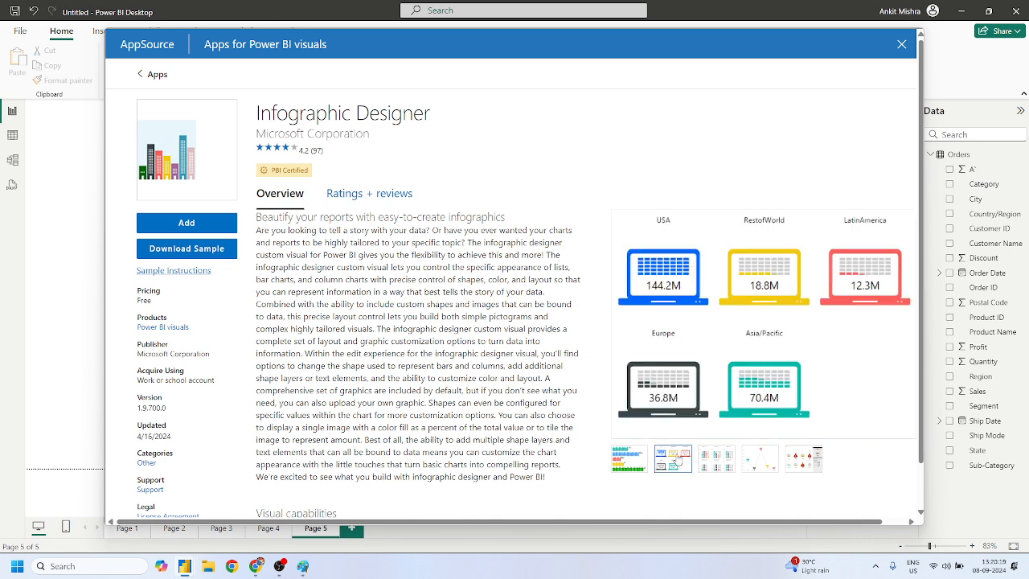
click(641, 460)
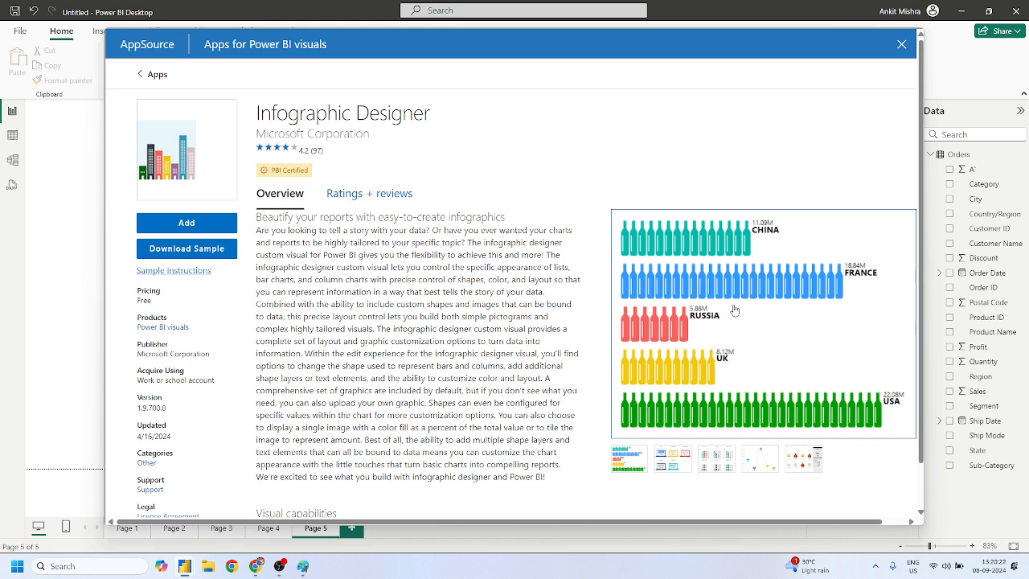
click(193, 227)
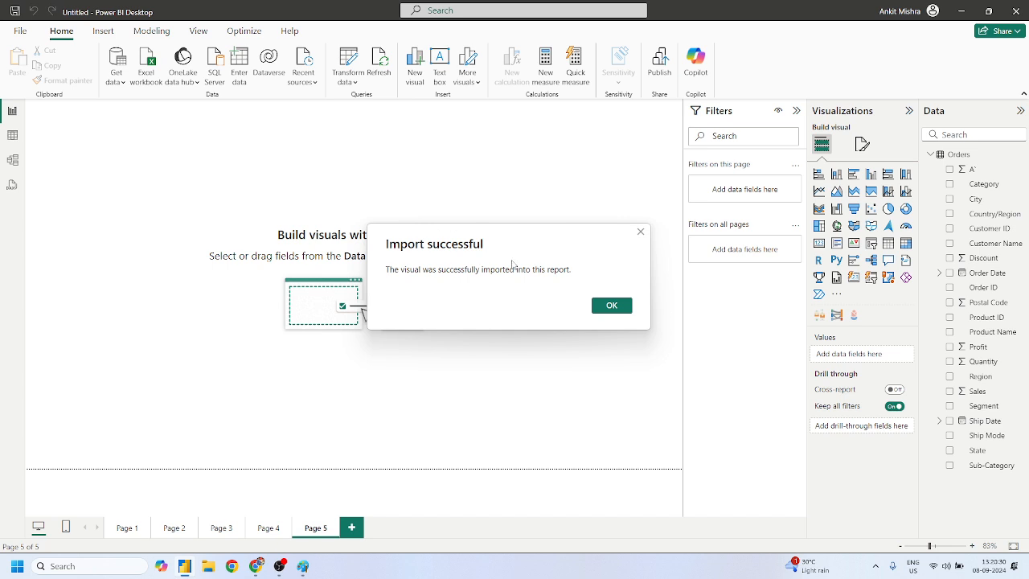
click(620, 305)
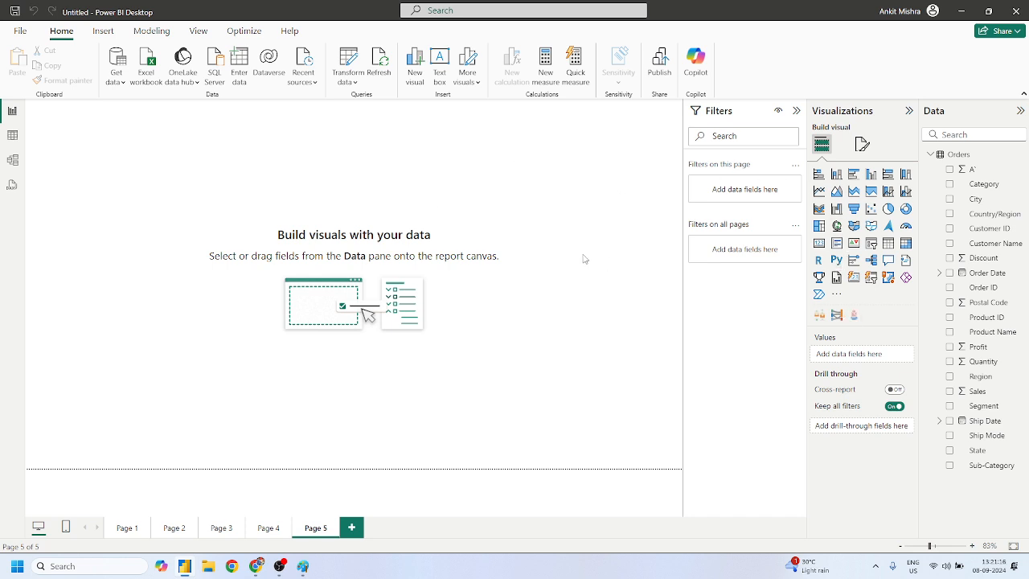
Create a widened Infographic Designer chart on Page 5 with Sub-Category as the category and Sales as the measure
click(854, 315)
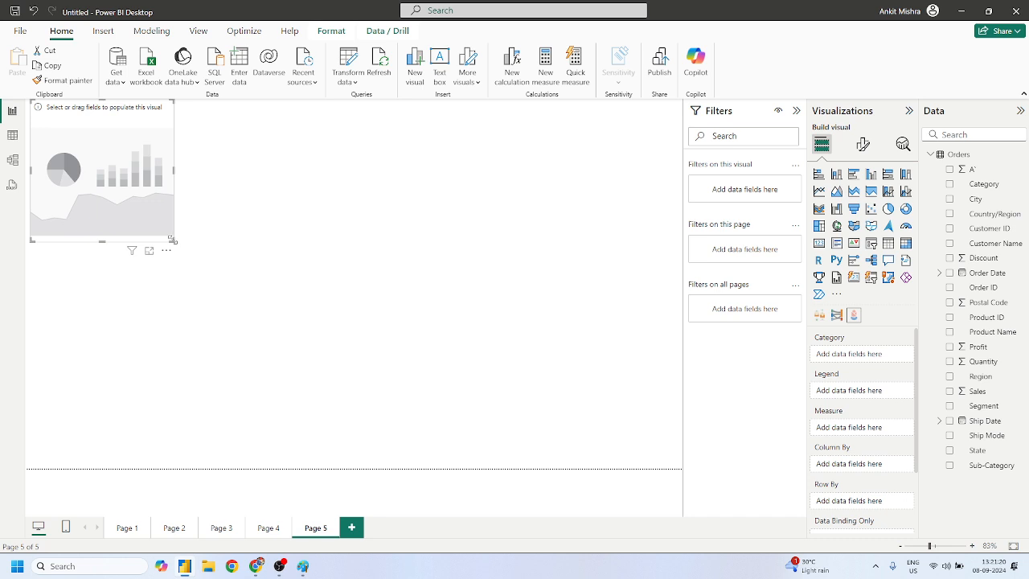
drag(171, 240, 639, 356)
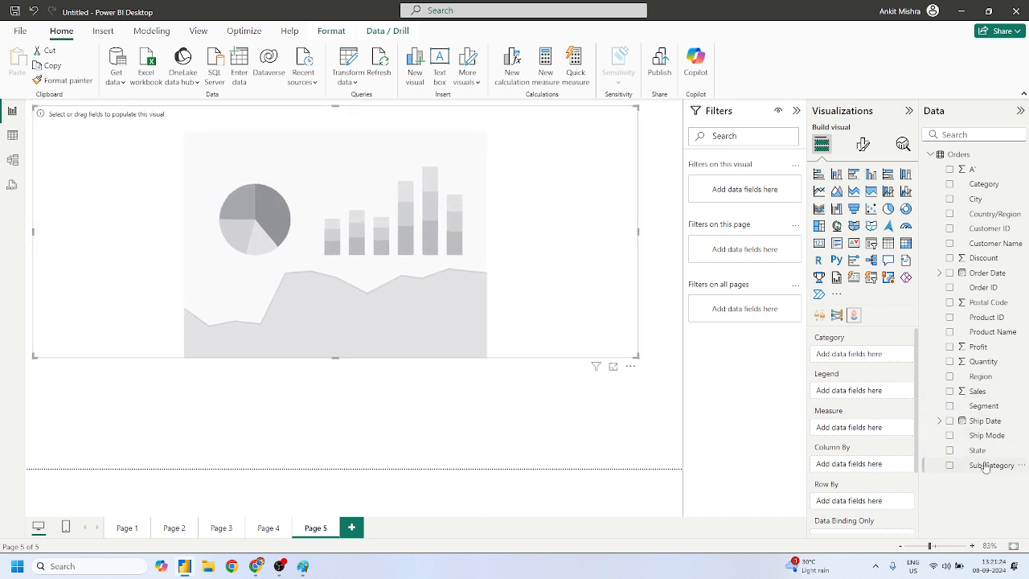
drag(986, 468, 856, 355)
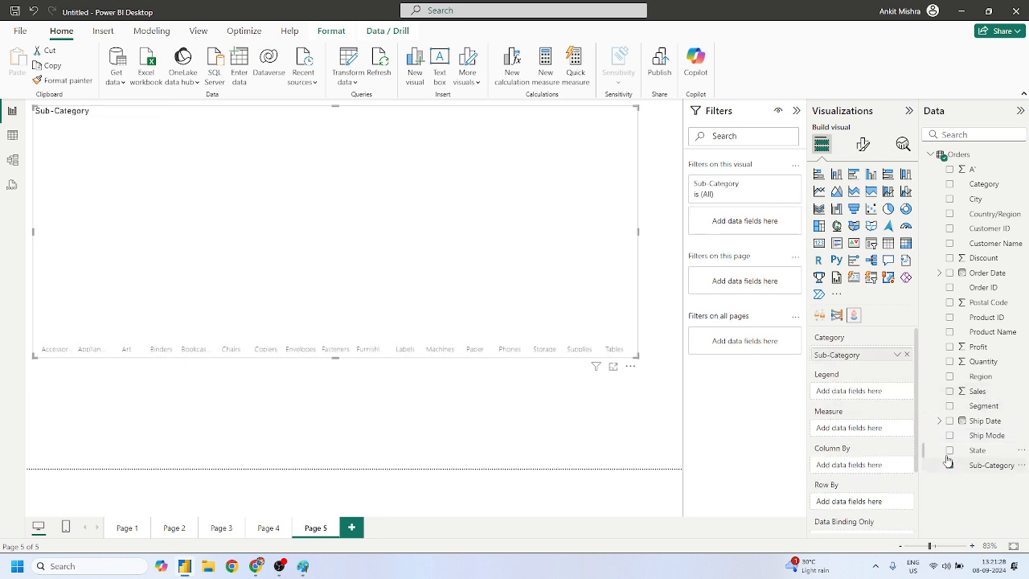
drag(978, 391, 848, 431)
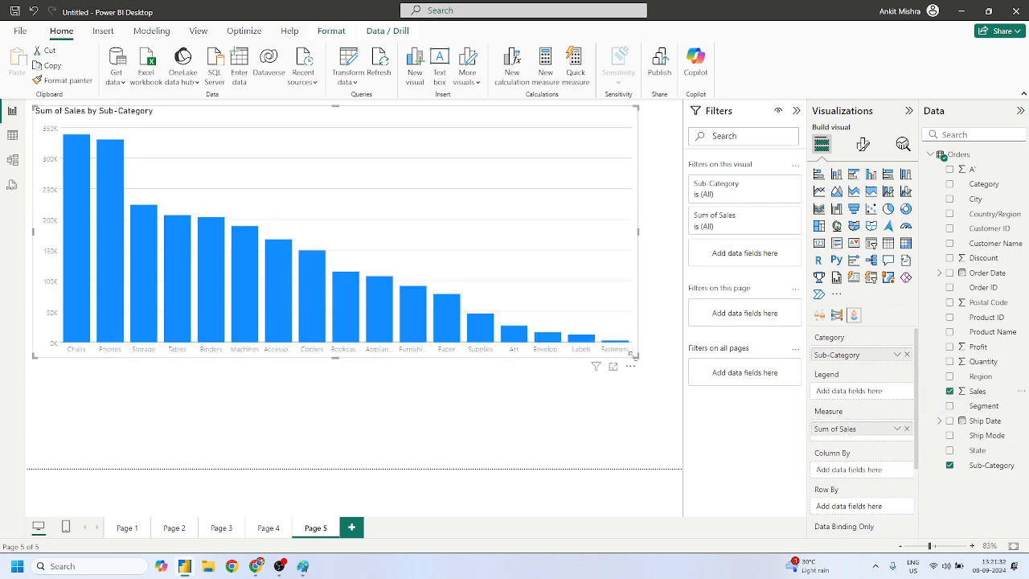
Enlarge the infographic chart slightly in both directions and open its Mark Designer
drag(635, 355, 656, 401)
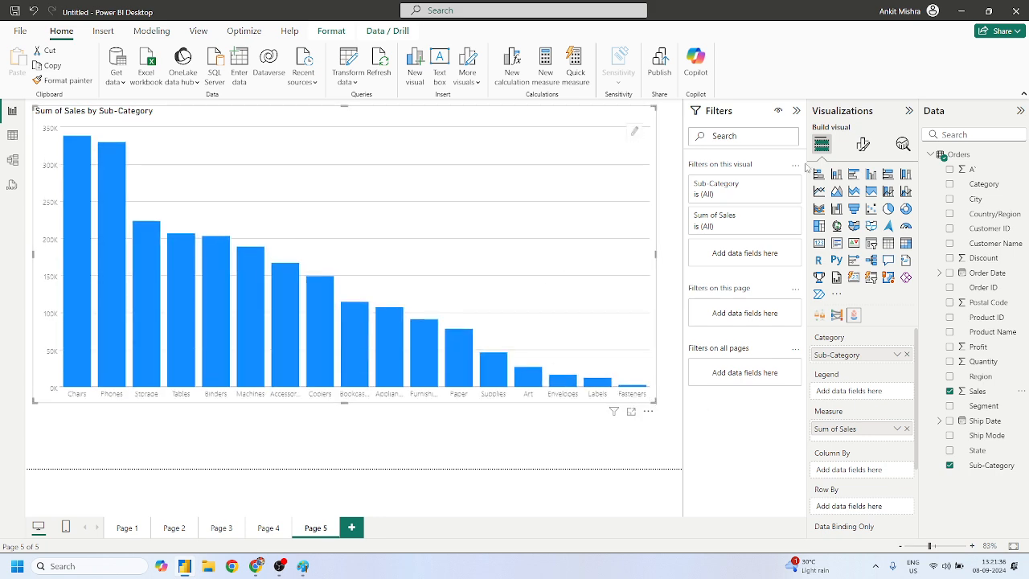
click(862, 144)
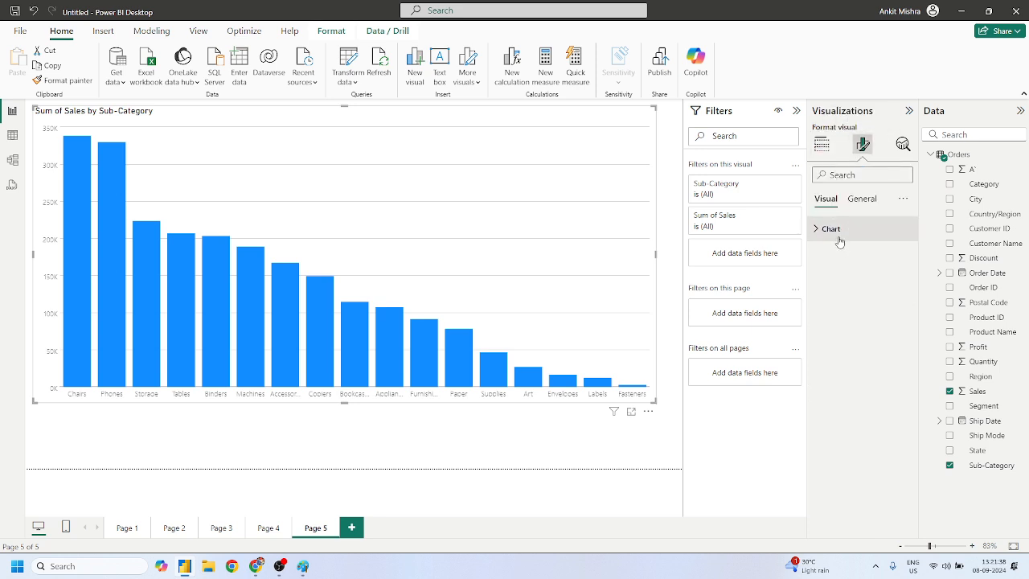
click(636, 137)
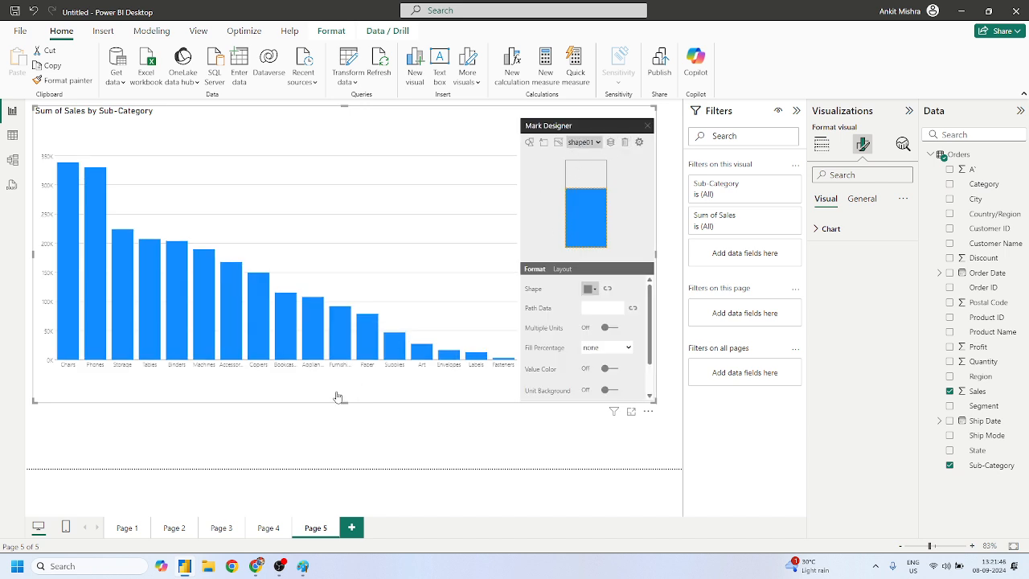
Switch to Chrome to view the ResearchGate Sankey chart of patient courses, and return to Power BI
mouse_move(256, 566)
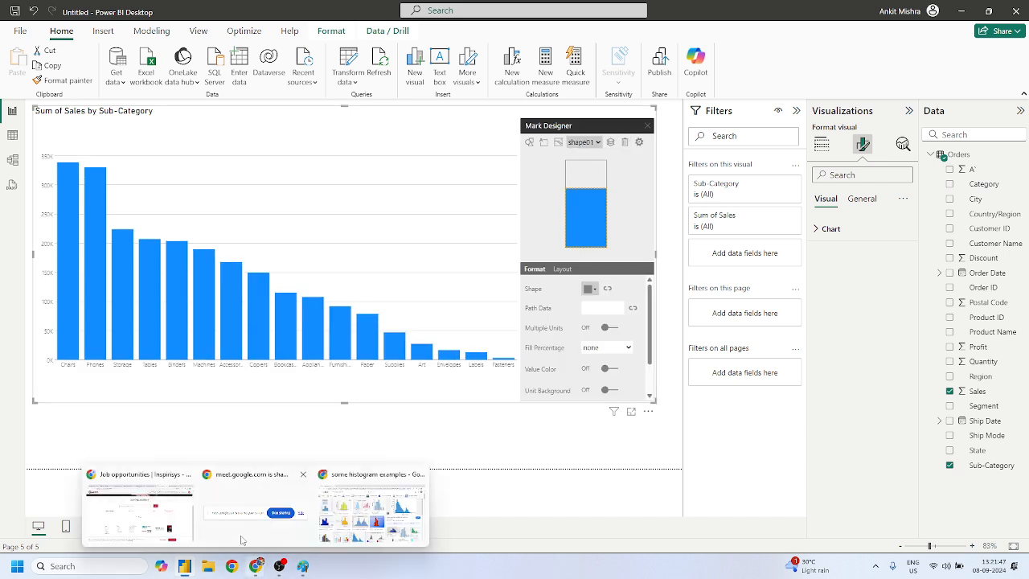
click(136, 508)
click(817, 18)
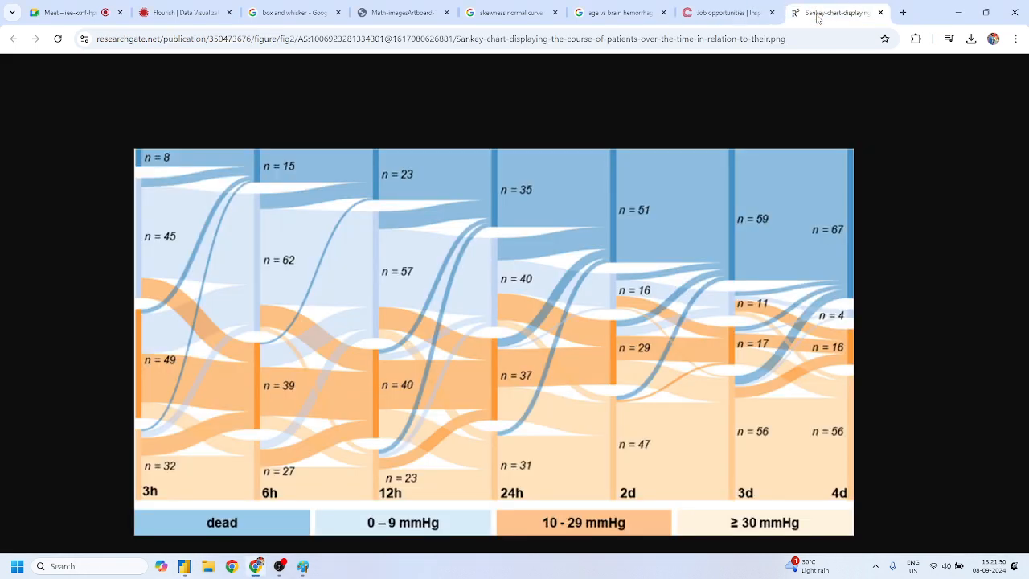
click(184, 568)
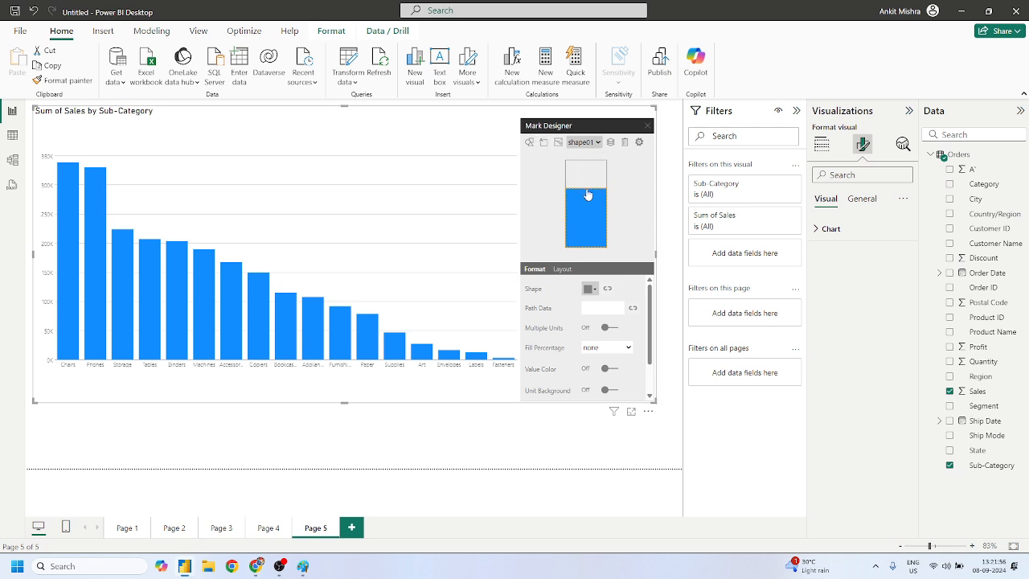
Clear the existing bar shapes from the chart's mark and insert the solid plus shape instead
click(531, 142)
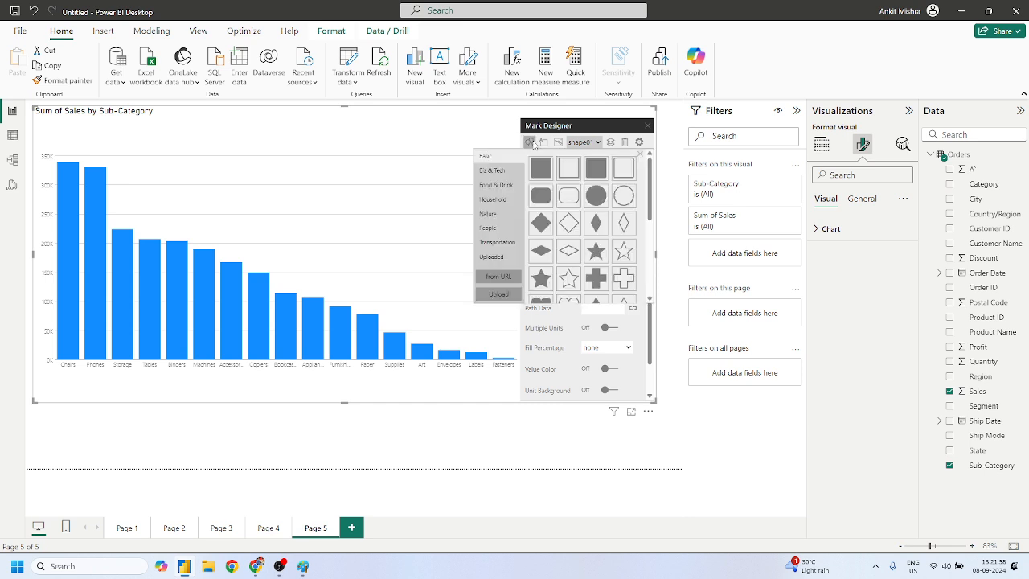
click(597, 249)
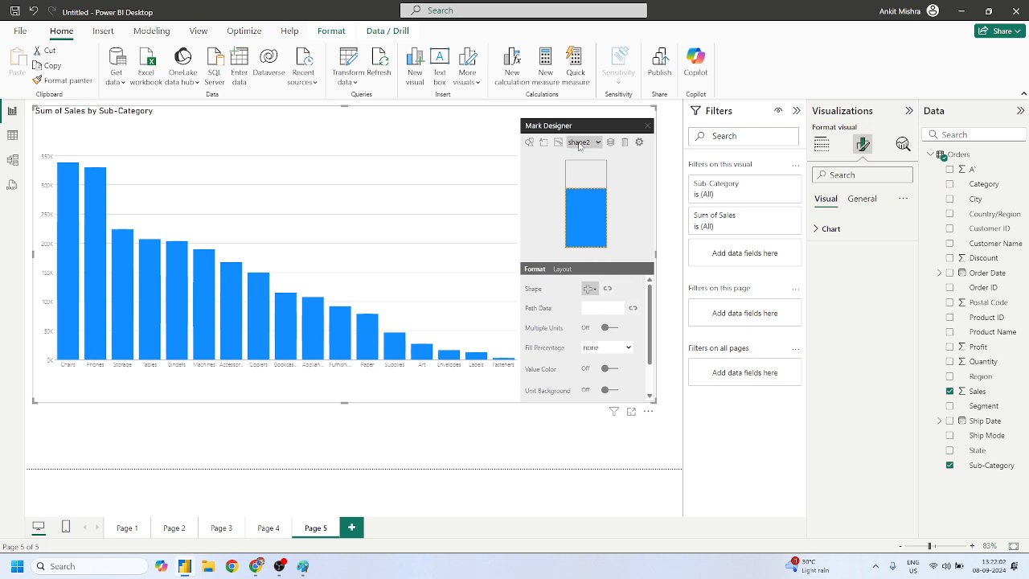
click(626, 142)
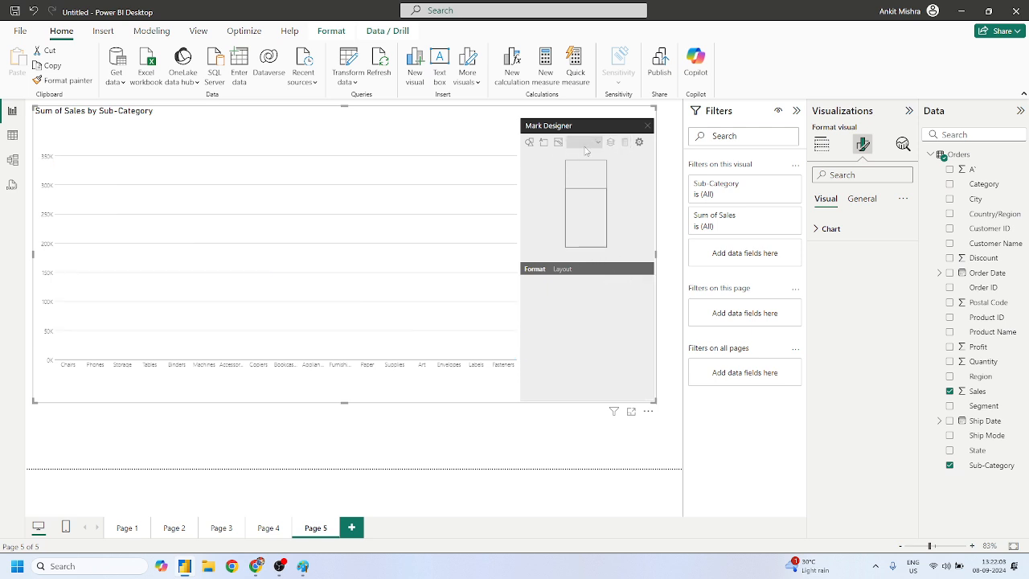
click(530, 142)
click(597, 278)
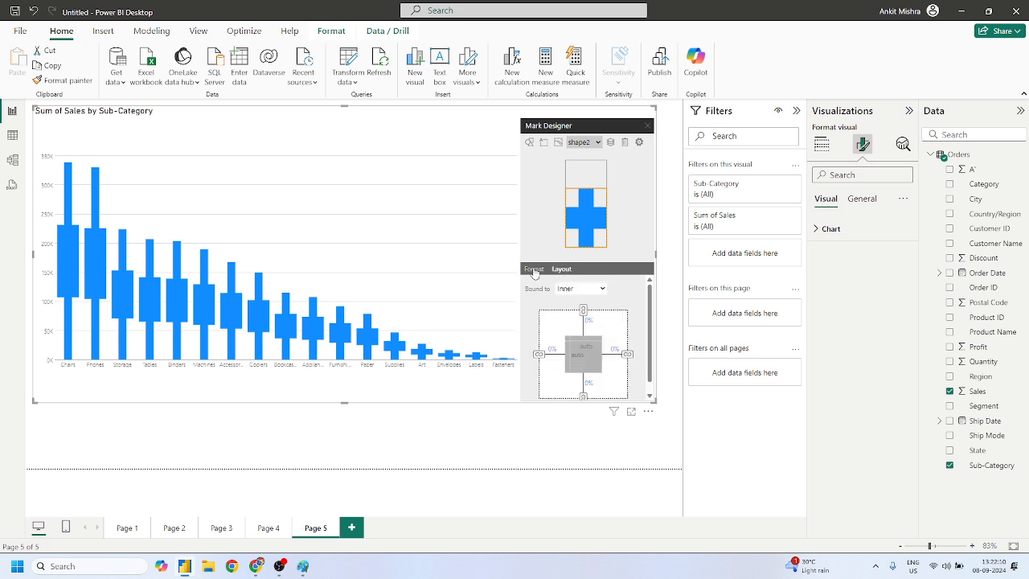
Turn on multiple units for the plus shape and set the units per row to 3
scroll(624, 342, down, 1)
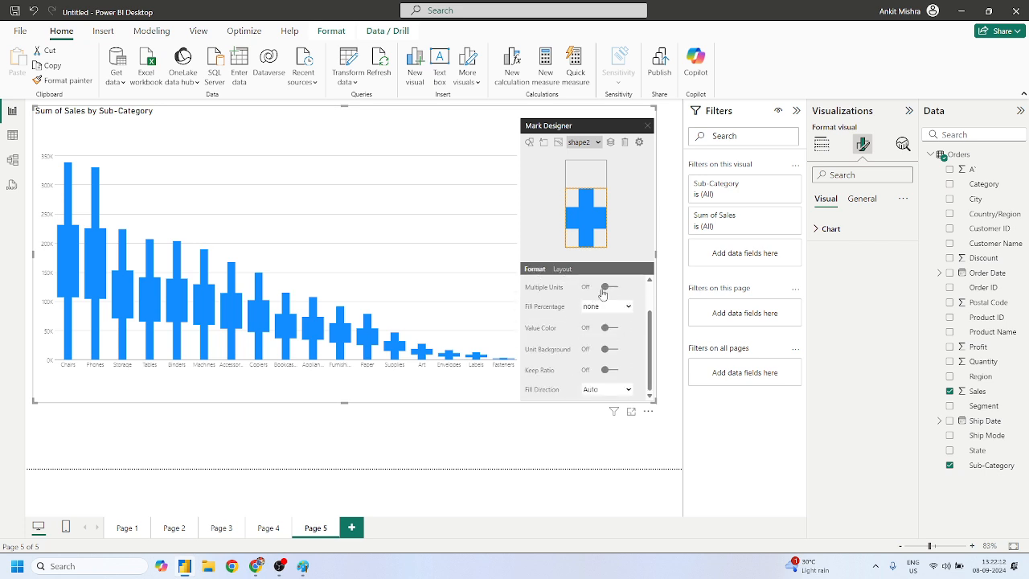
click(606, 288)
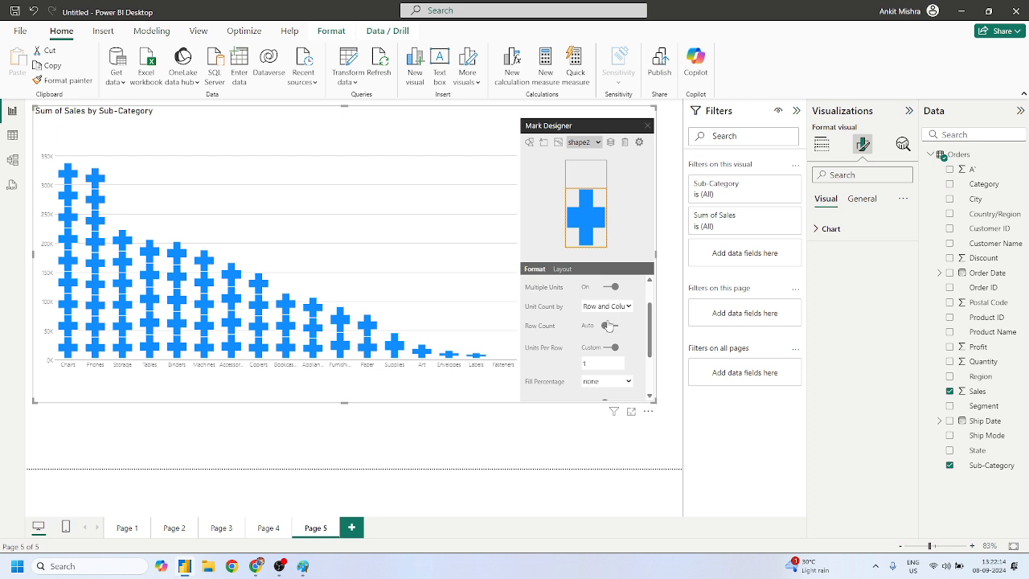
click(597, 362)
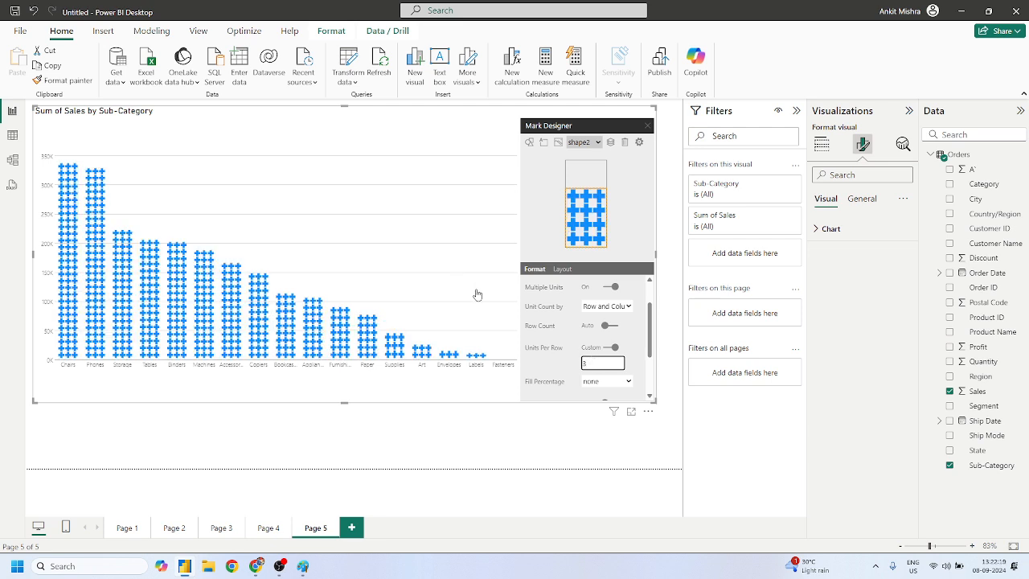
Set the plus shape's fill percentage to Sum of Sales and turn on its value color
scroll(611, 356, down, 2)
click(604, 307)
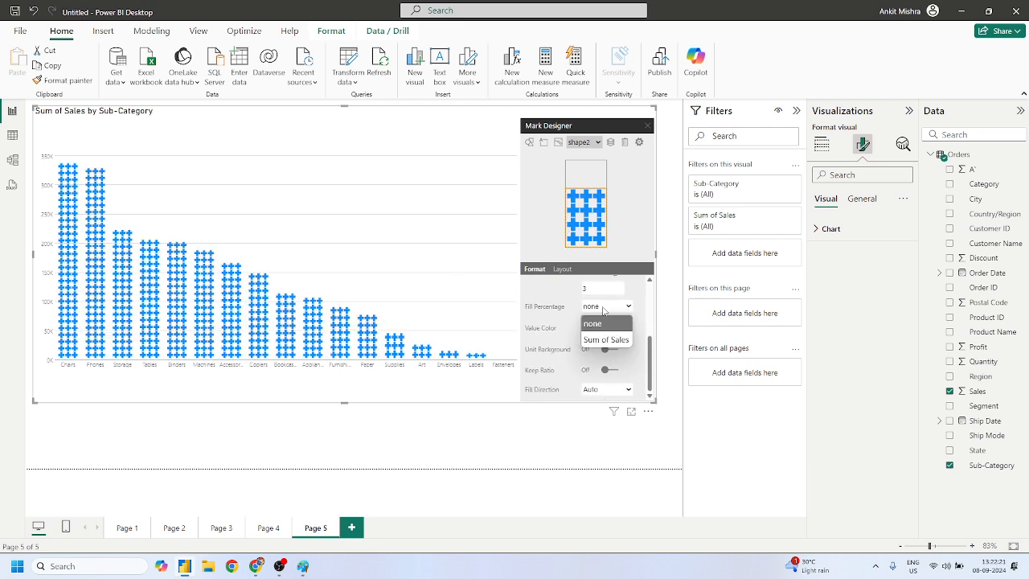
click(604, 328)
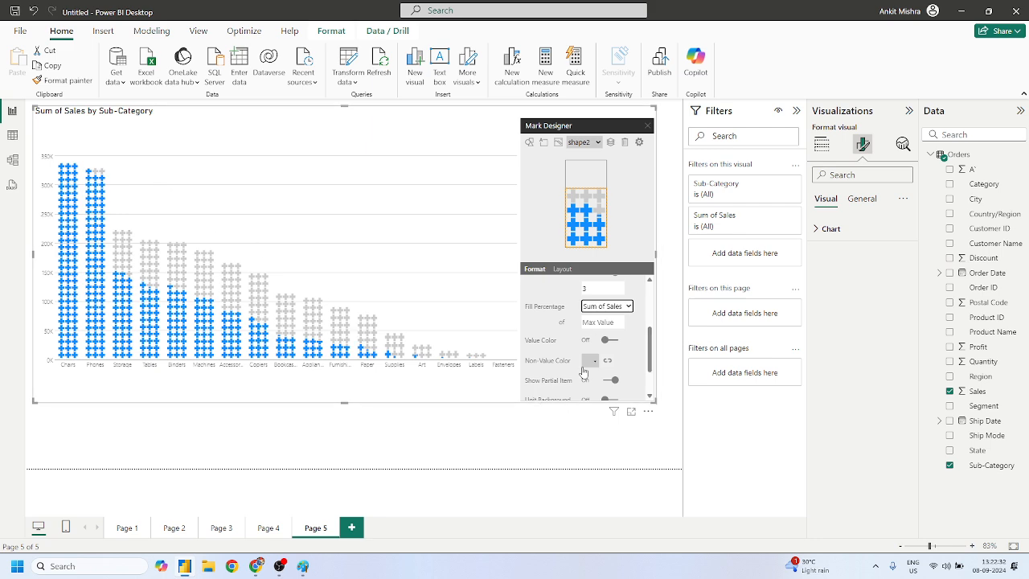
scroll(584, 372, down, 2)
click(611, 288)
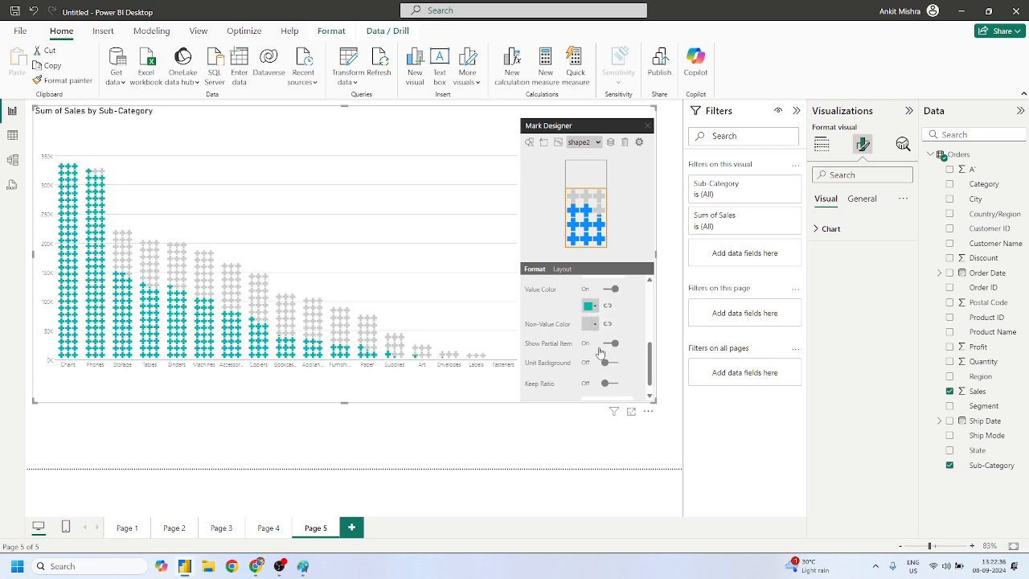
Try the Left to Right fill direction on the plus shapes and set it back to Auto
scroll(607, 370, down, 1)
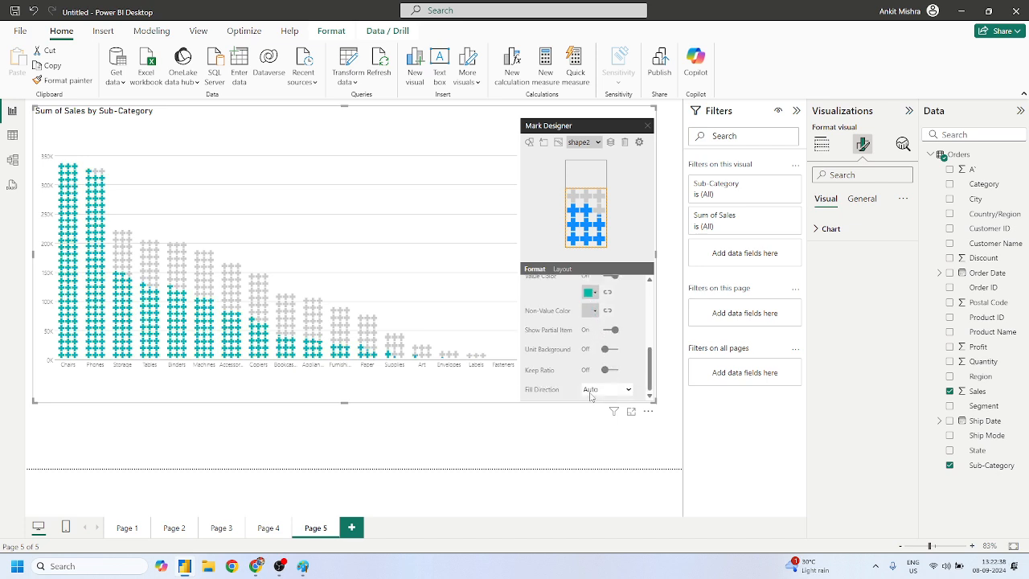
click(591, 391)
click(605, 423)
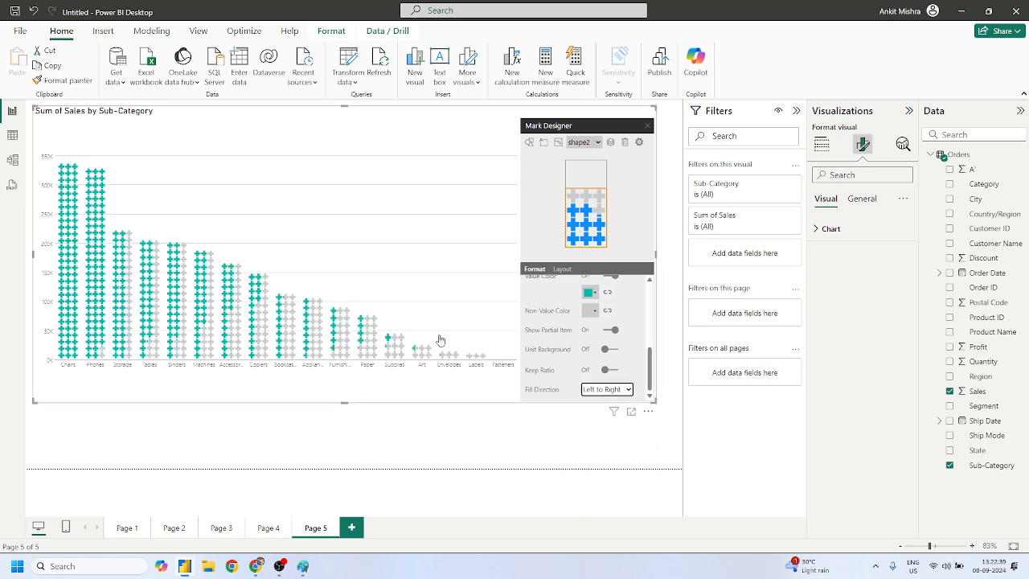
click(595, 390)
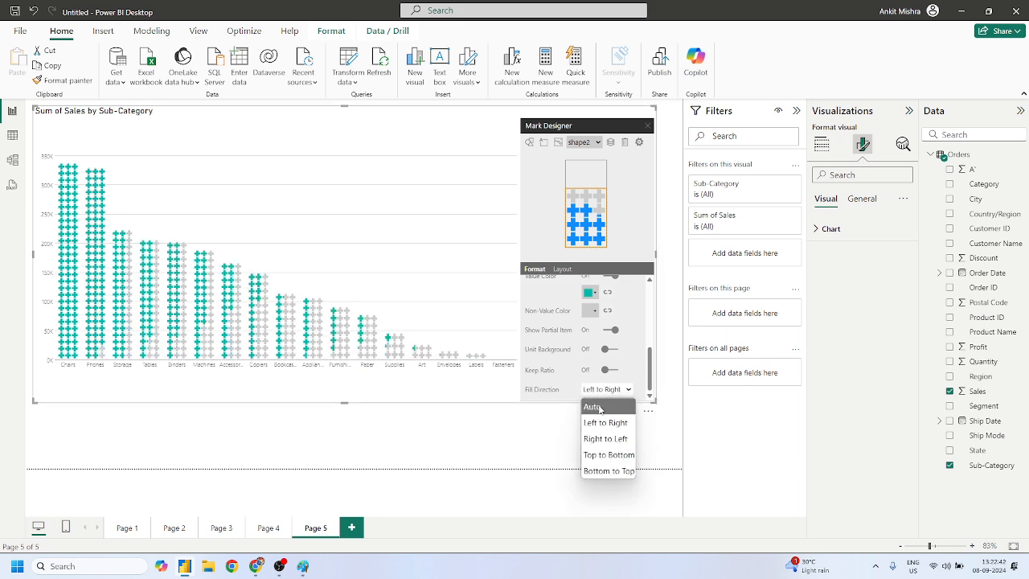
click(595, 405)
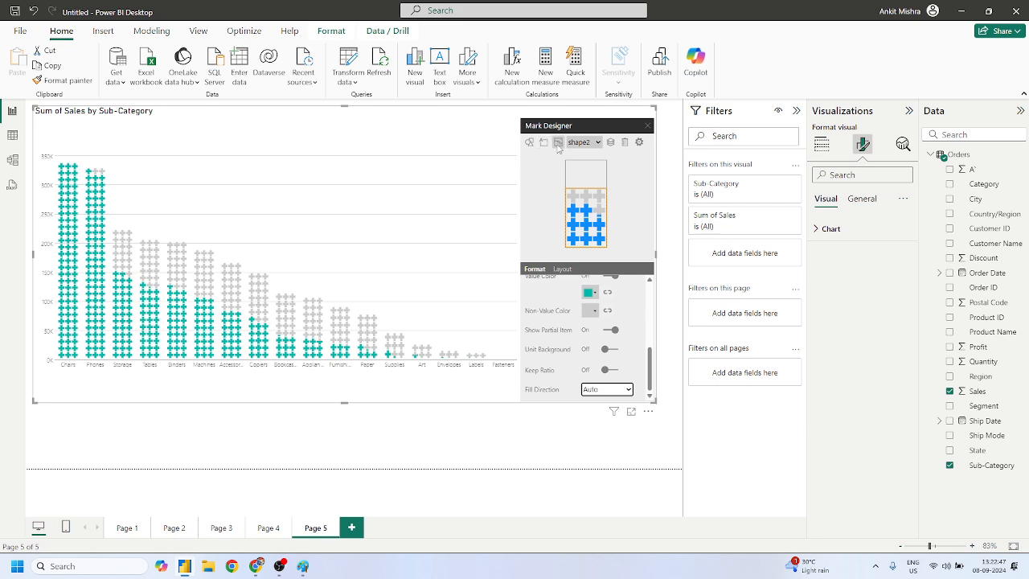
Delete the plus shape from the chart's mark
click(626, 144)
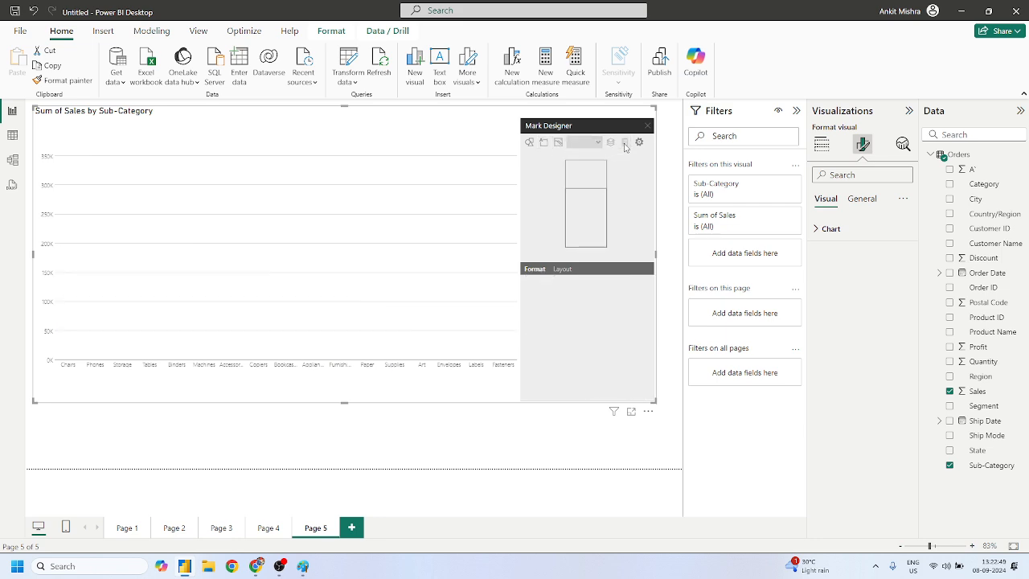
click(530, 143)
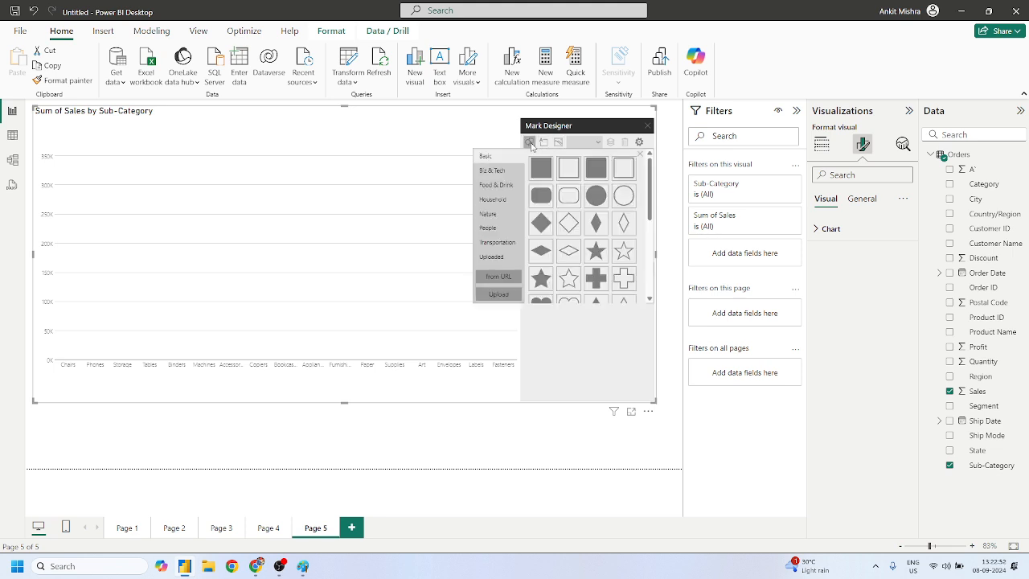
click(499, 295)
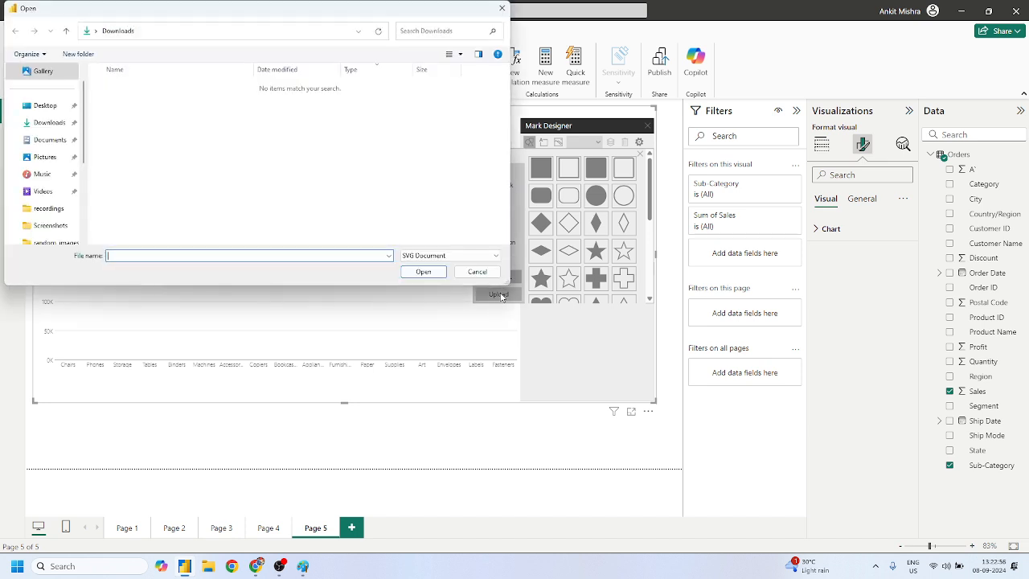
click(37, 107)
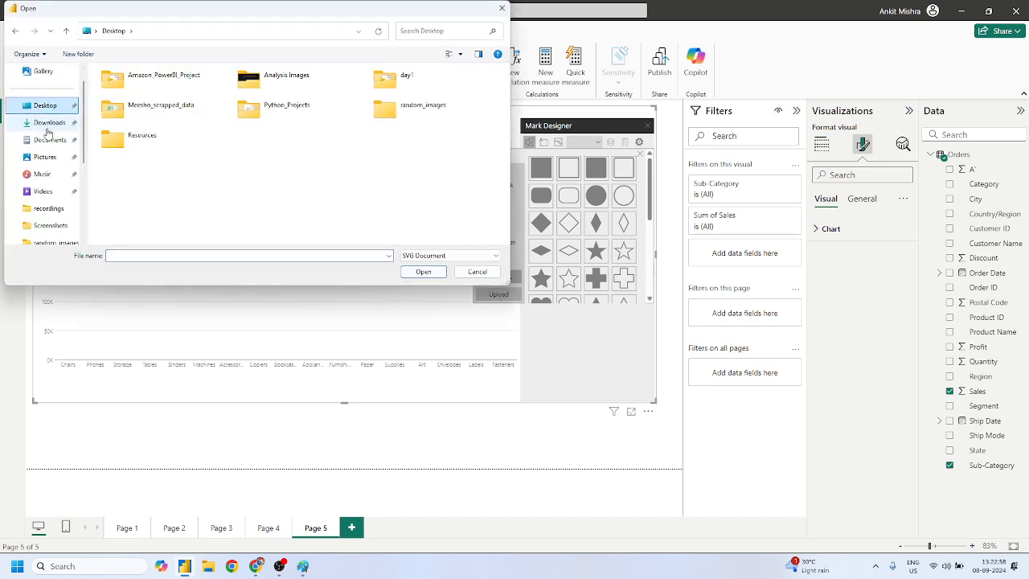
click(40, 127)
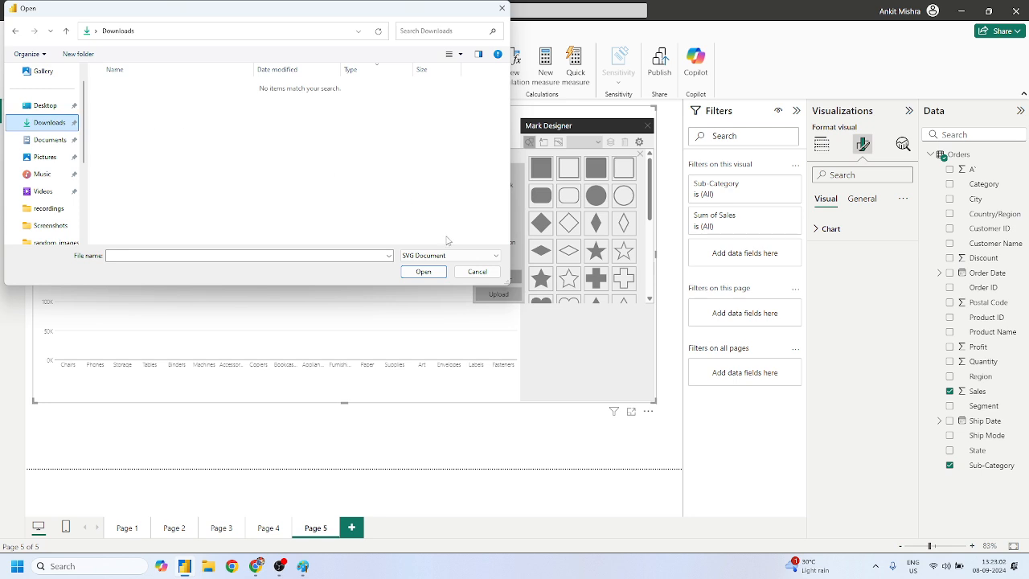
click(478, 272)
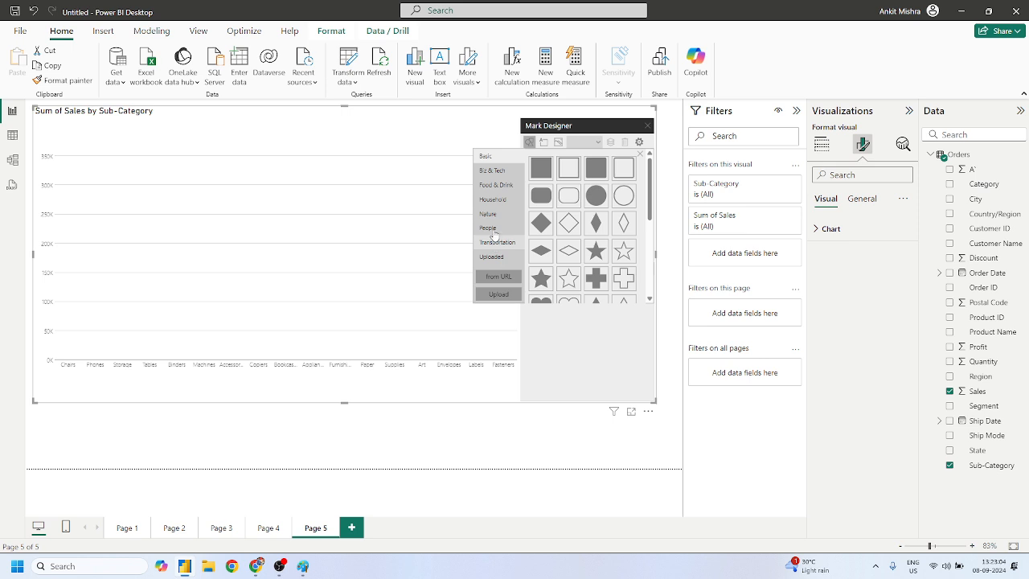
Upload the "images" PNG file from Downloads after previewing it, and insert it as the image of the chart's mark
click(556, 142)
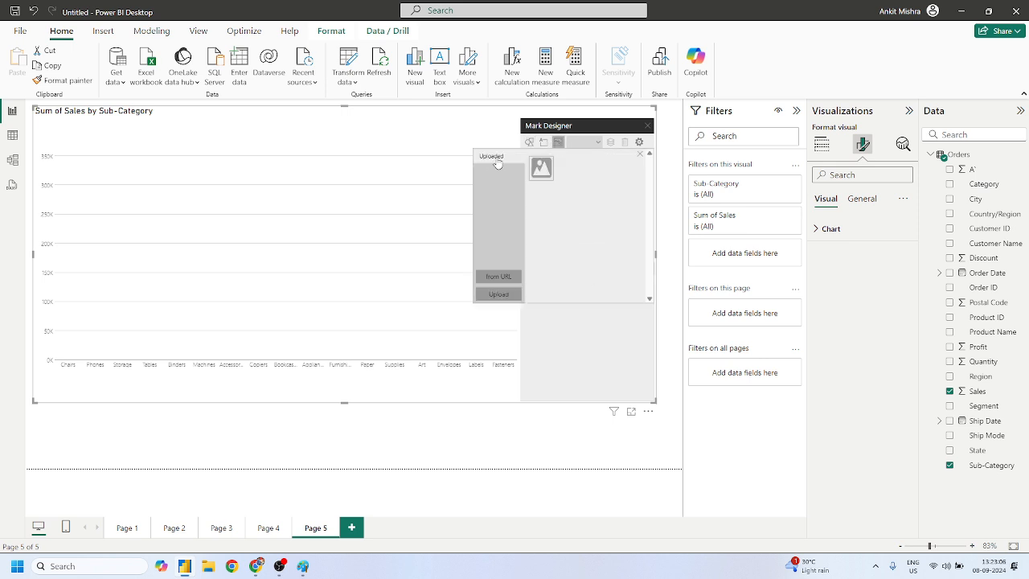
click(500, 292)
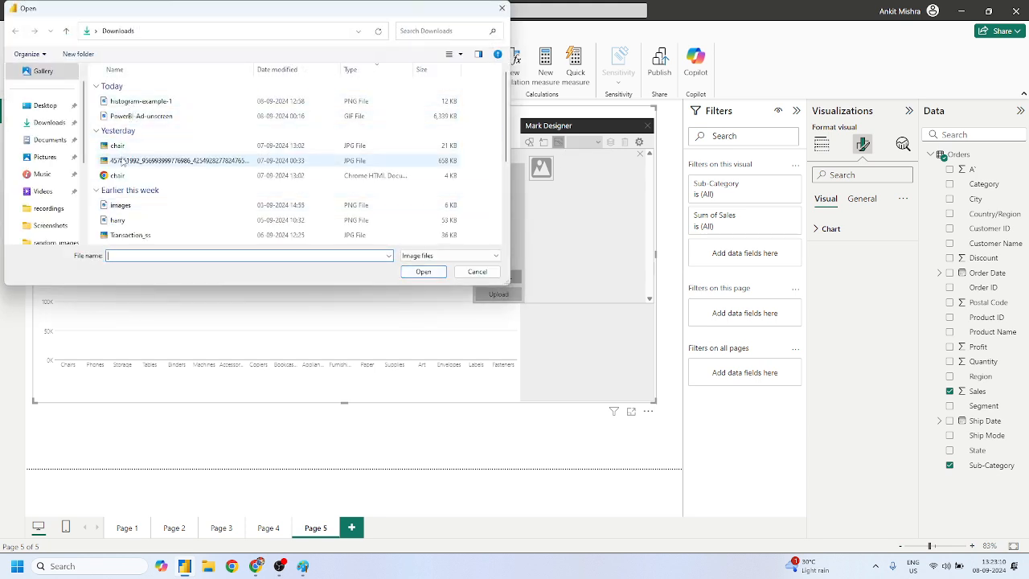
scroll(123, 162, down, 1)
click(120, 162)
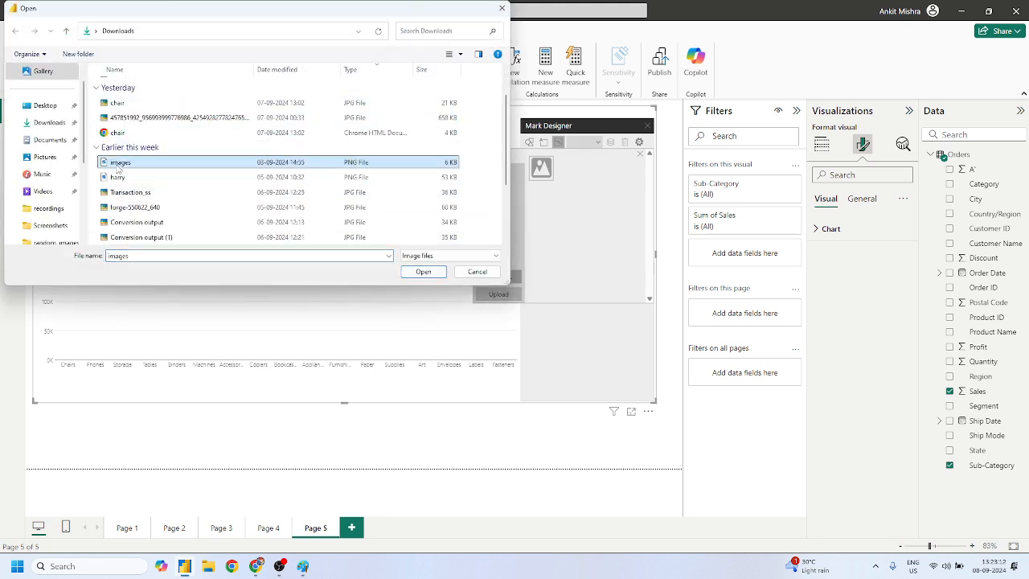
right_click(117, 167)
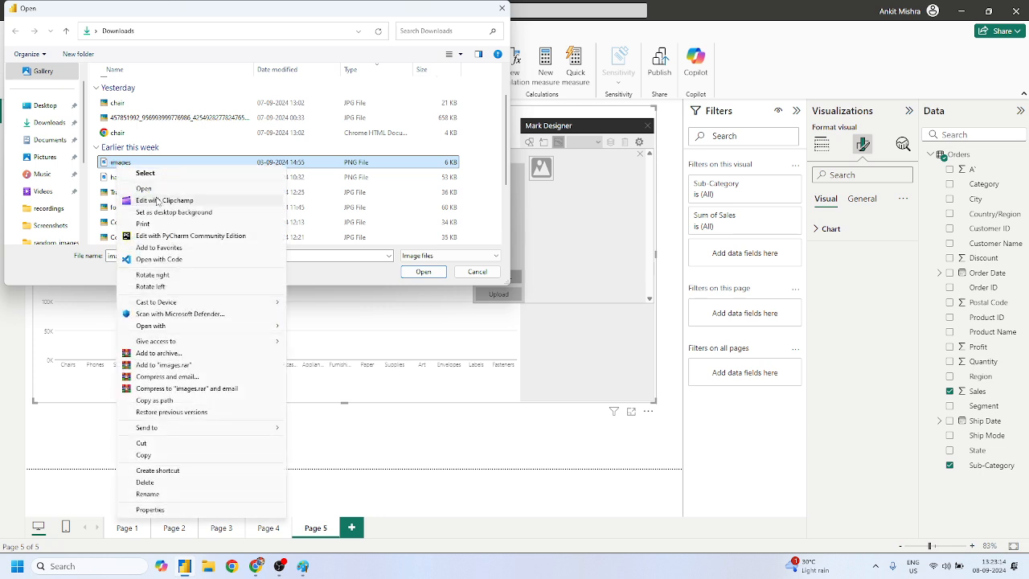
click(155, 194)
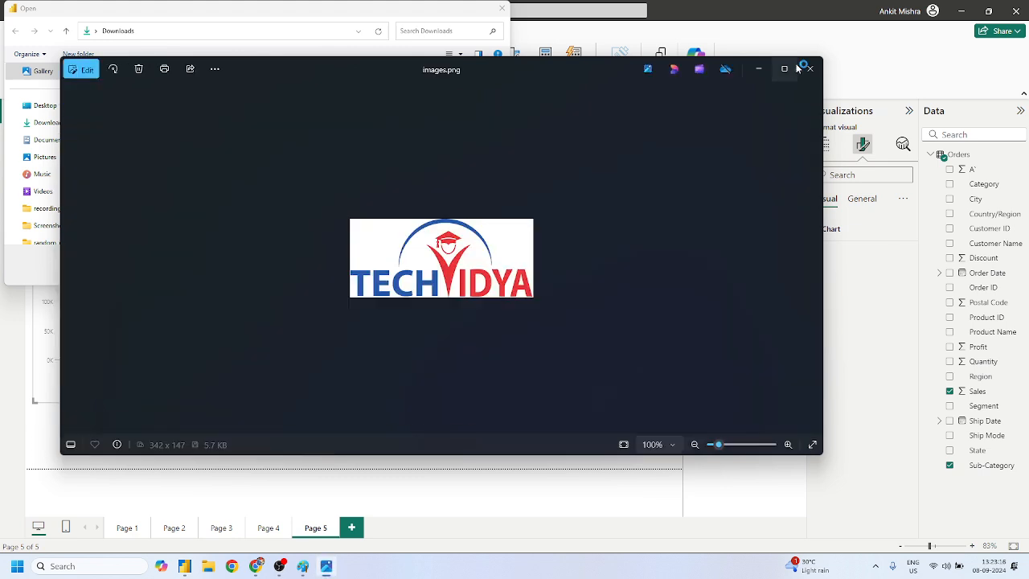
click(809, 69)
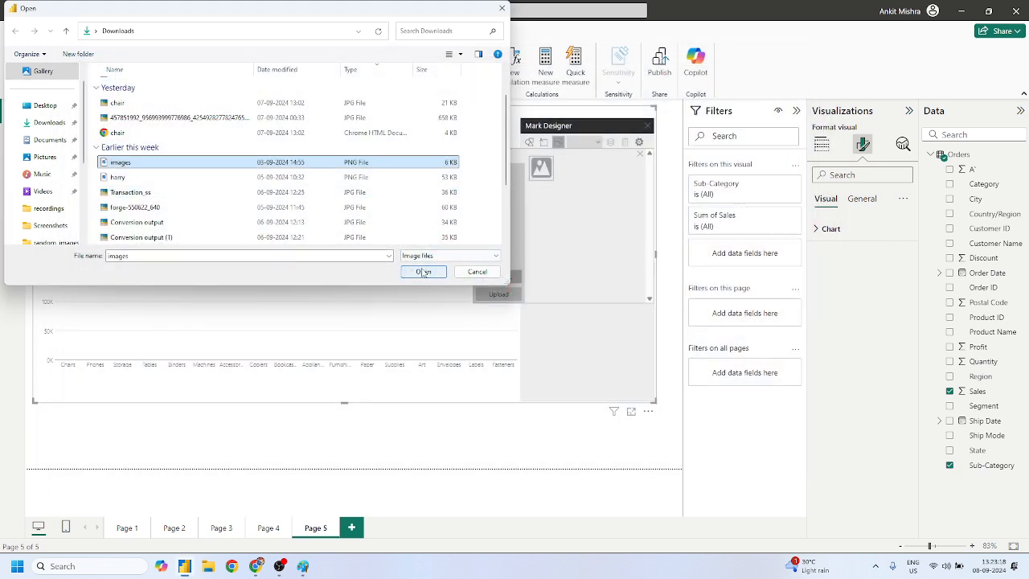
click(424, 273)
click(570, 169)
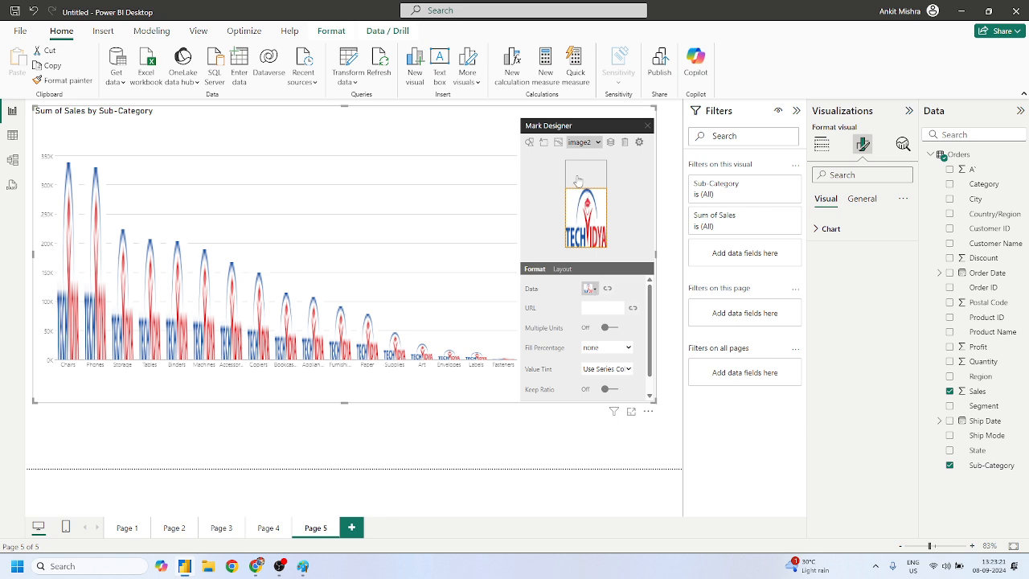
Replace the logo image in the chart's mark with the "chair" JPG file uploaded from Downloads
click(626, 142)
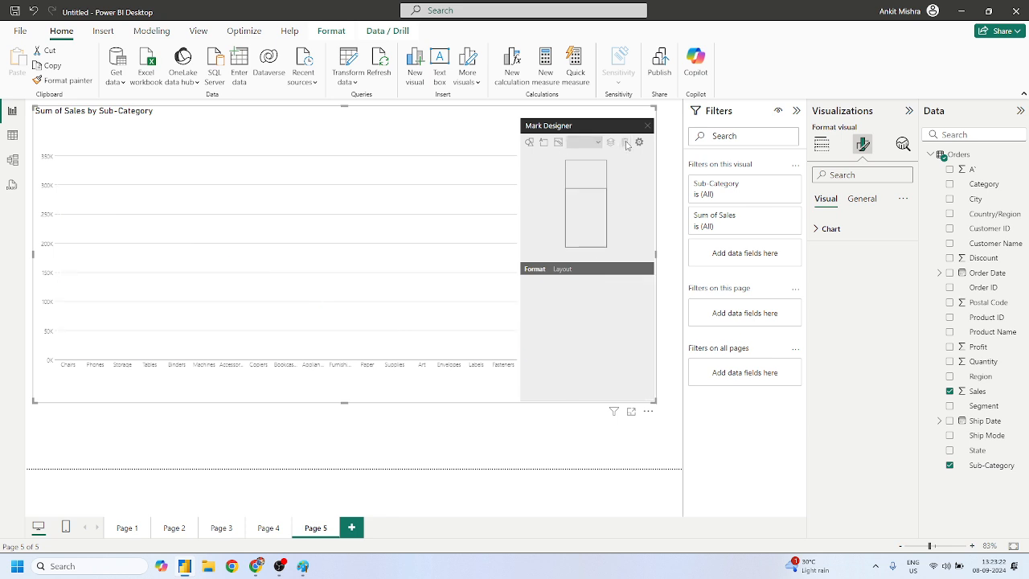
click(558, 142)
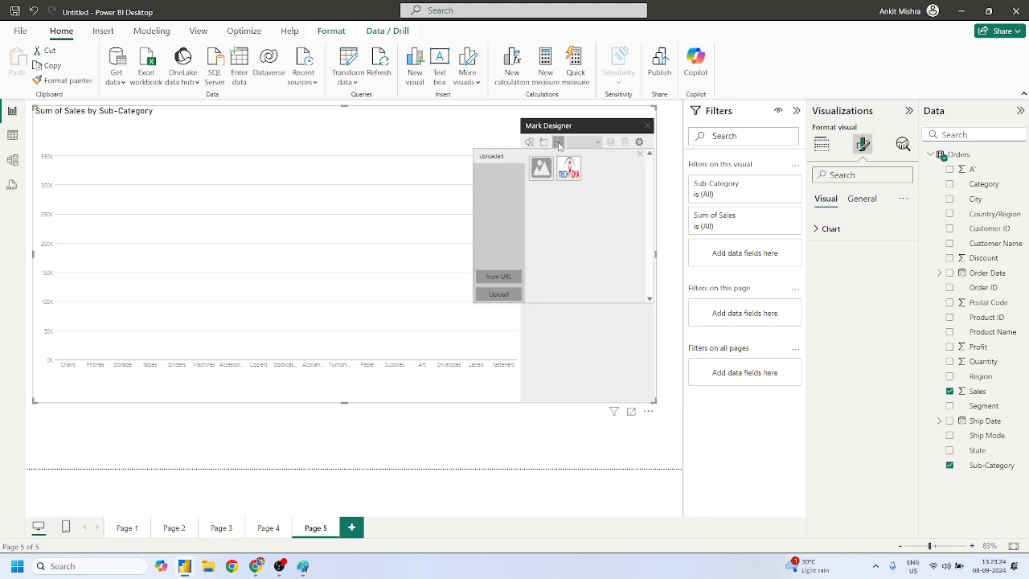
click(498, 294)
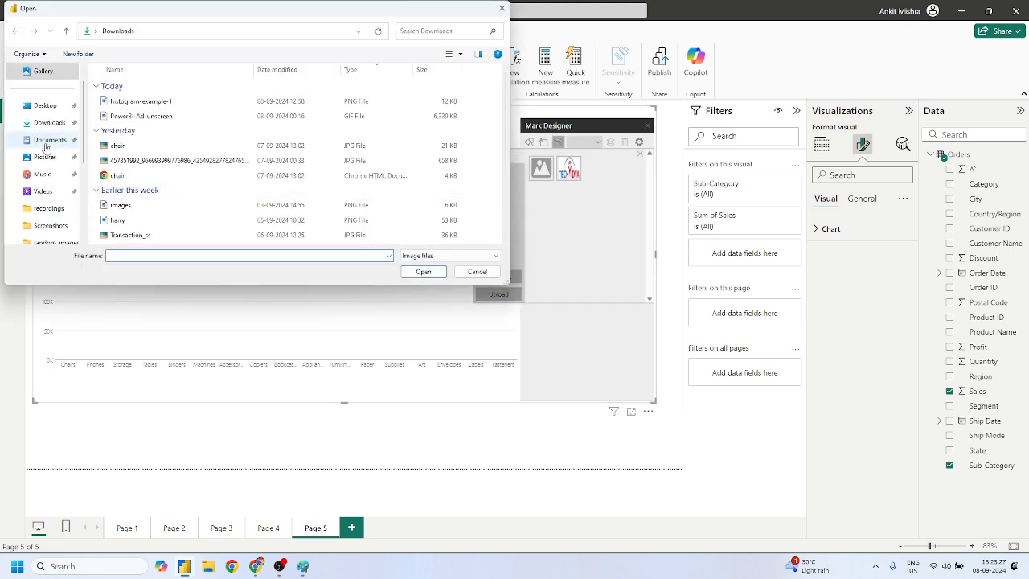
click(120, 146)
click(424, 271)
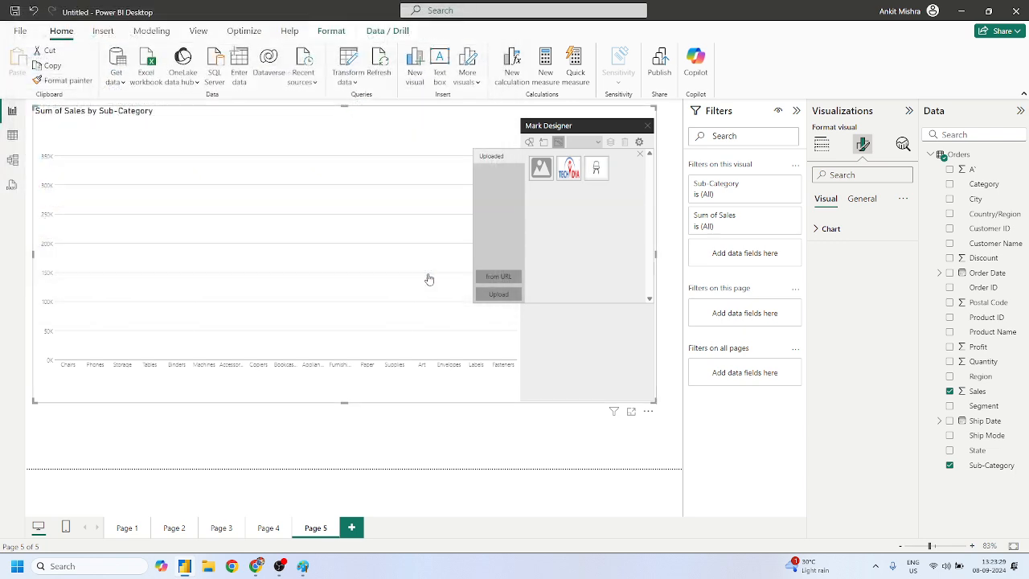
click(599, 167)
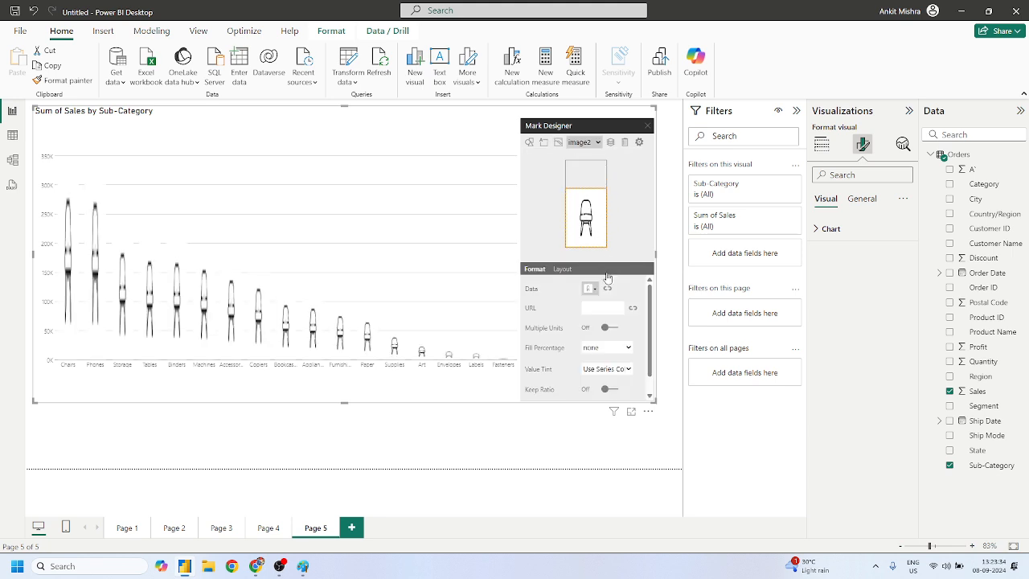
Turn on multiple units for the chair image in the chart's mark
scroll(607, 366, down, 1)
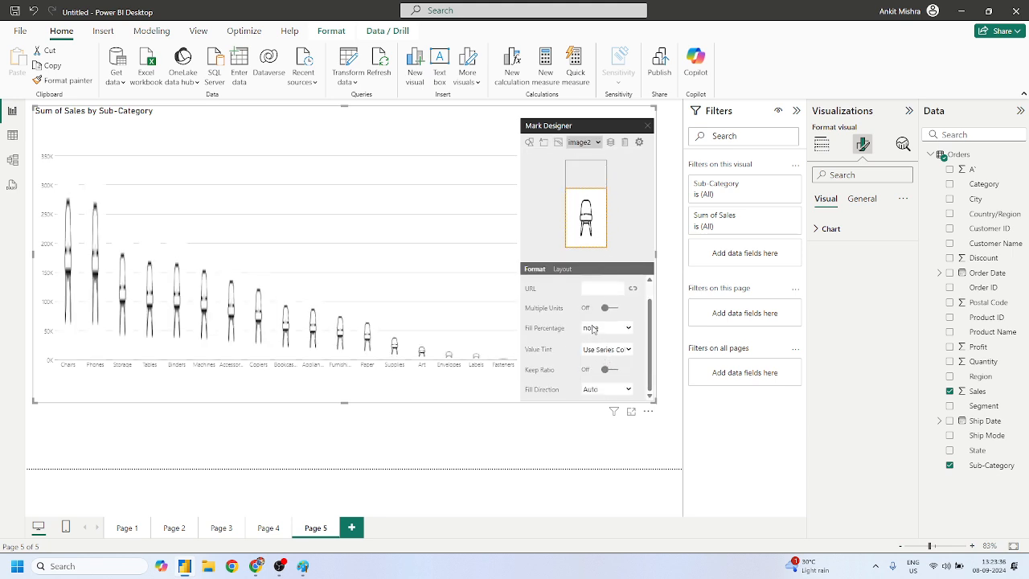
click(611, 308)
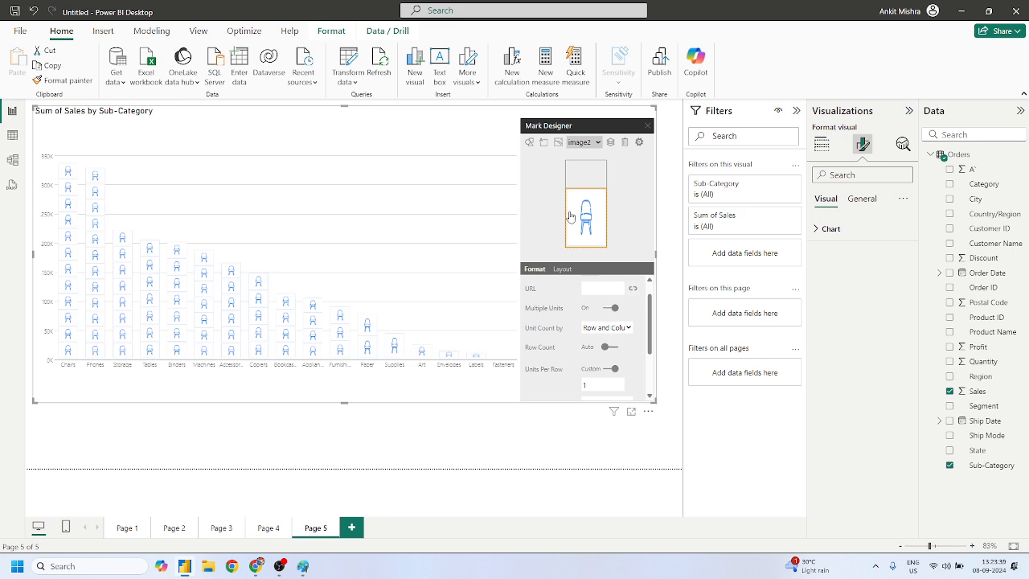
scroll(579, 327, down, 4)
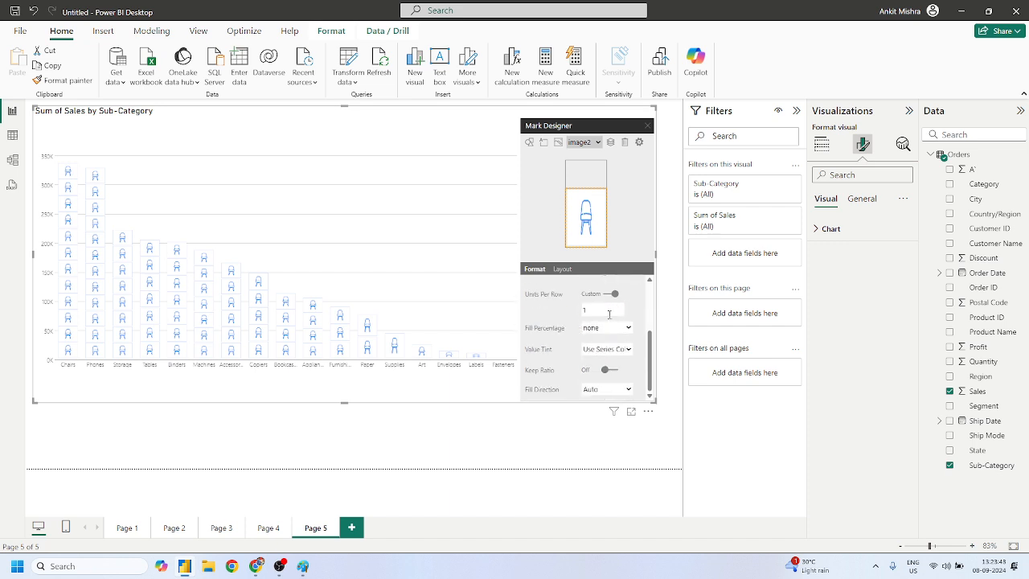
click(608, 312)
click(394, 193)
Switch to Paint and draw a rightward arrow, a circle and a boxed "8-10" above the bell-curve sketch
click(303, 566)
scroll(415, 310, down, 10)
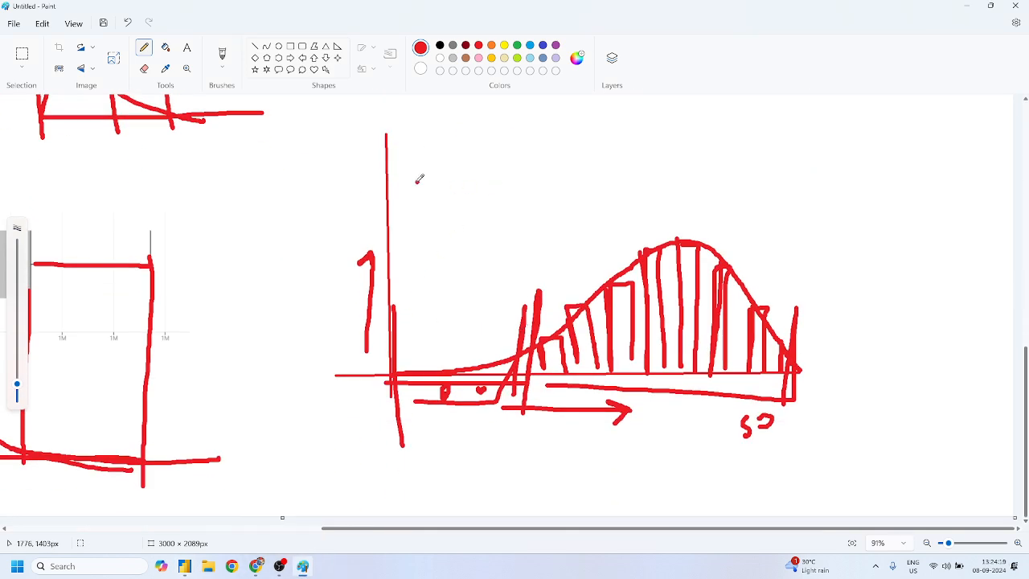
mouse_move(412, 180)
mouse_down()
mouse_move(546, 180)
mouse_move(537, 196)
mouse_up()
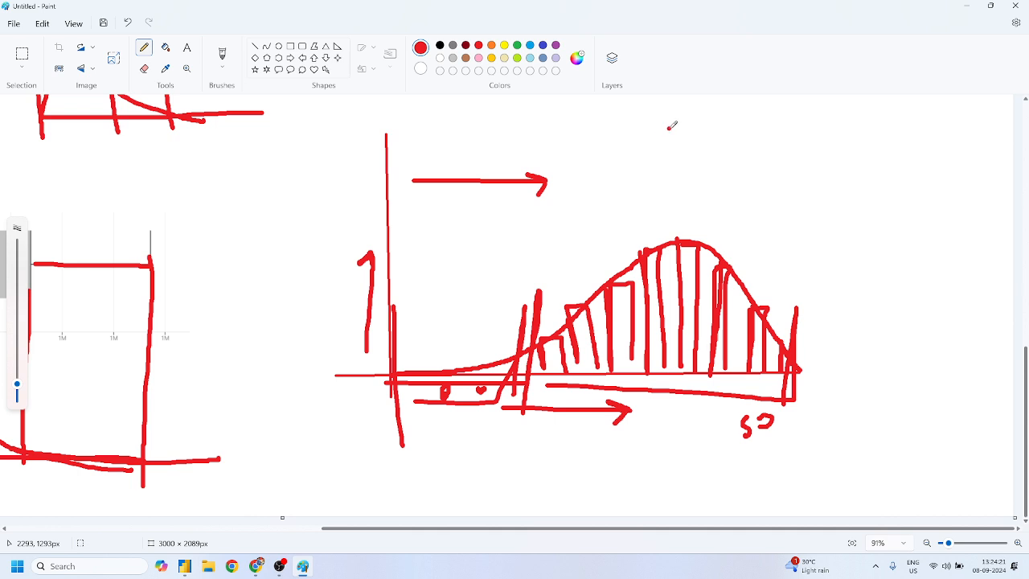
mouse_move(669, 126)
mouse_down()
mouse_move(673, 188)
mouse_move(672, 145)
mouse_up()
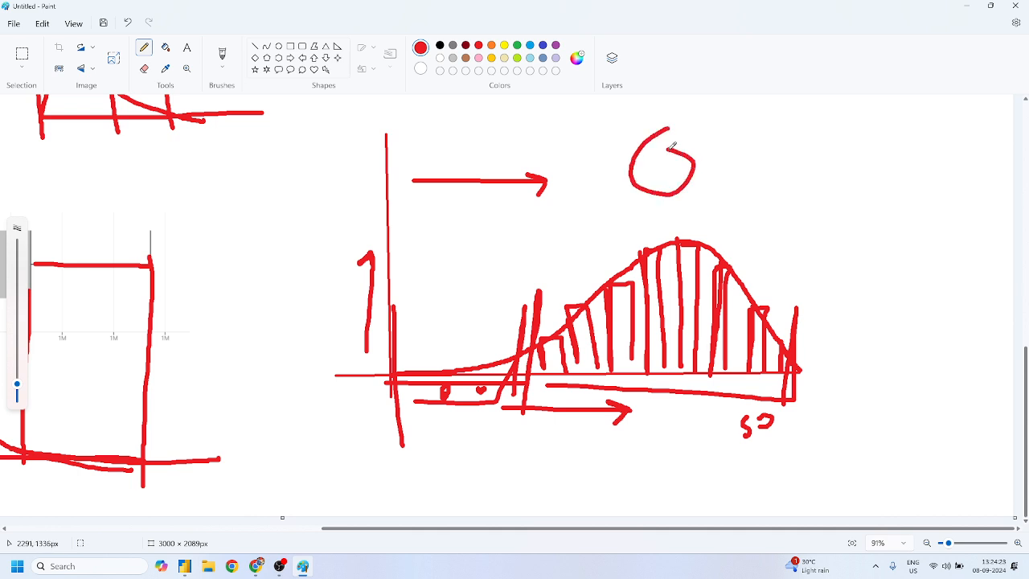
mouse_move(730, 119)
mouse_down()
mouse_move(779, 113)
mouse_move(797, 142)
mouse_move(812, 137)
mouse_move(817, 114)
mouse_up()
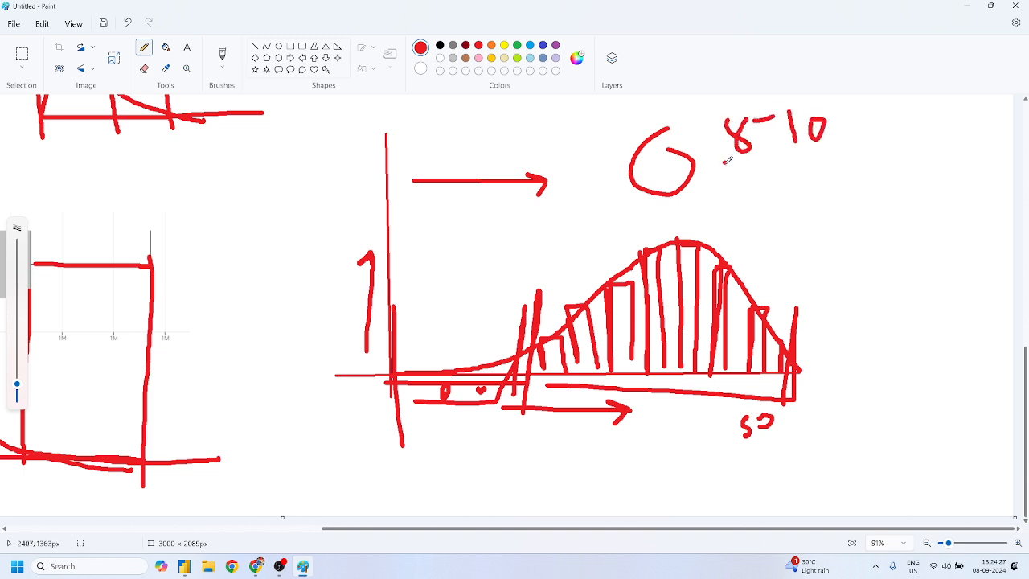
mouse_move(727, 160)
mouse_down()
mouse_move(836, 137)
mouse_move(780, 96)
mouse_move(726, 143)
mouse_move(724, 161)
mouse_up()
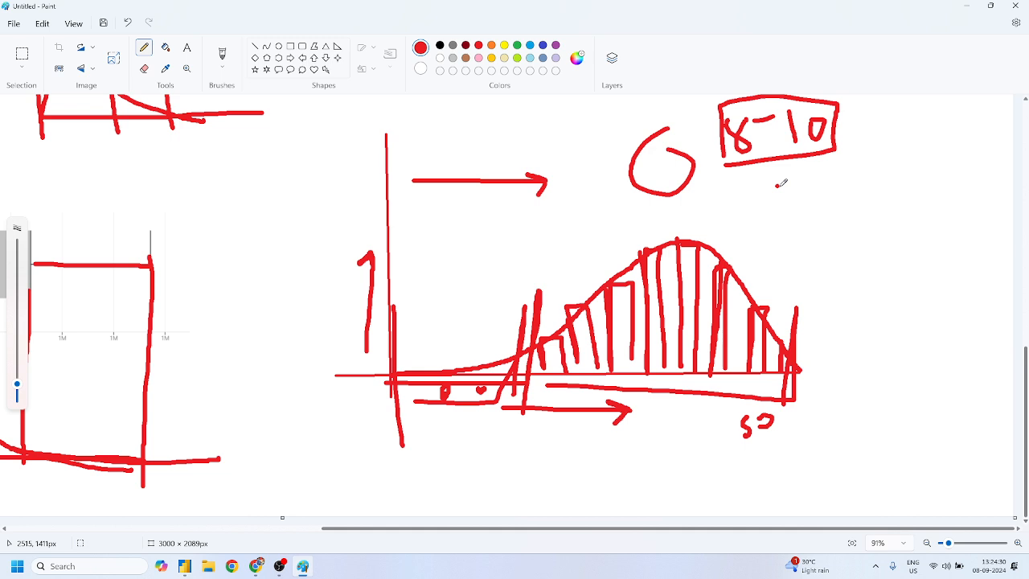
Draw a bent arrow from the boxed "8-10" to a new rectangle, then add a diagonal arrow, a cross stroke and a curve around it
mouse_move(778, 185)
mouse_down()
mouse_move(792, 240)
mouse_move(852, 219)
mouse_move(858, 233)
mouse_up()
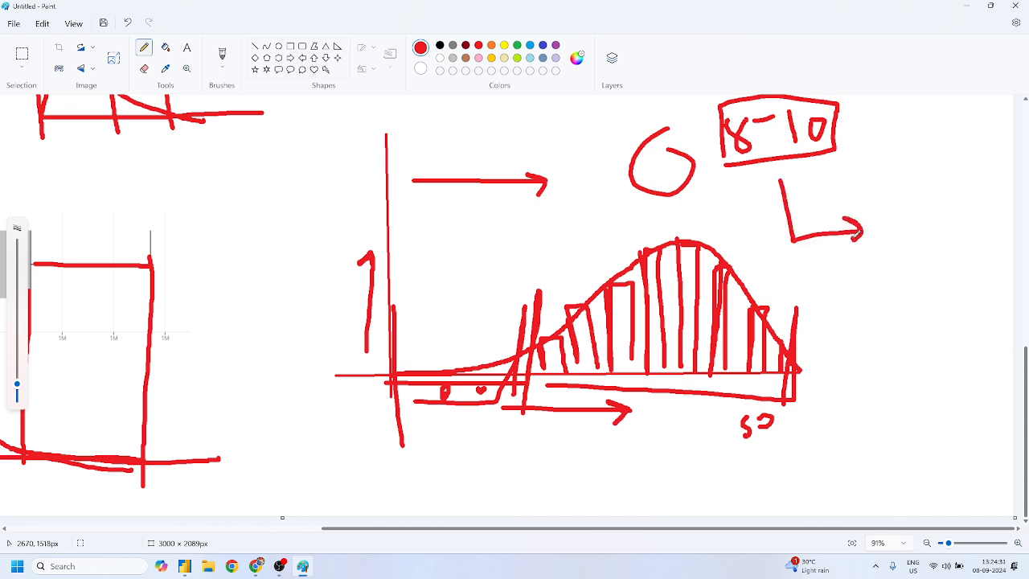
mouse_move(865, 182)
mouse_down()
mouse_move(945, 229)
mouse_move(871, 193)
mouse_up()
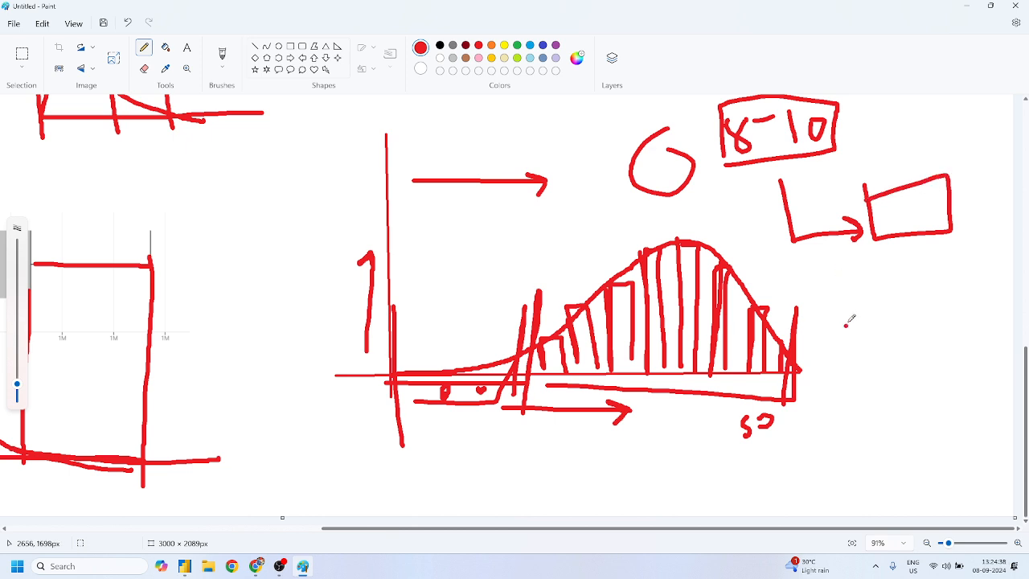
drag(846, 325, 891, 244)
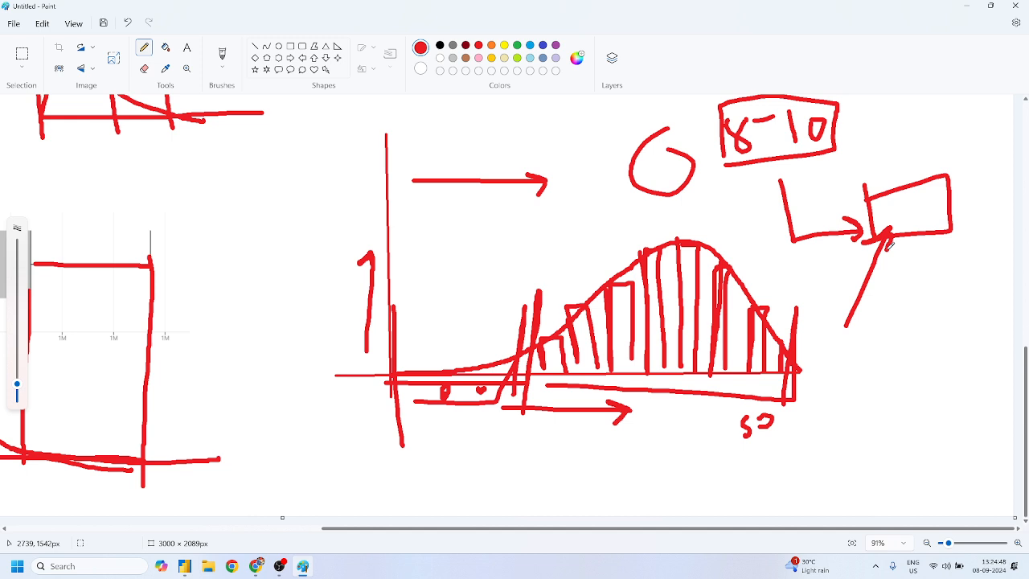
drag(756, 220, 830, 208)
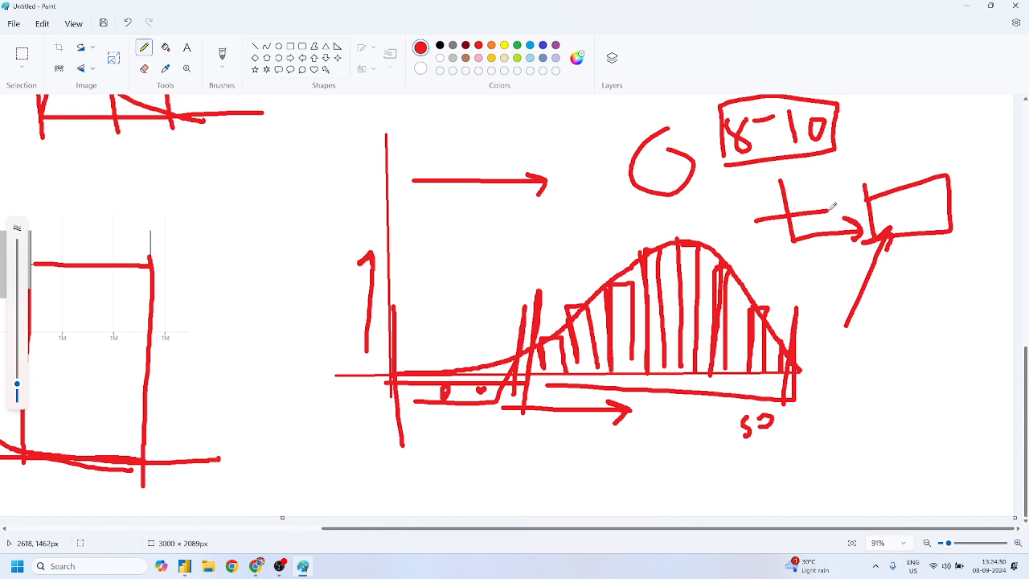
mouse_move(780, 171)
mouse_down()
mouse_move(955, 238)
mouse_move(946, 250)
mouse_up()
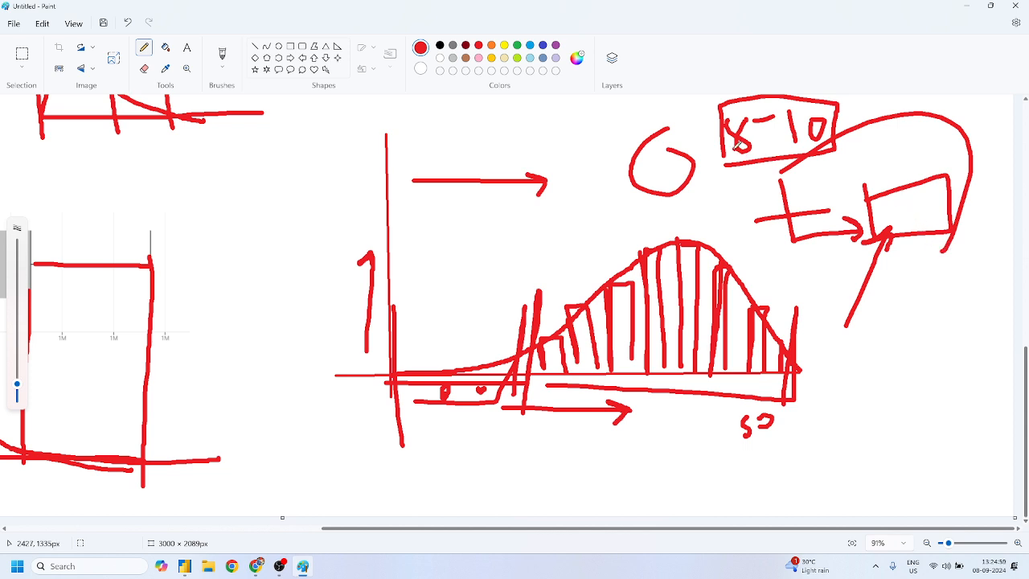
drag(832, 151, 848, 169)
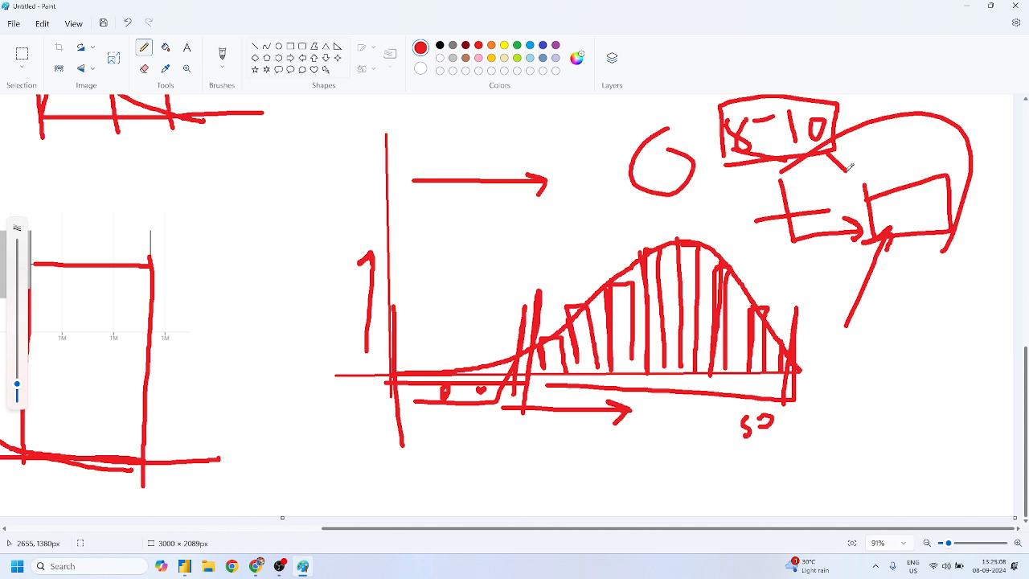
Switch back to Power BI Desktop, add a new report page and open the gallery of additional visuals
click(966, 6)
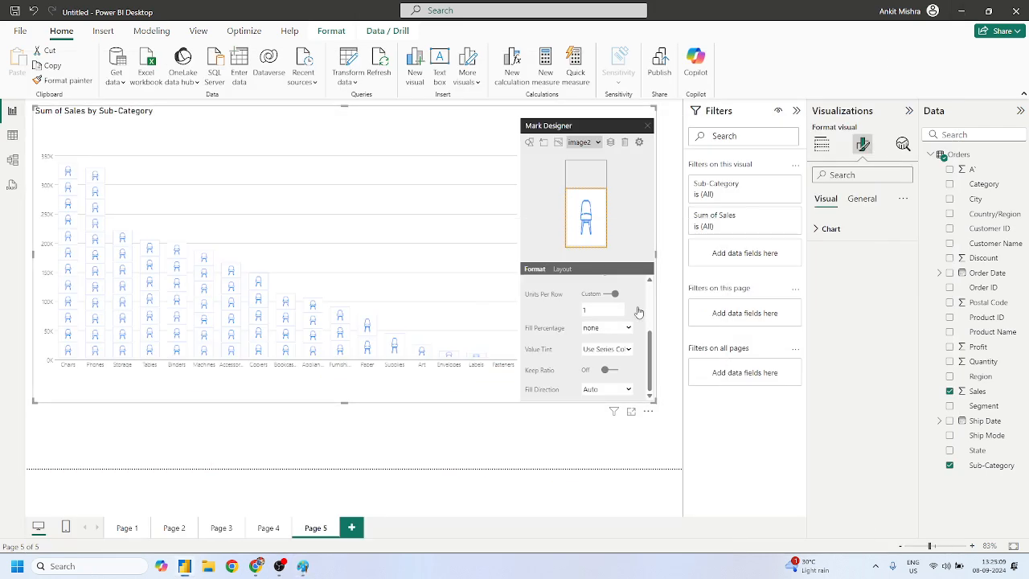
click(351, 527)
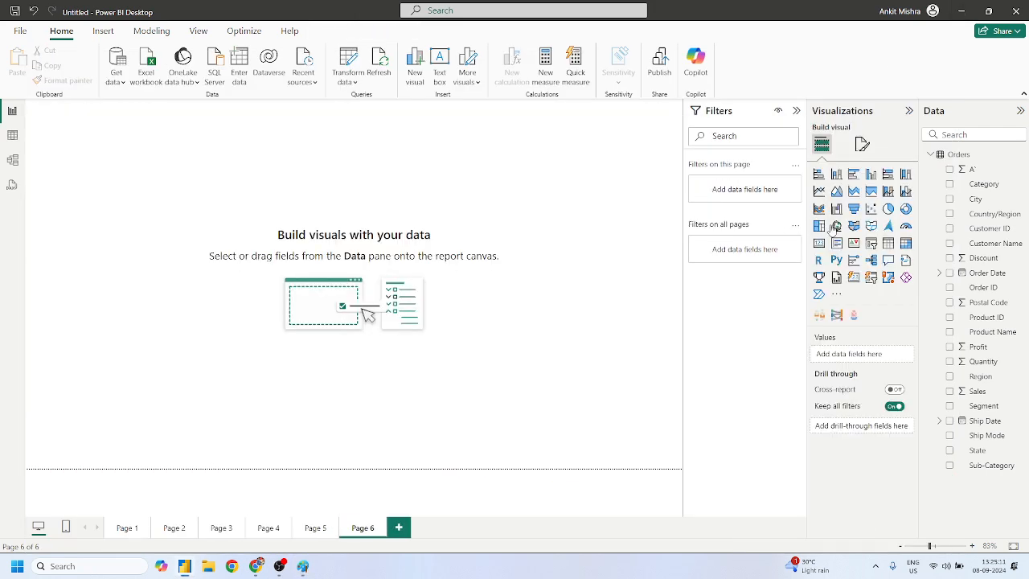
click(837, 295)
click(867, 306)
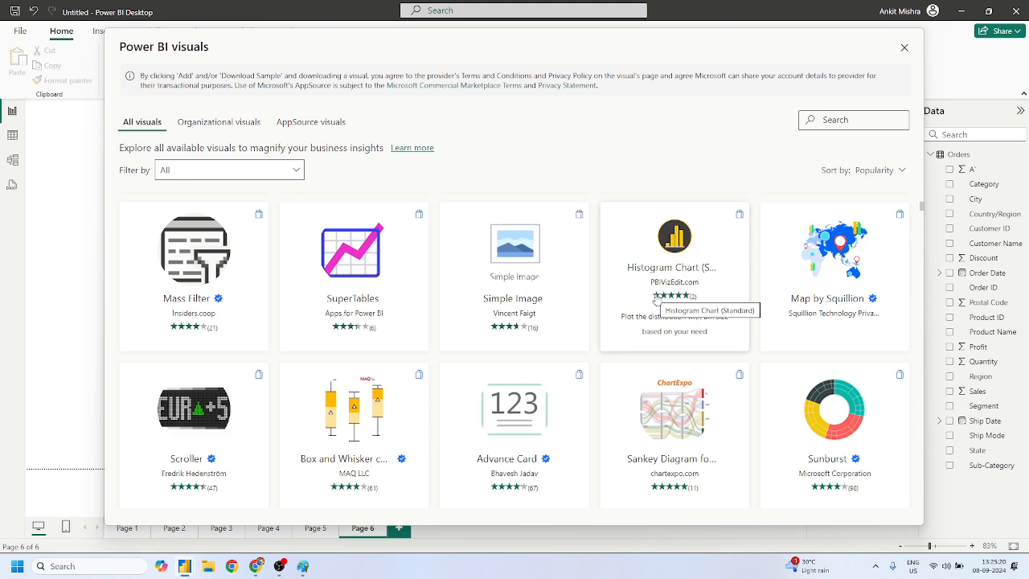
Sort the visuals gallery by Power BI Certified and browse the available charts
scroll(841, 257, up, 1)
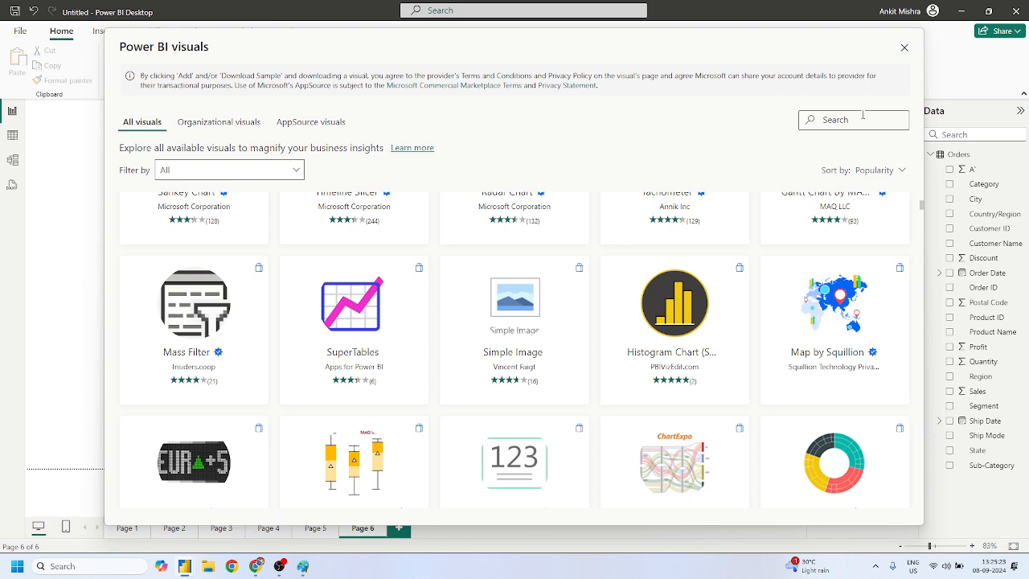
click(874, 169)
click(858, 267)
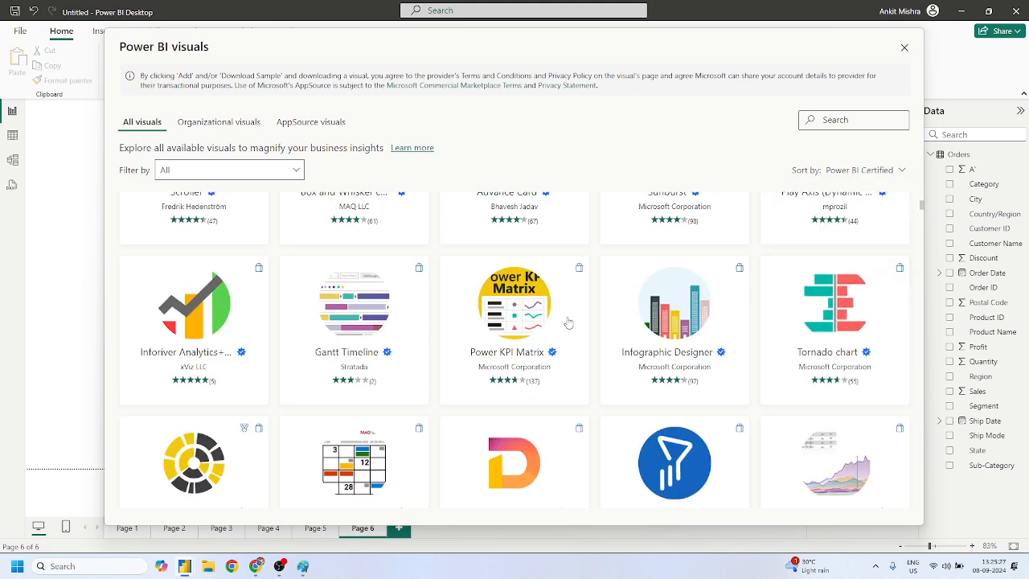
scroll(566, 323, down, 5)
scroll(567, 323, down, 8)
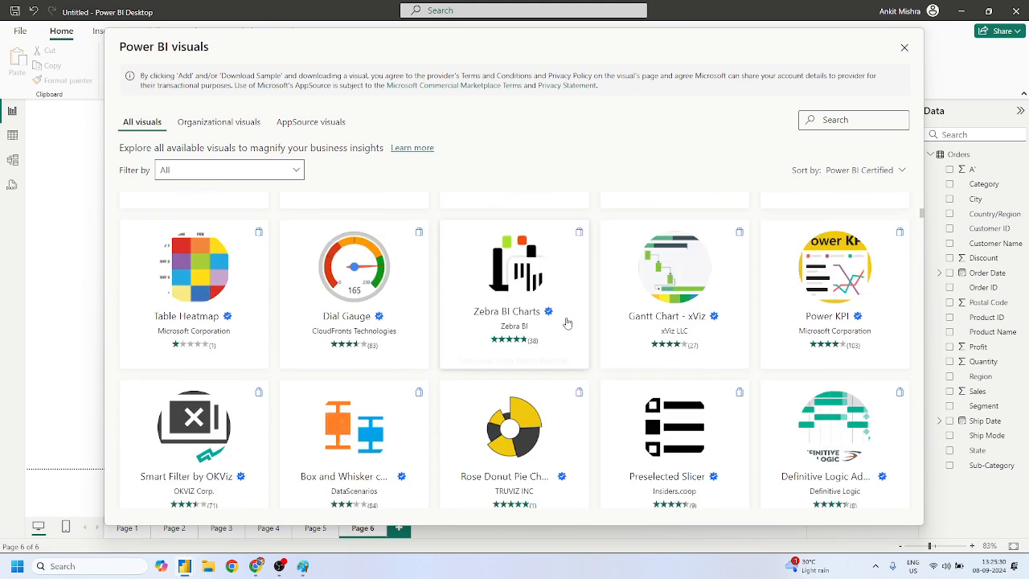
scroll(567, 323, up, 3)
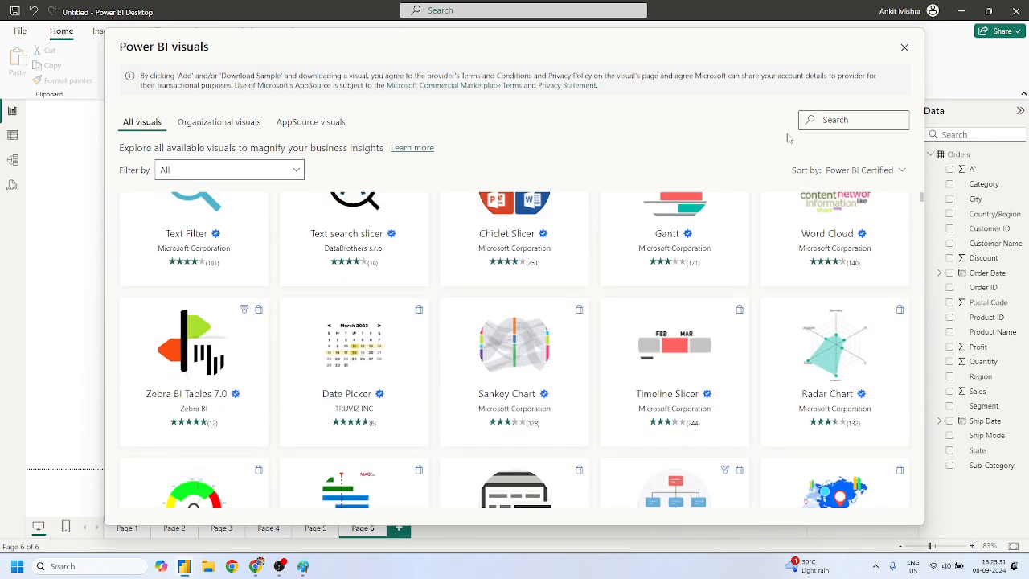
Search the gallery for "hc" and import the HCLTech 4-Dimensional Bubble Chart into the report
click(829, 119)
text(hc)
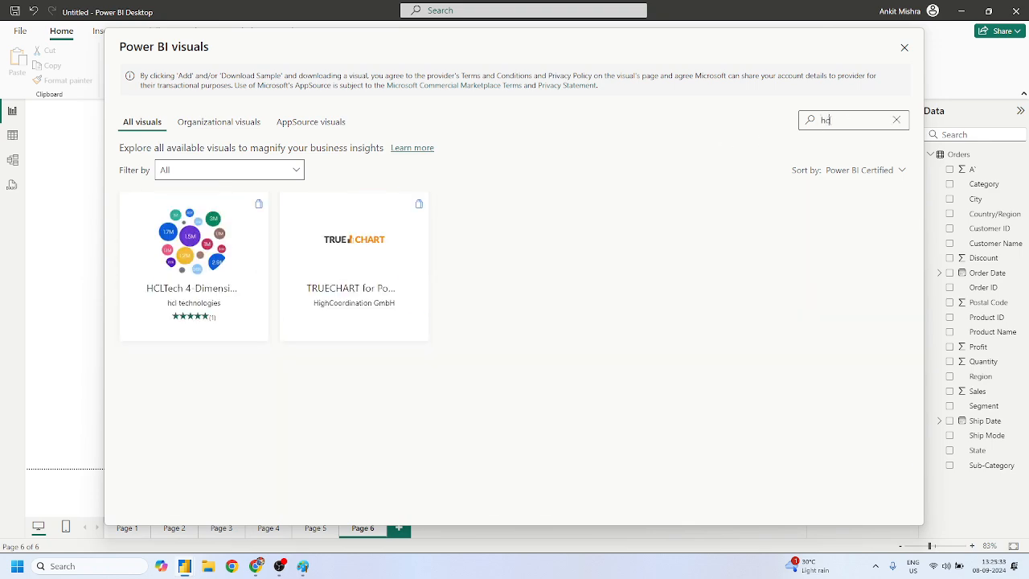
click(214, 258)
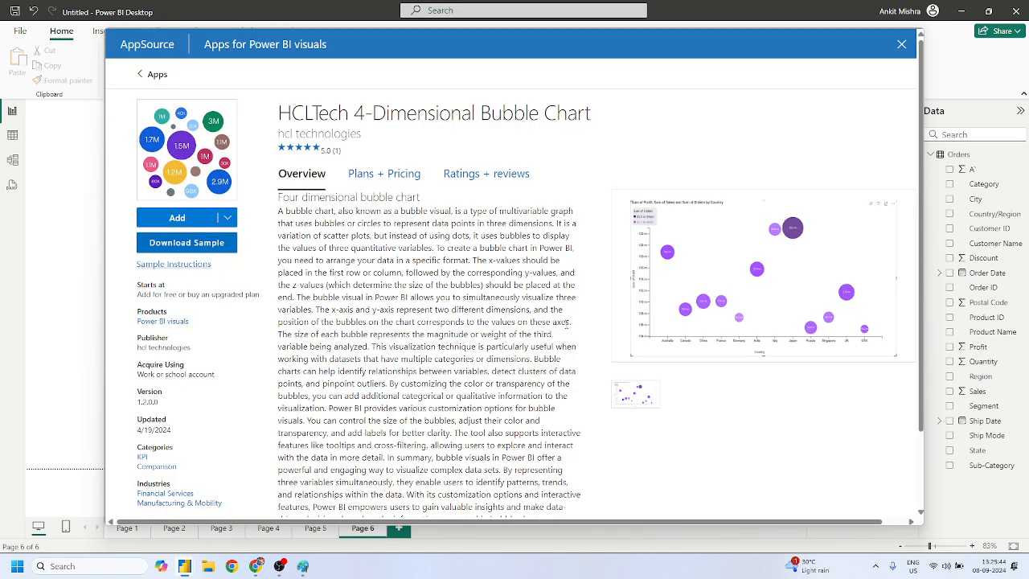
click(182, 221)
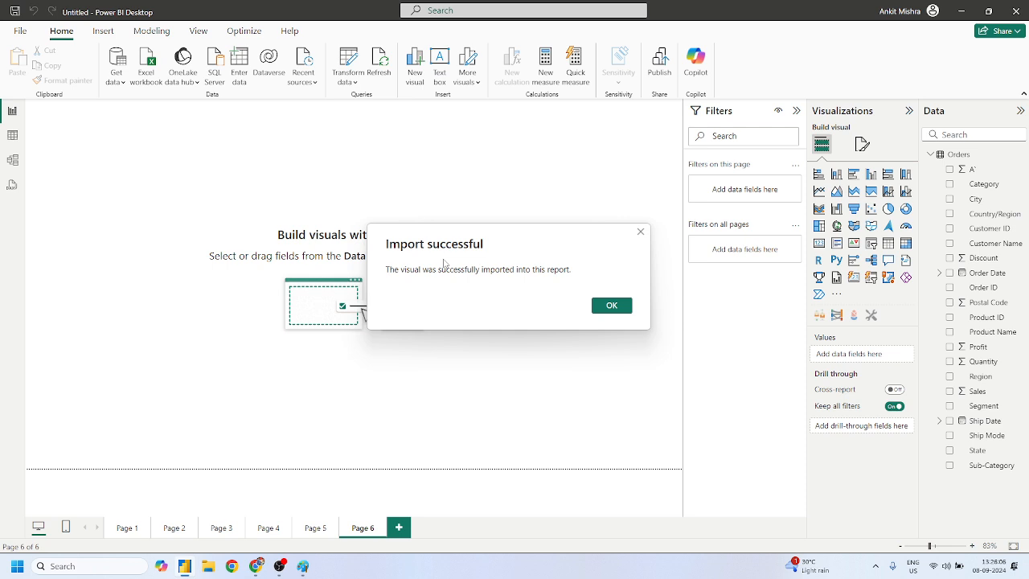
click(612, 306)
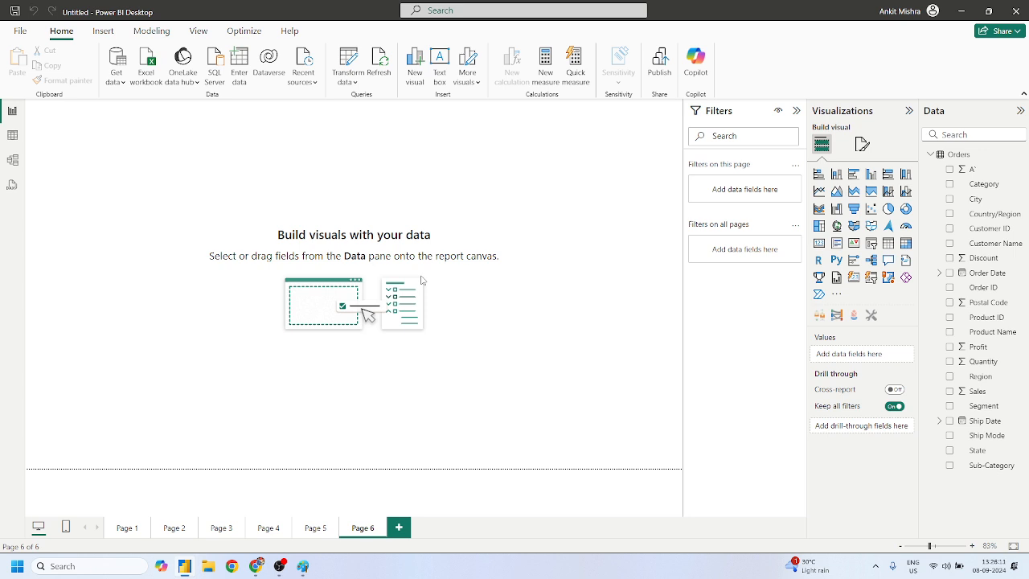
Insert an HCLTech bubble chart enlarged across most of the page, with Sales on the X-axis and Profit on the Y-axis
click(872, 314)
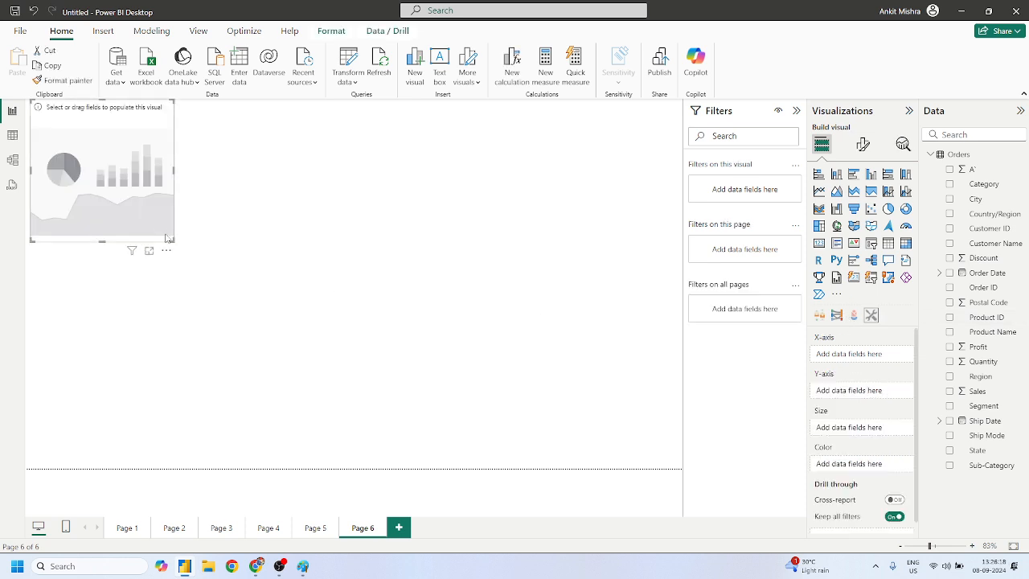
drag(173, 239, 505, 344)
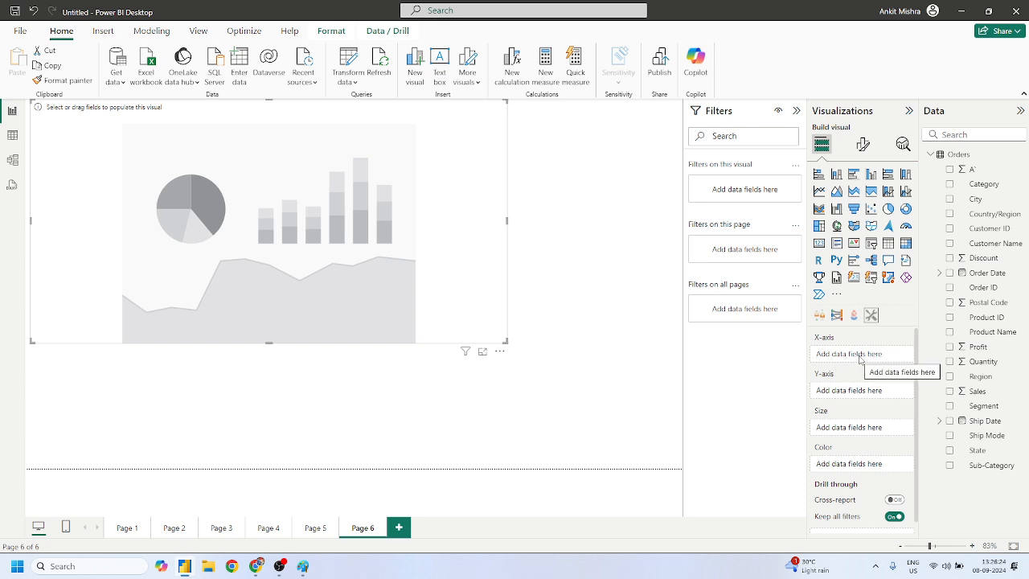
drag(990, 389, 874, 365)
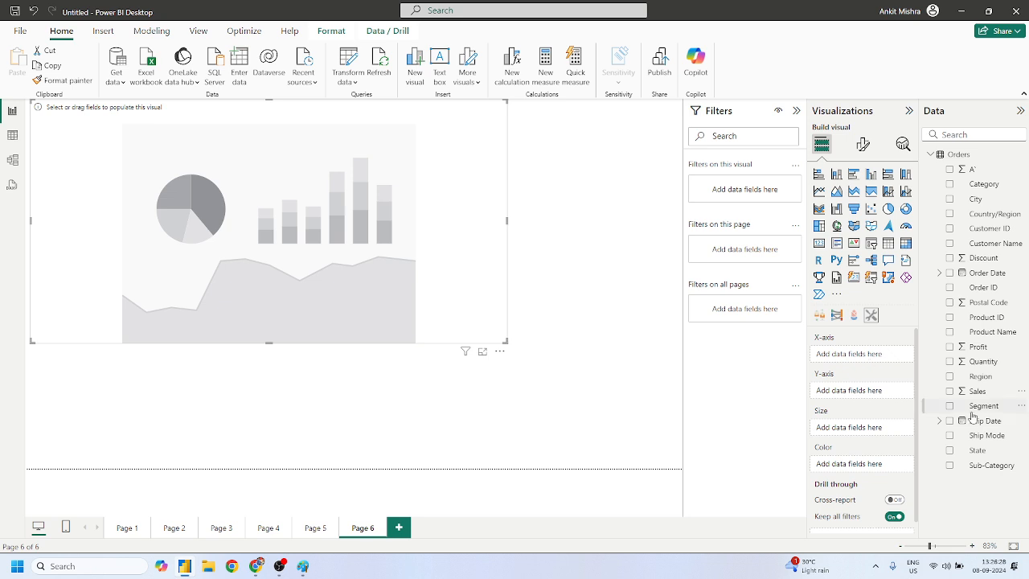
drag(977, 391, 867, 355)
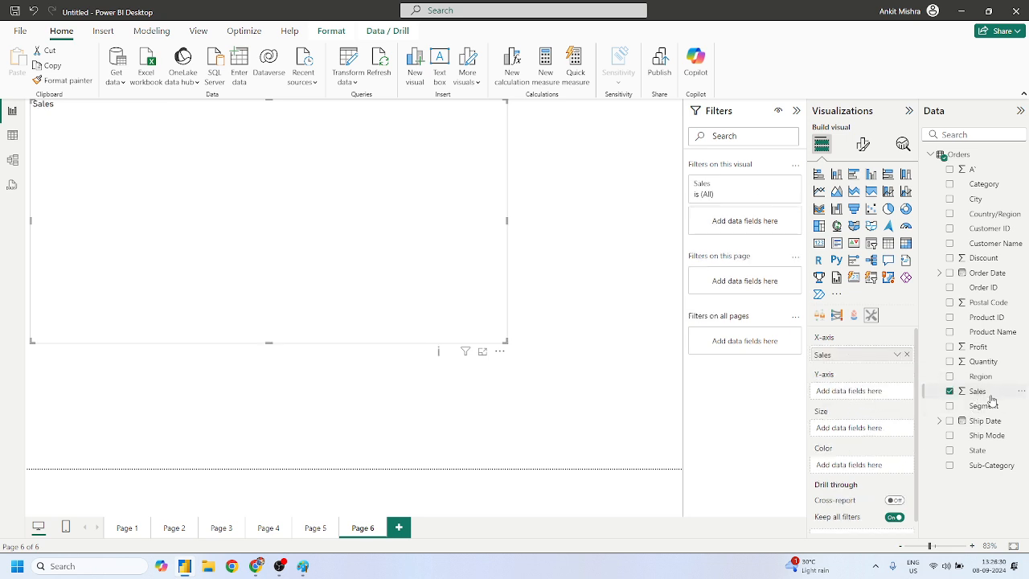
drag(982, 349, 860, 392)
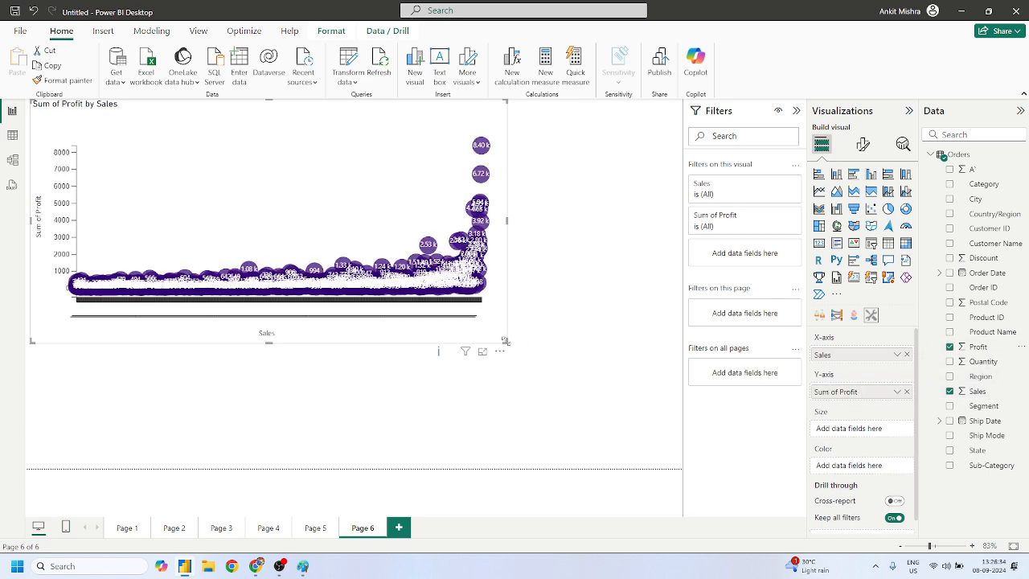
drag(505, 341, 583, 382)
drag(655, 428, 657, 425)
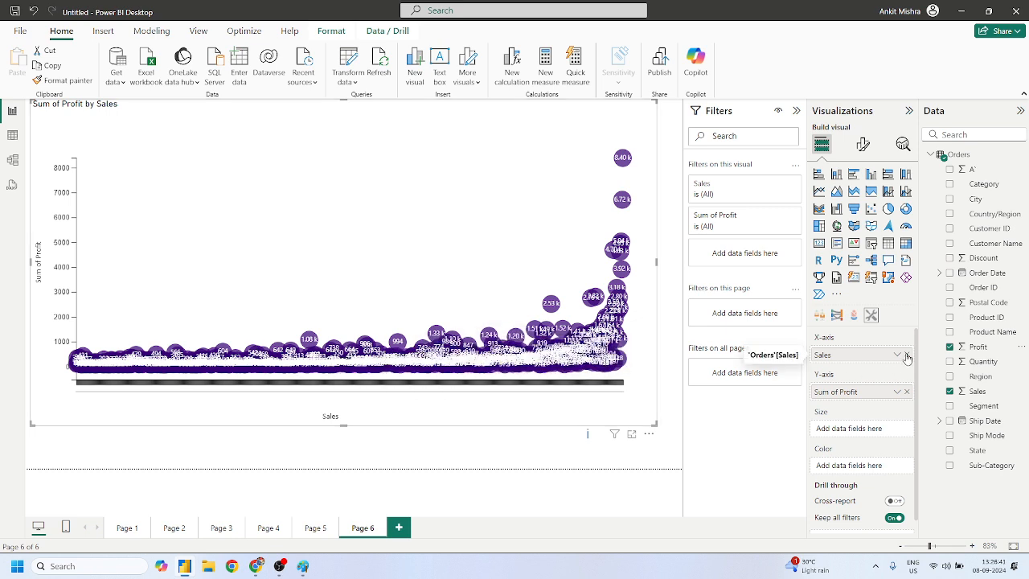
Replace Sales with Region on the bubble chart's X-axis and assign Sales to the bubble size
click(907, 355)
drag(979, 376, 852, 355)
mouse_move(519, 164)
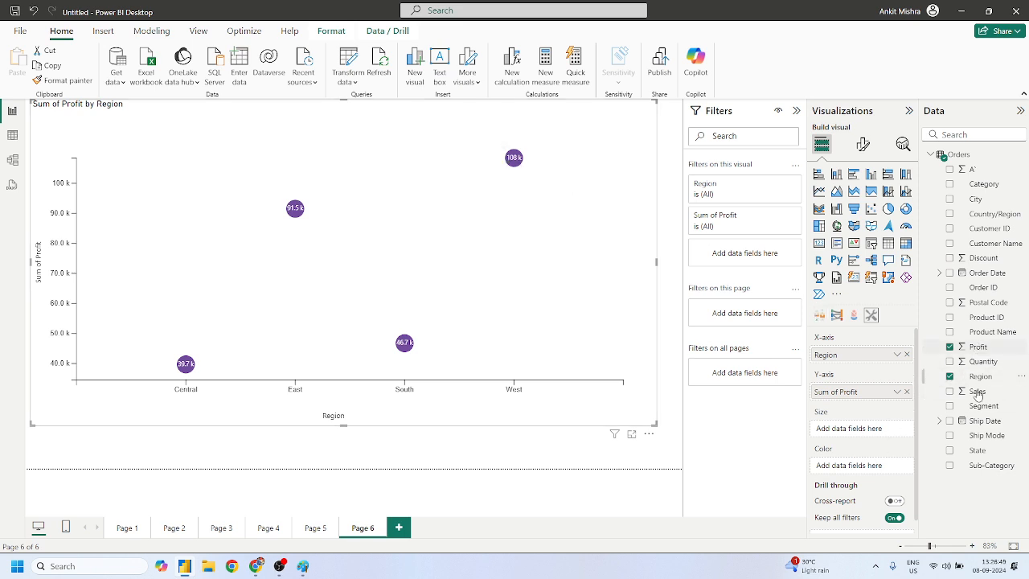
drag(977, 392, 841, 438)
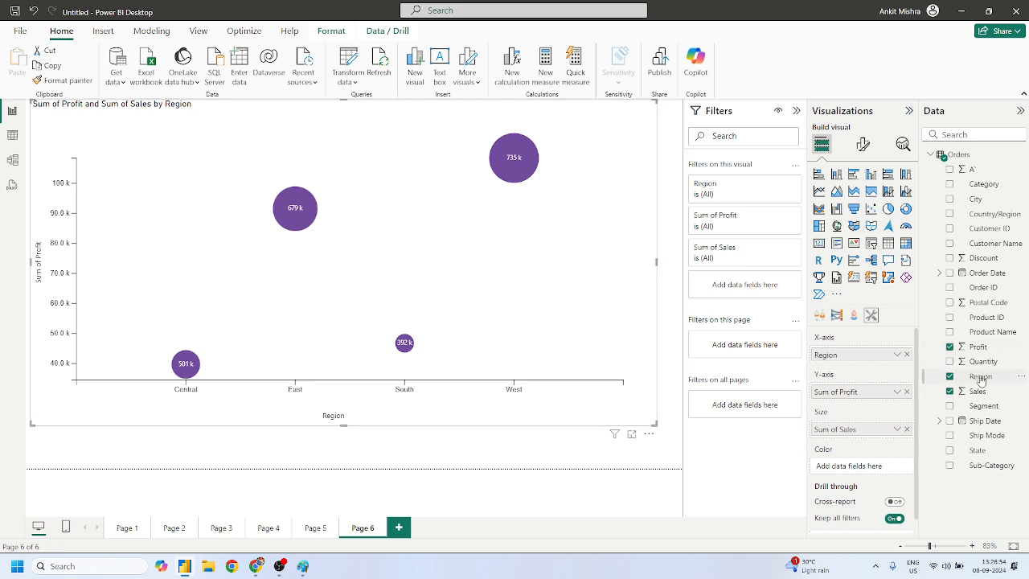
Try to color the bubbles by Region and by Segment
drag(981, 379, 848, 468)
drag(987, 379, 856, 469)
drag(981, 378, 856, 469)
drag(983, 406, 873, 470)
drag(1002, 408, 869, 465)
Color the bubbles by Sales and enlarge the chart slightly
drag(981, 392, 854, 465)
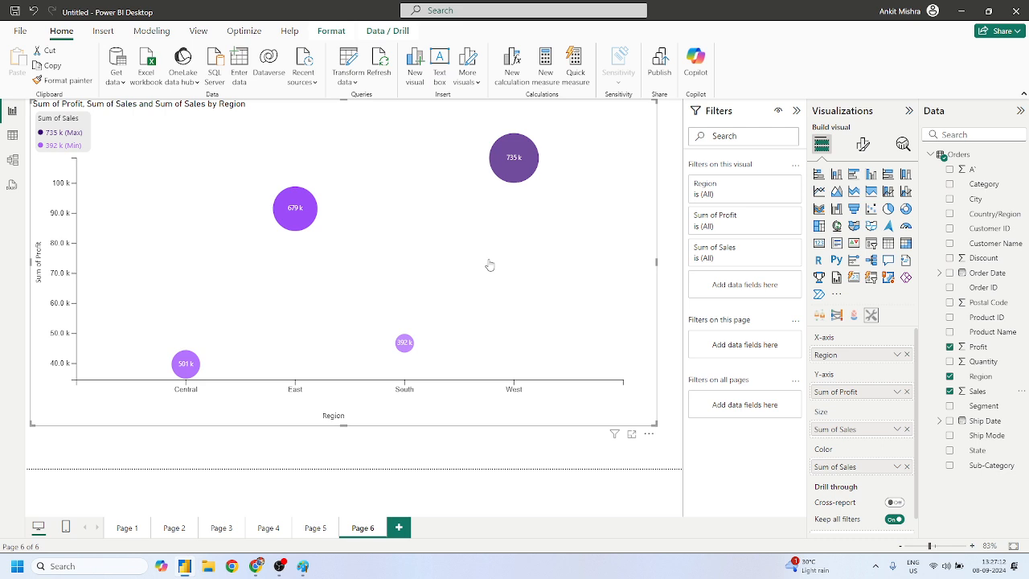
drag(657, 424, 667, 437)
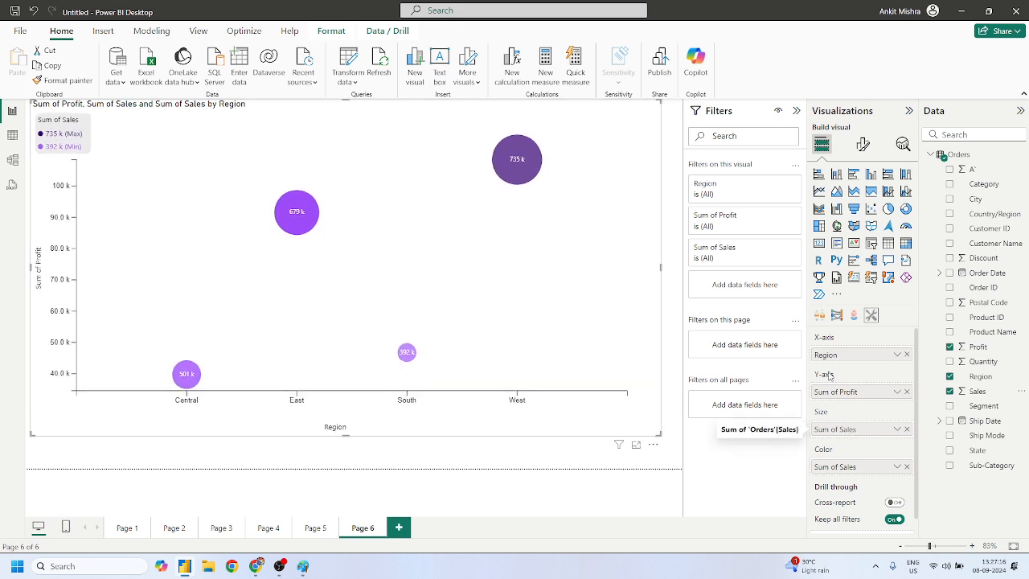
Examine the bubble chart's general formatting options, including its data format and properties
click(862, 144)
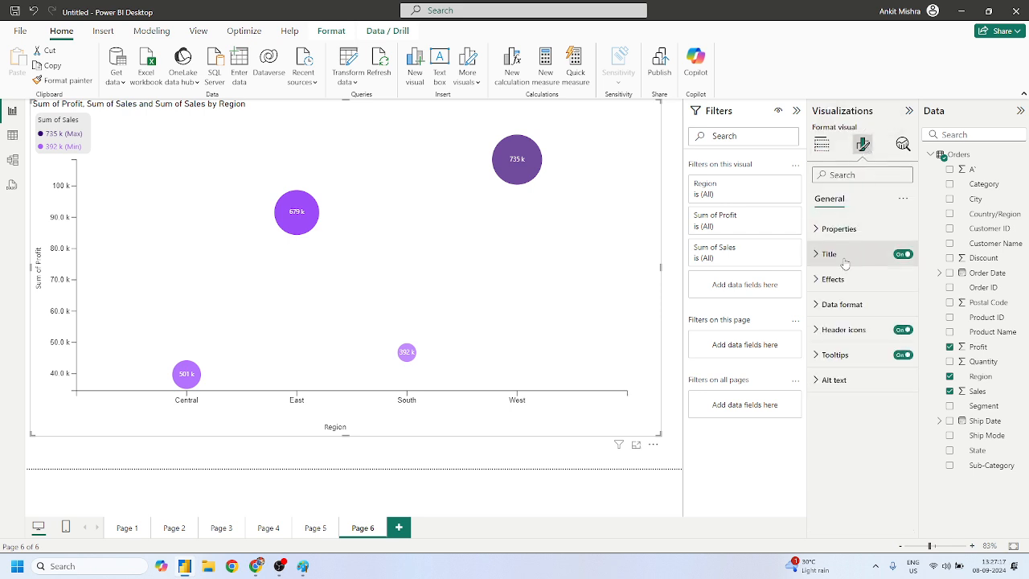
click(829, 305)
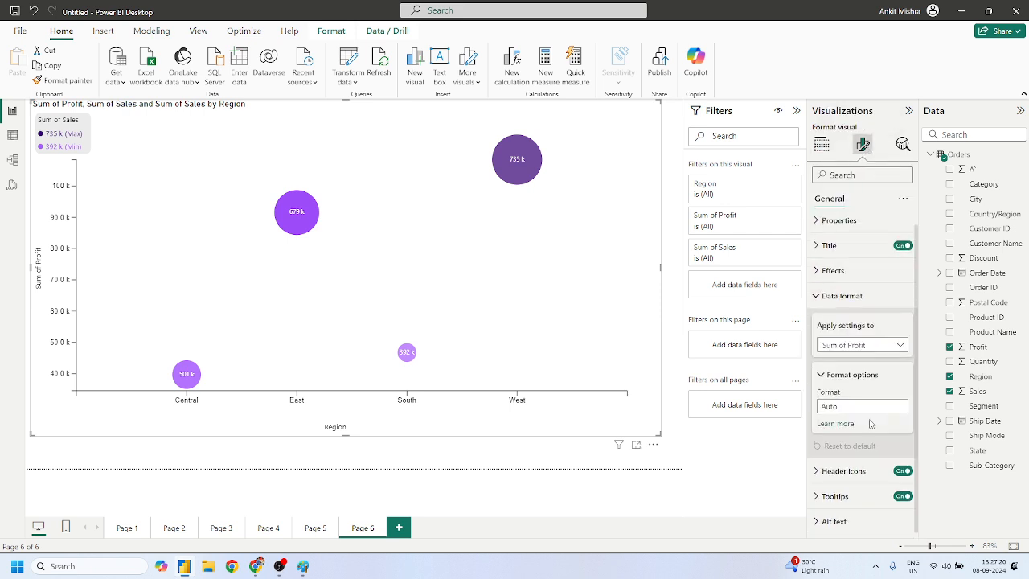
click(819, 305)
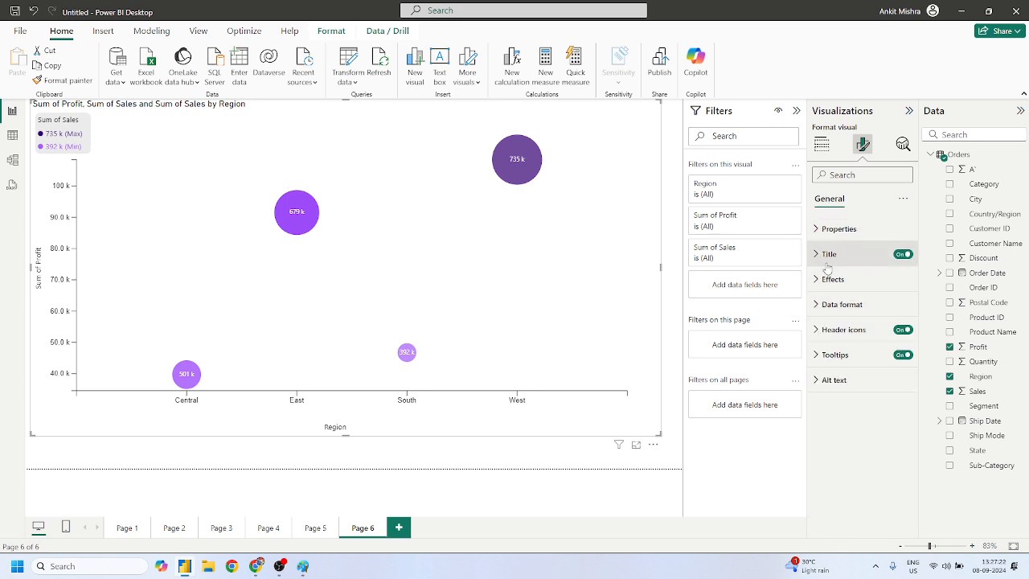
click(821, 229)
click(820, 229)
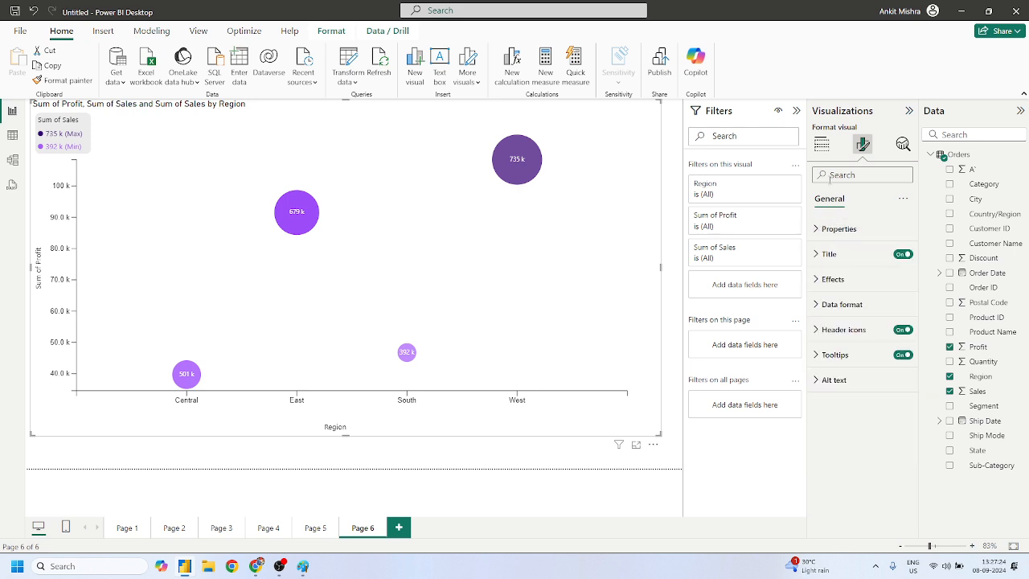
click(821, 144)
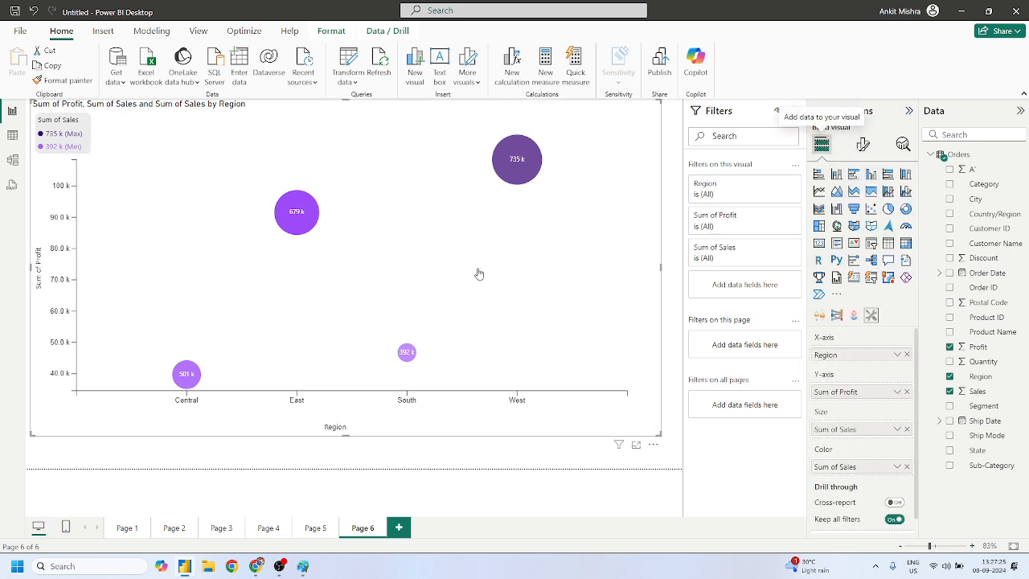
Shrink the bubble chart diagonally toward the page's upper-left corner and return to its field settings
click(863, 144)
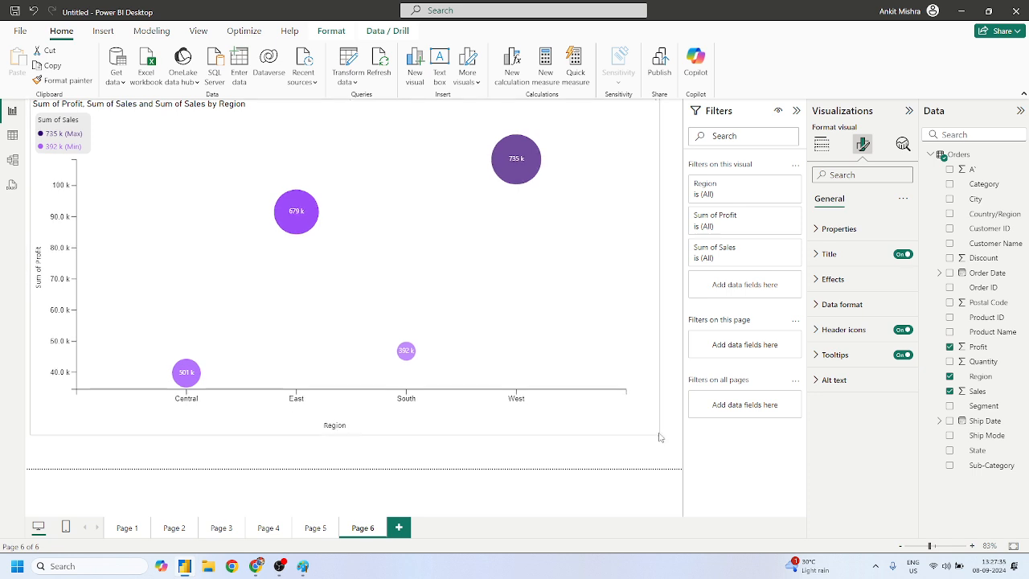
drag(663, 437, 585, 383)
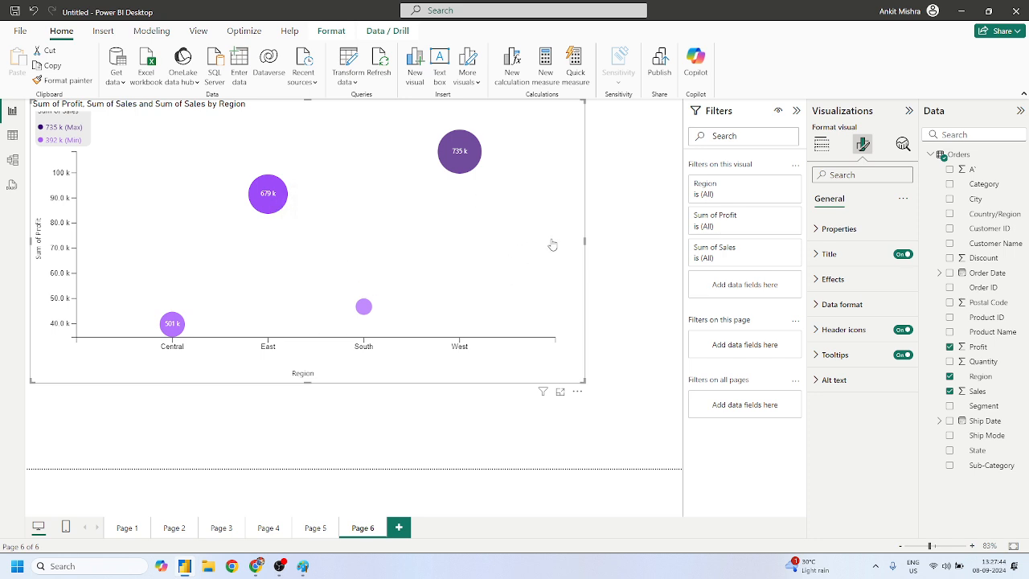
click(821, 144)
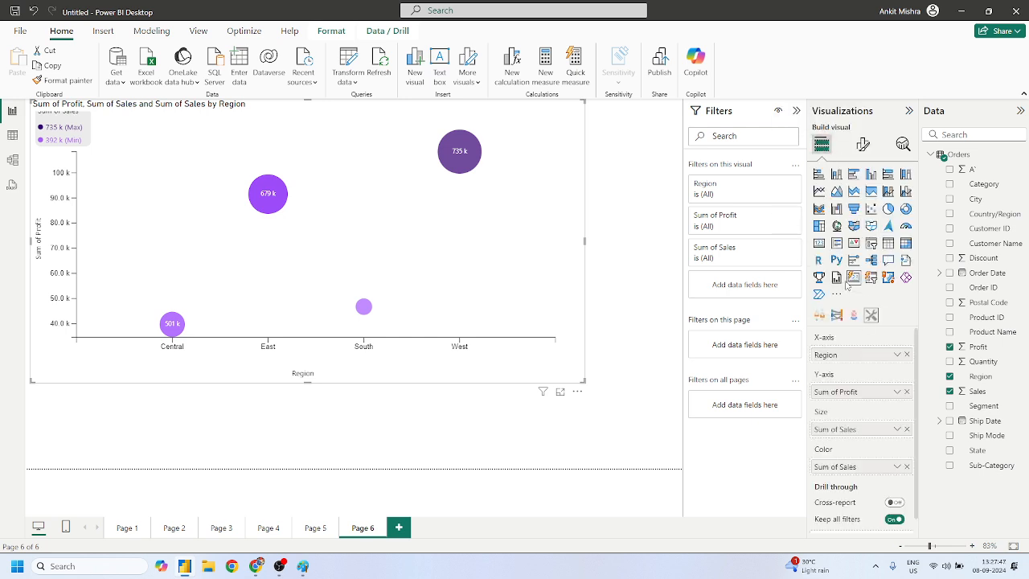
Reopen the gallery of additional visuals, sort it by Power BI Certified and browse for another advanced chart
click(837, 294)
click(879, 299)
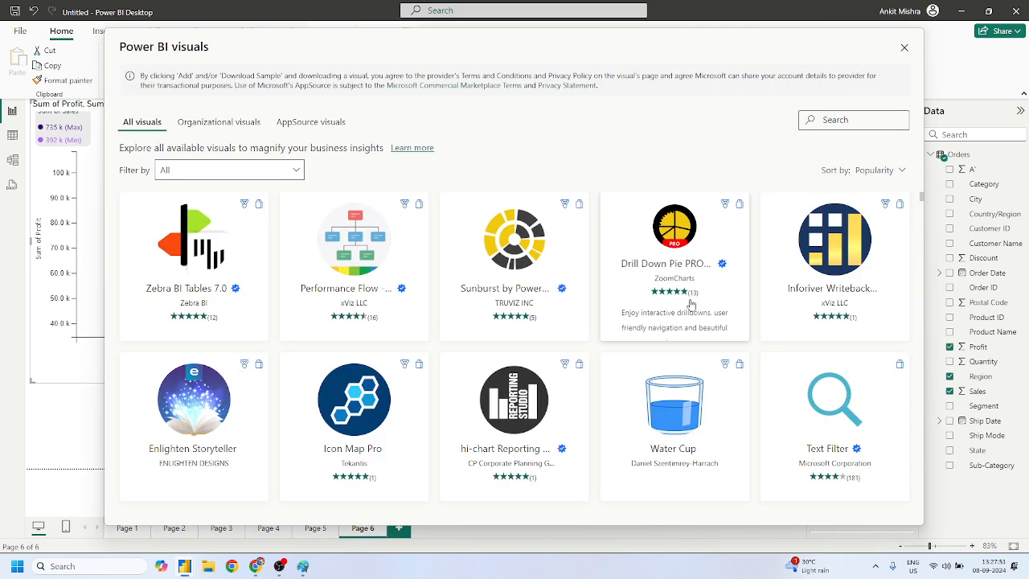
scroll(578, 328, down, 1)
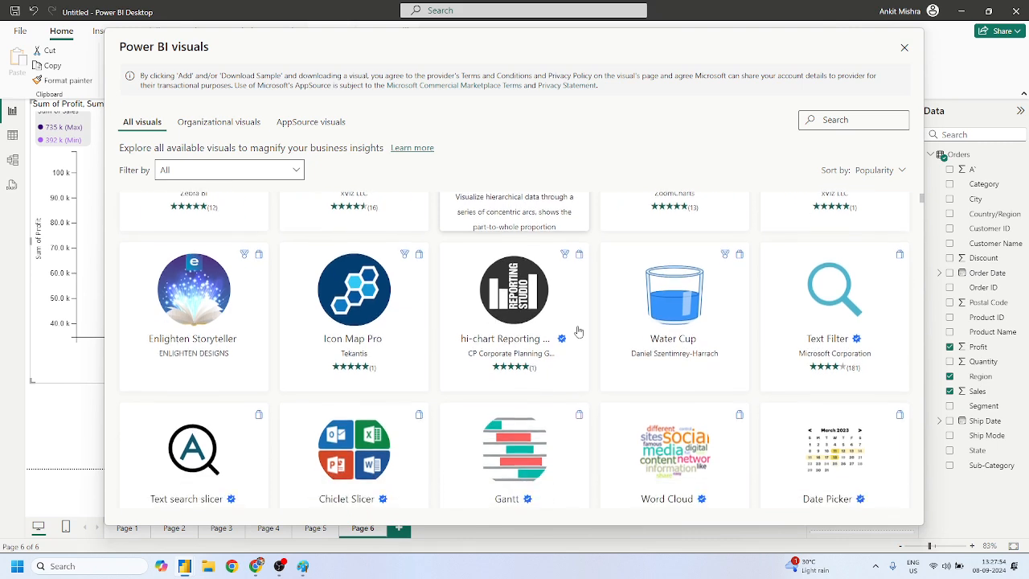
scroll(577, 328, up, 2)
click(882, 170)
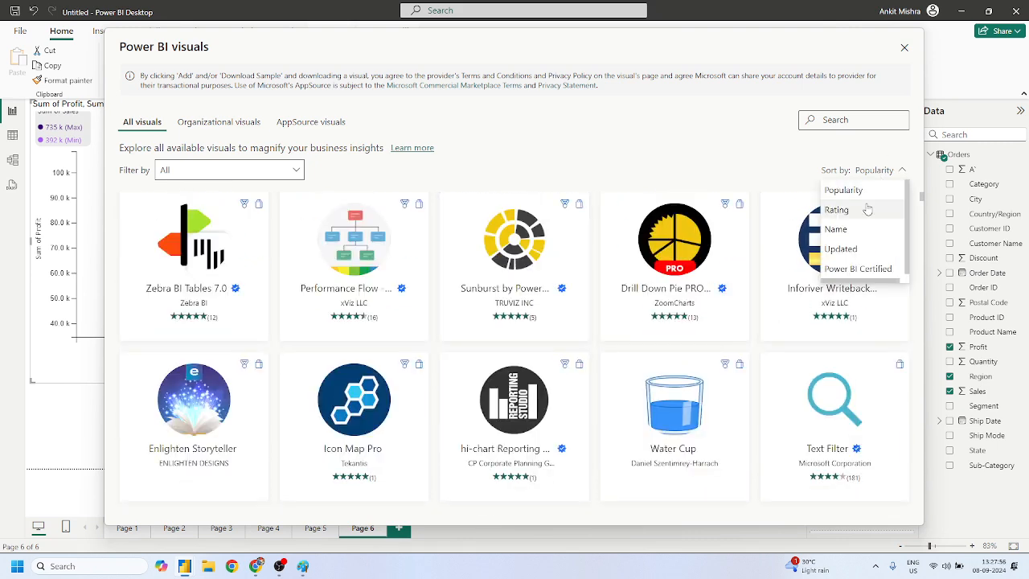
click(853, 266)
scroll(568, 344, down, 2)
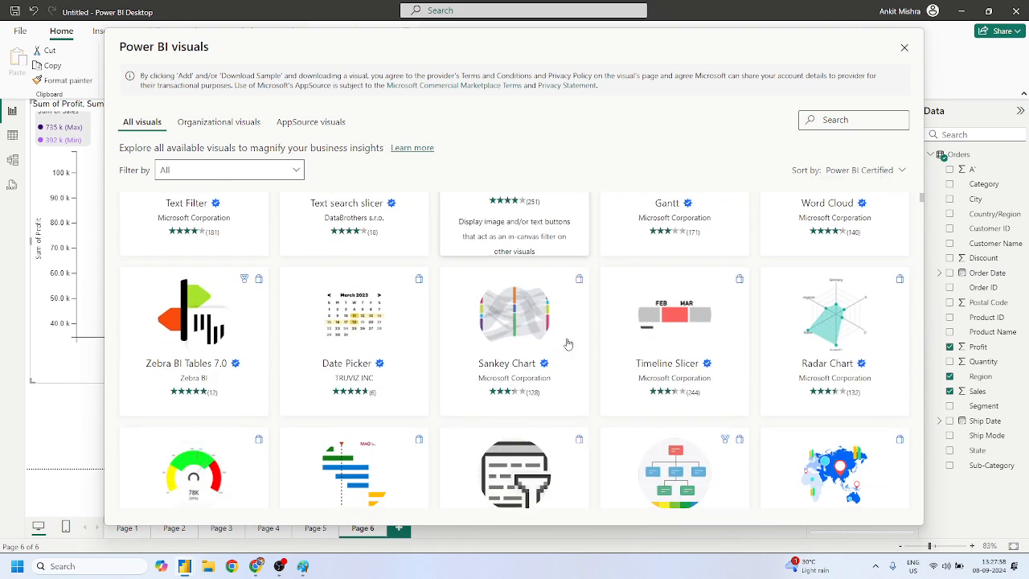
scroll(568, 344, down, 10)
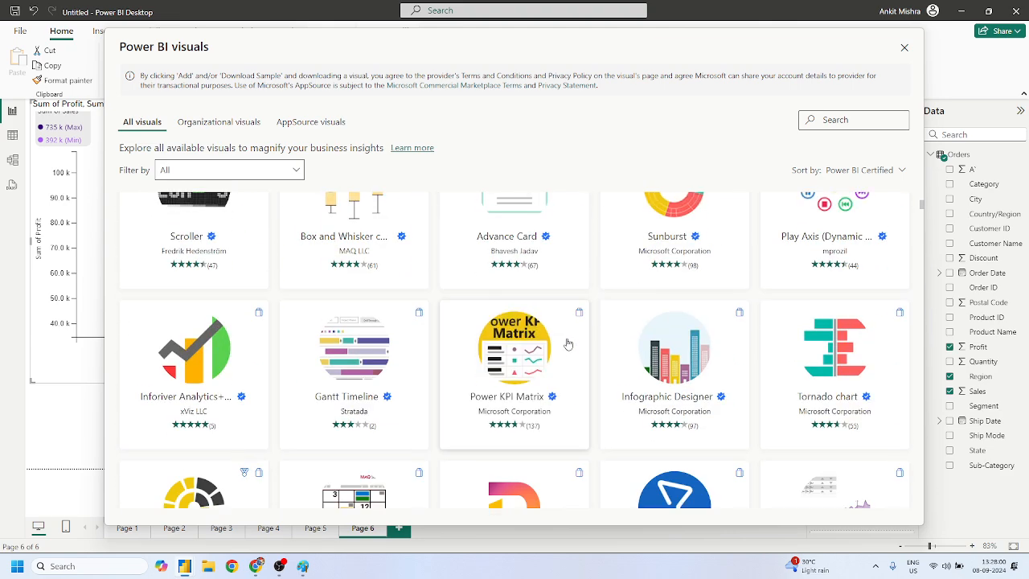
scroll(568, 345, down, 5)
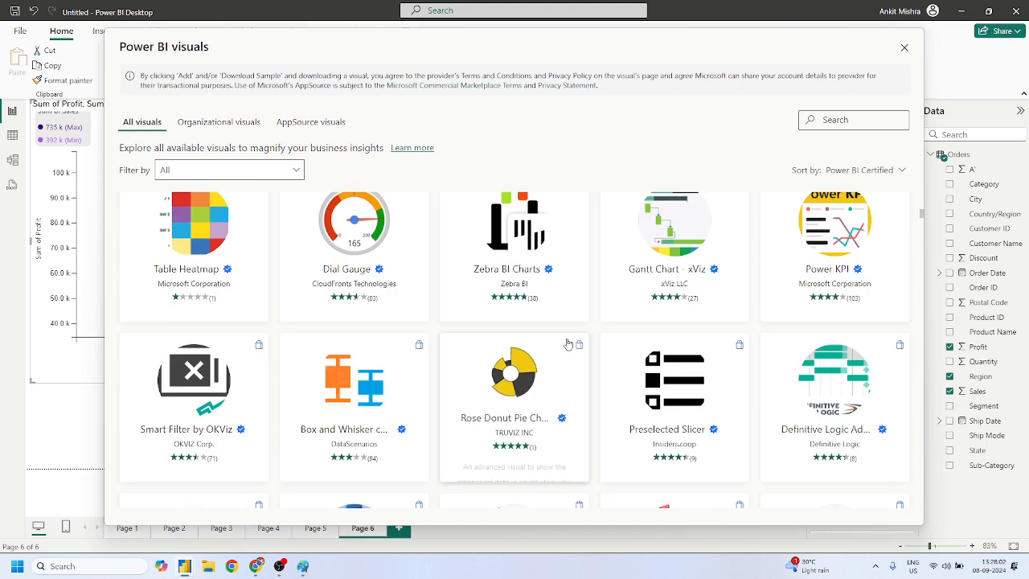
scroll(568, 344, down, 10)
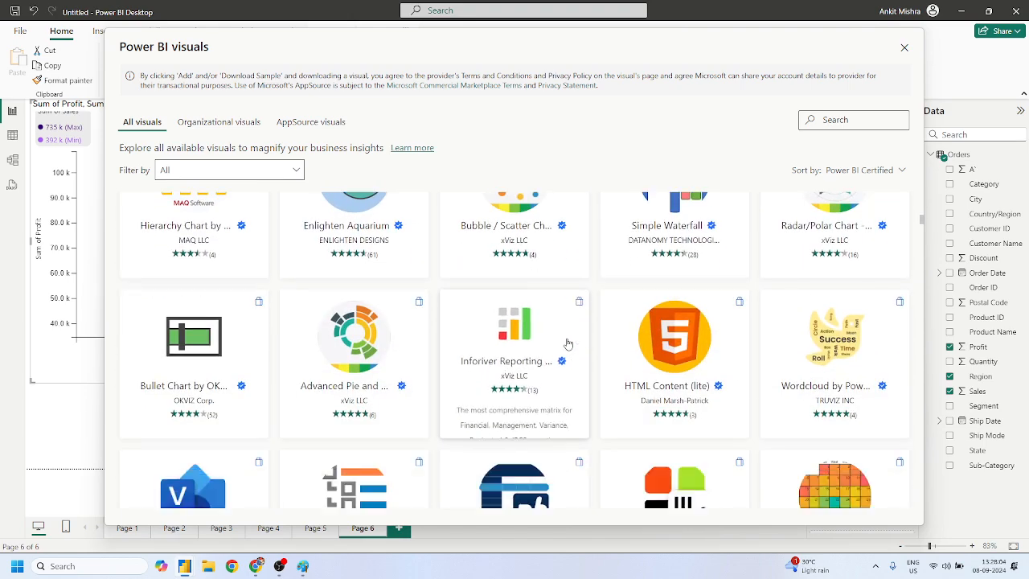
scroll(568, 344, down, 10)
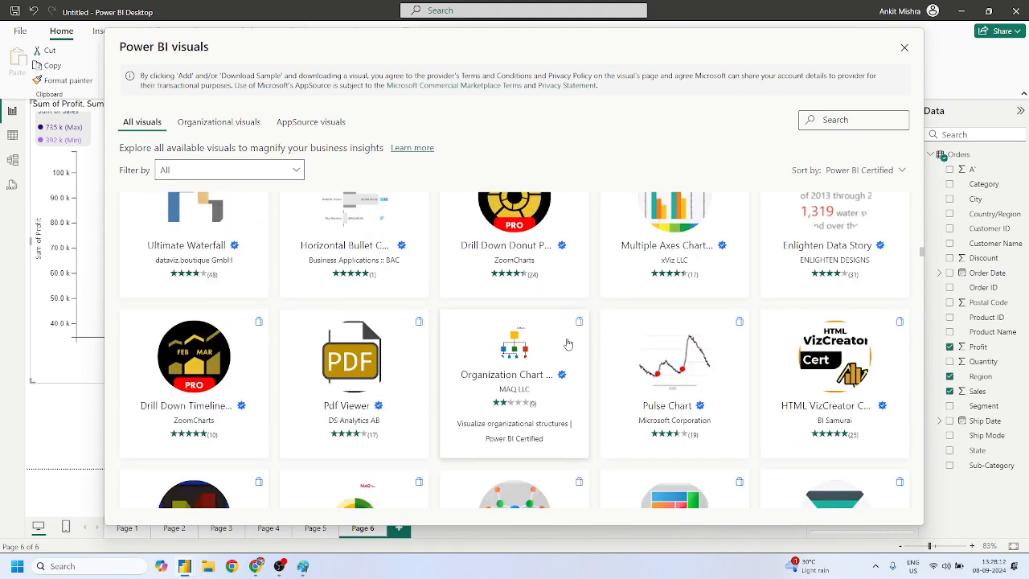
scroll(568, 344, down, 5)
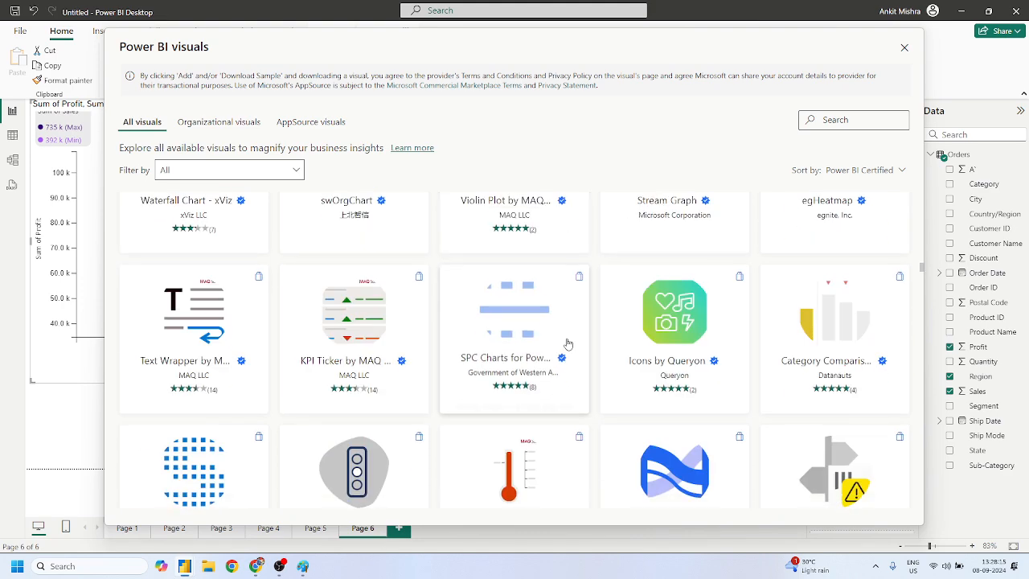
Find the Drill Down Pie PRO visual by ZoomCharts among the certified visuals and import it into the report
scroll(568, 344, down, 5)
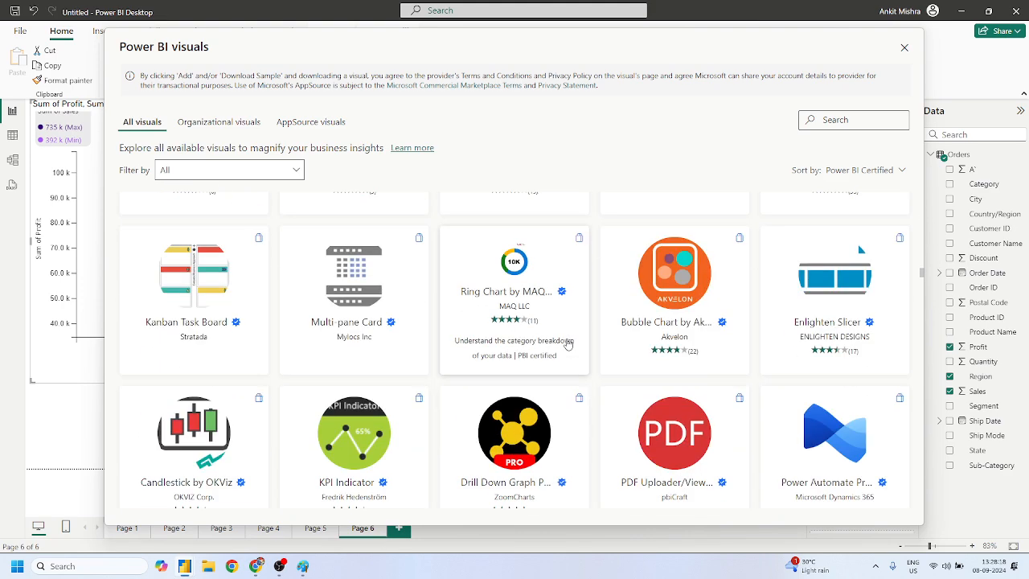
scroll(567, 344, down, 2)
scroll(567, 344, down, 3)
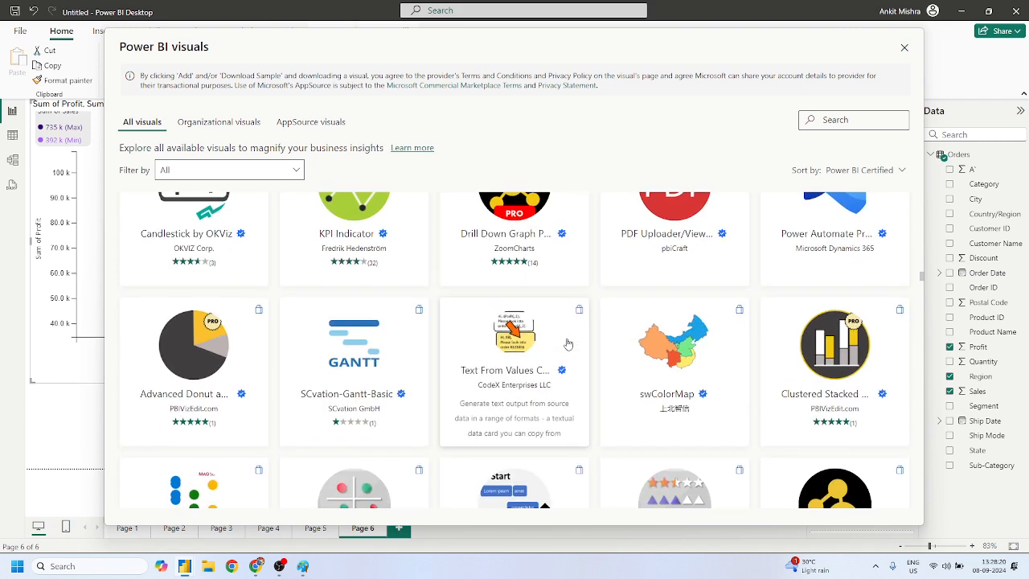
scroll(568, 344, down, 6)
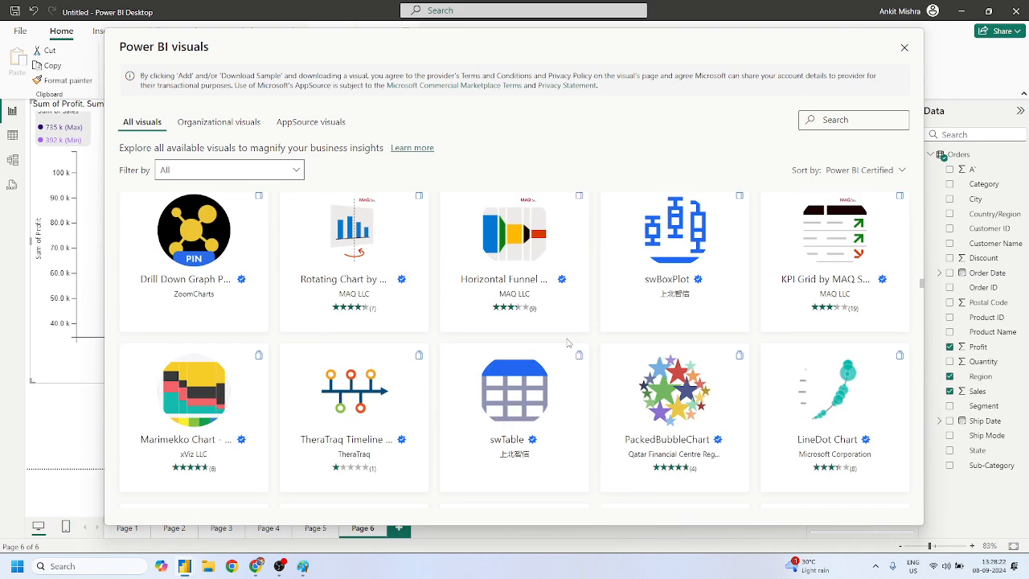
scroll(568, 344, down, 10)
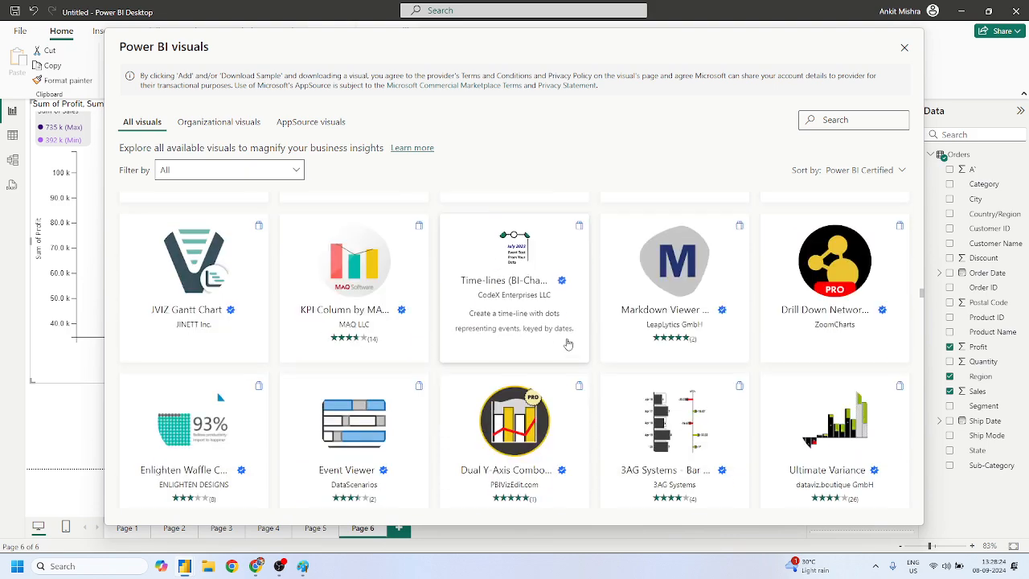
scroll(567, 344, down, 4)
scroll(567, 344, up, 3)
scroll(568, 345, down, 3)
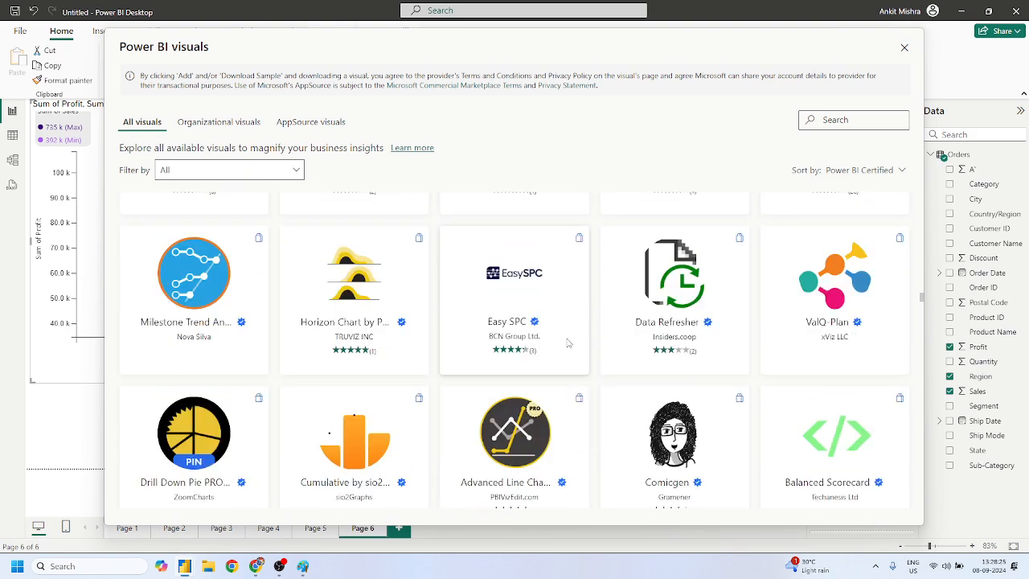
scroll(567, 345, down, 1)
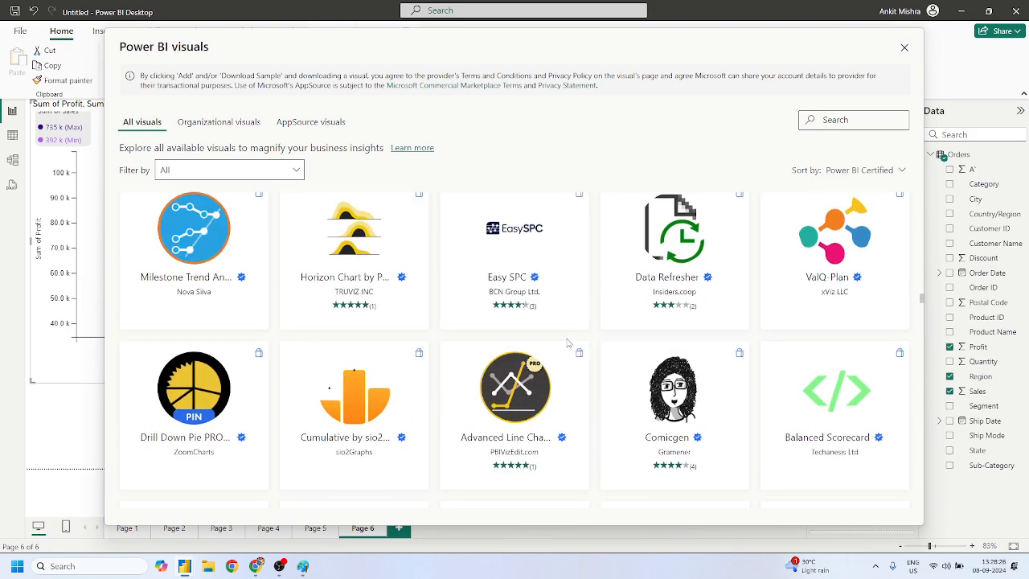
click(164, 404)
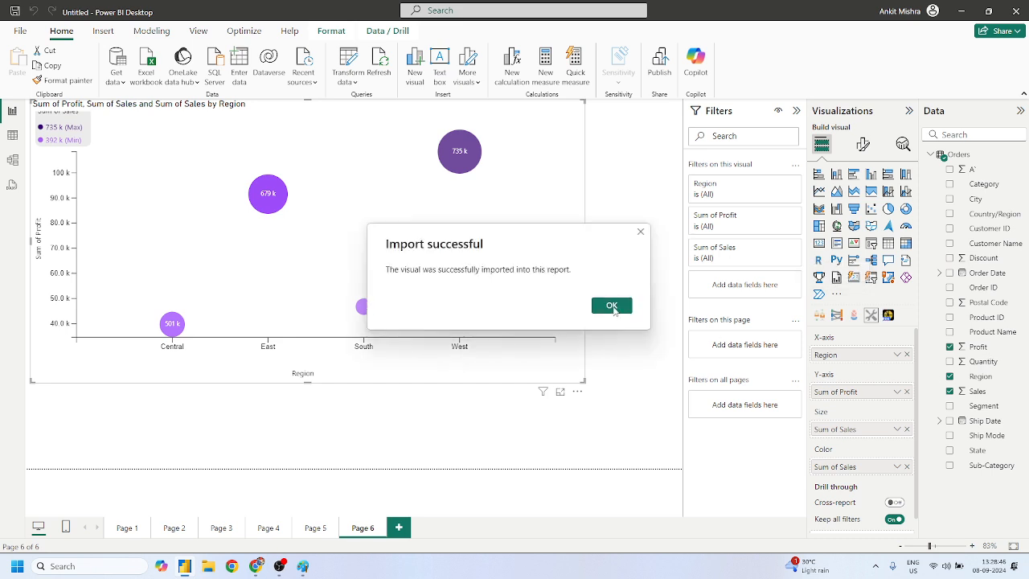
click(612, 305)
Add a new report page, insert the Drill Down Pie PRO visual and enlarge it to fill most of the page
click(398, 527)
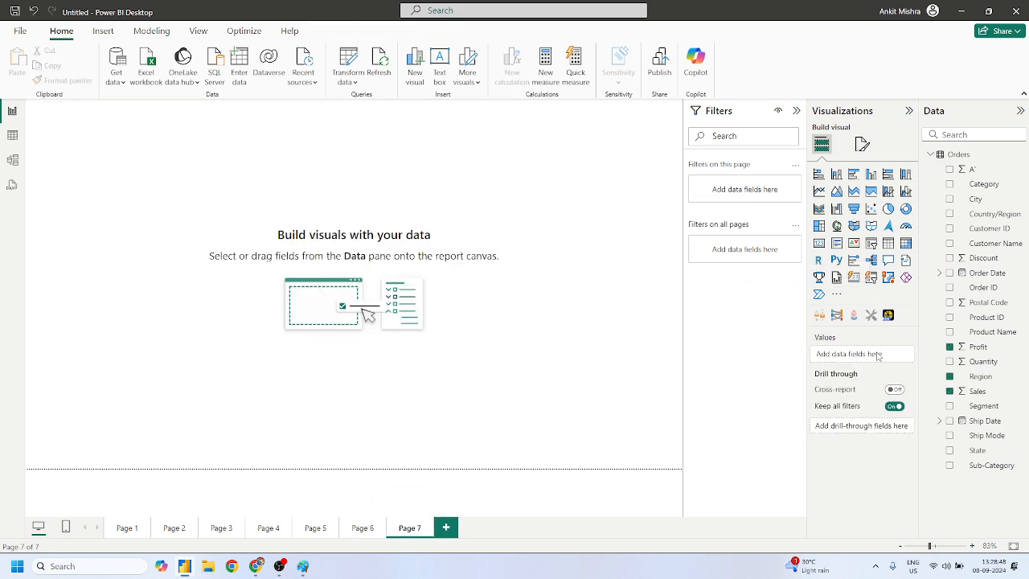
click(888, 314)
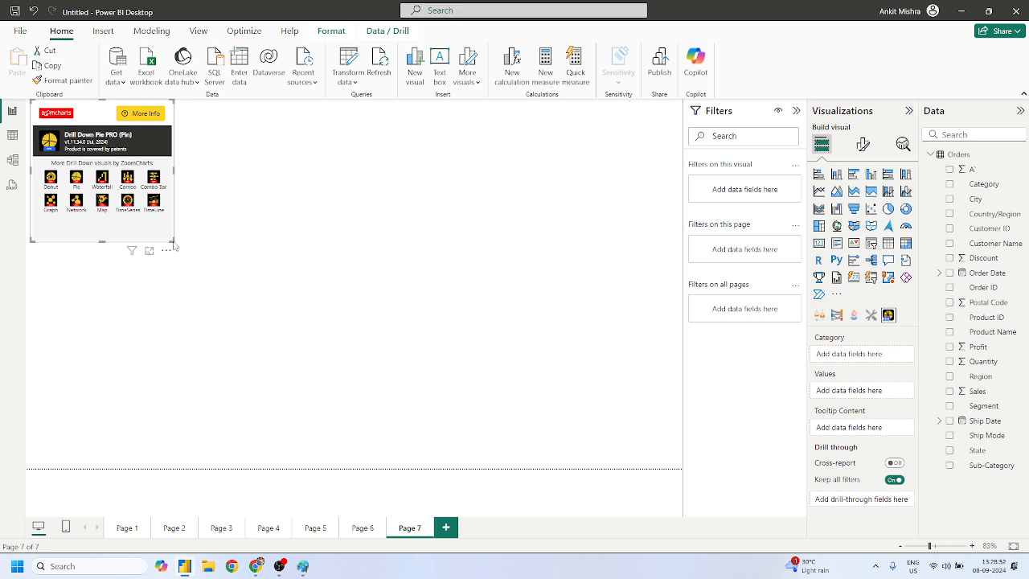
drag(173, 241, 608, 435)
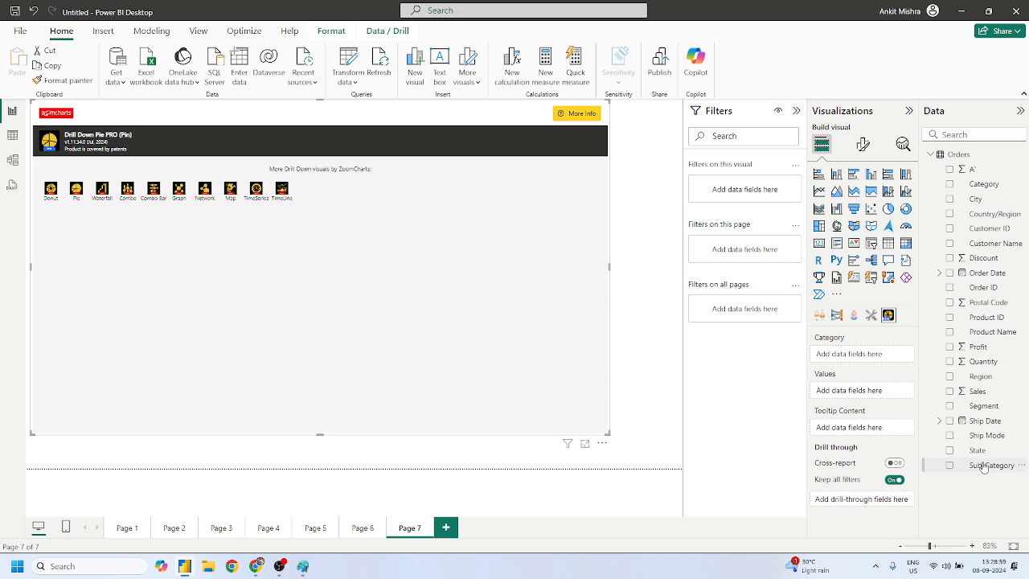
Plot Sales by Sub-Category in the drill-down pie and inspect its slices
drag(983, 466, 846, 355)
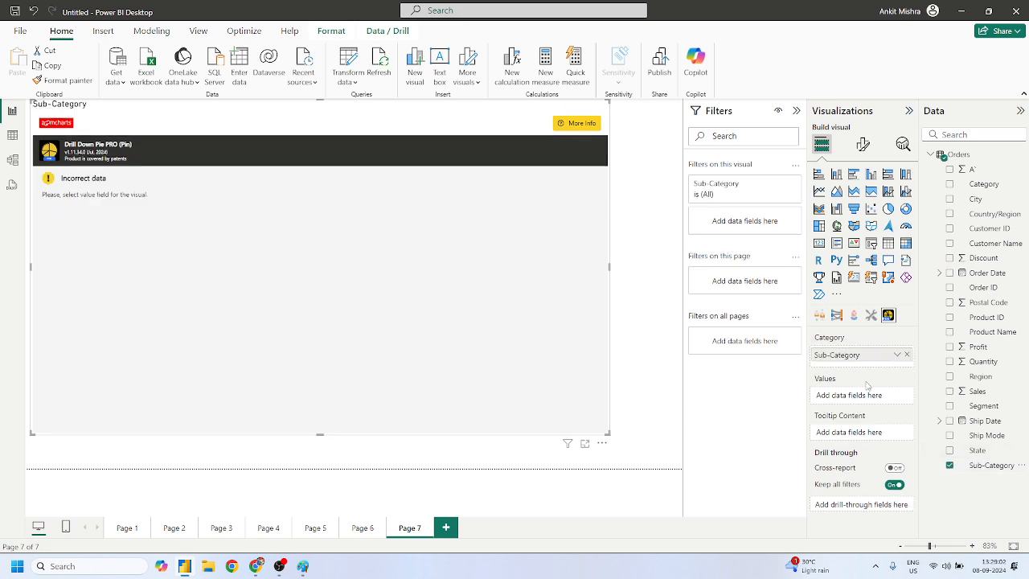
drag(990, 394, 845, 395)
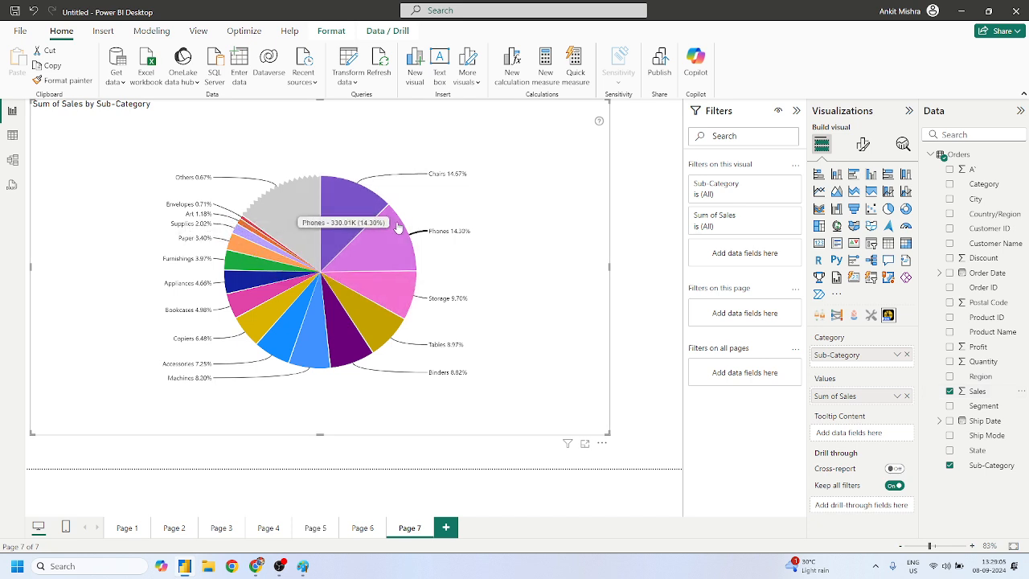
mouse_move(289, 218)
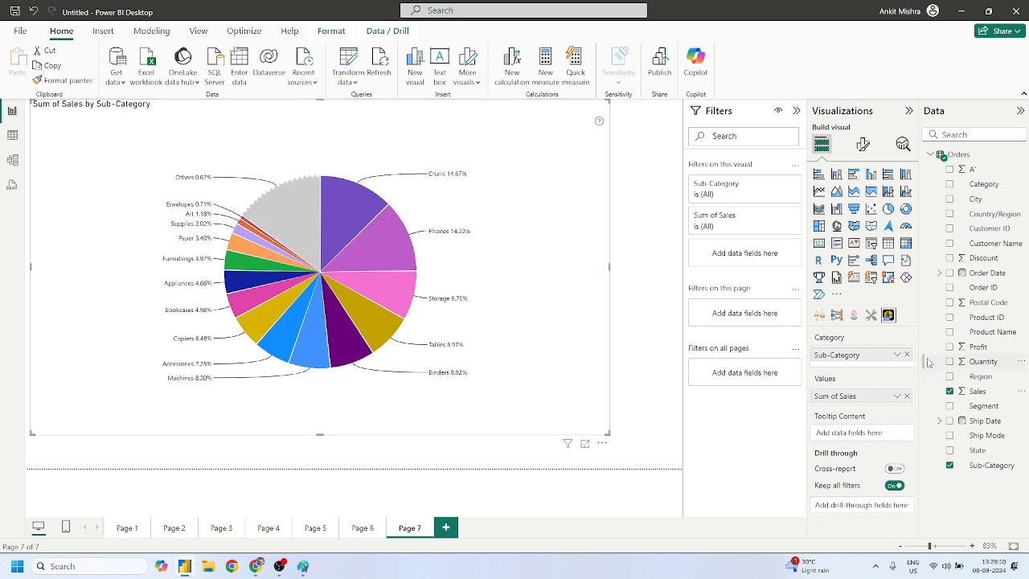
Replace Sales with Profit as the pie's value and remove Sub-Category from its category levels
click(908, 397)
drag(978, 347, 867, 396)
click(908, 356)
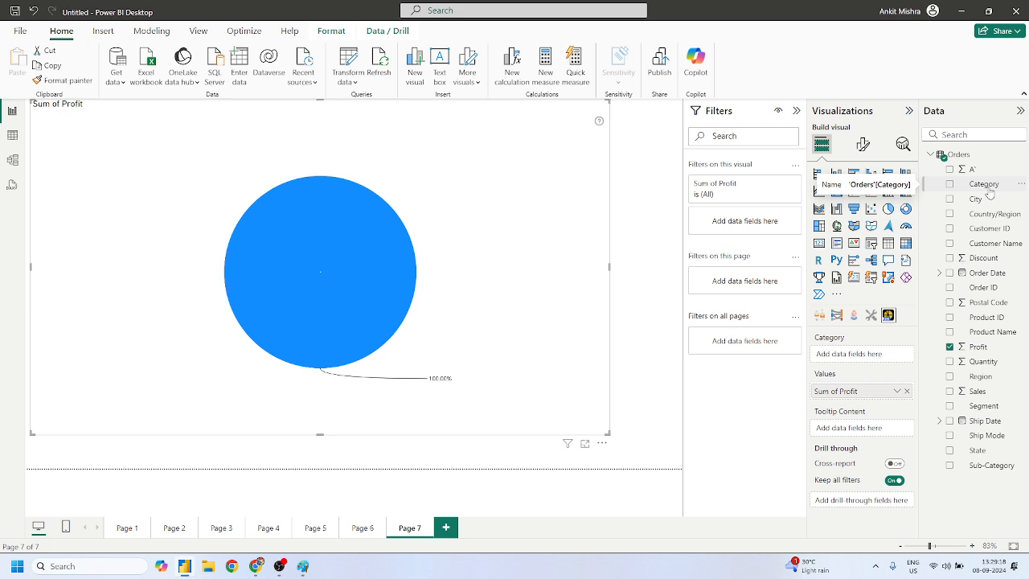
Build the pie's category hierarchy from Category, Sub-Category and Product Name, in that order
drag(990, 193, 860, 357)
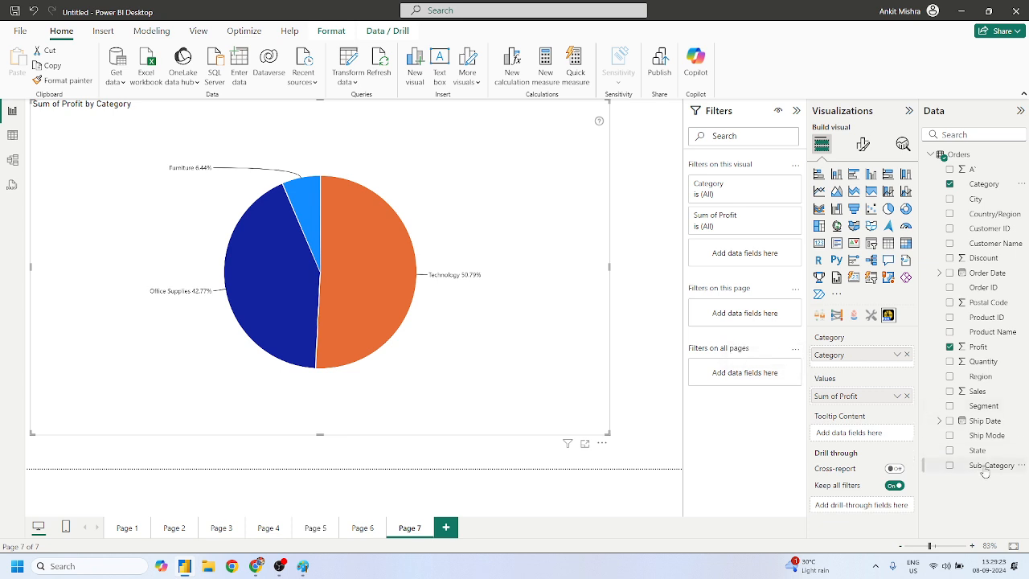
drag(985, 472, 860, 368)
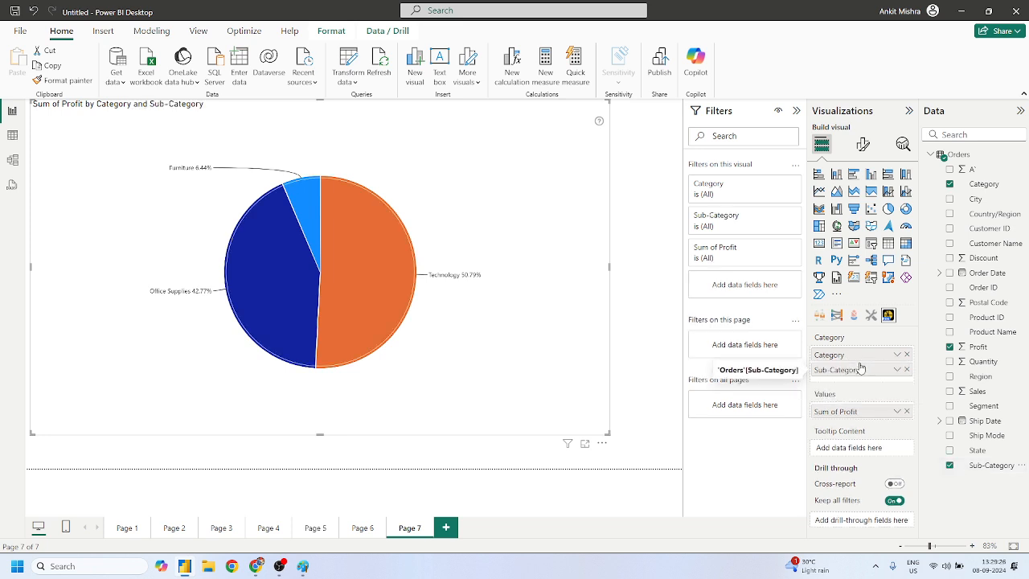
drag(994, 331, 877, 381)
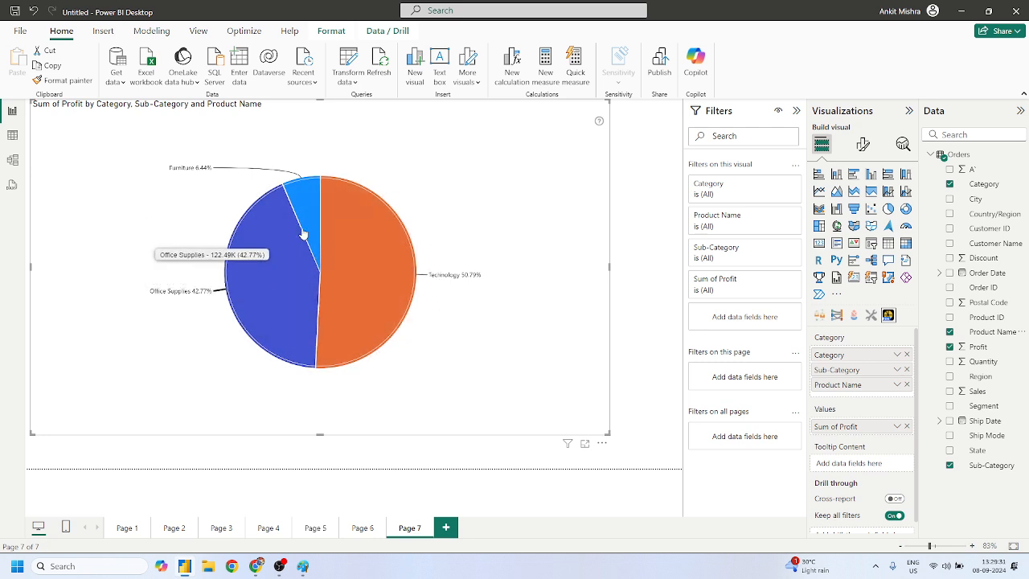
Drill the pie through Technology and Copiers, highlight the Canon imageCLASS 2200 Advanced Copier slice, and go back up to the category level
click(388, 280)
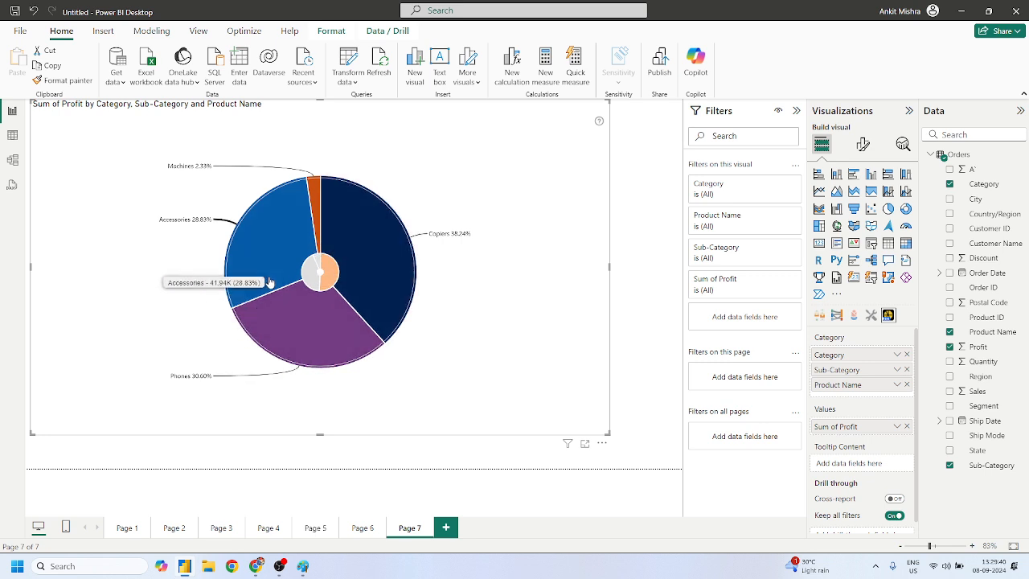
click(391, 254)
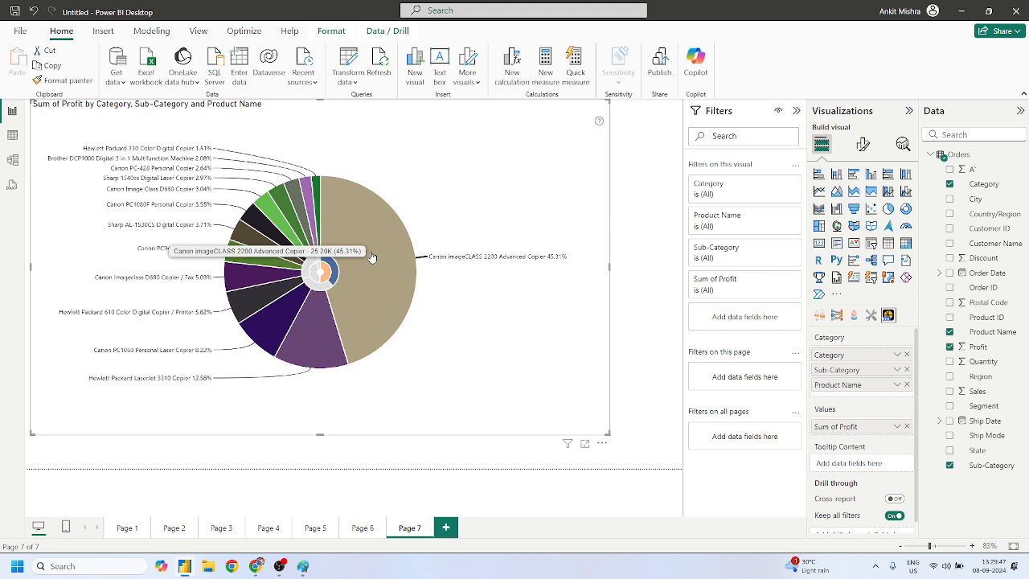
click(373, 257)
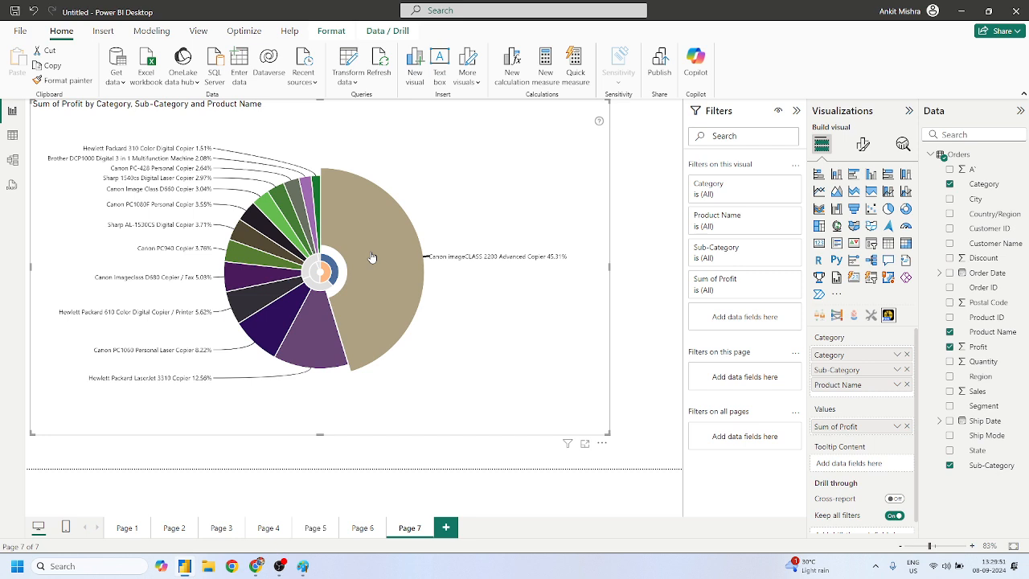
click(320, 273)
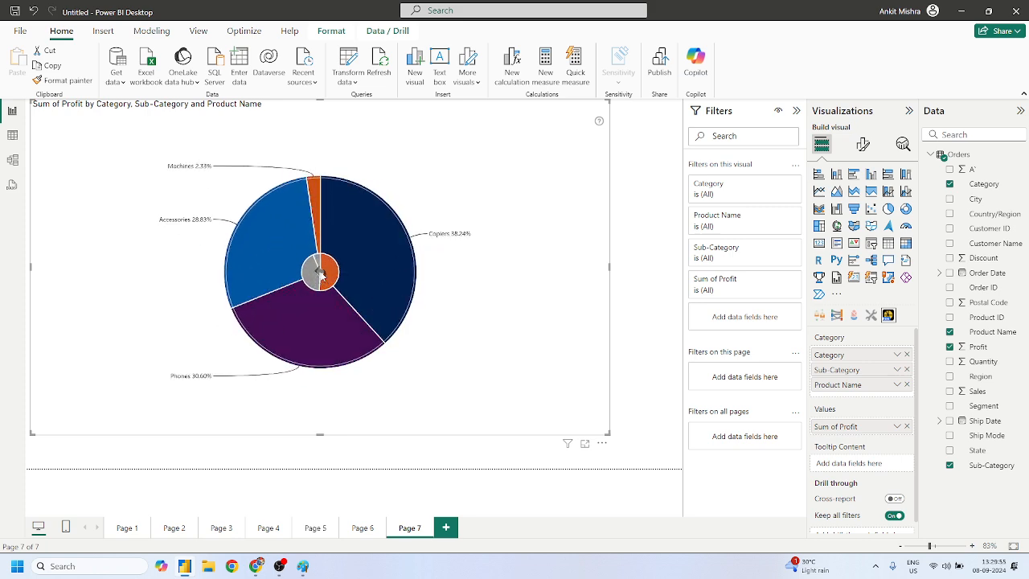
click(320, 273)
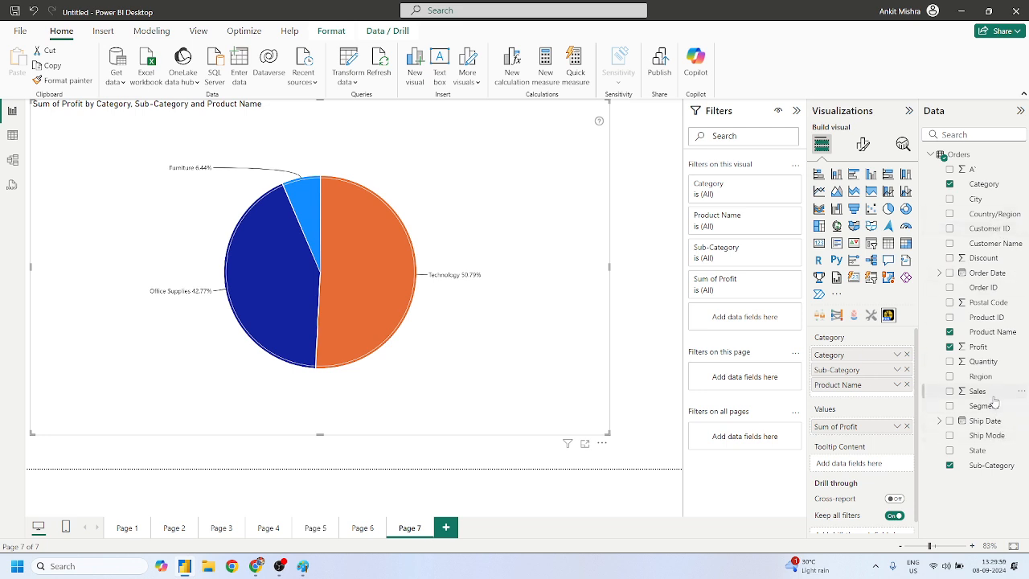
Add Segment as the top level of the pie's category hierarchy, above Category, and shrink the visual slightly
drag(994, 406, 862, 354)
drag(985, 406, 860, 354)
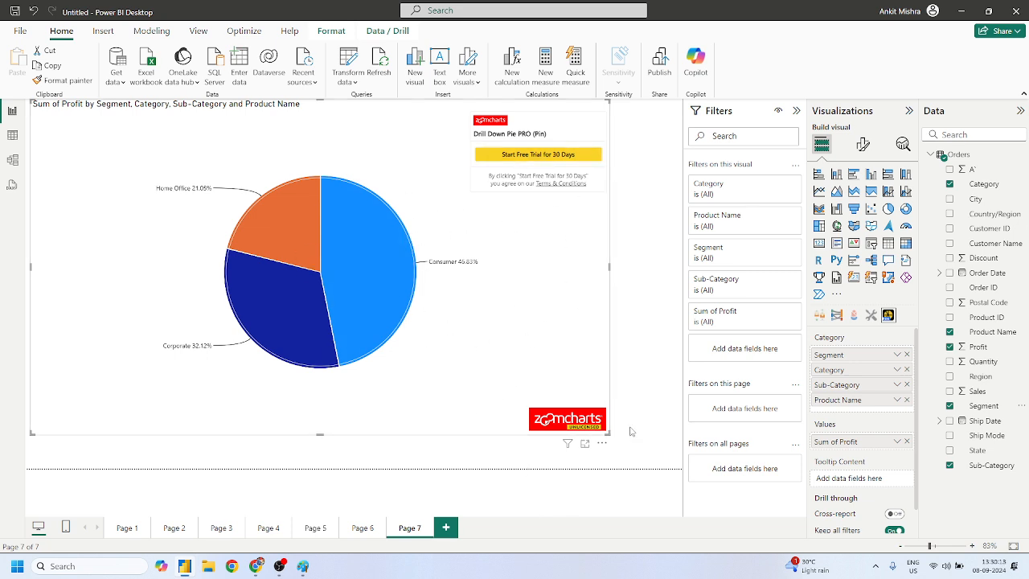
drag(609, 434, 579, 424)
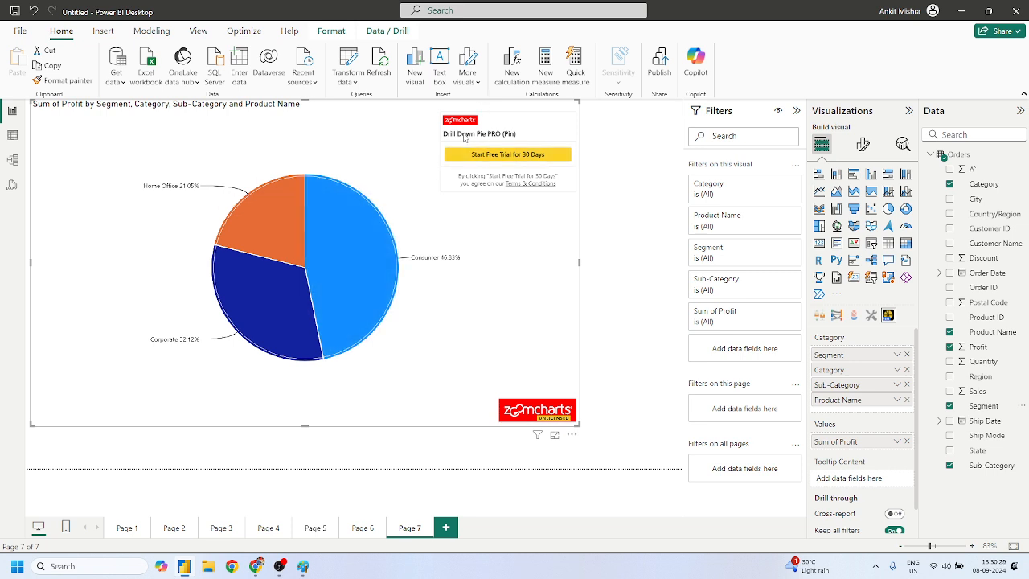
Drill into the Consumer segment, return to the segment level, and drill into Consumer again
click(352, 265)
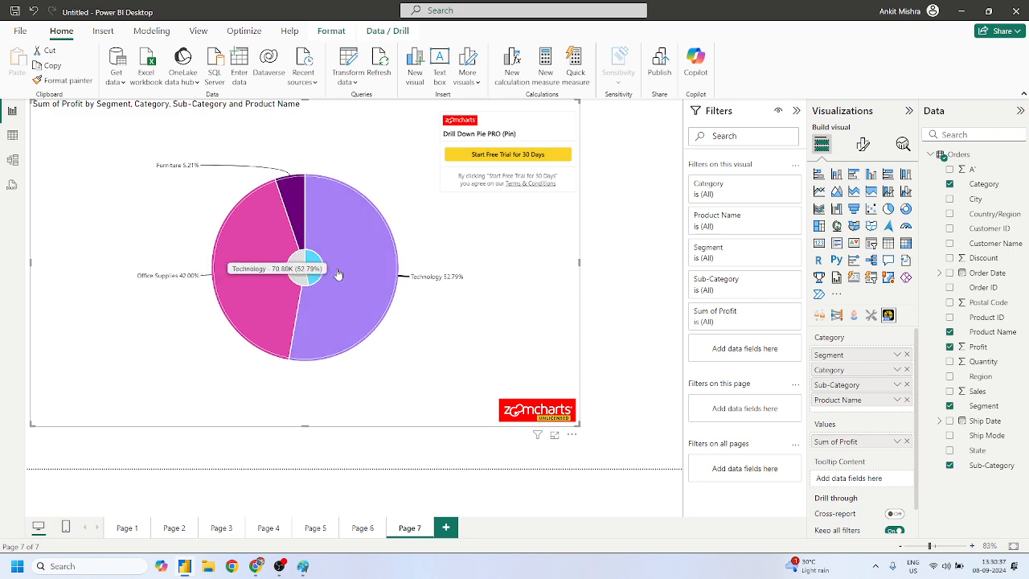
click(308, 272)
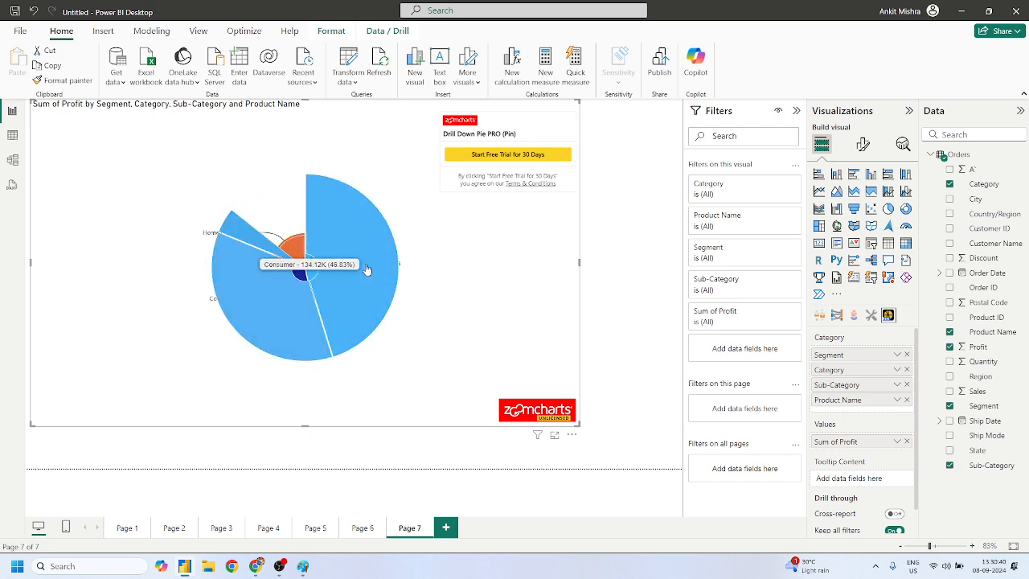
click(368, 270)
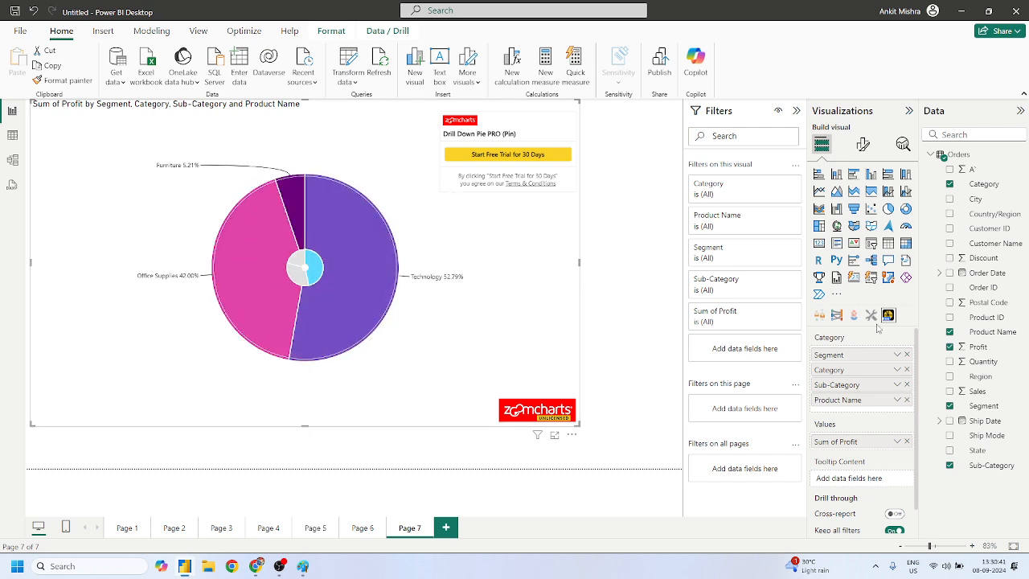
Open the gallery of additional visuals and search it for "enlig"
click(837, 296)
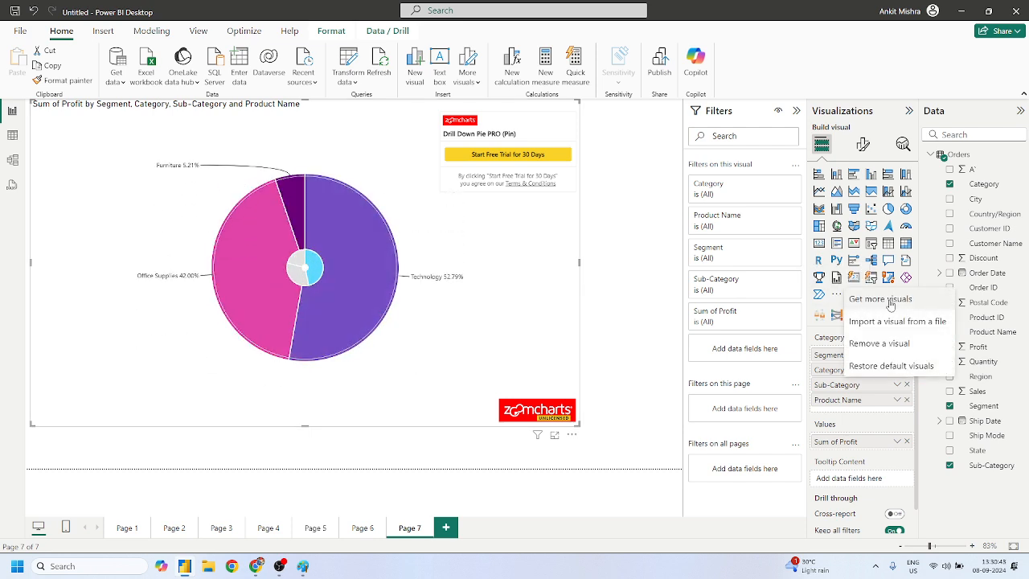
click(689, 306)
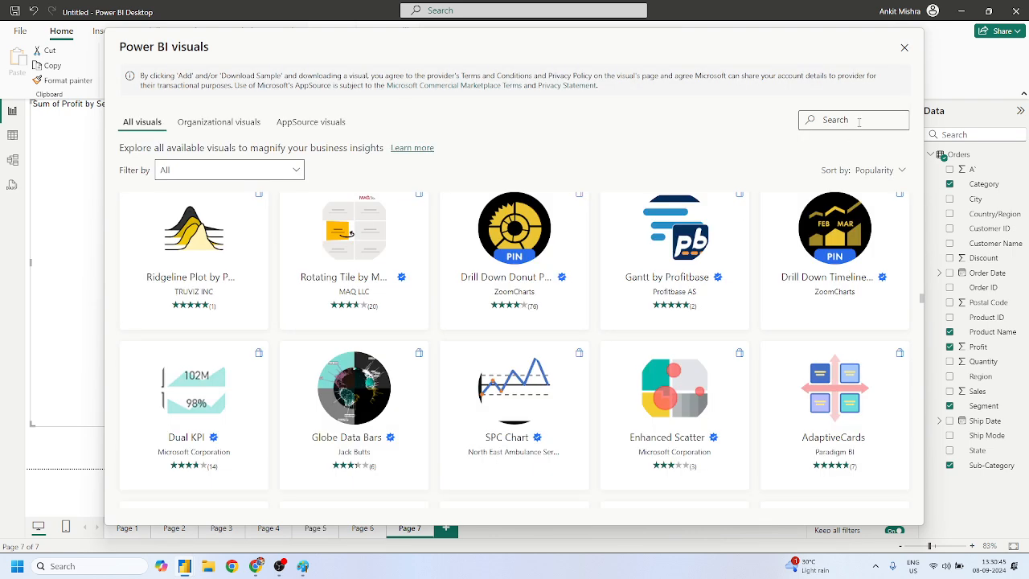
click(858, 119)
text(enlig)
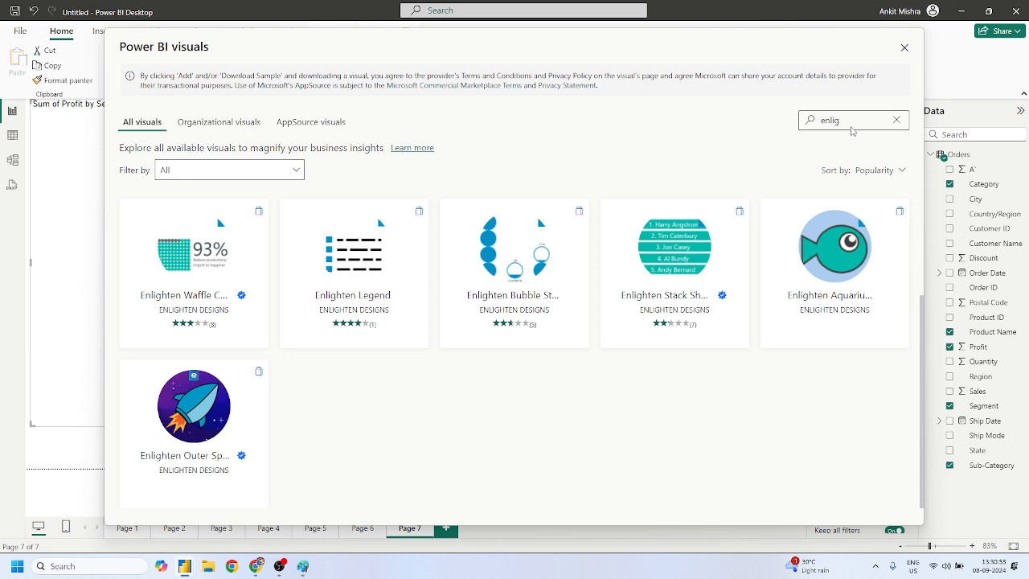
Search the gallery for "data sto" instead and add the Enlighten Data Story visual to the report
key(BackSpace)
key(BackSpace)
key(BackSpace)
key(BackSpace)
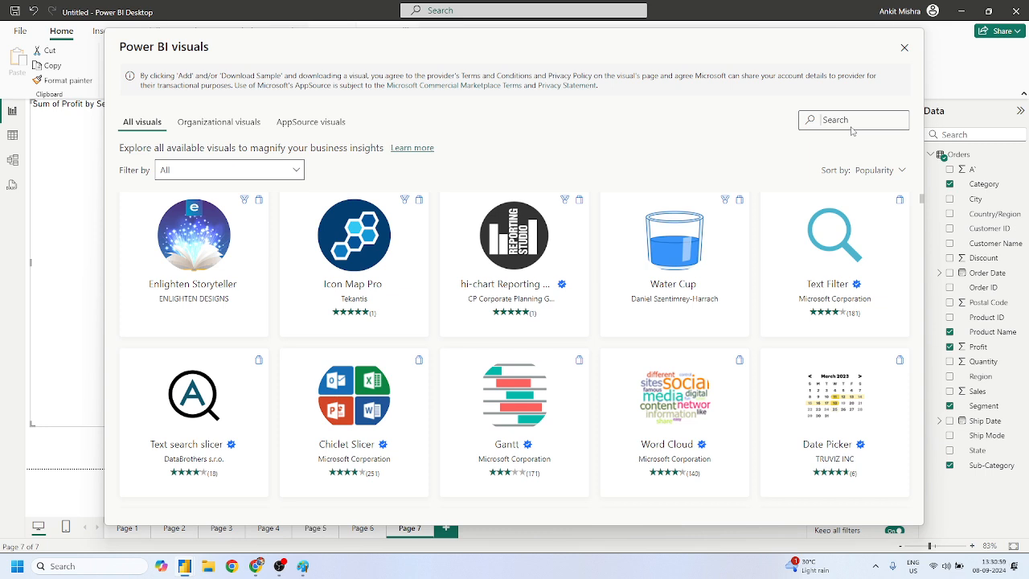
text(data)
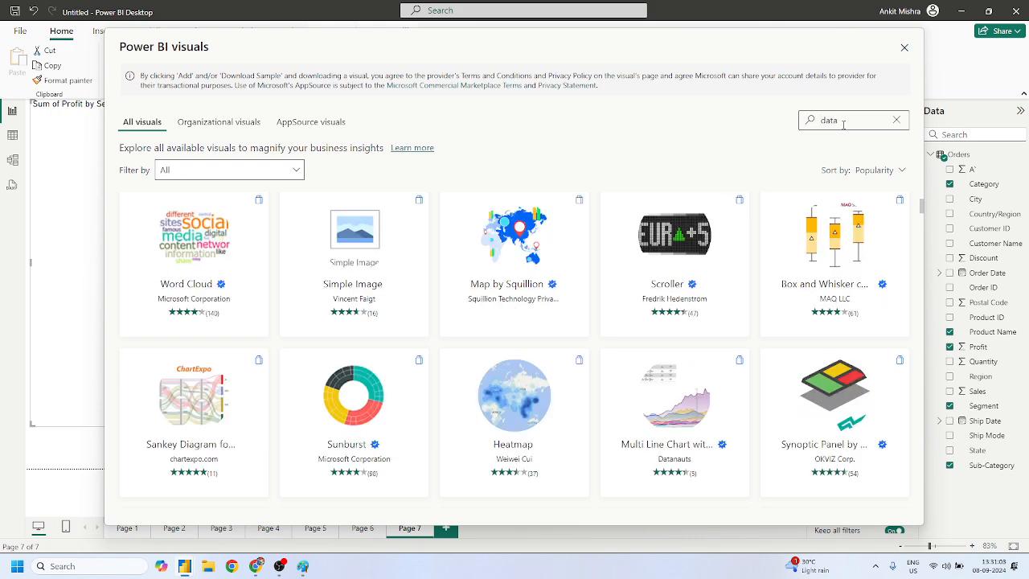
text( sto)
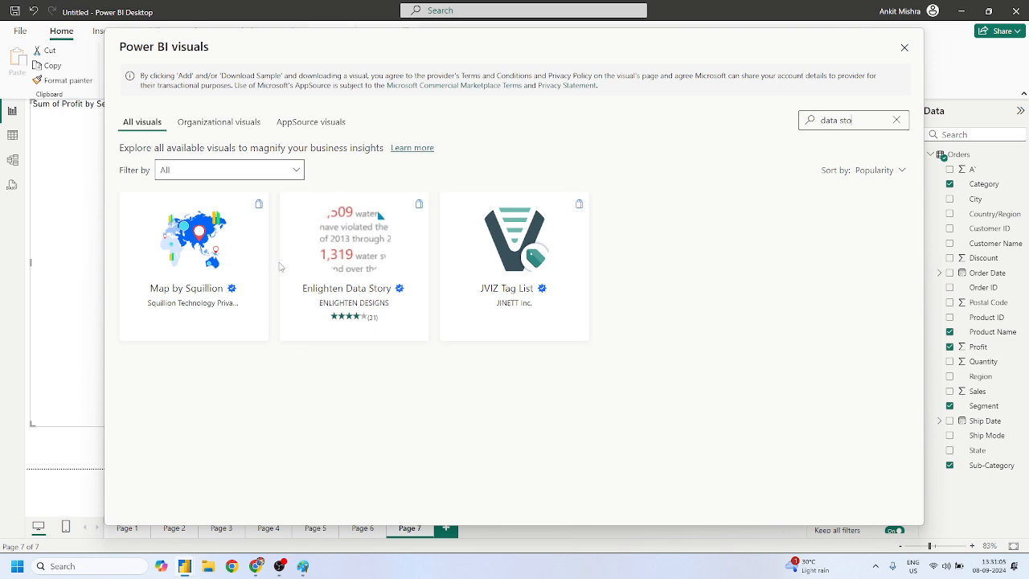
click(374, 258)
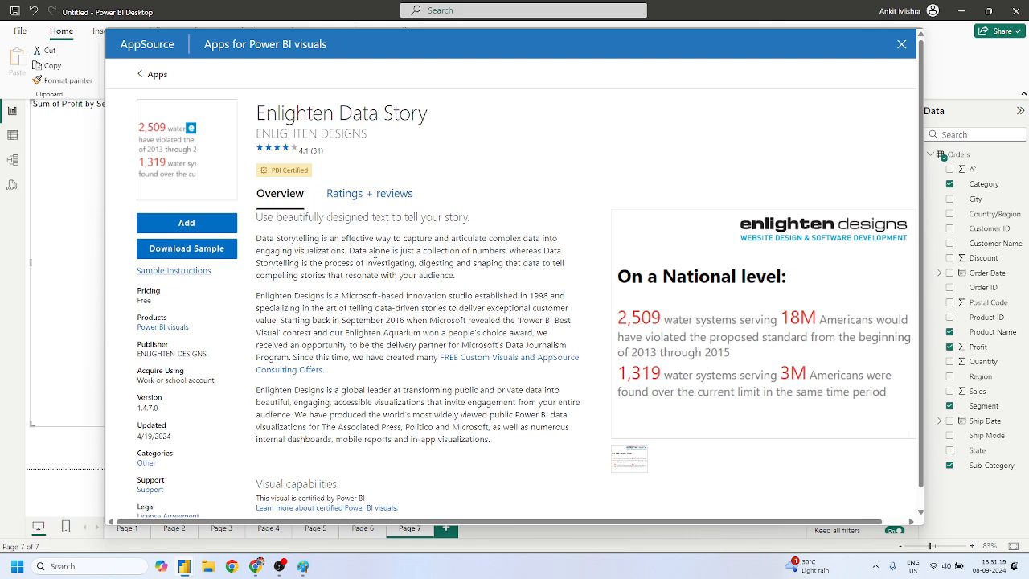
click(183, 225)
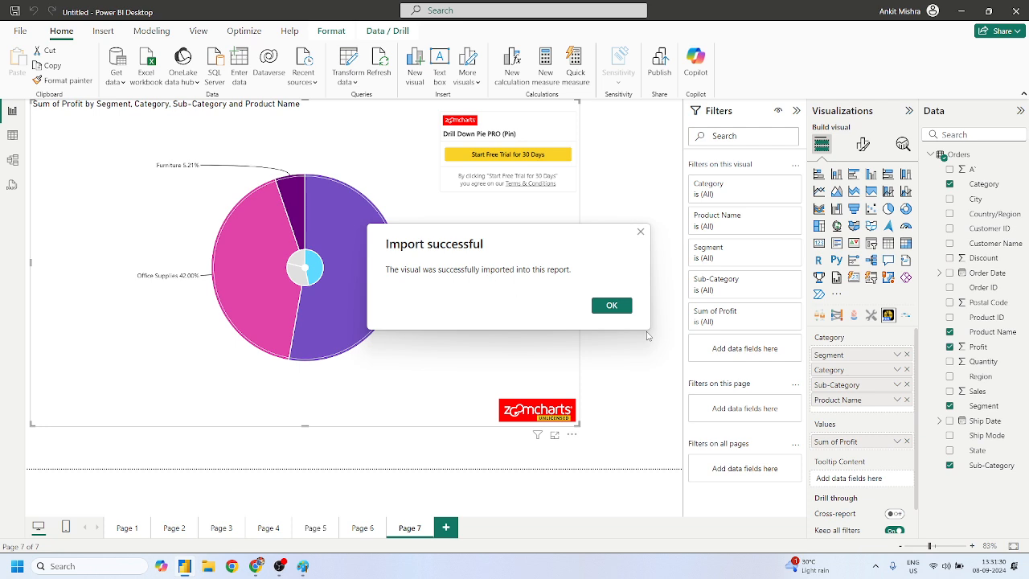
Add a new report page and place an Enlighten Data Story visual on it, enlarged across most of the page width
click(612, 306)
click(445, 527)
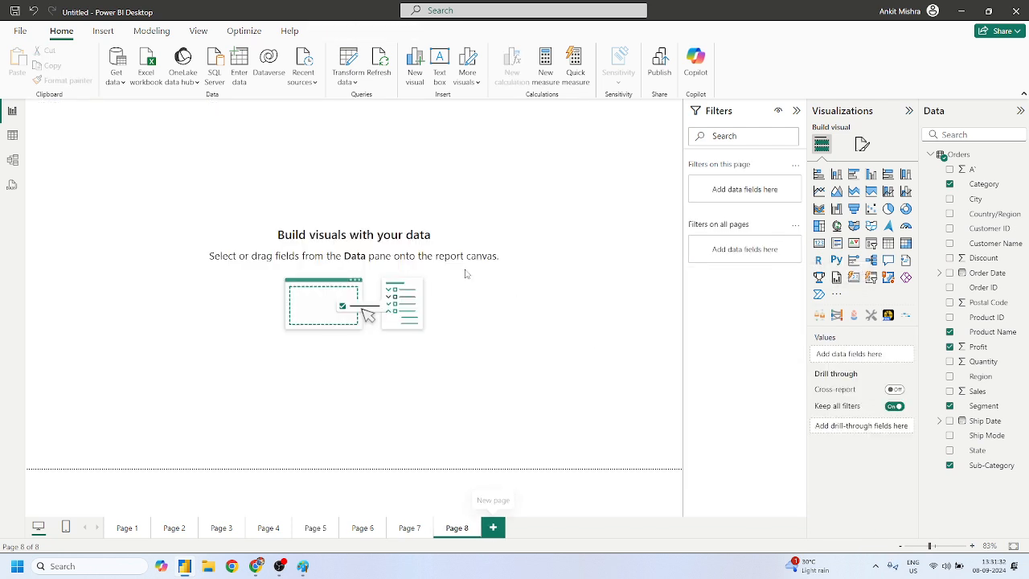
click(906, 317)
drag(171, 240, 622, 344)
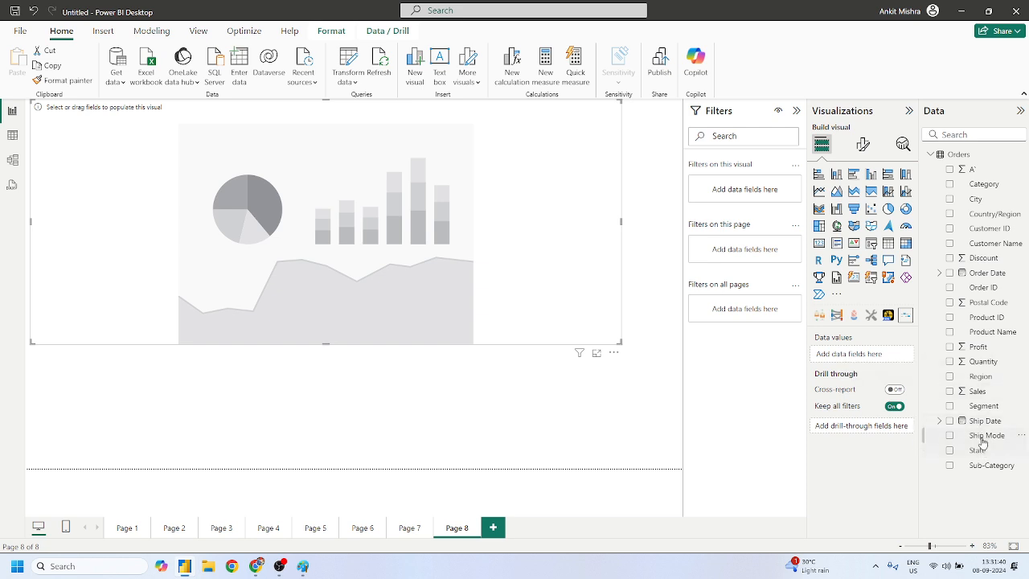
Try Sales with Profit, and then with Segment above it, as the Data Story's data values
drag(984, 391, 852, 354)
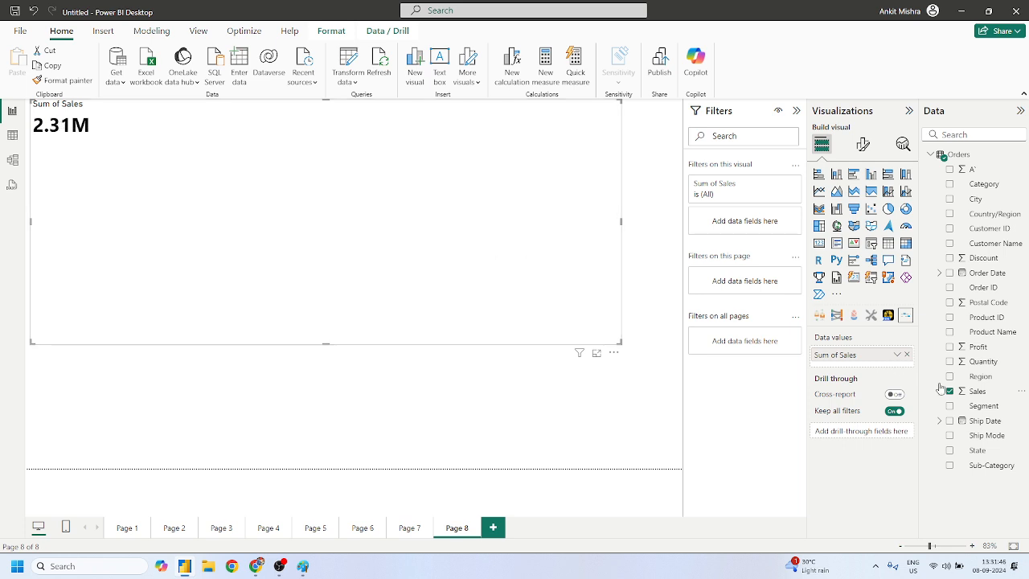
drag(975, 348, 872, 372)
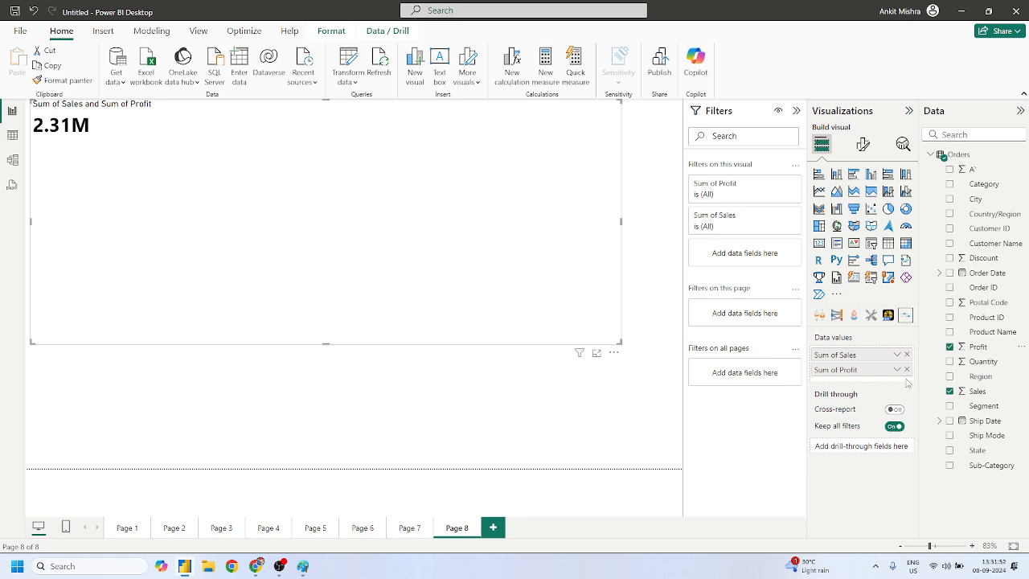
drag(904, 371, 723, 366)
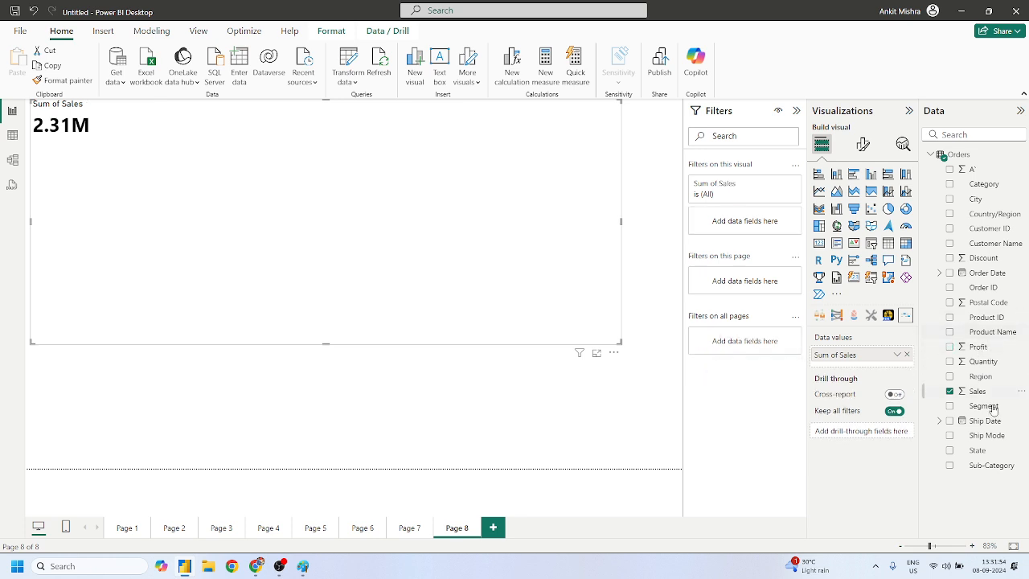
drag(994, 410, 870, 355)
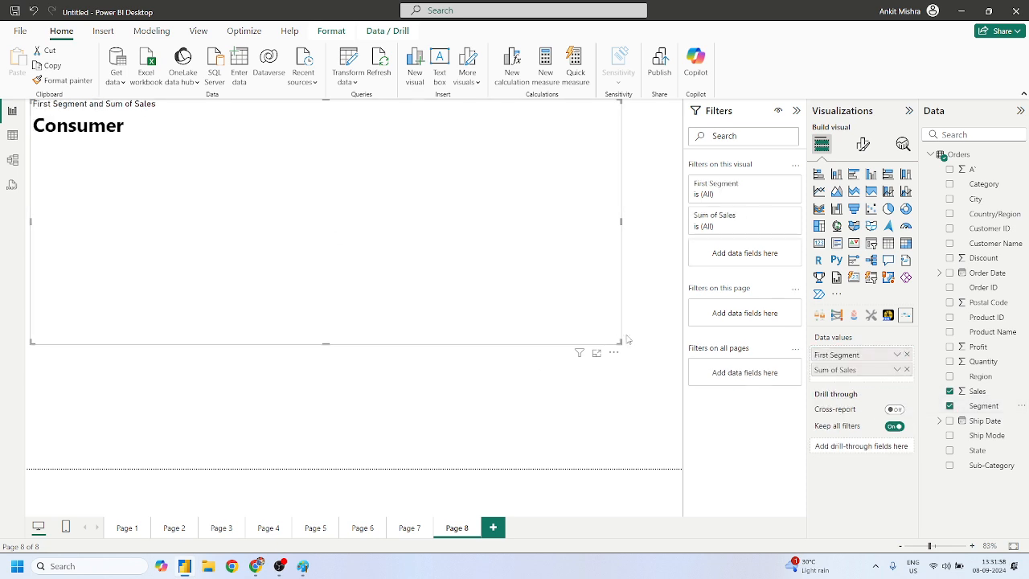
Shrink the Data Story visual slightly and clear both of its data values
drag(620, 341, 537, 329)
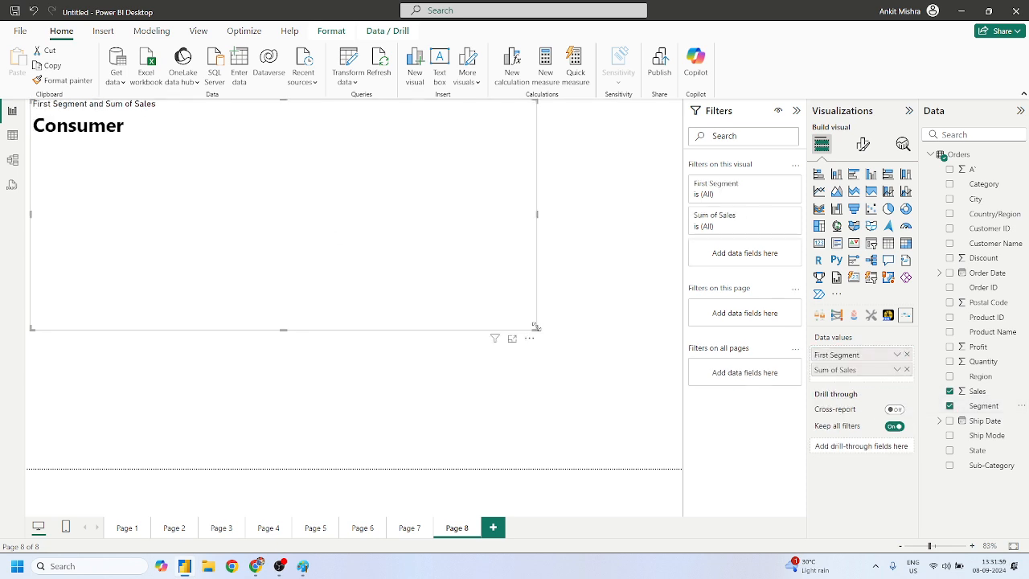
click(907, 369)
click(907, 356)
Try Sales alone as the data value, converting the visual to a card and to a custom narrative
drag(983, 394, 868, 359)
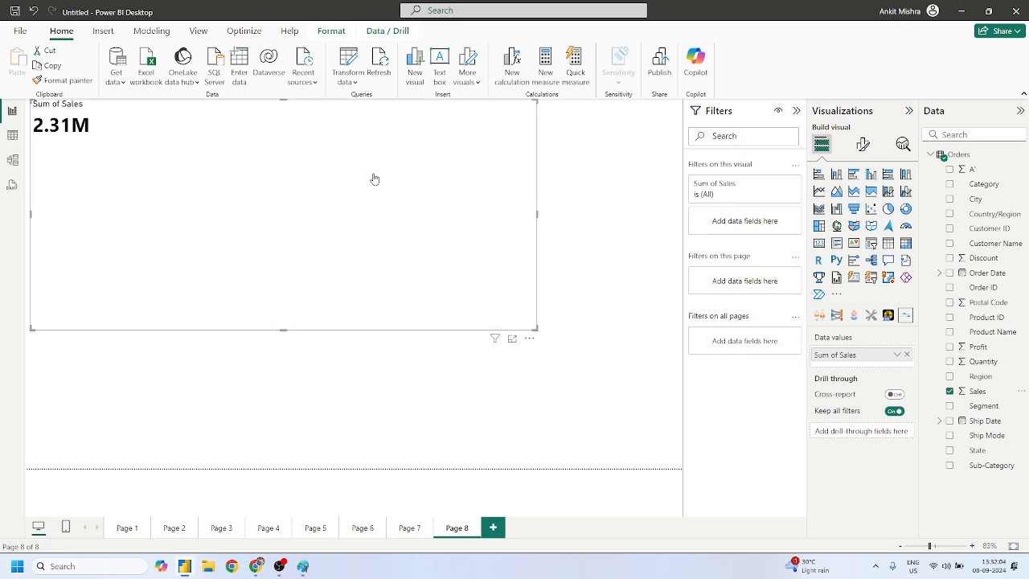
click(822, 246)
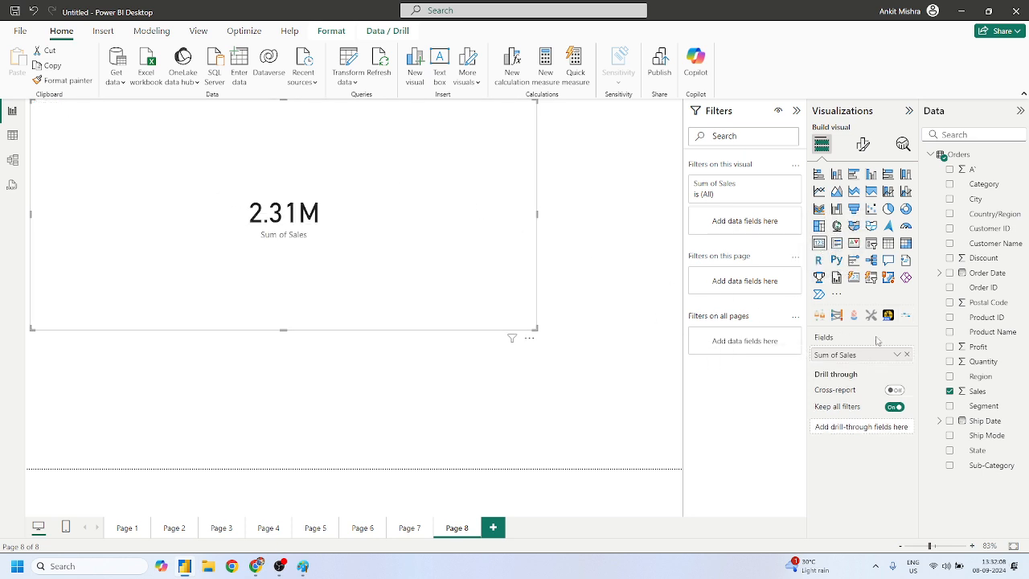
click(906, 276)
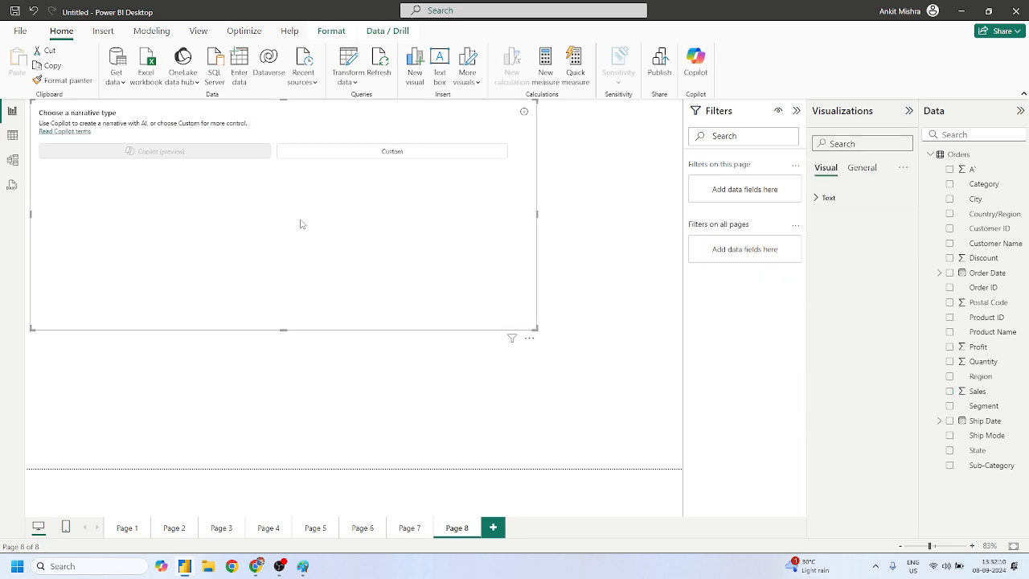
click(390, 152)
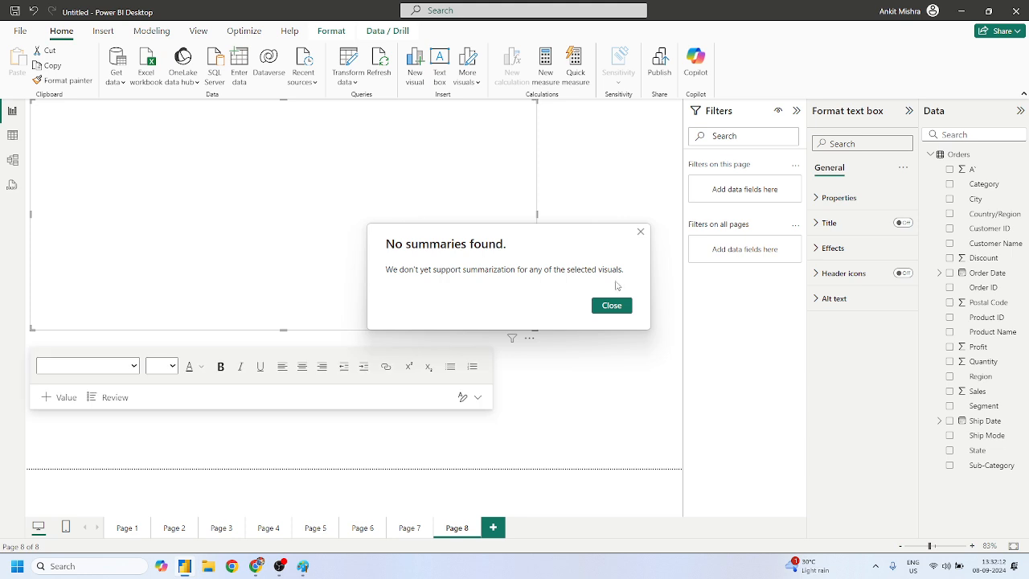
click(622, 304)
click(613, 328)
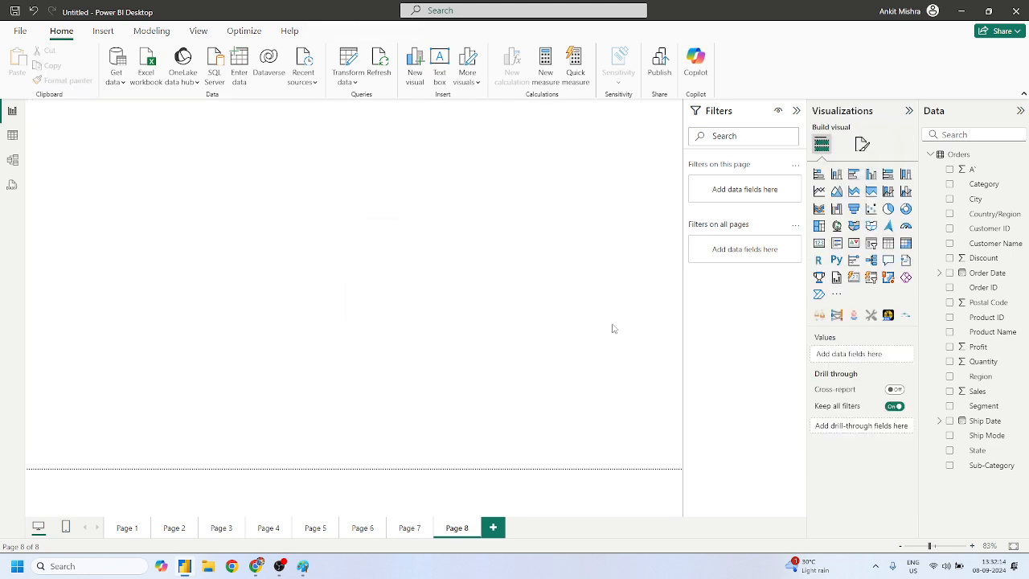
Undo the conversions and the Sales addition to restore the empty Data Story visual, and return to its field settings
key(ctrl+z)
key(ctrl+z)
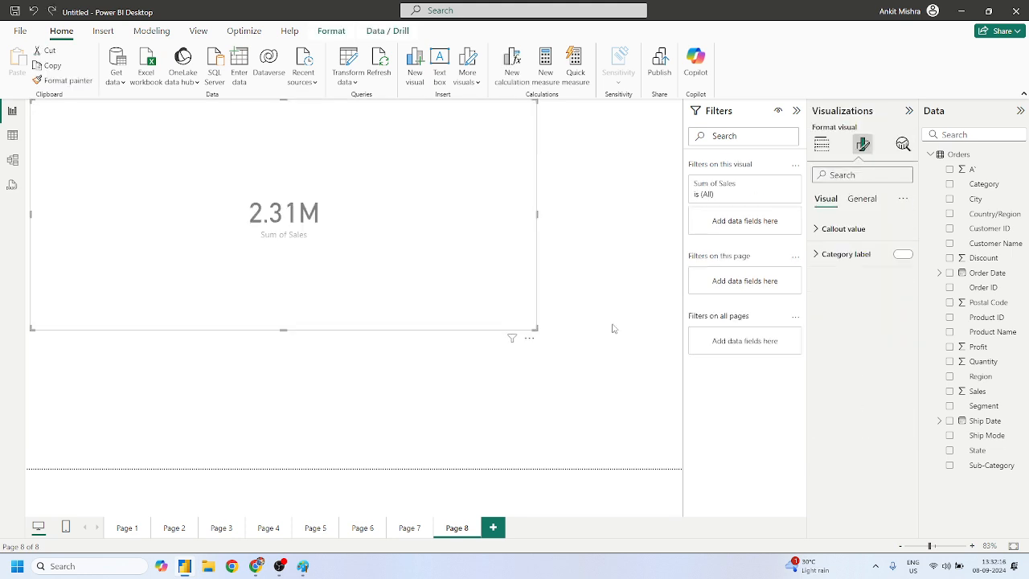
key(ctrl+z)
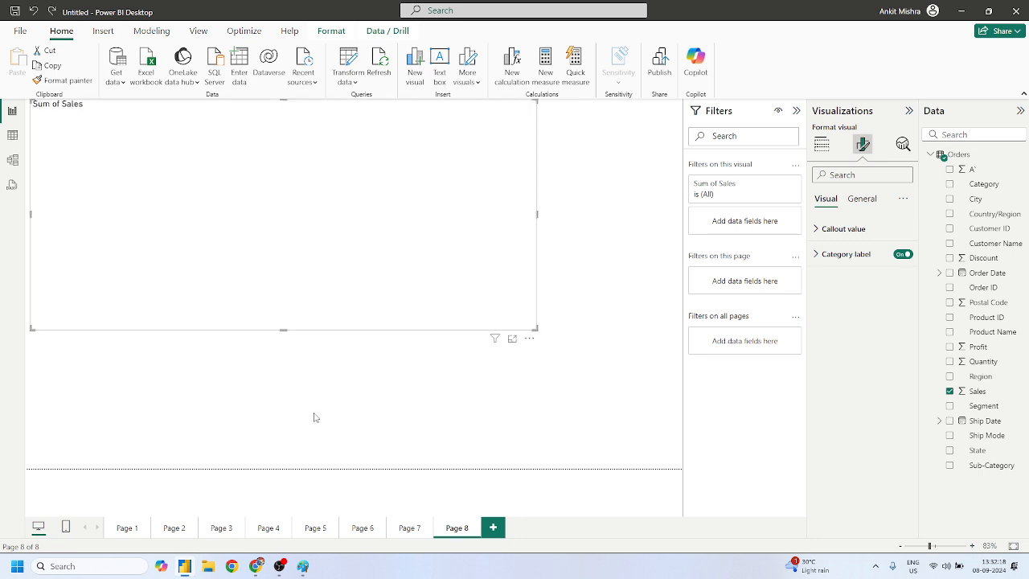
key(ctrl+z)
click(822, 147)
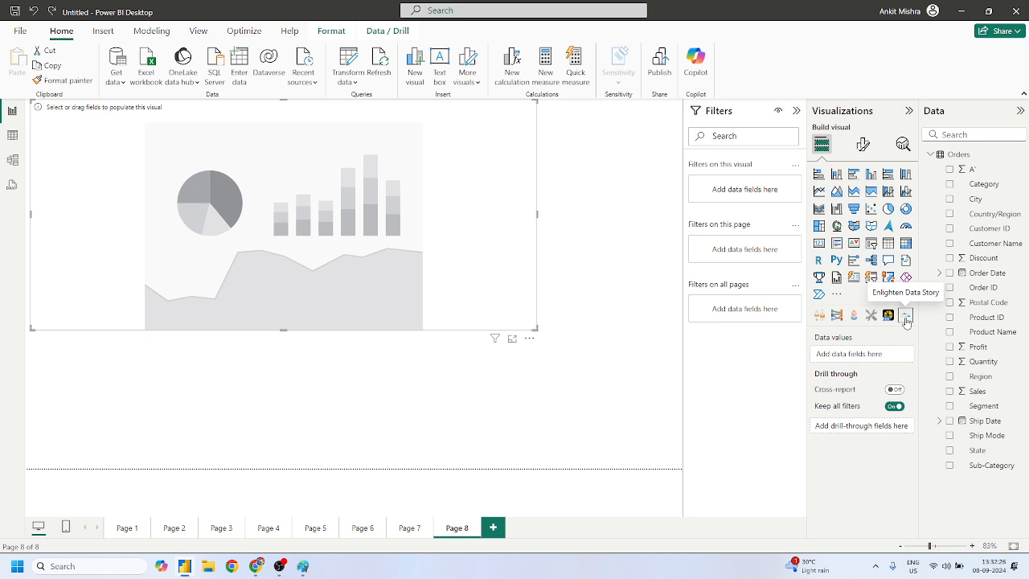
Open the gallery of additional visuals and search it for "data stor"
click(836, 295)
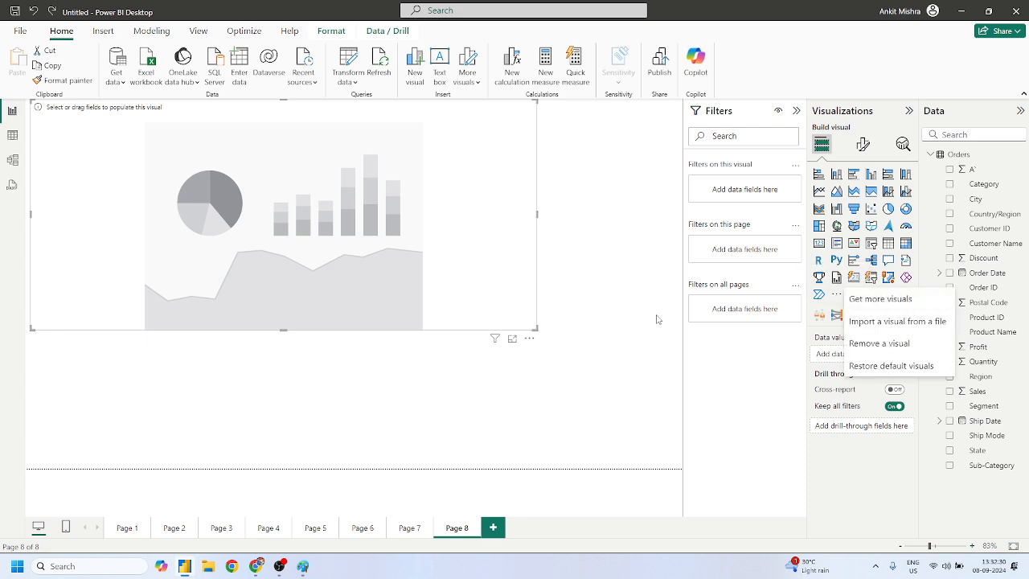
click(750, 390)
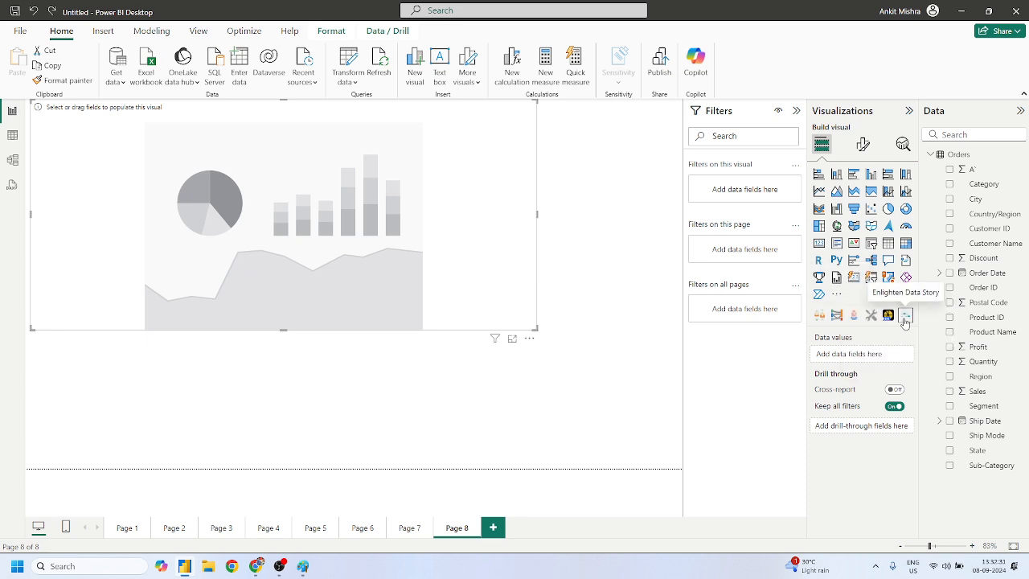
click(837, 295)
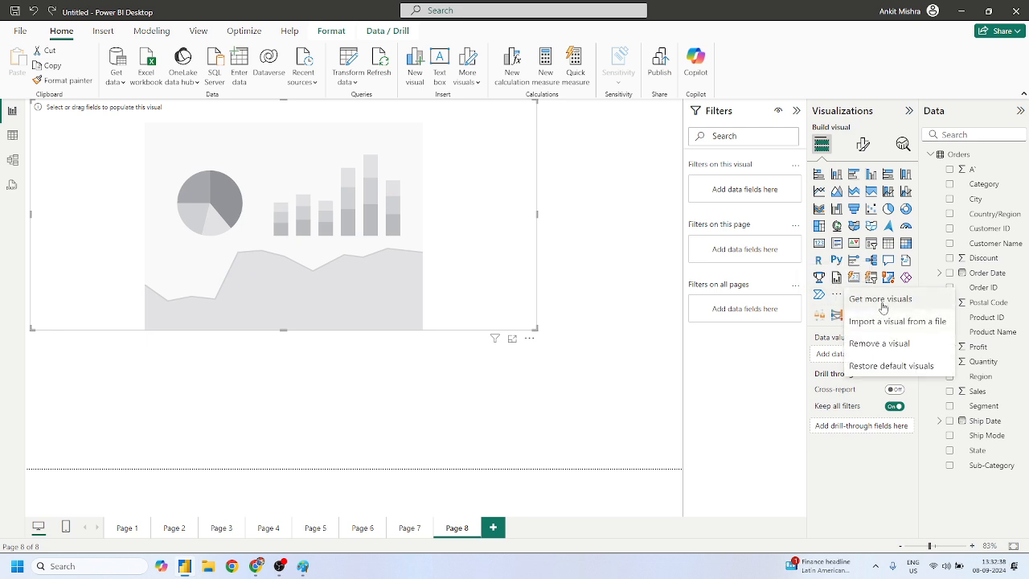
click(881, 300)
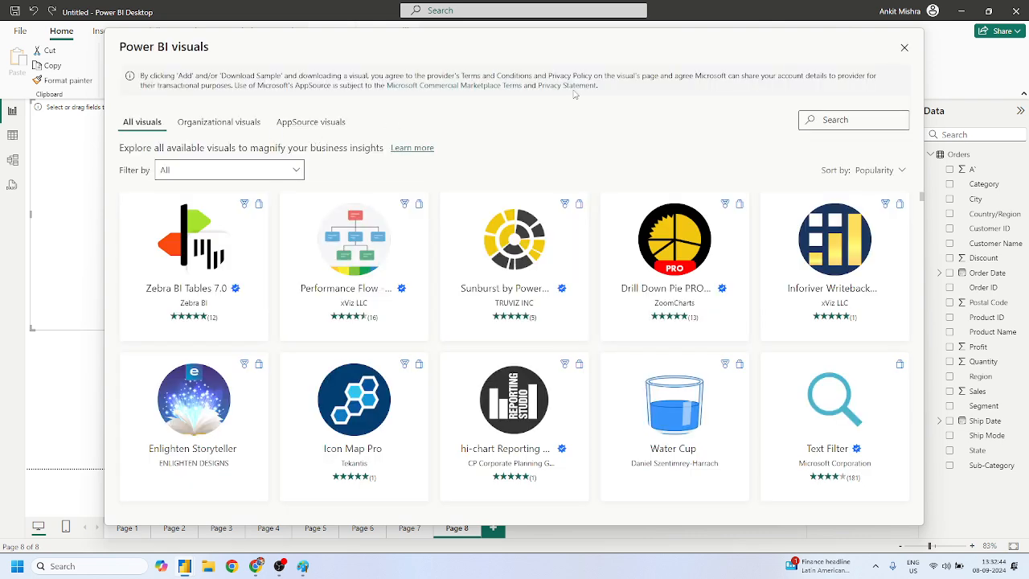
text(data st)
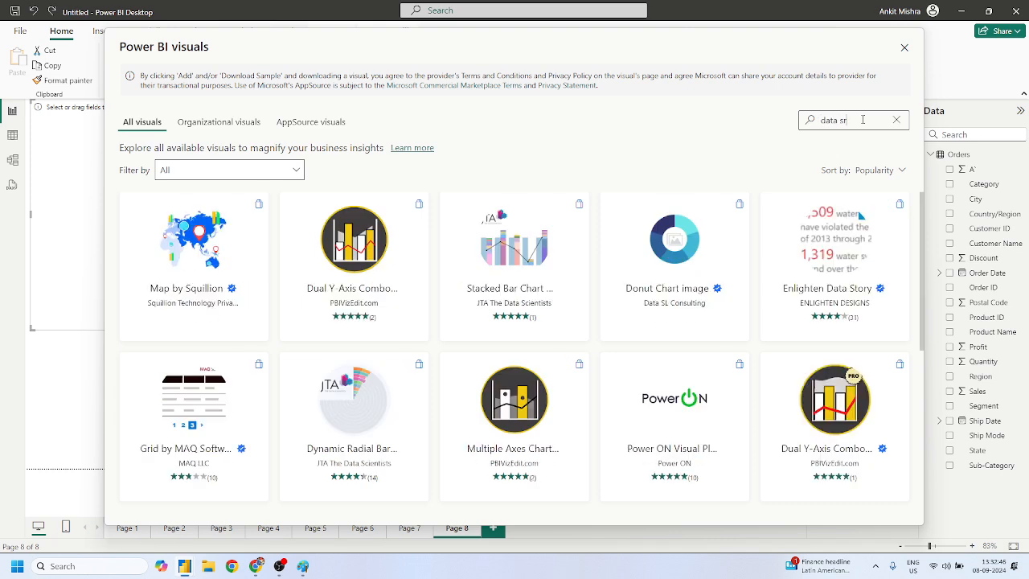
text(oru)
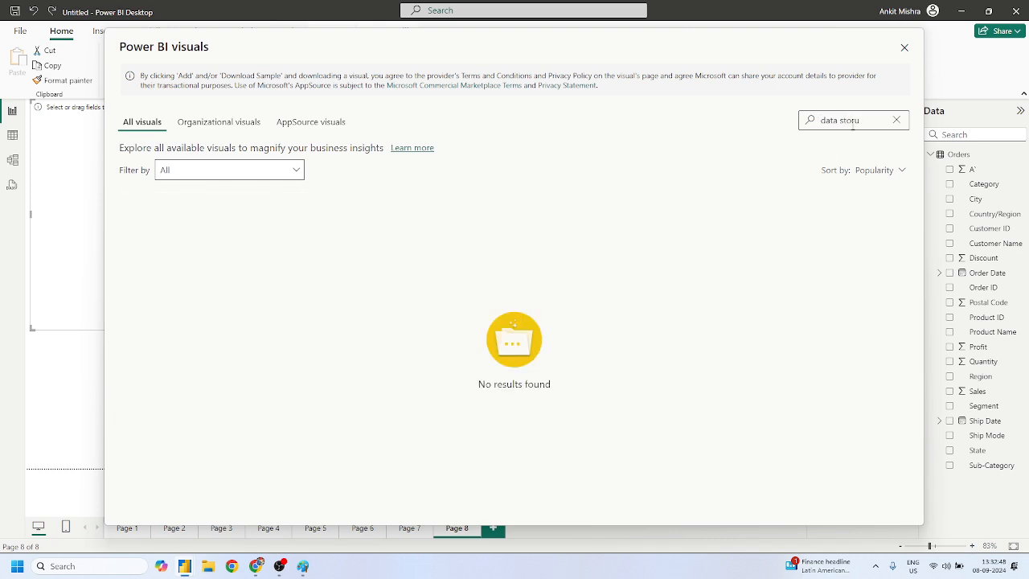
key(BackSpace)
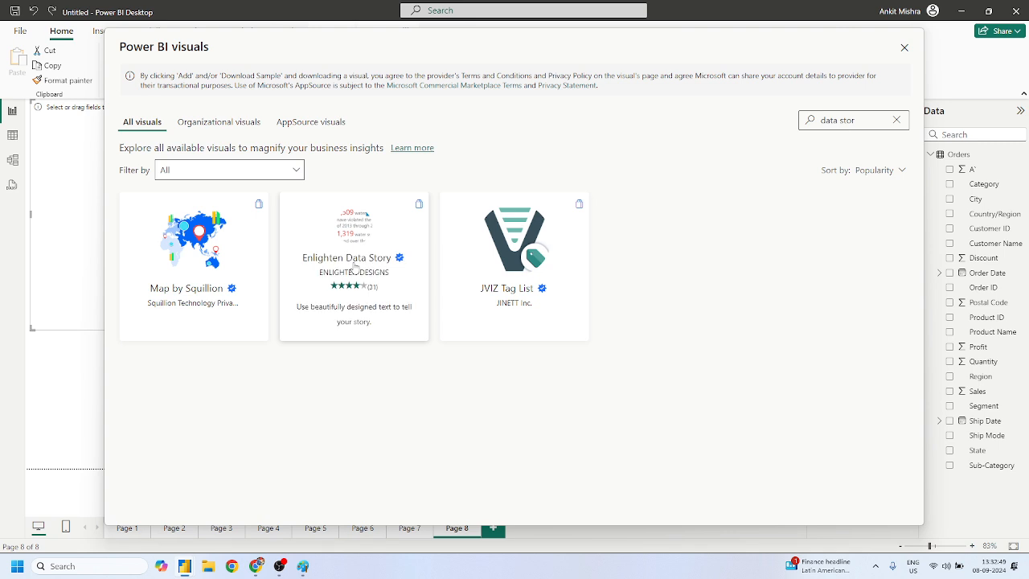
Examine the enlarged sample image in the Enlighten Data Story listing and close the gallery
click(357, 269)
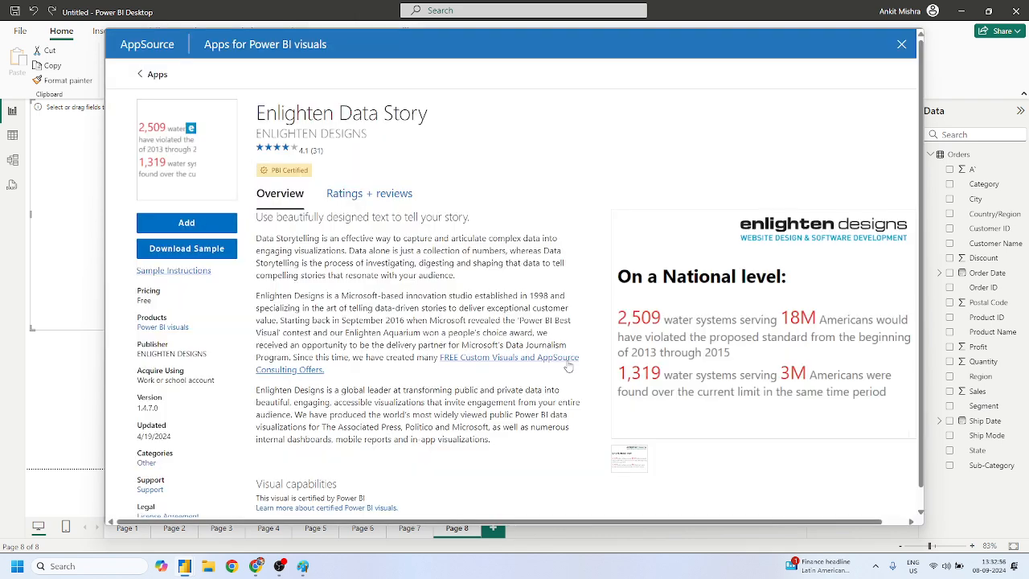
click(696, 378)
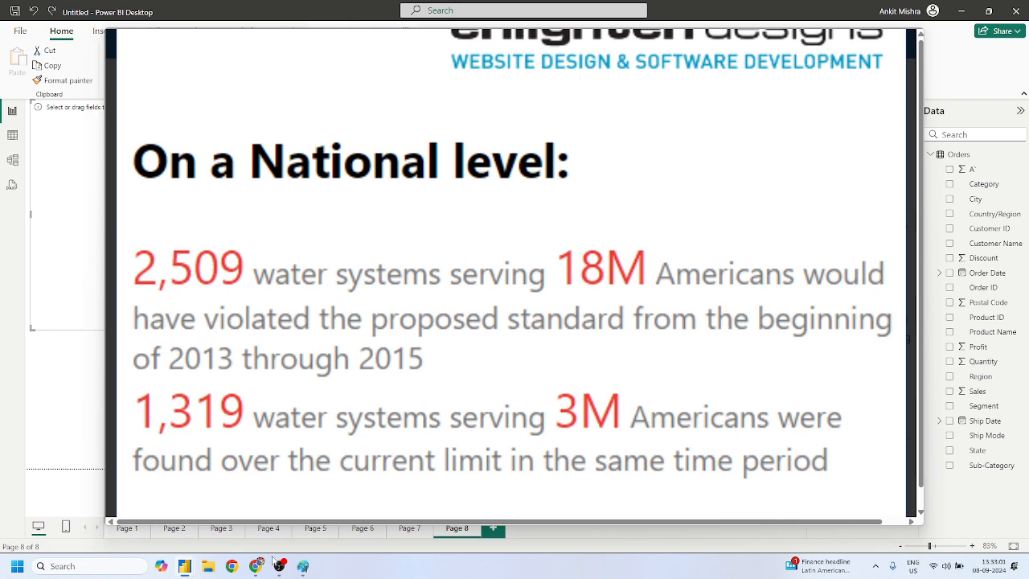
mouse_move(184, 567)
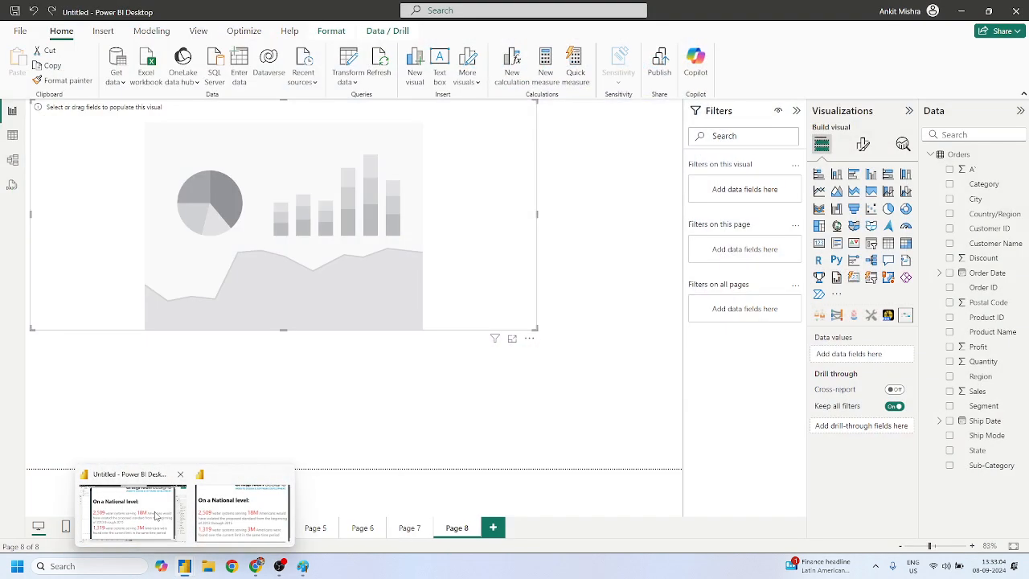
click(156, 516)
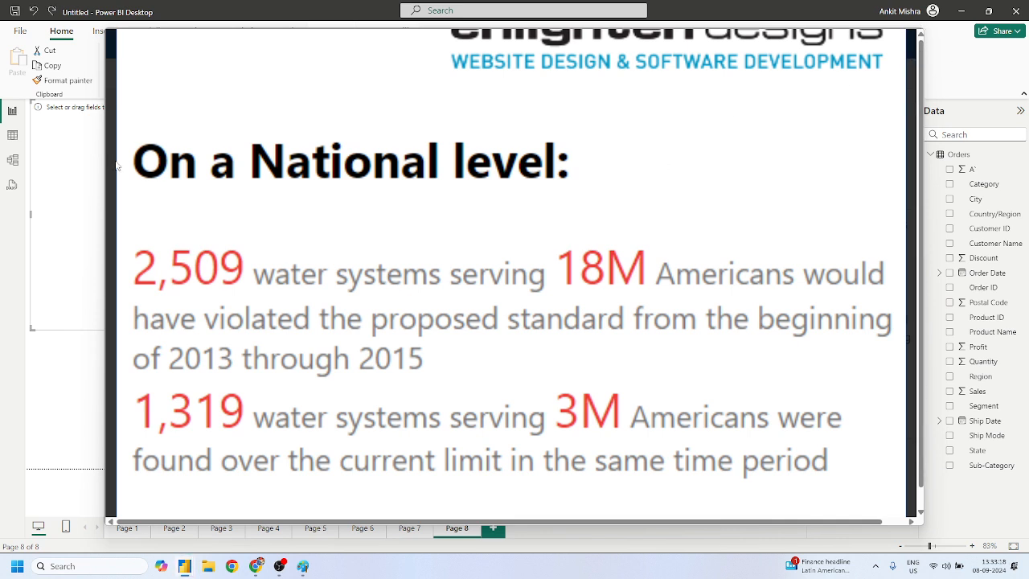
mouse_move(193, 558)
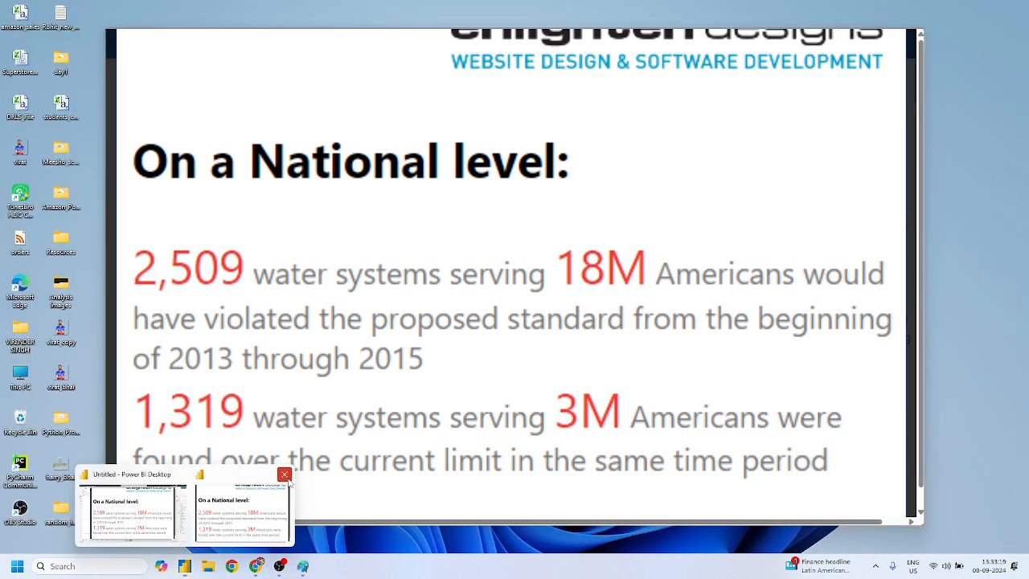
click(288, 481)
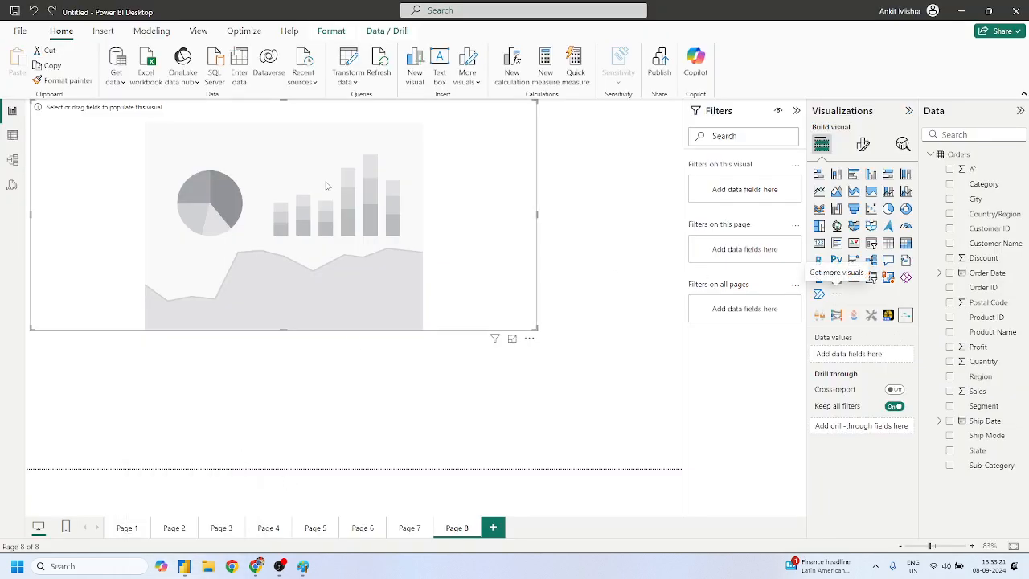
Move the Data Story visual toward the middle of the page and add Sales as its data value
drag(327, 189, 374, 224)
click(863, 144)
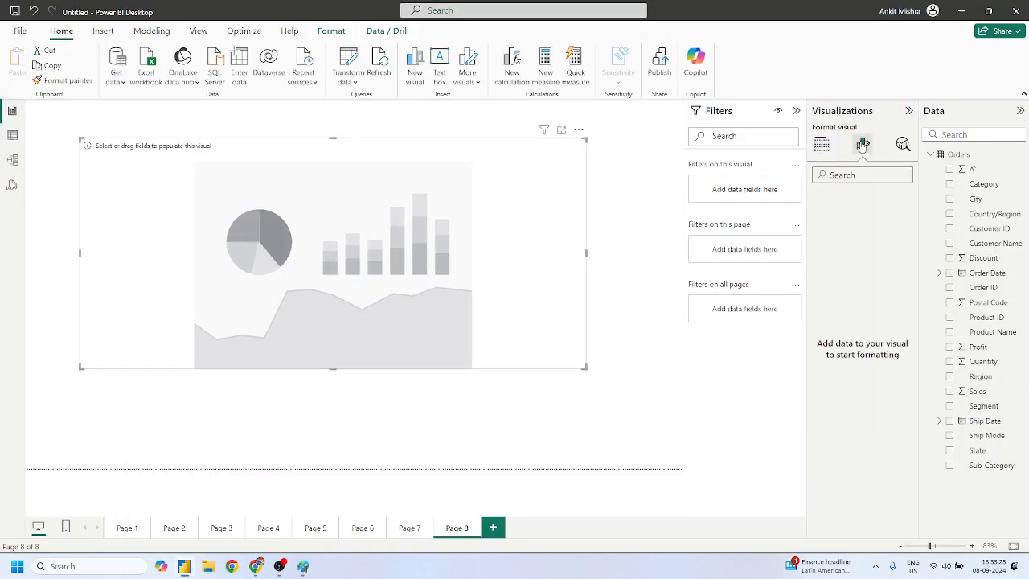
click(821, 144)
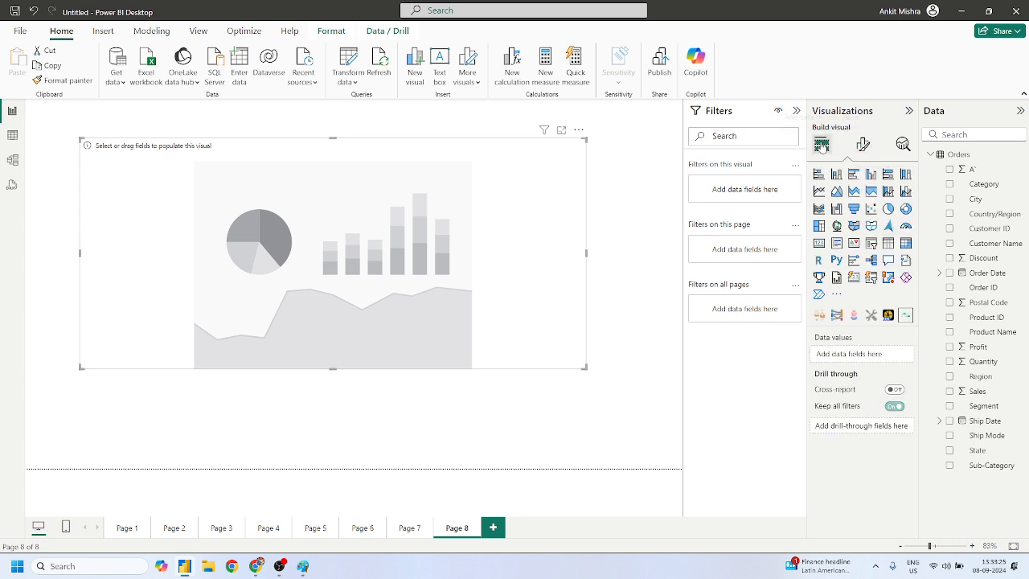
drag(976, 390, 856, 354)
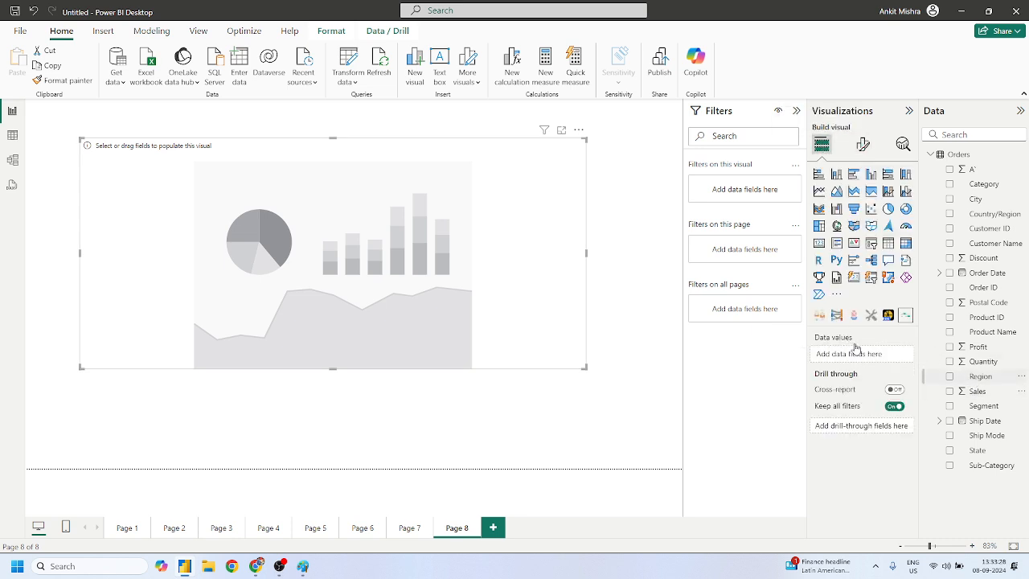
Set the story text to "Total Sales #" and its font colour to orange
click(863, 144)
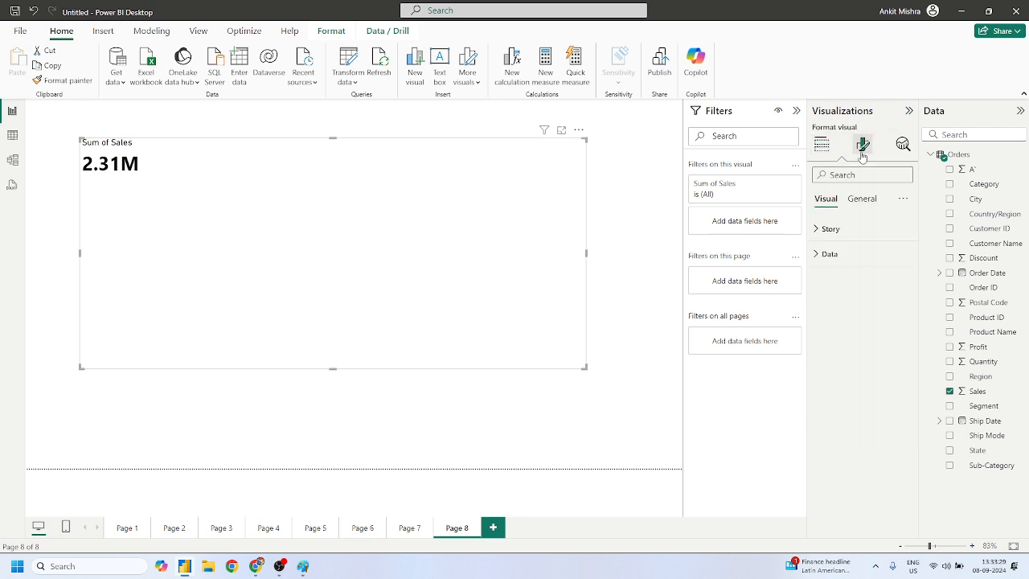
click(824, 230)
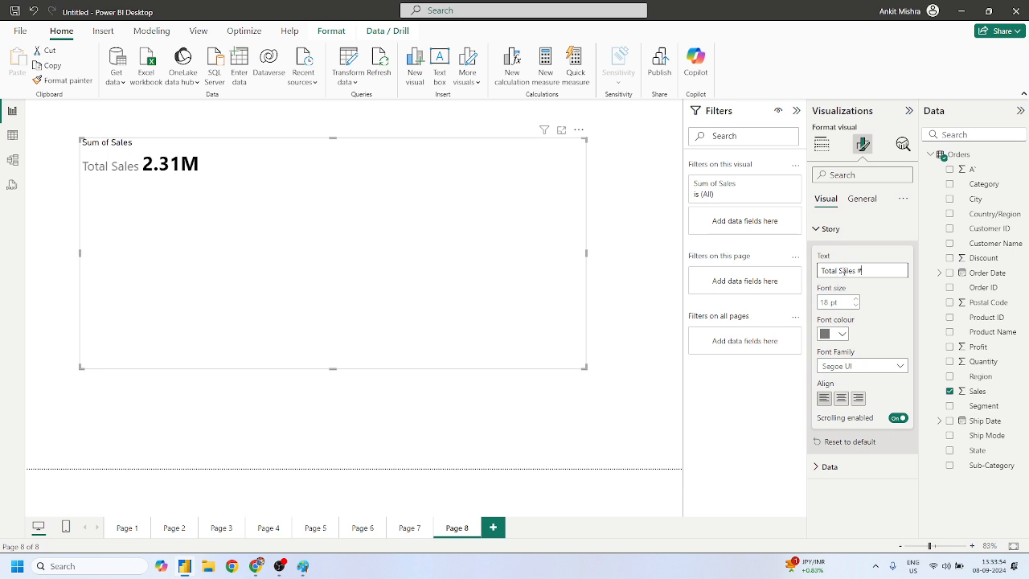
click(839, 334)
click(903, 283)
Add Profit below Sales in the Data Story's data values
click(821, 144)
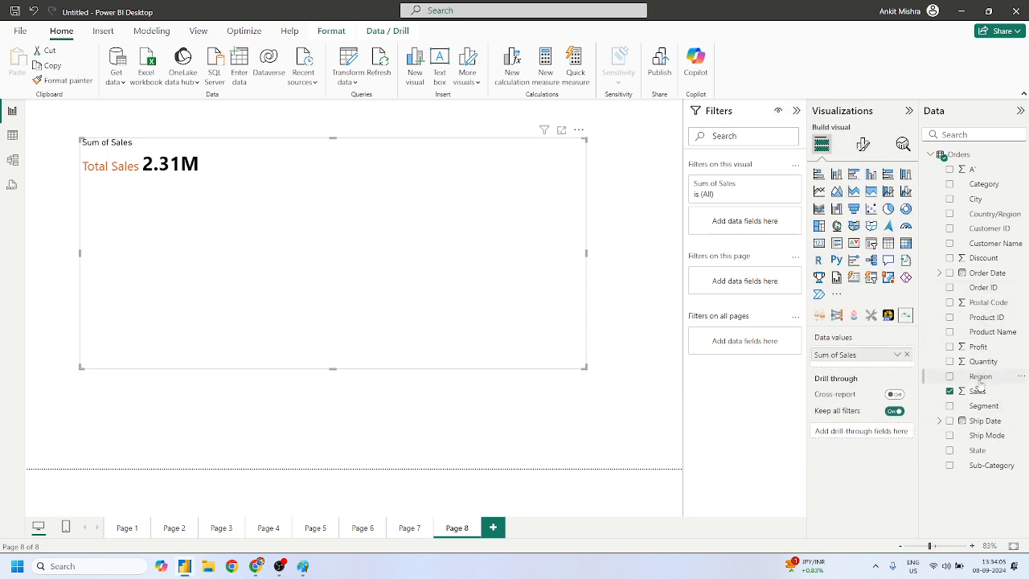
drag(981, 347, 867, 366)
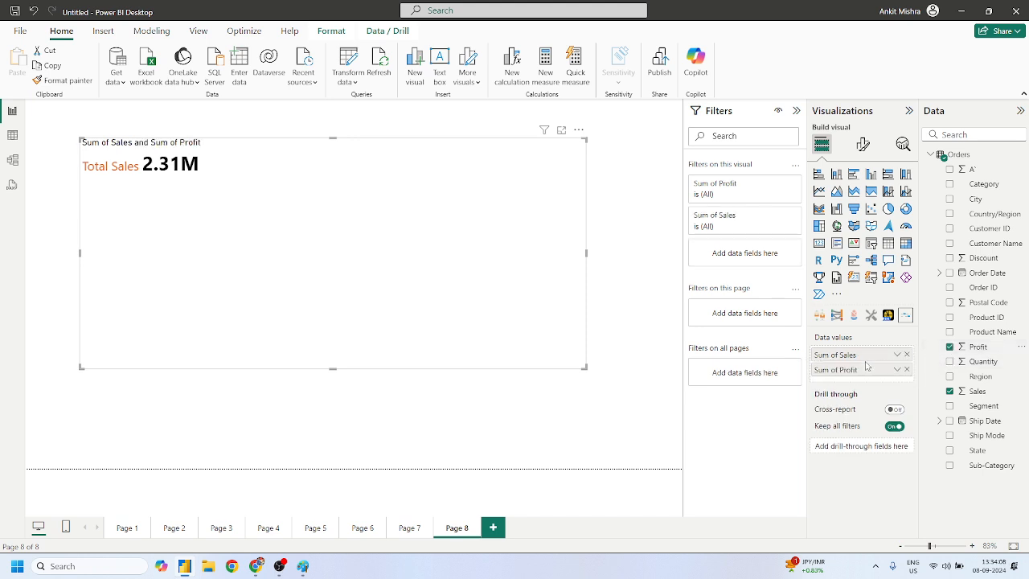
Extend the Data Story text to "Total Sales # Total Profit #" and make the visual slightly smaller
click(862, 147)
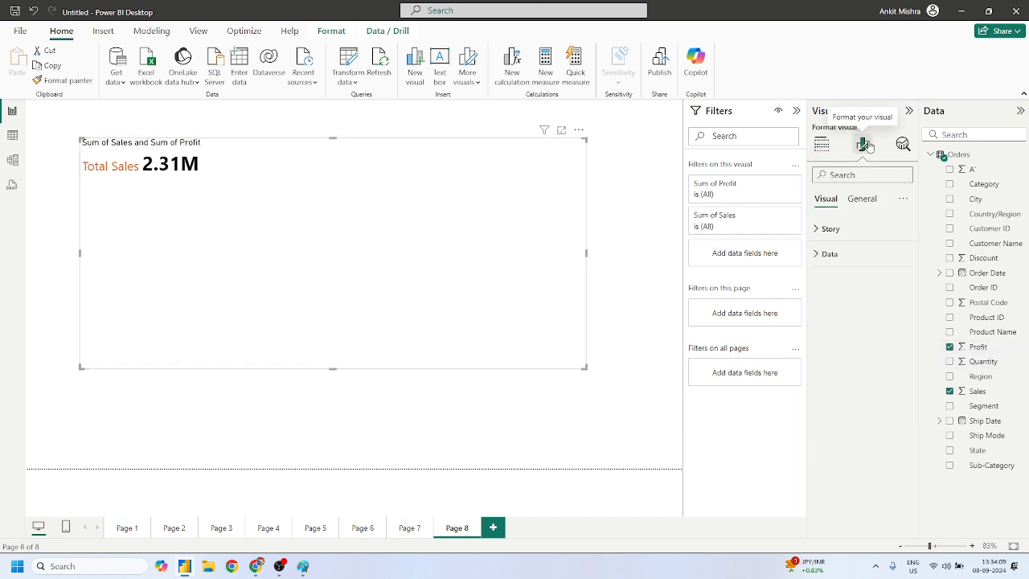
click(824, 229)
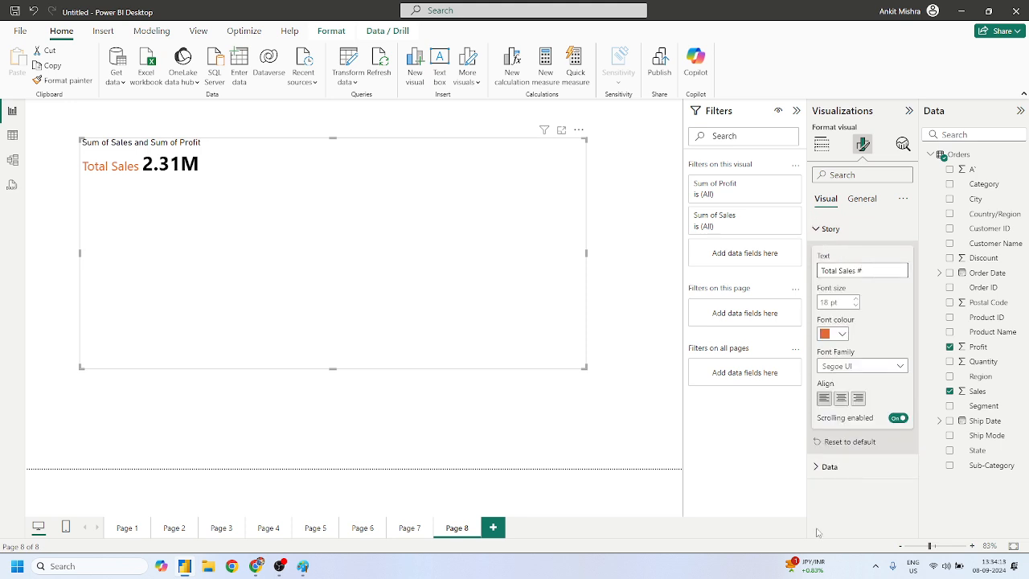
click(828, 467)
scroll(837, 450, down, 1)
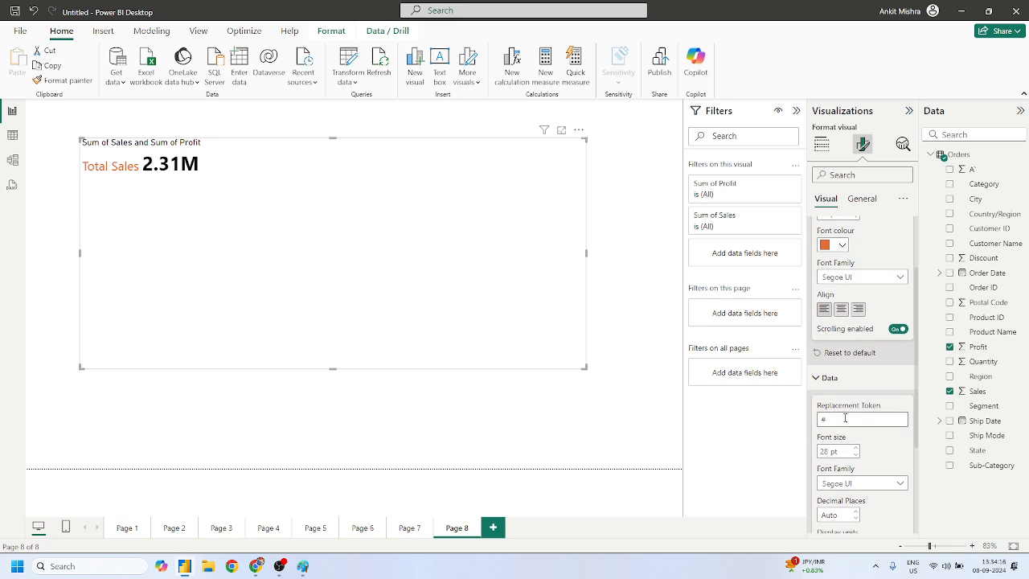
scroll(845, 418, down, 2)
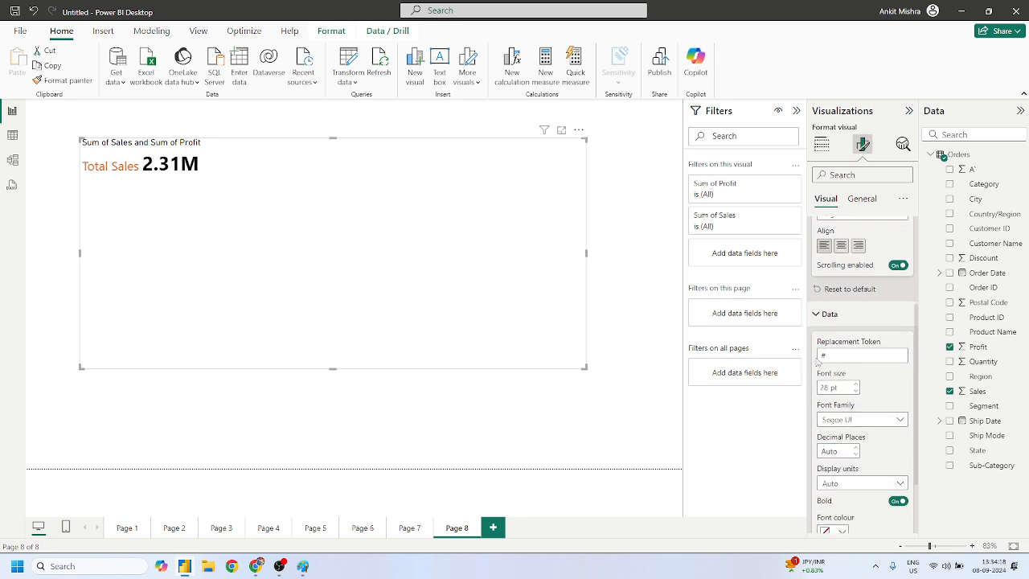
scroll(859, 290, up, 3)
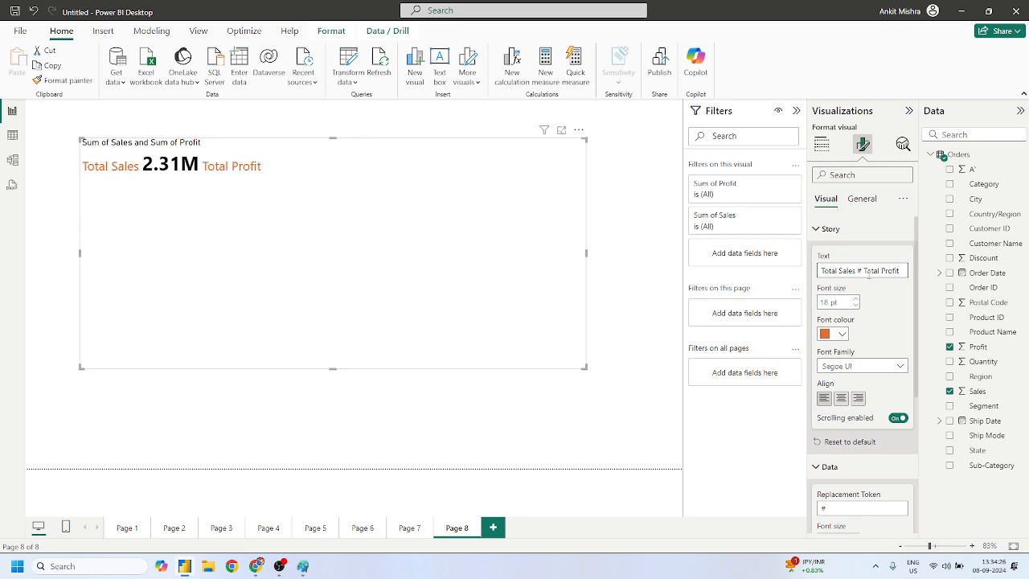
text(#)
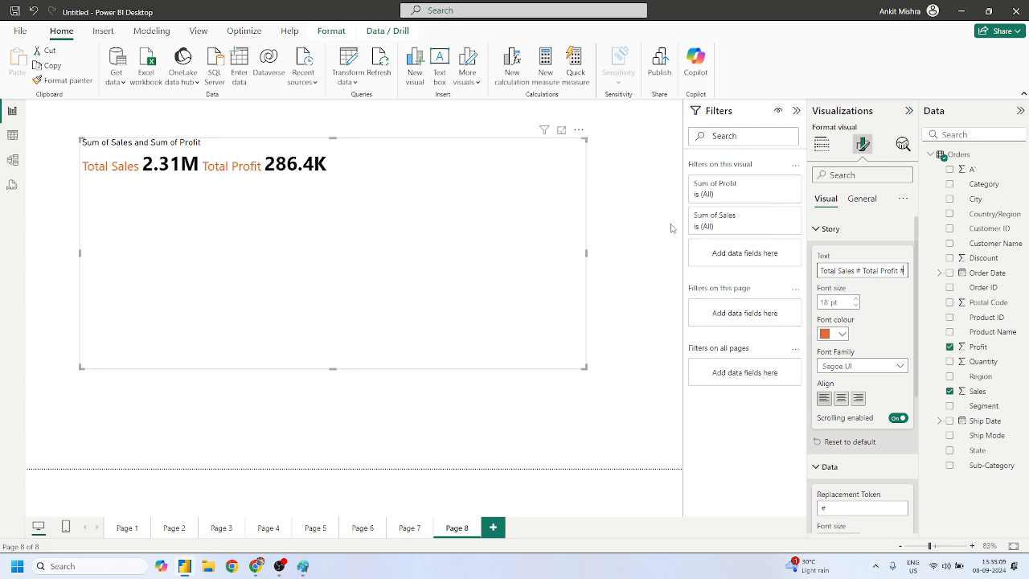
drag(584, 366, 555, 309)
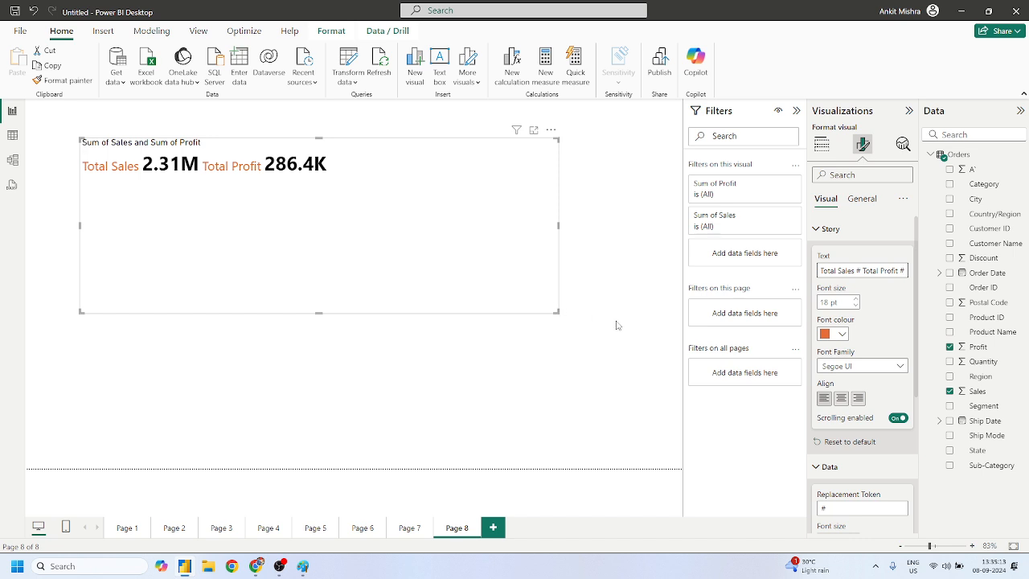
click(672, 283)
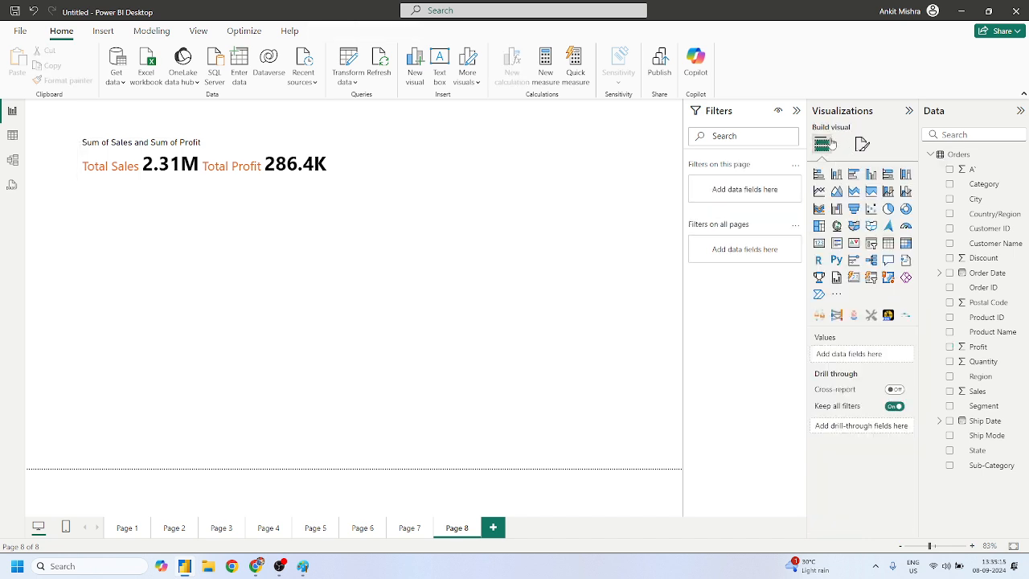
Search the Power BI visuals gallery for "zebra" and open the Zebra BI Charts listing
click(836, 294)
key(Escape)
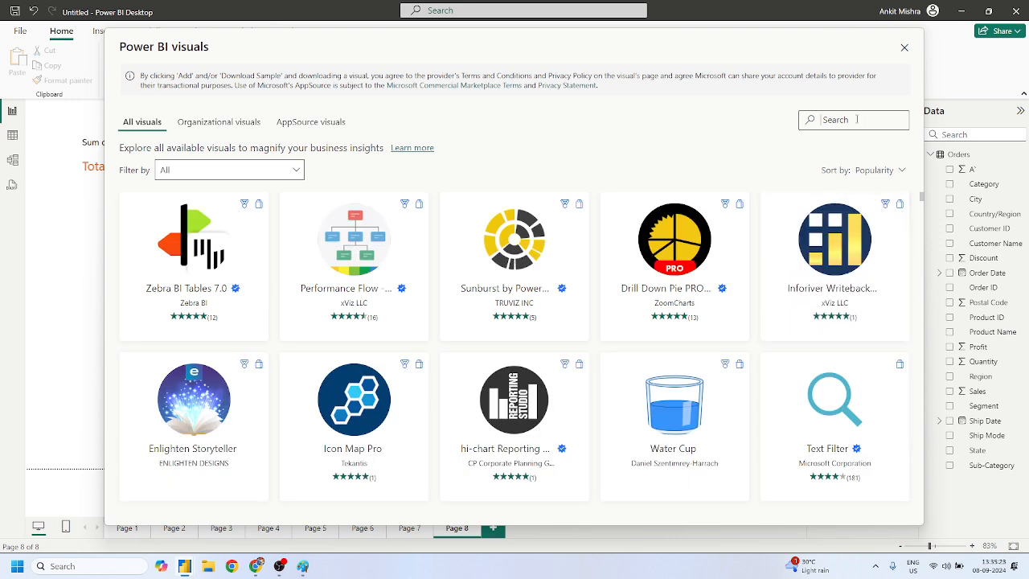
text(ze)
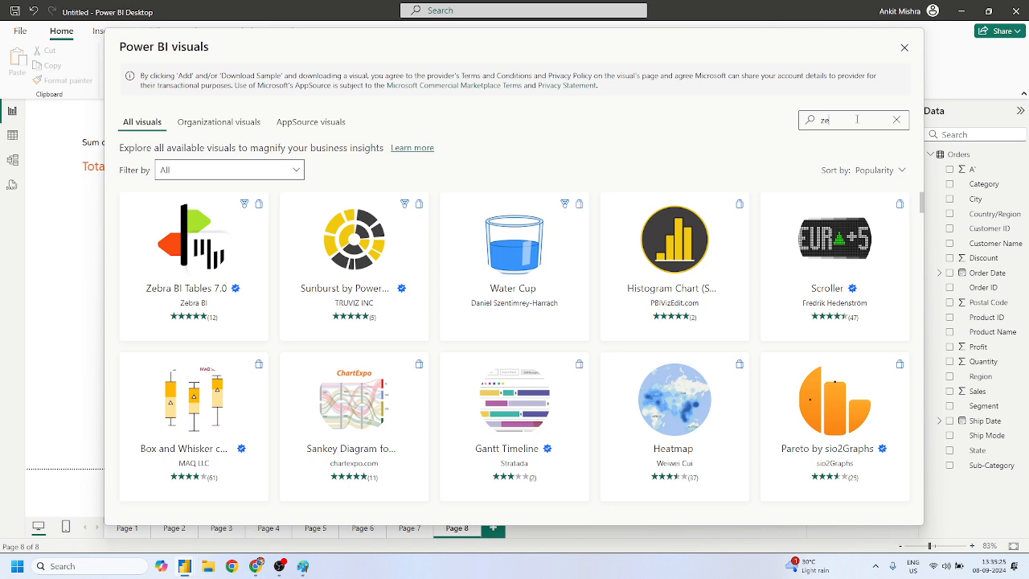
key(BackSpace)
key(BackSpace)
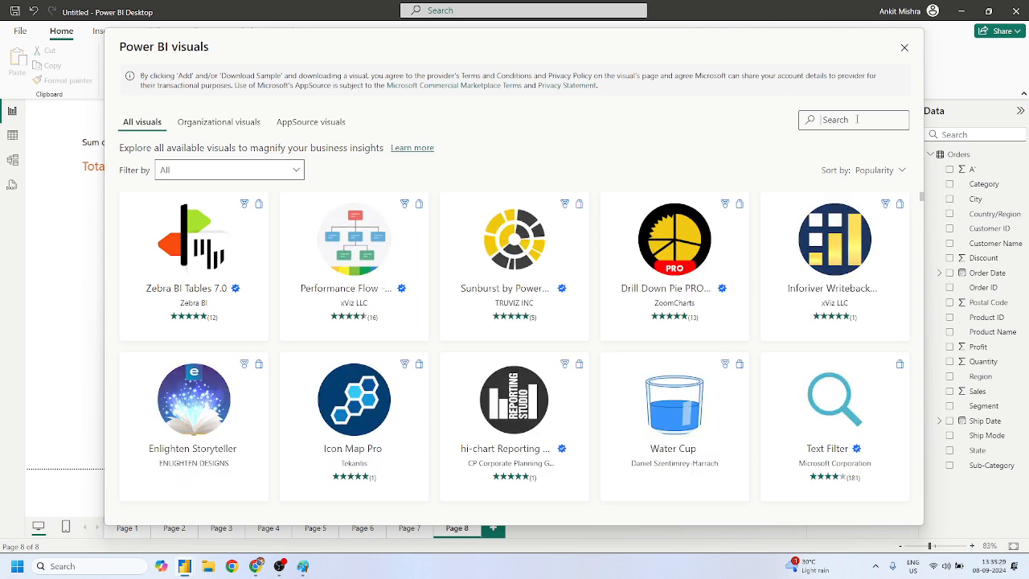
text(zebra)
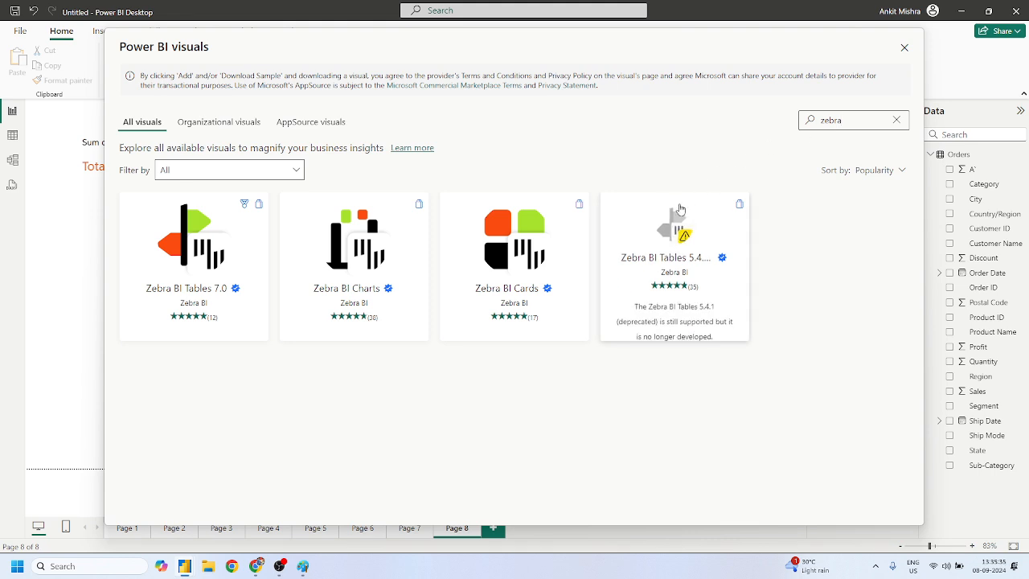
click(372, 252)
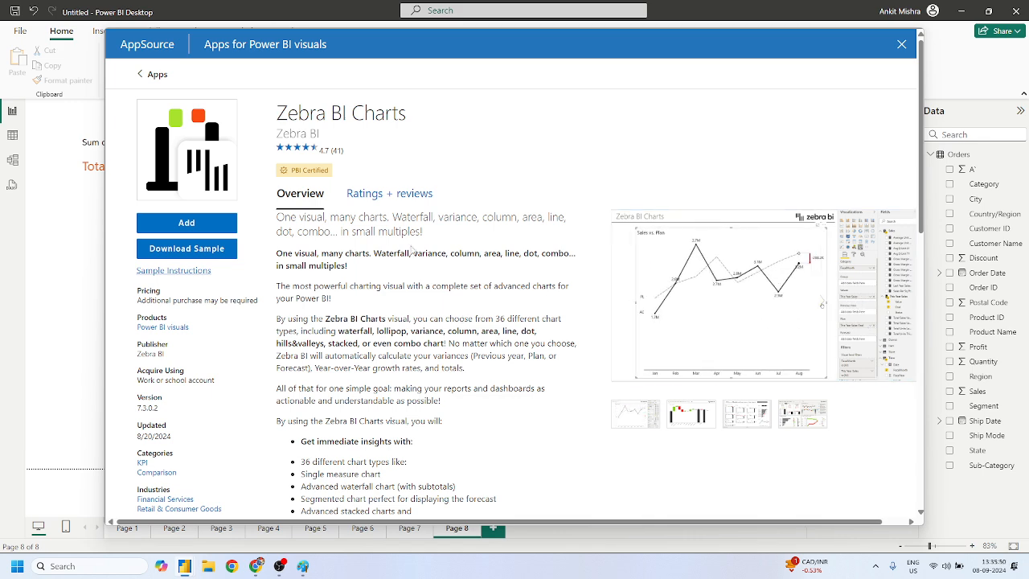
Read the overview description of Zebra BI Charts and add the visual to the report
drag(277, 216, 448, 236)
click(447, 235)
drag(392, 217, 514, 254)
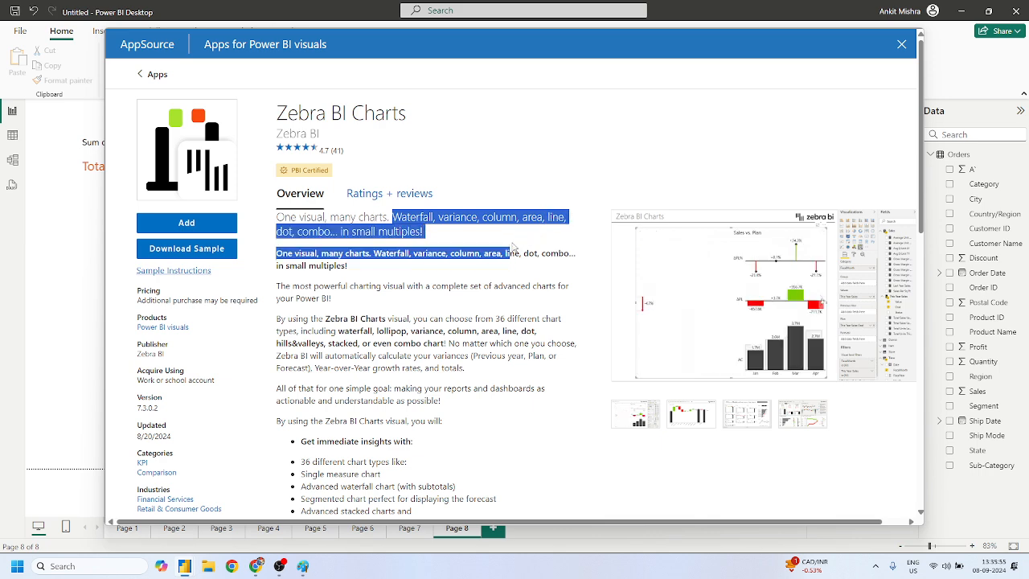
click(397, 231)
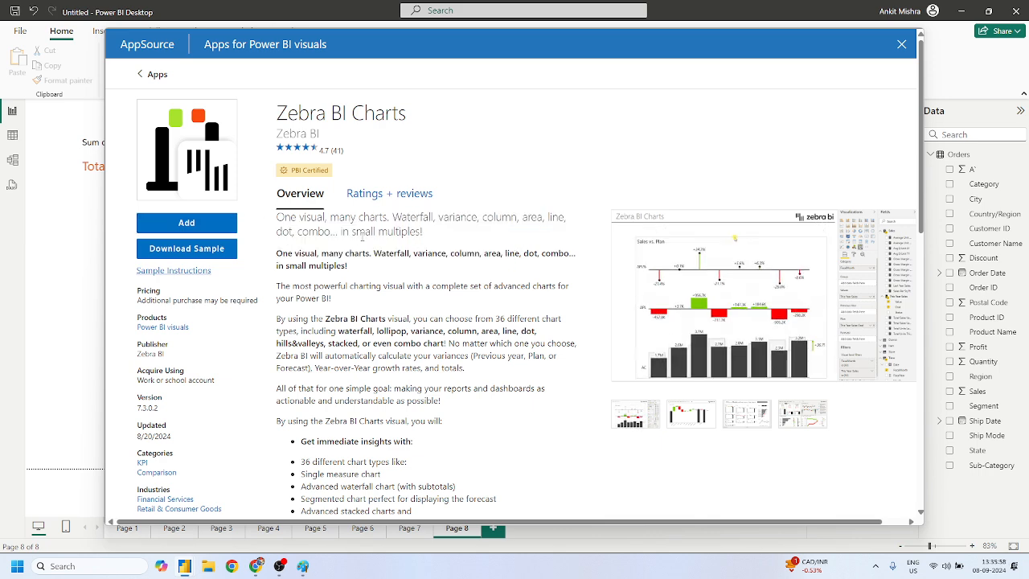
drag(338, 232, 417, 233)
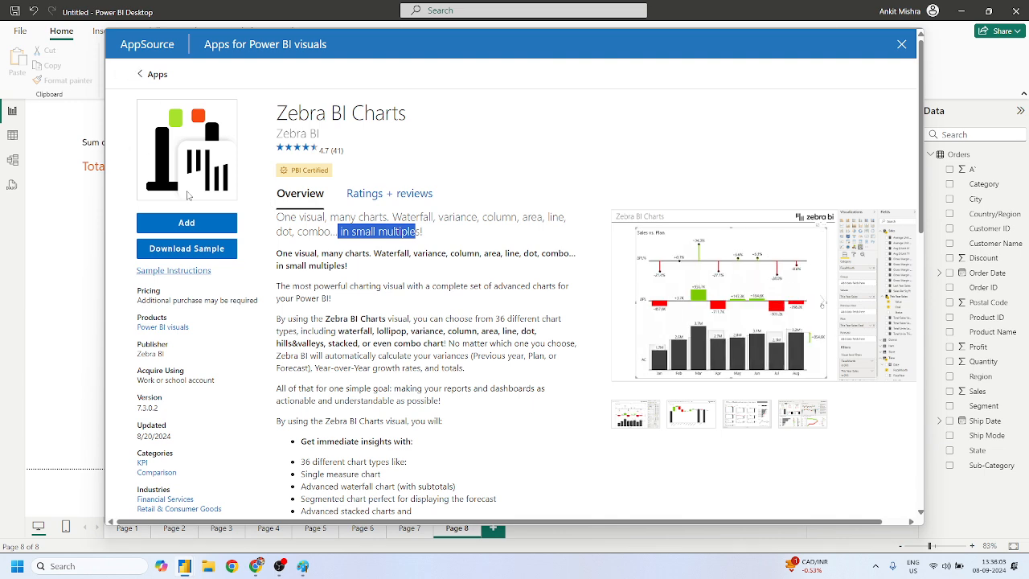
click(184, 222)
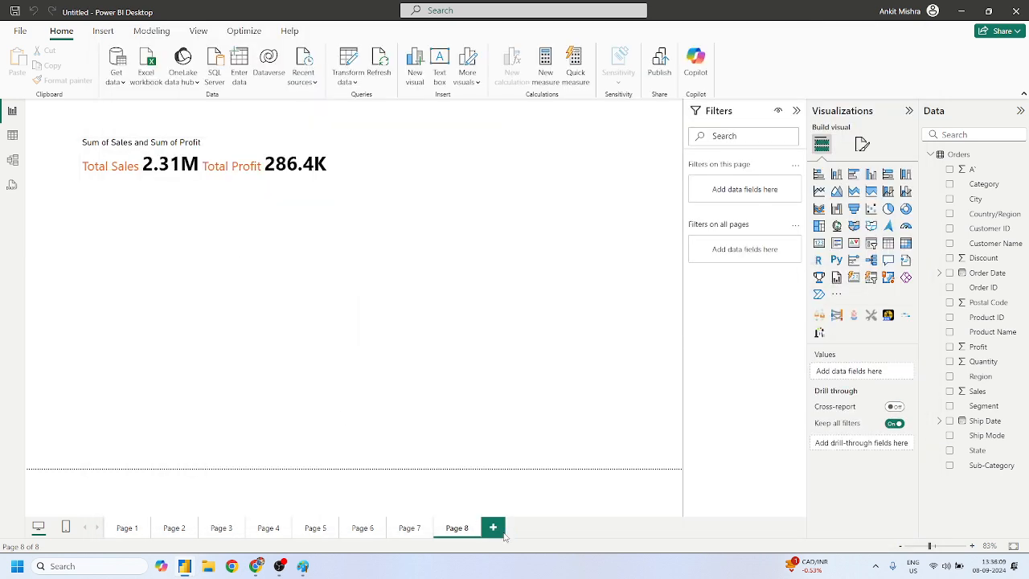
click(612, 305)
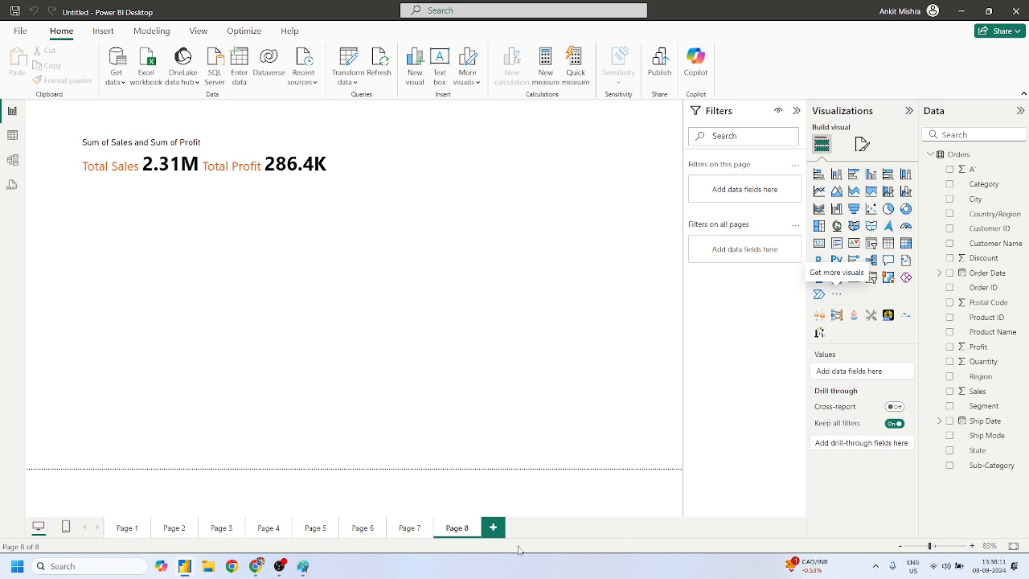
Add a new report page, insert a Zebra BI Charts visual and enlarge it across the page
click(492, 527)
click(820, 333)
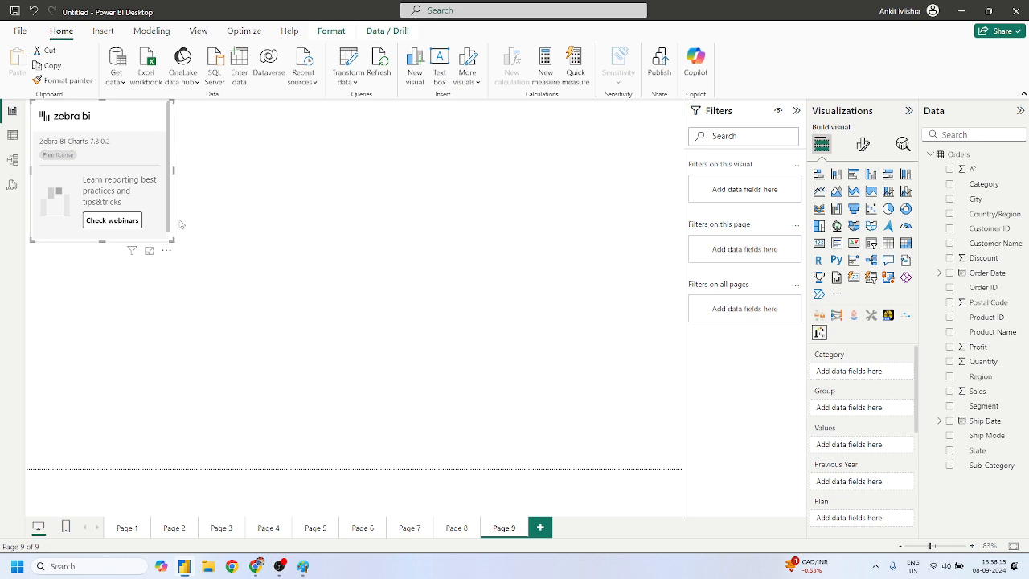
drag(173, 239, 506, 351)
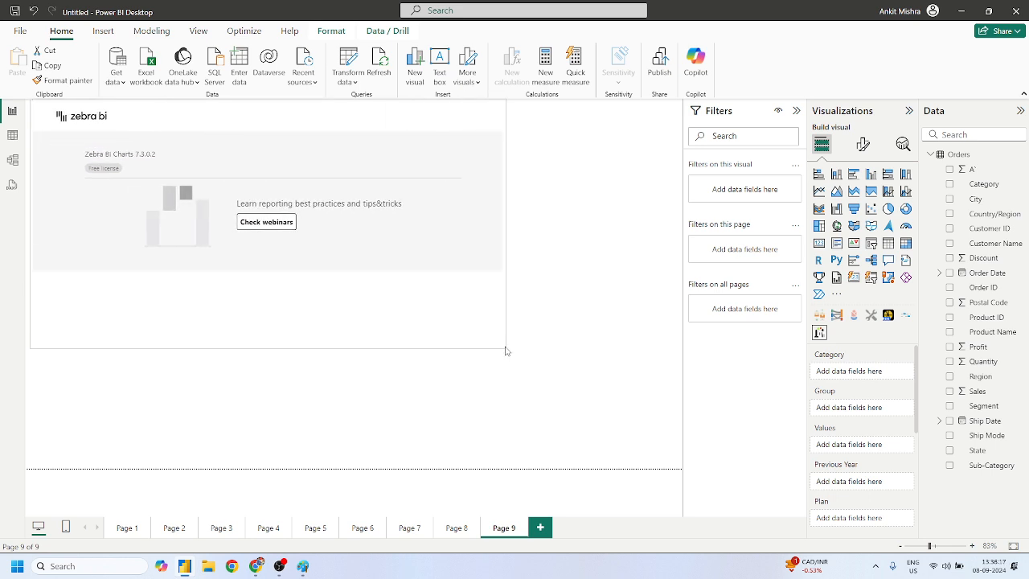
Set Category as the Zebra chart's category and Sales as its values, and enlarge the chart further
scroll(876, 444, down, 5)
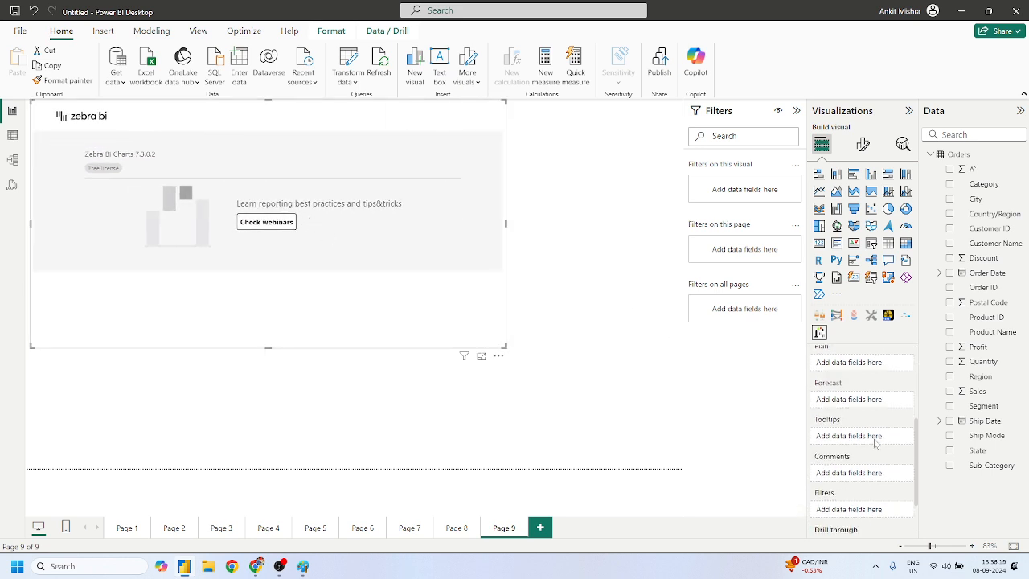
scroll(876, 444, up, 5)
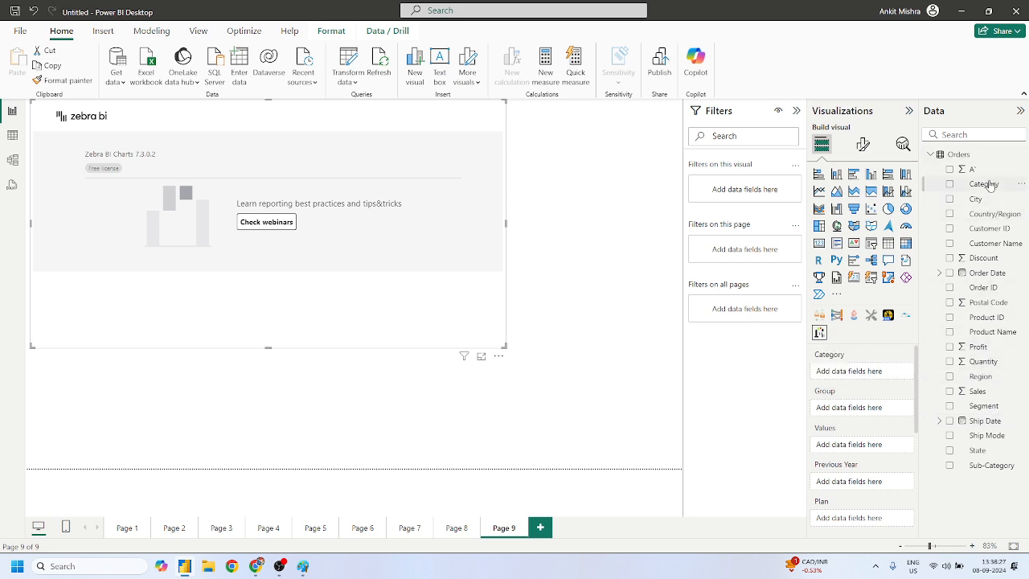
drag(988, 187, 858, 368)
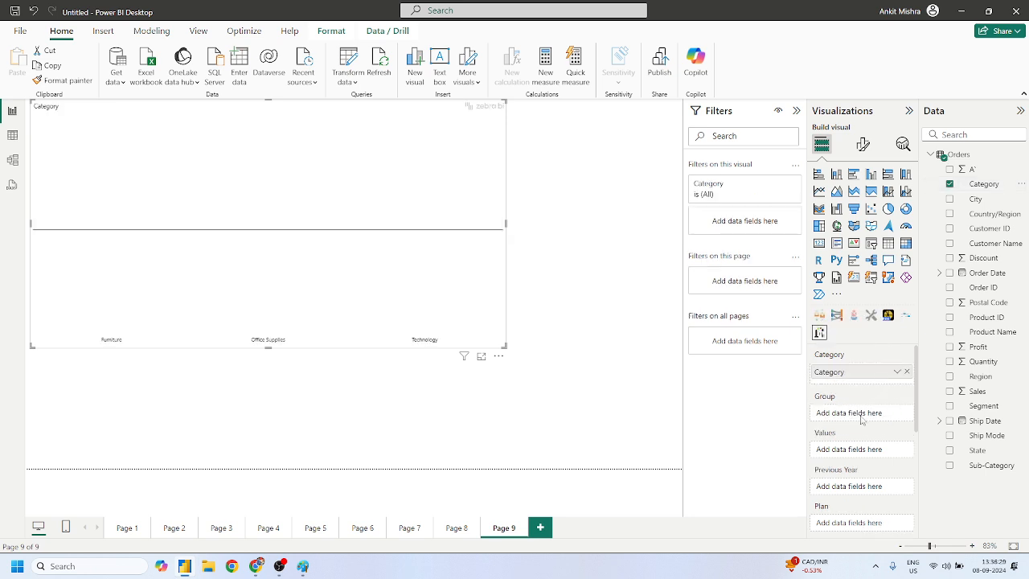
drag(979, 394, 871, 444)
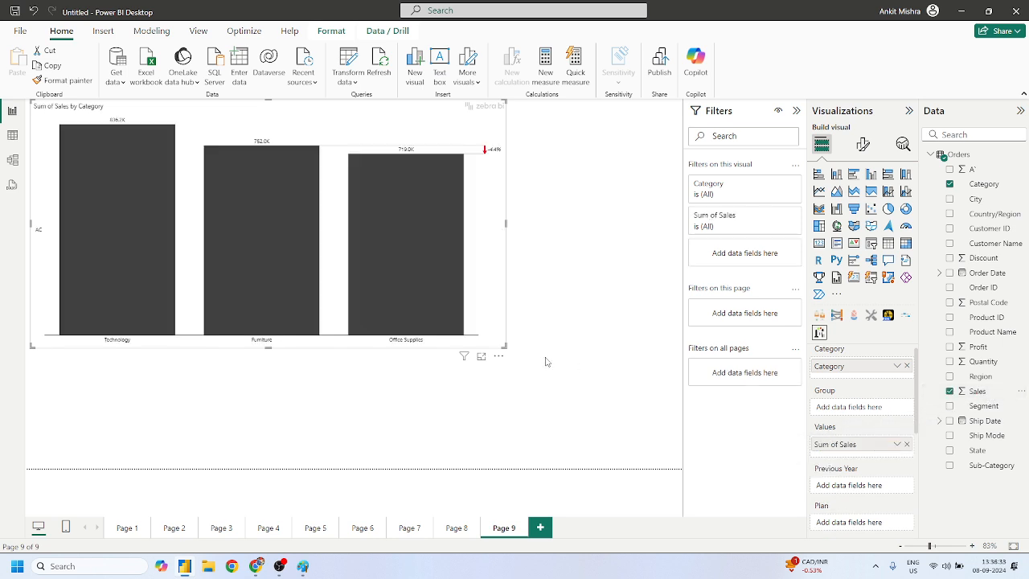
drag(505, 344, 575, 432)
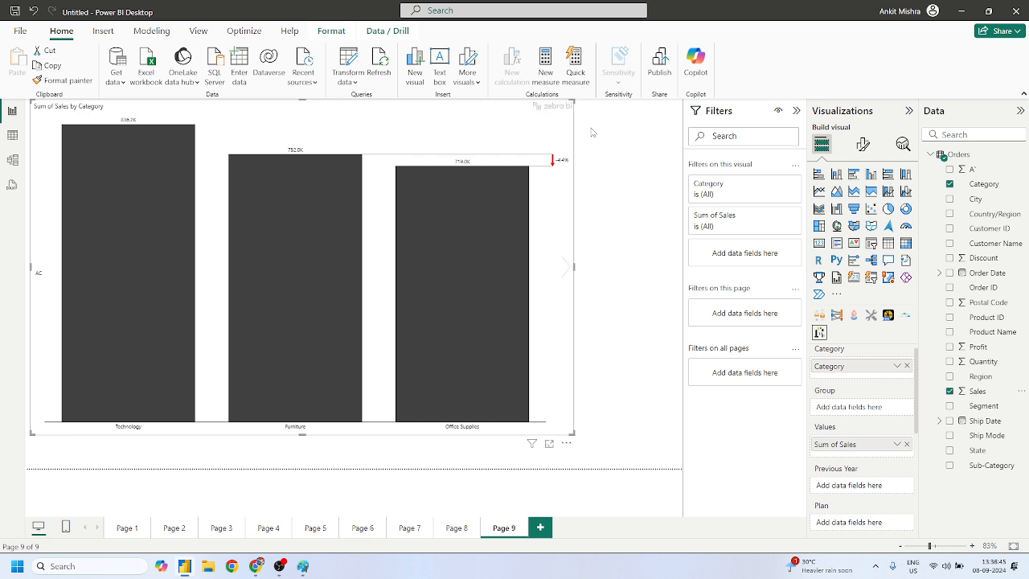
Assign Discount as the Zebra chart's Previous Year value and enlarge the chart slightly
scroll(859, 464, down, 1)
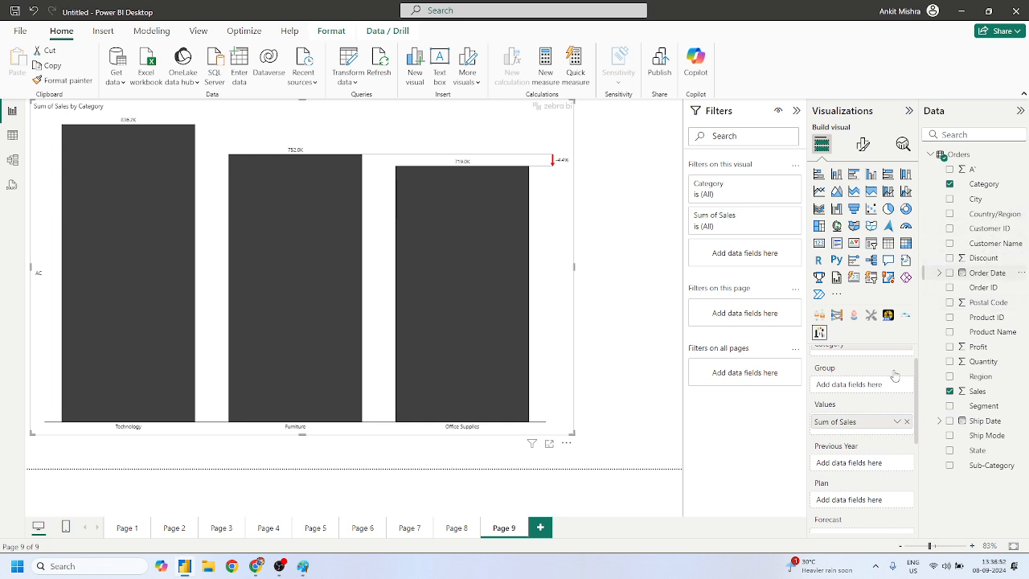
click(988, 275)
drag(995, 277, 862, 462)
drag(981, 262, 858, 473)
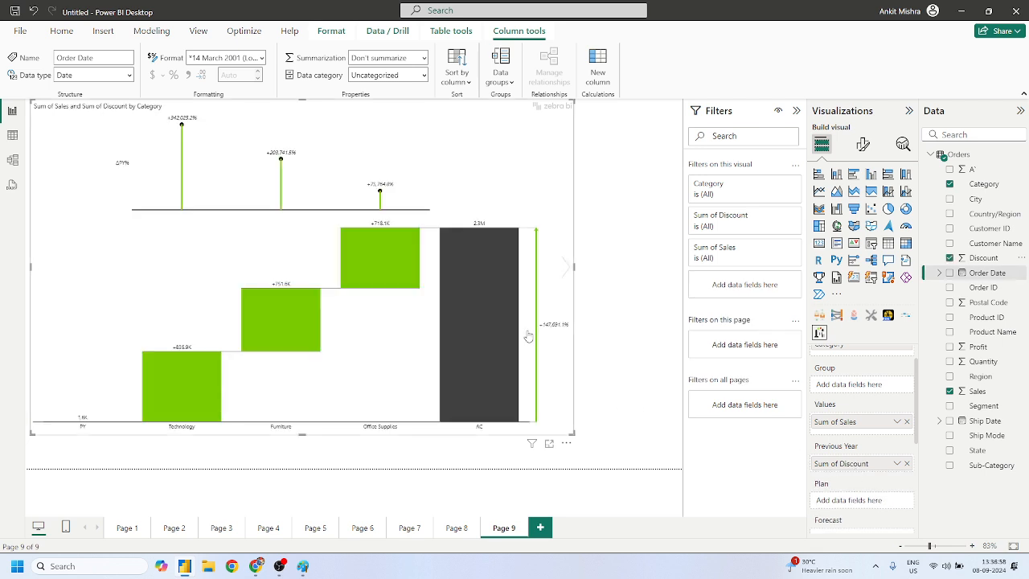
drag(571, 432, 590, 457)
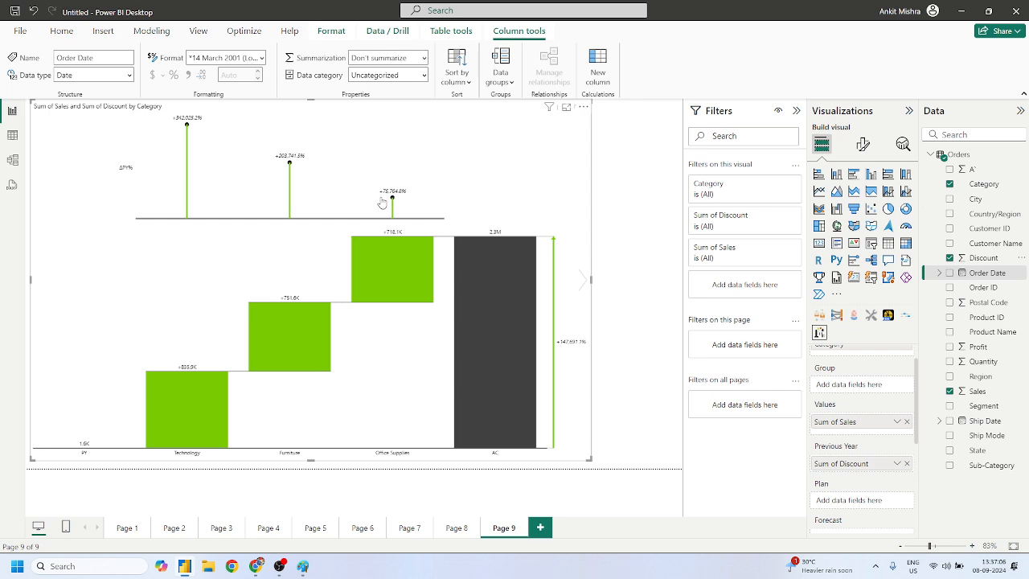
Check the details of individual bars in the Zebra chart and group the chart by Region
mouse_move(176, 406)
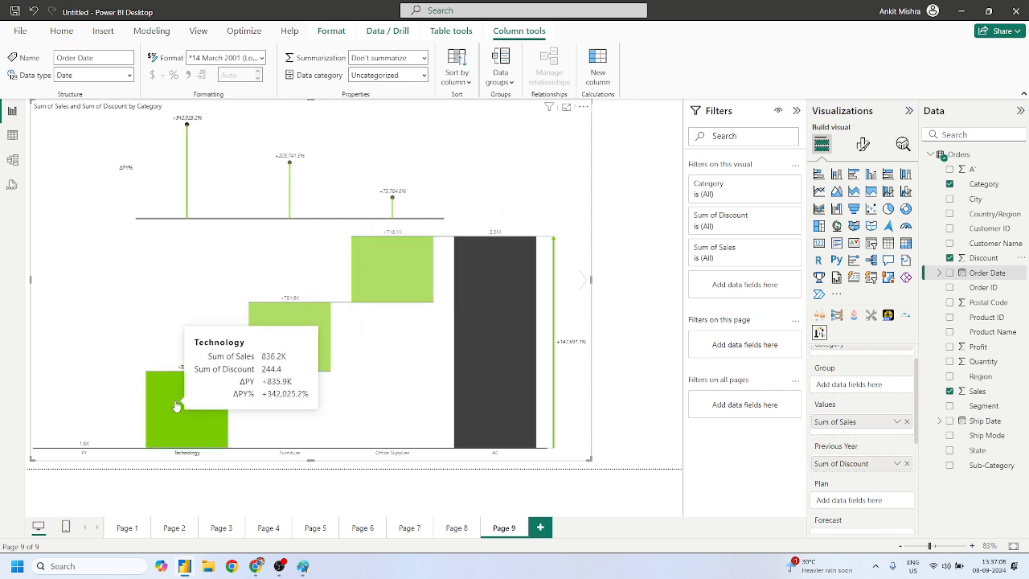
mouse_move(423, 279)
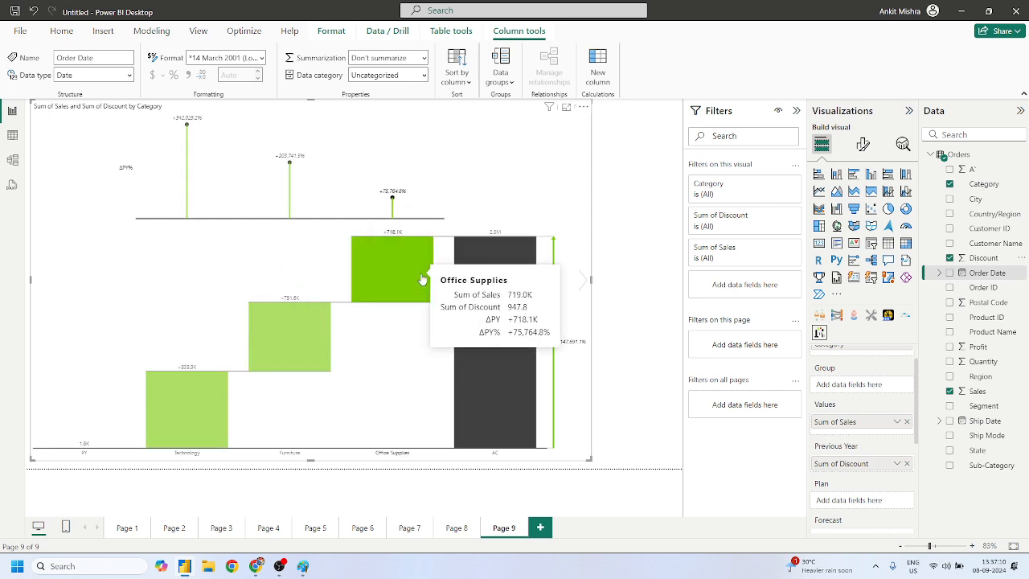
mouse_move(479, 321)
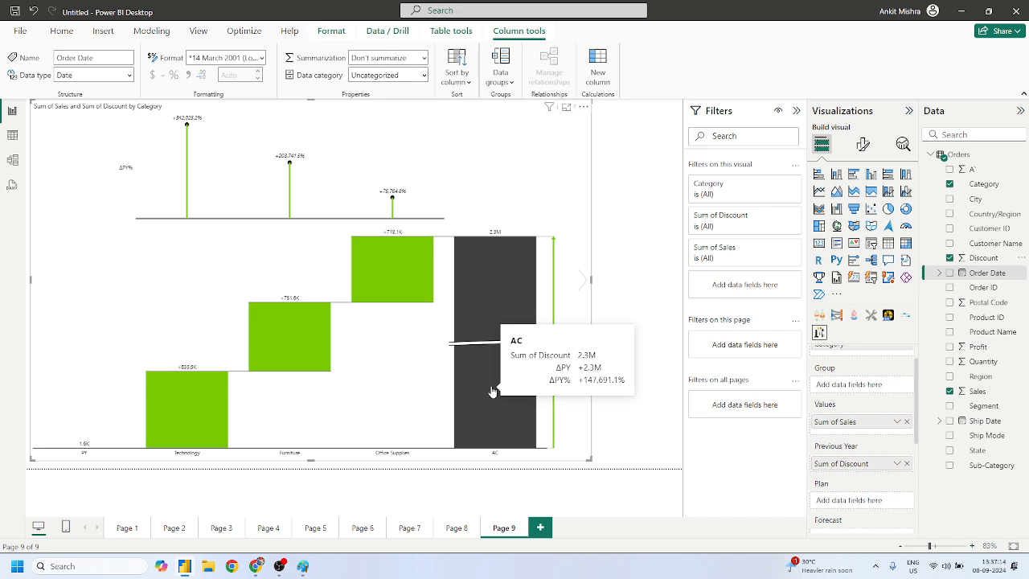
scroll(882, 463, up, 2)
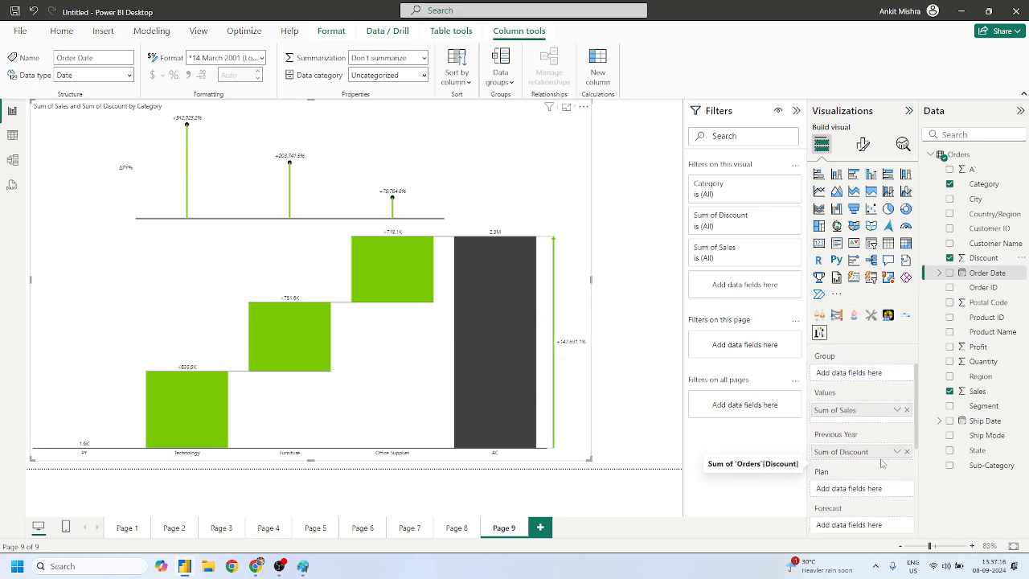
scroll(874, 424, down, 2)
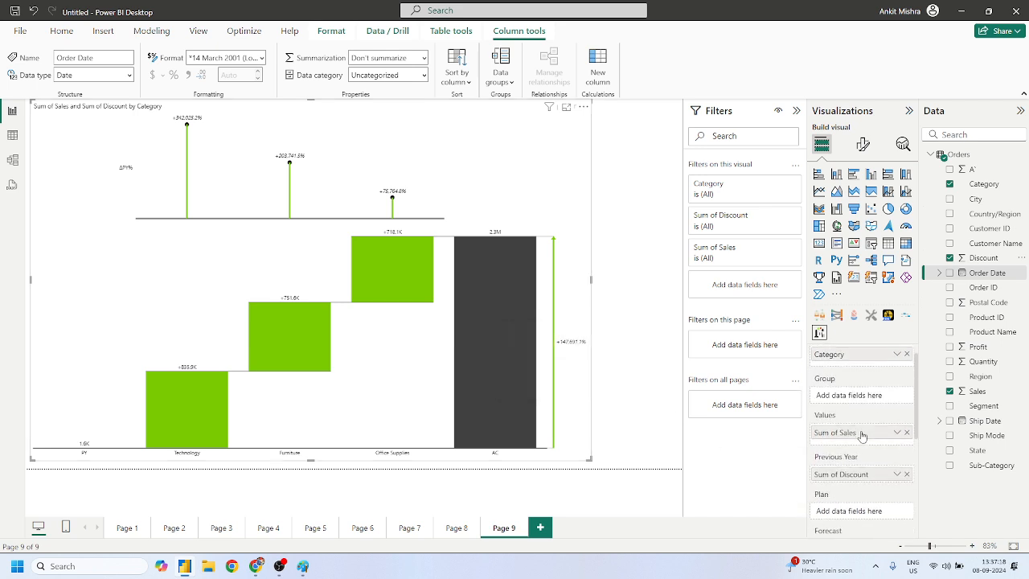
drag(978, 377, 852, 386)
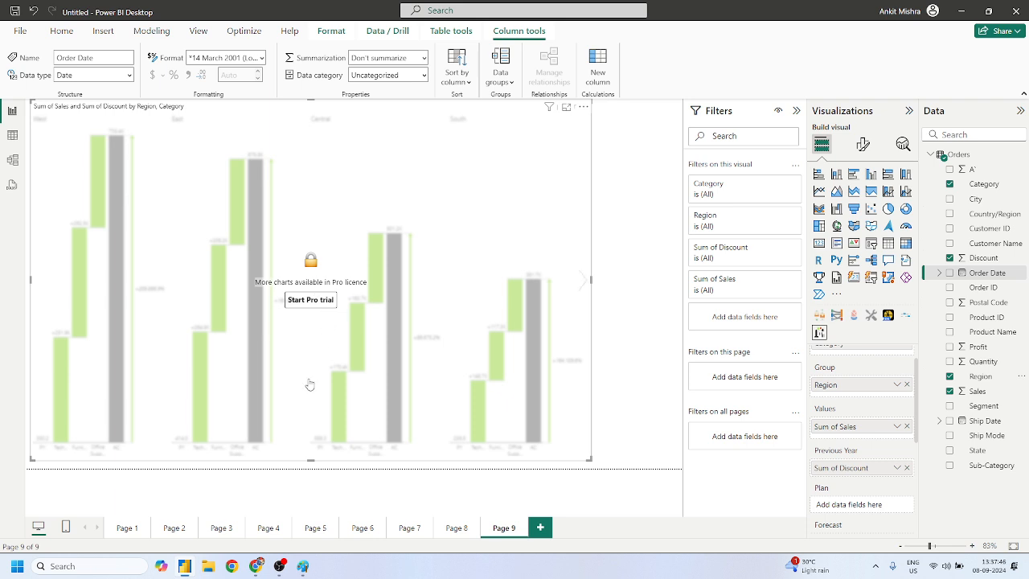
mouse_move(256, 566)
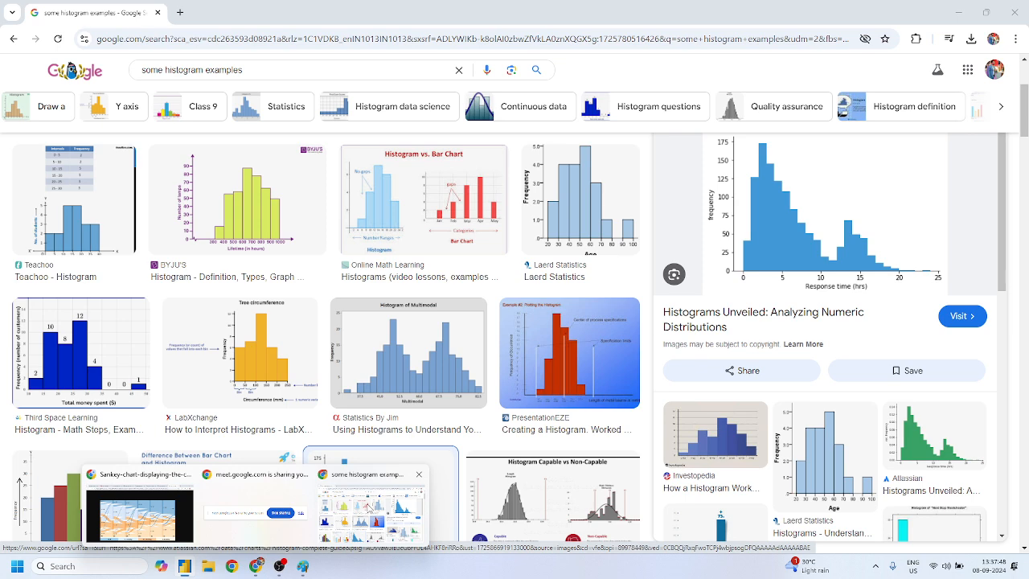
mouse_move(153, 528)
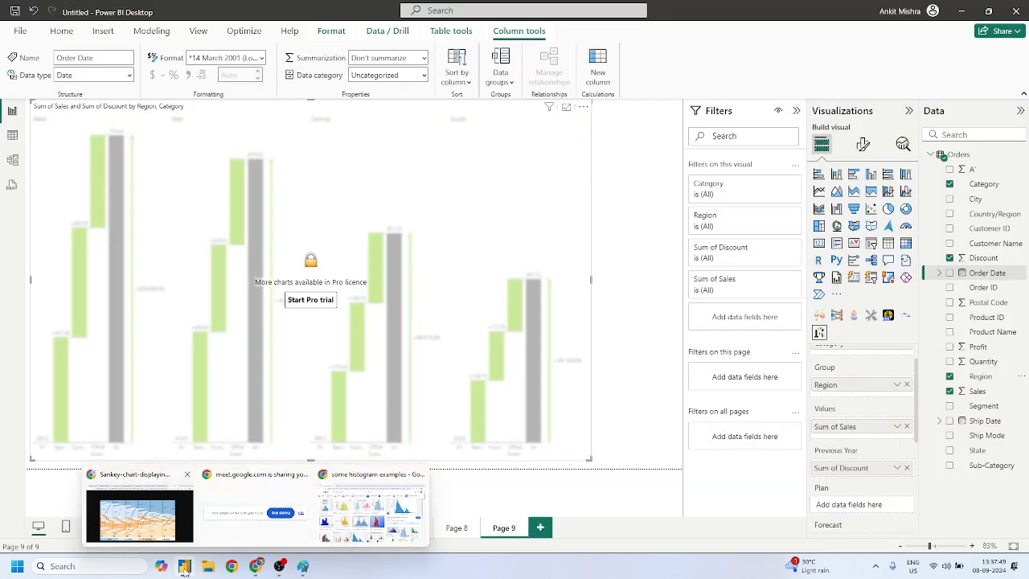
click(186, 539)
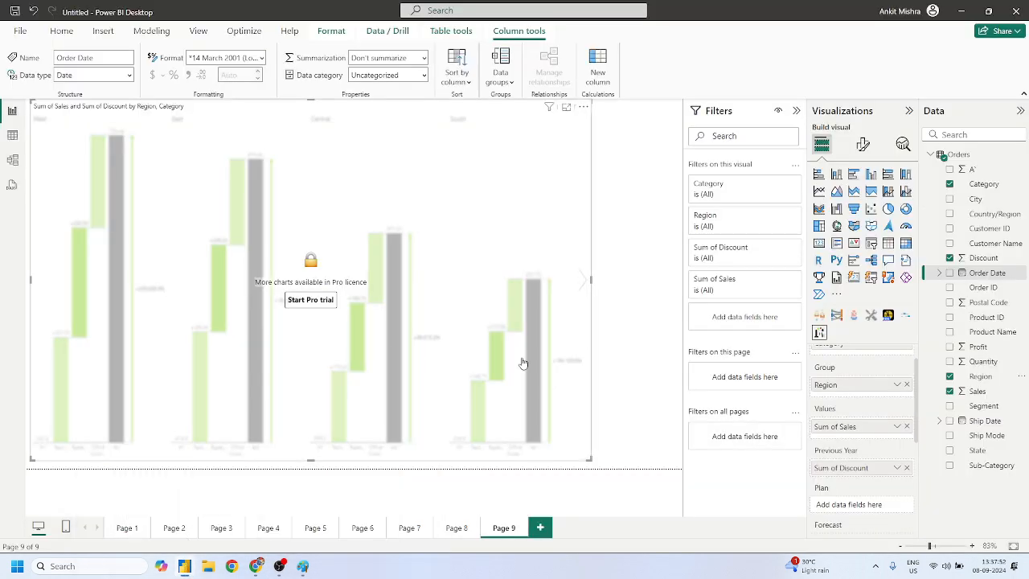
mouse_move(500, 341)
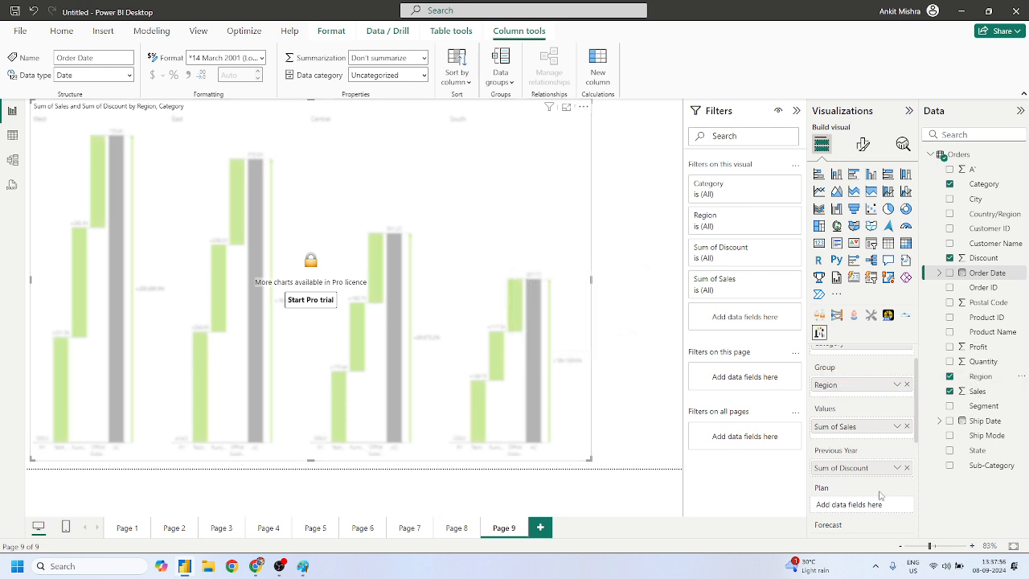
Assign Sales as the Forecast value of the Zebra BI chart
scroll(881, 495, down, 2)
scroll(859, 433, down, 1)
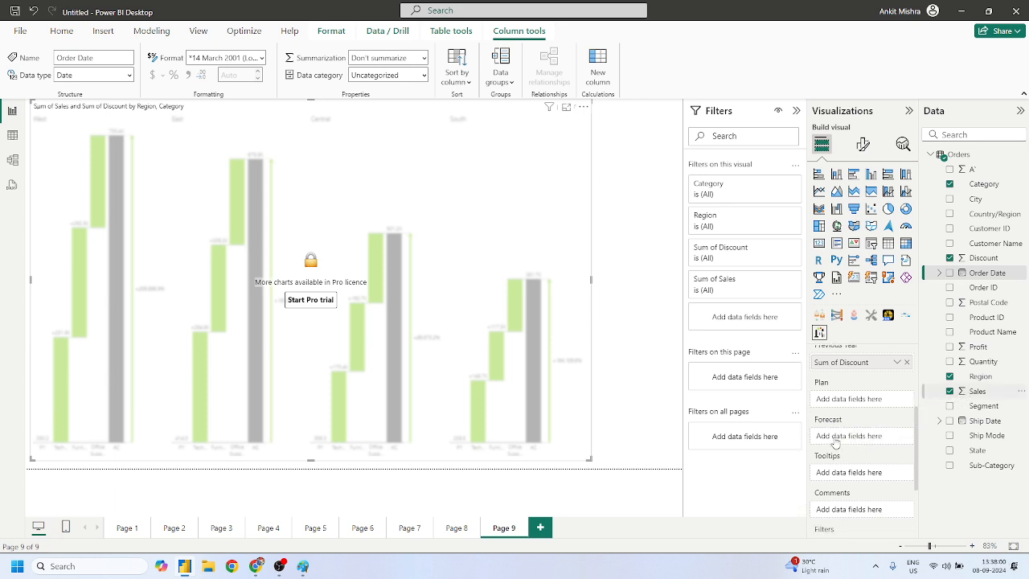
drag(837, 442, 837, 441)
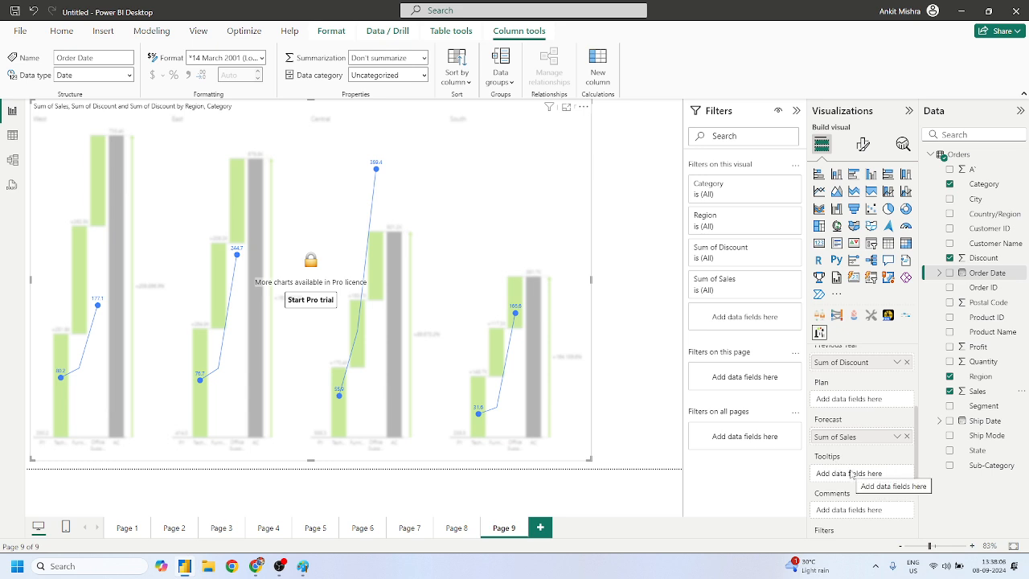
Add the State field to the Zebra chart's own Filters field well
scroll(852, 474, down, 1)
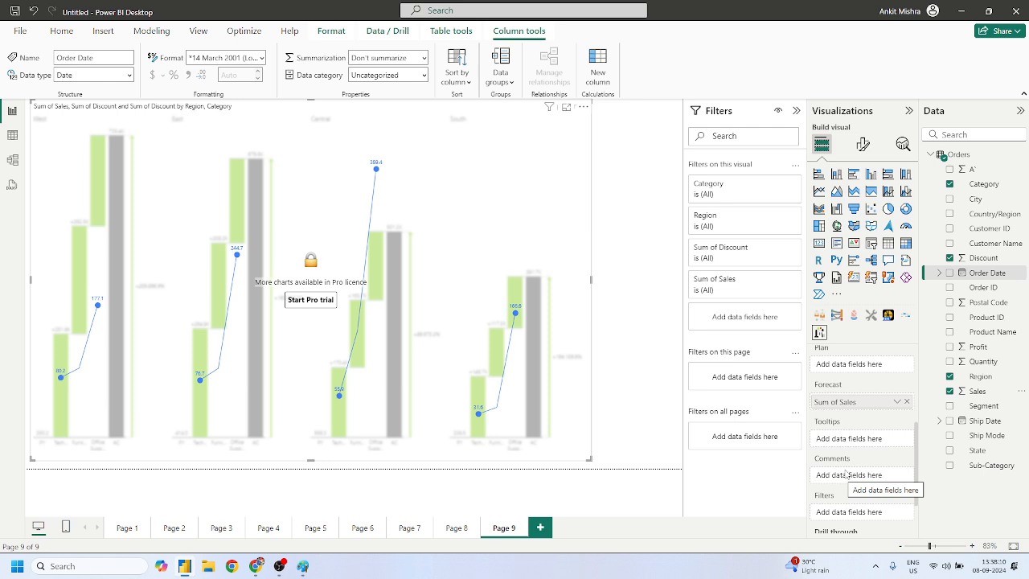
scroll(846, 470, down, 2)
scroll(846, 471, up, 4)
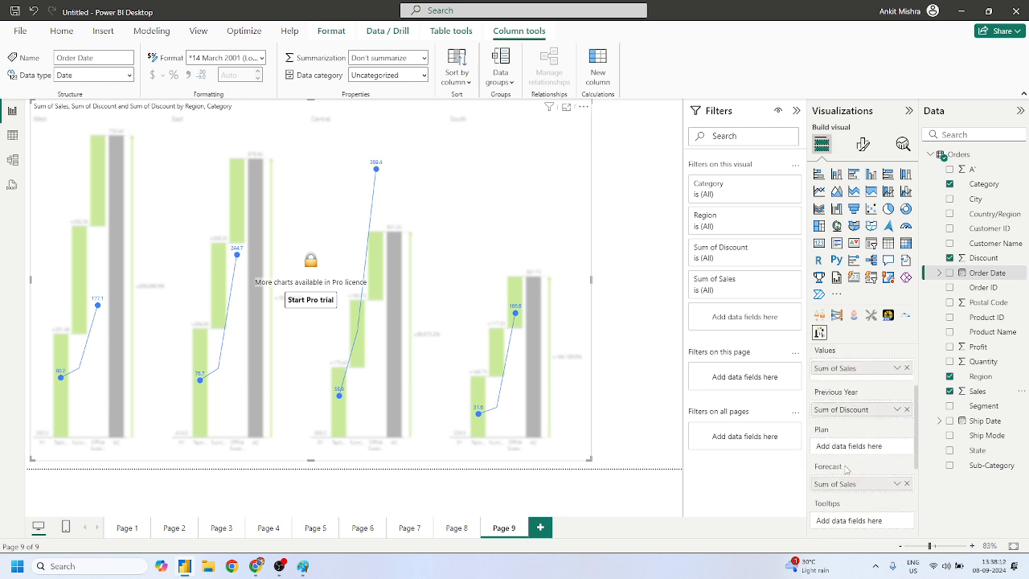
scroll(849, 449, down, 3)
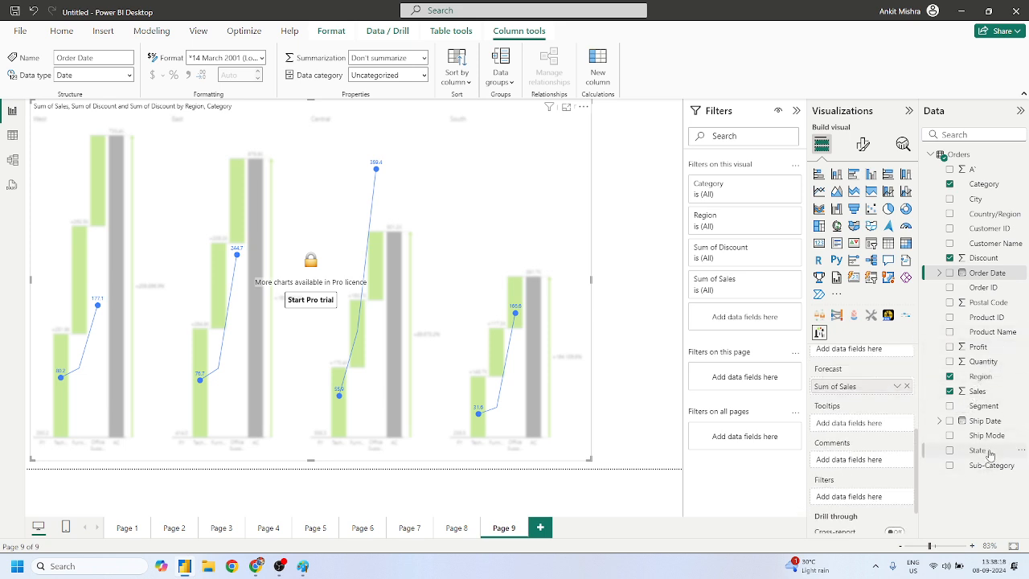
drag(988, 451, 874, 497)
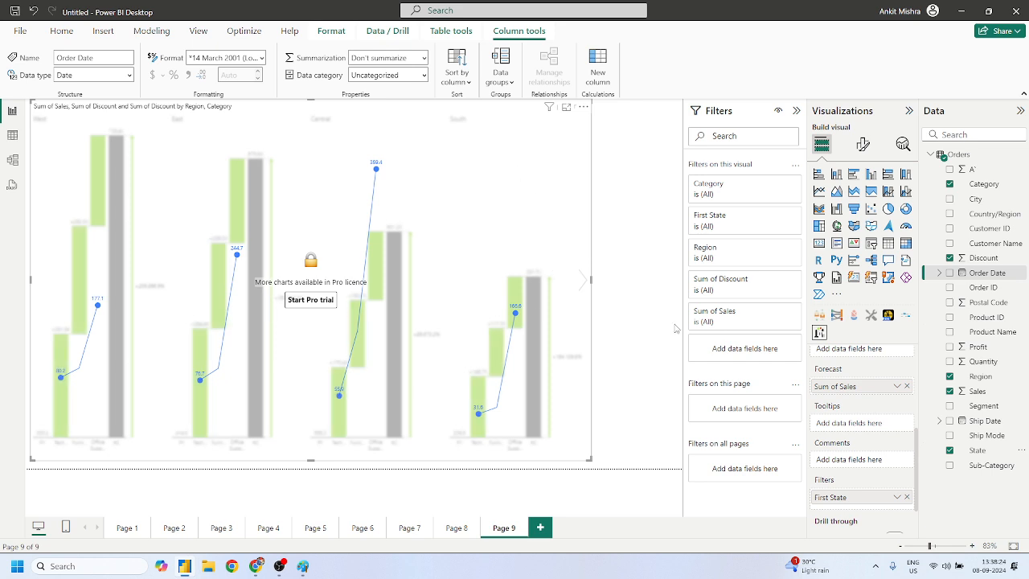
Add Profit to the Zebra chart's tooltips and assign Quantity as its Plan value
scroll(857, 455, up, 3)
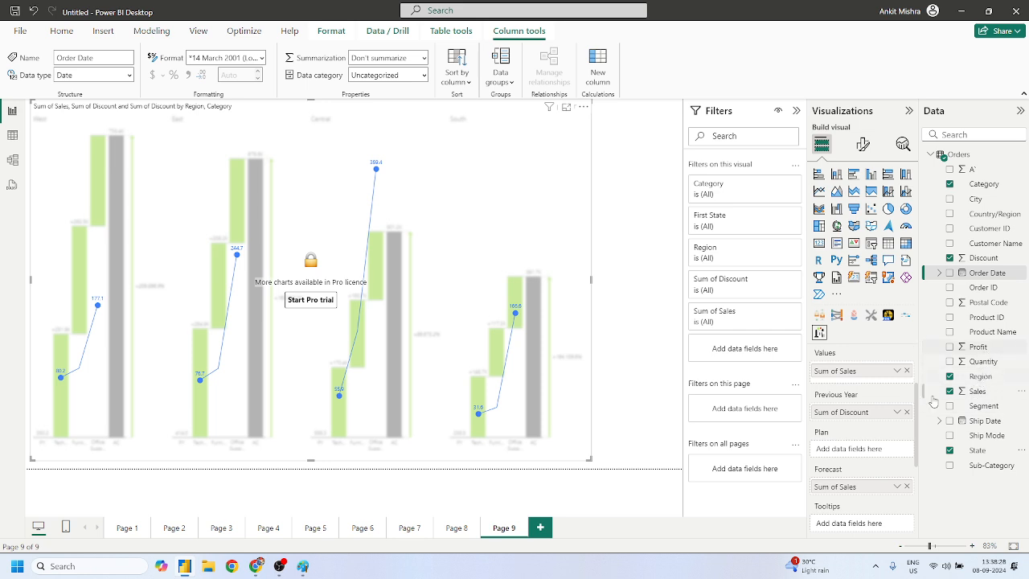
scroll(916, 402, down, 3)
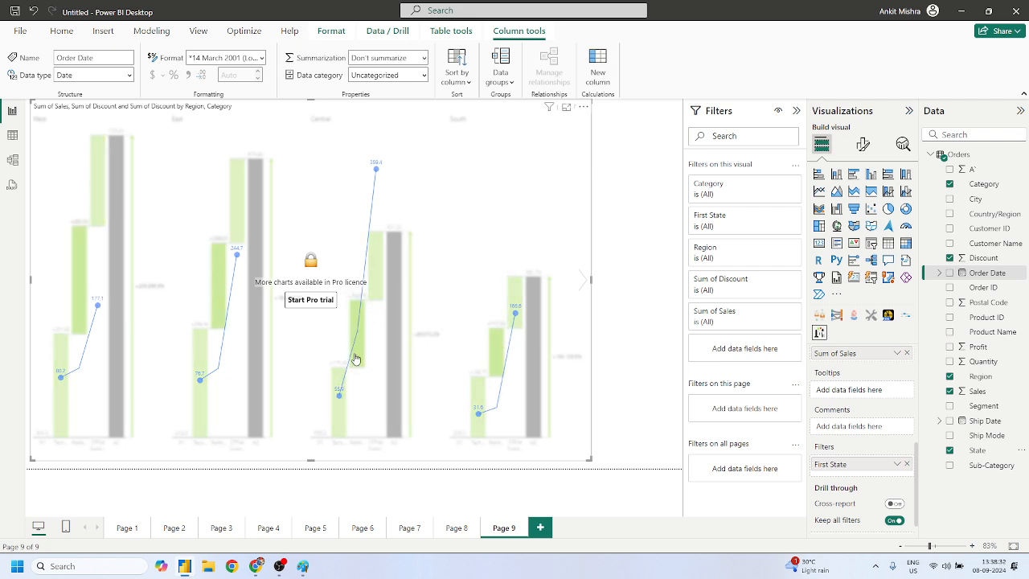
mouse_move(356, 359)
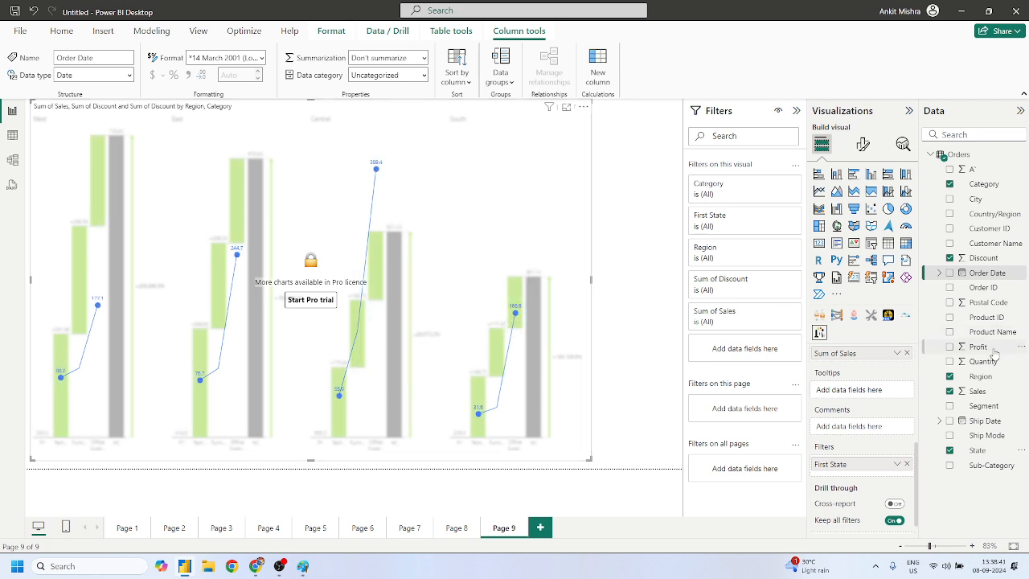
drag(997, 349, 893, 391)
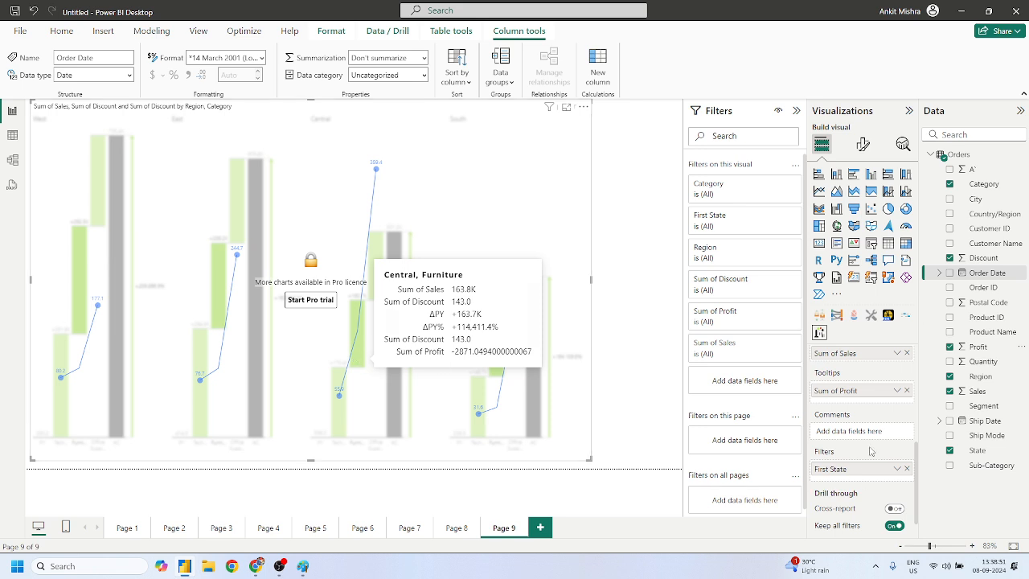
scroll(869, 434, up, 3)
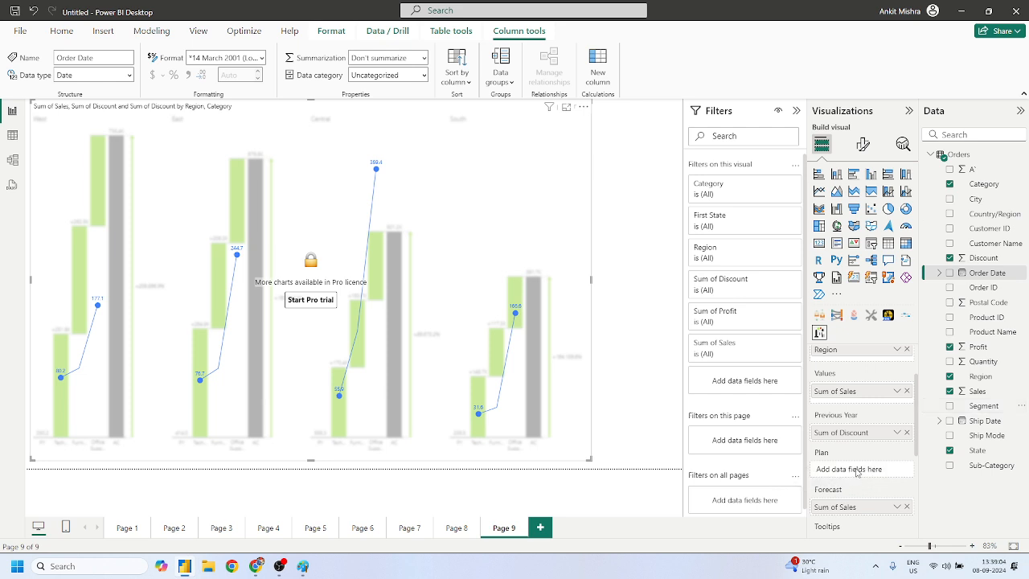
drag(982, 362, 853, 473)
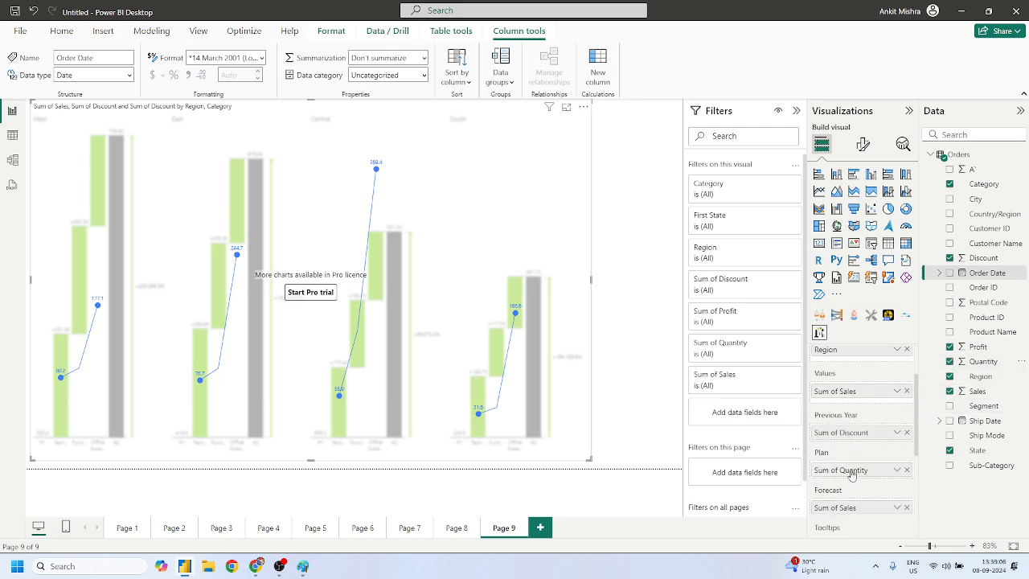
Open the Zebra BI Pro trial sign-up page from the chart and autofill the first and last name
click(316, 304)
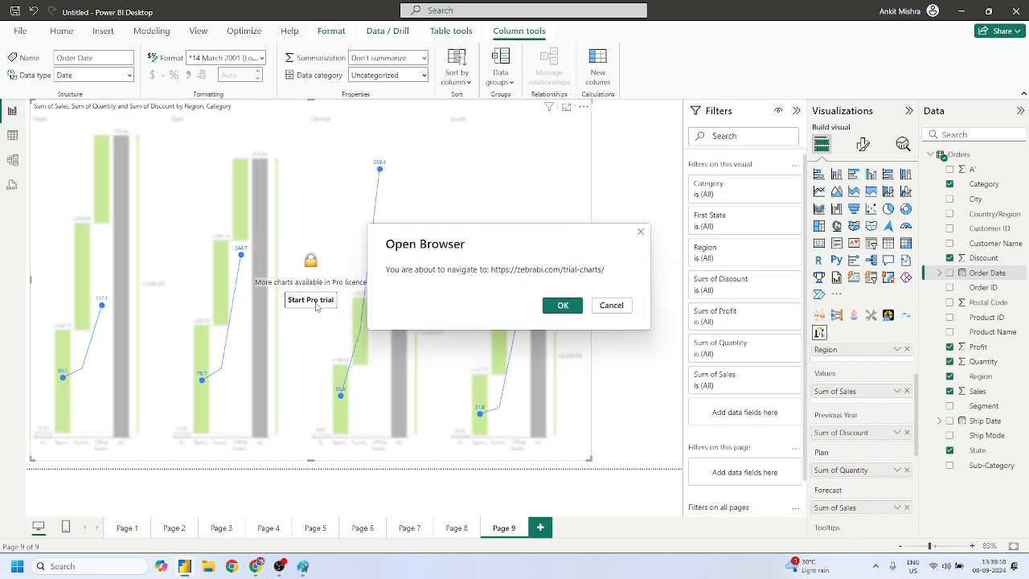
click(565, 305)
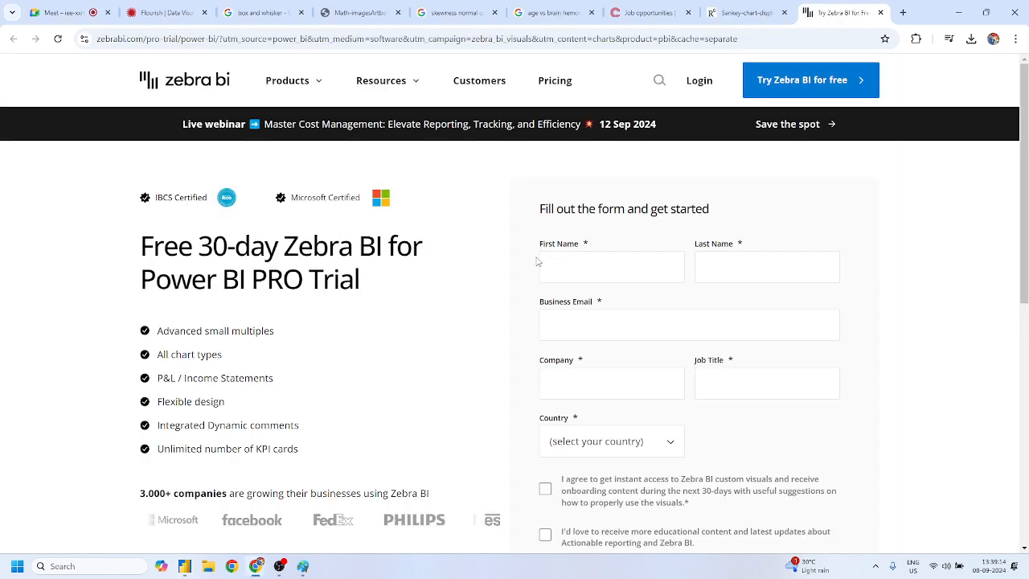
click(580, 262)
scroll(581, 263, down, 1)
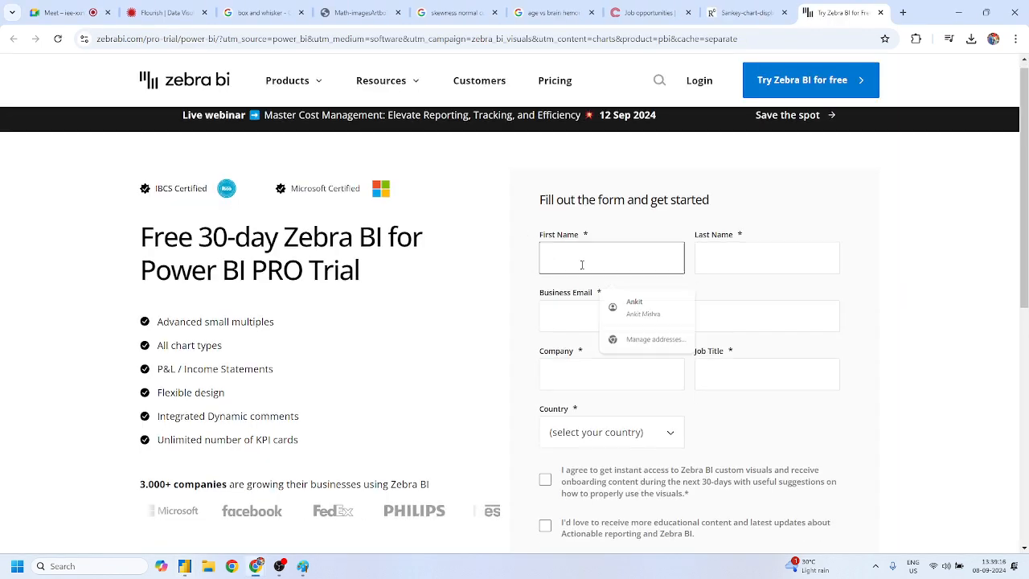
click(621, 240)
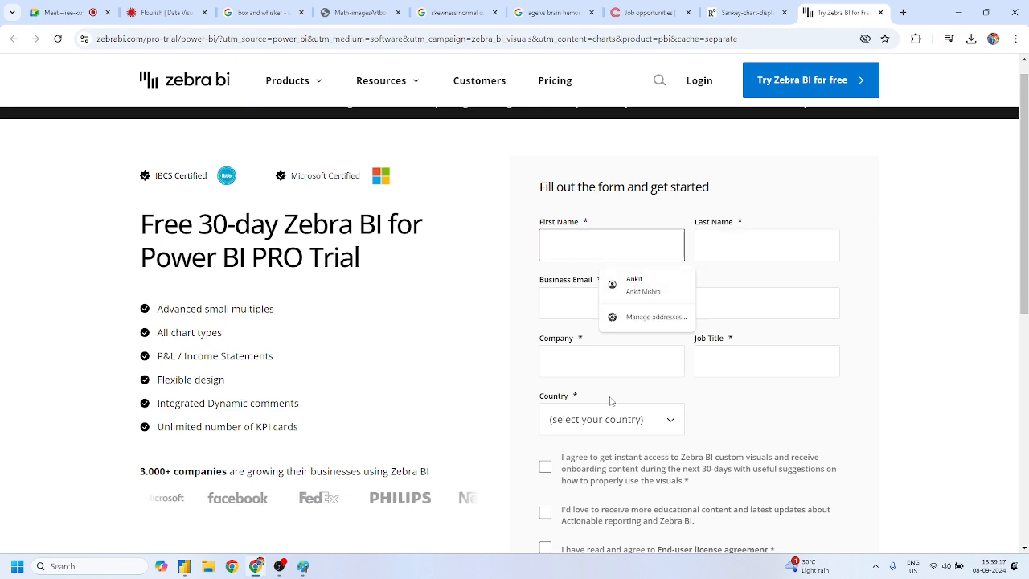
scroll(611, 402, down, 1)
scroll(612, 401, up, 1)
scroll(612, 401, down, 1)
scroll(610, 401, down, 3)
scroll(609, 398, up, 3)
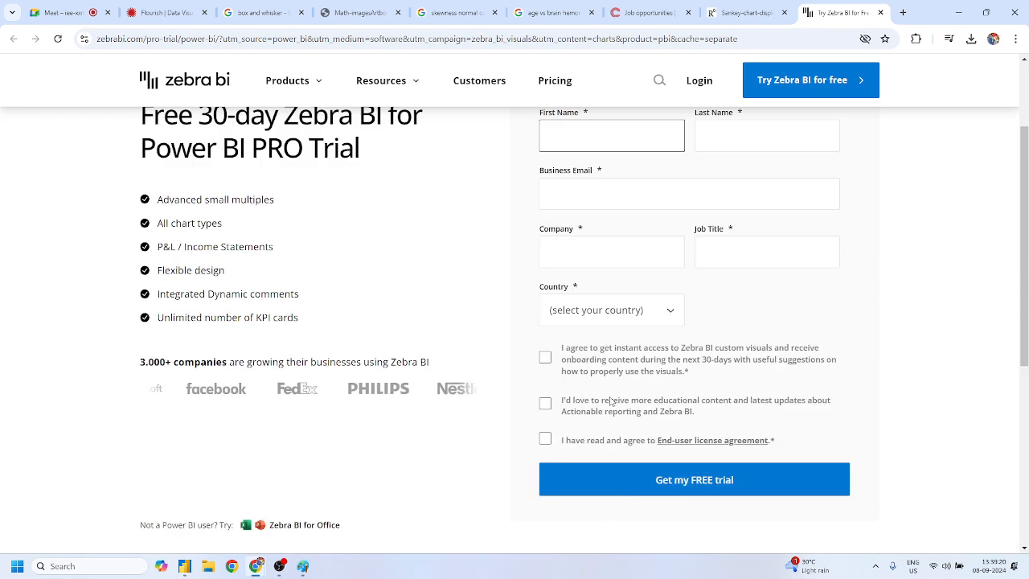
click(604, 259)
click(635, 299)
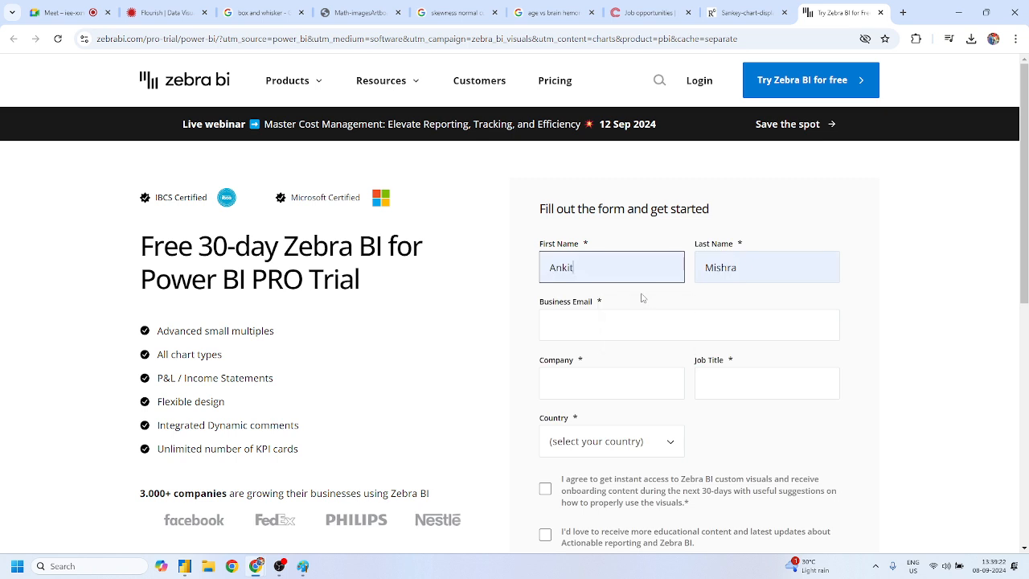
Fill in the trial form's business email, company Techvidya and job title Trainer
click(594, 331)
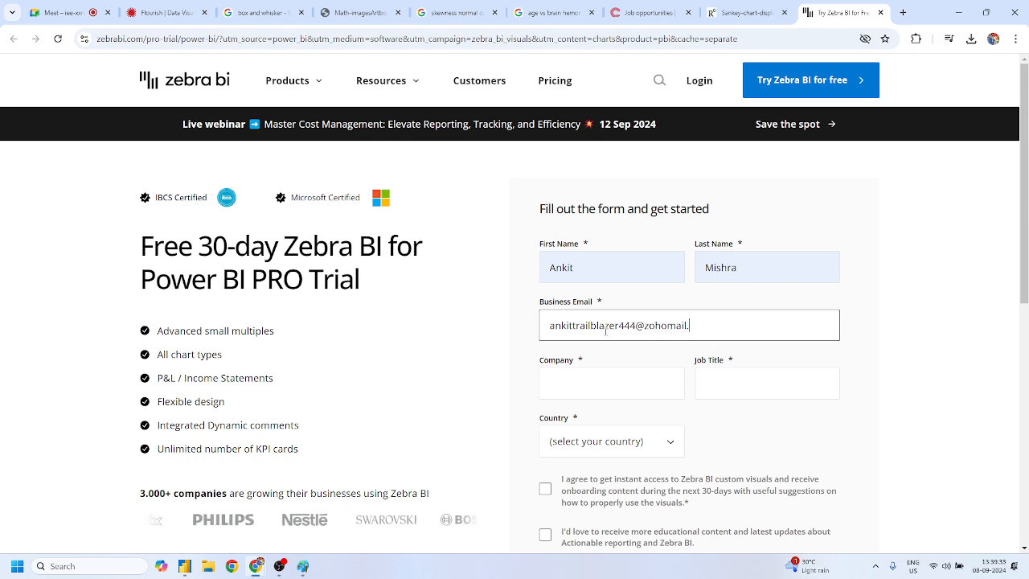
click(570, 387)
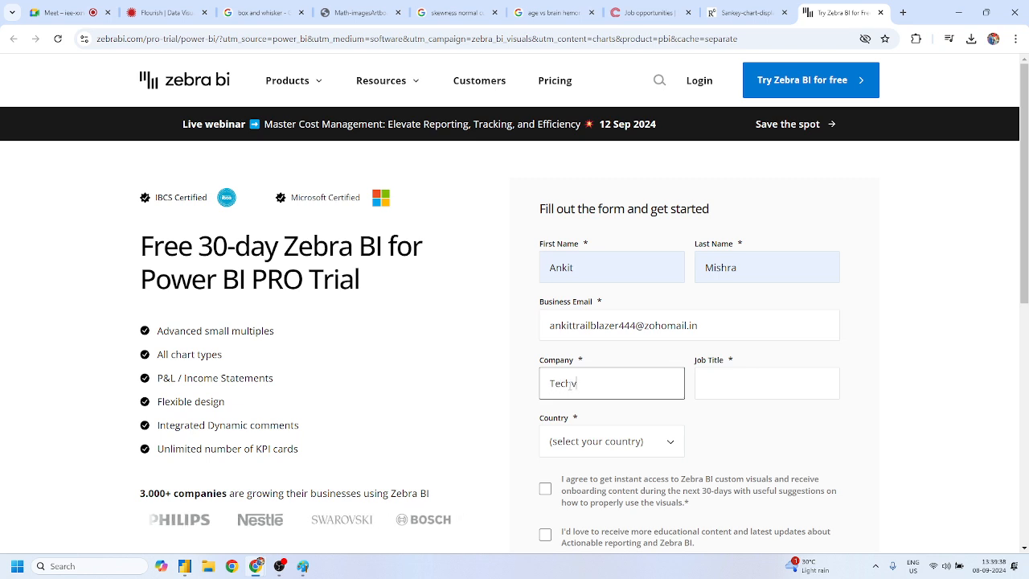
click(701, 394)
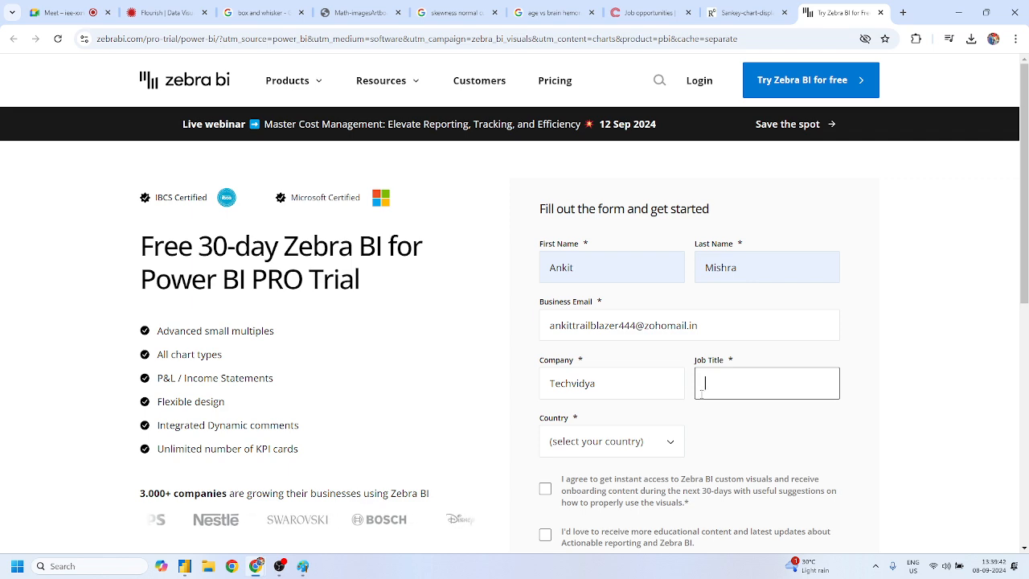
text(Trainer)
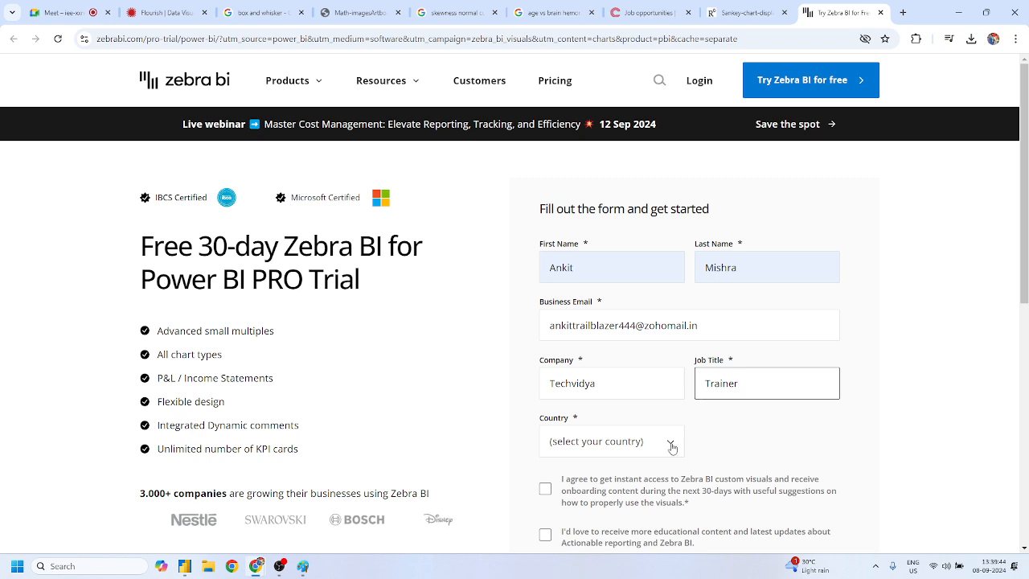
Search the trial form's country list for "In" and close the sign-up page without submitting it
click(673, 448)
text(In)
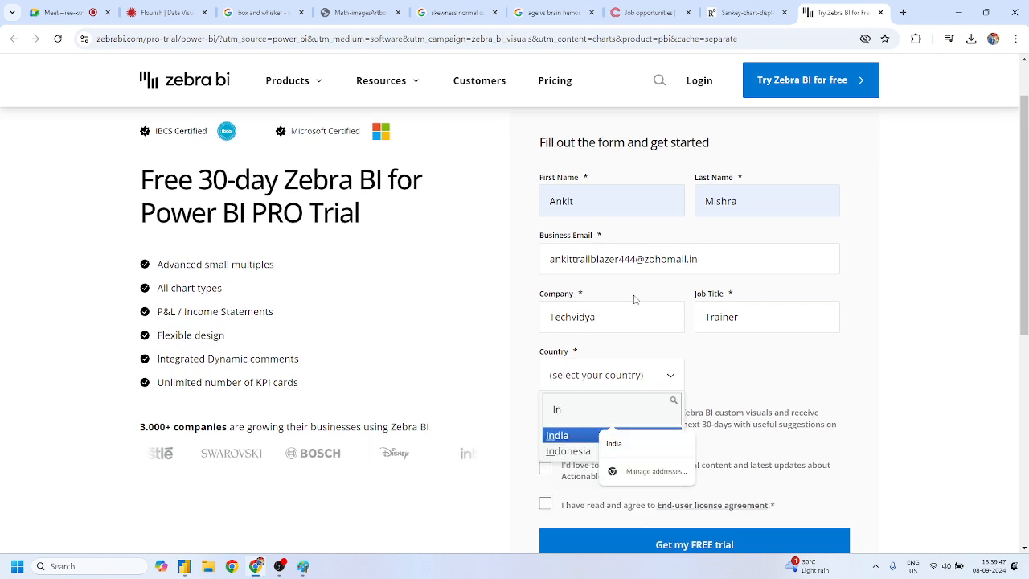
click(627, 265)
click(614, 307)
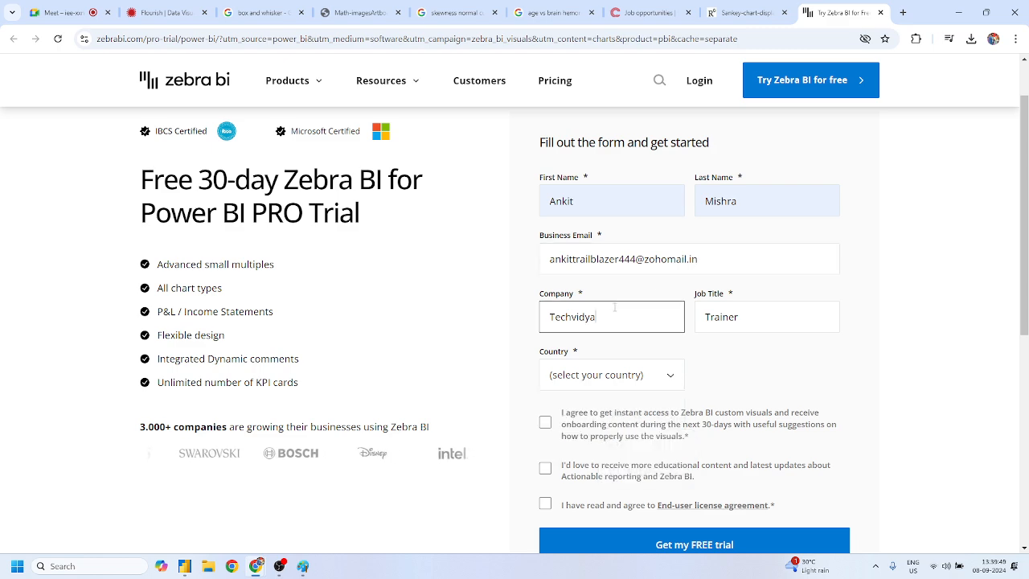
scroll(615, 309, down, 1)
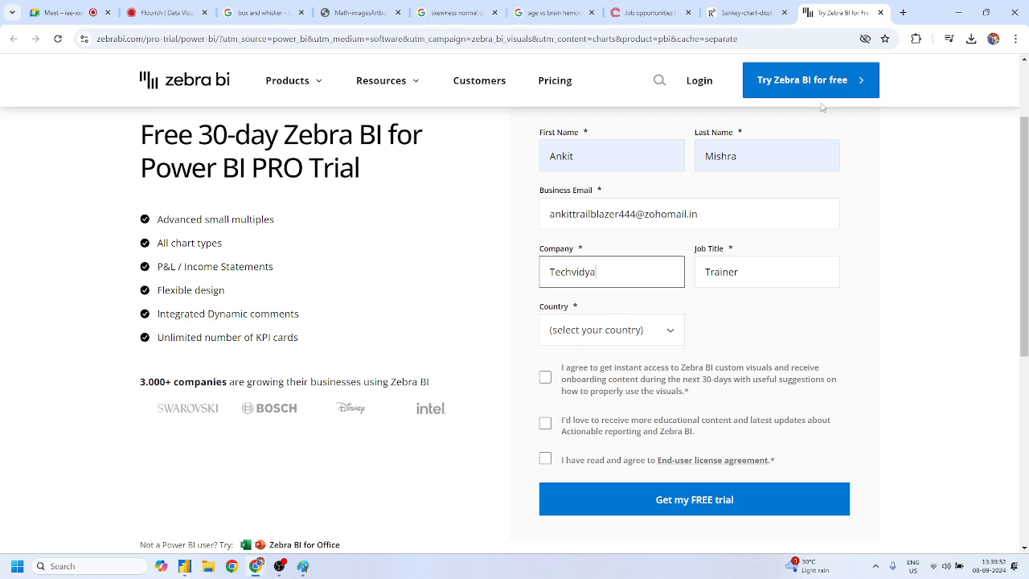
click(881, 13)
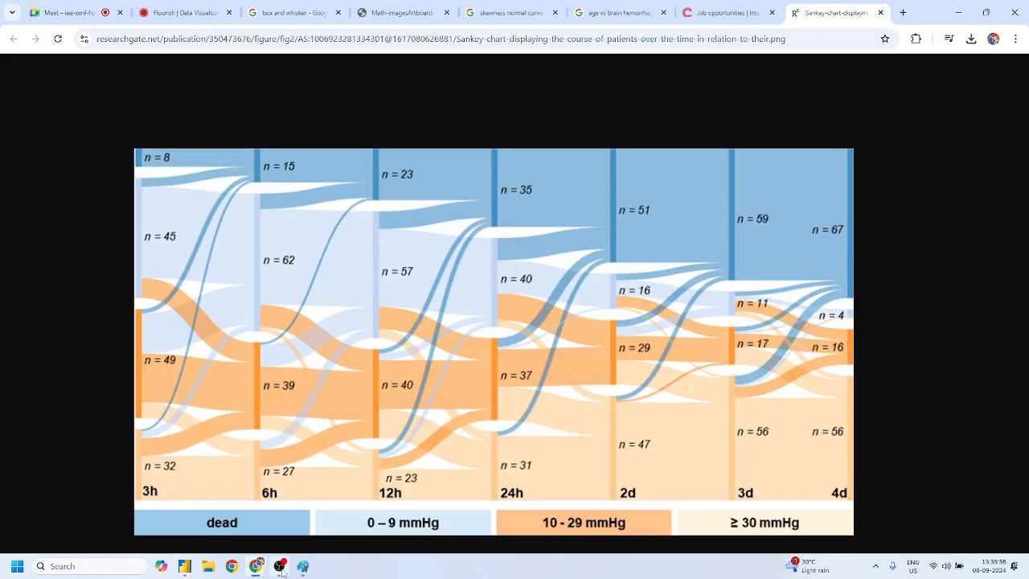
Switch back to the Power BI Desktop report and open the gallery of additional visuals
mouse_move(279, 566)
mouse_move(285, 471)
mouse_move(183, 557)
click(193, 526)
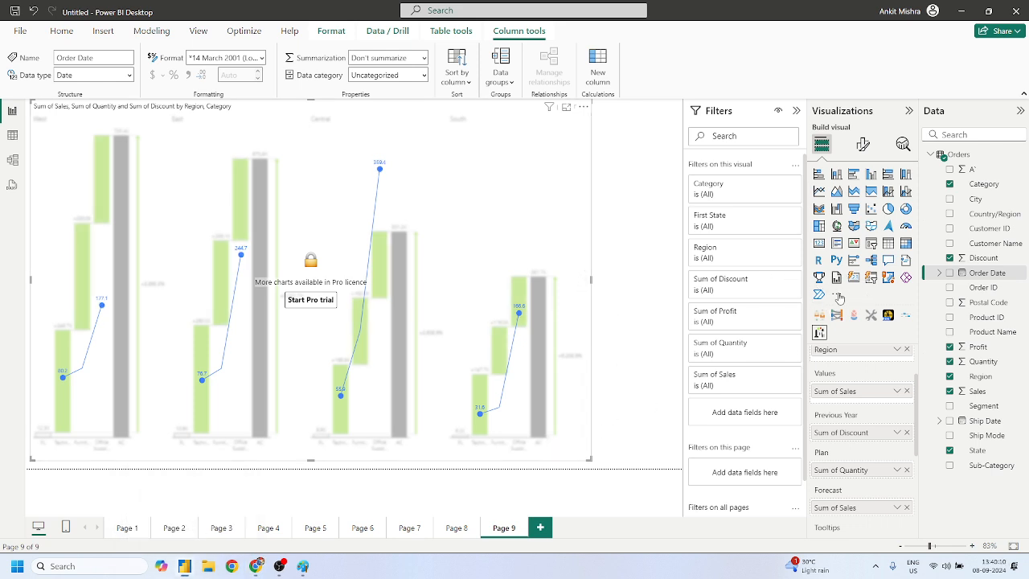
click(837, 295)
click(872, 302)
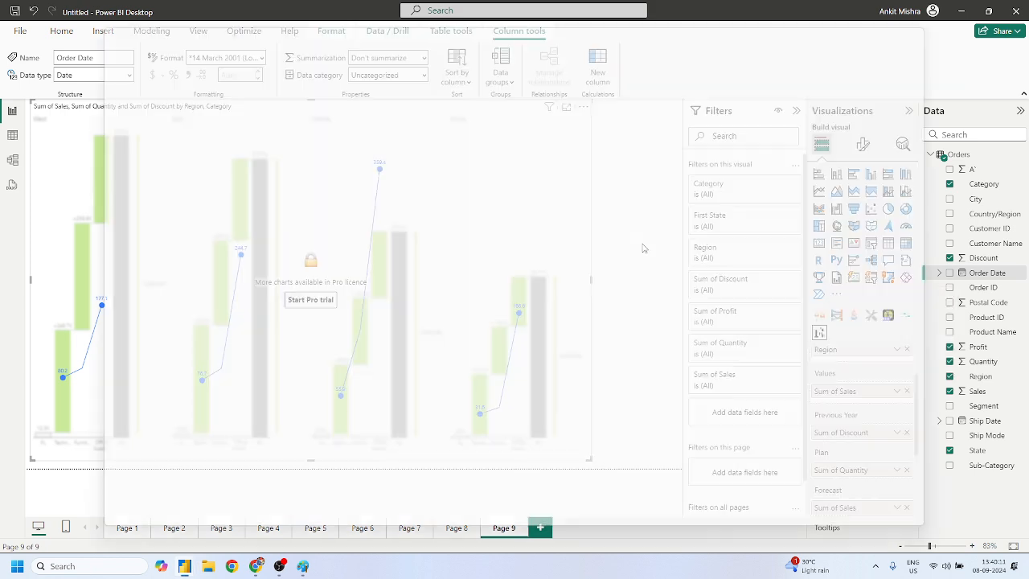
Sort the visuals gallery by Power BI Certified and examine the available custom visuals
mouse_move(524, 272)
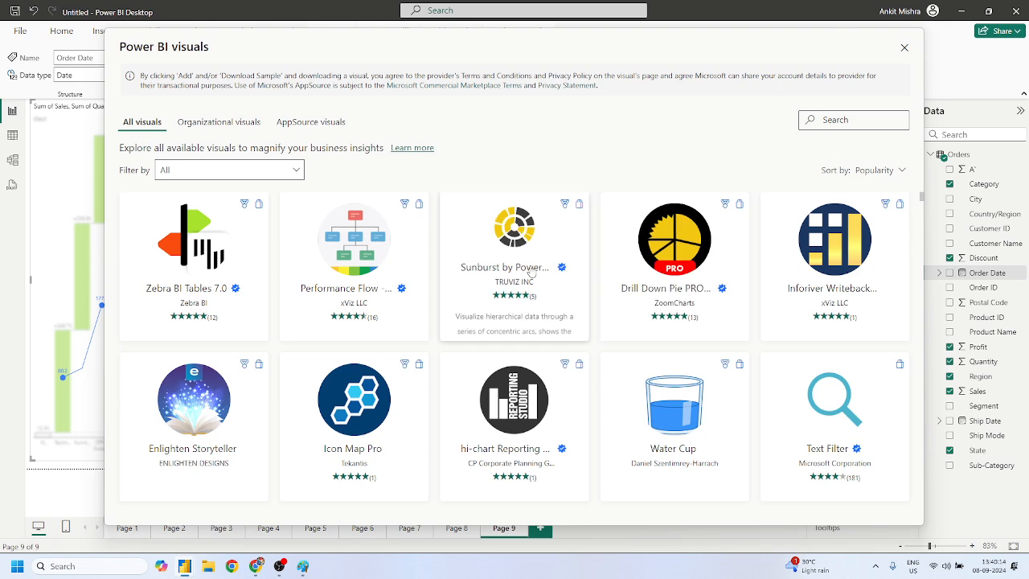
scroll(528, 274, down, 5)
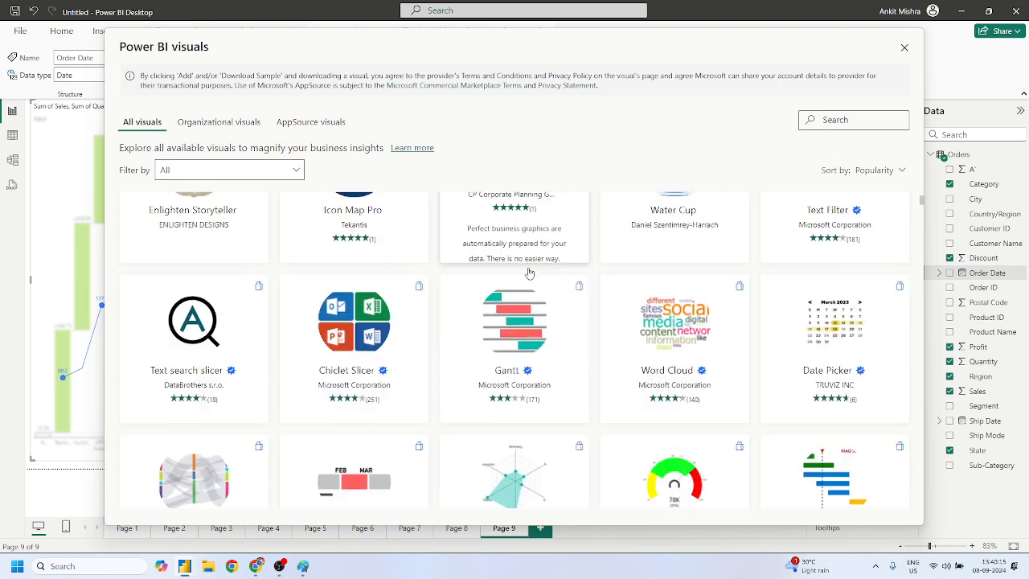
scroll(671, 354, down, 2)
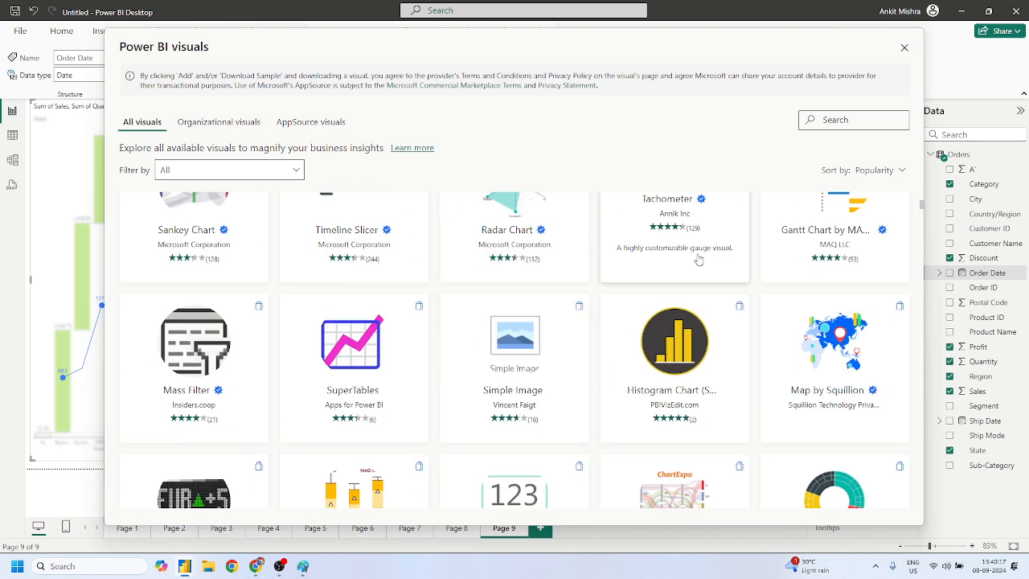
scroll(671, 362, up, 7)
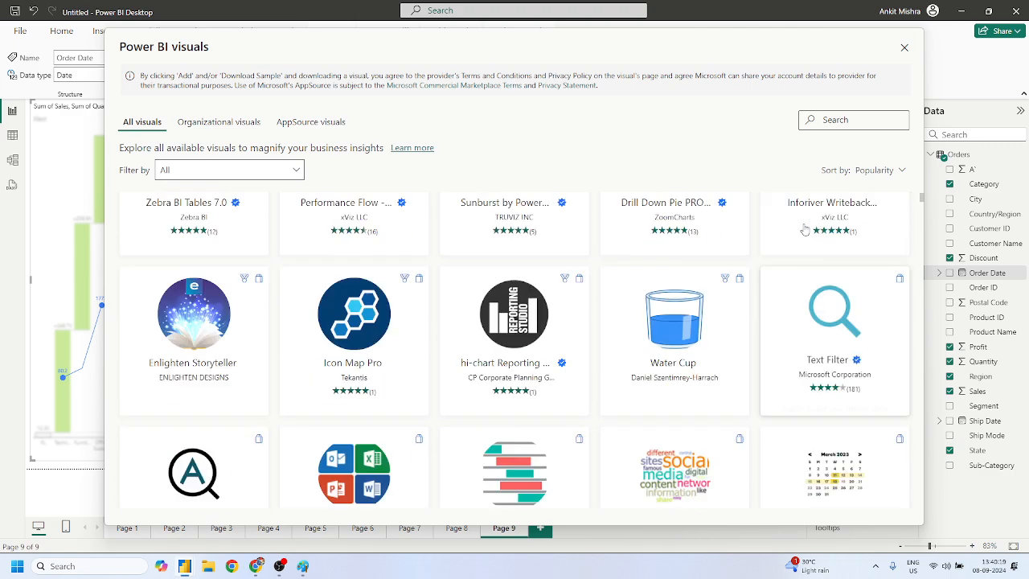
click(888, 173)
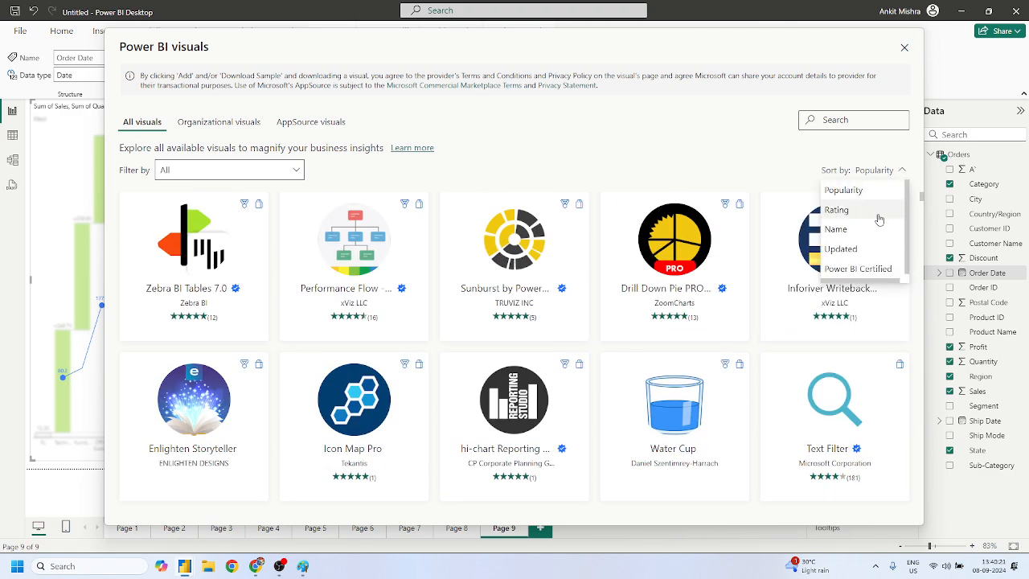
click(854, 270)
scroll(742, 402, down, 10)
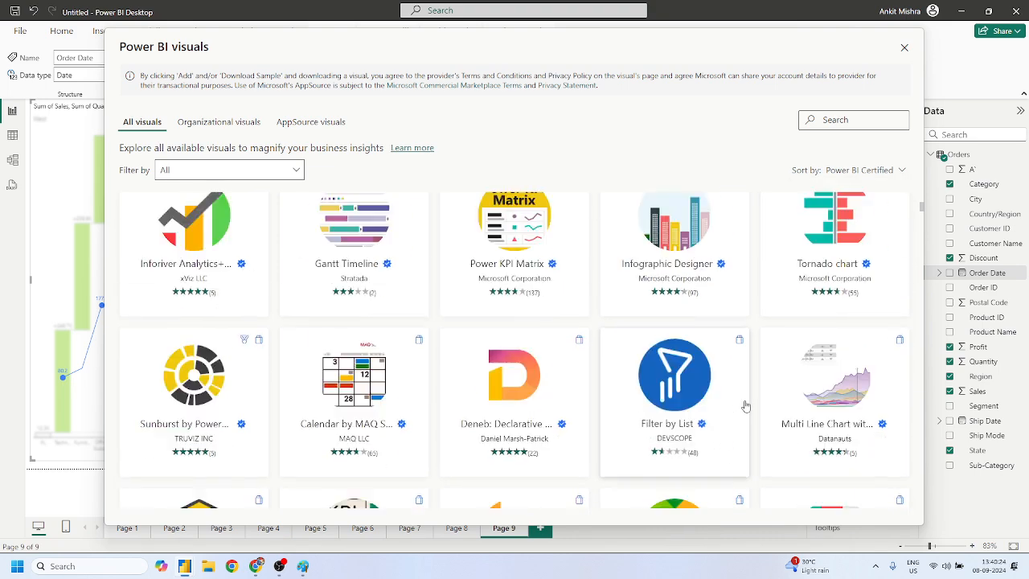
scroll(746, 406, up, 3)
scroll(635, 381, down, 6)
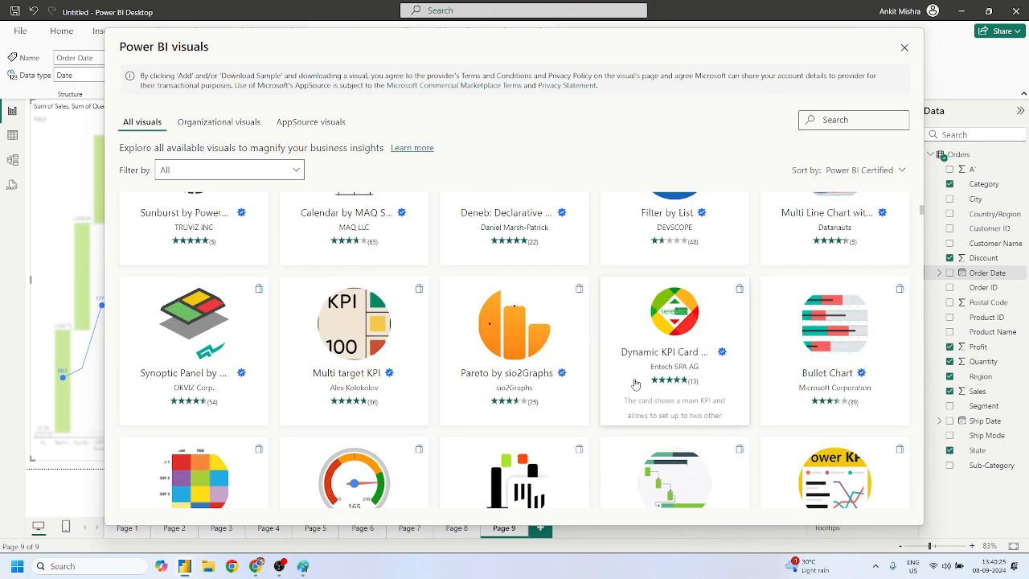
scroll(635, 381, down, 8)
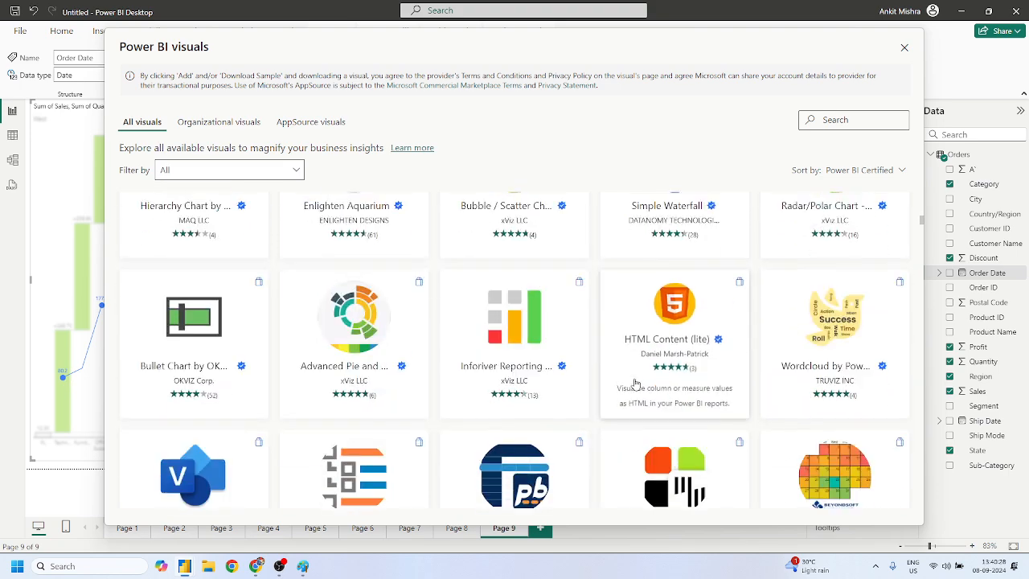
scroll(635, 381, up, 3)
scroll(634, 381, down, 2)
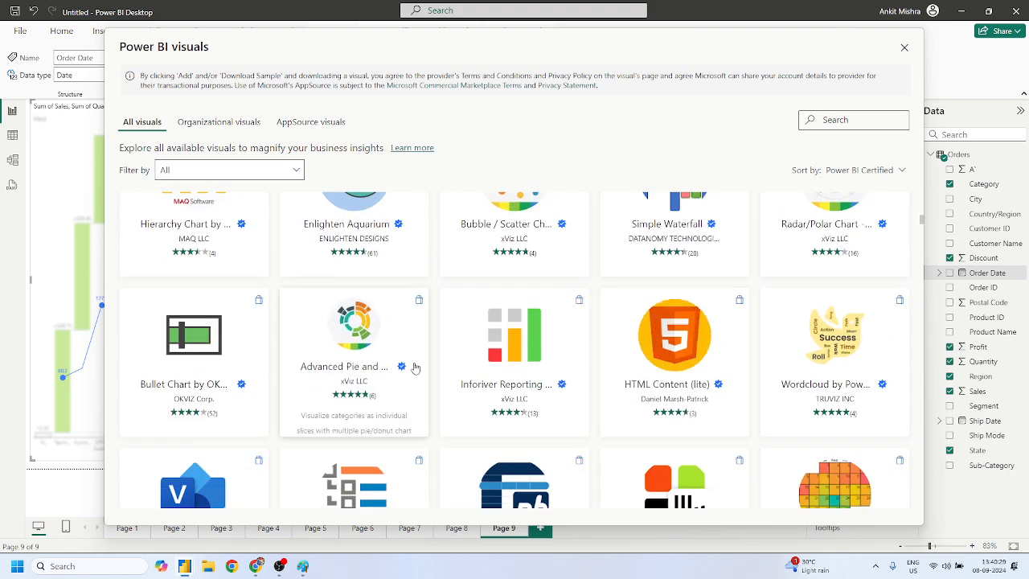
scroll(415, 367, down, 12)
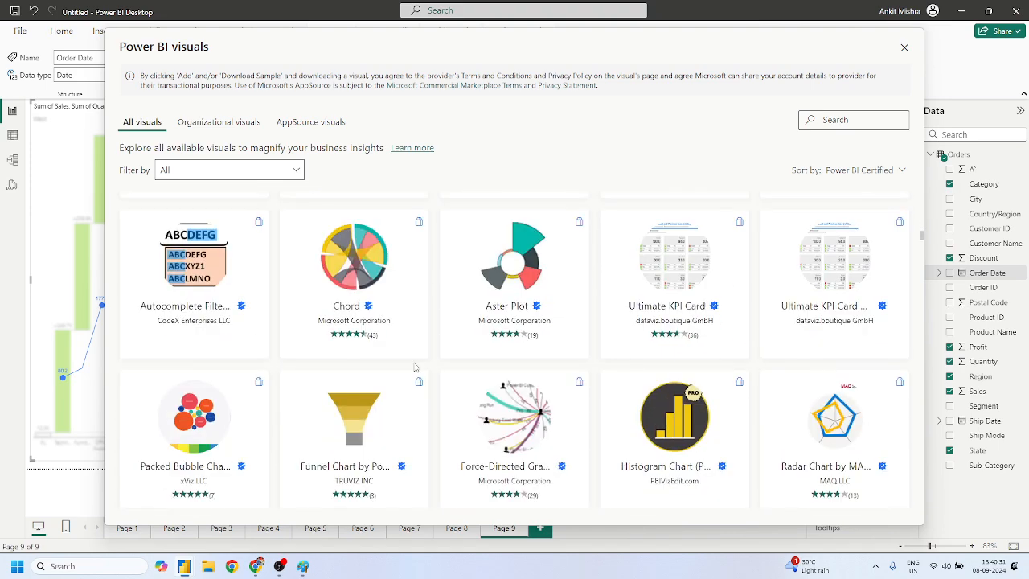
scroll(415, 368, down, 10)
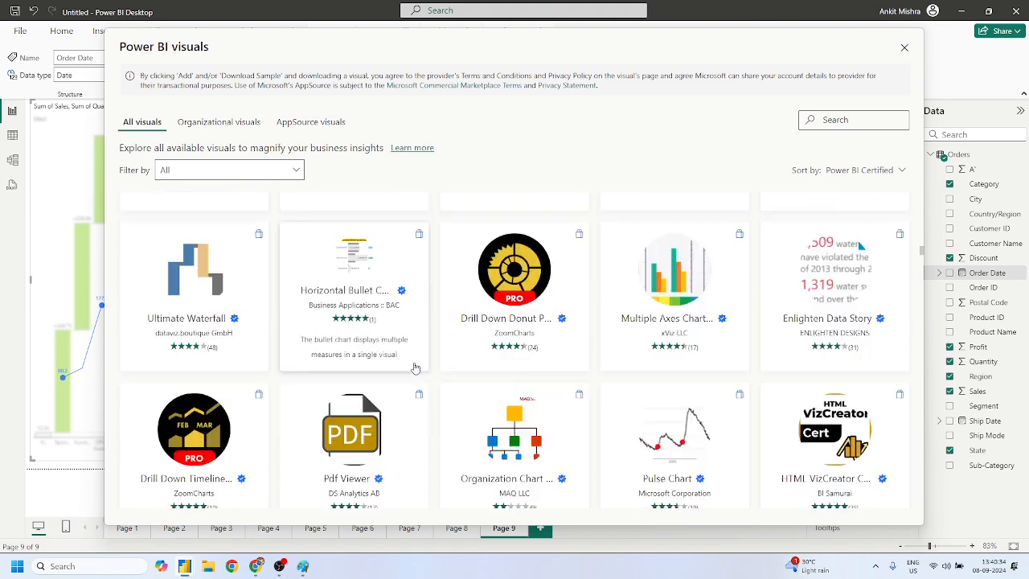
scroll(415, 367, down, 8)
scroll(413, 362, up, 4)
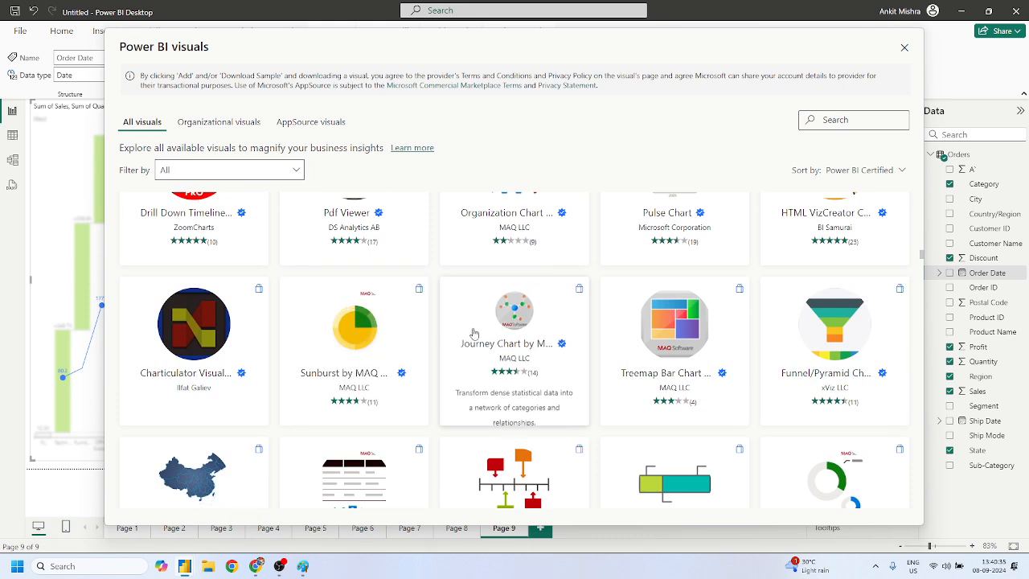
scroll(530, 322, down, 7)
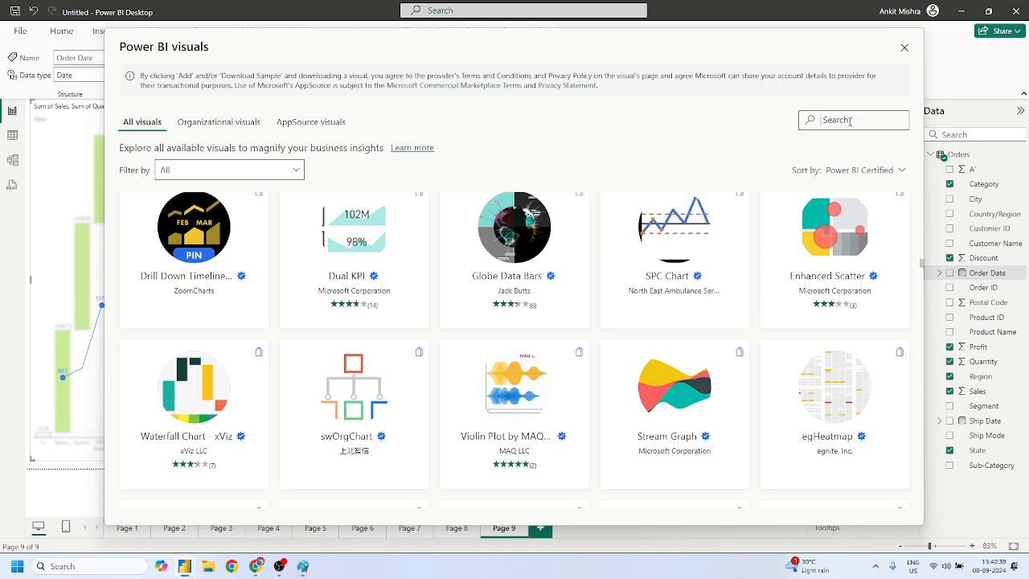
Search the visuals gallery for "comic" and add the Comicgen visual to the report
text(com)
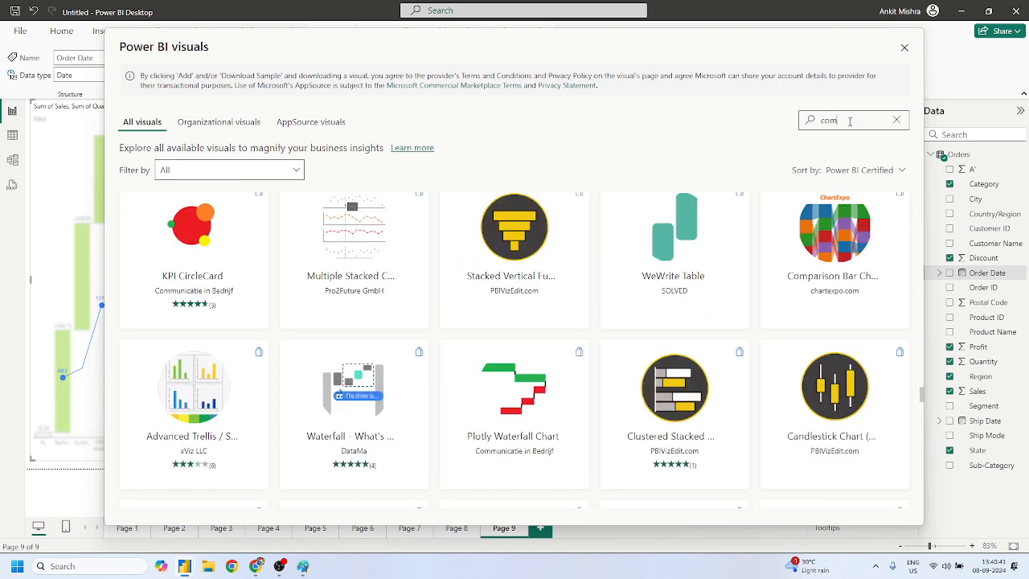
text(ic)
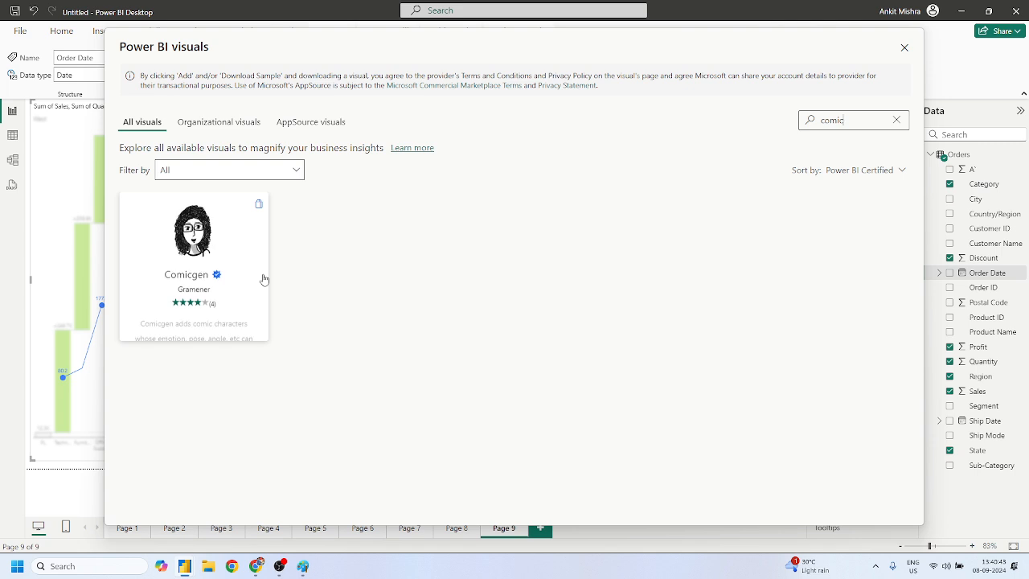
click(193, 256)
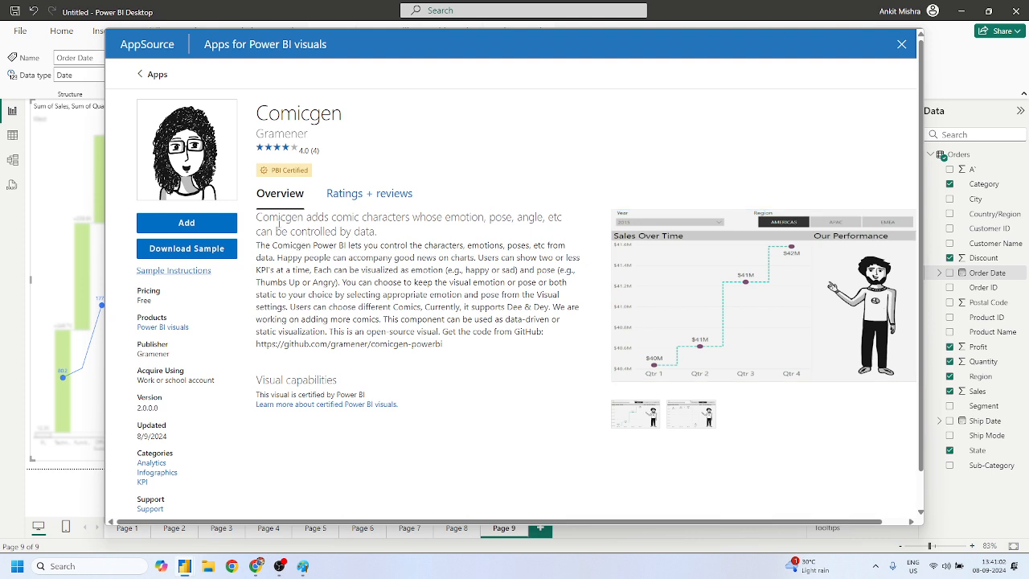
click(185, 224)
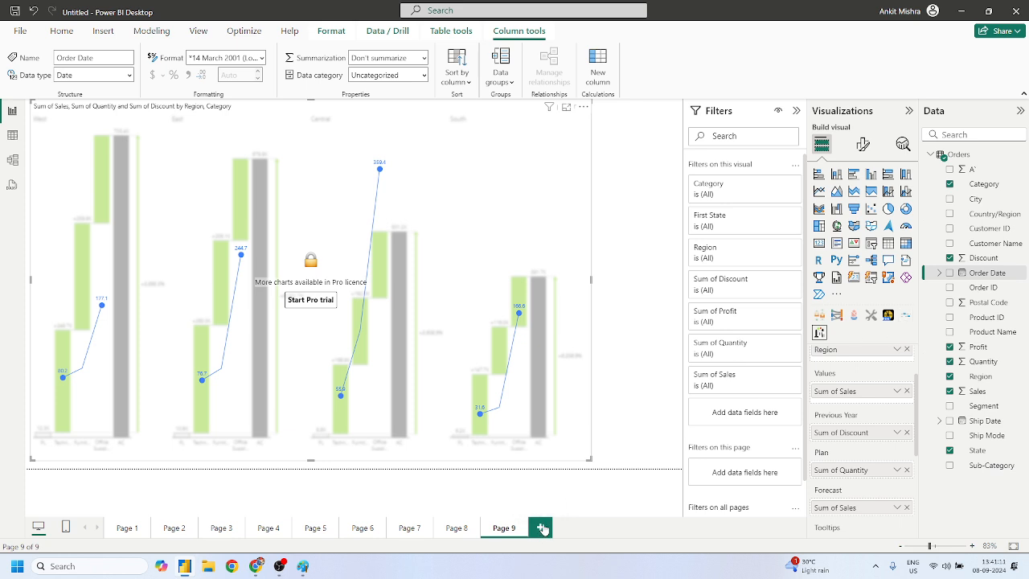
Create a new report page and place an enlarged Comicgen visual in the middle of it
click(543, 528)
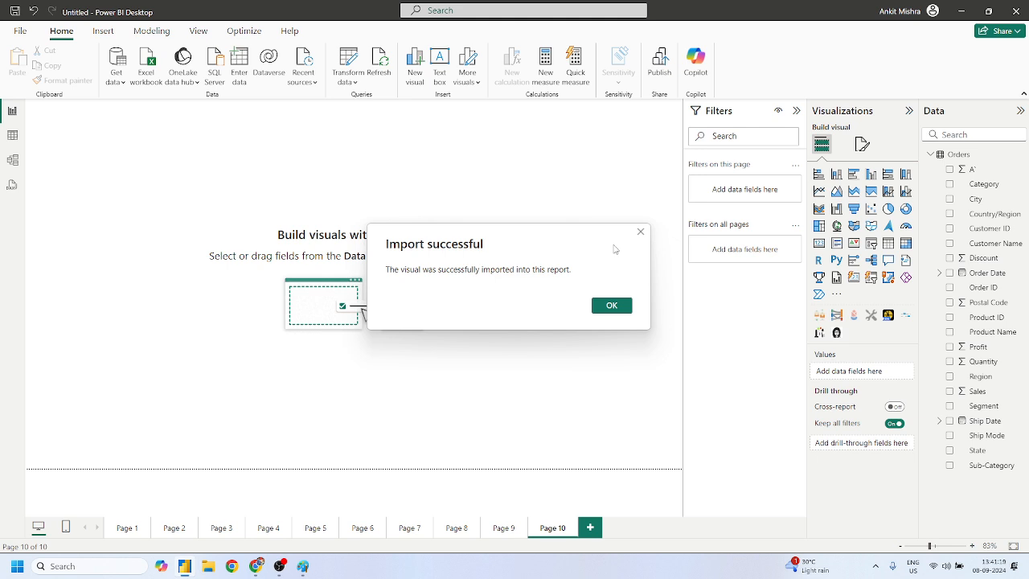
click(628, 312)
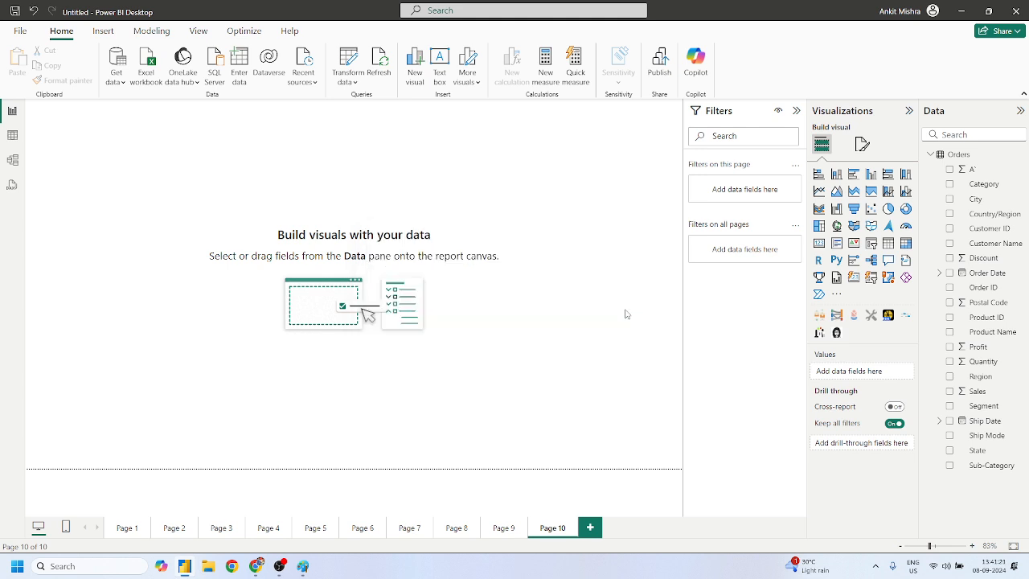
click(836, 333)
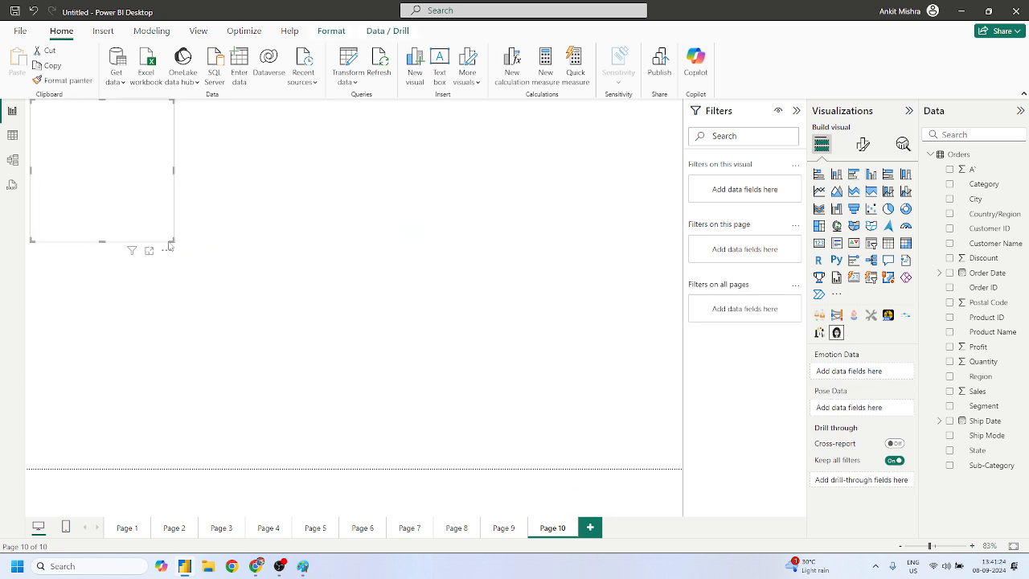
drag(169, 245, 559, 408)
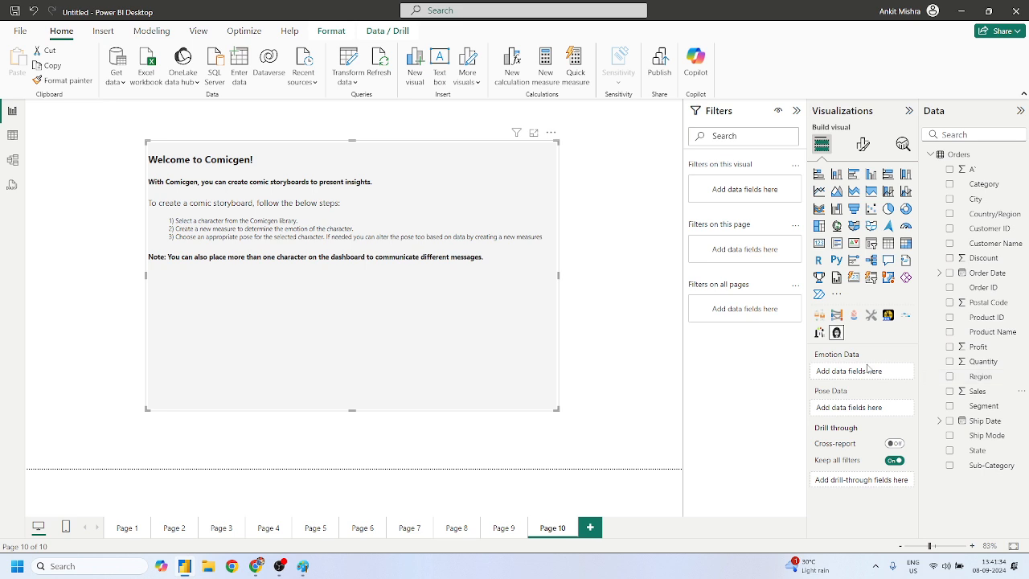
Assign Region as the Comicgen visual's emotion data and Profit and Sales as its pose data, and widen the visual
drag(981, 377, 873, 373)
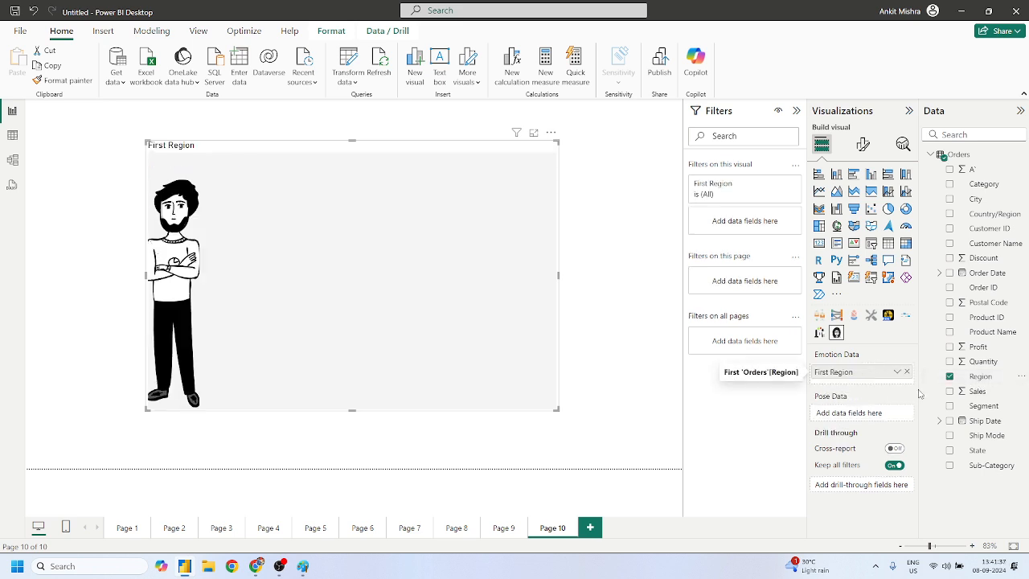
drag(848, 415, 849, 414)
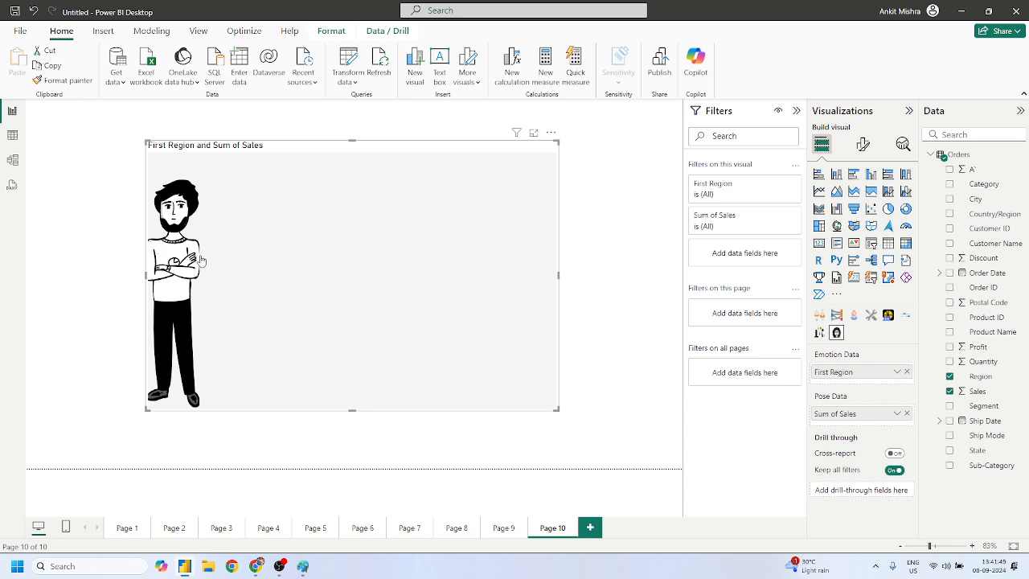
click(907, 414)
drag(983, 355, 877, 419)
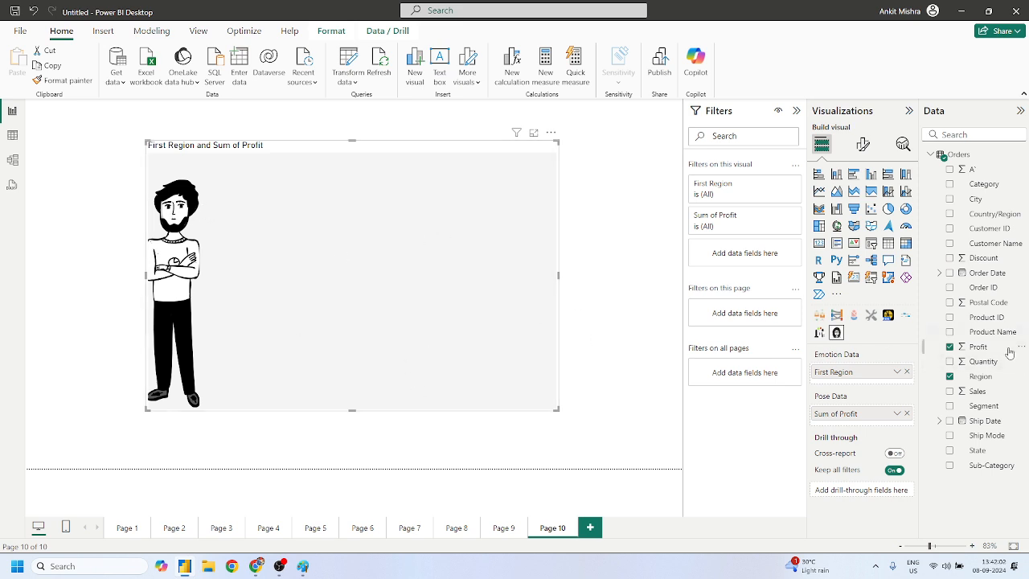
click(980, 394)
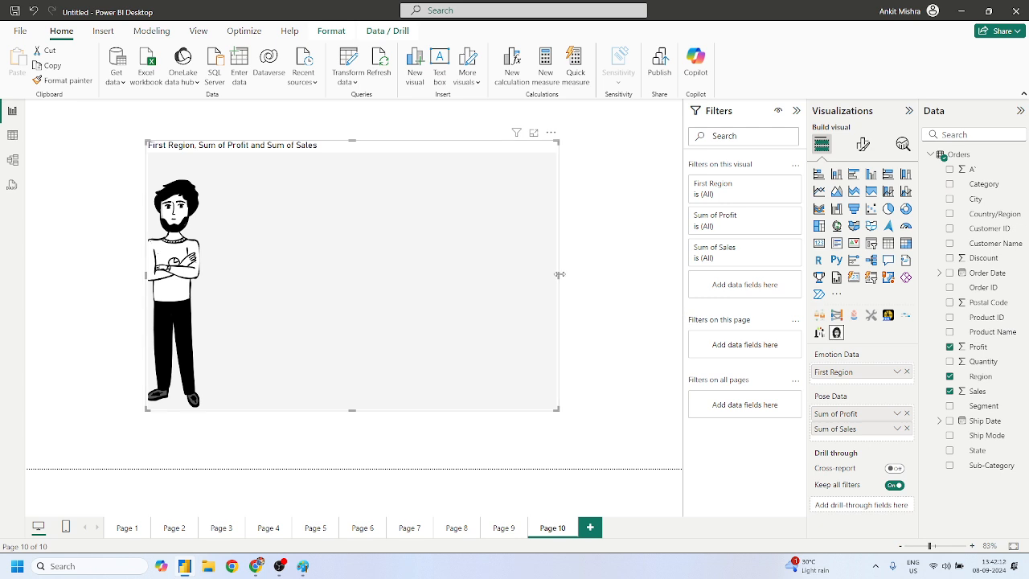
drag(560, 275, 616, 282)
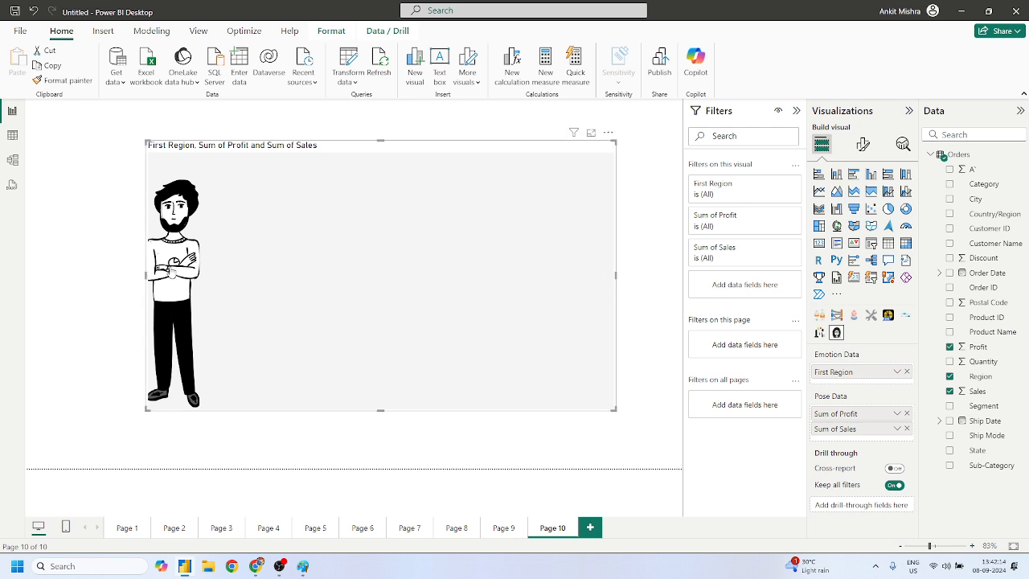
Set the comic character's pose to Reading Paper in the visual's comic settings
click(863, 145)
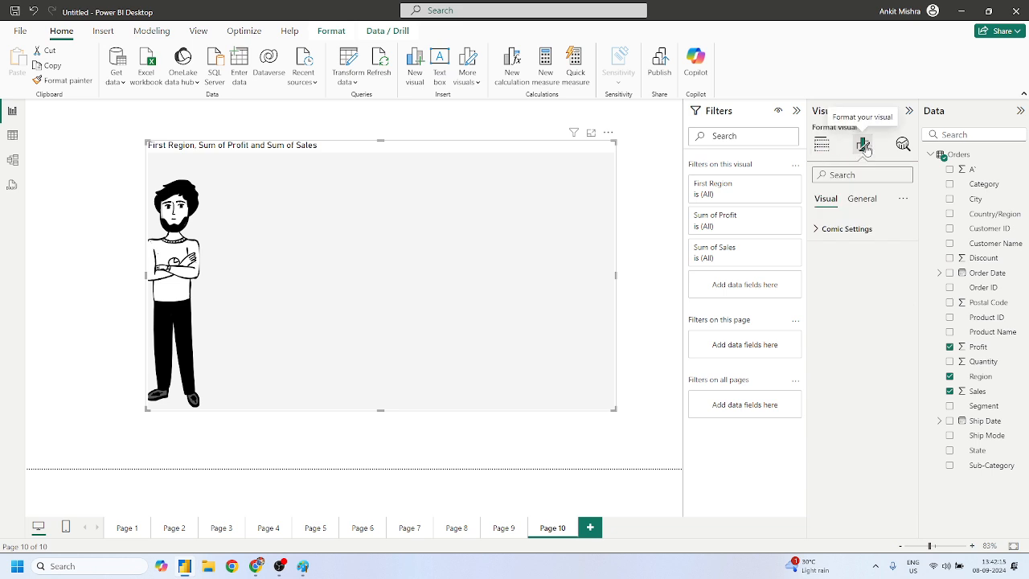
click(832, 231)
scroll(855, 280, down, 1)
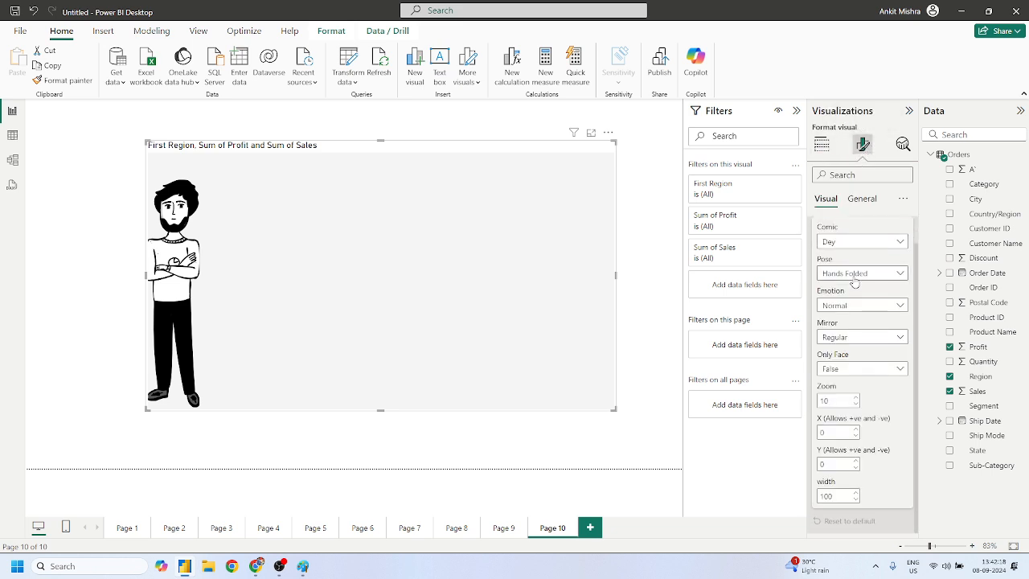
click(857, 275)
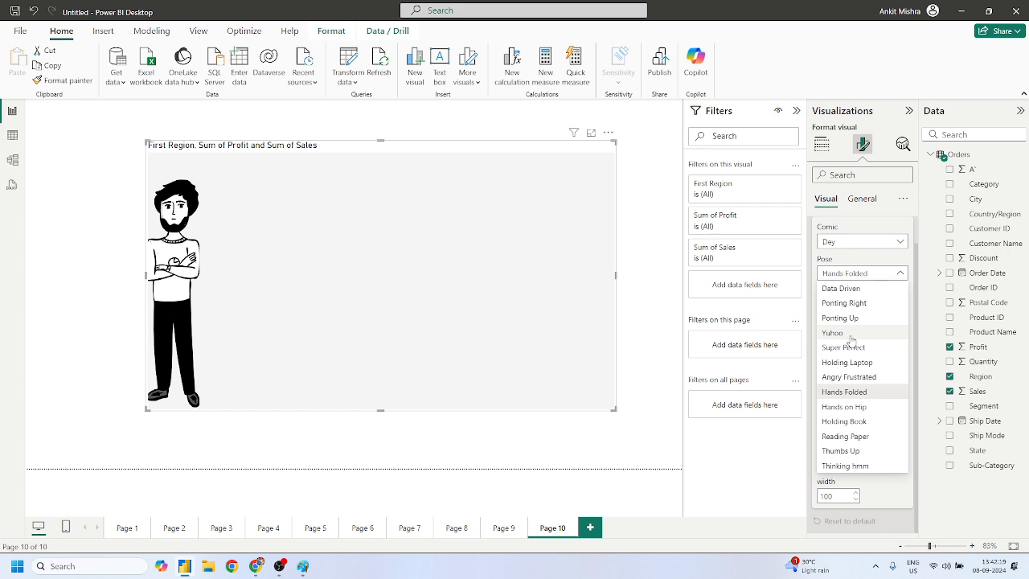
click(852, 435)
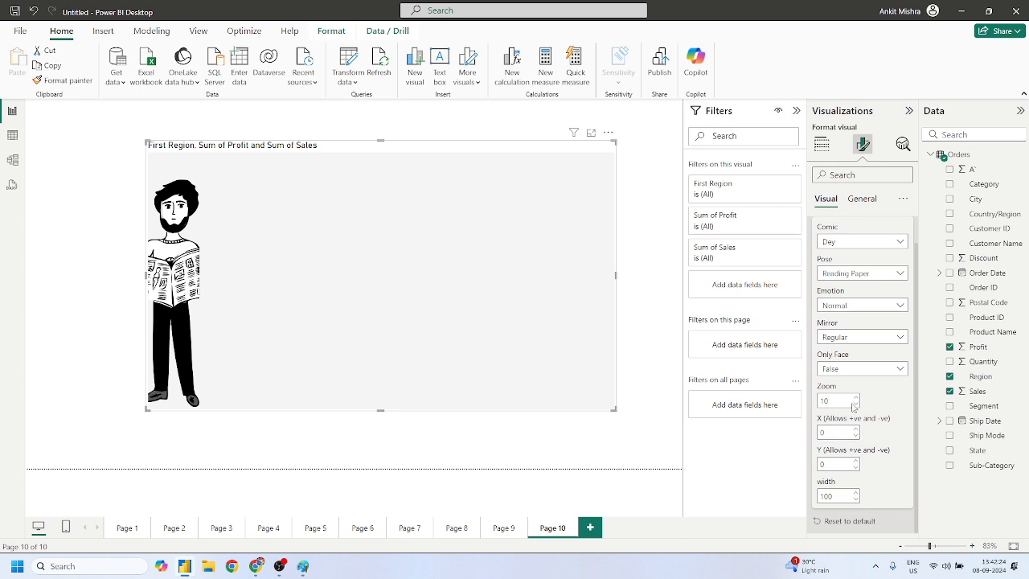
Set the comic character's emotion to Laugh
click(848, 340)
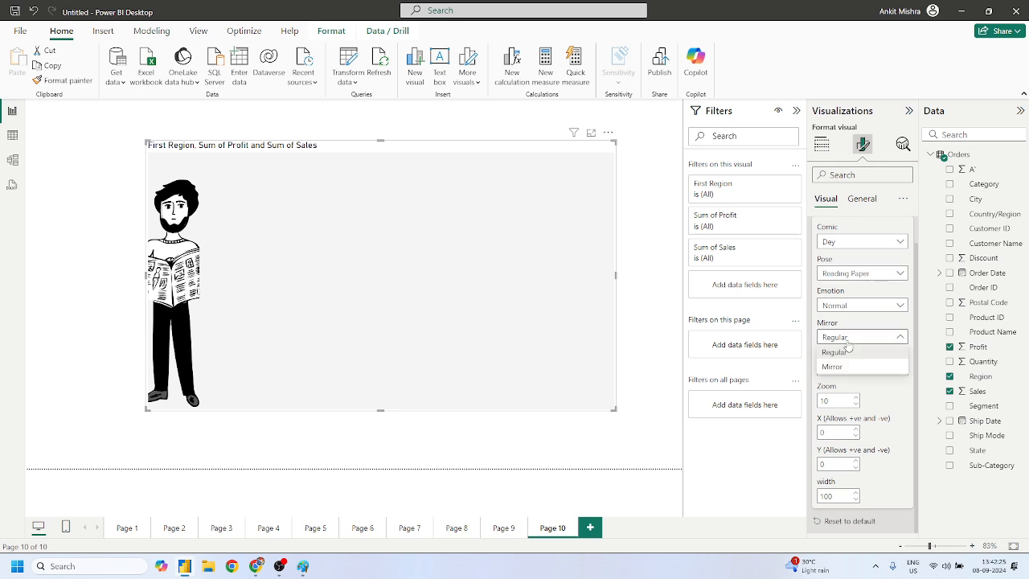
click(839, 306)
click(837, 306)
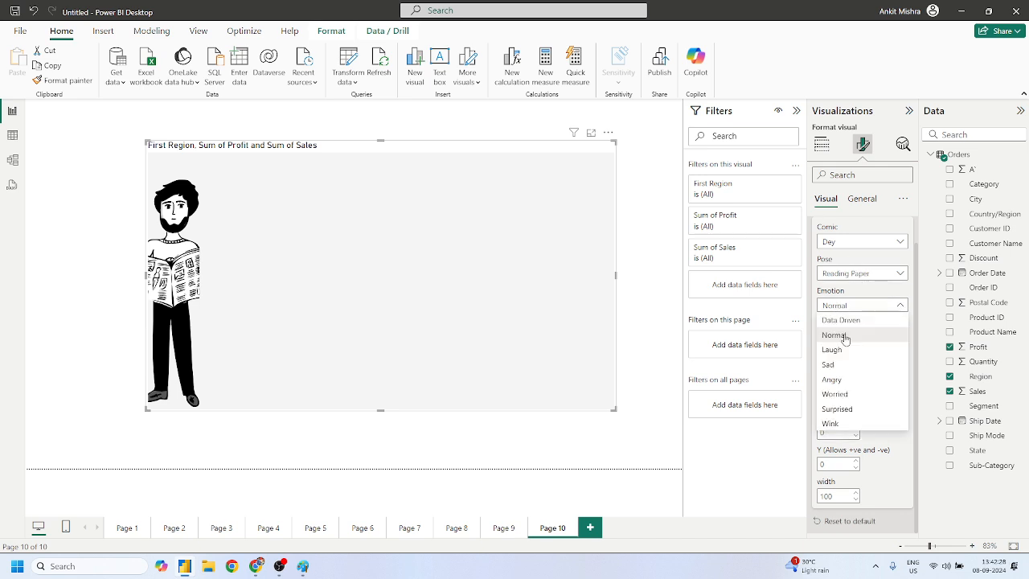
click(836, 349)
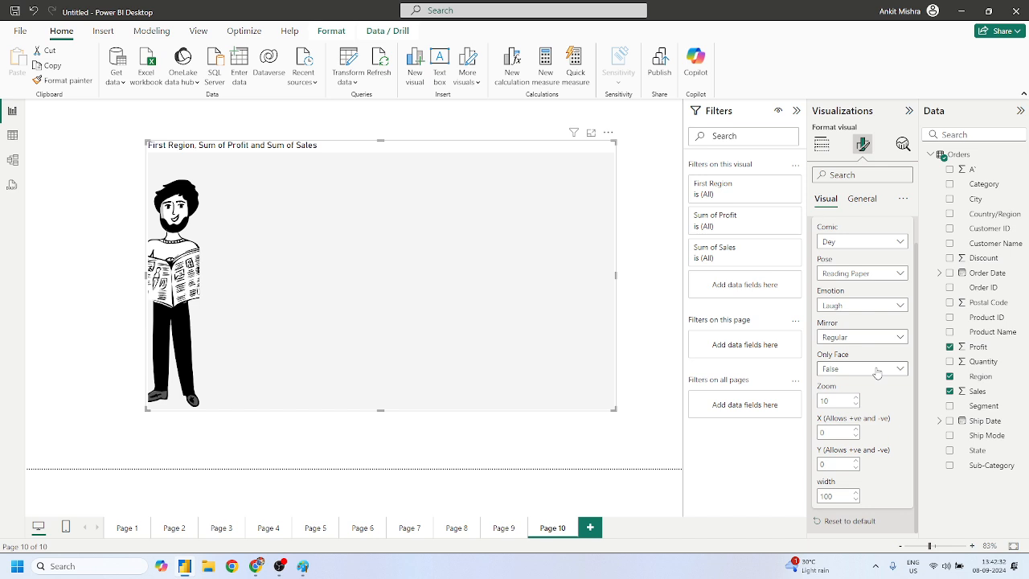
scroll(878, 372, up, 1)
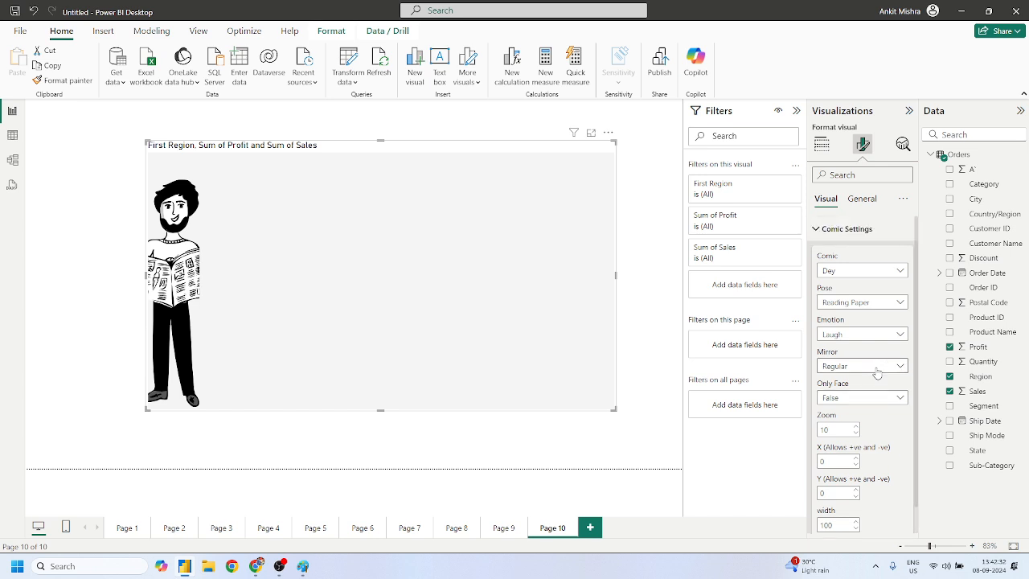
click(826, 227)
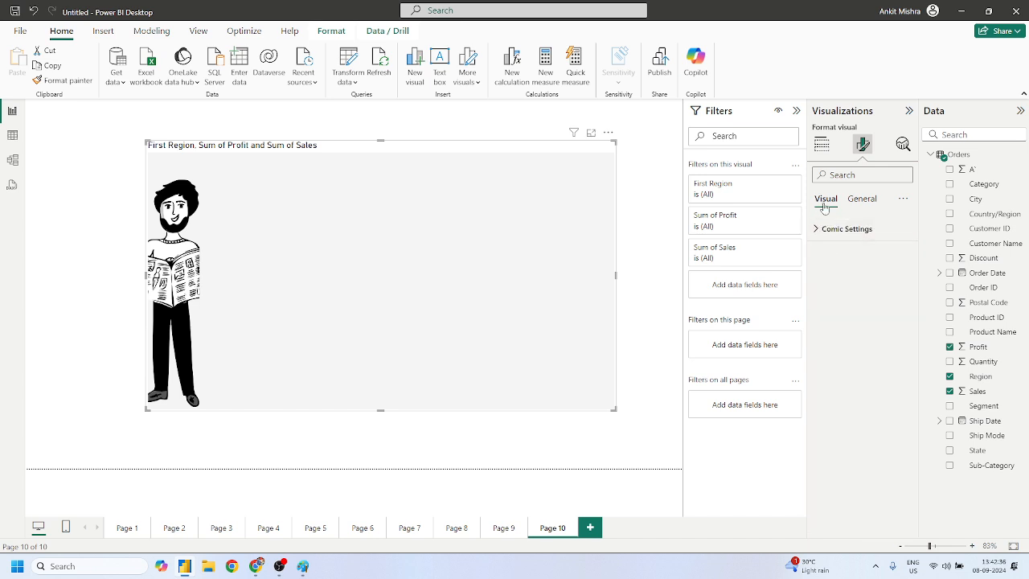
click(822, 152)
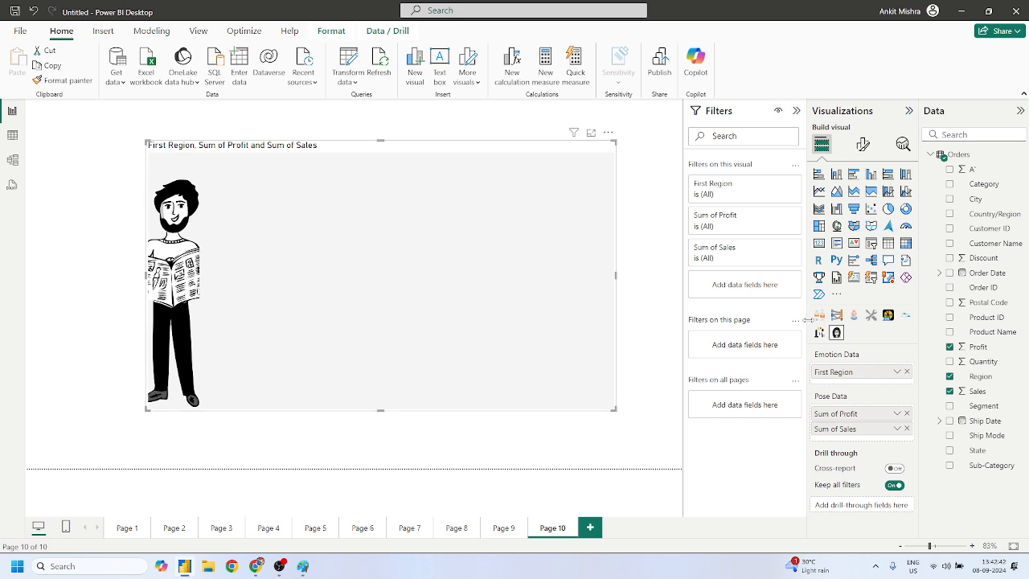
click(863, 144)
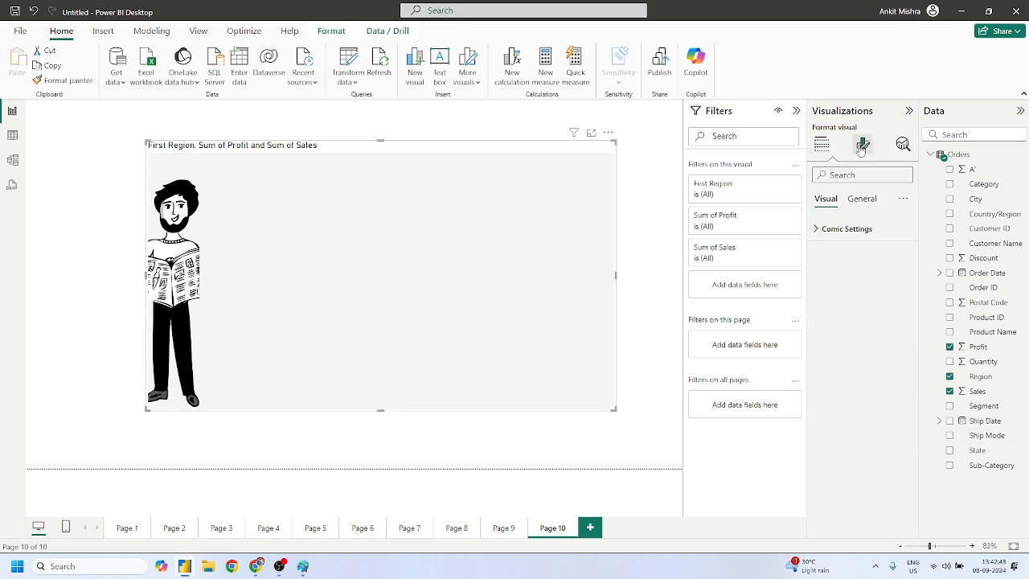
Try the Only Face option on the comic character, and set it back to False
click(828, 231)
scroll(852, 338, down, 2)
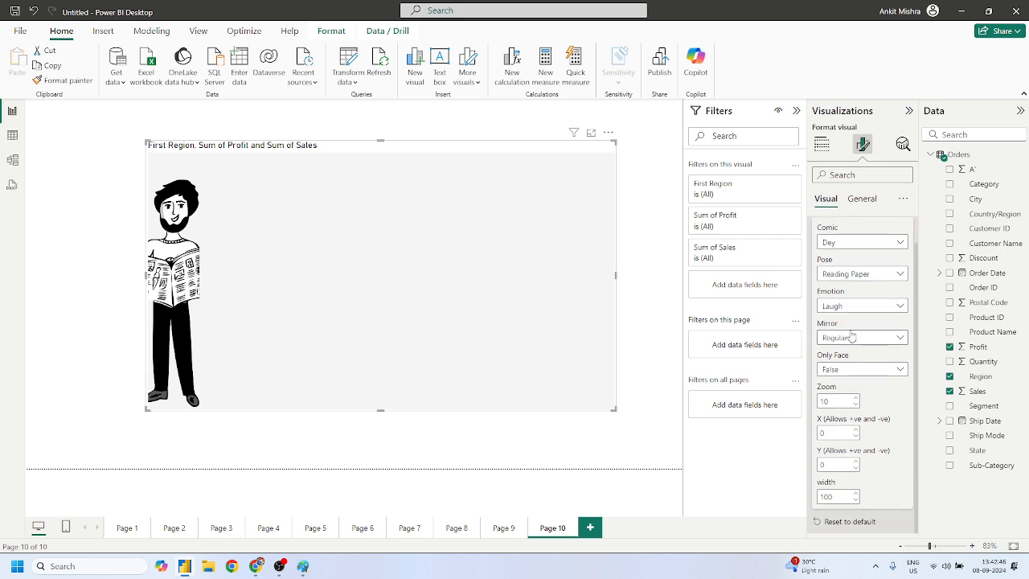
scroll(852, 337, up, 1)
click(852, 399)
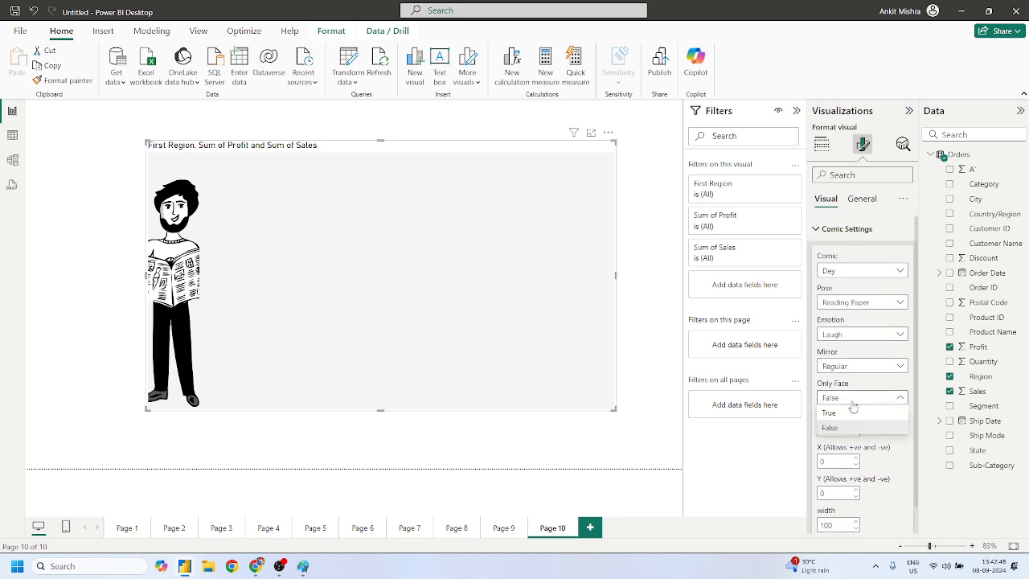
click(842, 402)
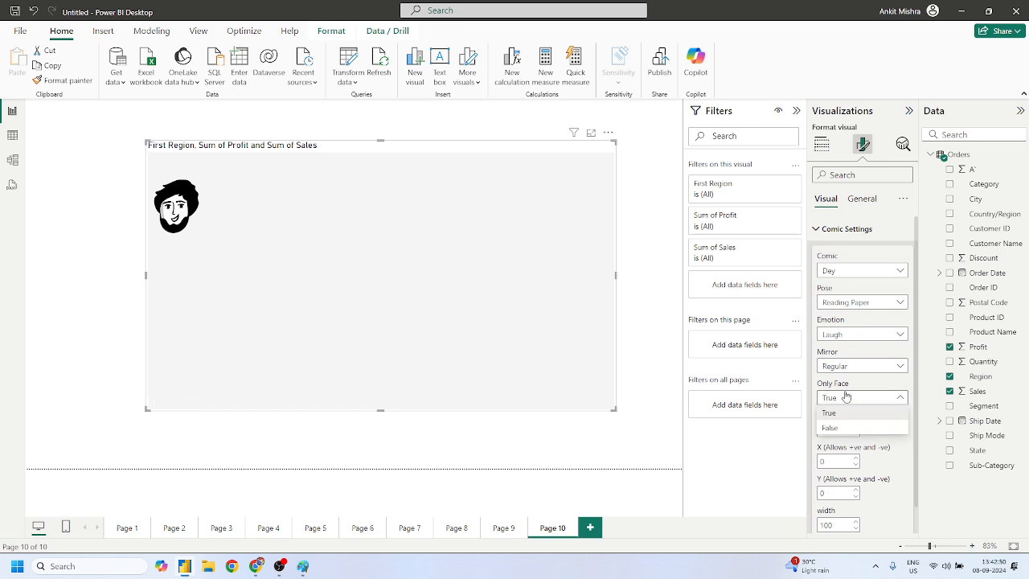
click(845, 433)
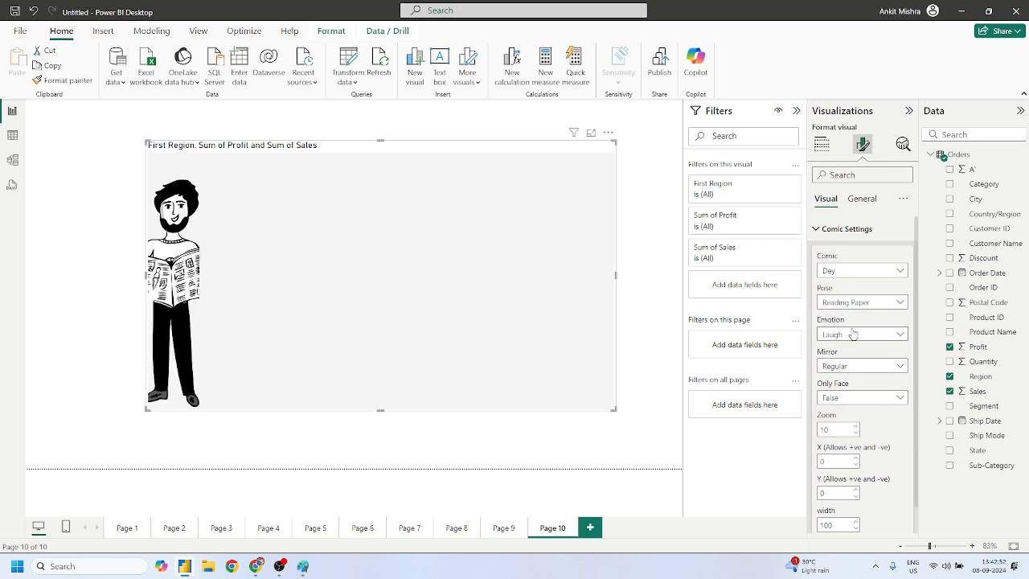
Try Bean as the Comicgen visual's character, and settle on Ringo
click(844, 272)
key(Escape)
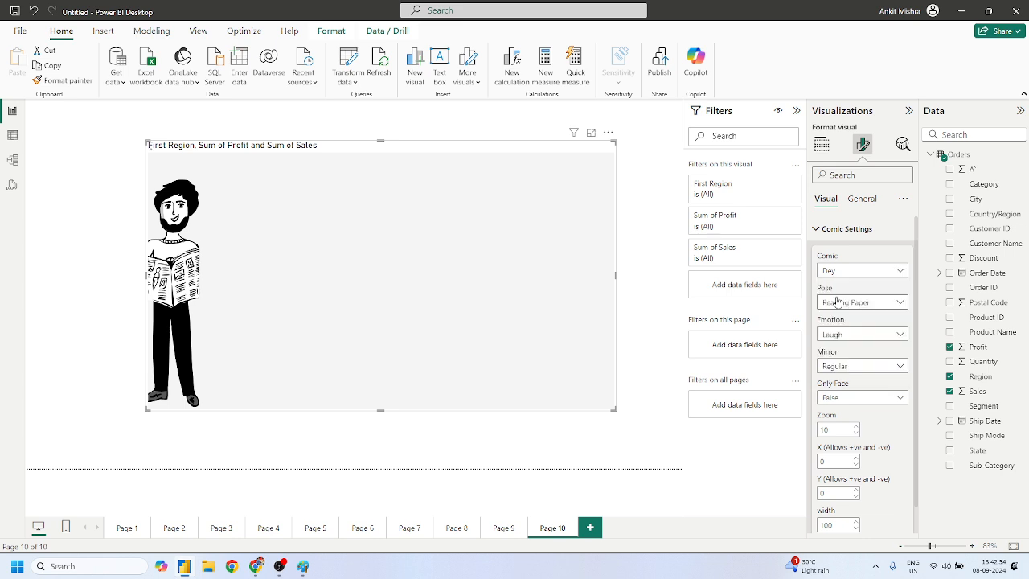
click(855, 271)
click(836, 288)
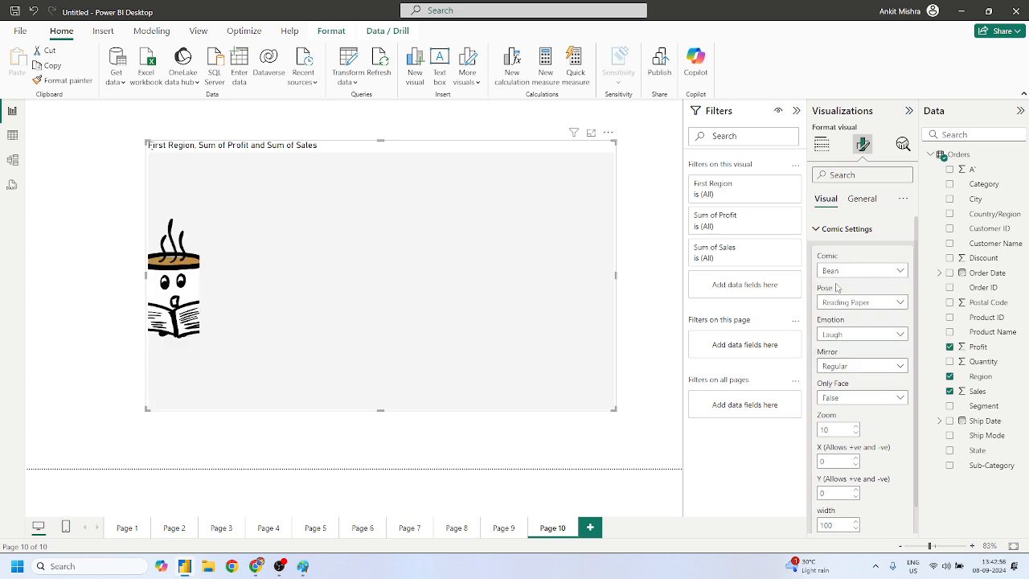
click(854, 271)
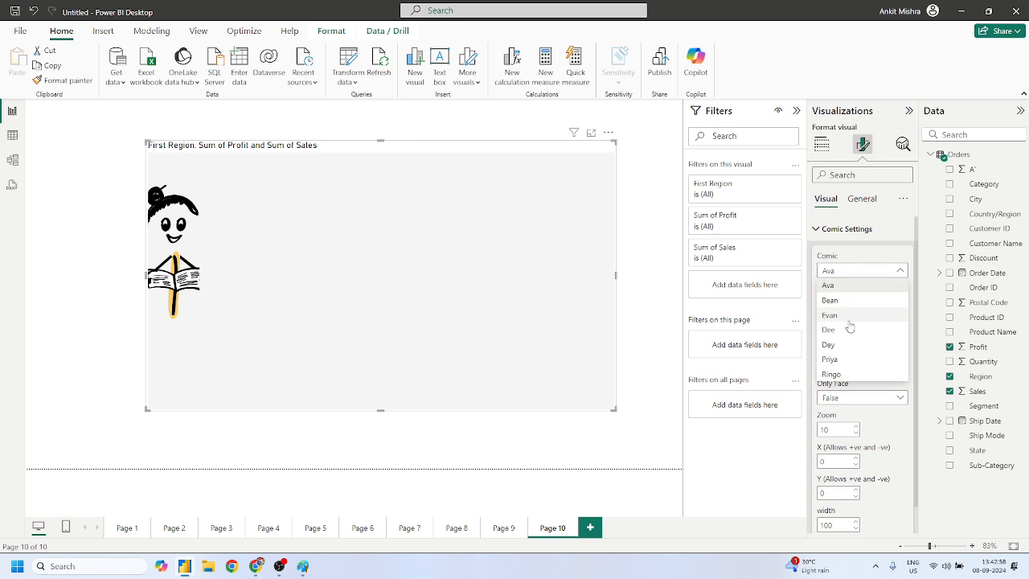
click(832, 375)
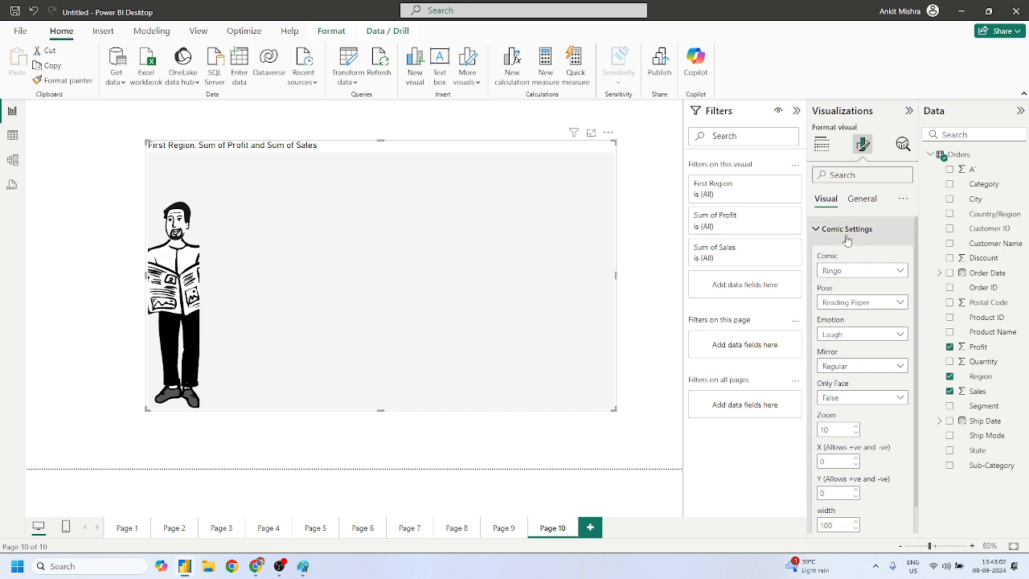
Set the comic character's zoom to 9 in the comic settings
click(850, 336)
click(850, 338)
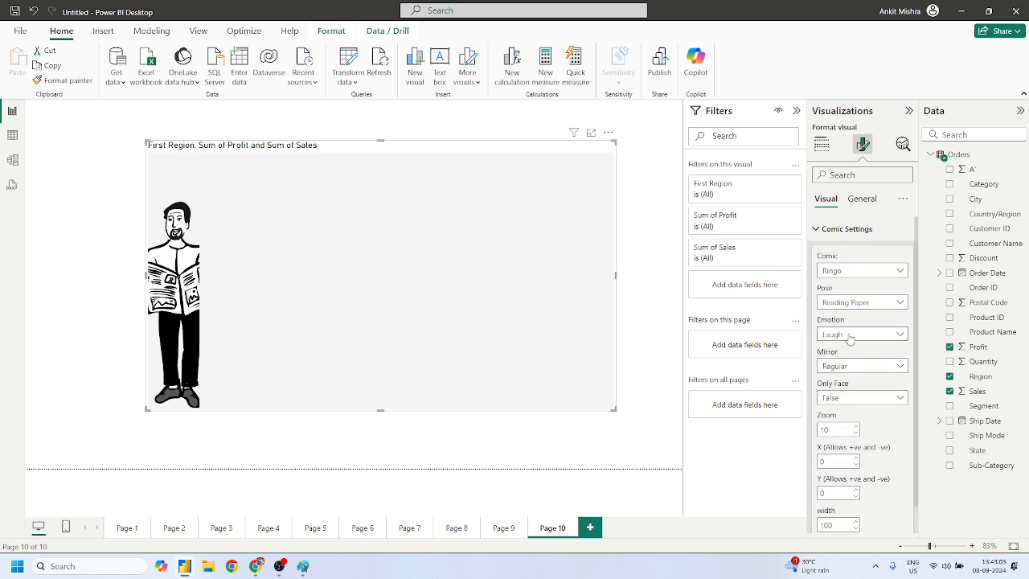
click(848, 366)
click(848, 376)
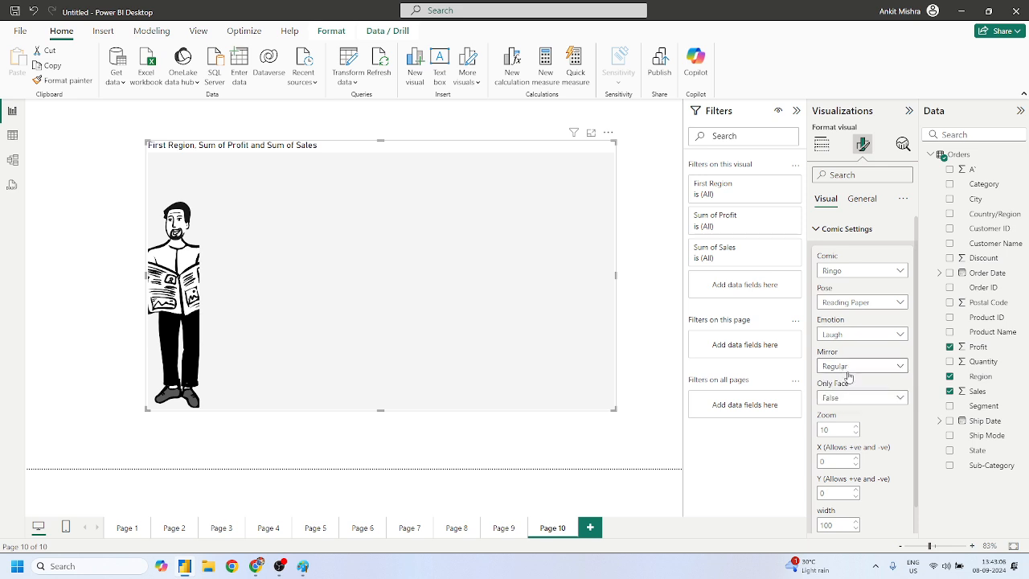
scroll(854, 398, down, 1)
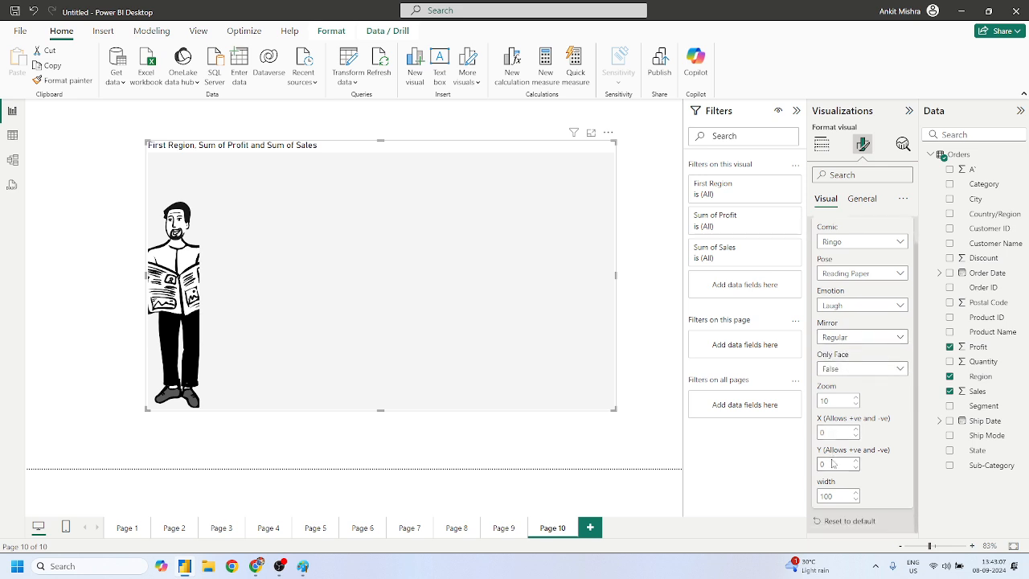
click(858, 399)
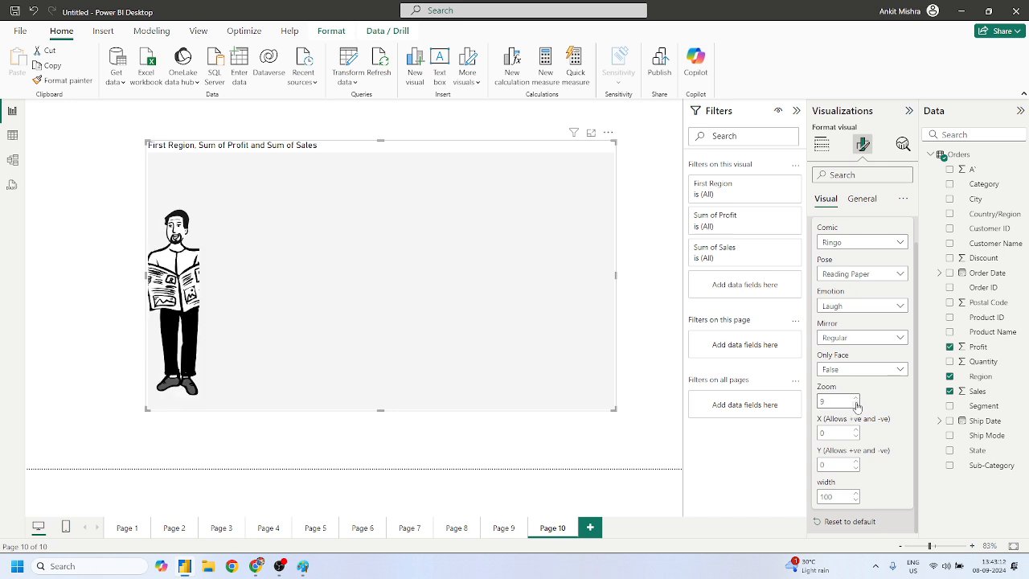
Replace Profit and Sales with Quantity as the Comicgen visual's pose data
click(863, 199)
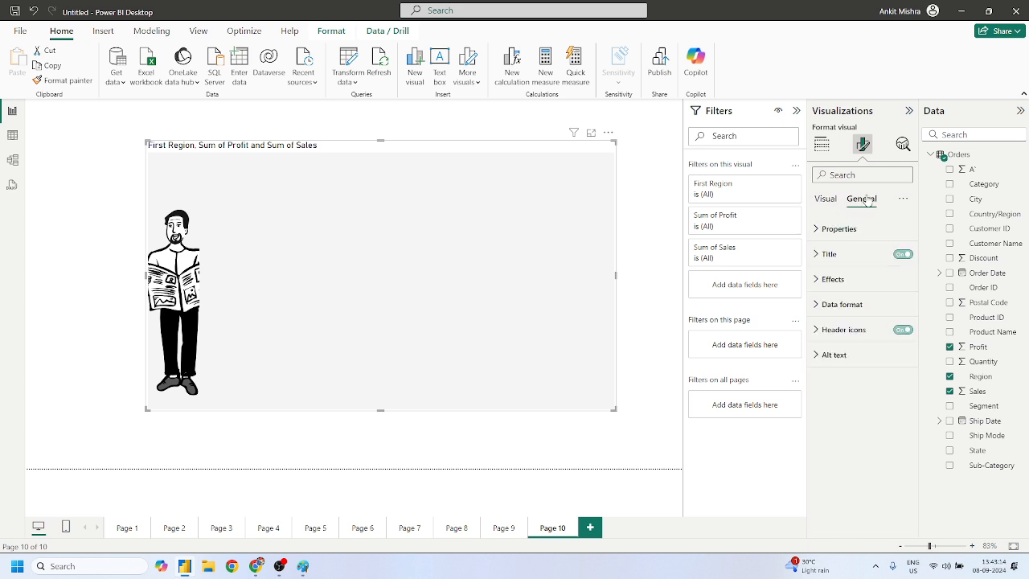
click(822, 145)
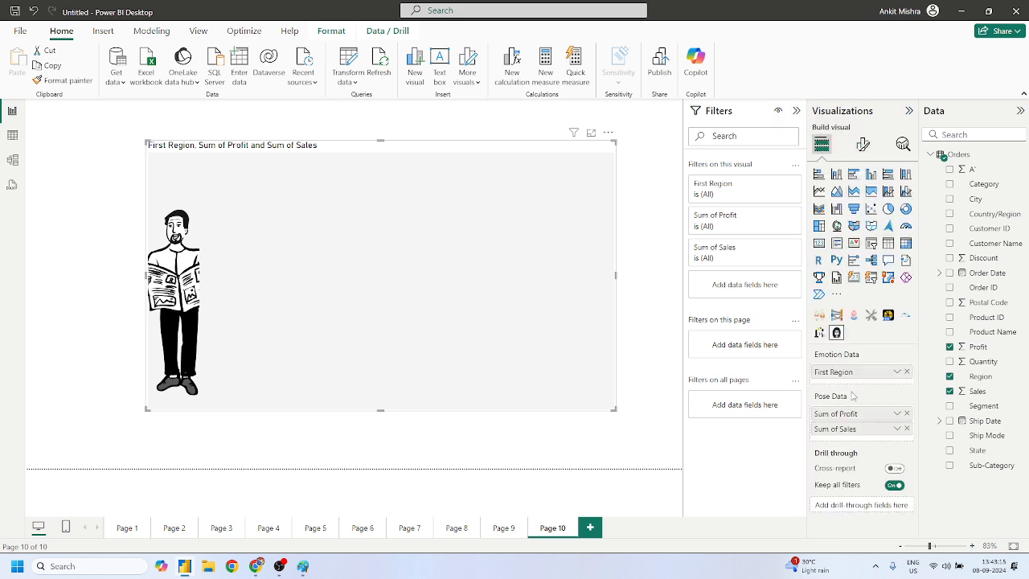
click(907, 414)
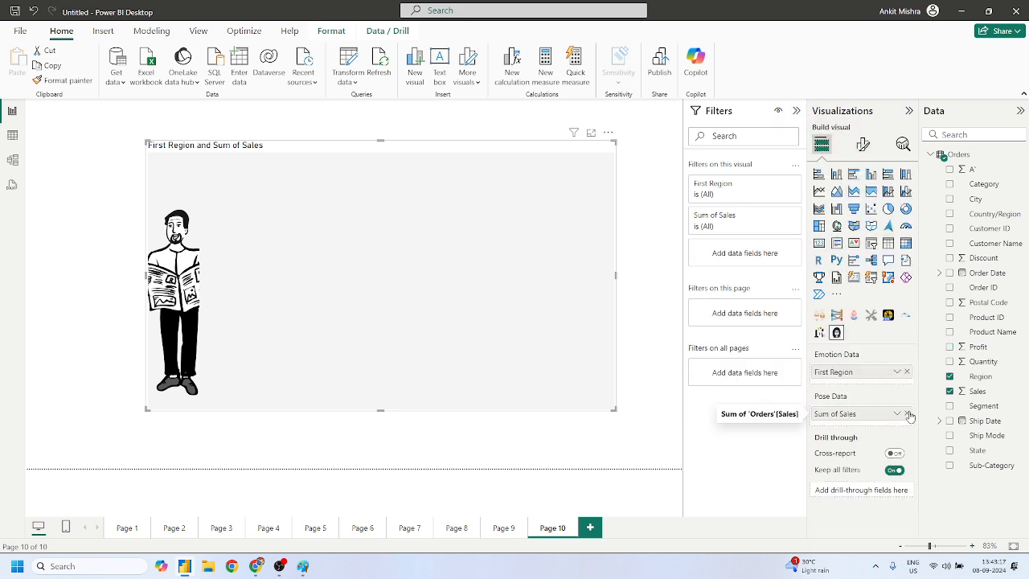
click(907, 414)
drag(983, 361, 867, 417)
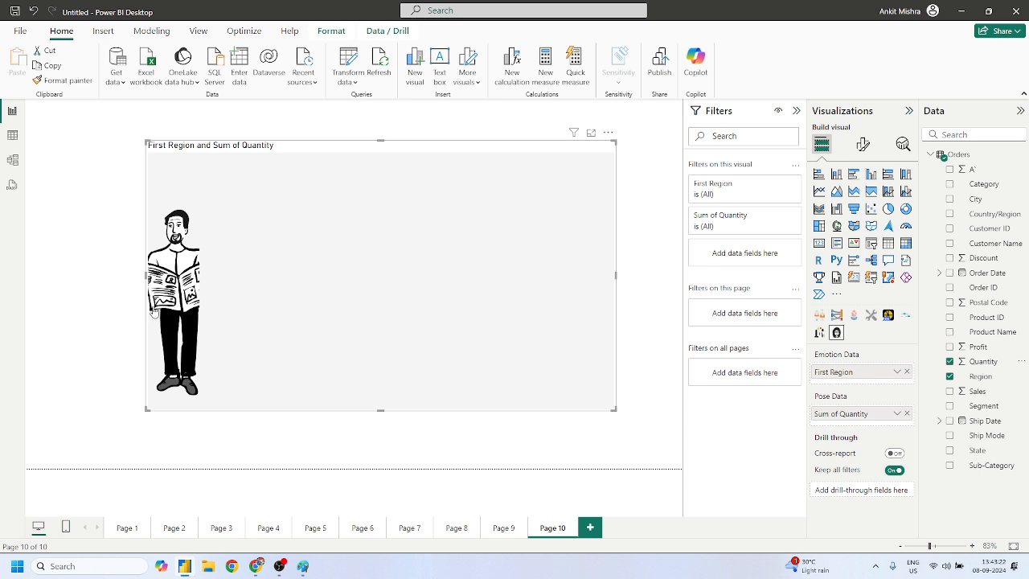
right_click(190, 299)
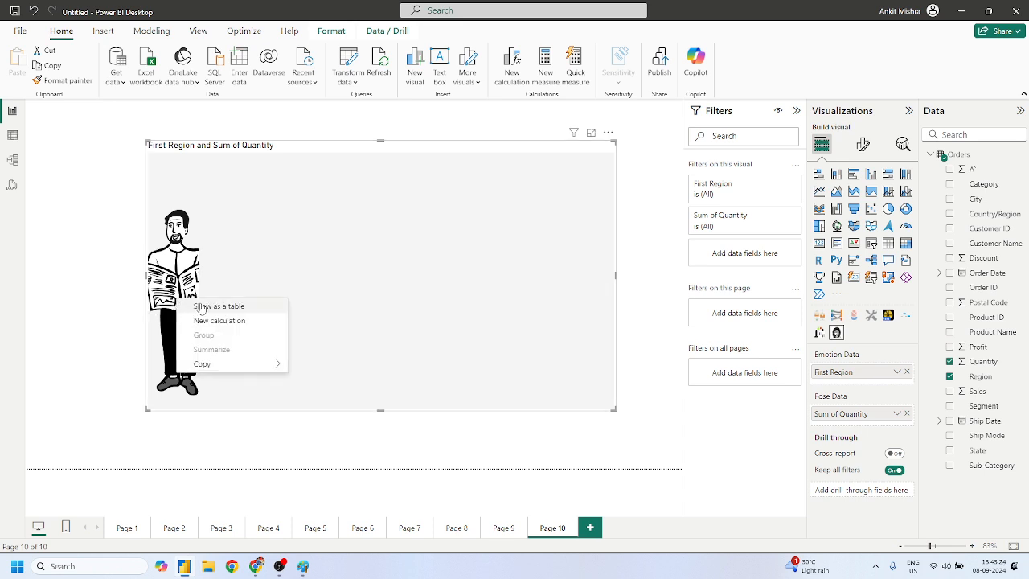
click(170, 283)
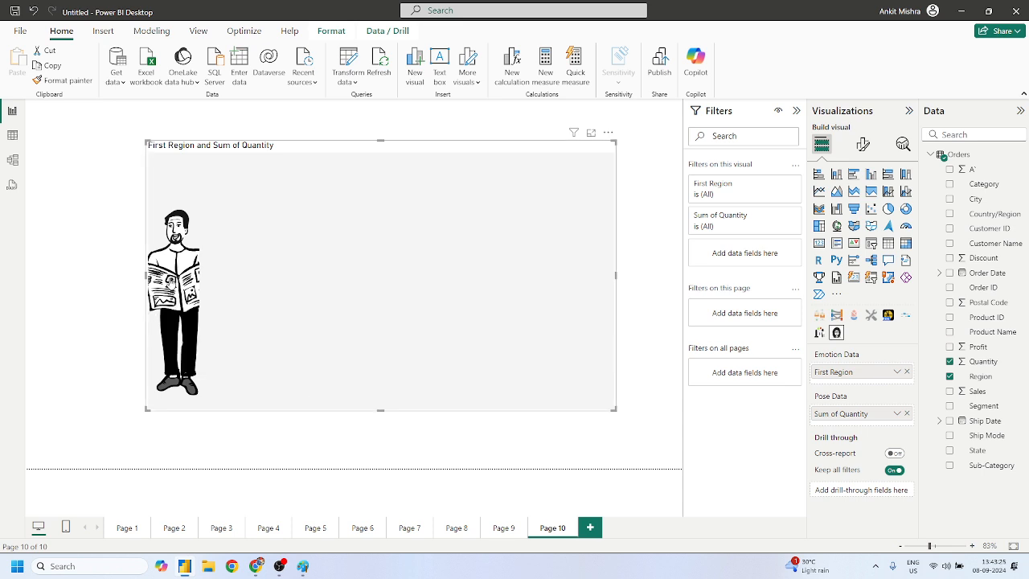
mouse_move(258, 565)
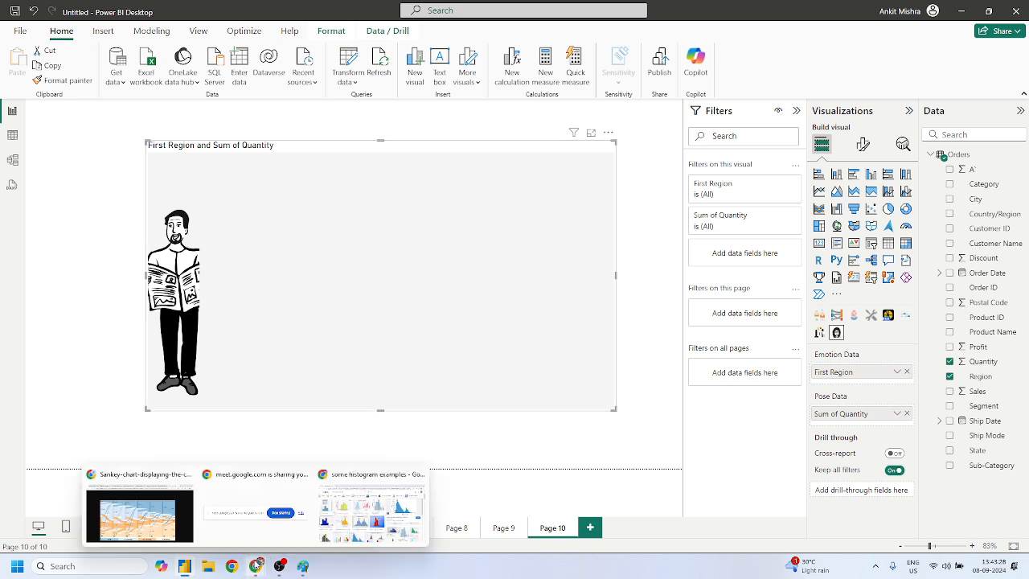
Search the Power BI visuals gallery for "comi" and read the overview description on the Comicgen page
click(837, 294)
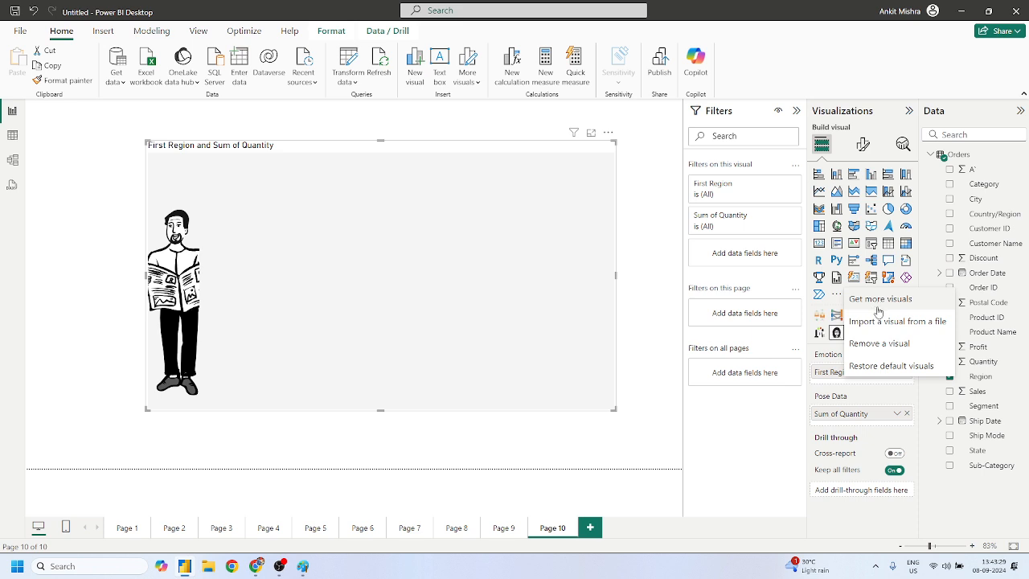
click(879, 300)
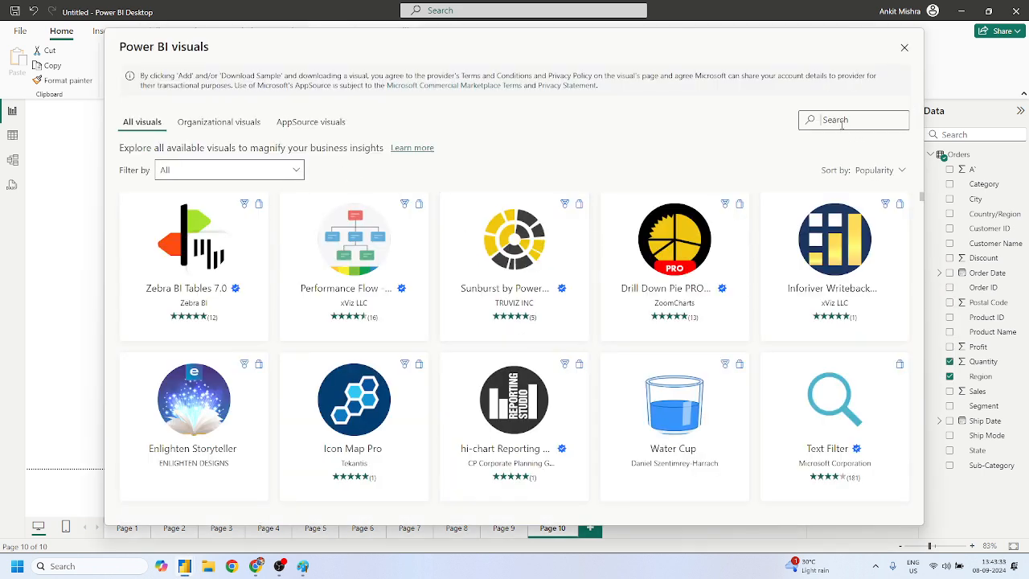
text(comi)
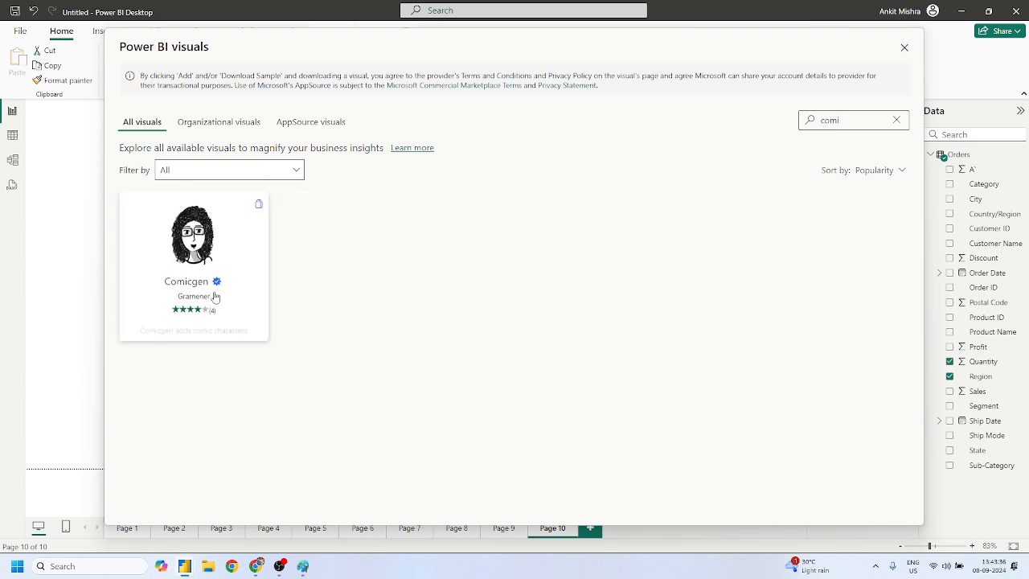
click(225, 293)
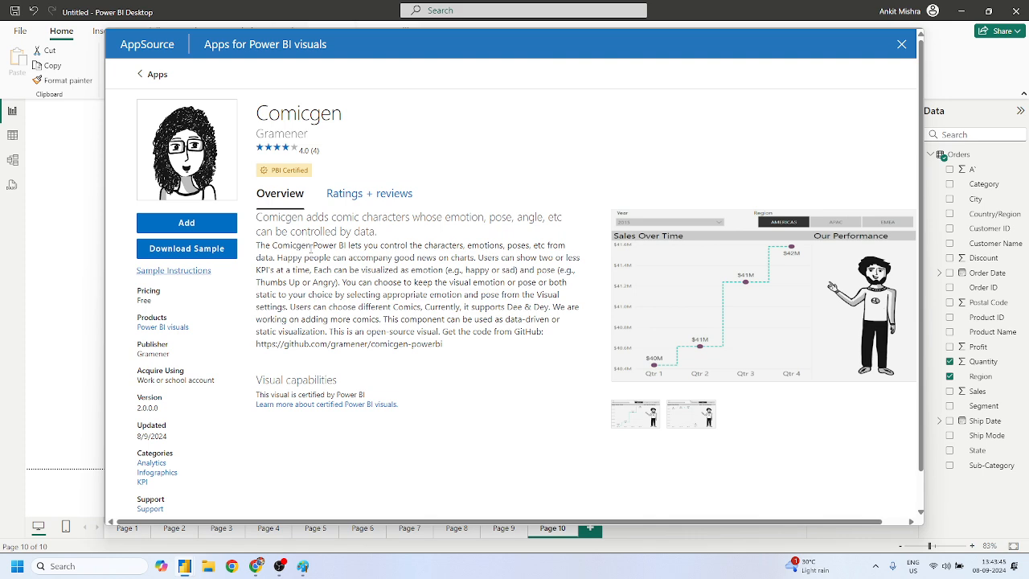
drag(392, 240, 575, 259)
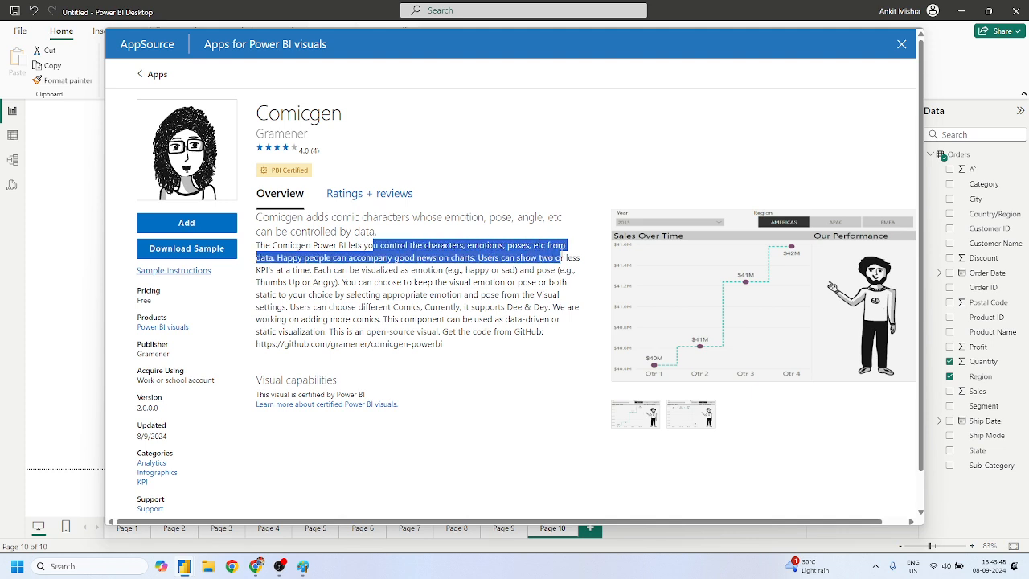
click(385, 289)
drag(474, 259, 348, 279)
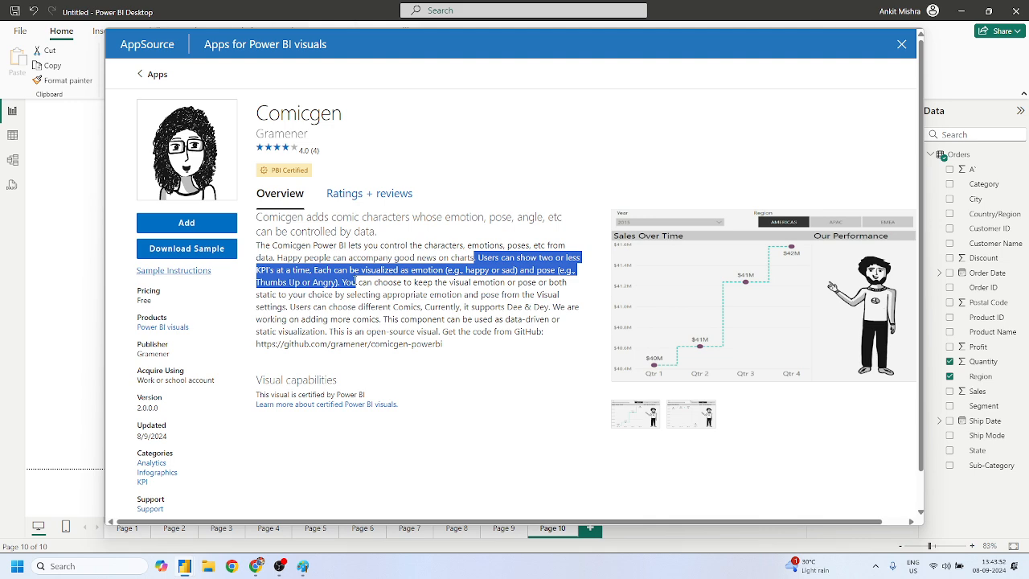
click(403, 285)
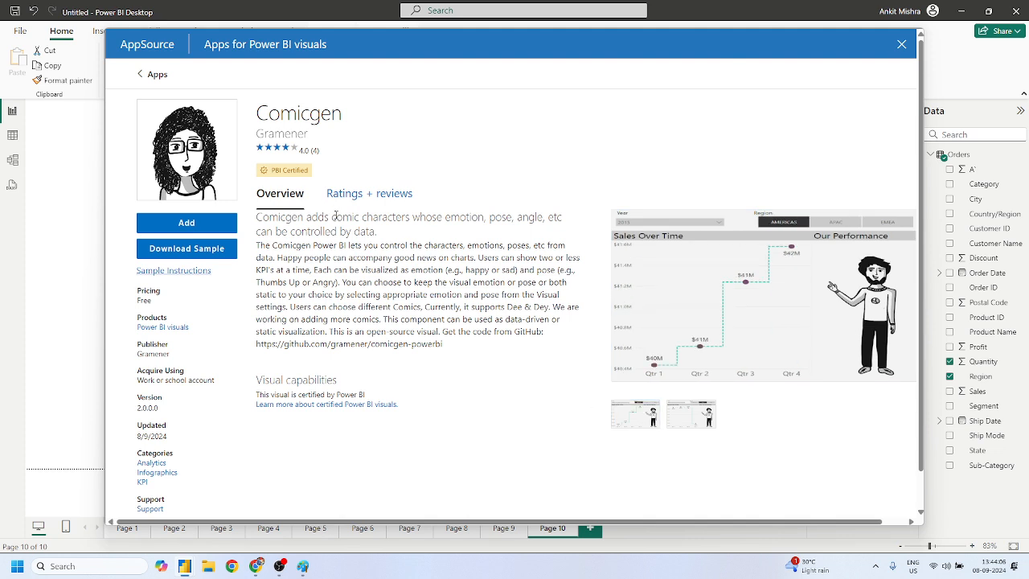
Download the Comicgen sample file and close the visuals gallery
click(217, 250)
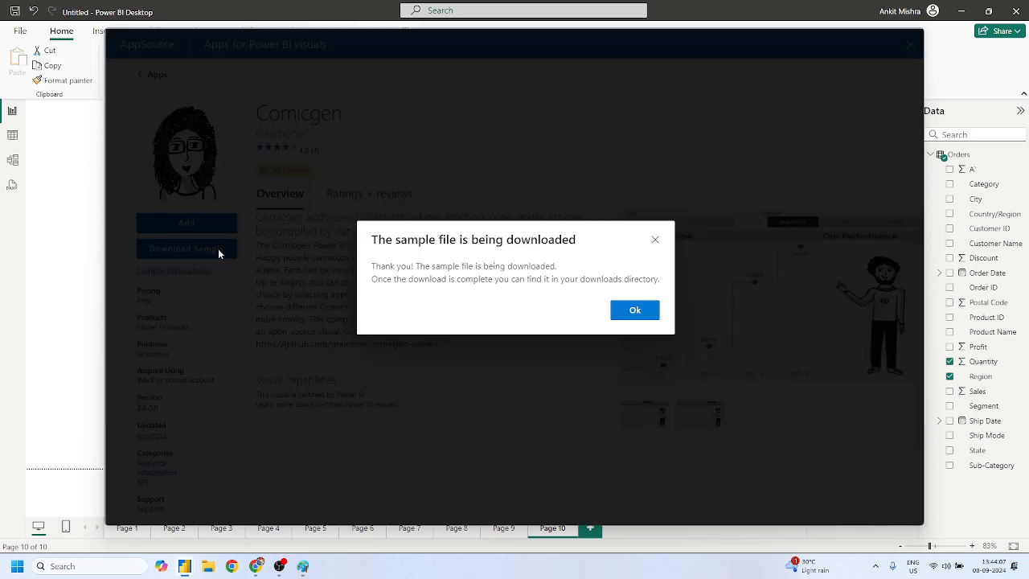
click(635, 309)
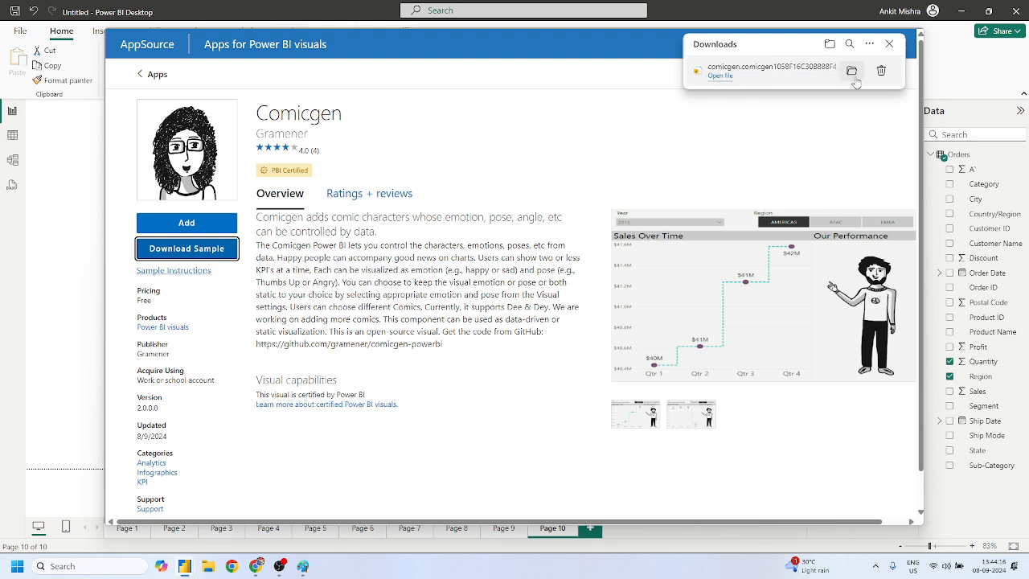
click(889, 45)
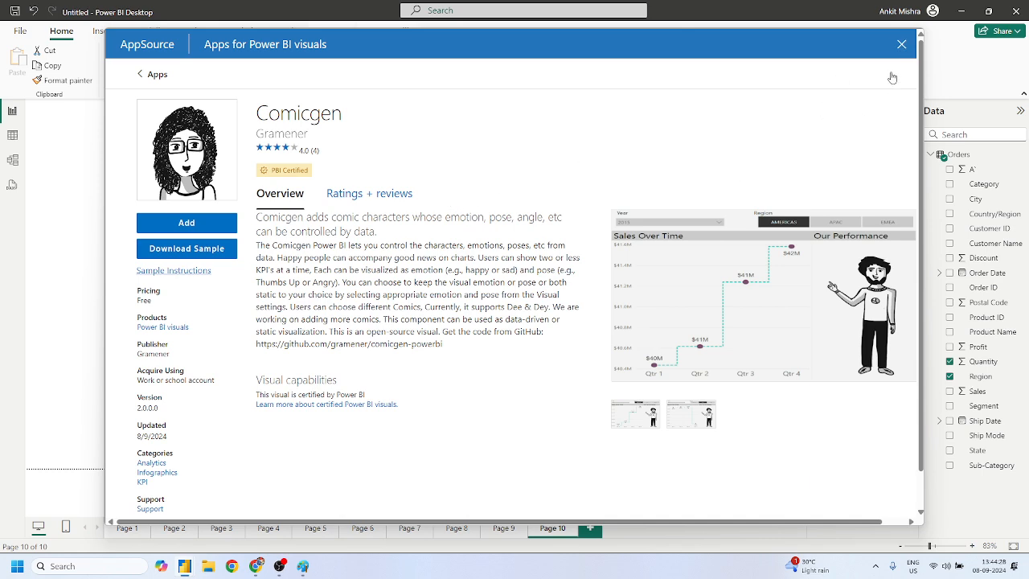
click(902, 44)
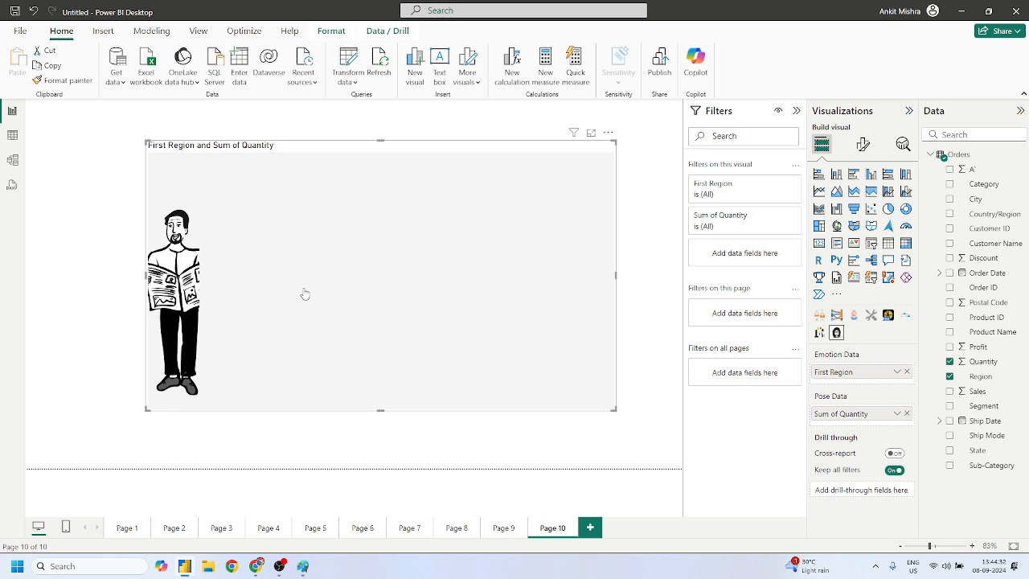
mouse_move(174, 283)
mouse_move(180, 263)
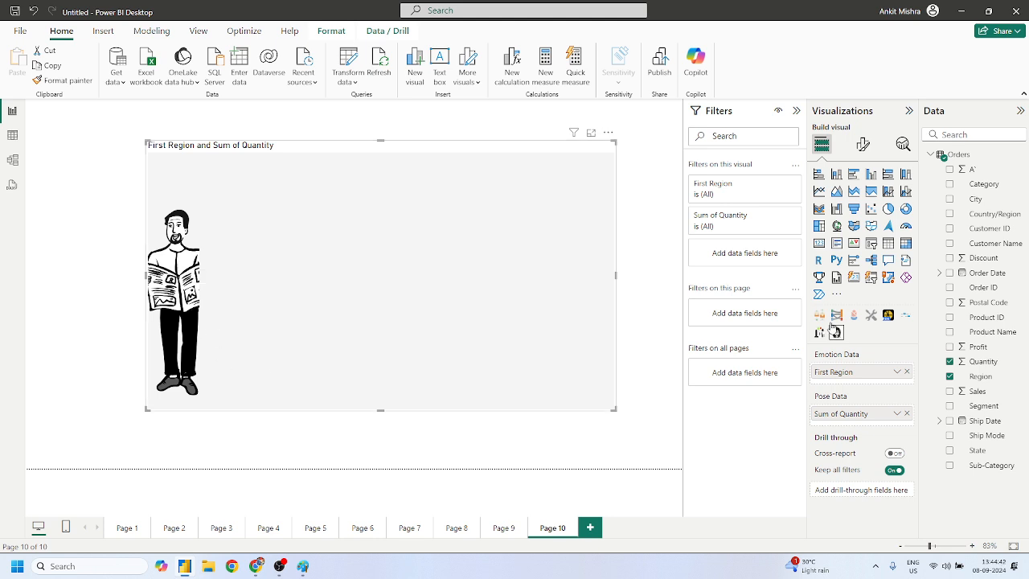
View the Comicgen visual's underlying data as a table and return to the report page
click(863, 145)
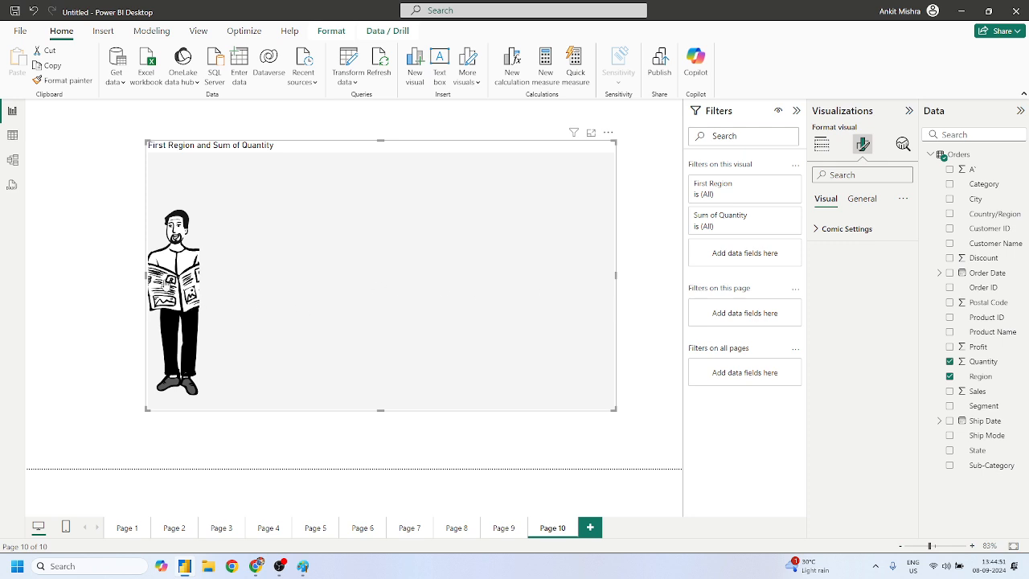
right_click(164, 283)
click(214, 292)
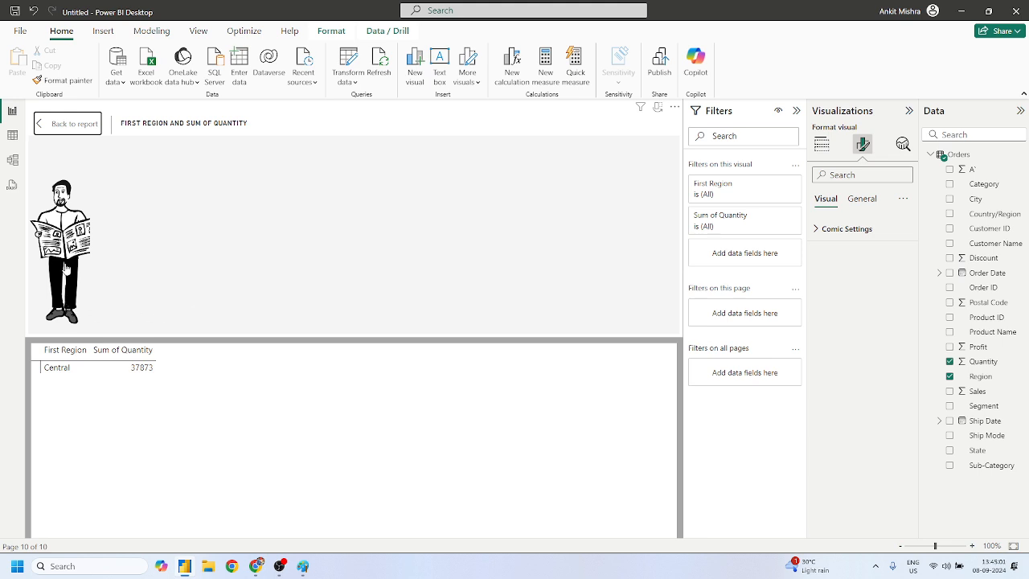
click(69, 125)
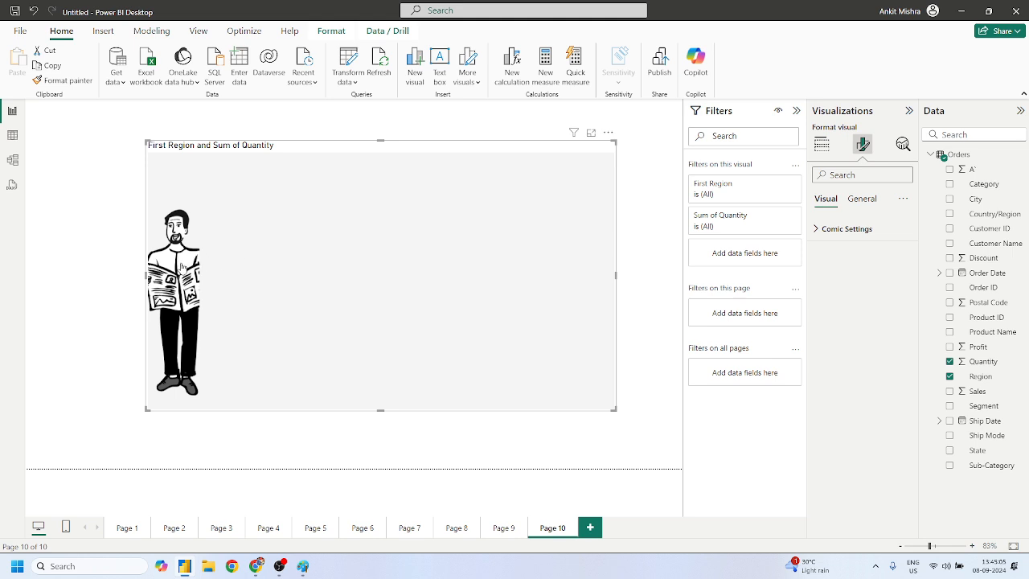
mouse_move(538, 267)
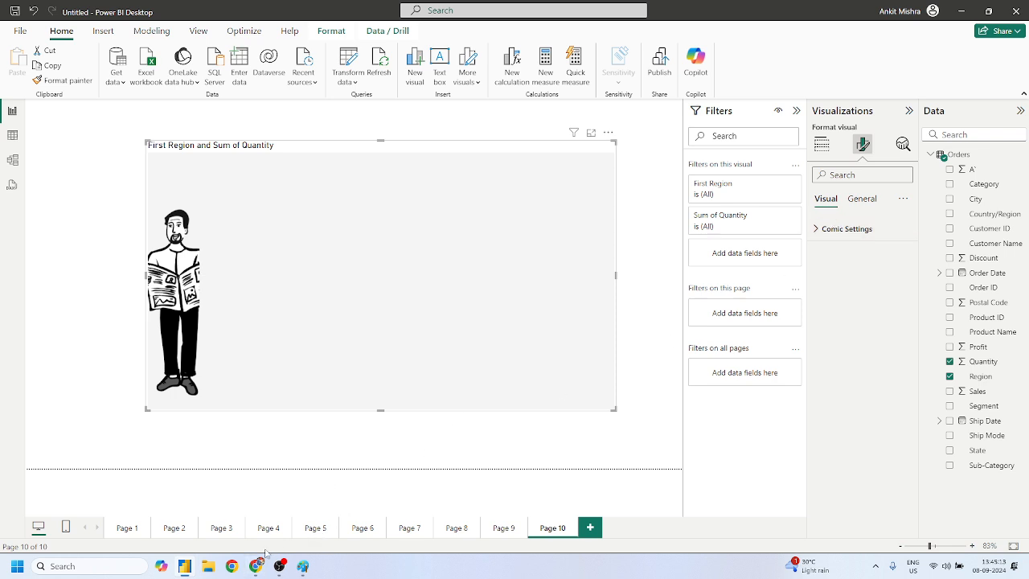
Switch to File Explorer and open the downloaded Comicgen sample report from the Downloads folder
click(207, 566)
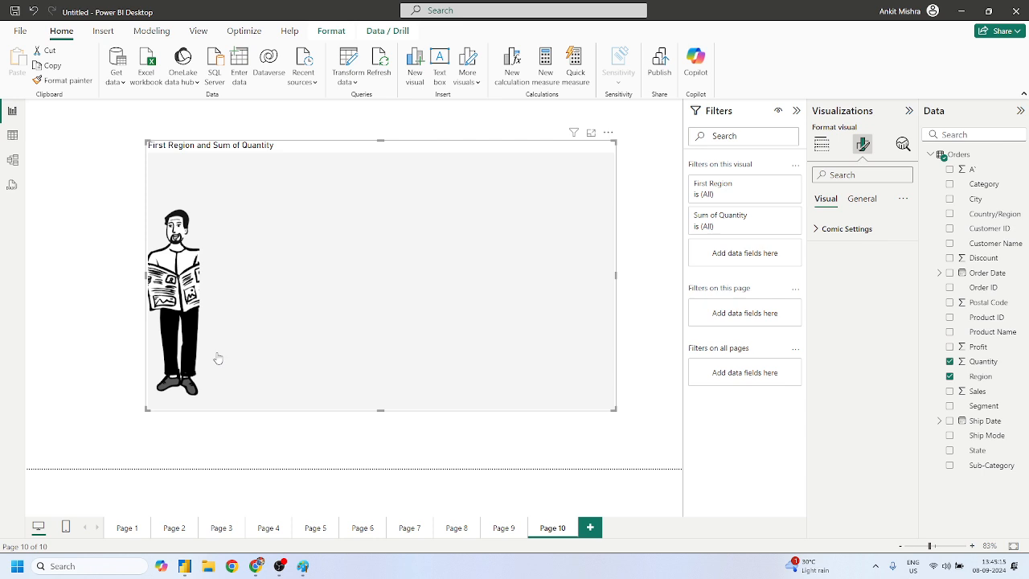
click(50, 160)
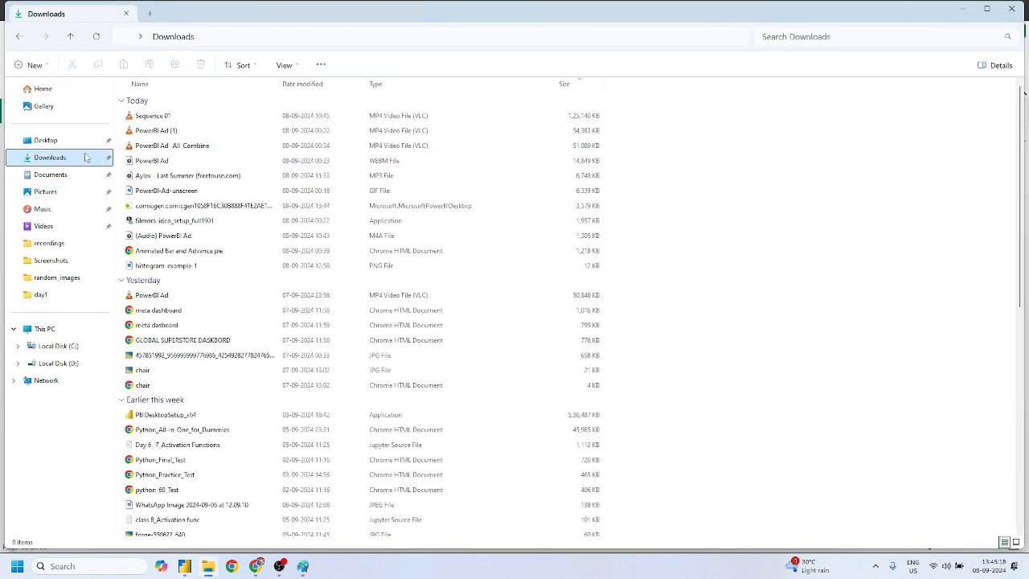
click(172, 206)
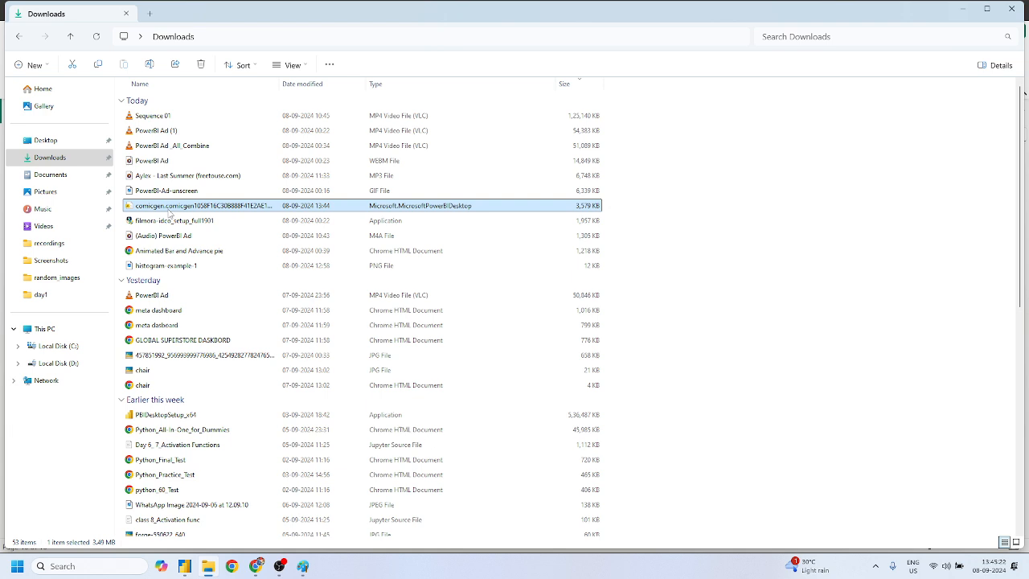
double_click(169, 206)
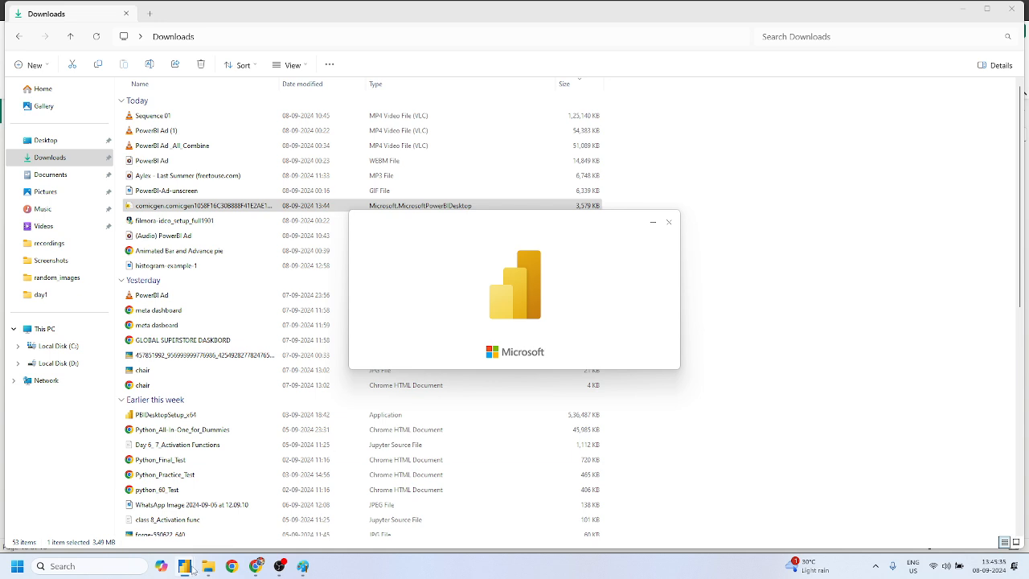
Return to the untitled report and add Segment to the Comicgen visual's pose data
mouse_move(187, 568)
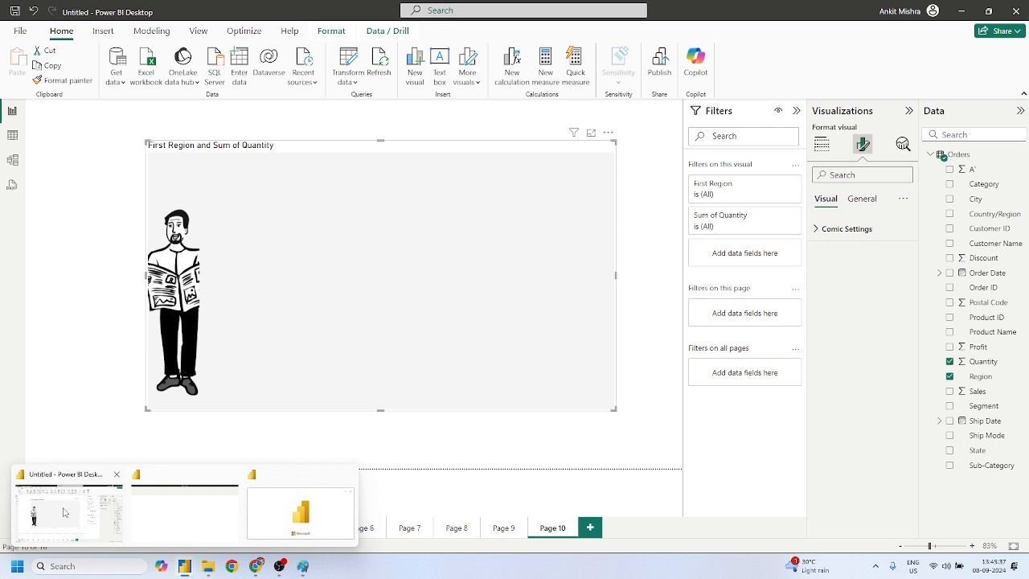
click(64, 512)
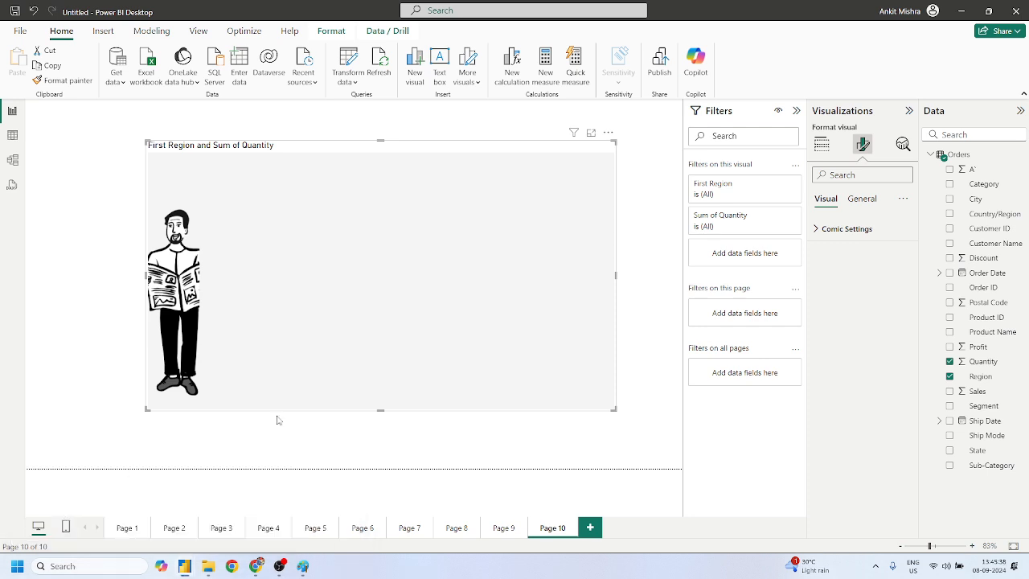
click(821, 144)
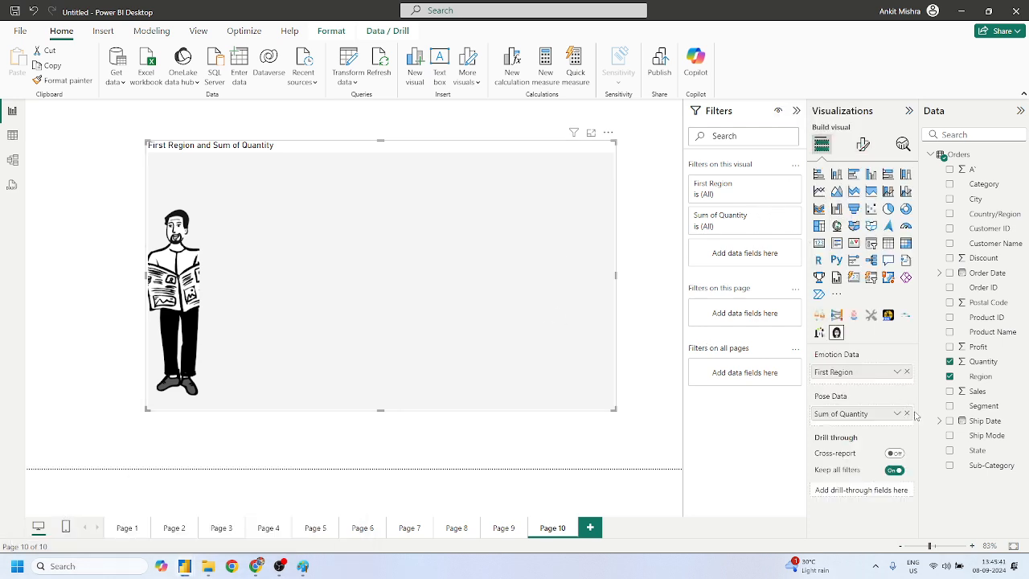
drag(989, 409, 865, 414)
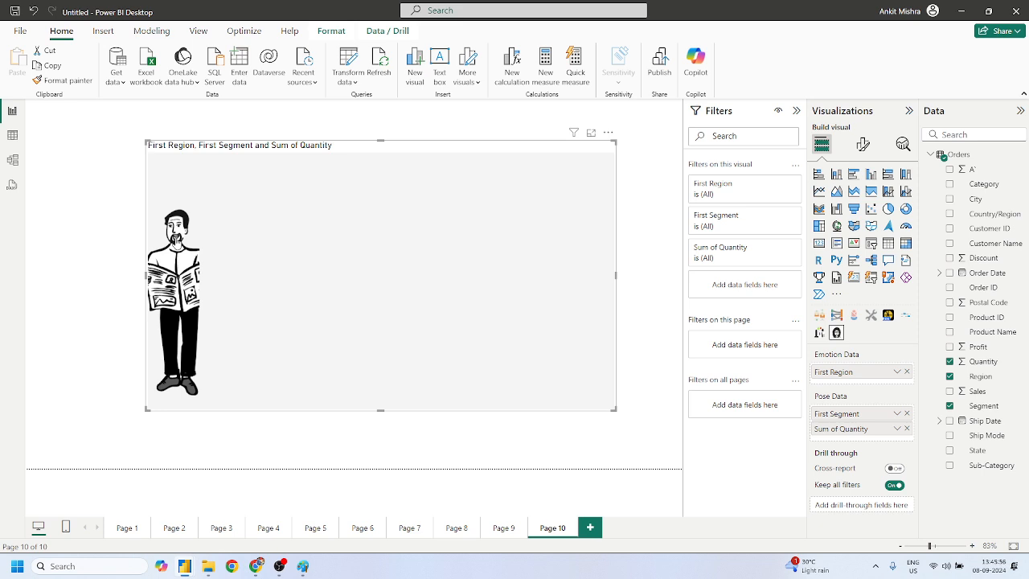
Check the control details, examples and Tips page in the Comicgen sample report, and return to the untitled report
mouse_move(225, 300)
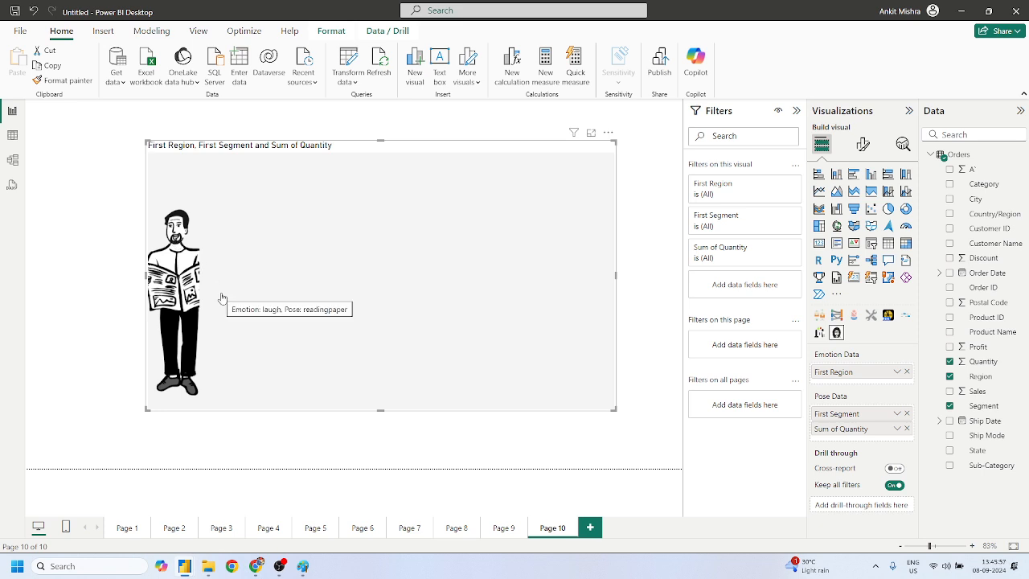
click(295, 541)
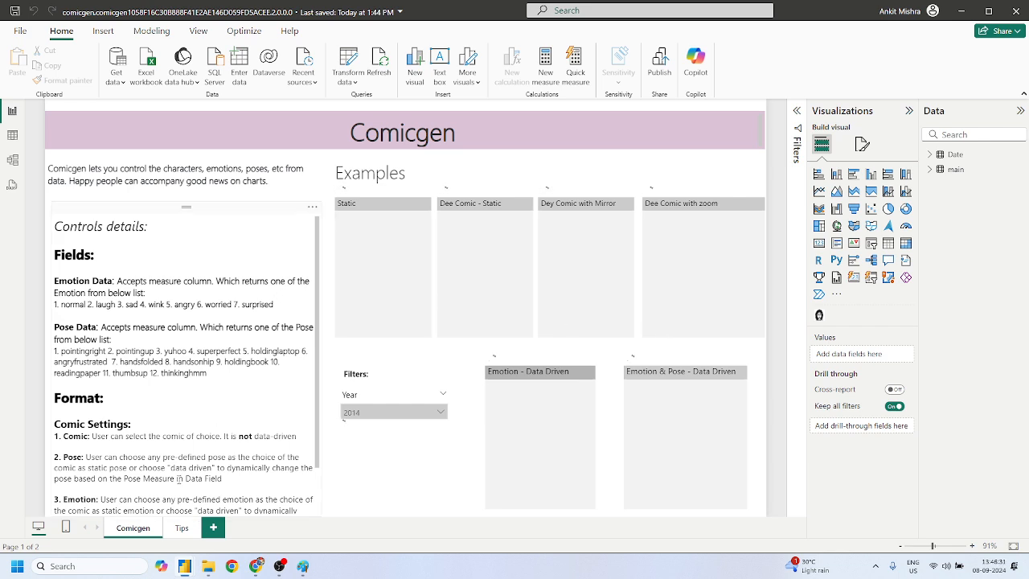
click(182, 529)
click(134, 529)
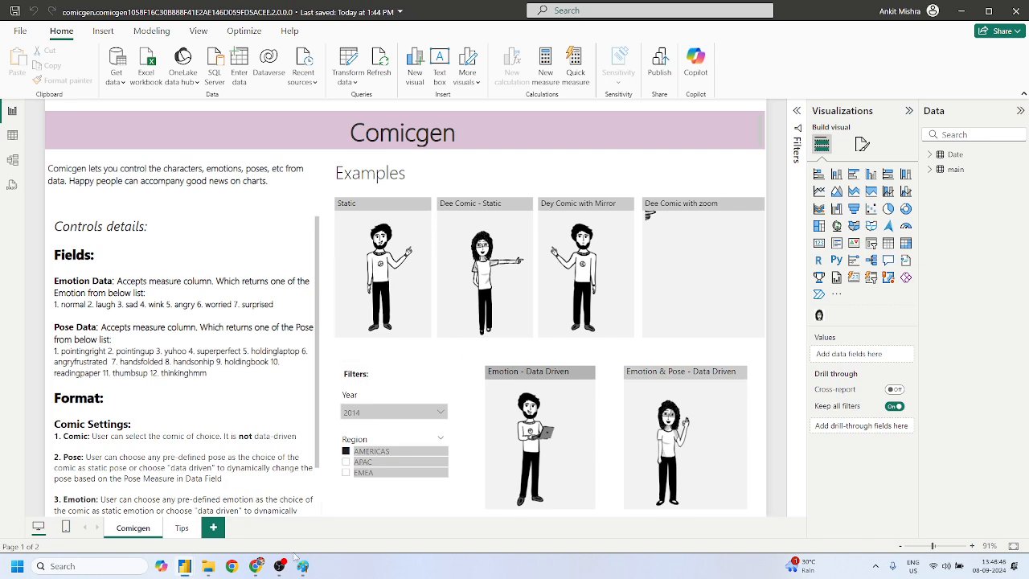
mouse_move(185, 566)
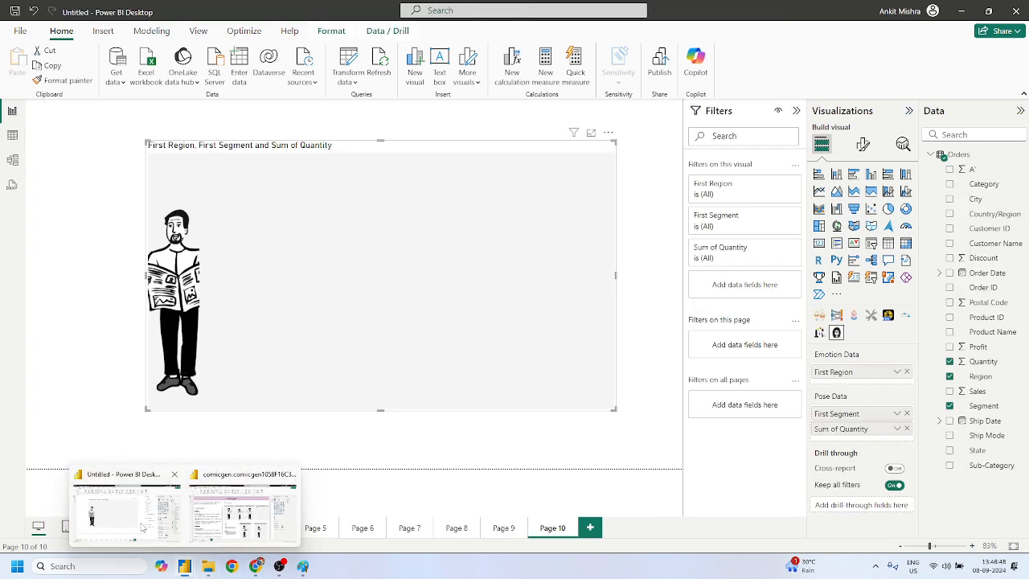
click(142, 534)
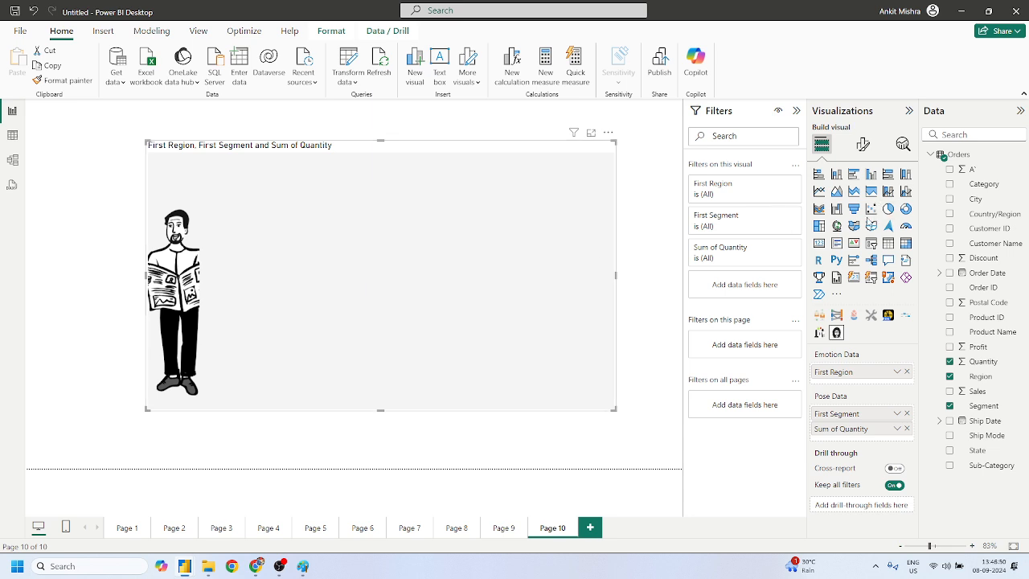
Try to convert the Comicgen visual to a scatter chart and undo the change
click(872, 210)
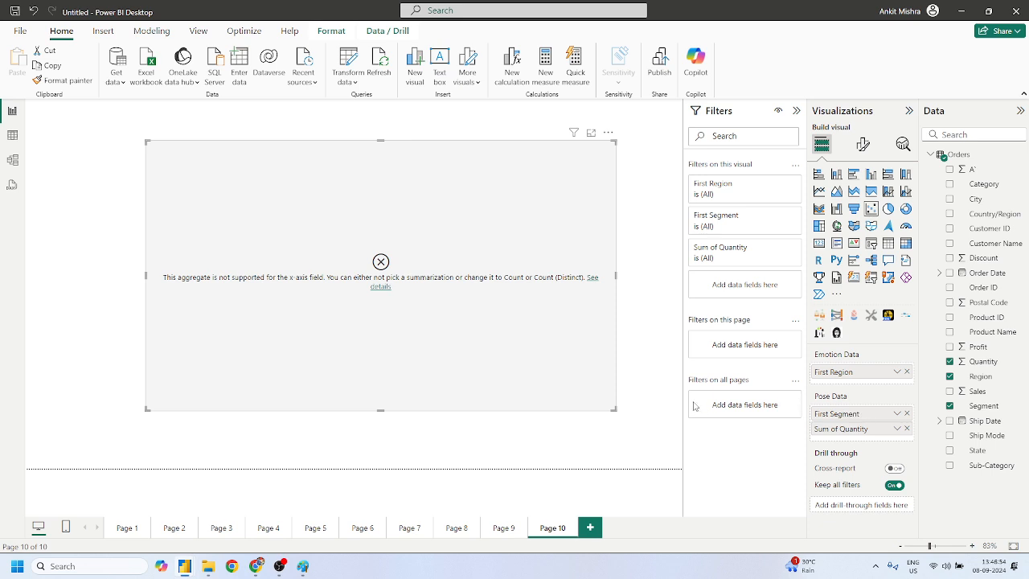
key(ctrl+z)
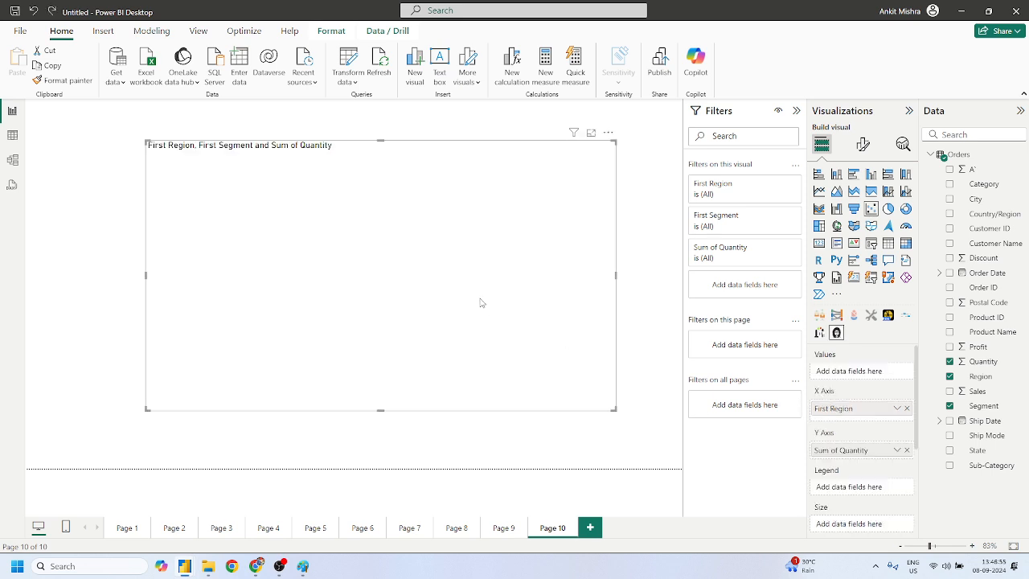
key(ctrl+y)
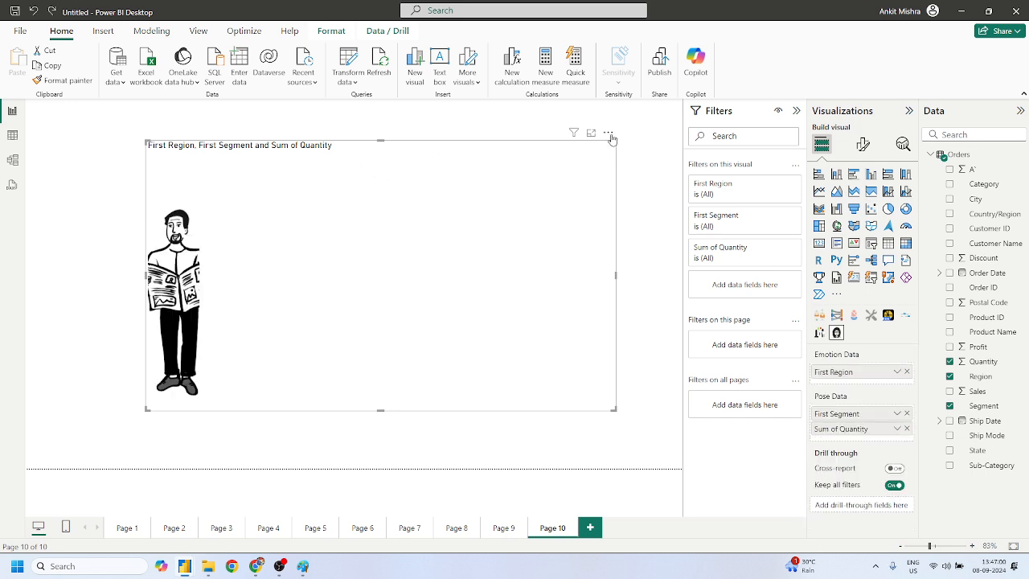
Move the Comicgen visual to the page's upper-left corner and shrink it
drag(552, 137, 438, 121)
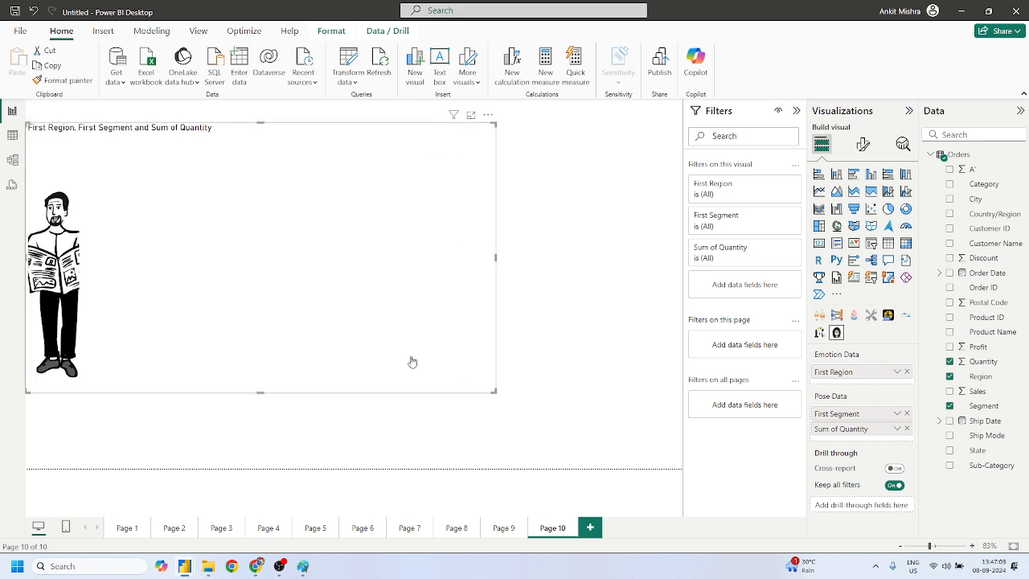
click(495, 395)
drag(494, 394, 360, 351)
click(542, 323)
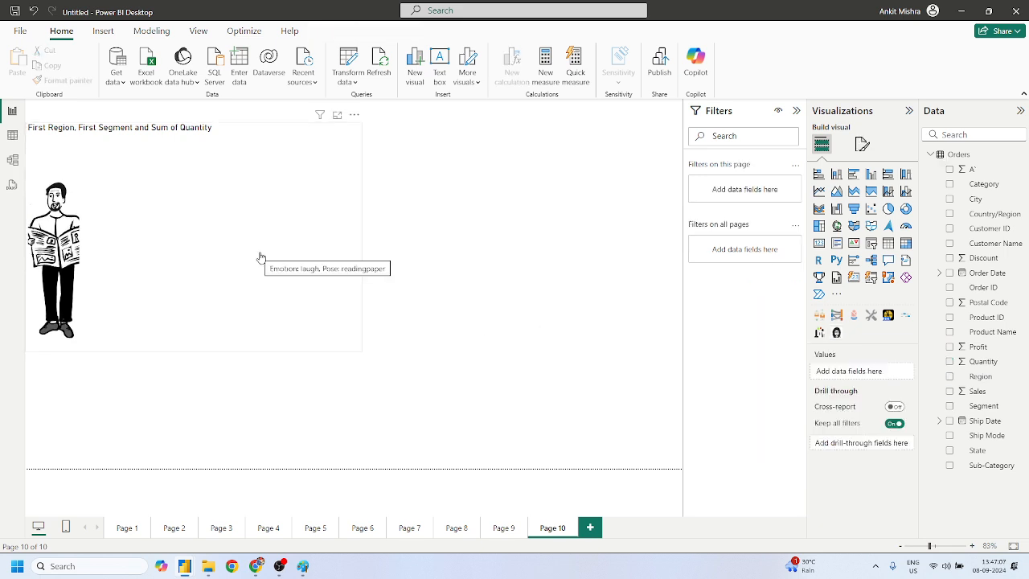
Insert a line chart, narrow it and place it beside the character inside the Comicgen visual's area
click(820, 191)
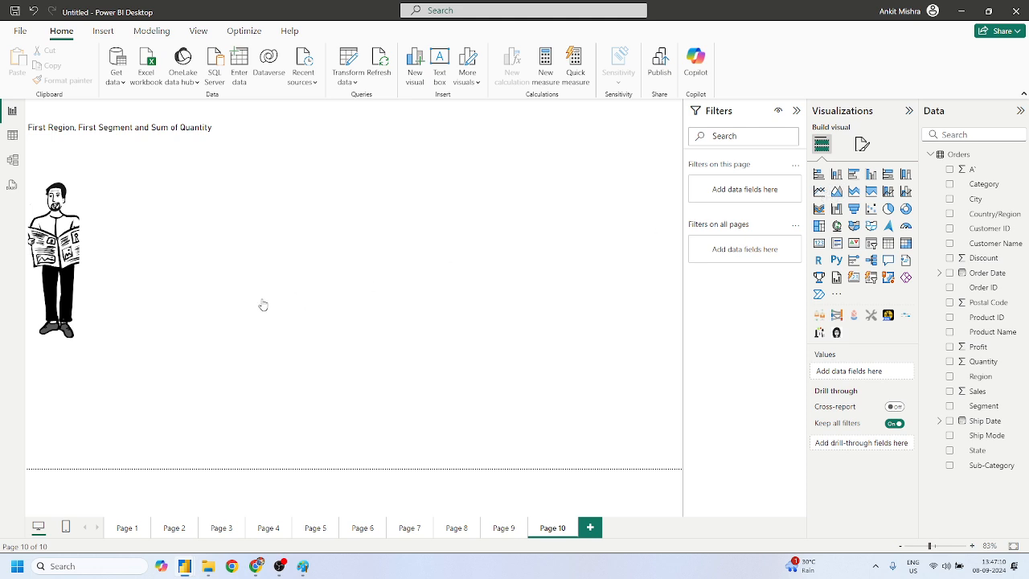
drag(283, 443, 326, 267)
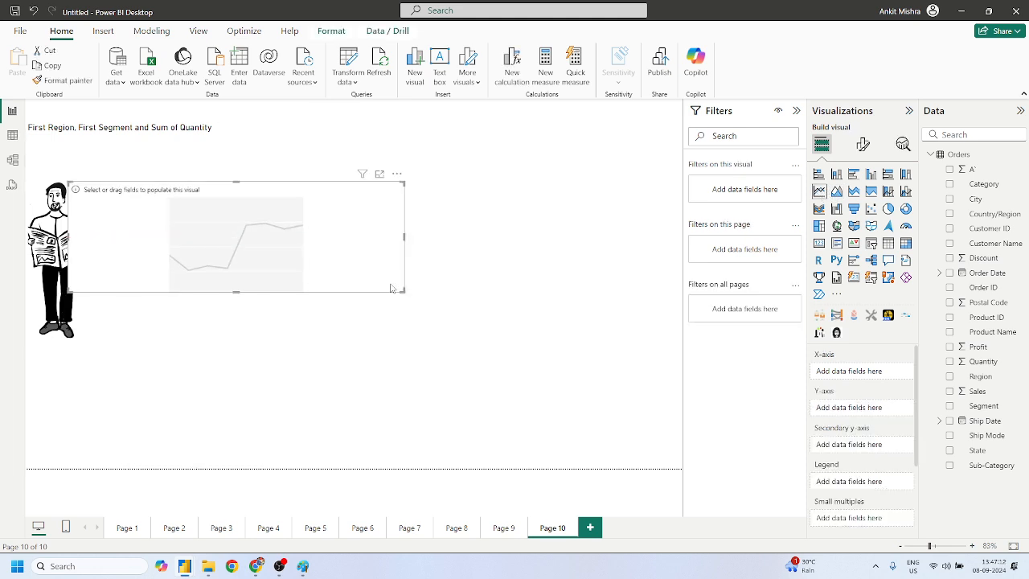
drag(402, 291, 218, 299)
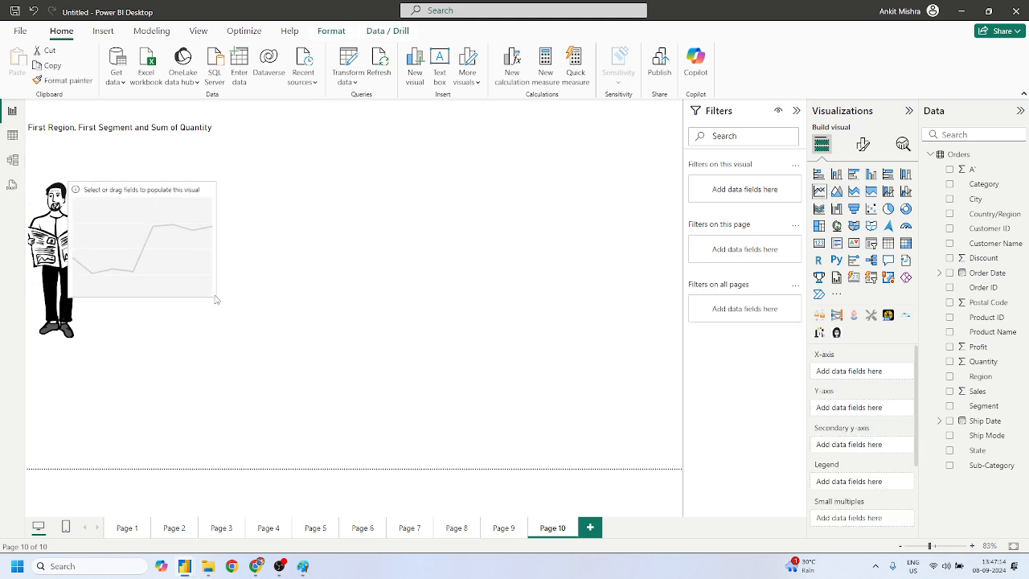
drag(156, 248, 256, 214)
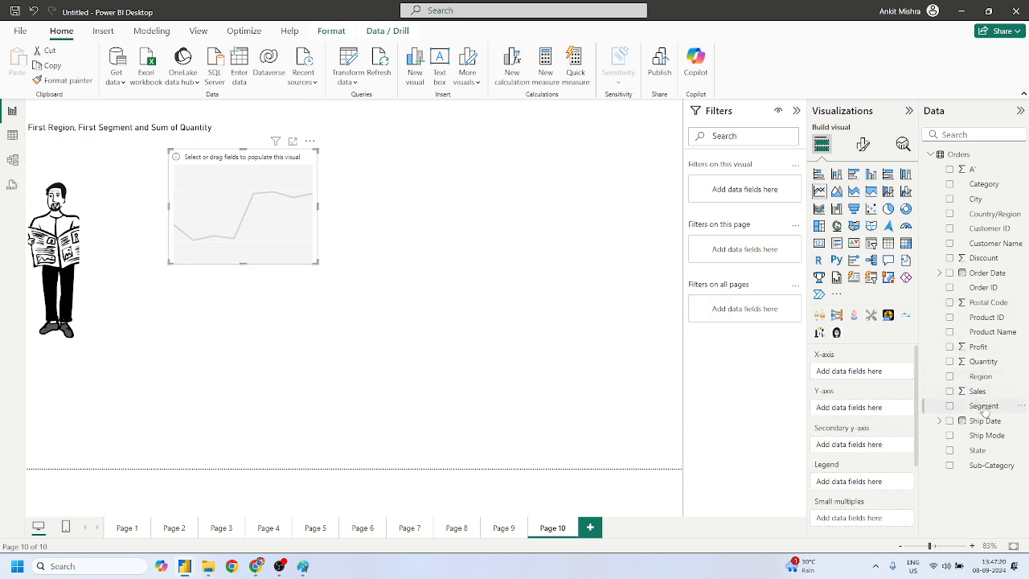
Plot Sales on the line chart's Y-axis against Order Date on the X-axis and widen the chart slightly
drag(986, 412, 874, 374)
drag(978, 391, 864, 457)
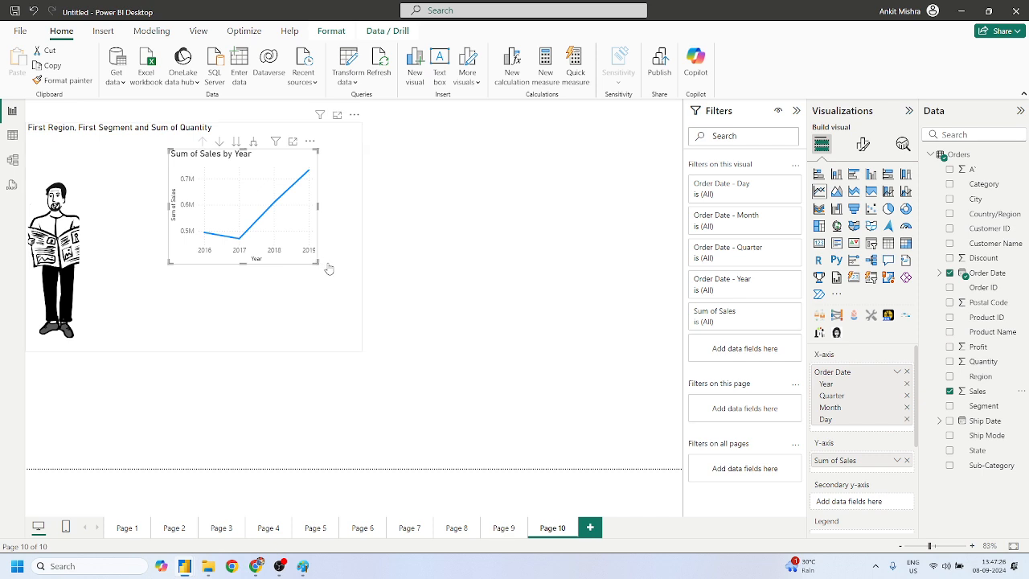
drag(318, 263, 328, 261)
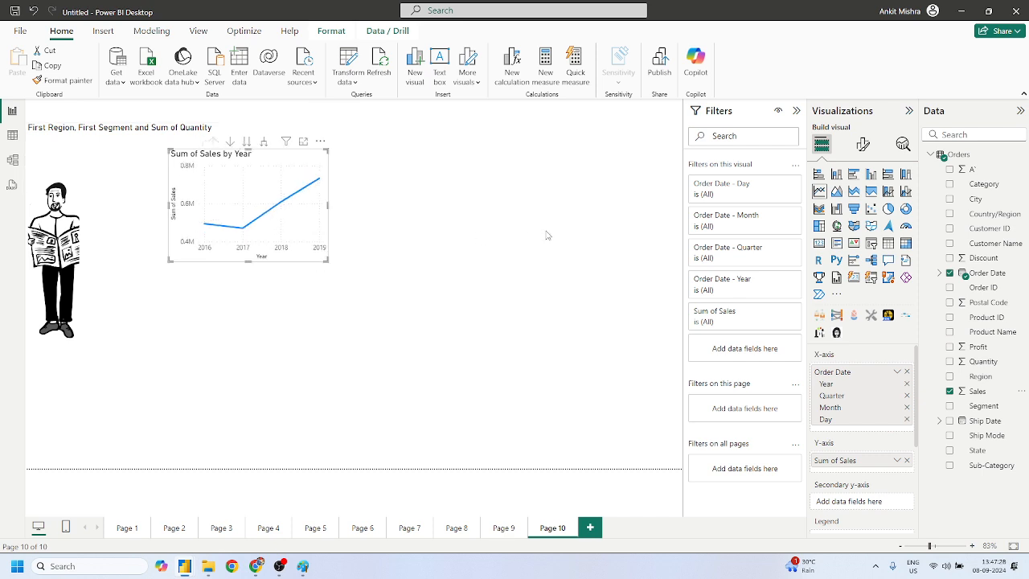
Turn off the line chart's background in its effects settings and deselect the chart
click(863, 144)
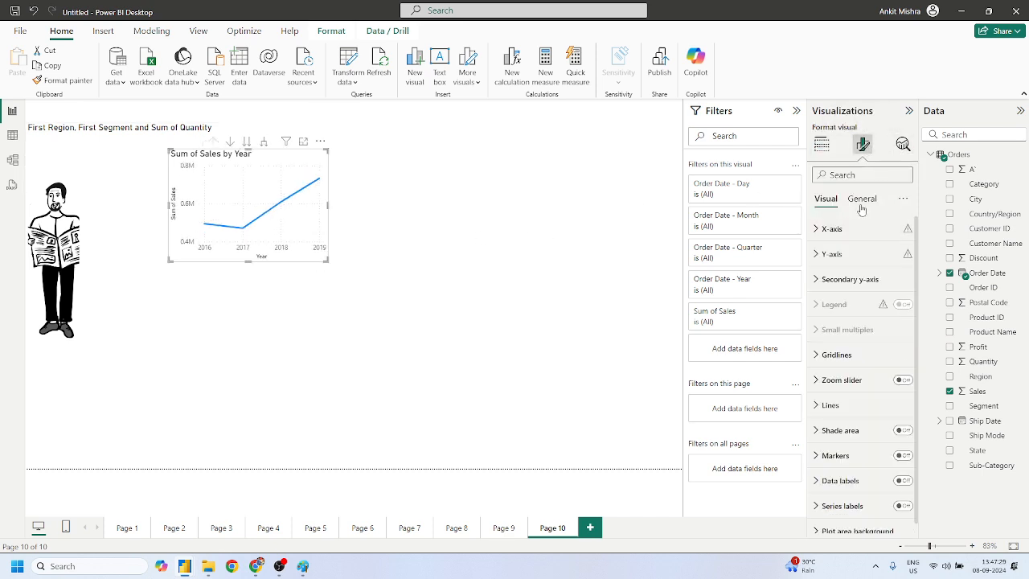
click(825, 281)
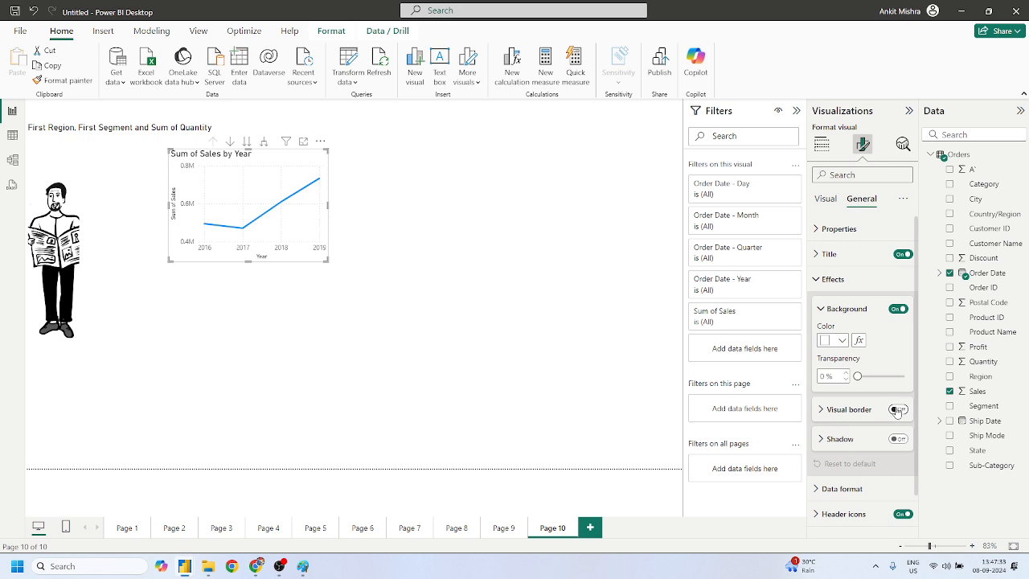
click(898, 309)
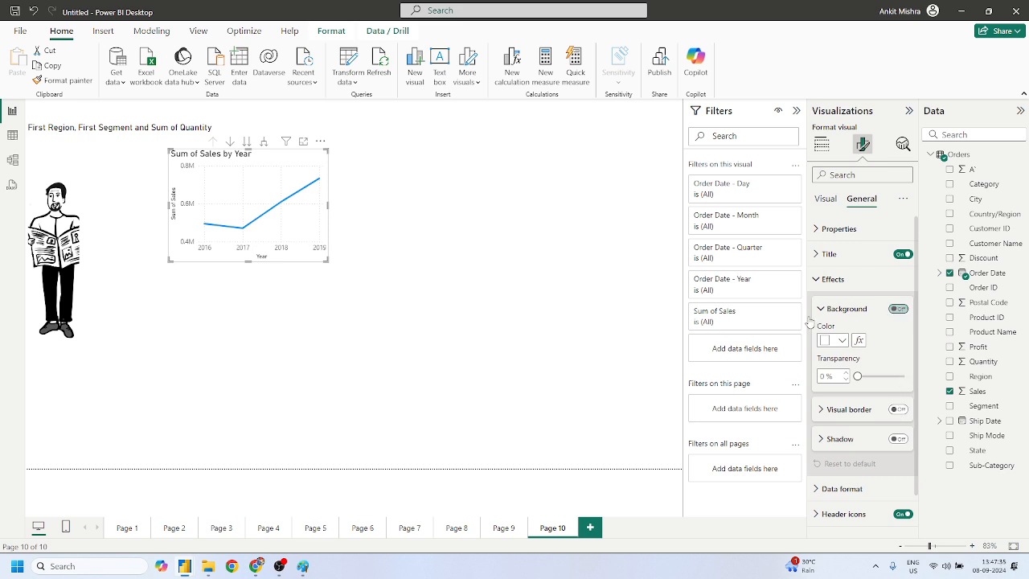
click(398, 286)
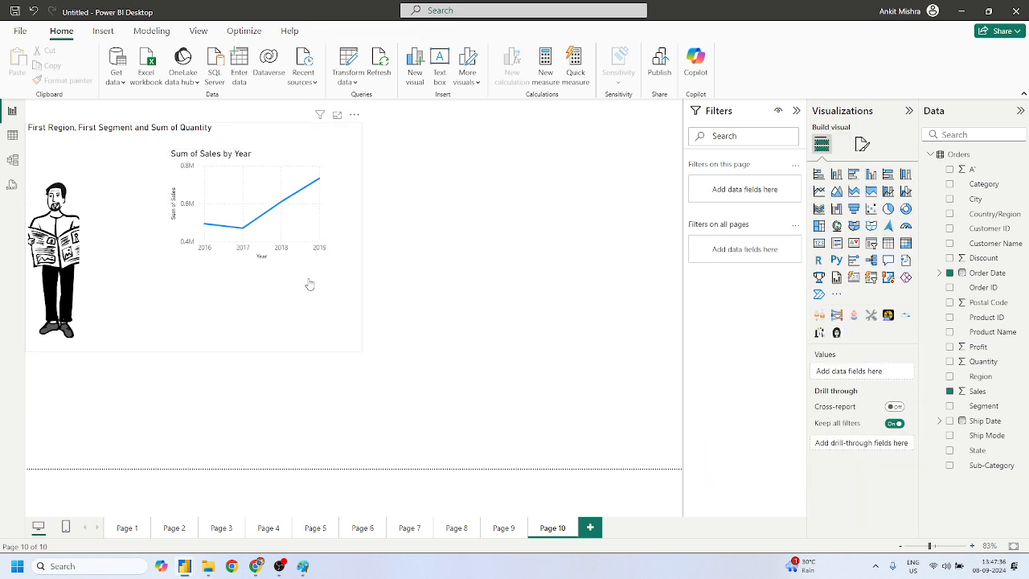
click(474, 257)
Bring the Sum of Sales by Year line chart to the front of the page
click(293, 216)
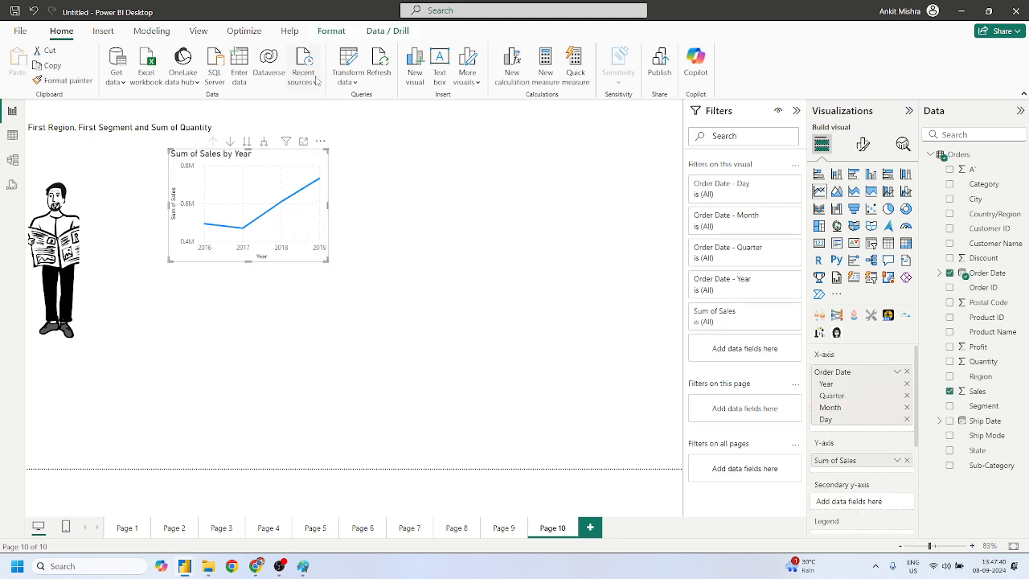
click(330, 31)
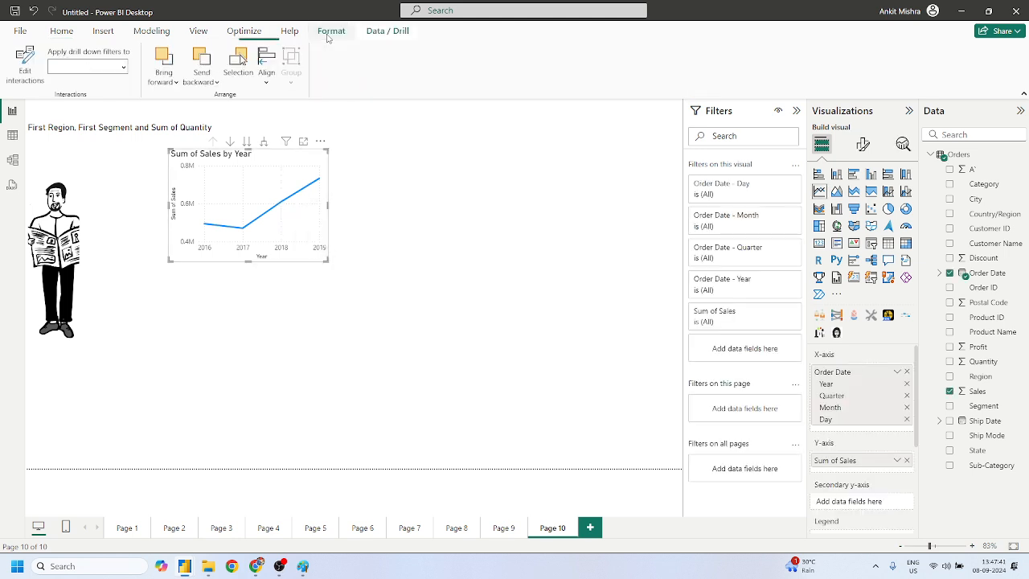
click(175, 83)
click(171, 87)
click(171, 87)
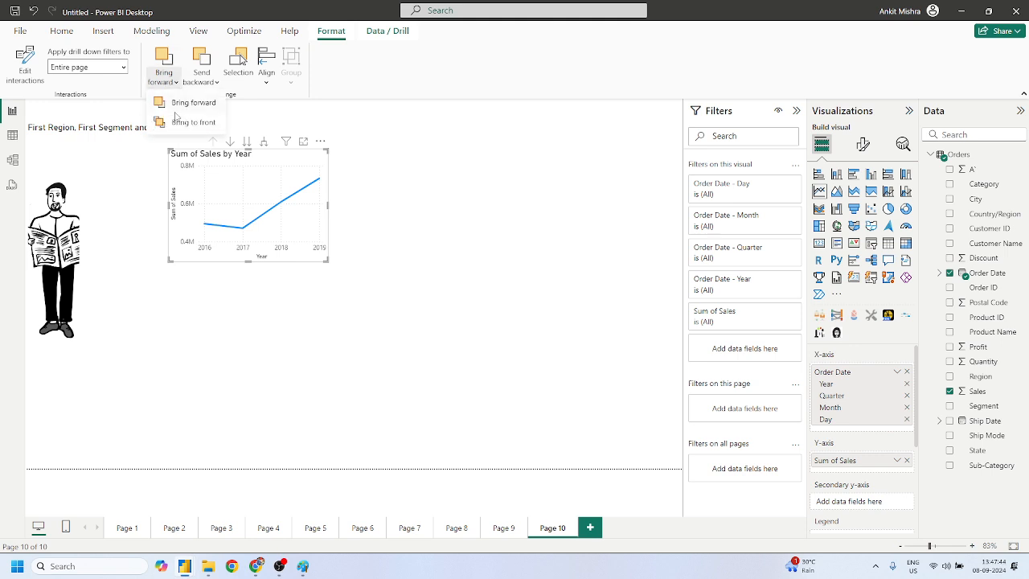
click(183, 122)
Send the Comicgen visual to the back, behind the line chart, and deselect it
click(158, 290)
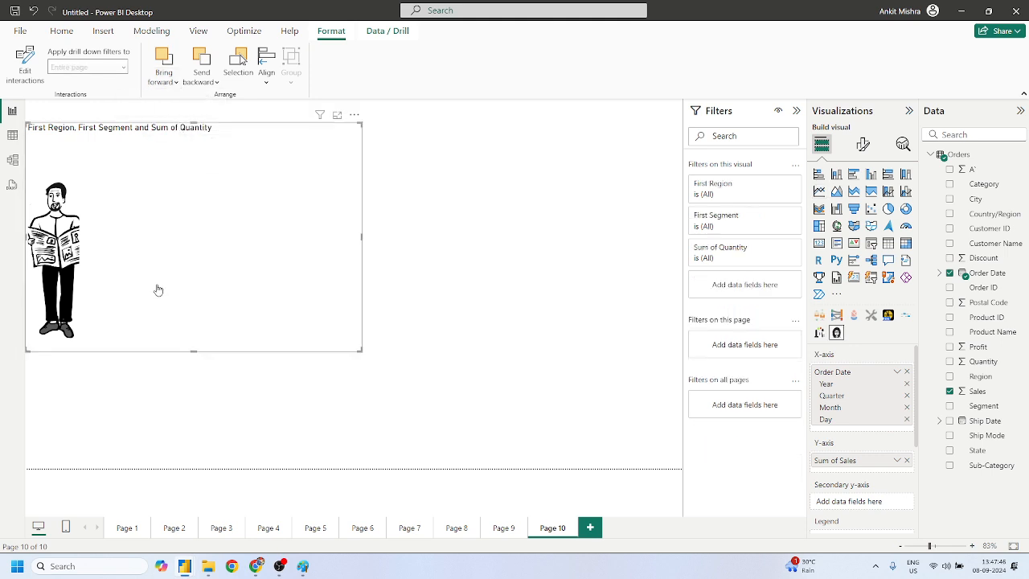
click(210, 86)
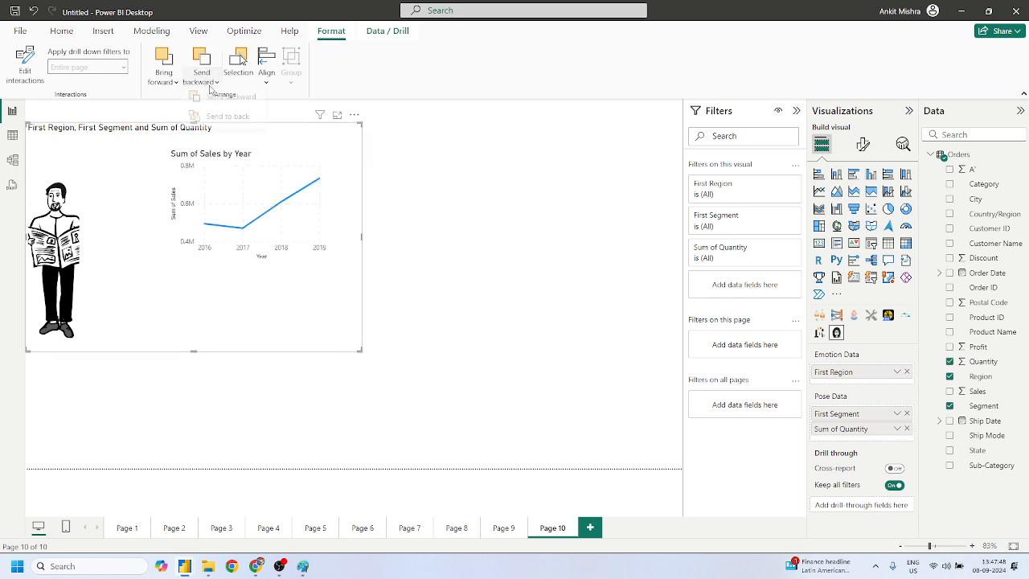
click(217, 97)
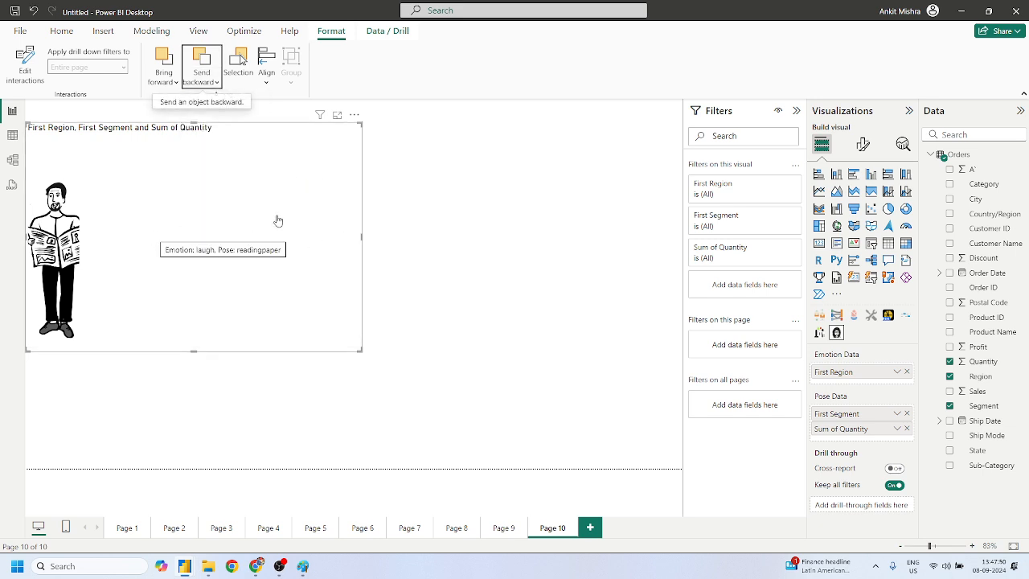
click(201, 79)
click(217, 122)
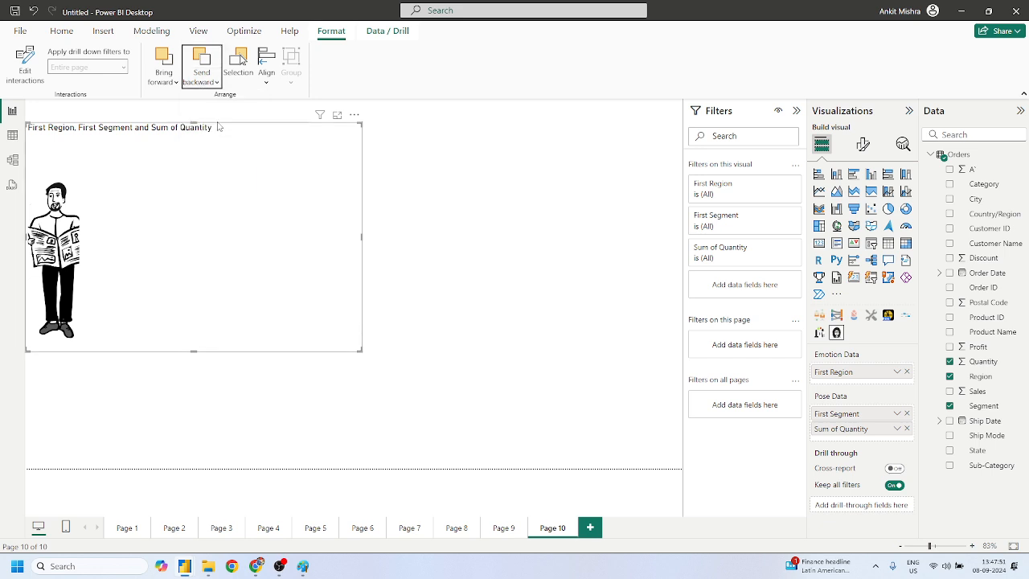
click(471, 195)
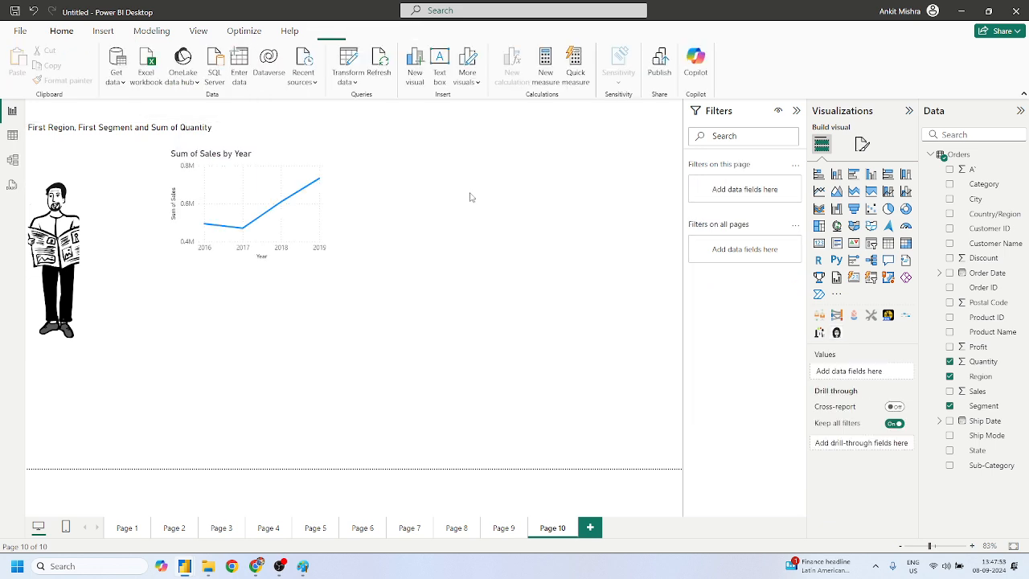
Switch to the Comicgen sample report and nudge the Static and Dee Comic - Static visuals slightly down
click(234, 147)
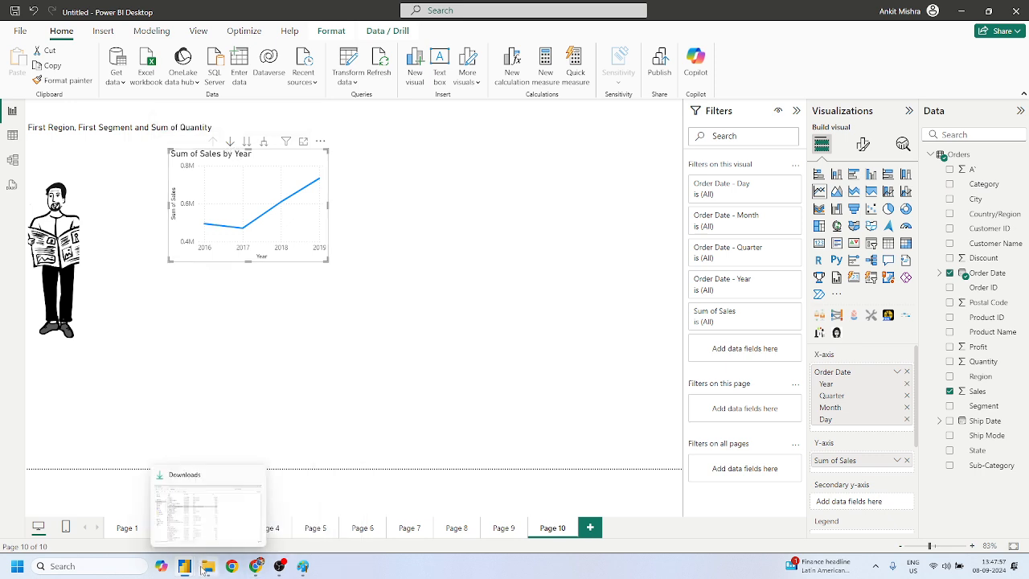
click(242, 506)
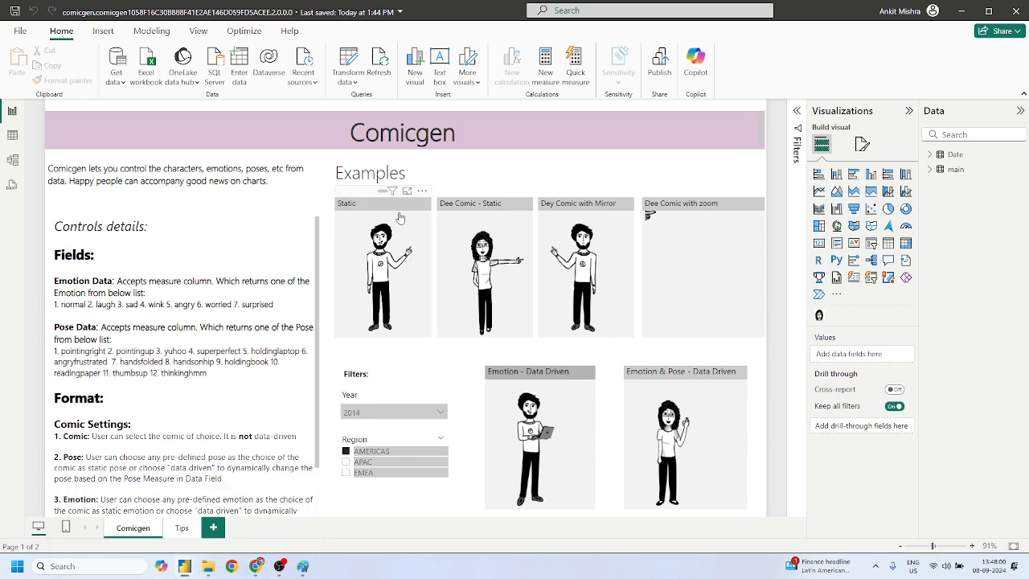
mouse_move(425, 194)
mouse_down()
mouse_move(482, 169)
mouse_move(426, 193)
mouse_move(457, 159)
mouse_move(493, 172)
mouse_move(412, 201)
mouse_move(426, 193)
mouse_move(424, 201)
mouse_up()
click(500, 208)
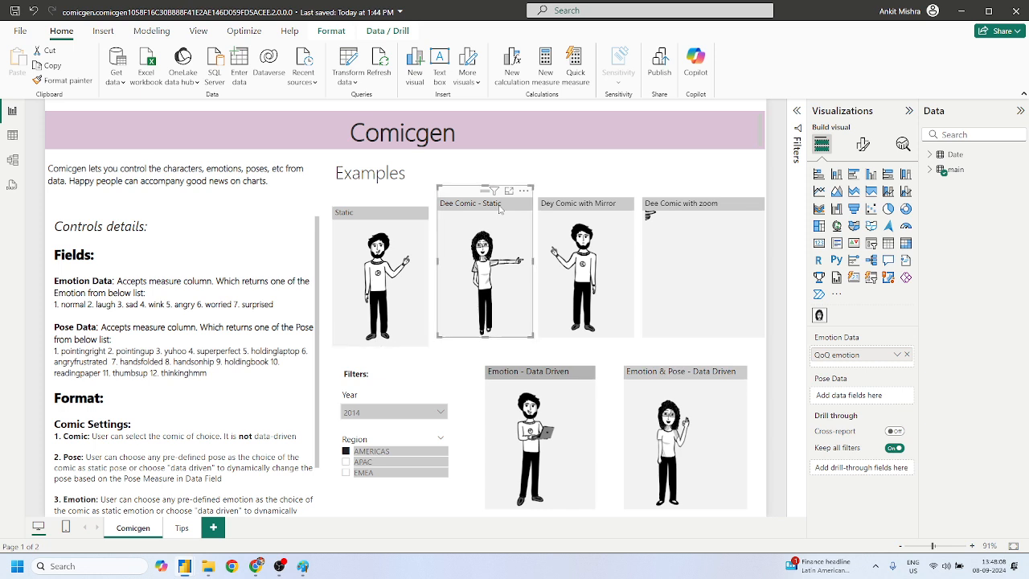
drag(519, 208, 519, 217)
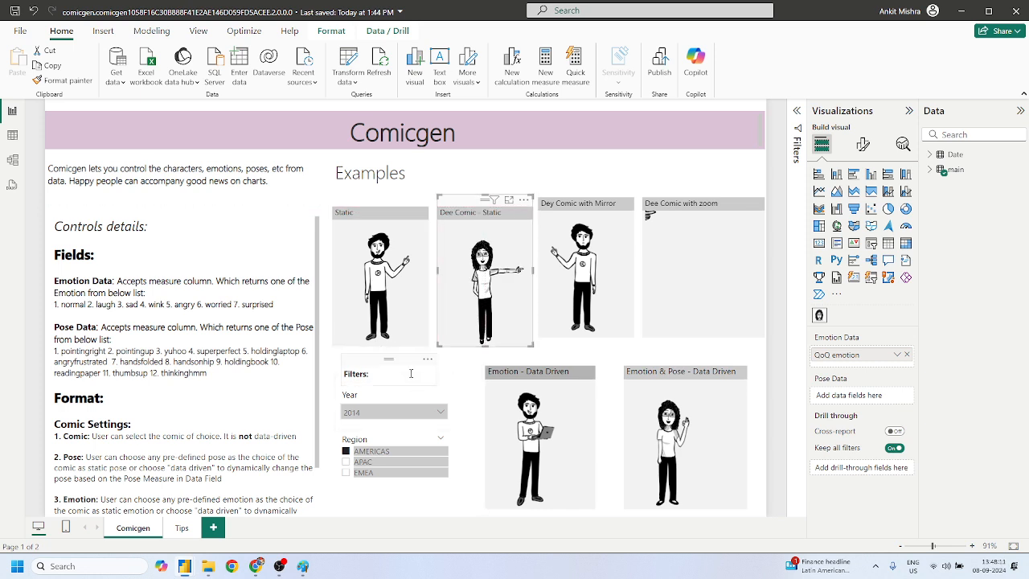
Check the Region slicer's field and shift the slicer slightly down and left on the sample page
click(417, 372)
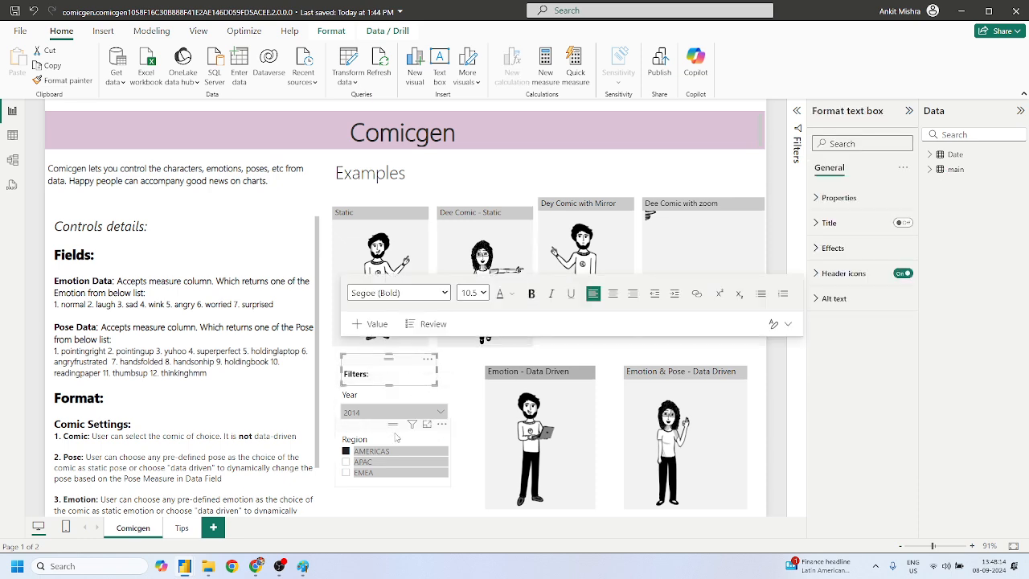
click(395, 439)
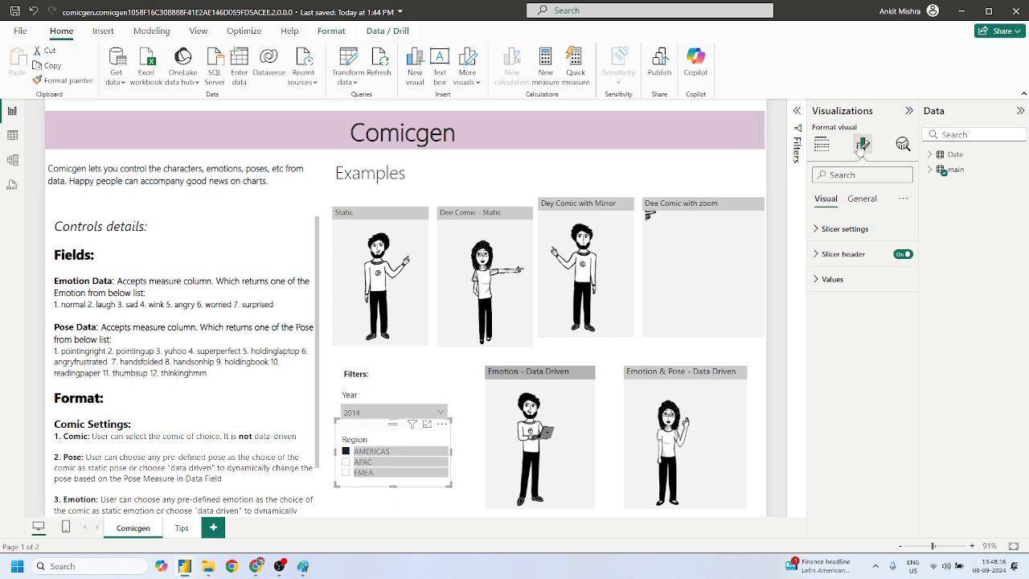
click(821, 145)
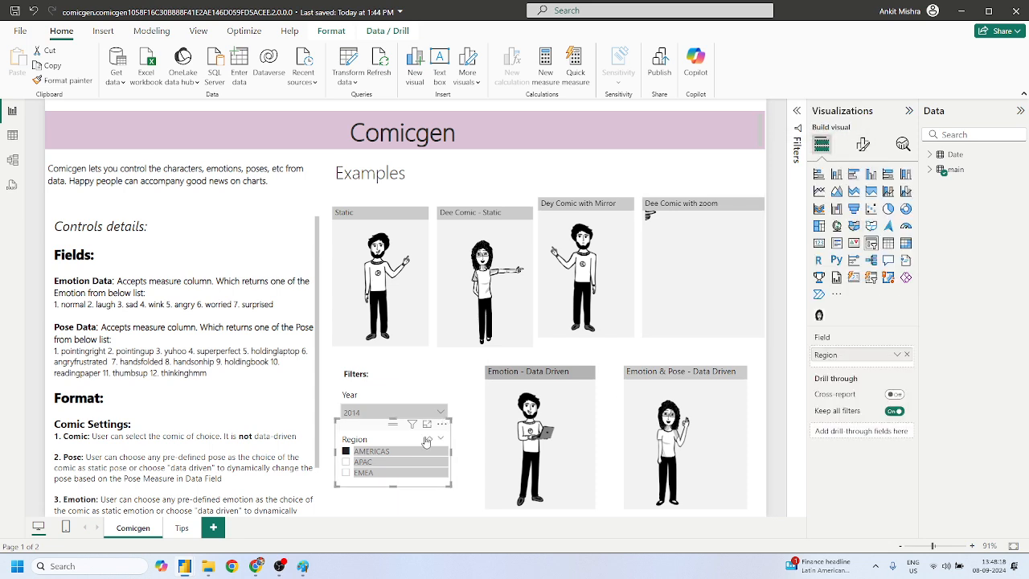
drag(405, 416, 394, 456)
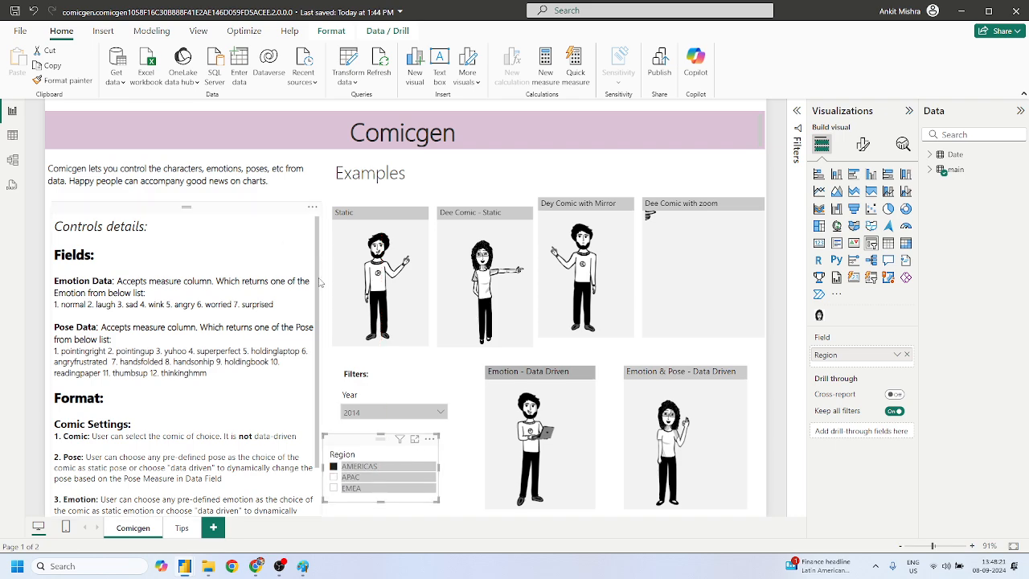
Read the Controls details text, and nudge the Static visual right and the Dee Comic - Static visual up and right
scroll(319, 281, down, 3)
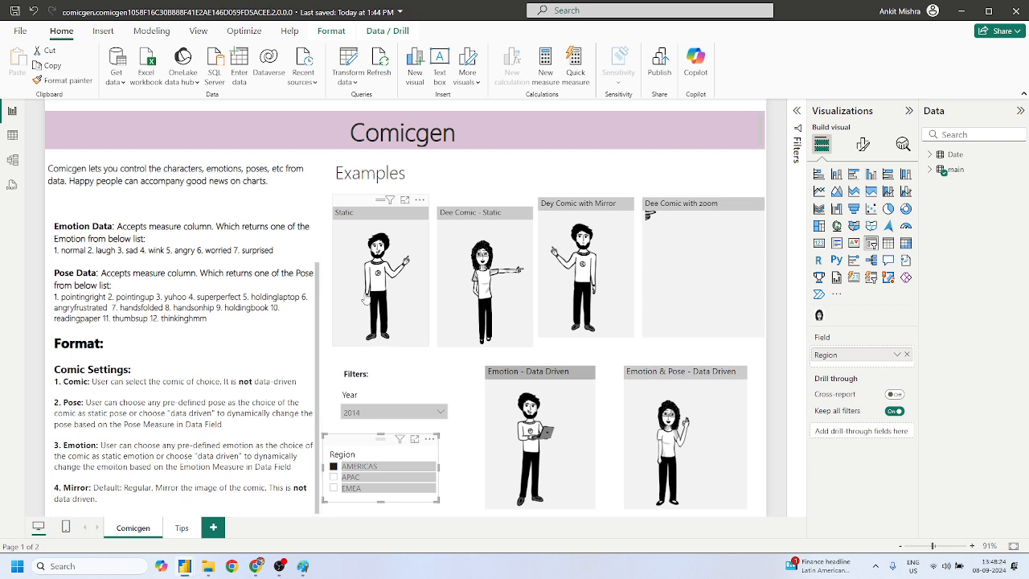
click(247, 297)
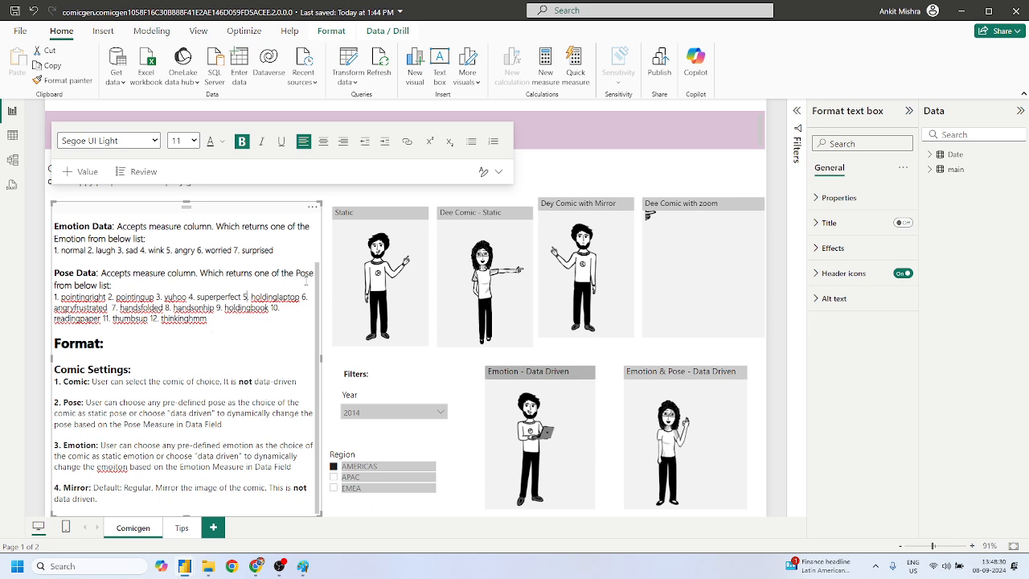
click(390, 191)
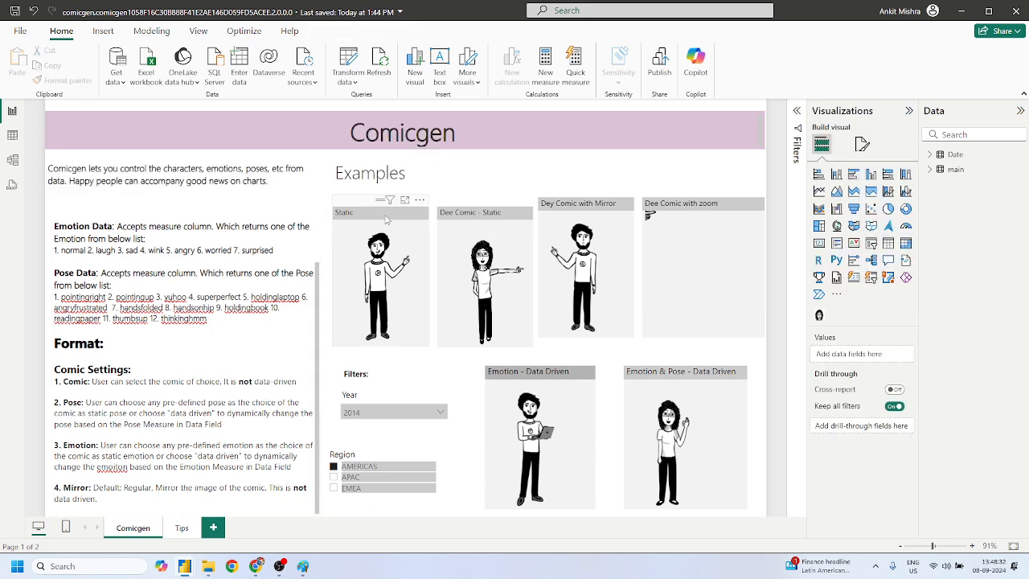
drag(400, 218, 408, 218)
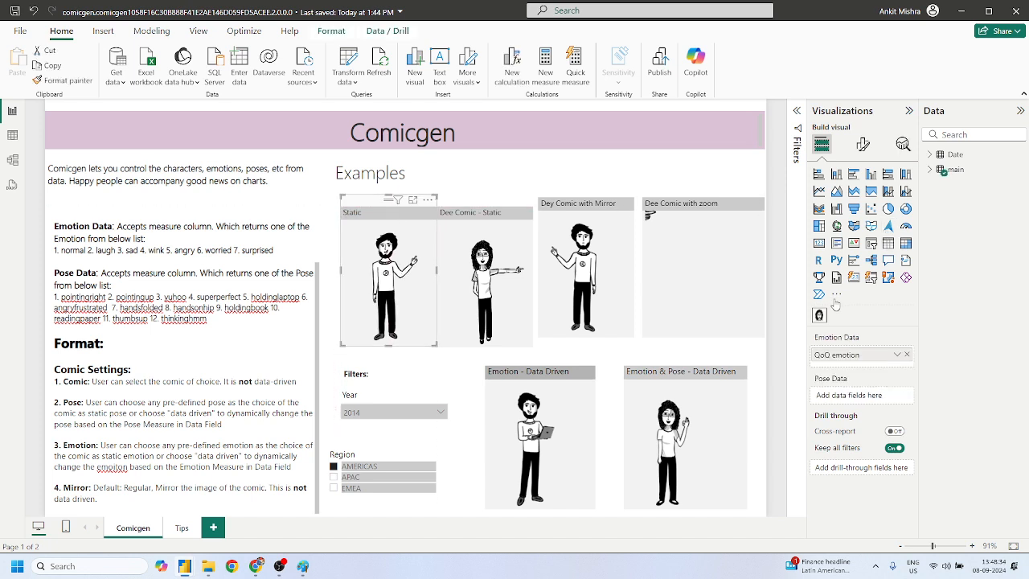
drag(477, 201, 483, 191)
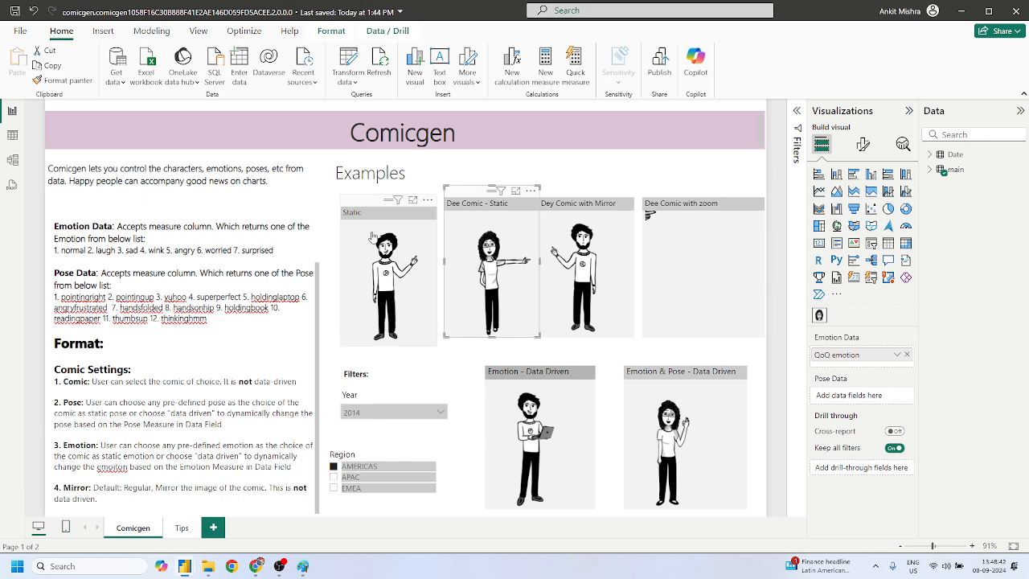
Filter the sample page to the APAC region and select the Dee Comic with zoom visual
click(335, 479)
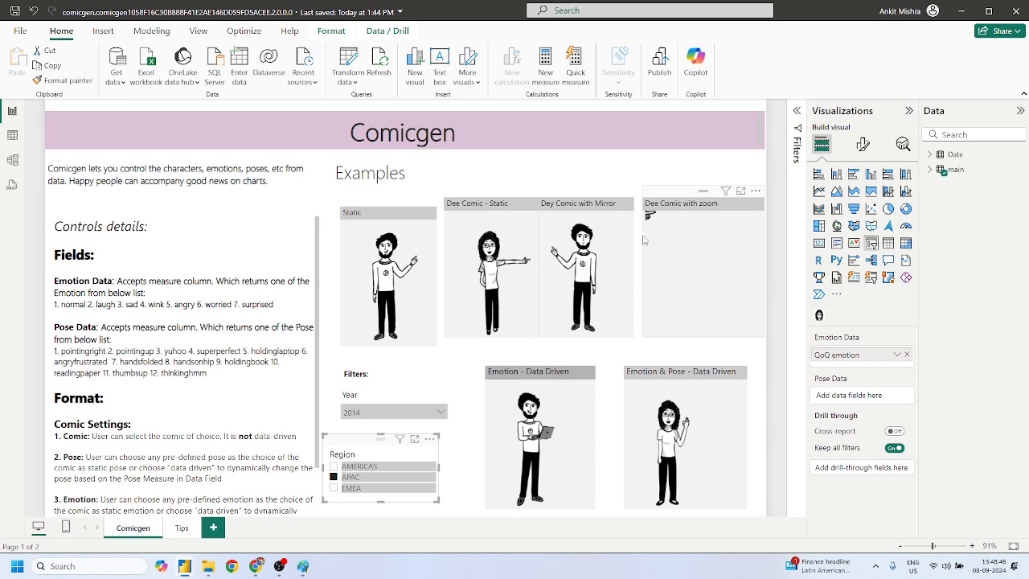
click(726, 287)
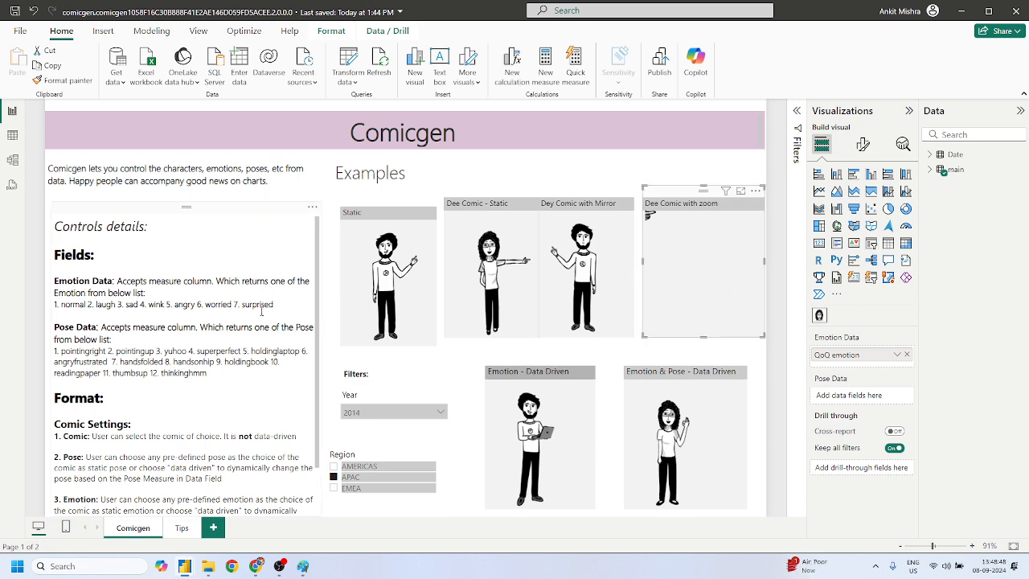
Switch back to the Untitled report, shrink the Comicgen visual and move it to the right of the line chart
mouse_move(185, 567)
click(152, 529)
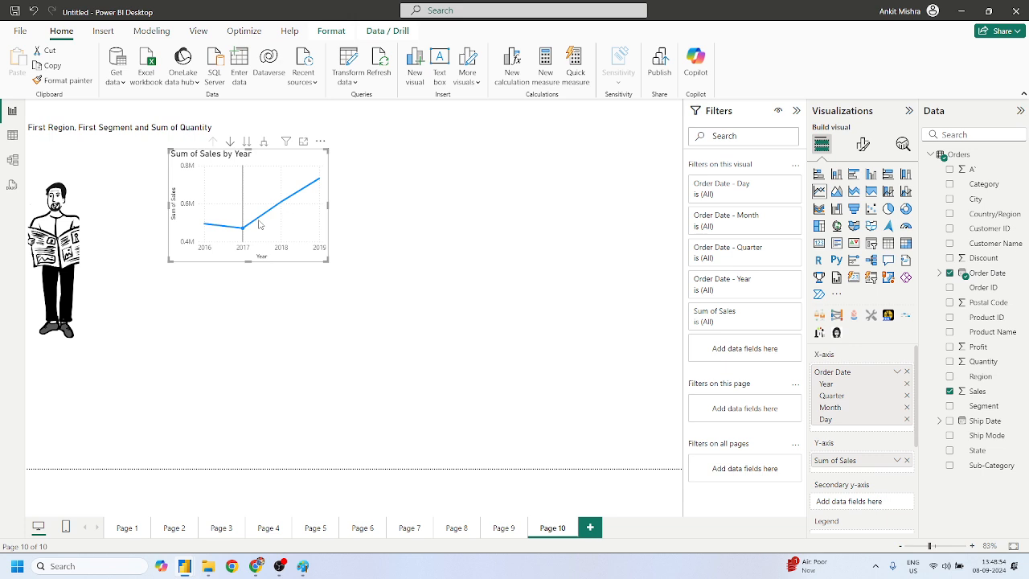
click(396, 234)
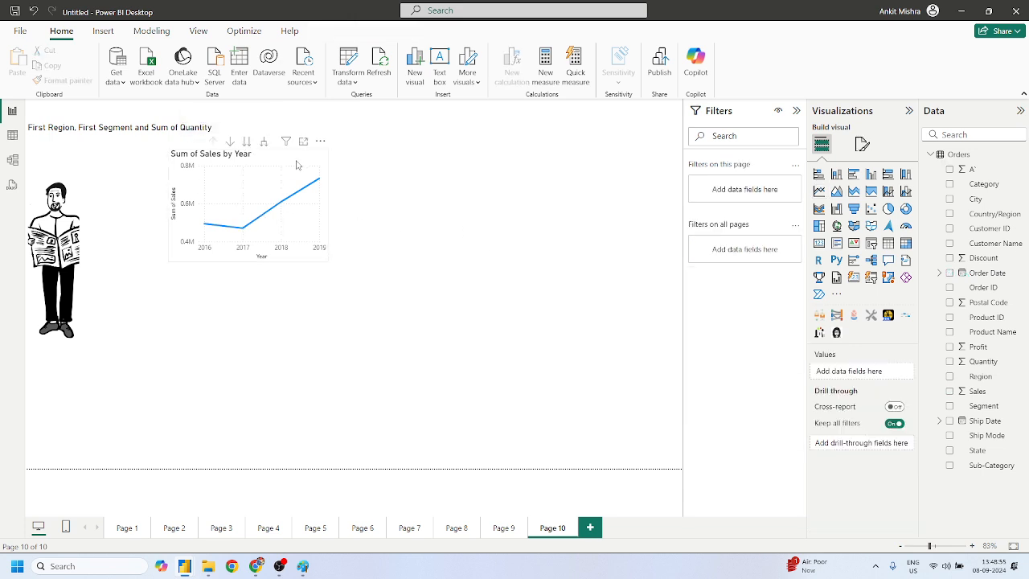
click(102, 209)
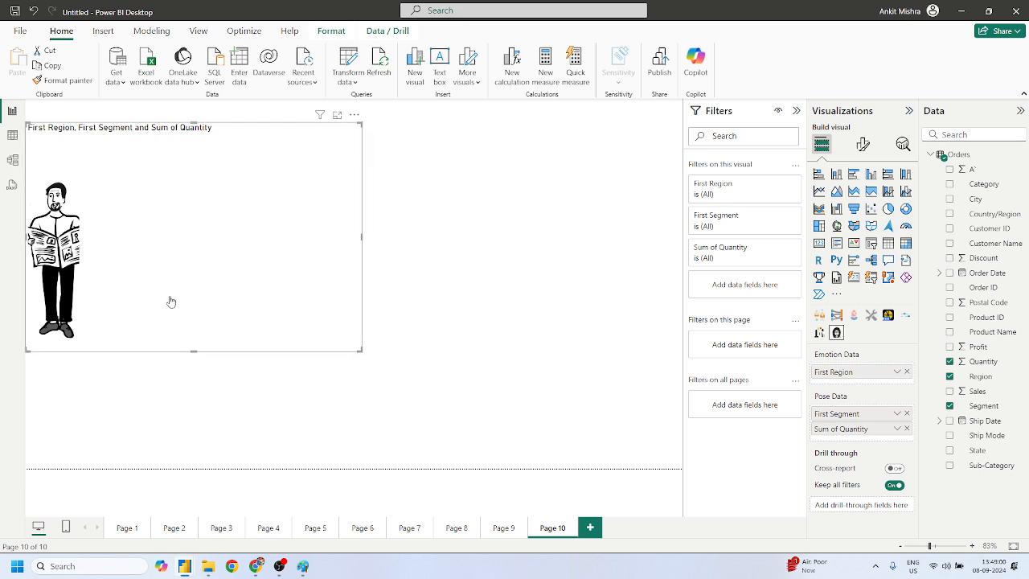
drag(362, 351, 139, 257)
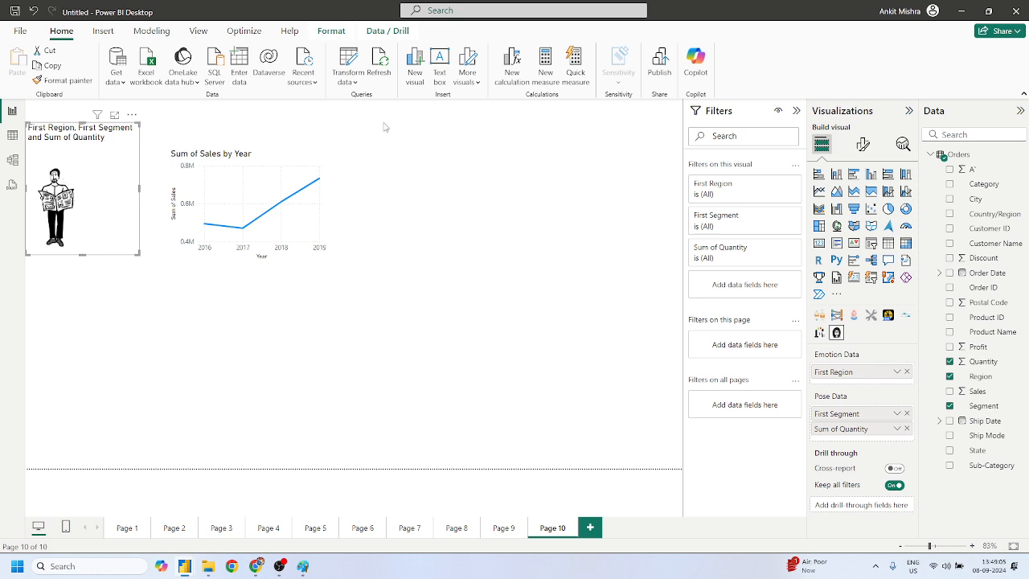
drag(132, 120, 541, 120)
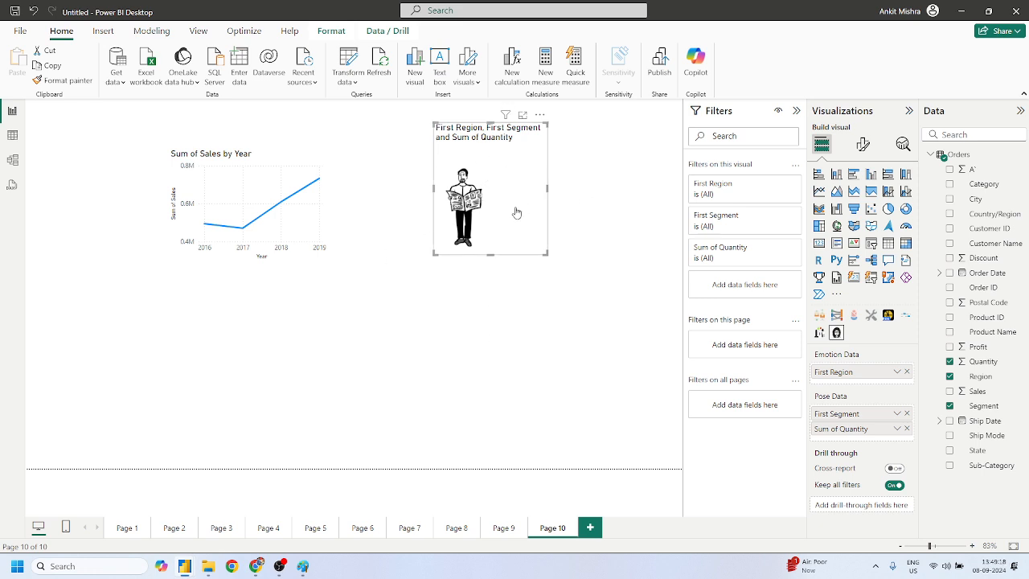
Set the Comicgen character's pose to Hands Folded in its Comic Settings, keeping the Ringo comic
click(291, 176)
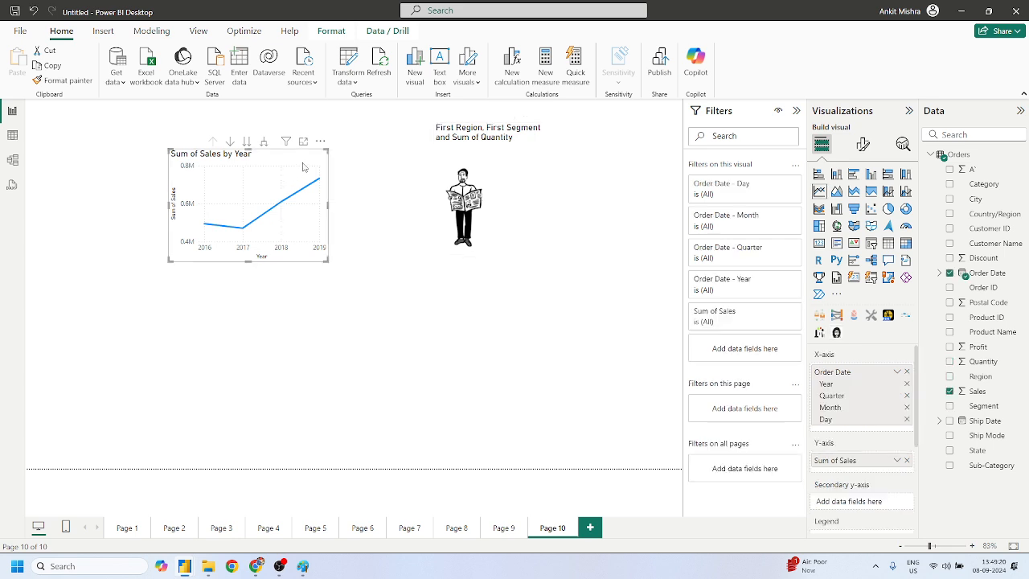
click(479, 178)
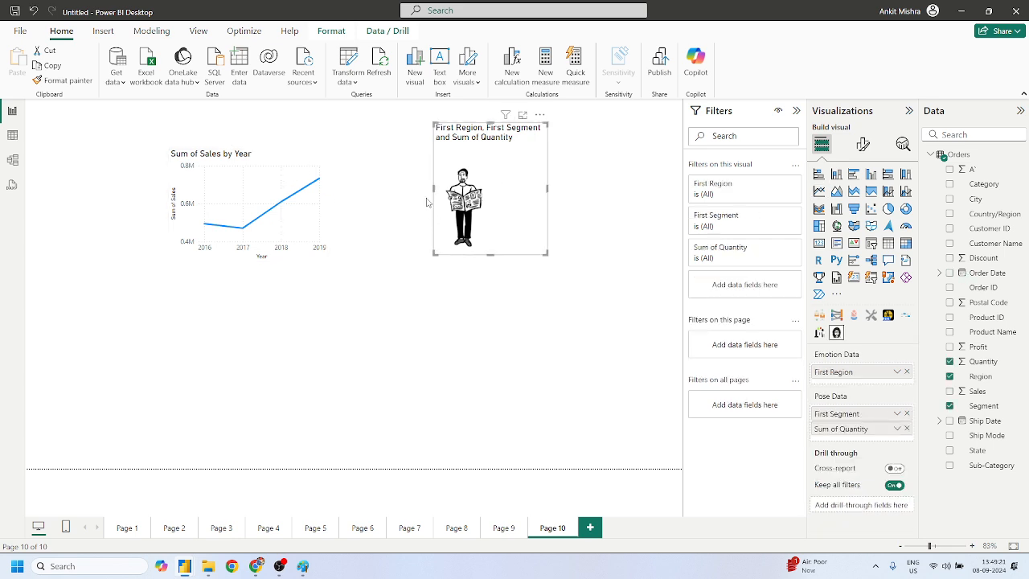
click(860, 148)
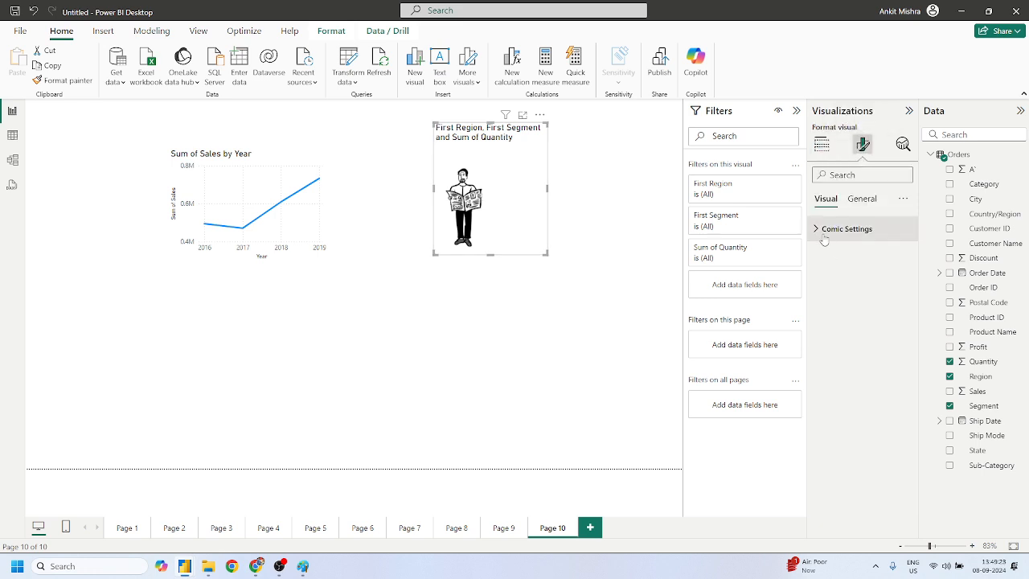
click(822, 230)
click(854, 272)
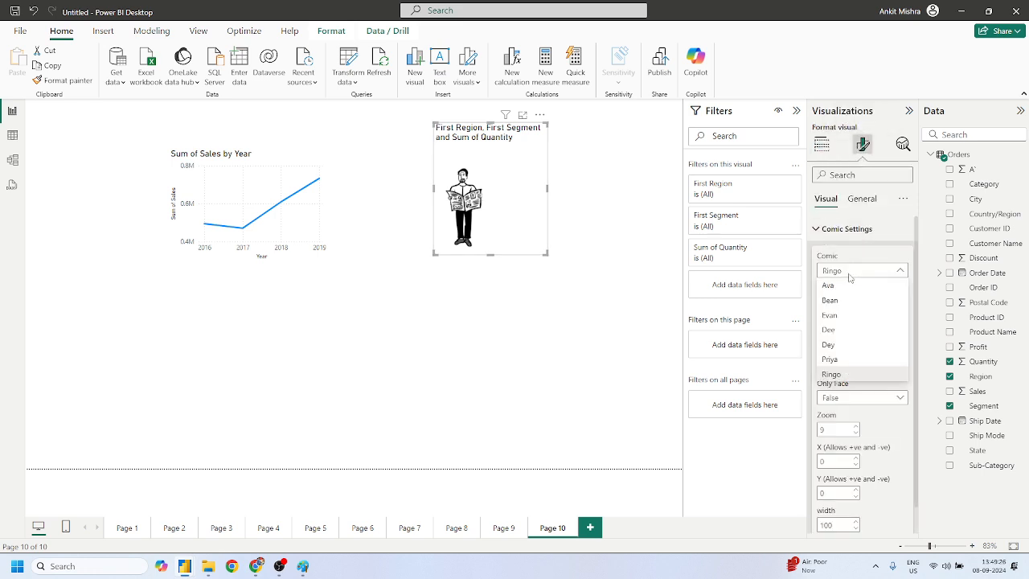
click(856, 274)
click(849, 310)
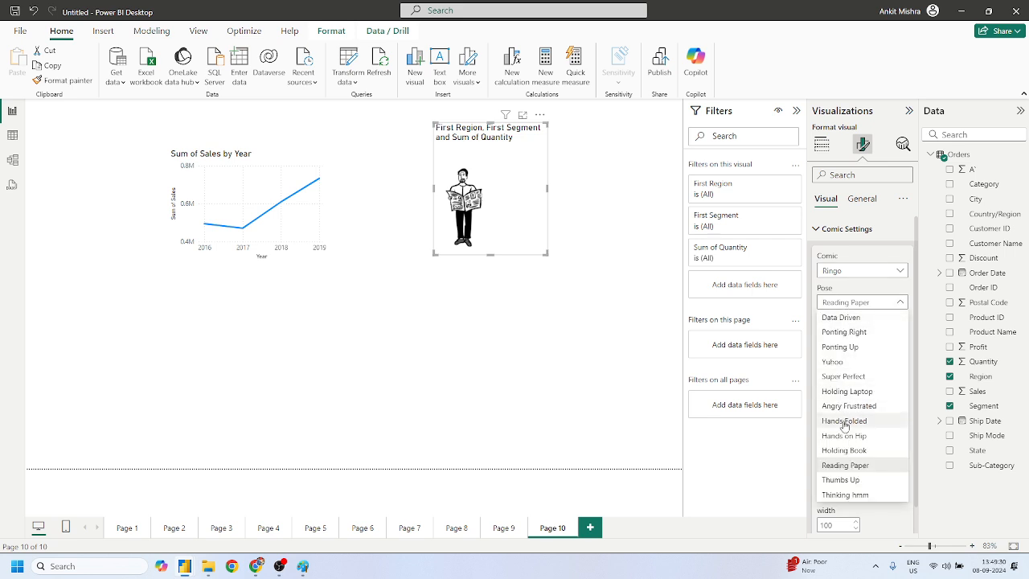
click(844, 421)
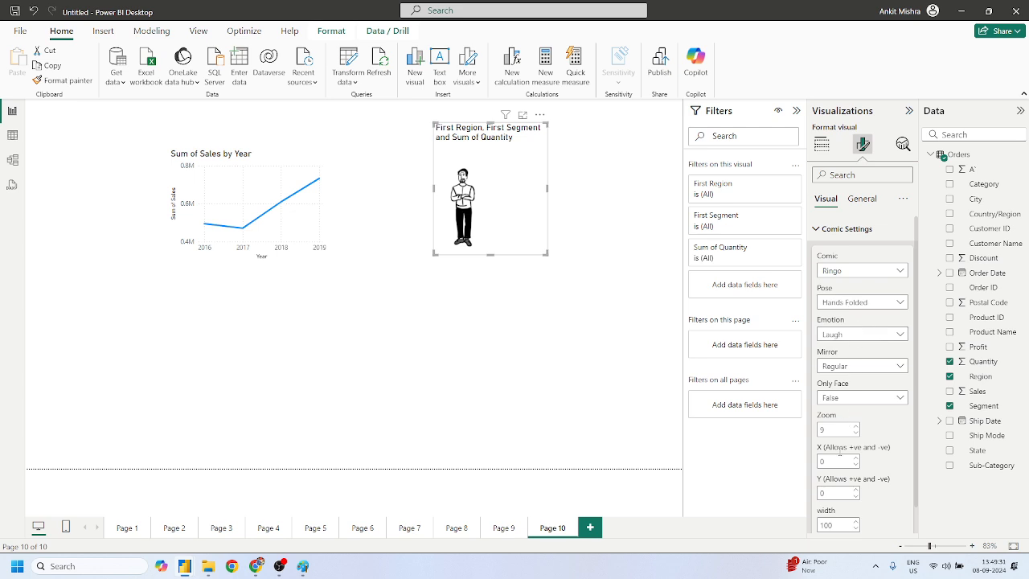
scroll(841, 452, down, 1)
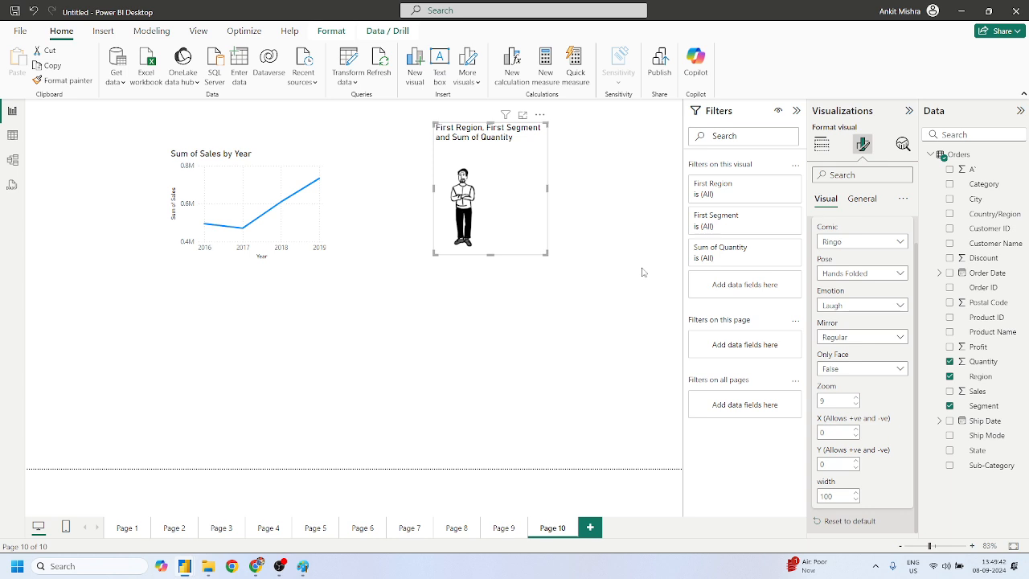
Look at the Comicgen sample report again and switch to the OBS window
mouse_move(186, 565)
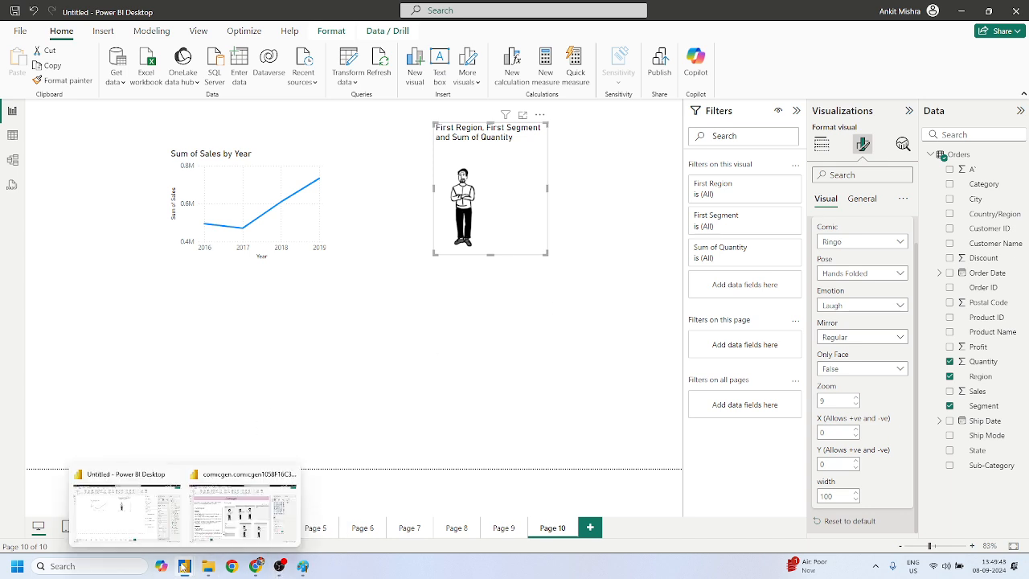
click(233, 519)
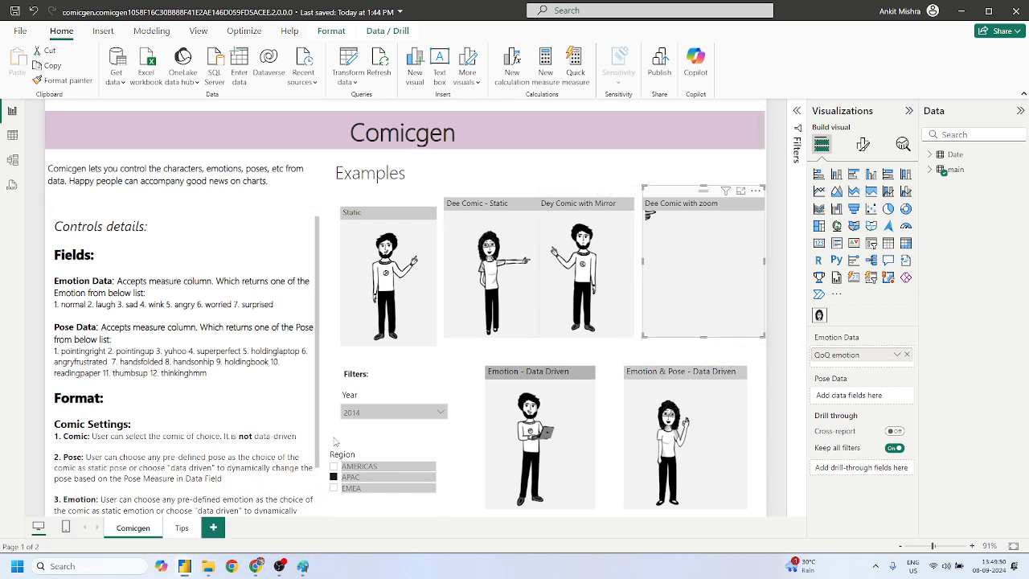
click(266, 535)
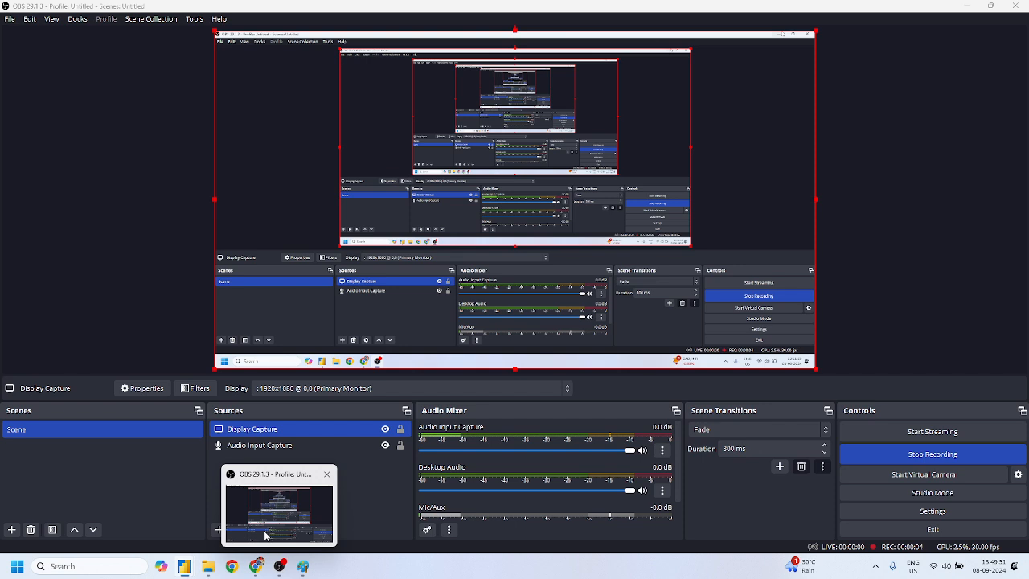